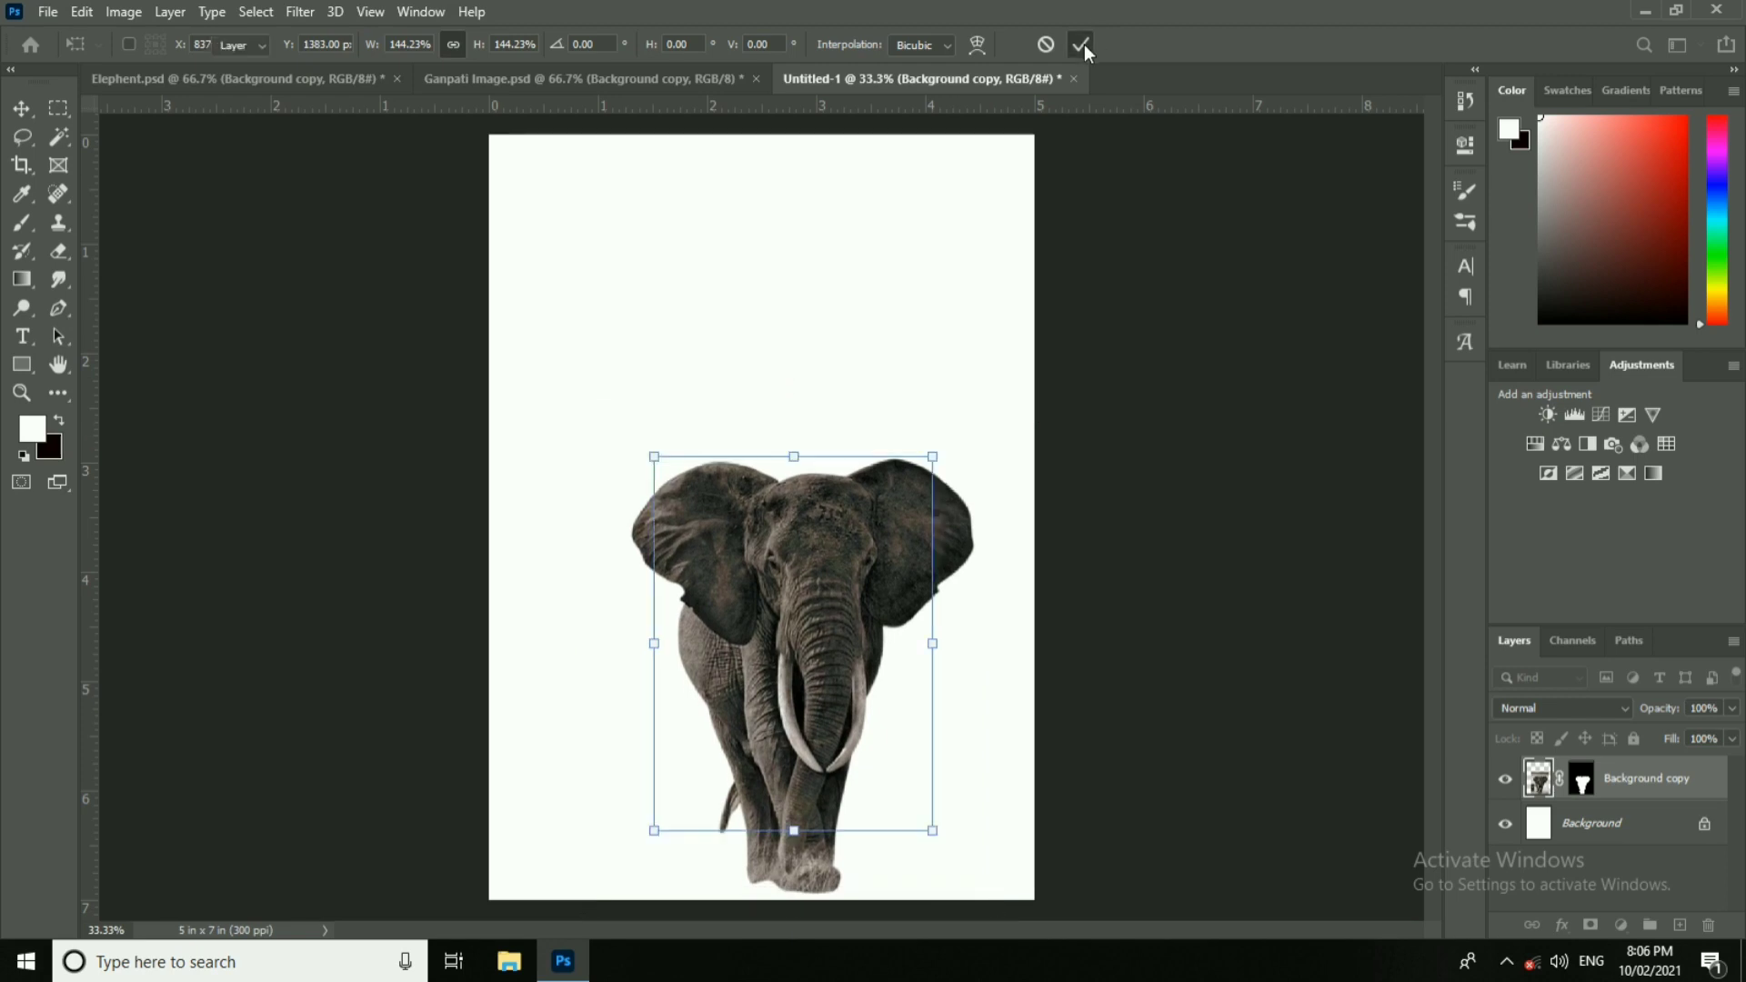
# Step: Apply the elephant layer's enlargement at about 144% and close the Elephent.psd document
pyautogui.click(1080, 43)
pyautogui.click(374, 80)
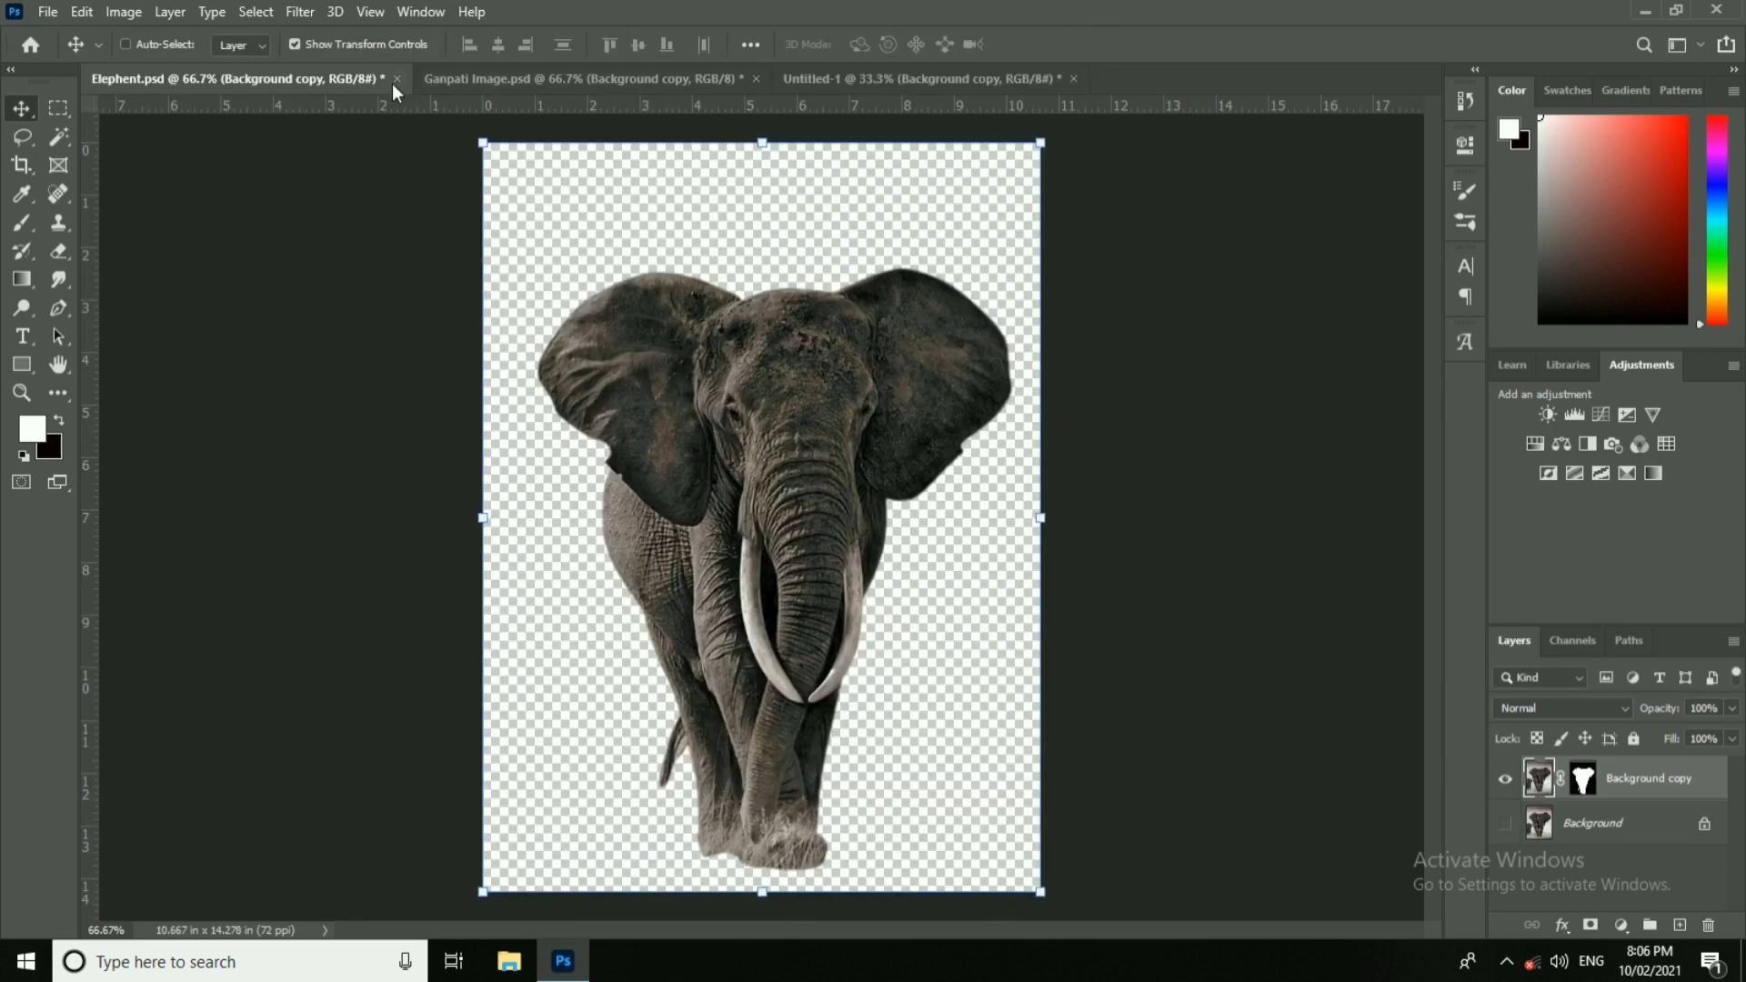
pyautogui.click(397, 79)
pyautogui.click(866, 364)
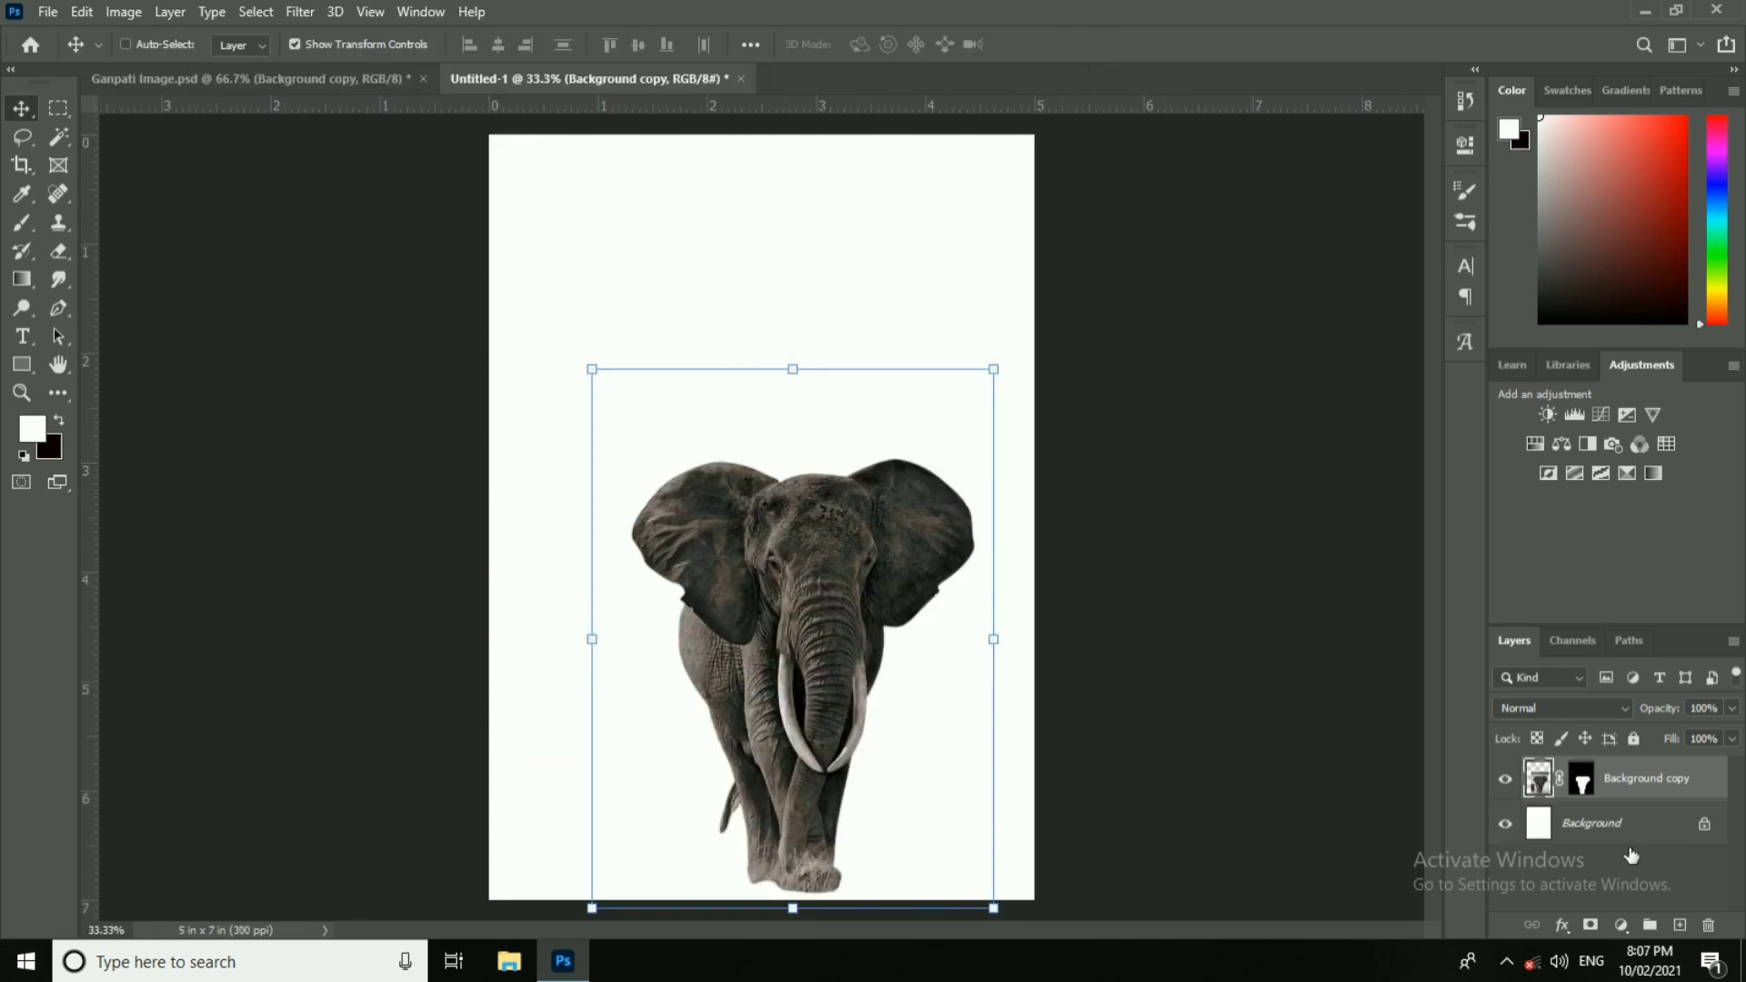
# Step: Hide the original background in Ganpati Image.psd and copy the masked Ganpati figure into Untitled-1 between the Background and elephant layers
pyautogui.click(1628, 832)
pyautogui.click(183, 80)
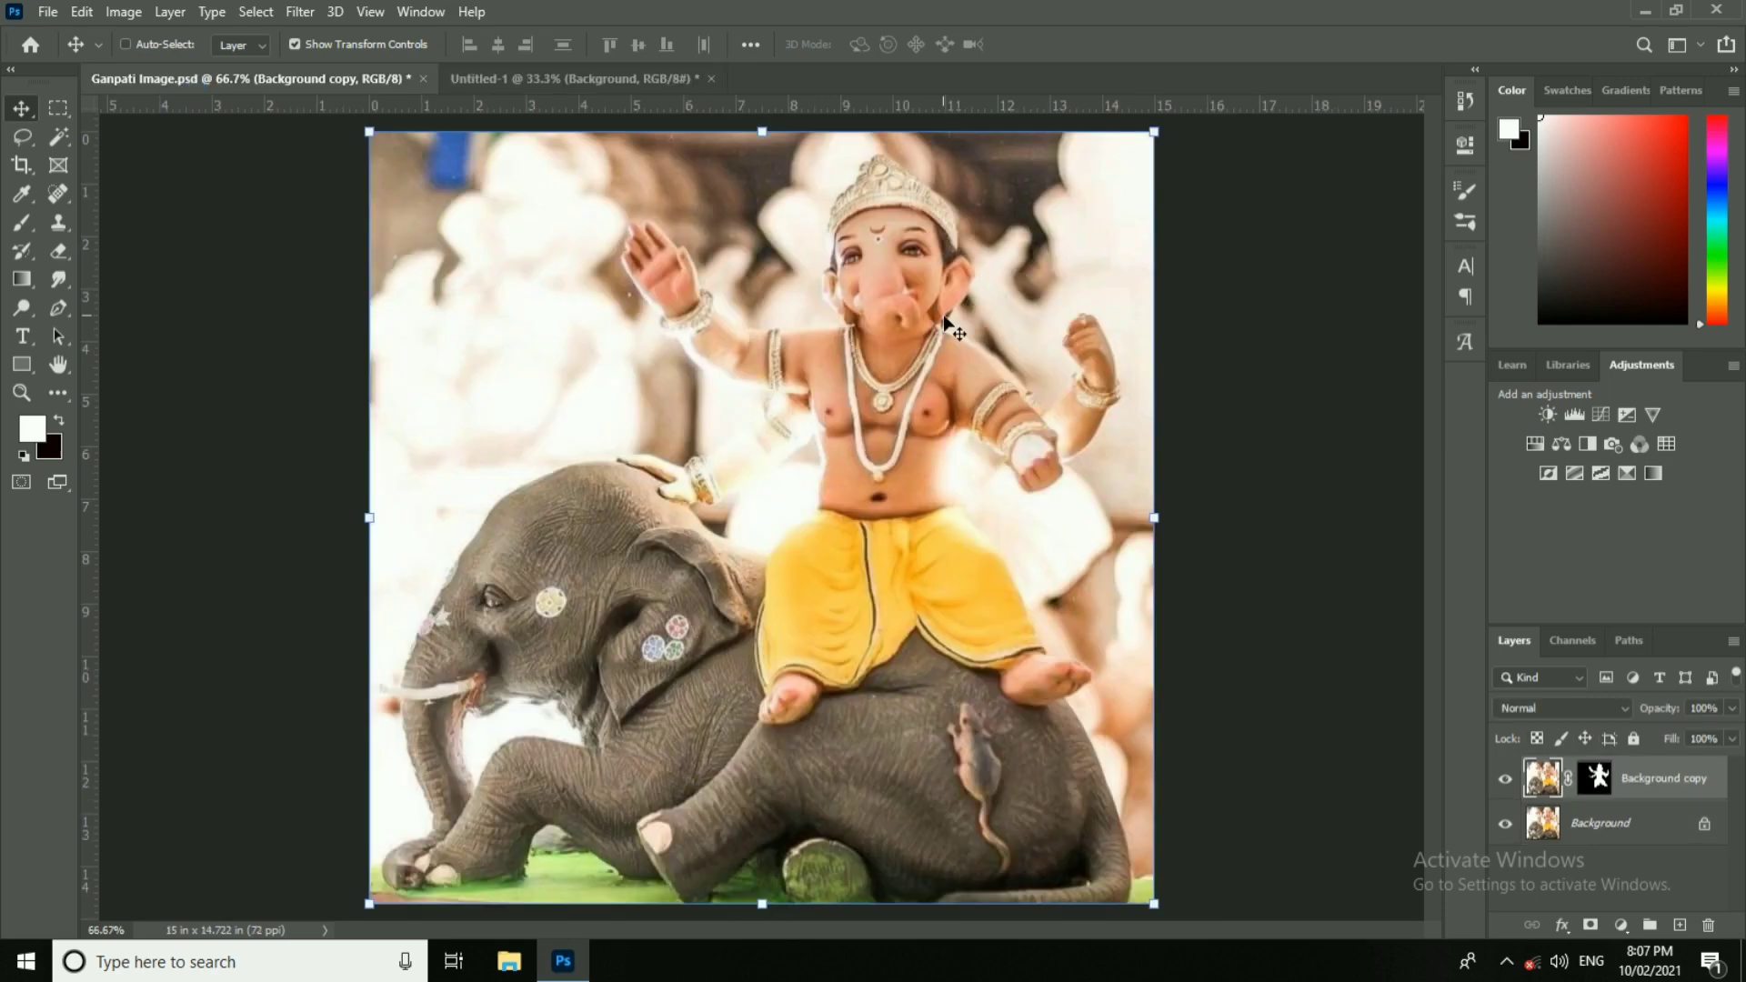
pyautogui.click(1507, 826)
pyautogui.click(1506, 826)
pyautogui.click(1506, 826)
pyautogui.moveTo(855, 368)
pyautogui.mouseDown()
pyautogui.moveTo(873, 369)
pyautogui.moveTo(636, 78)
pyautogui.moveTo(849, 367)
pyautogui.moveTo(882, 347)
pyautogui.moveTo(839, 403)
pyautogui.moveTo(855, 367)
pyautogui.mouseUp()
pyautogui.scroll(2, 841, 397)
pyautogui.scroll(-3, 855, 367)
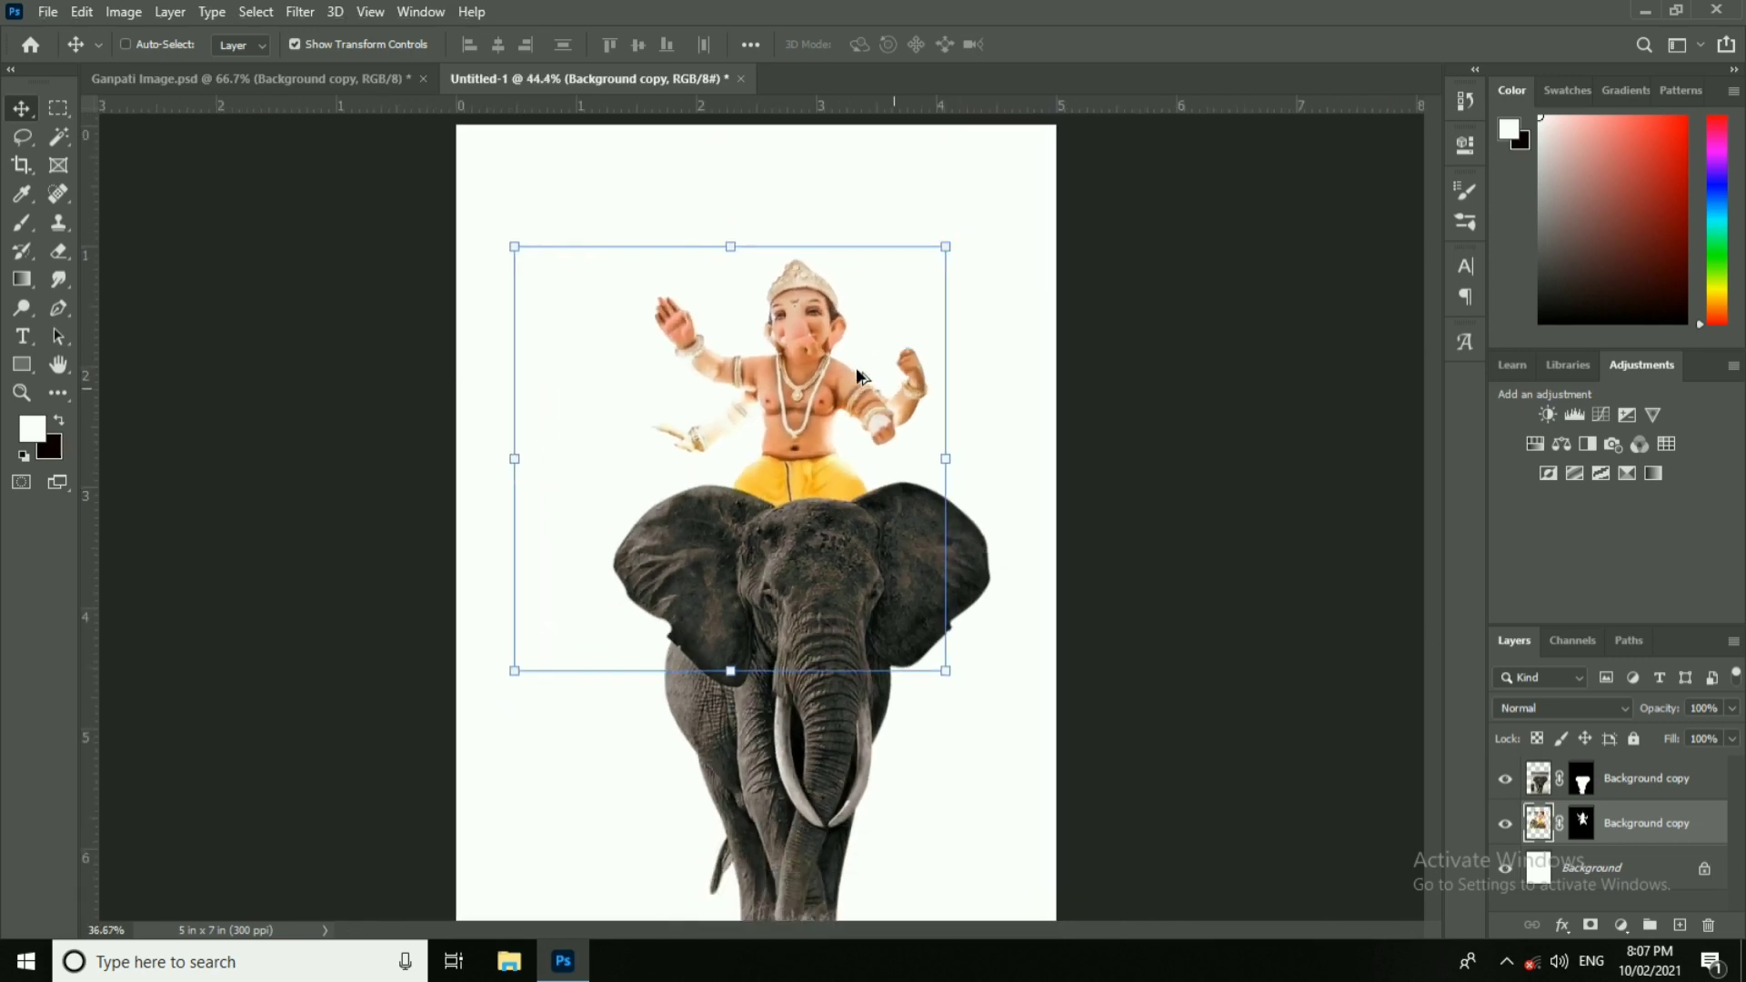
# Step: Scale the Ganpati figure down so it sits proportionately behind the elephant's head, and apply the transform
pyautogui.moveTo(907, 292); pyautogui.dragTo(828, 353)
pyautogui.click(1081, 45)
pyautogui.scroll(4, 795, 439)
pyautogui.scroll(-3, 850, 393)
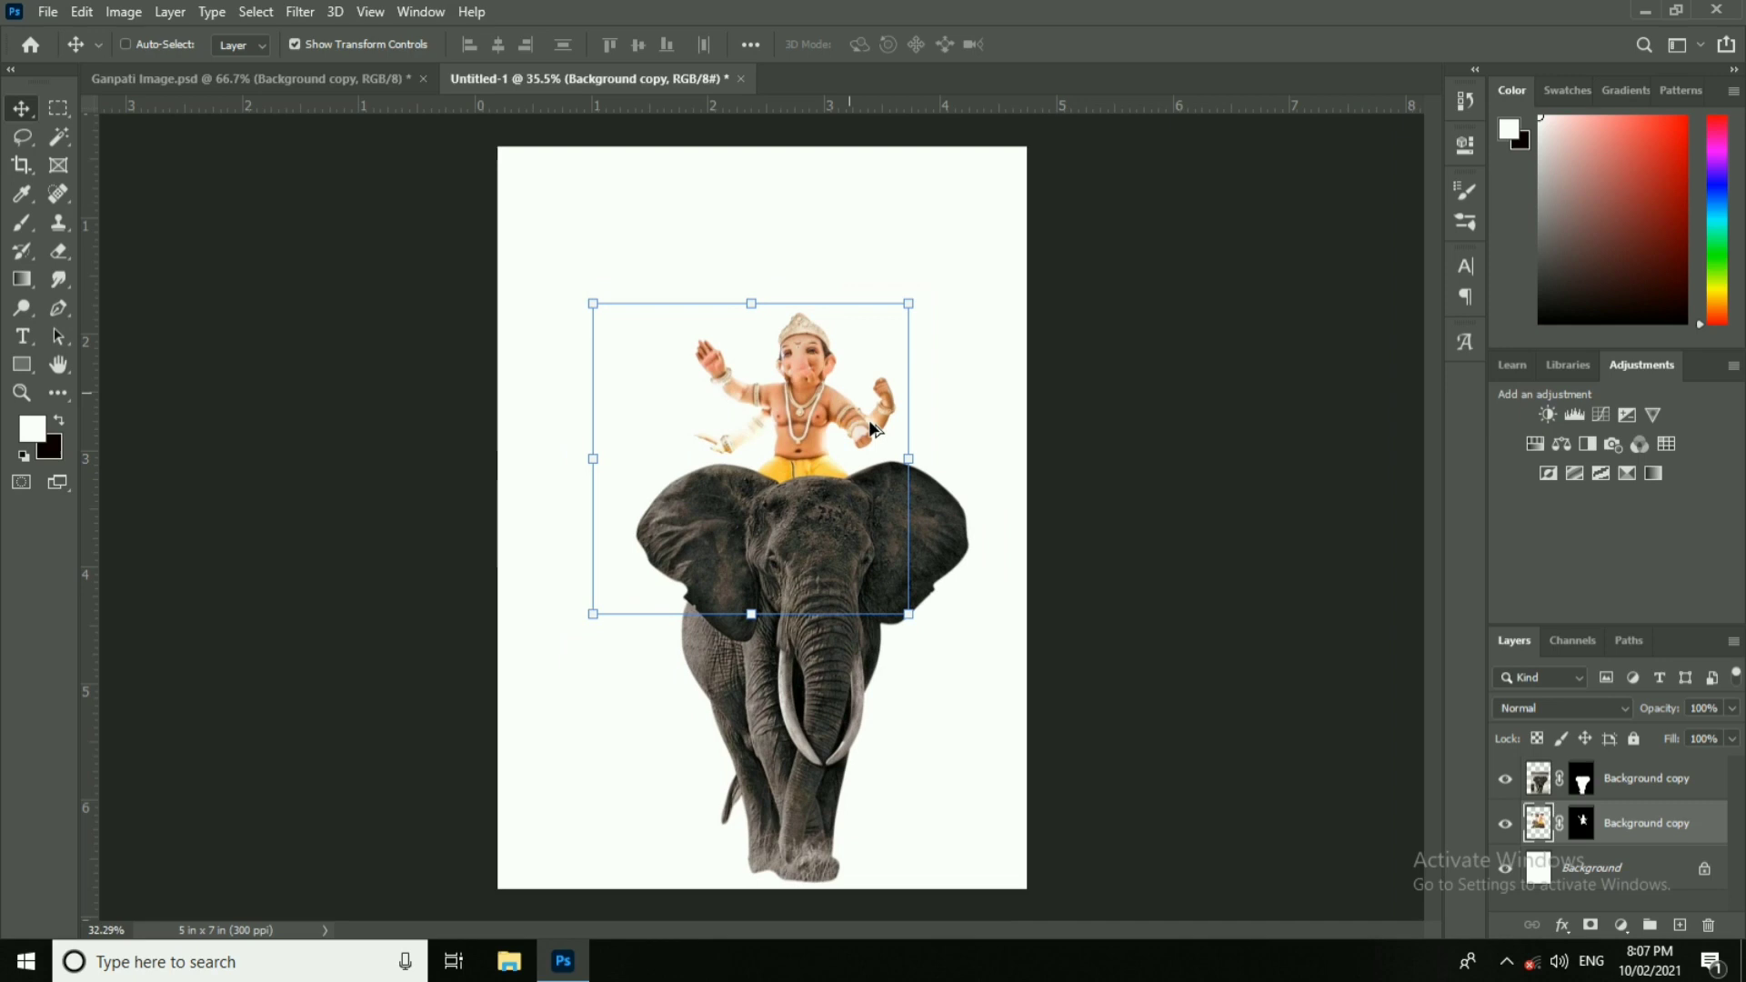
# Step: Scale the elephant and Ganpati layers together to about 93% and shift them down to the canvas's lower edge
pyautogui.keyDown('ctrl'); pyautogui.click(1701, 798); pyautogui.keyUp('ctrl')
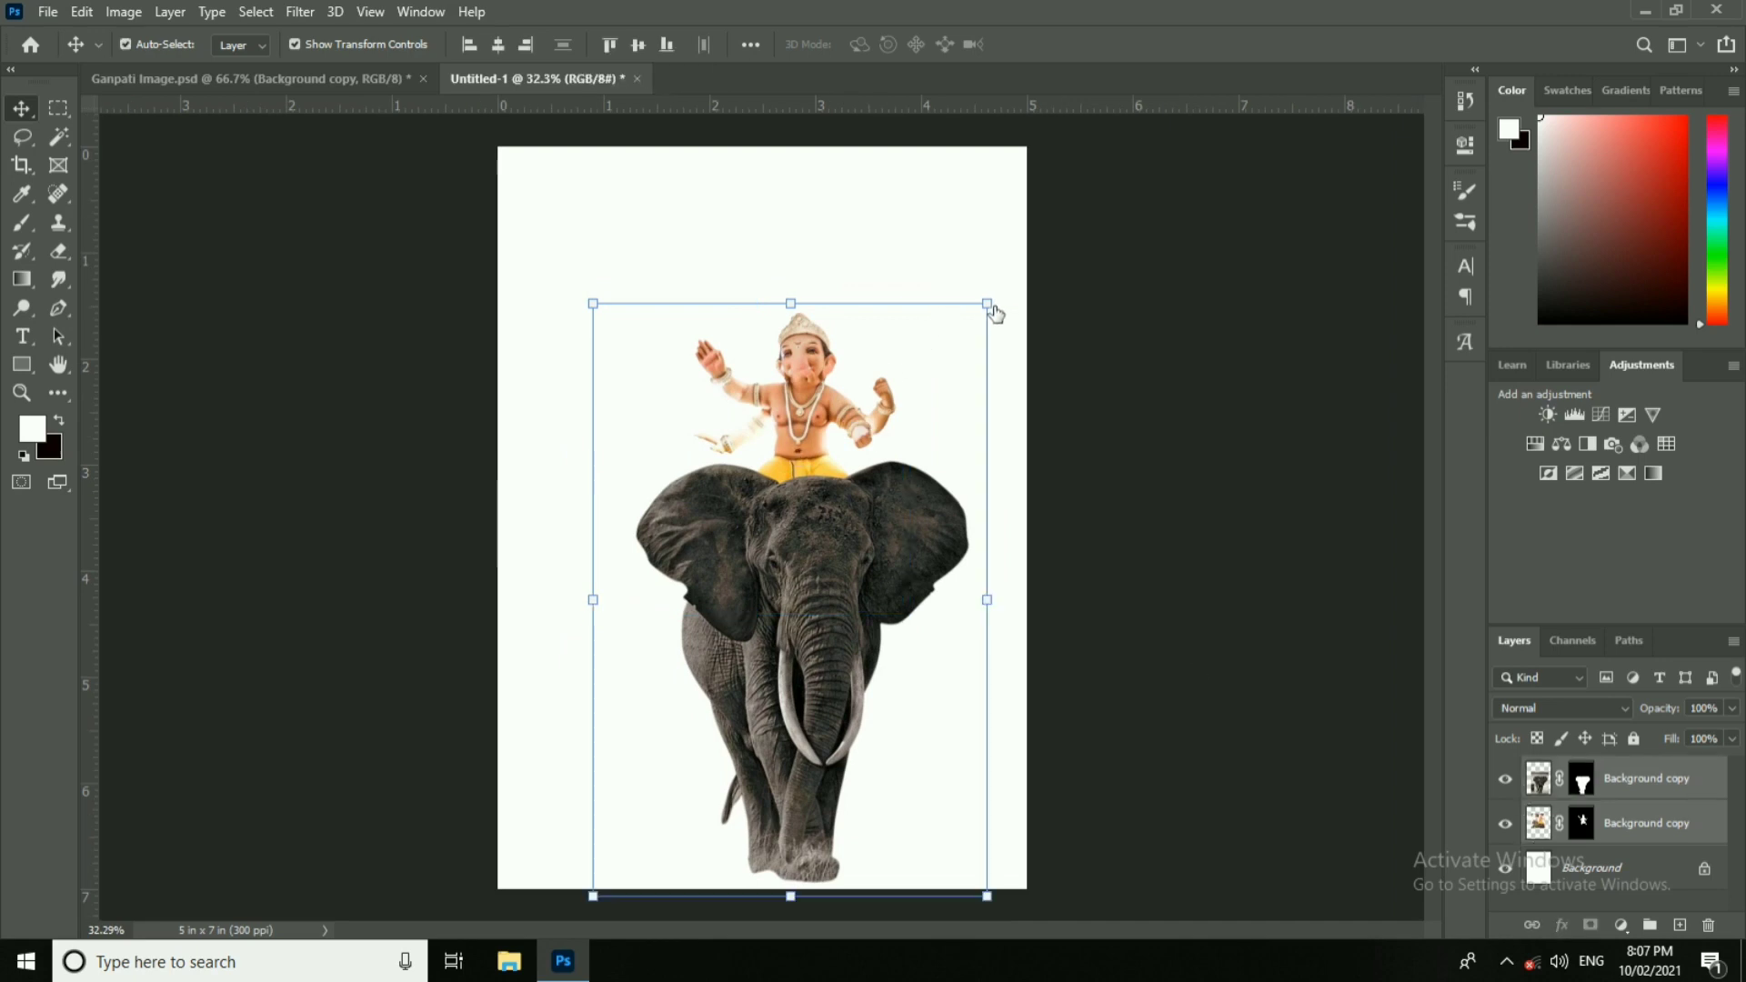
pyautogui.moveTo(1000, 313); pyautogui.dragTo(987, 339)
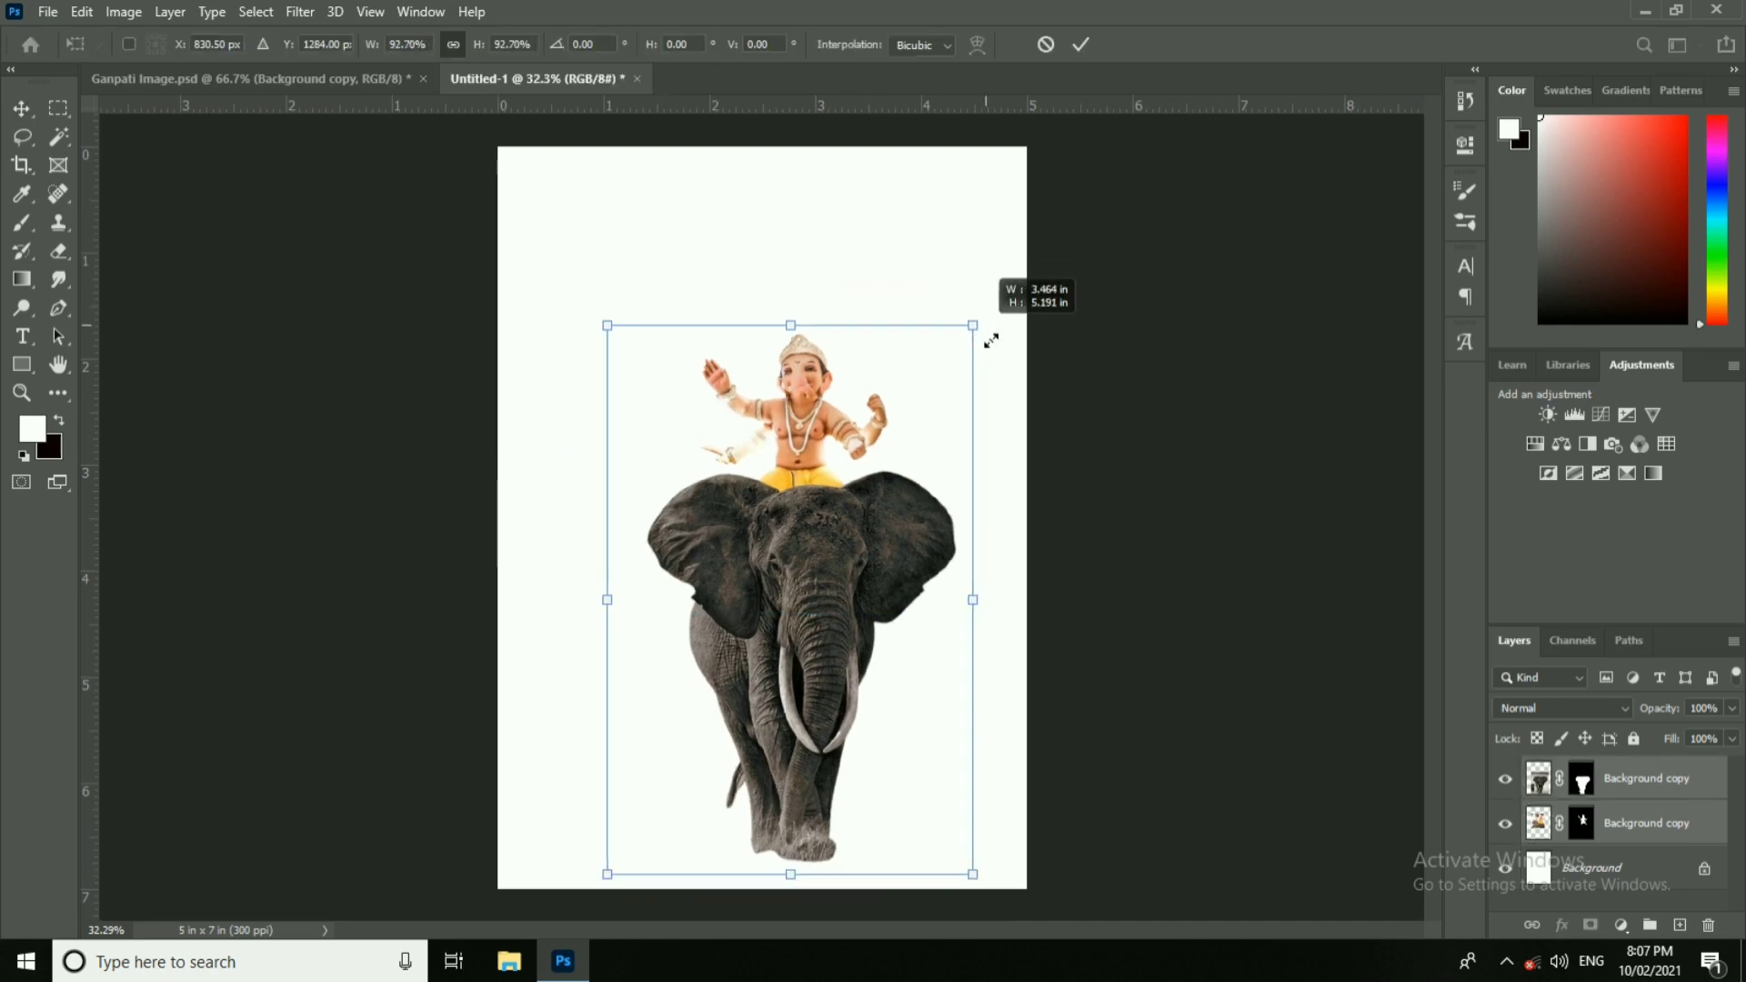
pyautogui.moveTo(906, 421); pyautogui.dragTo(917, 464)
pyautogui.click(1080, 44)
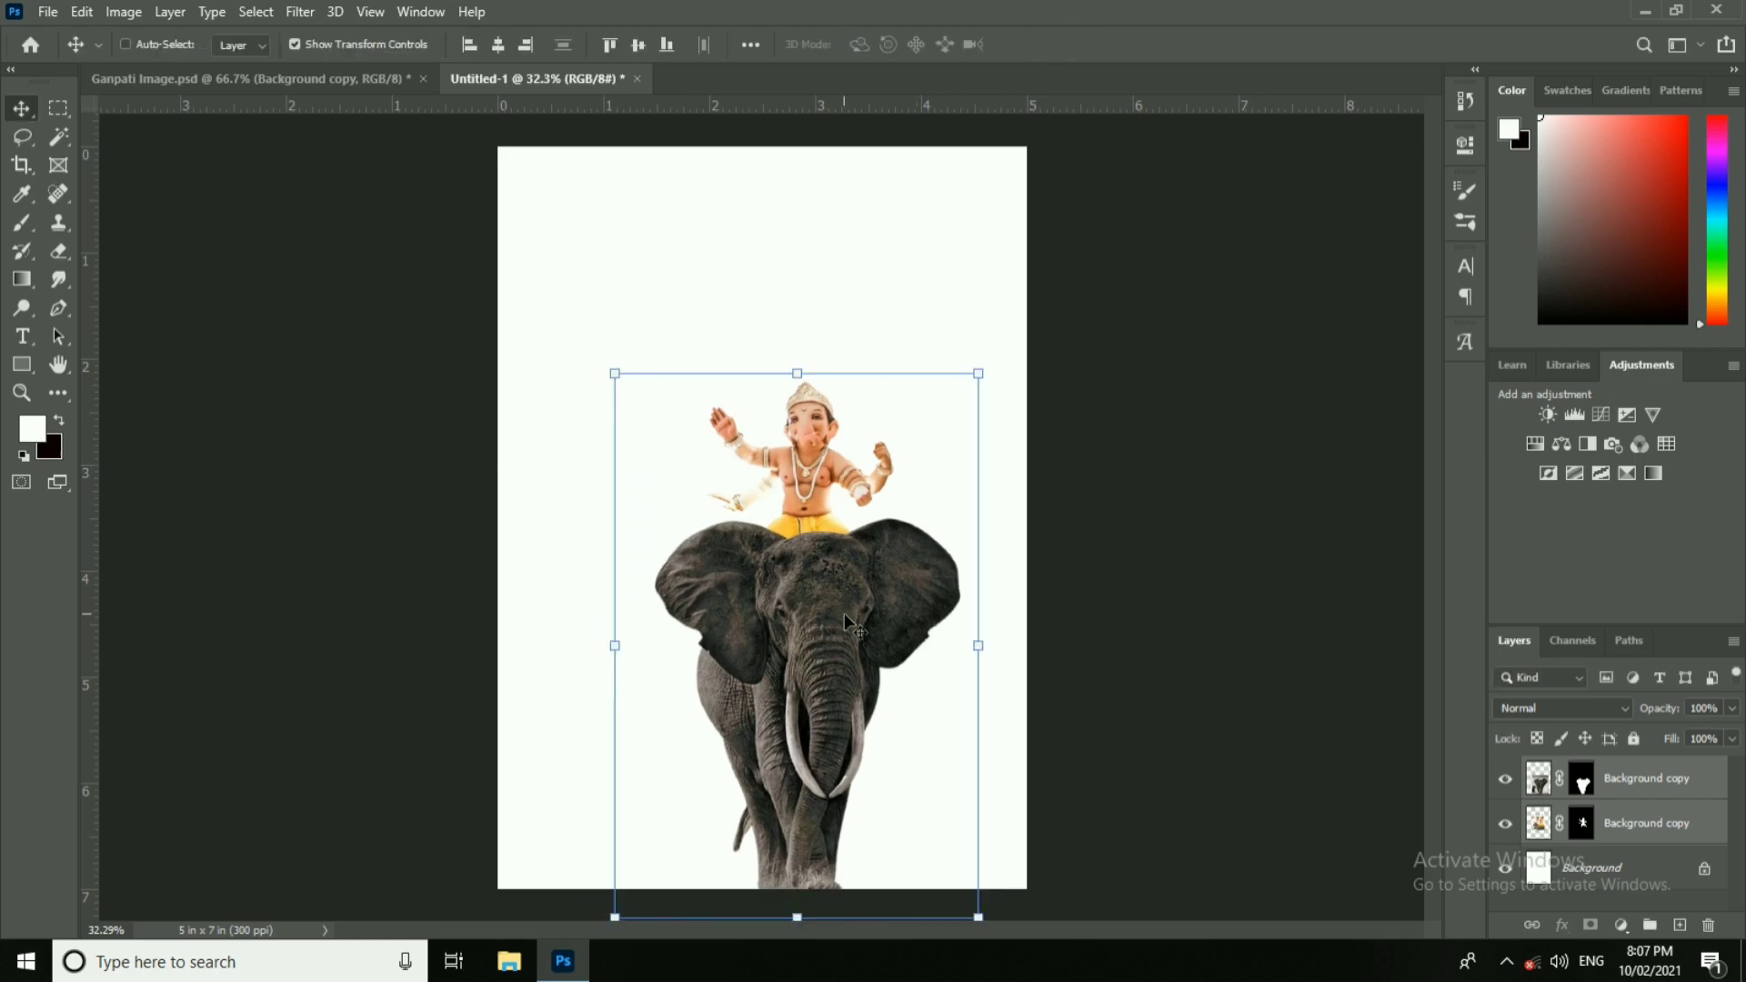
# Step: Make the white Background layer active and close the Ganpati Image.psd document
pyautogui.click(1646, 879)
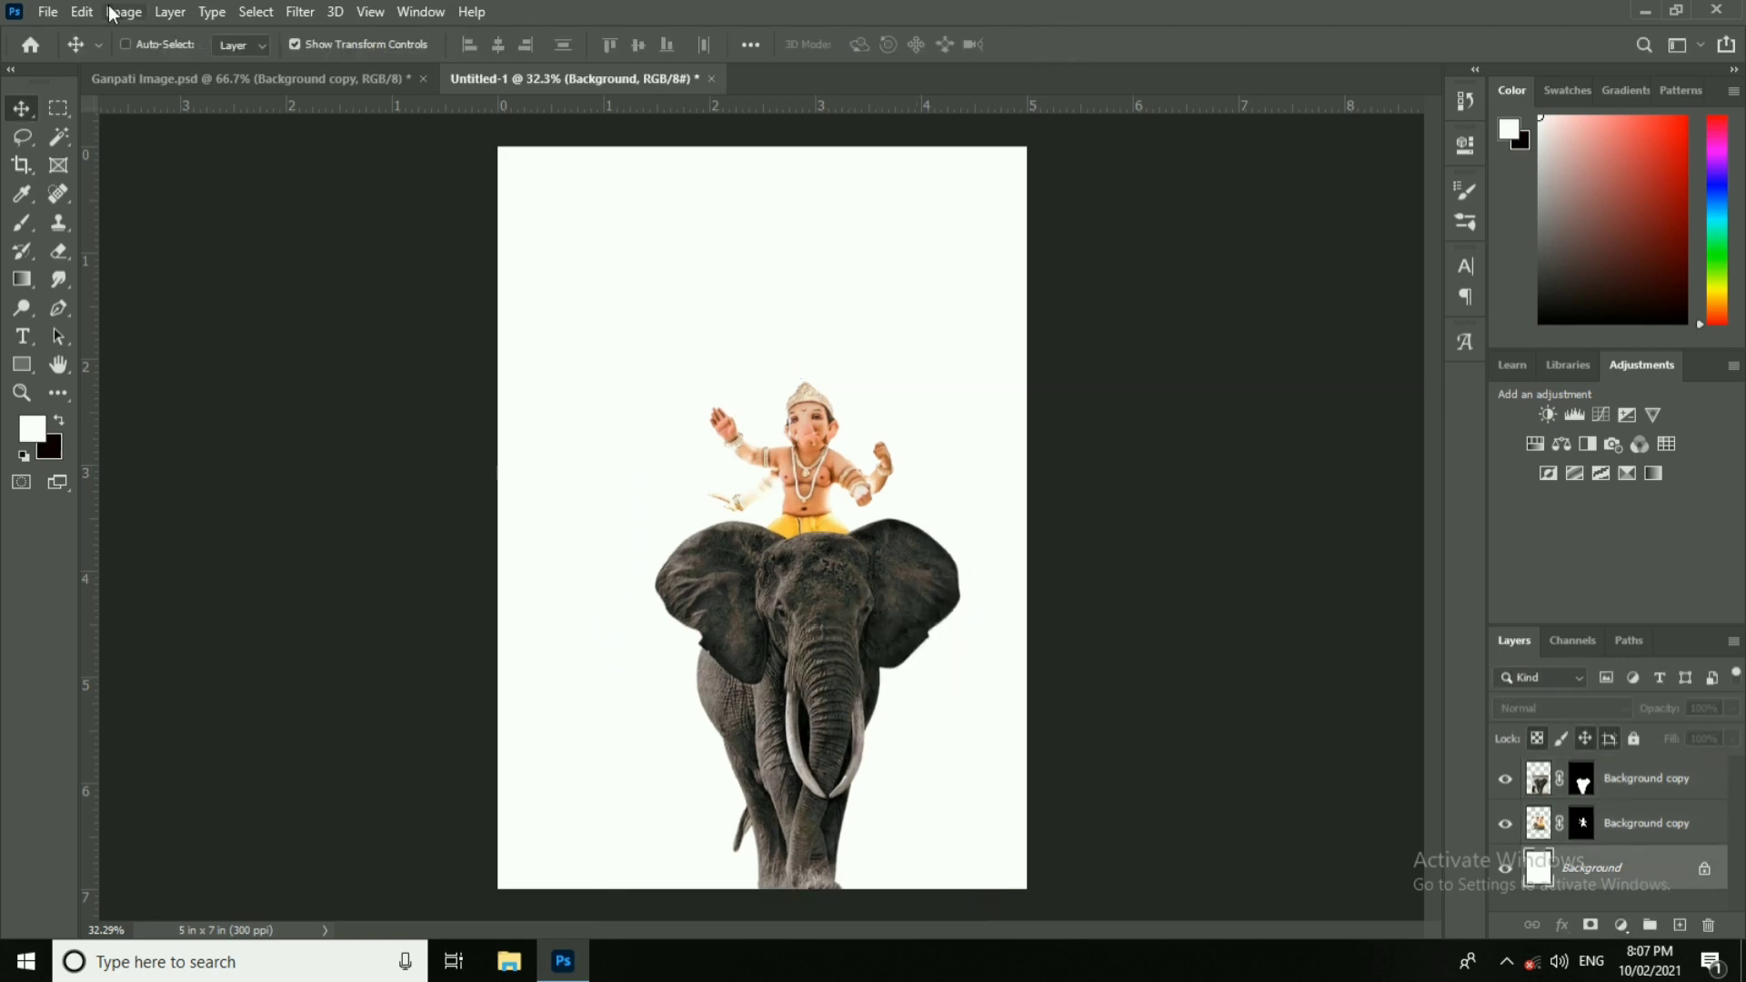
pyautogui.click(423, 78)
pyautogui.click(865, 364)
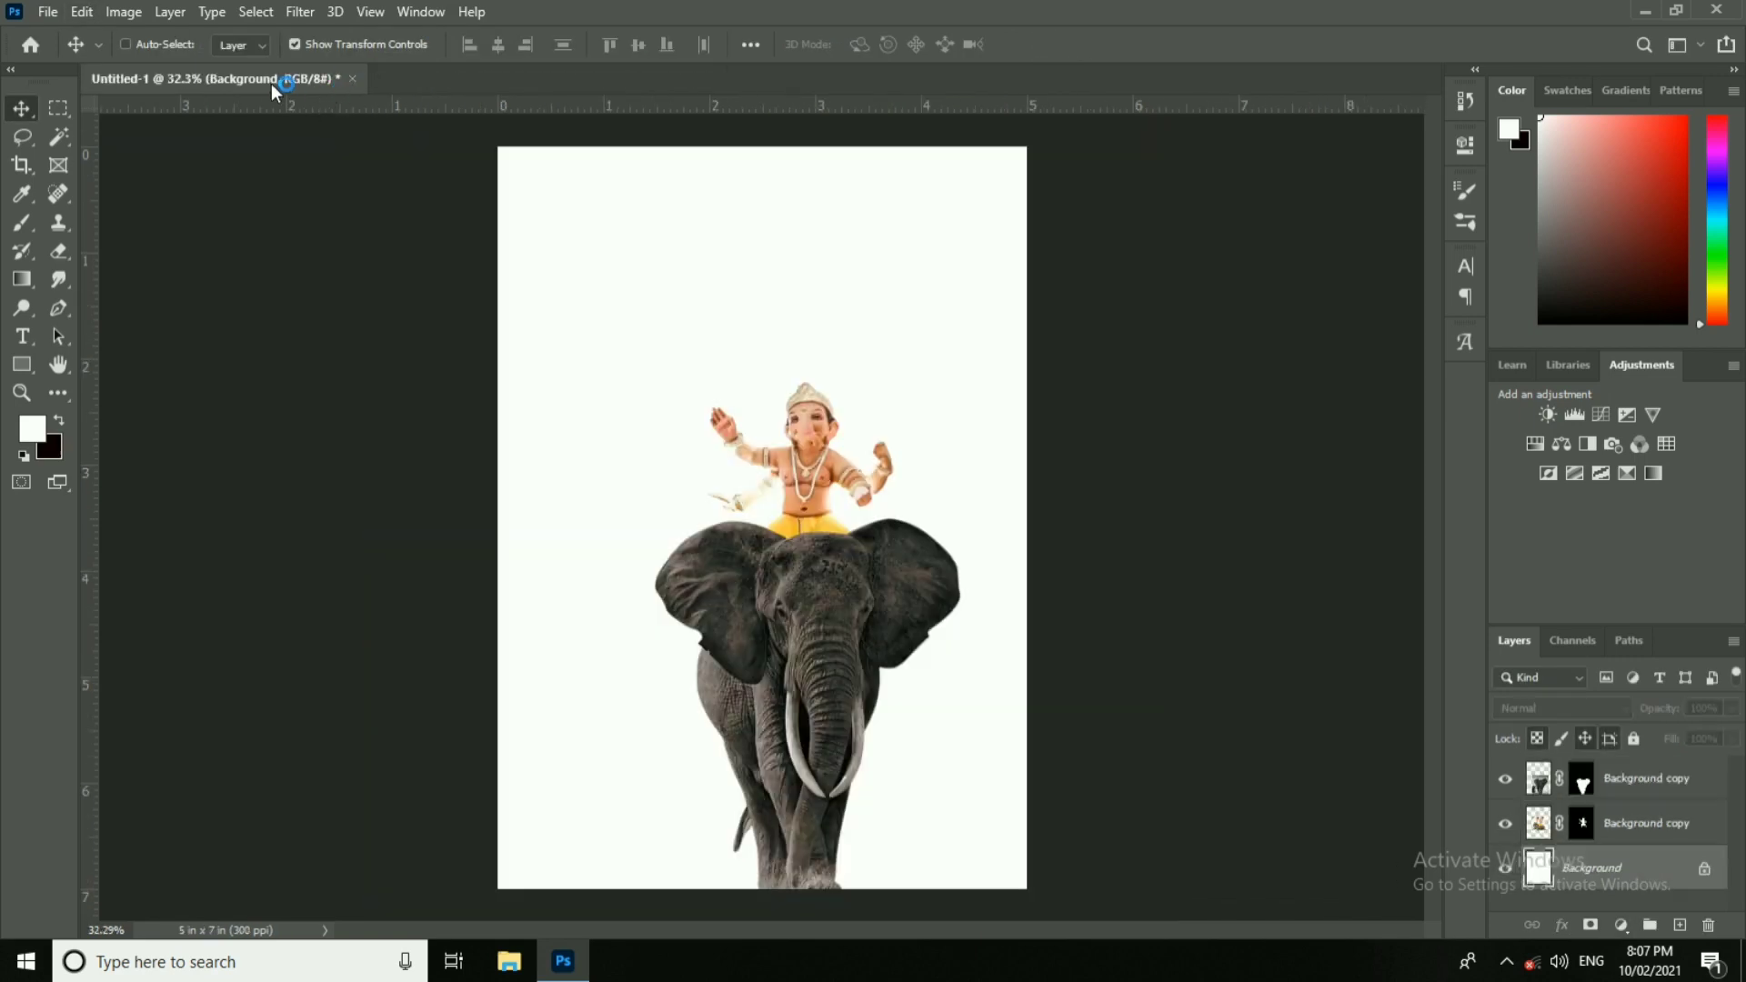
# Step: Open the Elven Forest 3 image from the Desktop and bring it into Untitled-1 directly above the Background layer
pyautogui.click(48, 12)
pyautogui.click(58, 46)
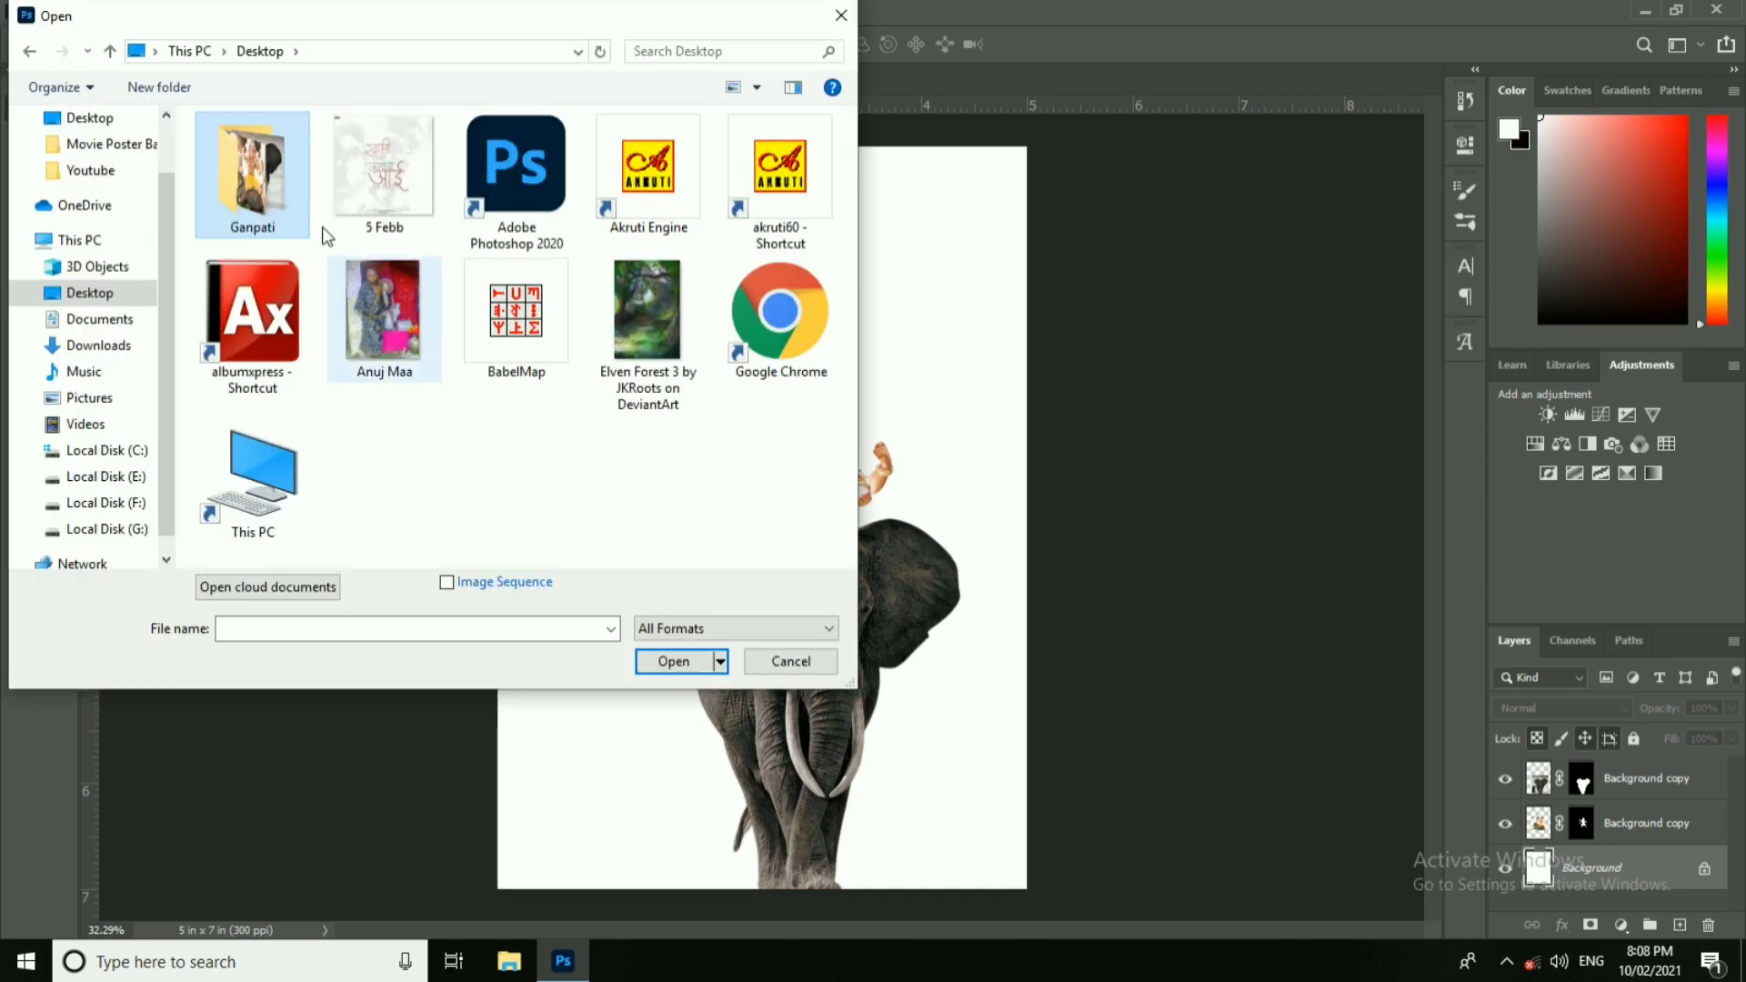
pyautogui.doubleClick(647, 309)
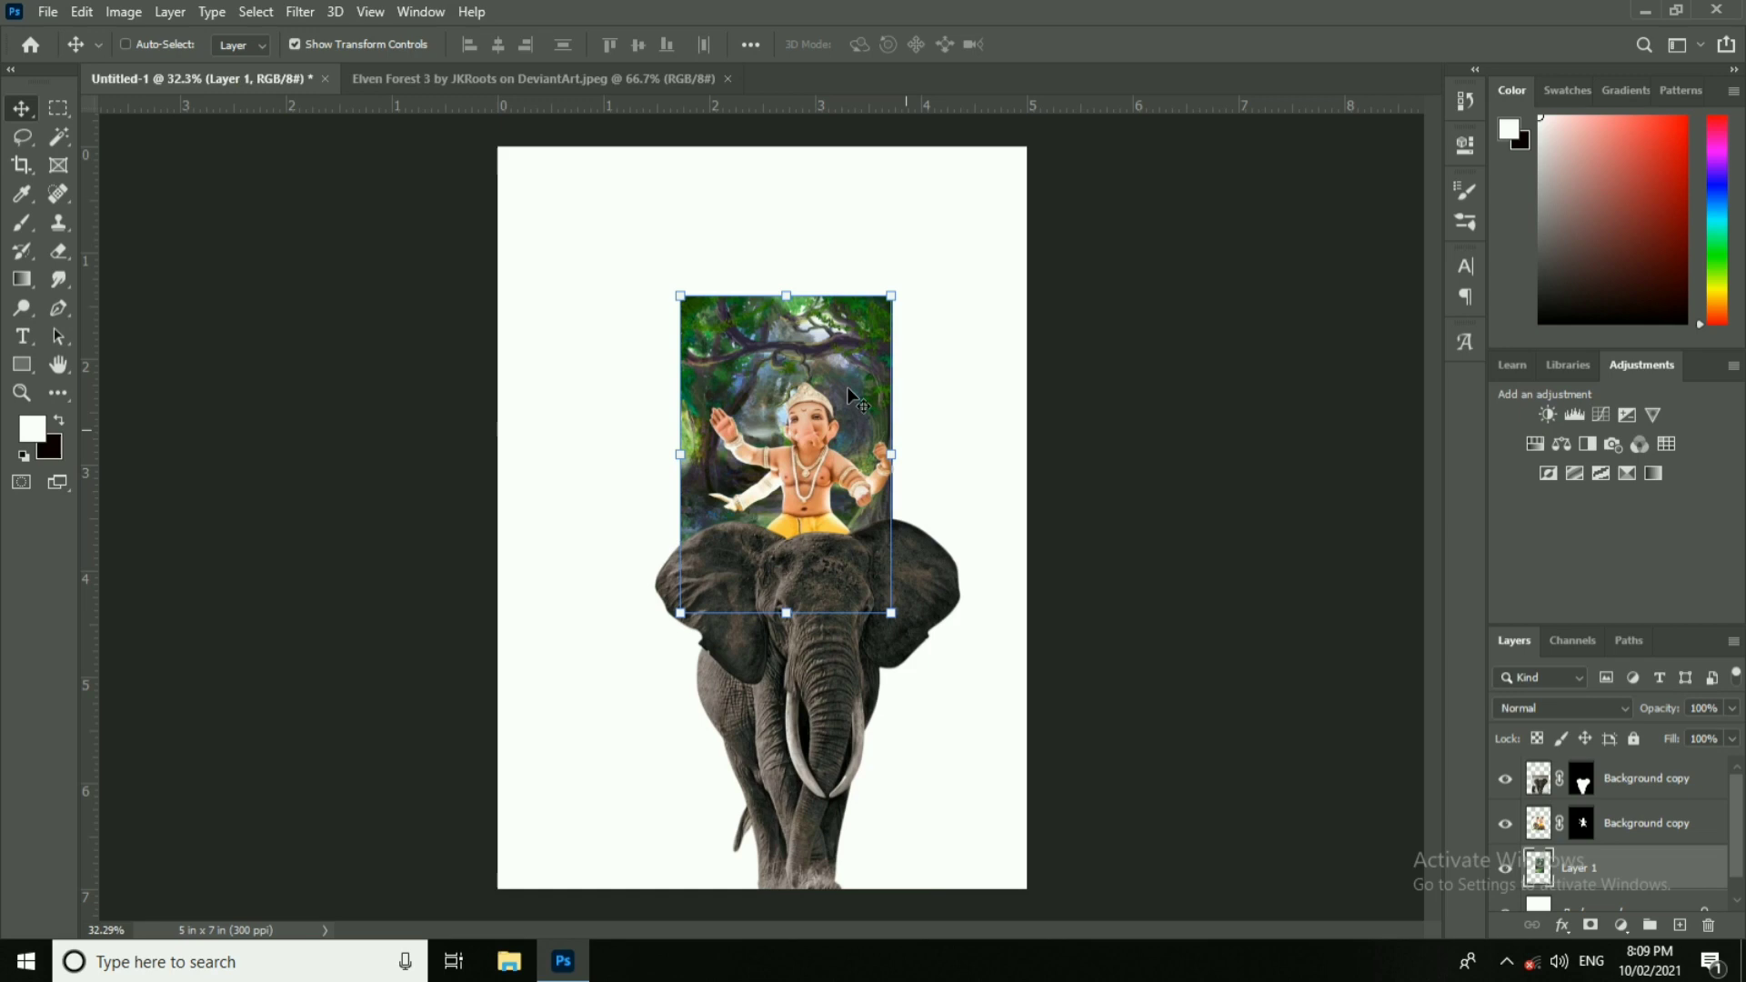
# Step: Enlarge and reposition the forest layer until it covers the canvas, at about 5.02 by 7.53 in
pyautogui.hotkey('ctrl', 't')
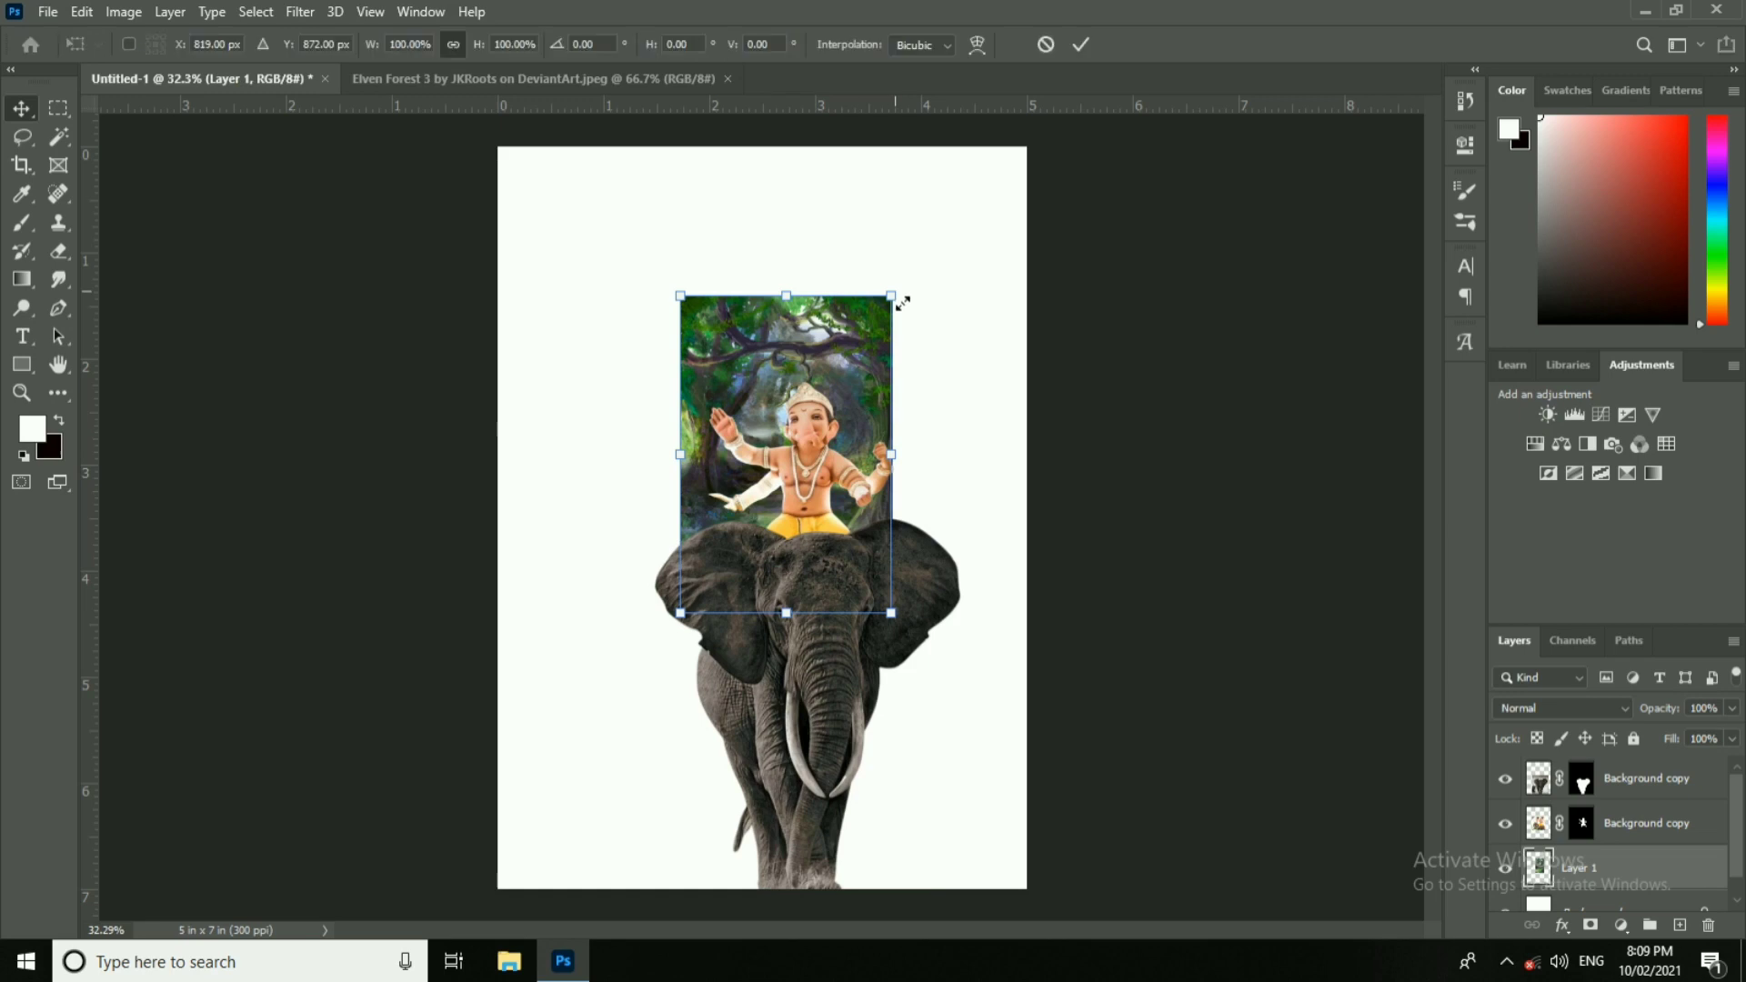
pyautogui.moveTo(894, 300); pyautogui.dragTo(1073, 195)
pyautogui.press('Return')
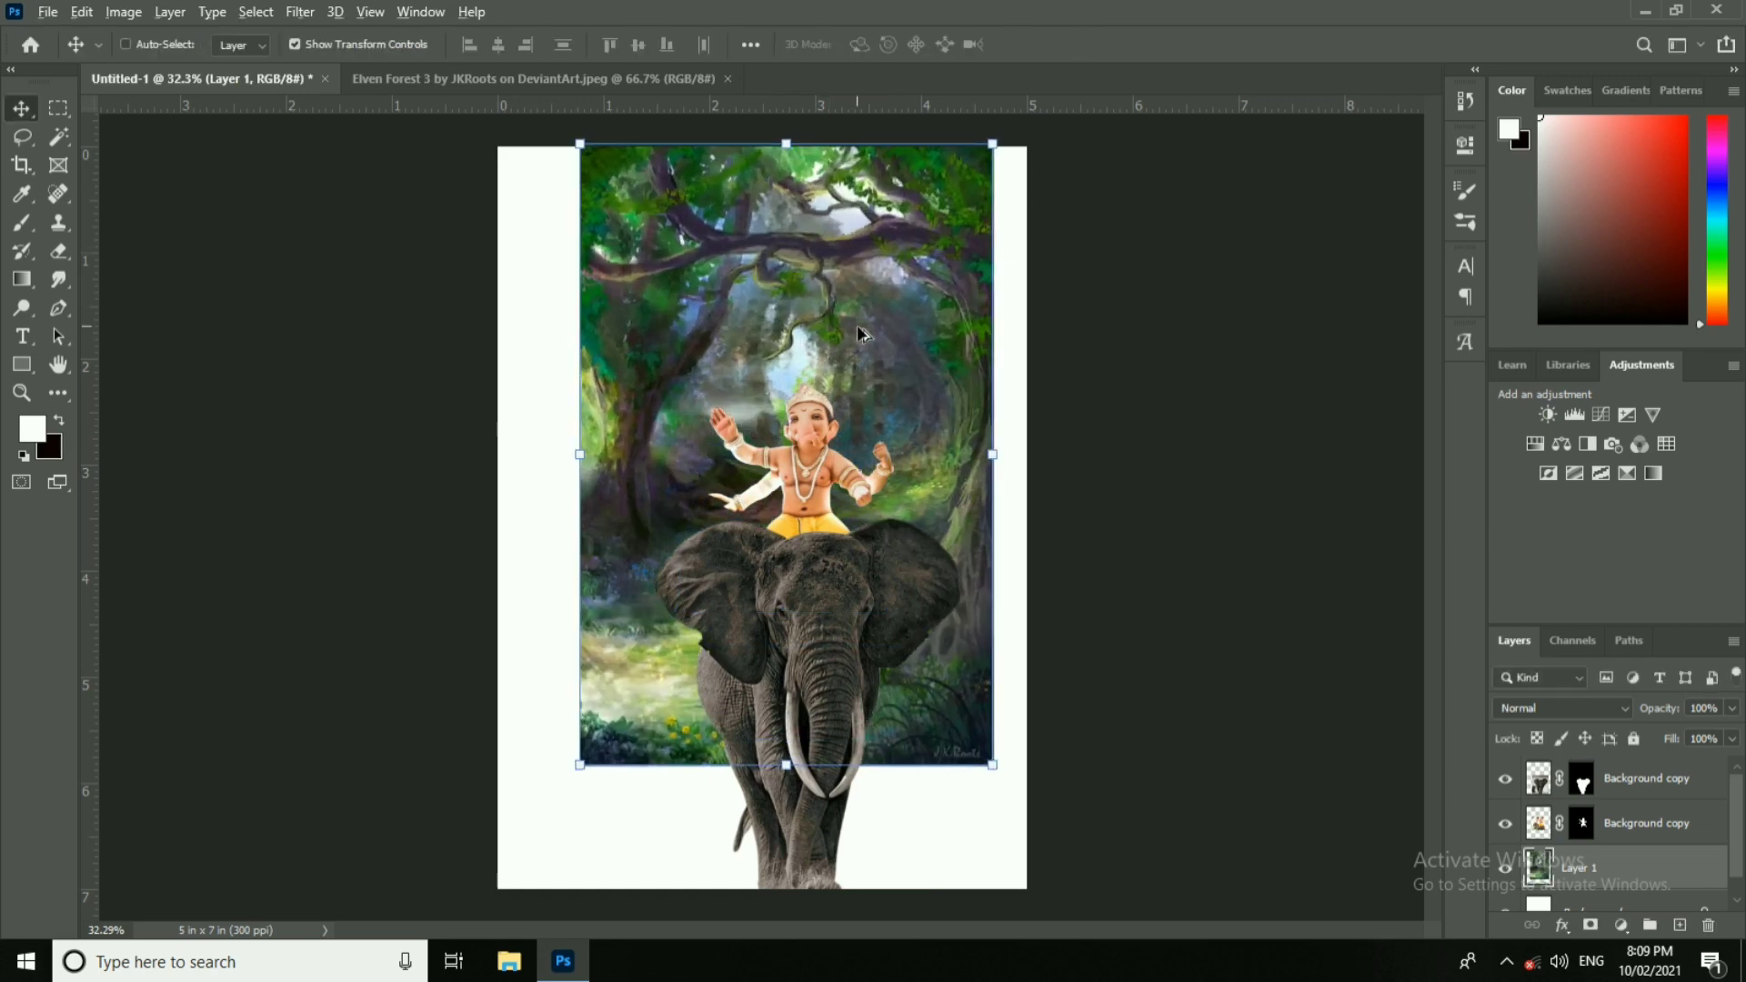
pyautogui.scroll(-1, 857, 324)
pyautogui.moveTo(858, 325); pyautogui.dragTo(856, 372)
pyautogui.moveTo(964, 238); pyautogui.dragTo(1033, 187)
pyautogui.moveTo(948, 260); pyautogui.dragTo(1003, 161)
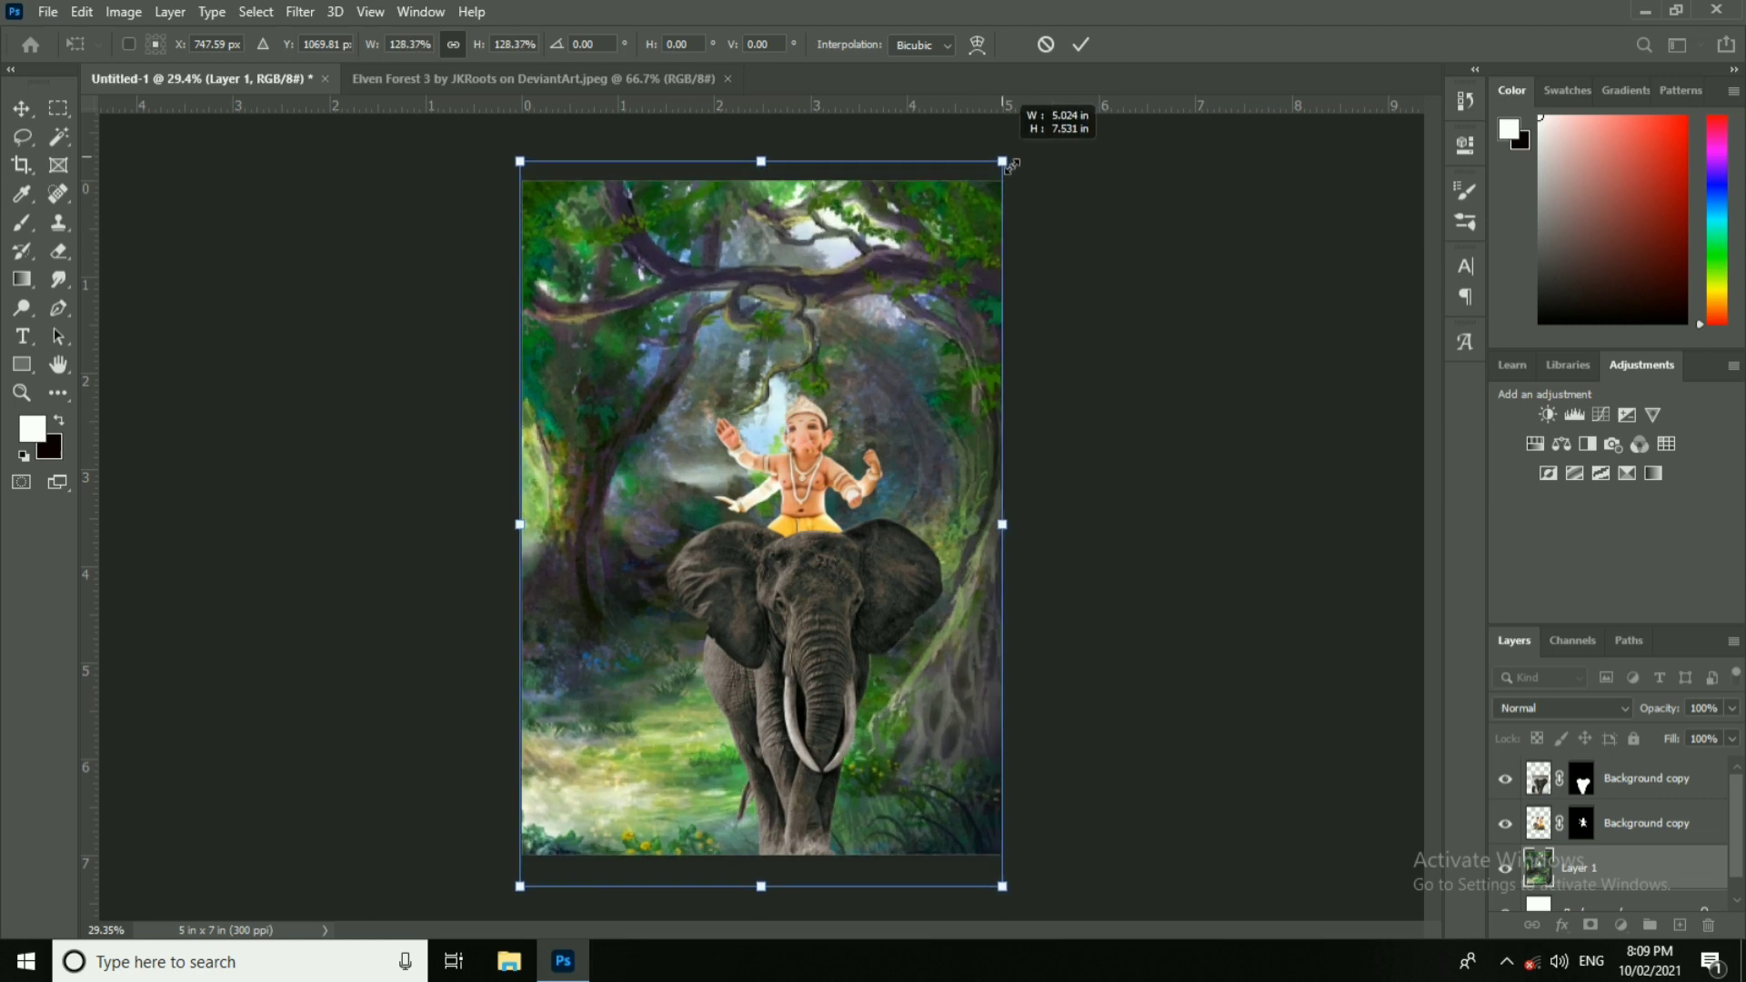
pyautogui.click(1080, 44)
pyautogui.scroll(1, 868, 356)
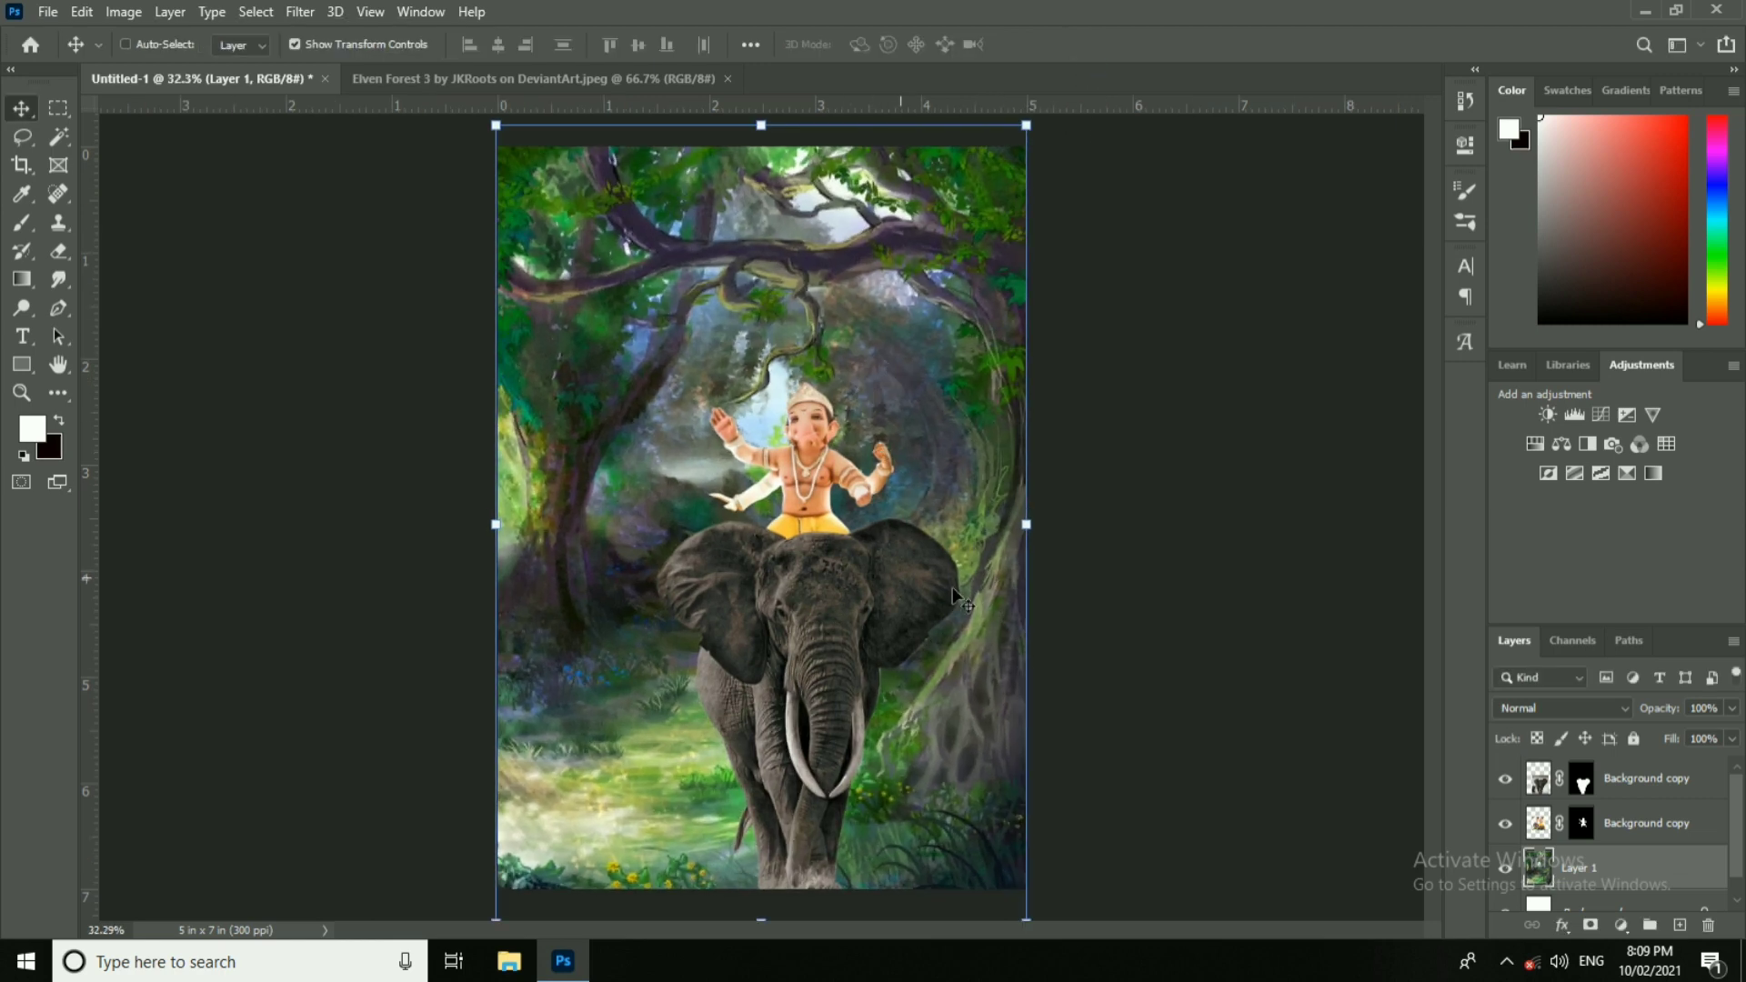
# Step: Flip the elephant layer horizontally and apply the transform
pyautogui.click(1646, 788)
pyautogui.rightClick(821, 443)
pyautogui.click(1001, 801)
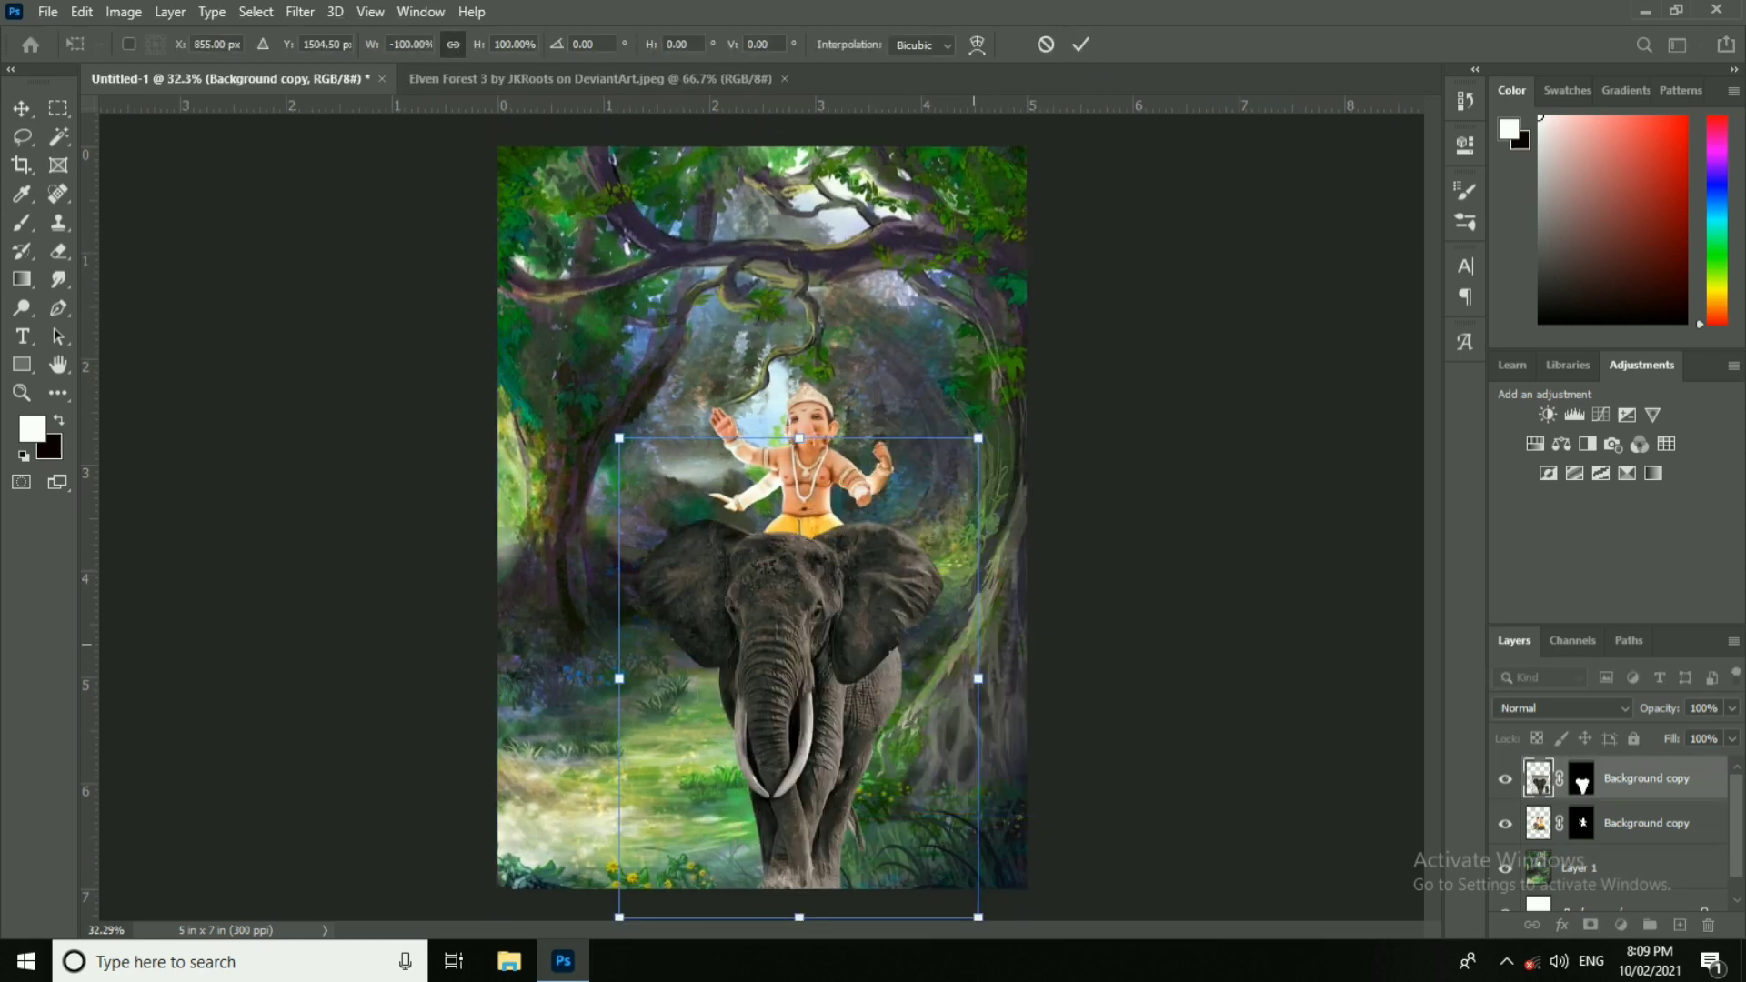
pyautogui.click(1080, 44)
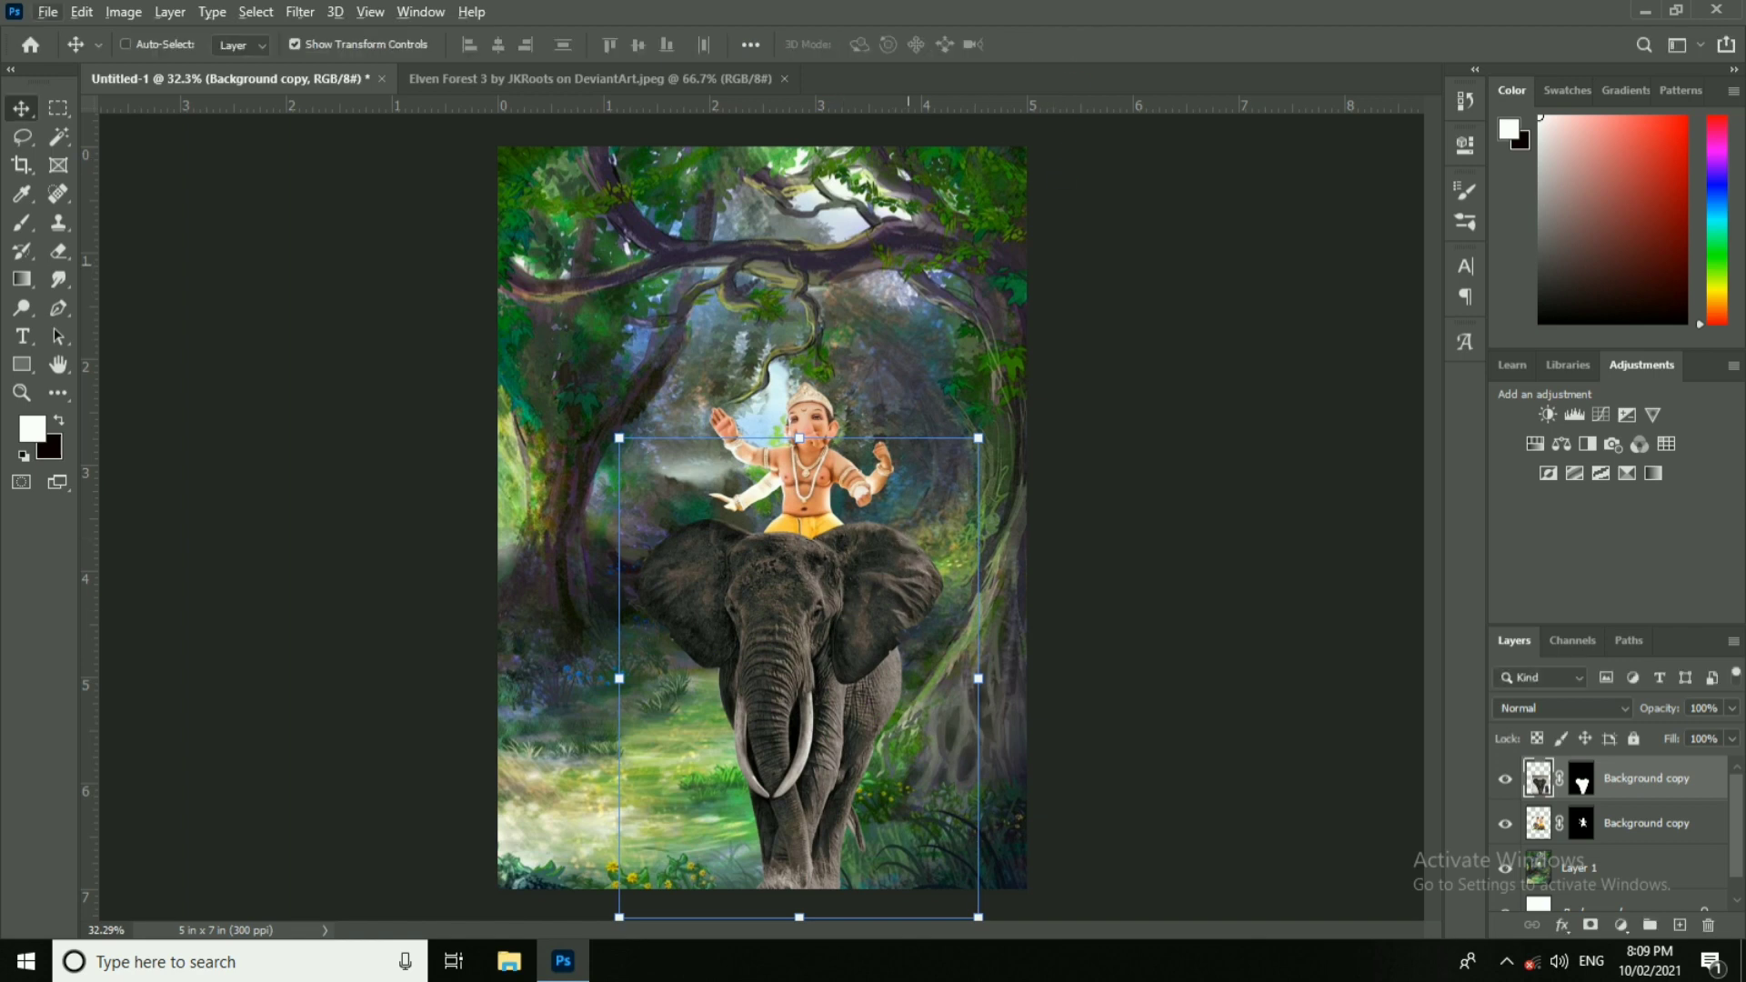
# Step: Scale the forest layer up slightly to about 101.9% and apply the transform
pyautogui.keyDown('ctrl'); pyautogui.click(909, 265); pyautogui.keyUp('ctrl')
pyautogui.scroll(-2, 930, 292)
pyautogui.moveTo(982, 193); pyautogui.dragTo(990, 190)
pyautogui.moveTo(931, 286); pyautogui.dragTo(943, 241)
pyautogui.click(1048, 44)
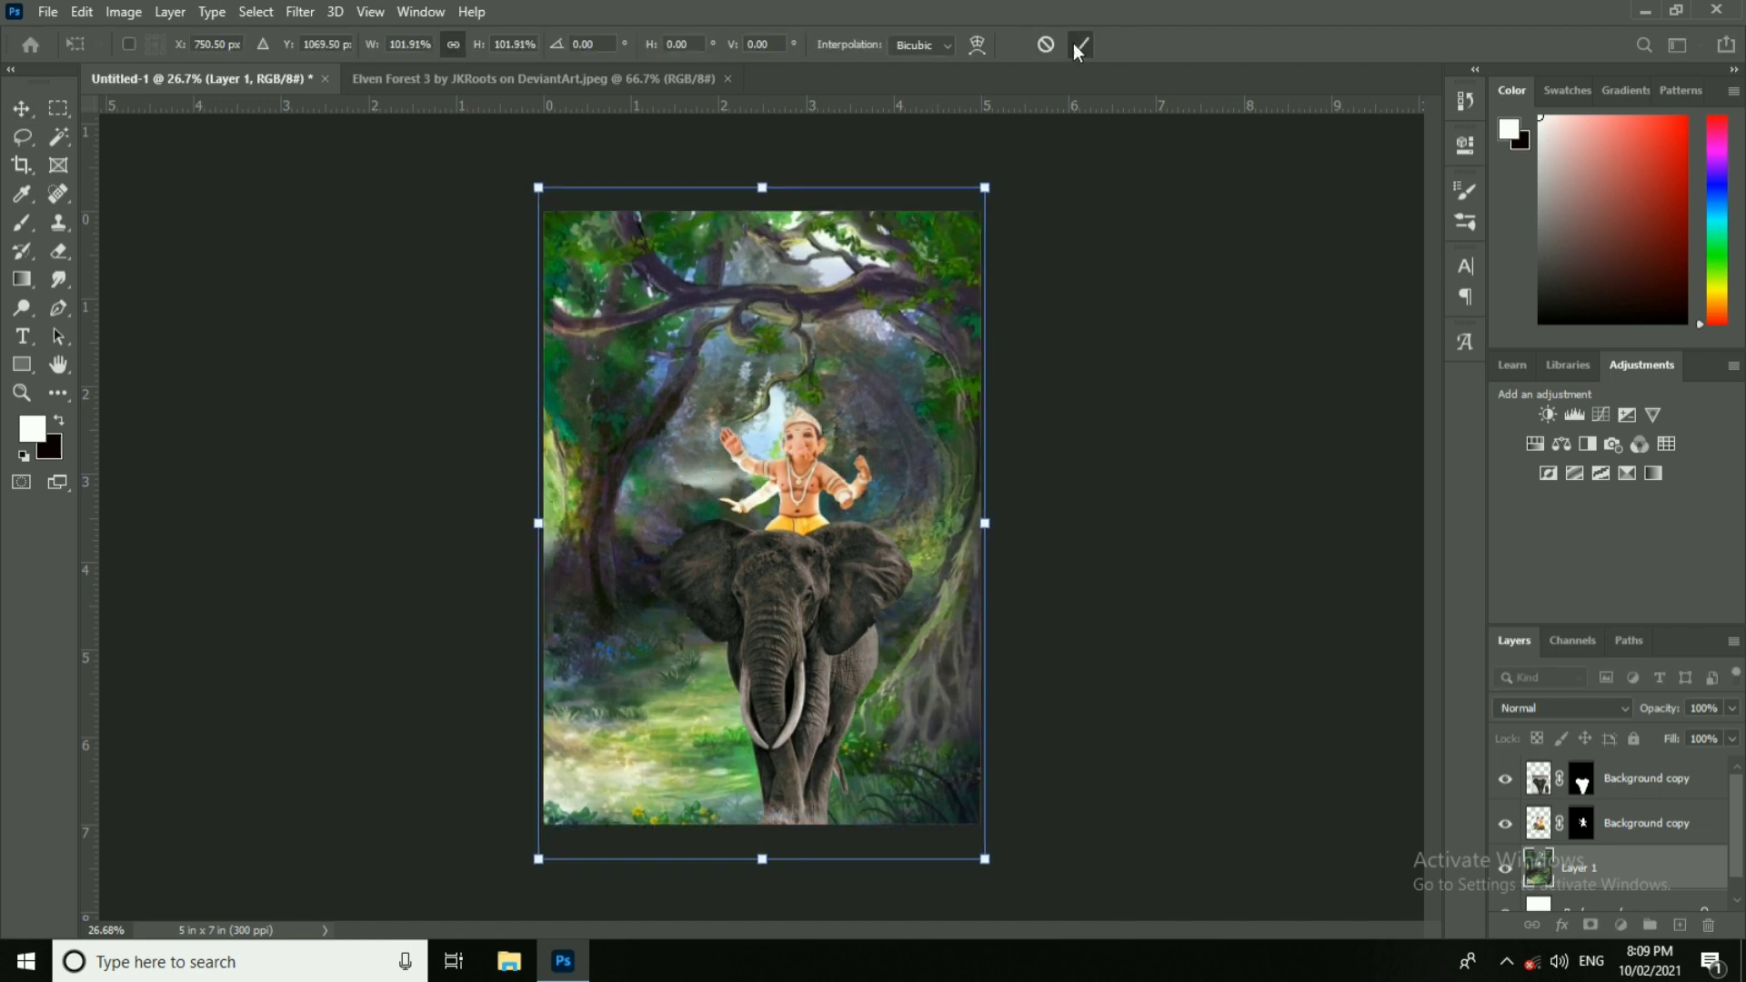
# Step: Nudge the forest layer upward and fine-tune its vertical position so its lower edge sits just below the canvas
pyautogui.hotkey('shift', 'Up')
pyautogui.hotkey('shift', 'Up')
pyautogui.hotkey('shift', 'Up')
pyautogui.hotkey('shift', 'Up')
pyautogui.hotkey('shift', 'Up')
pyautogui.hotkey('shift', 'Up')
pyautogui.hotkey('shift', 'Up')
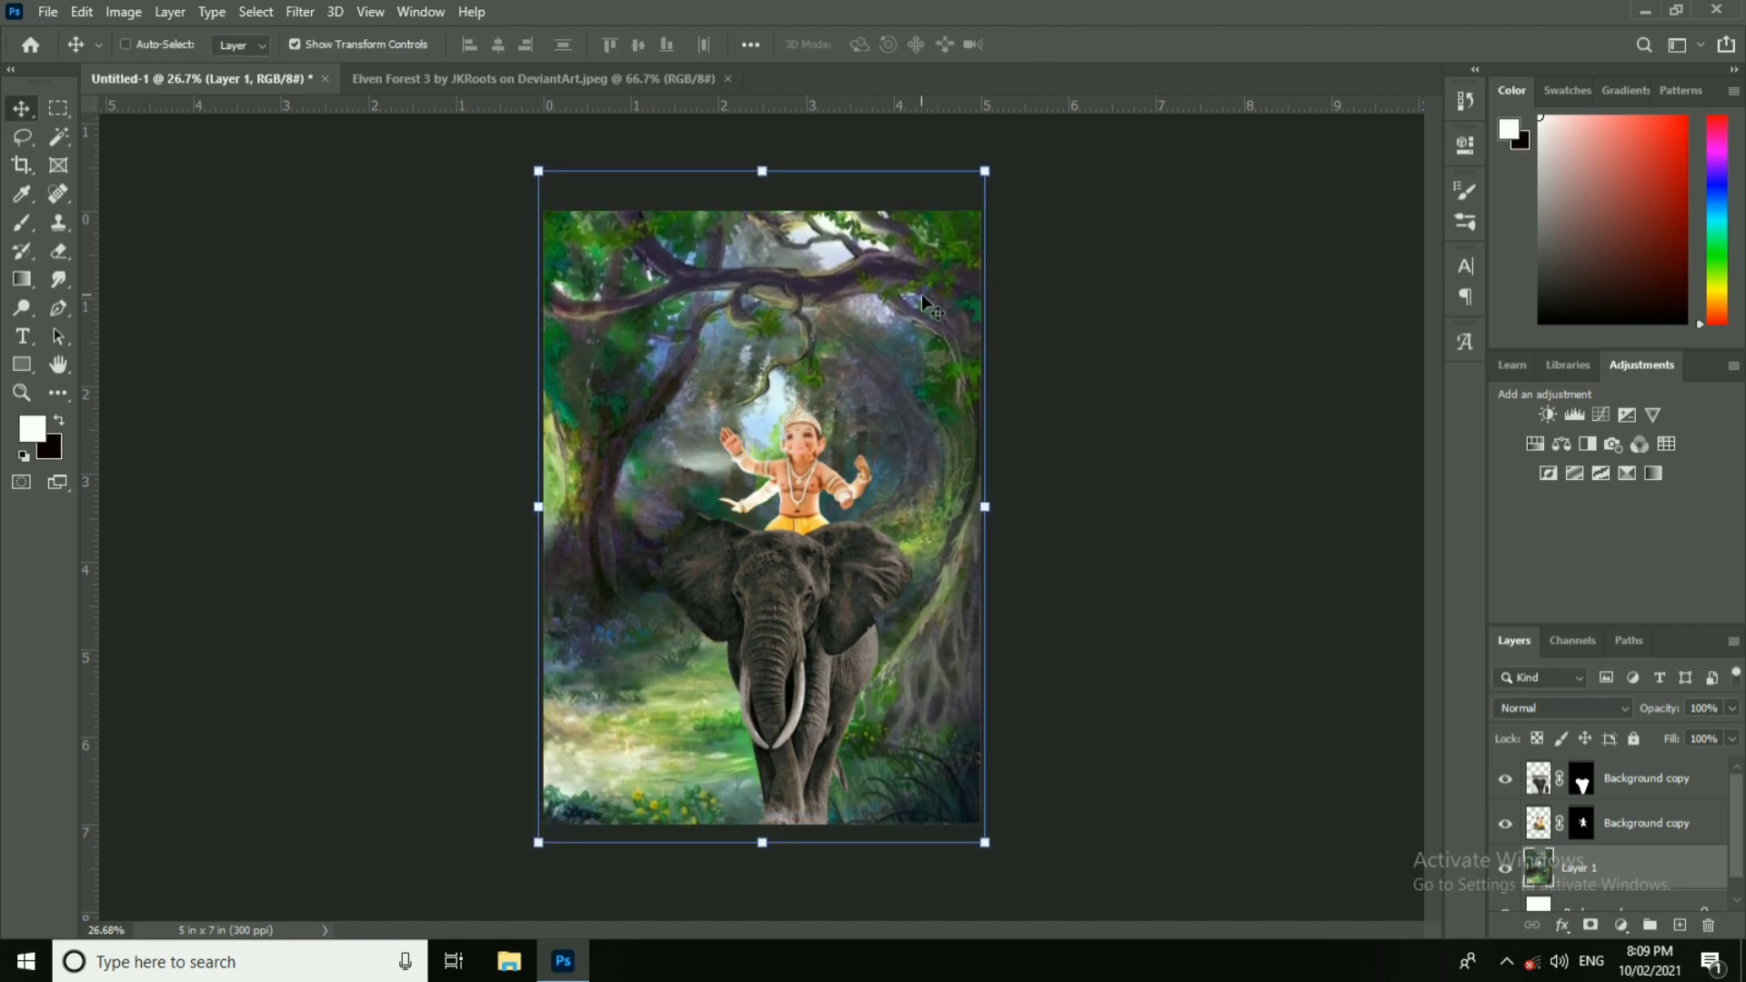
pyautogui.press('Down')
pyautogui.press('Down')
pyautogui.press('Down')
pyautogui.press('Down')
pyautogui.press('Down')
pyautogui.press('Down')
pyautogui.press('Down')
pyautogui.press('Down')
pyautogui.press('Up')
pyautogui.press('Up')
pyautogui.press('Up')
pyautogui.press('Up')
pyautogui.press('Up')
pyautogui.press('Up')
pyautogui.press('Up')
pyautogui.press('Up')
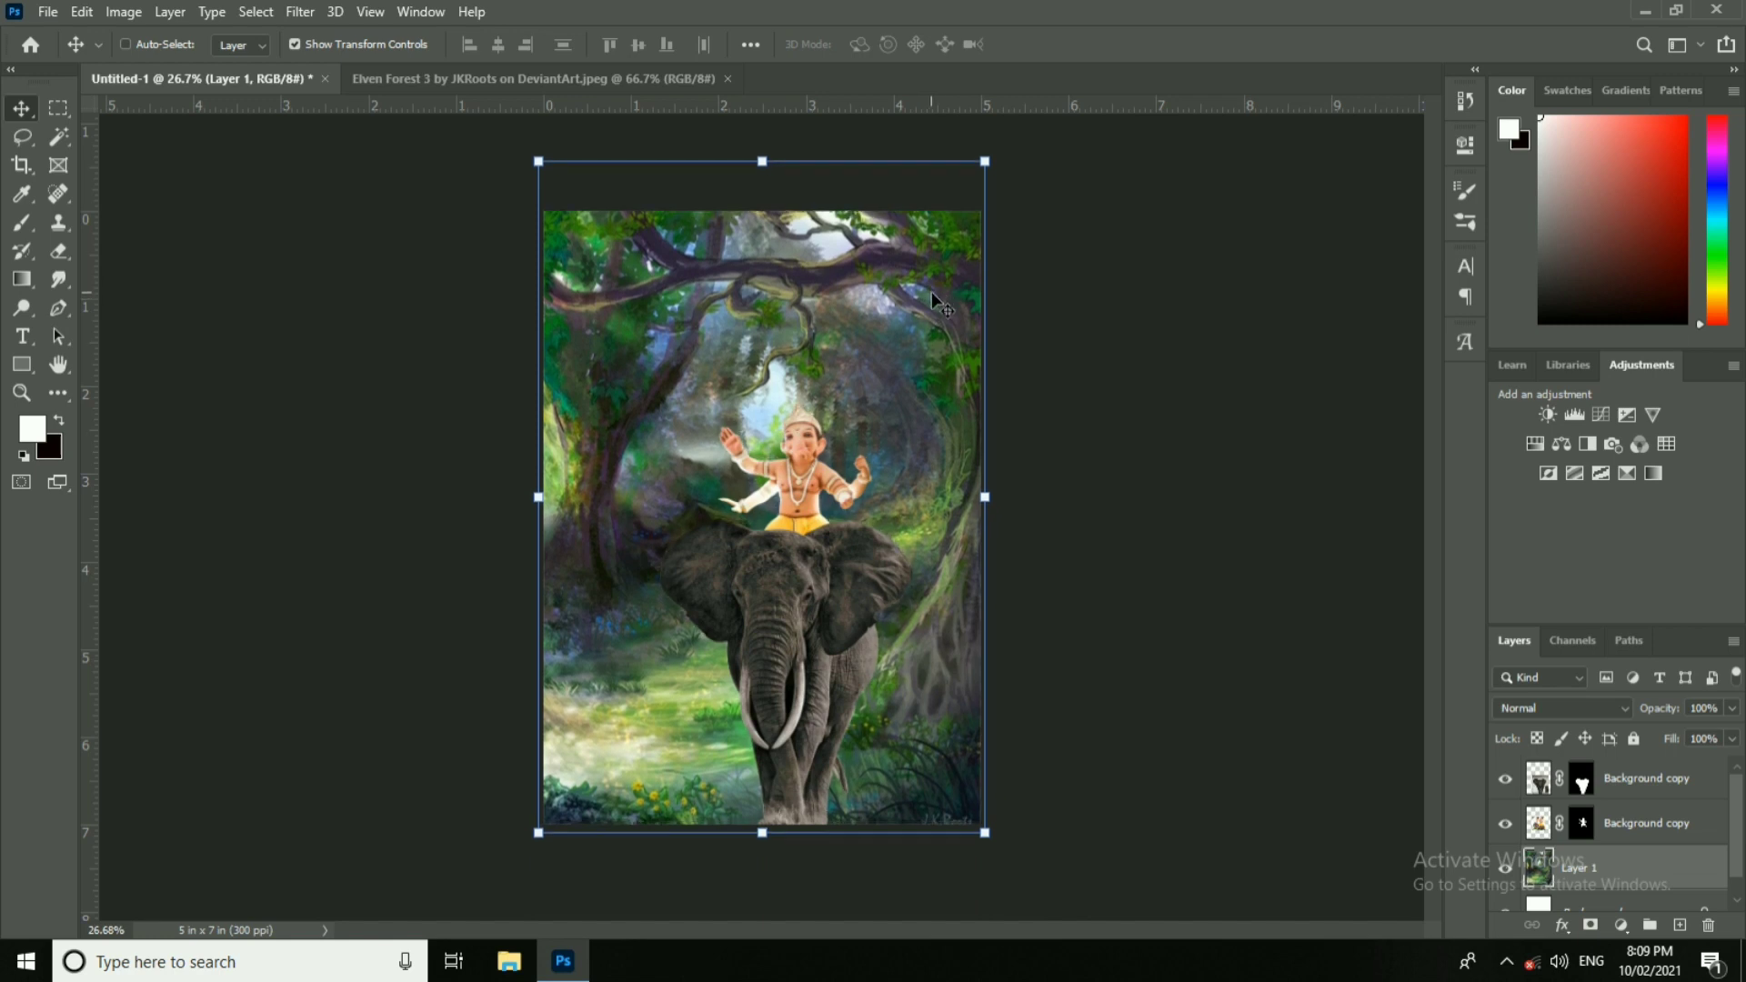
pyautogui.press('Down')
pyautogui.press('Down')
pyautogui.press('Down')
pyautogui.press('Down')
pyautogui.press('Down')
pyautogui.hotkey('ctrl', '0')
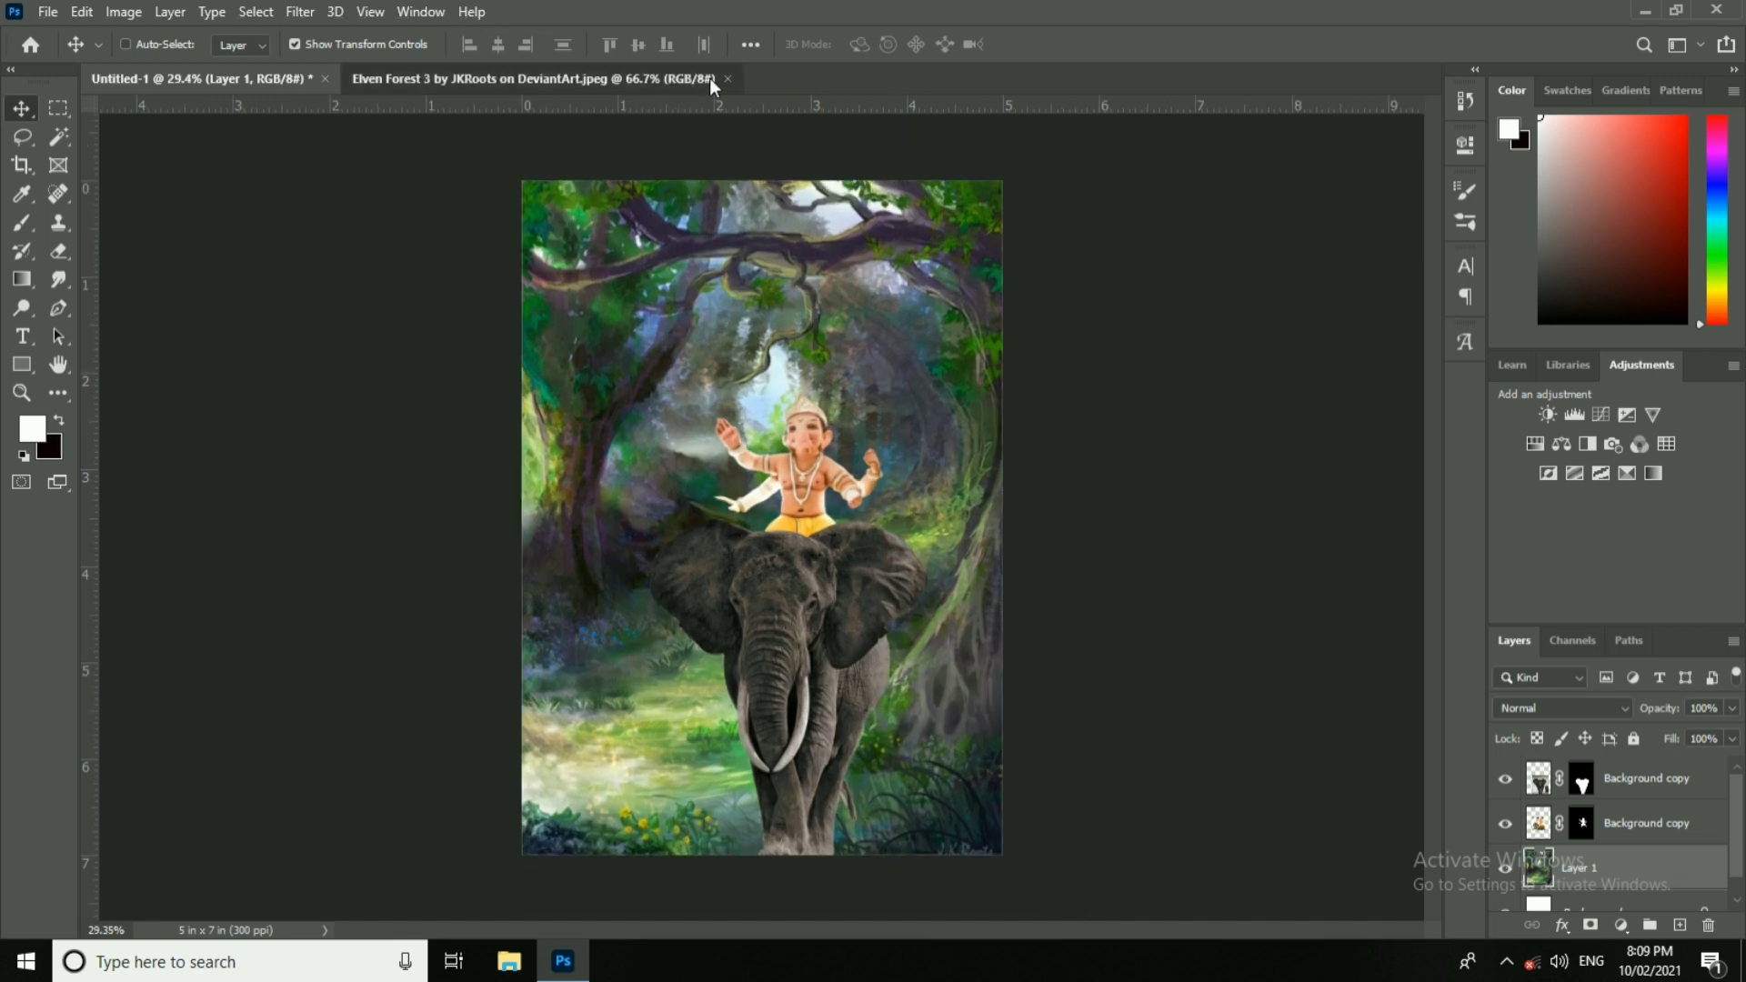
# Step: Close the Elven Forest source document and fit the composition in the window
pyautogui.click(728, 79)
pyautogui.hotkey('ctrl', '0')
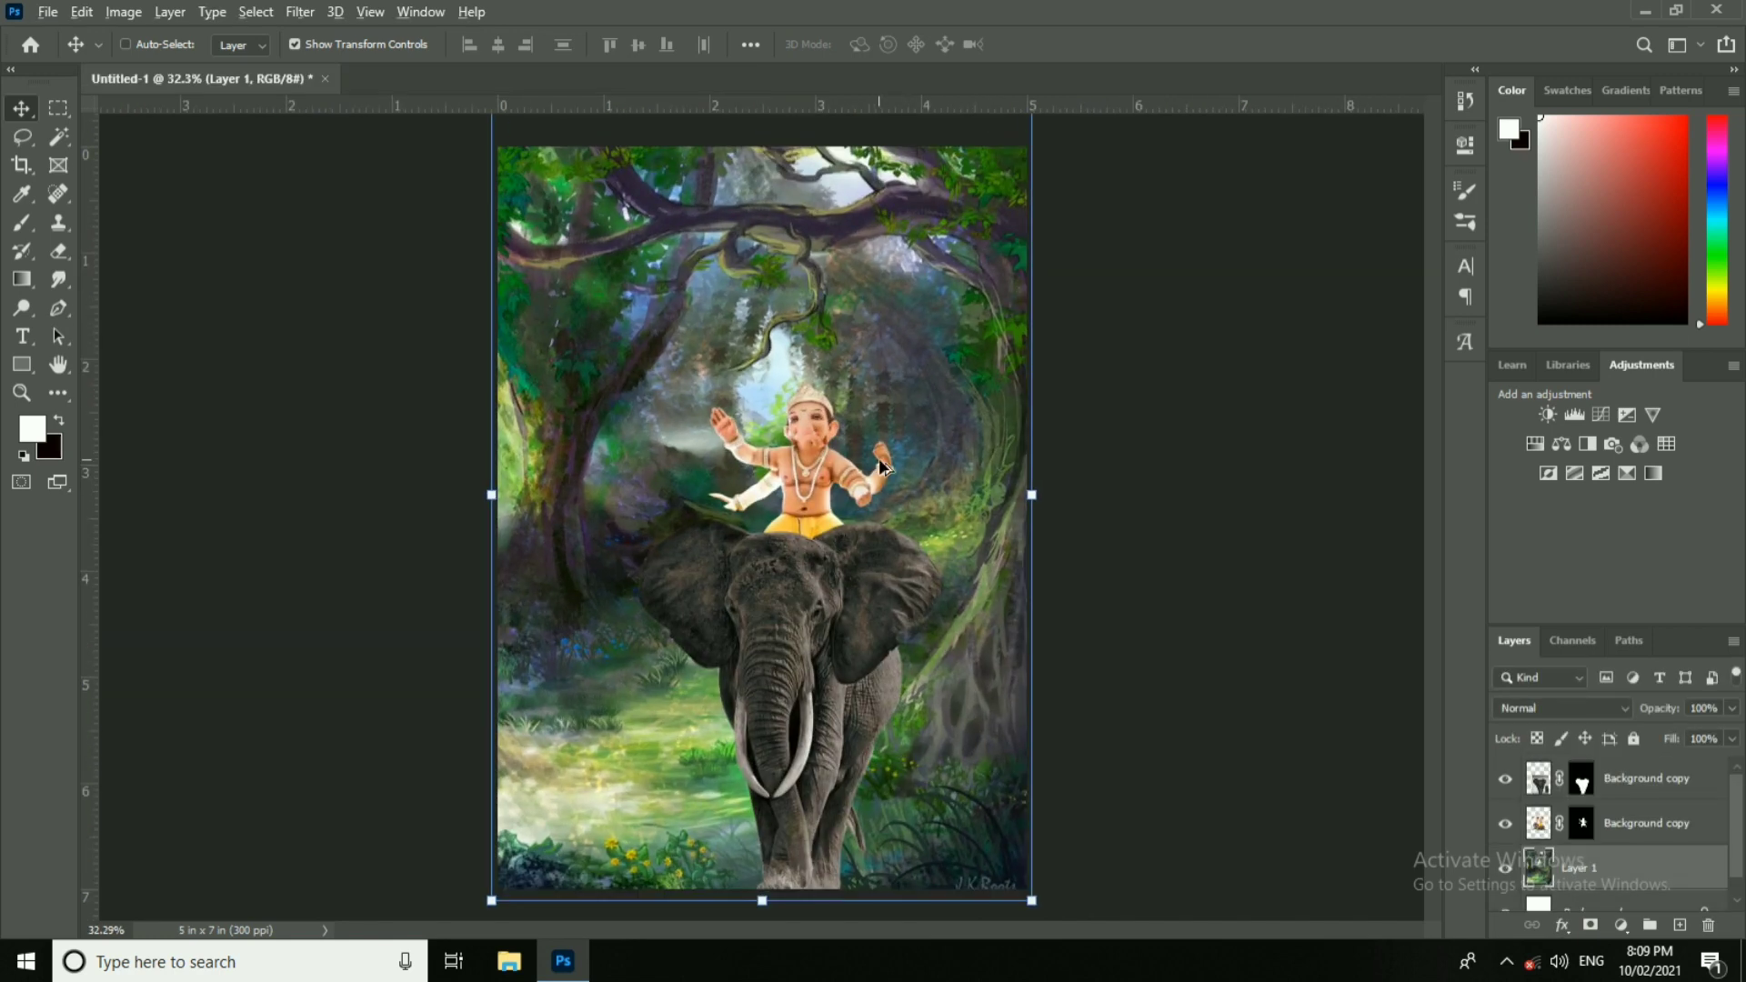
pyautogui.scroll(-1, 880, 460)
pyautogui.scroll(1, 915, 467)
# Step: Duplicate the forest layer and apply a Gaussian Blur with a 4-pixel radius to the copy
pyautogui.moveTo(1677, 868); pyautogui.dragTo(1680, 925)
pyautogui.click(1662, 867)
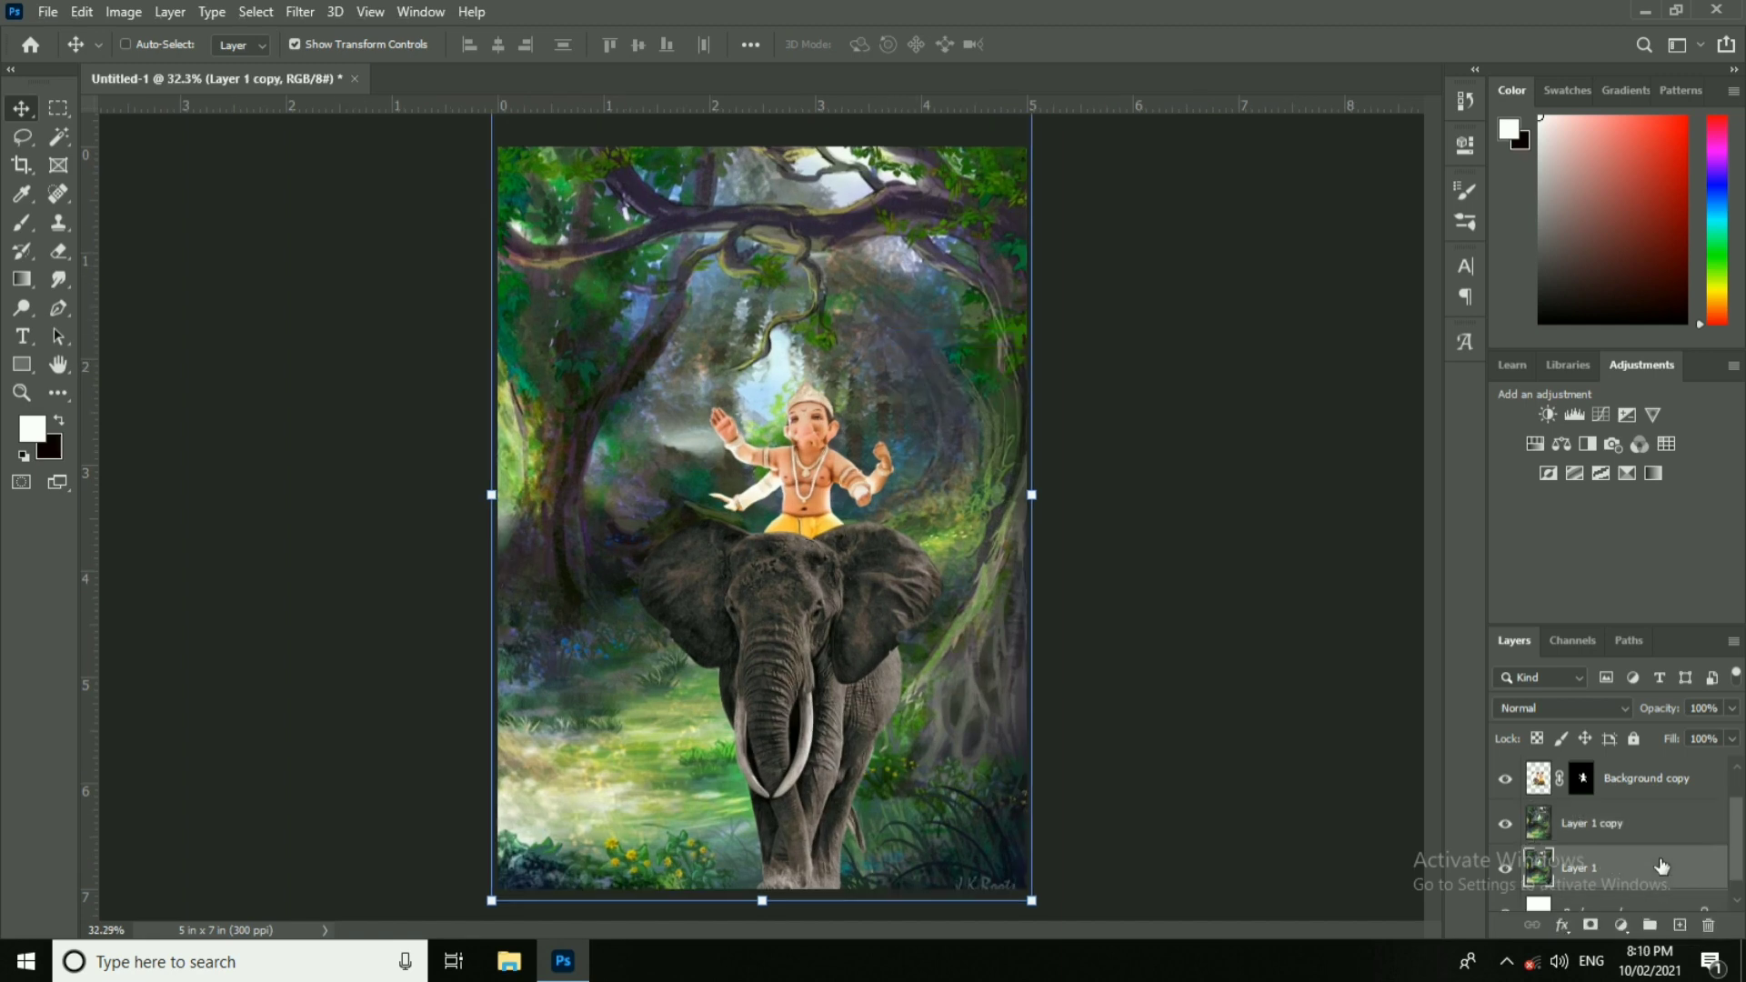
pyautogui.click(300, 11)
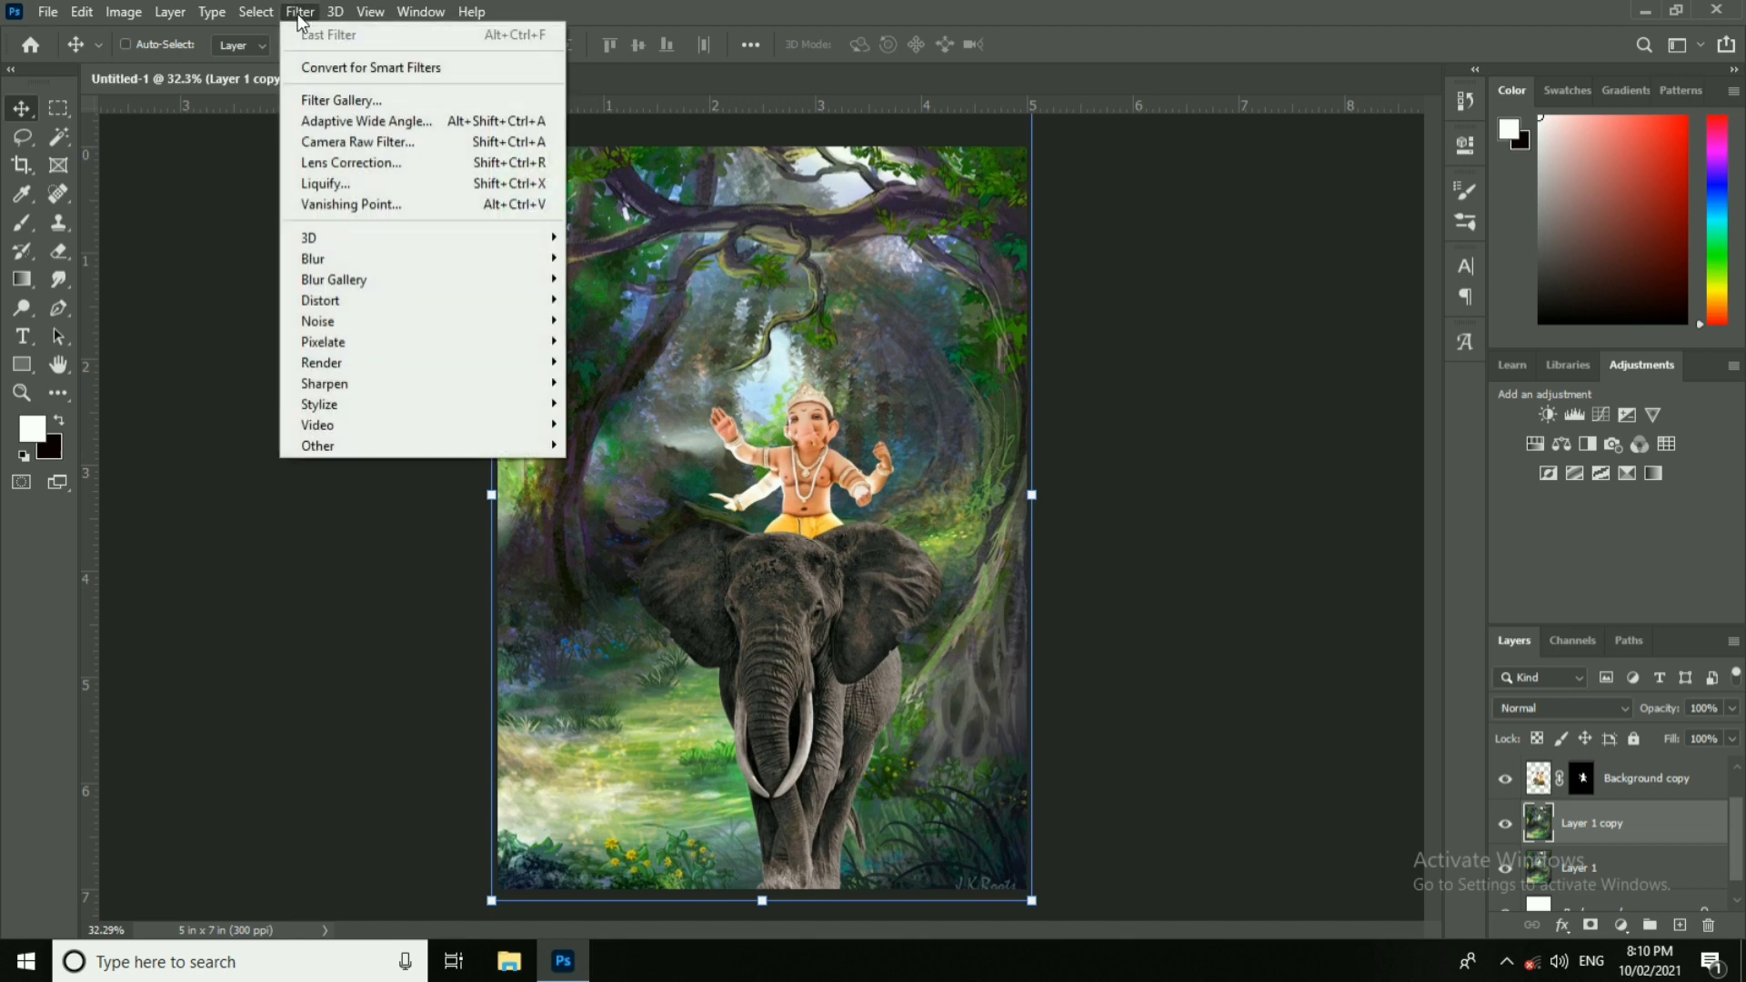
pyautogui.moveTo(342, 259)
pyautogui.click(623, 350)
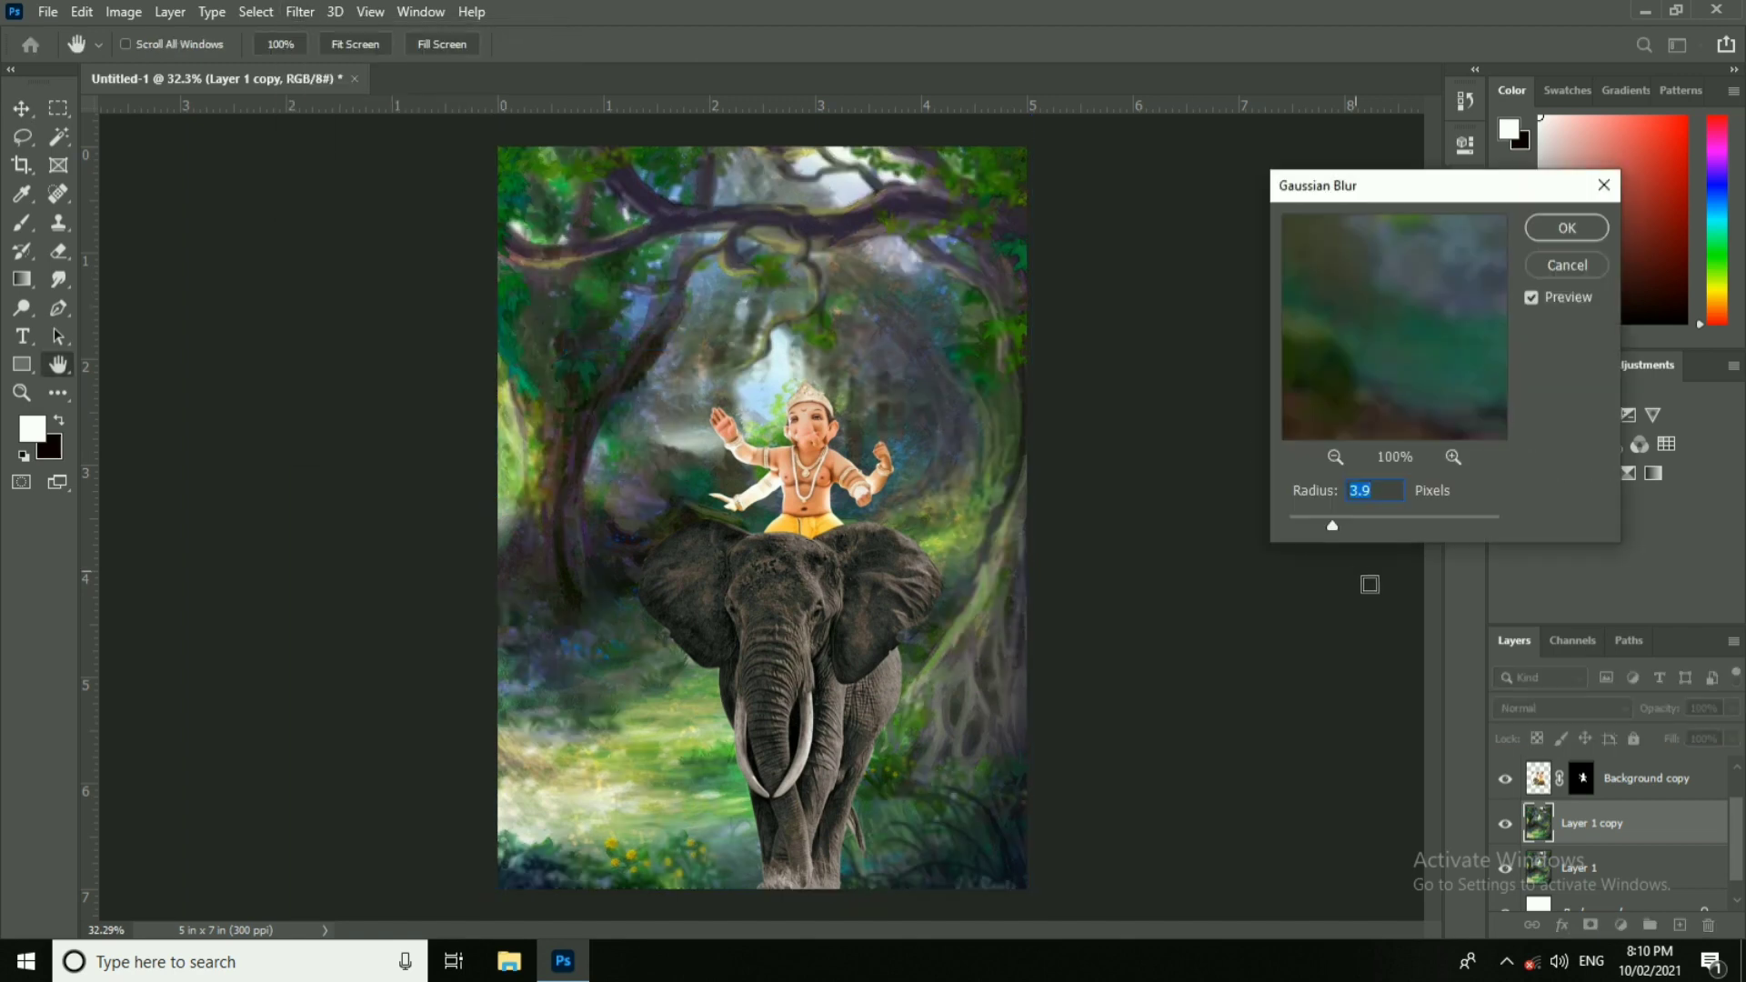
pyautogui.write('4')
pyautogui.press('Return')
# Step: In the Camera Raw Filter, set the forest copy's Contrast to +23, Highlights -5, Shadows +14, Whites -51 and Blacks -16
pyautogui.click(300, 11)
pyautogui.click(336, 140)
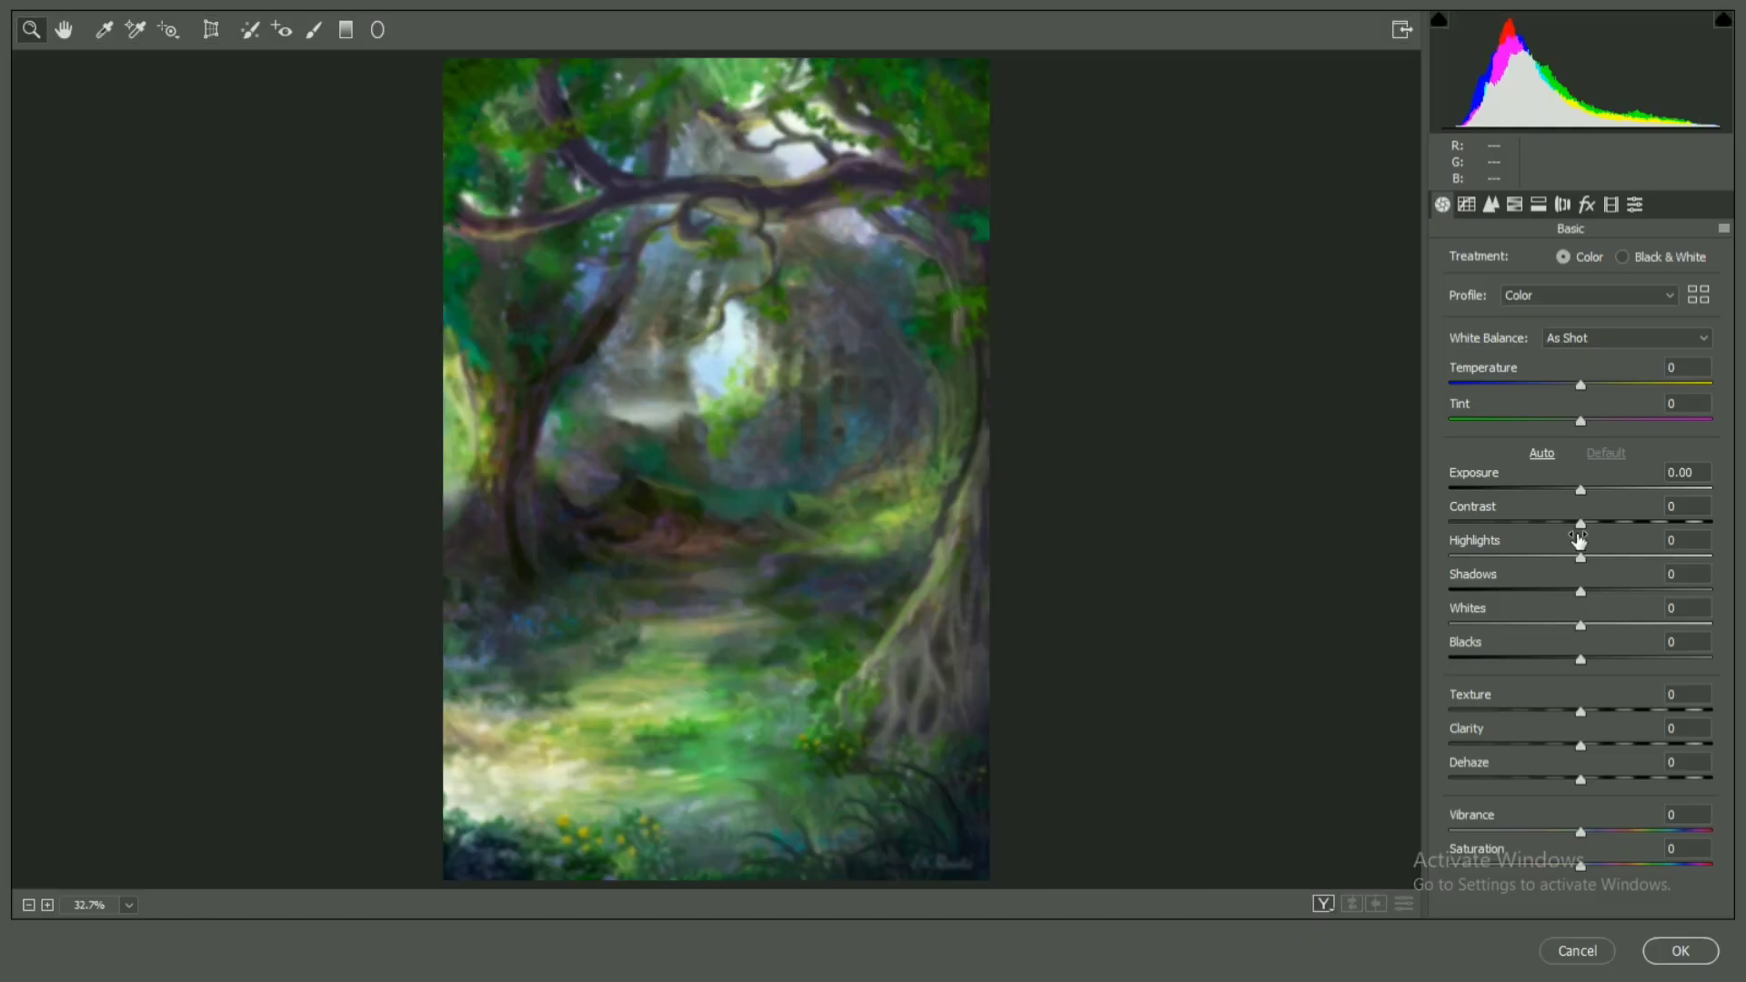
pyautogui.moveTo(1580, 524); pyautogui.dragTo(1610, 524)
pyautogui.moveTo(1585, 591)
pyautogui.mouseDown()
pyautogui.moveTo(1559, 590)
pyautogui.moveTo(1623, 590)
pyautogui.moveTo(1564, 591)
pyautogui.moveTo(1515, 625)
pyautogui.moveTo(1600, 592)
pyautogui.mouseUp()
pyautogui.moveTo(1580, 658); pyautogui.dragTo(1561, 660)
pyautogui.moveTo(1580, 565); pyautogui.dragTo(1573, 564)
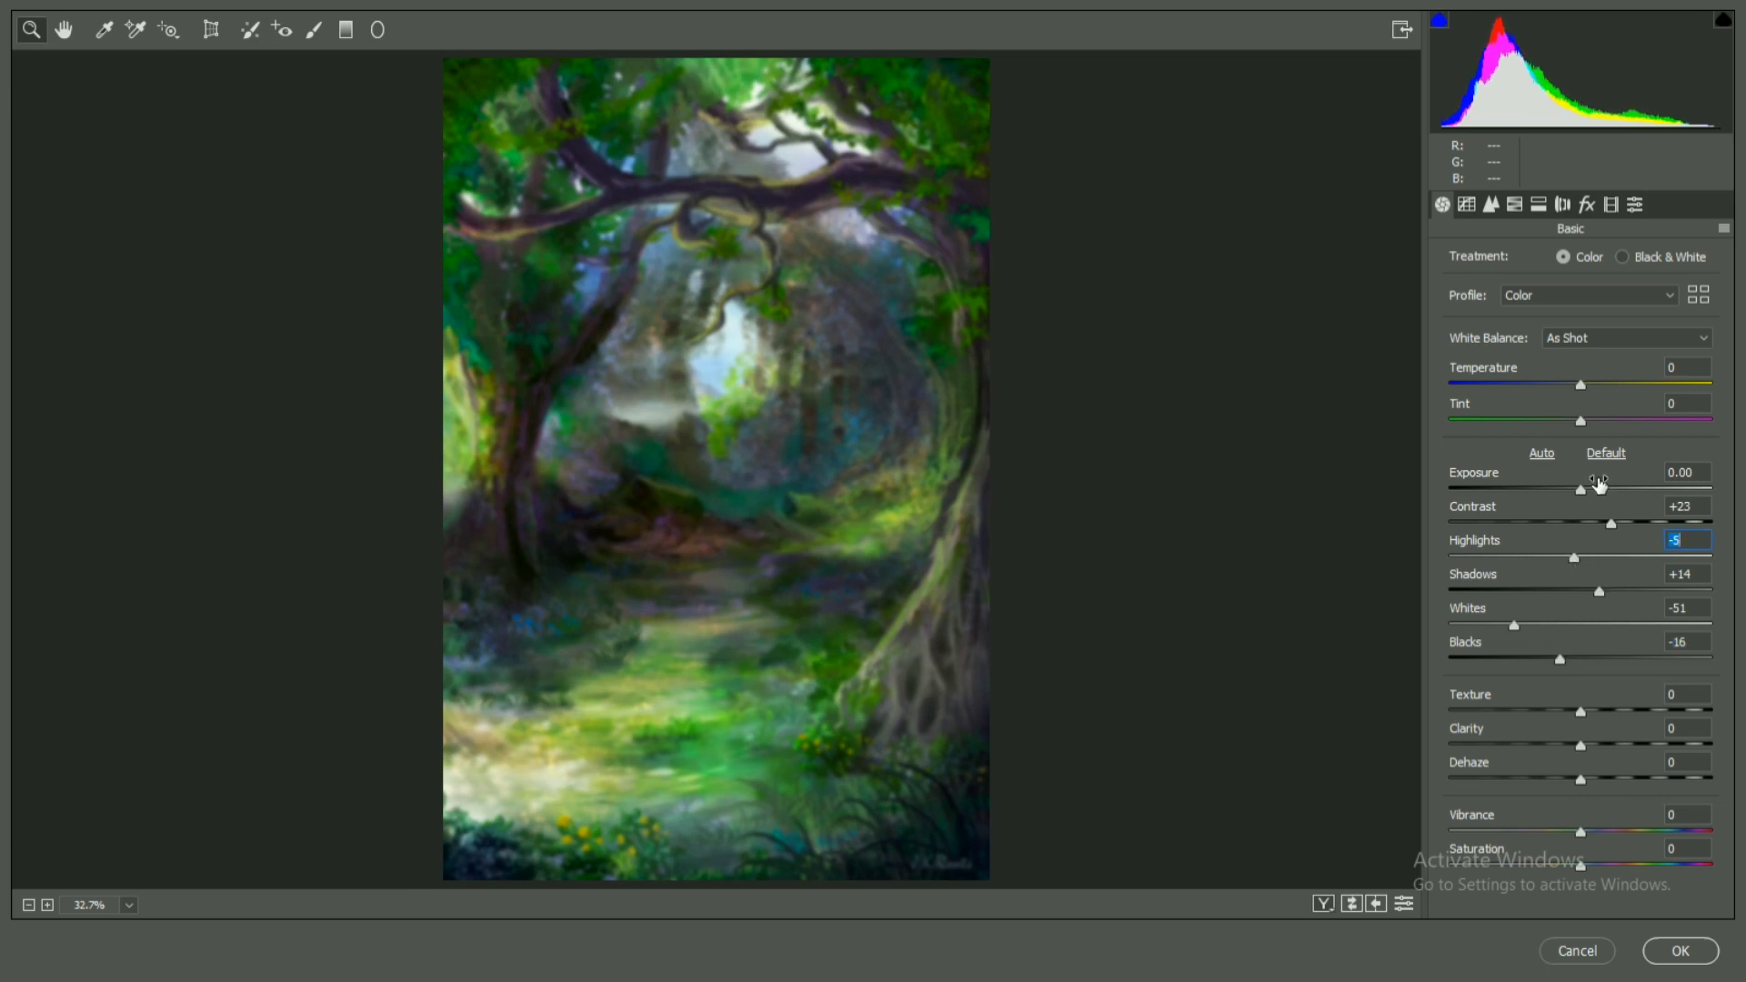
# Step: Set Tint to -10, Texture +2, Clarity +7, Vibrance +9 and Saturation +5 for the forest copy
pyautogui.moveTo(1581, 421); pyautogui.dragTo(1570, 422)
pyautogui.moveTo(1581, 712)
pyautogui.mouseDown()
pyautogui.moveTo(1598, 712)
pyautogui.moveTo(1594, 747)
pyautogui.moveTo(1588, 718)
pyautogui.mouseUp()
pyautogui.moveTo(1581, 833); pyautogui.dragTo(1589, 869)
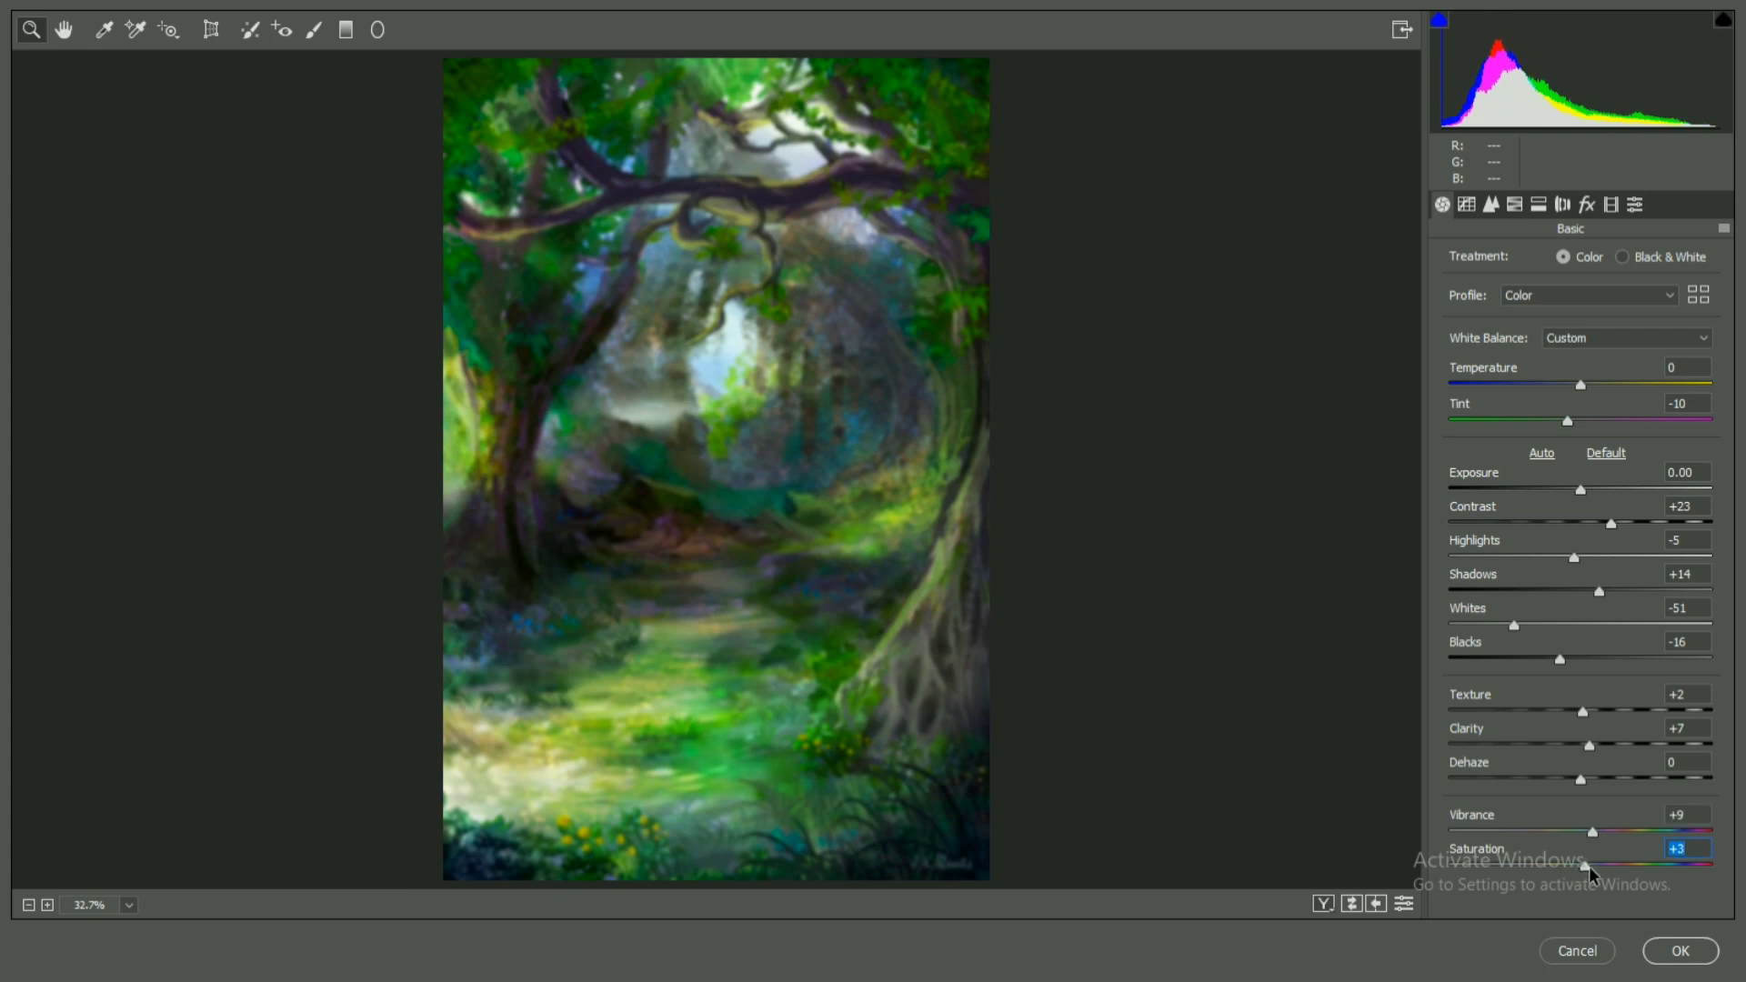
pyautogui.moveTo(1588, 874); pyautogui.dragTo(1592, 875)
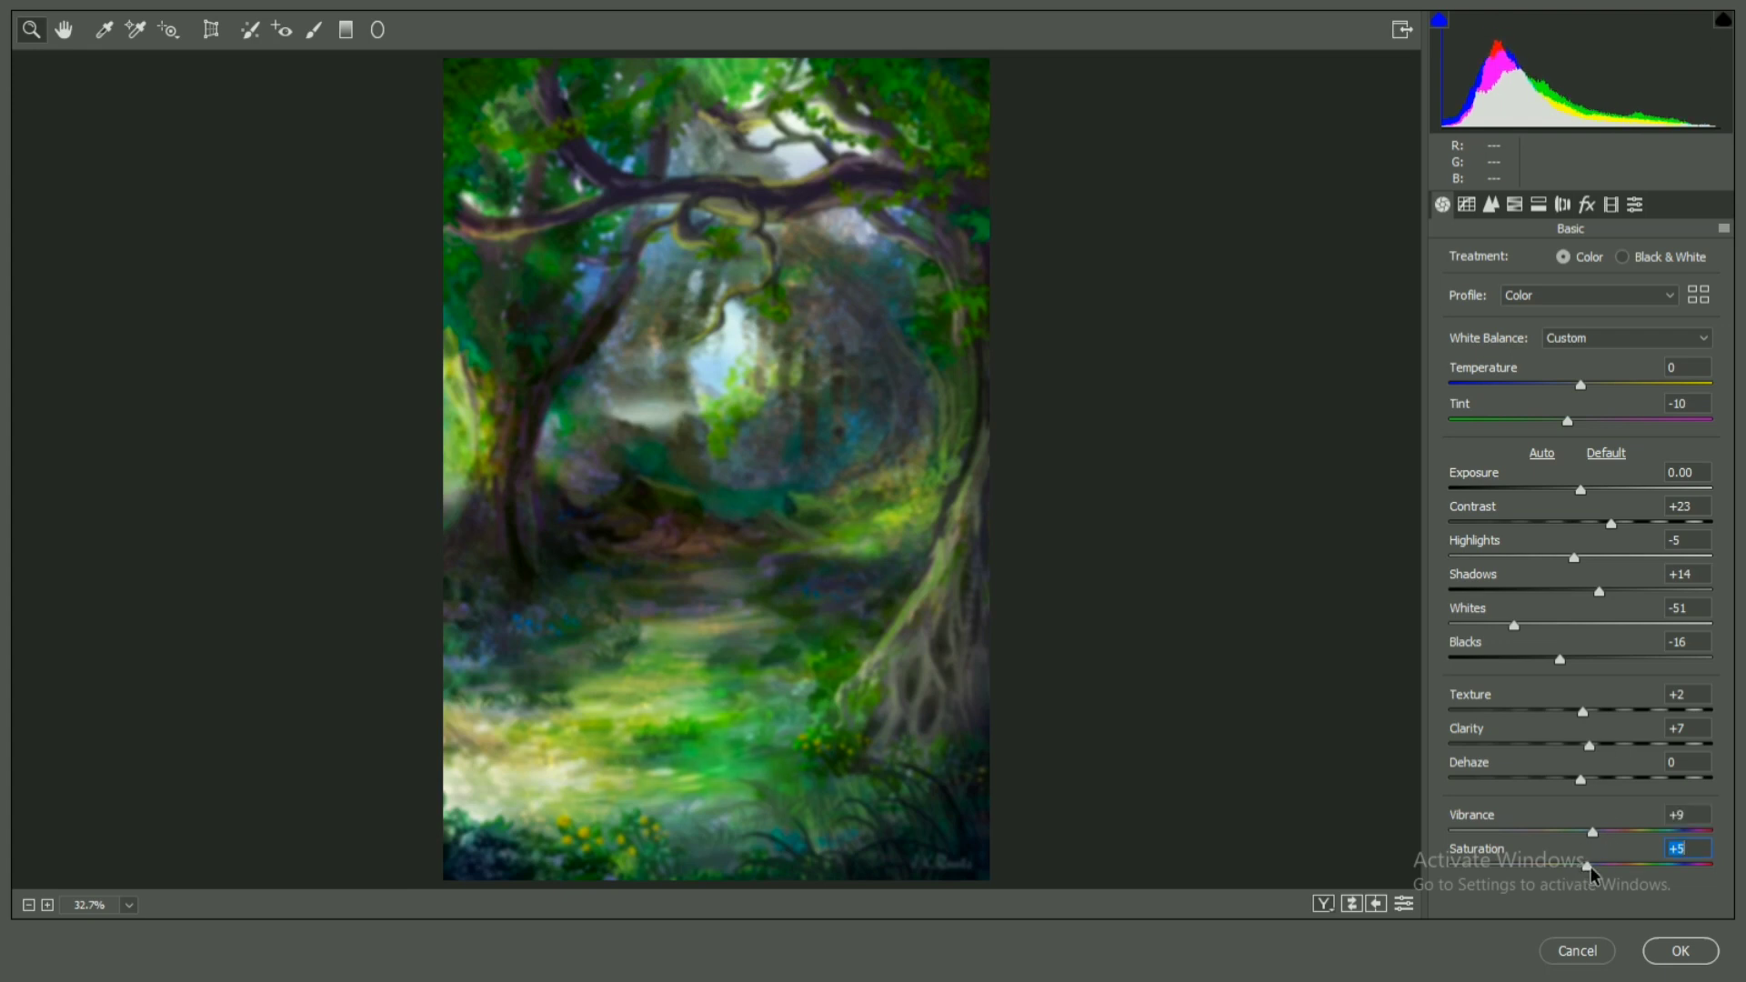
# Step: Refine the forest copy's tones with Tint -16, Exposure 0, Contrast +28 and Highlights +14
pyautogui.click(1561, 422)
pyautogui.moveTo(1580, 489); pyautogui.dragTo(1575, 490)
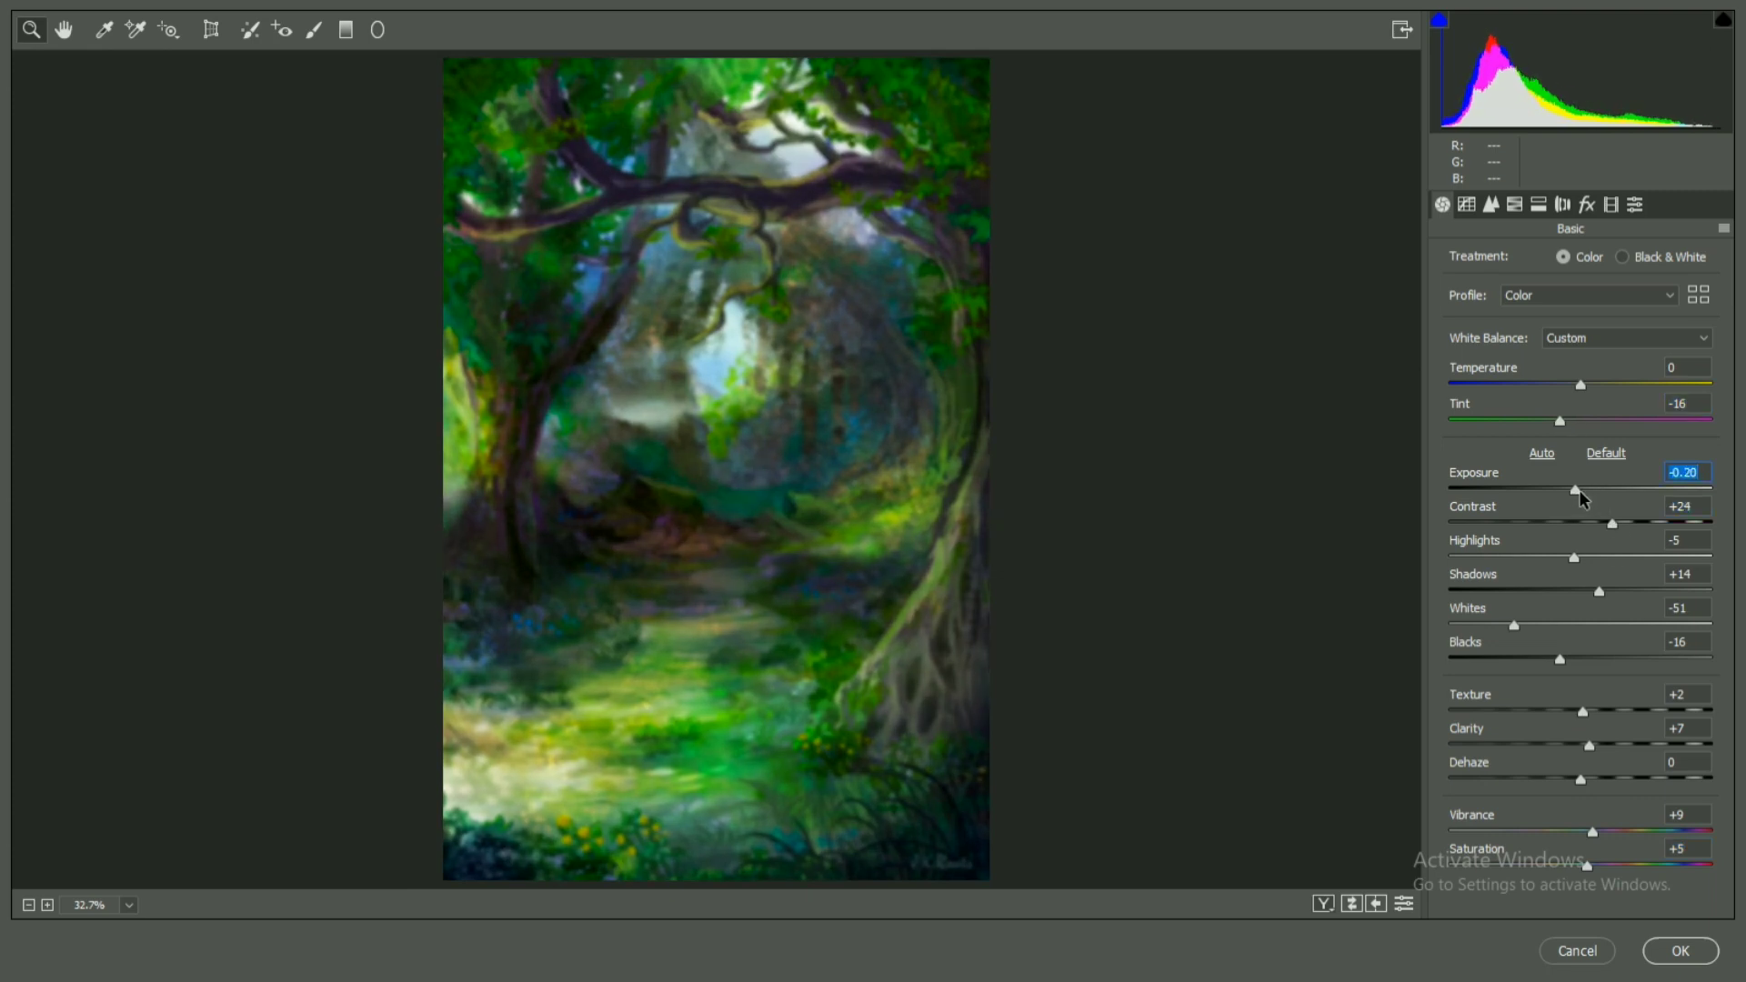
pyautogui.write('.')
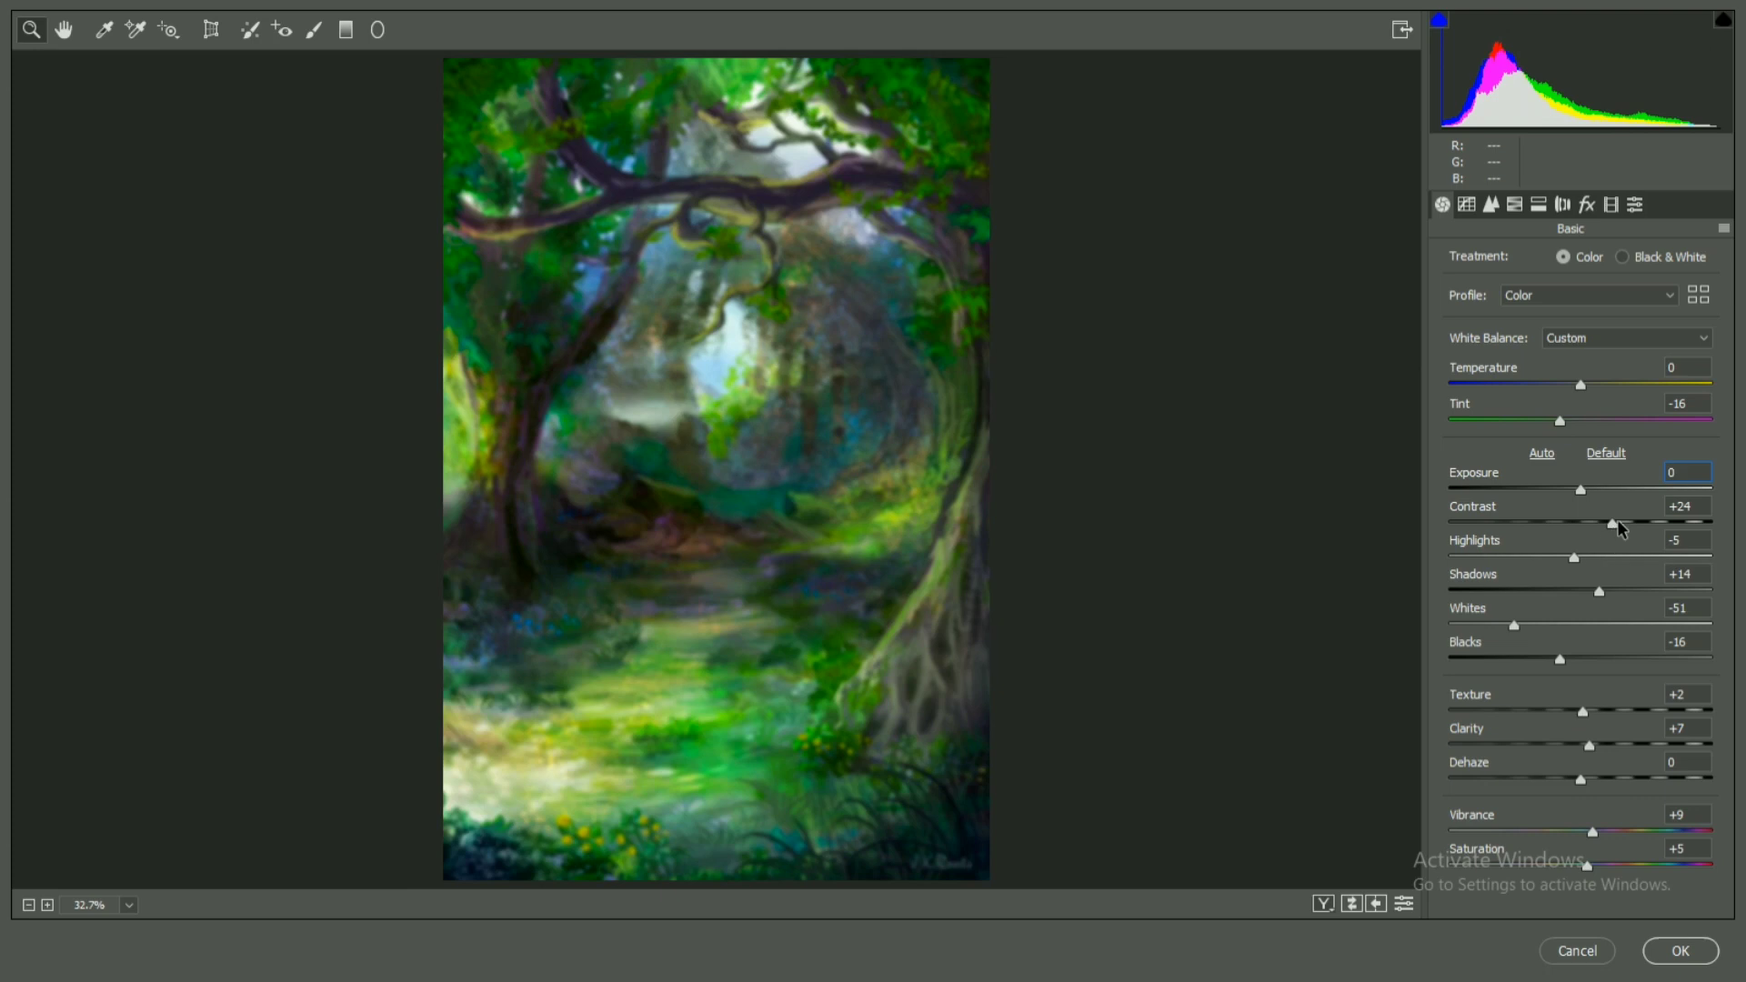
pyautogui.moveTo(1619, 524); pyautogui.dragTo(1604, 567)
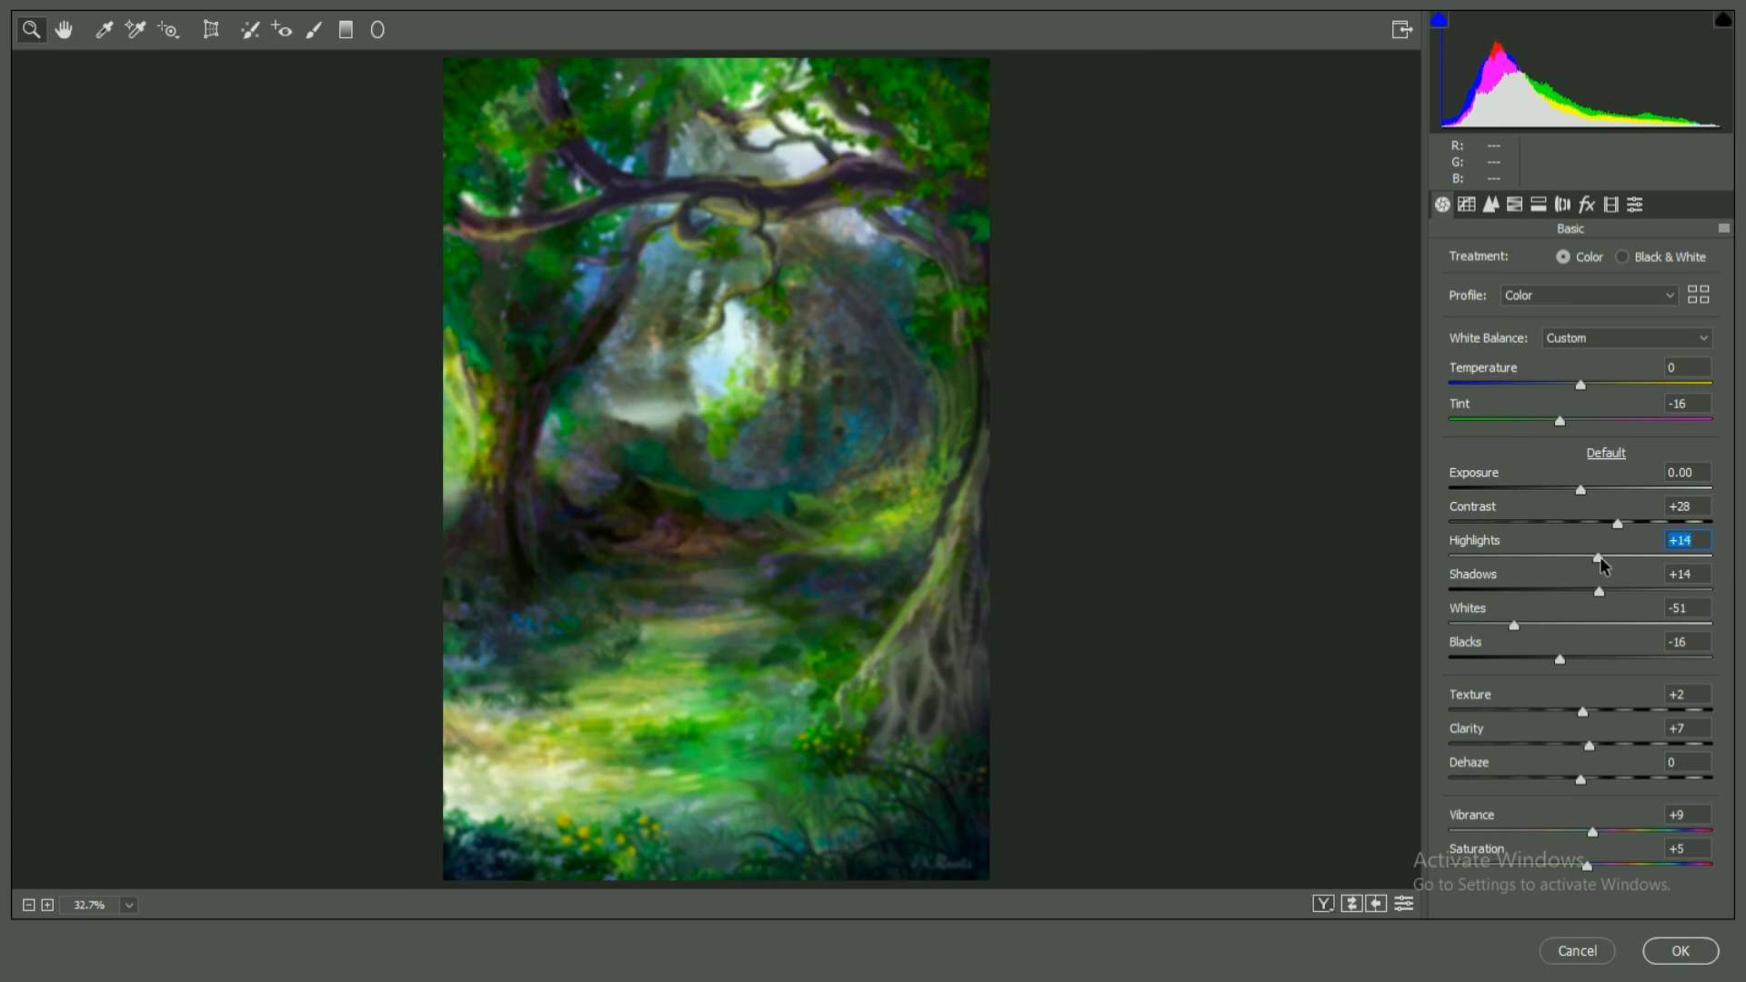
pyautogui.click(1603, 594)
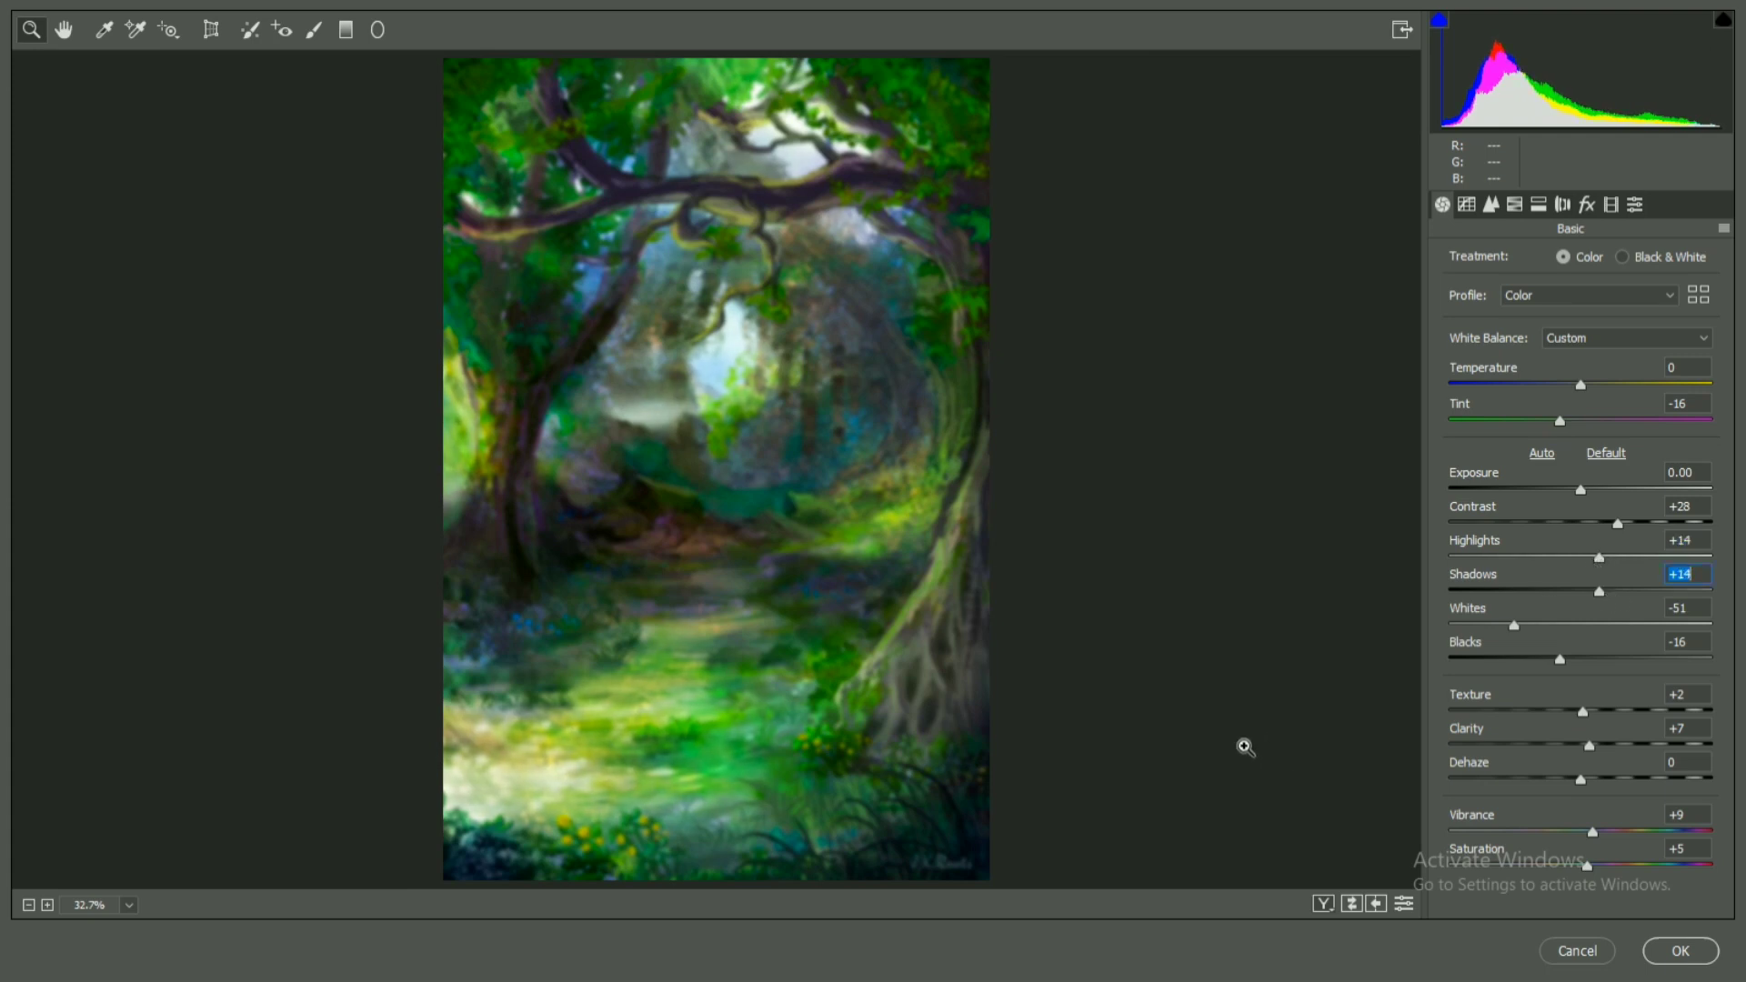
# Step: Try a Blues hue shift of +9 on the forest copy and reset the slider
pyautogui.click(1467, 203)
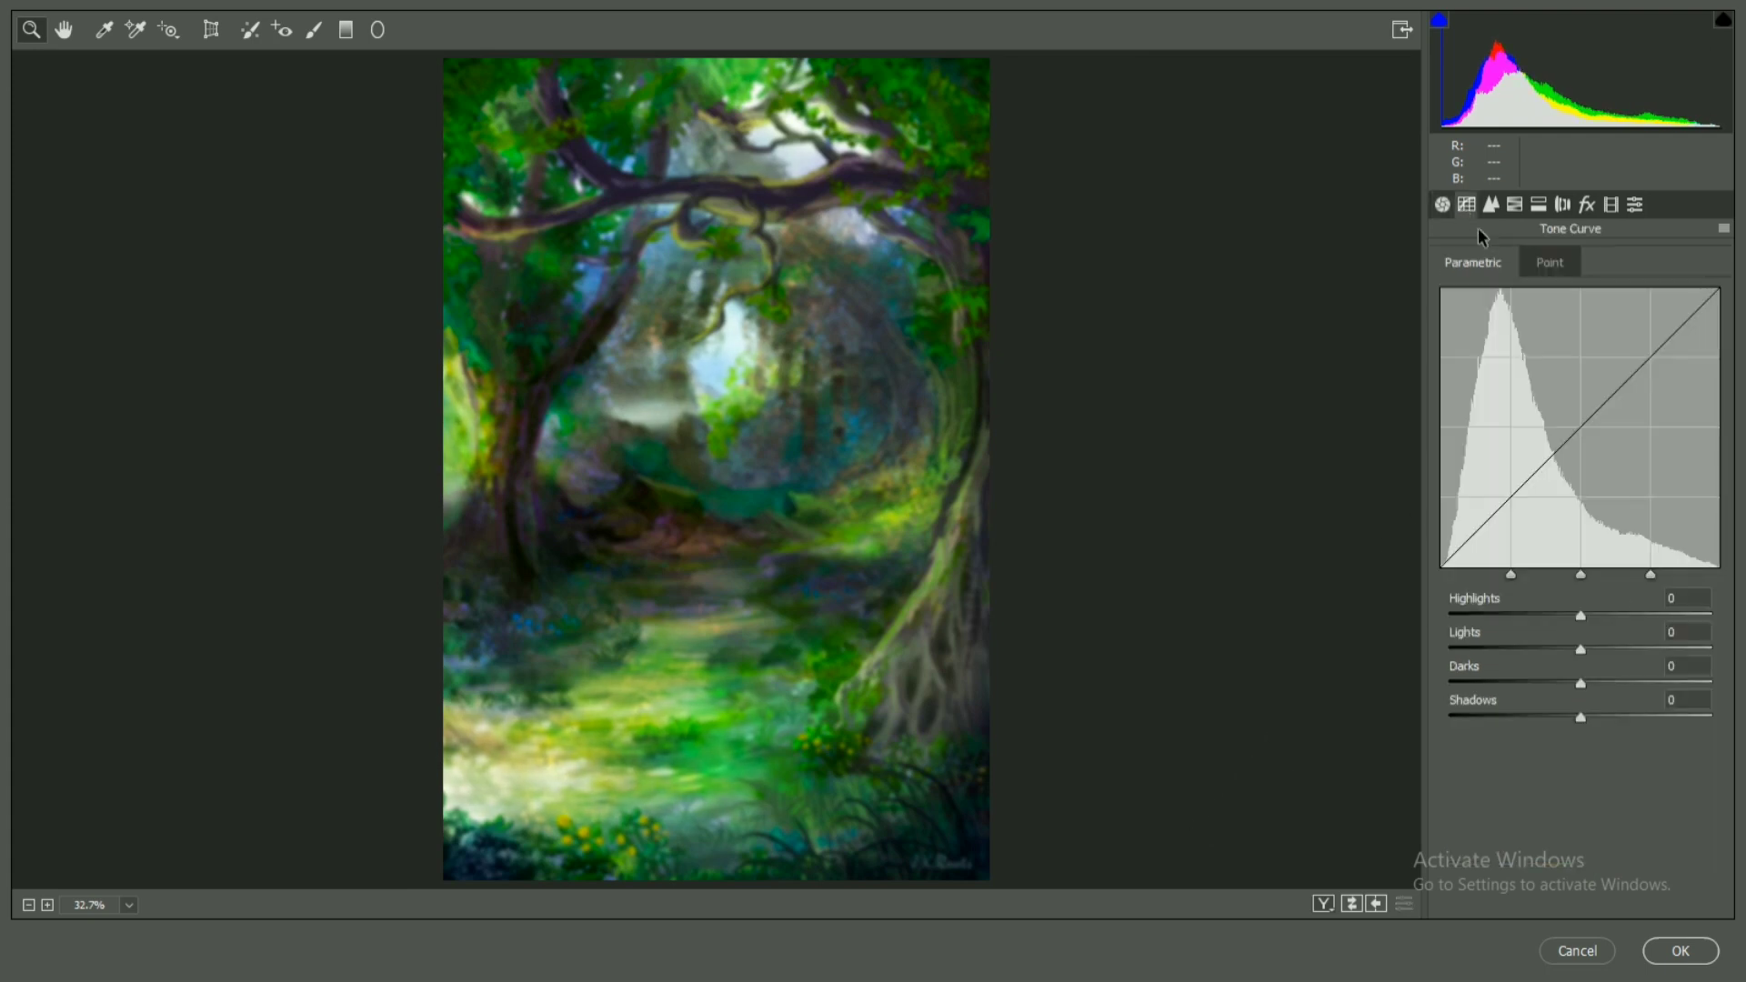
pyautogui.click(1491, 204)
pyautogui.click(1514, 204)
pyautogui.moveTo(1576, 458); pyautogui.dragTo(1585, 414)
pyautogui.moveTo(1582, 489); pyautogui.dragTo(1596, 529)
pyautogui.click(1470, 269)
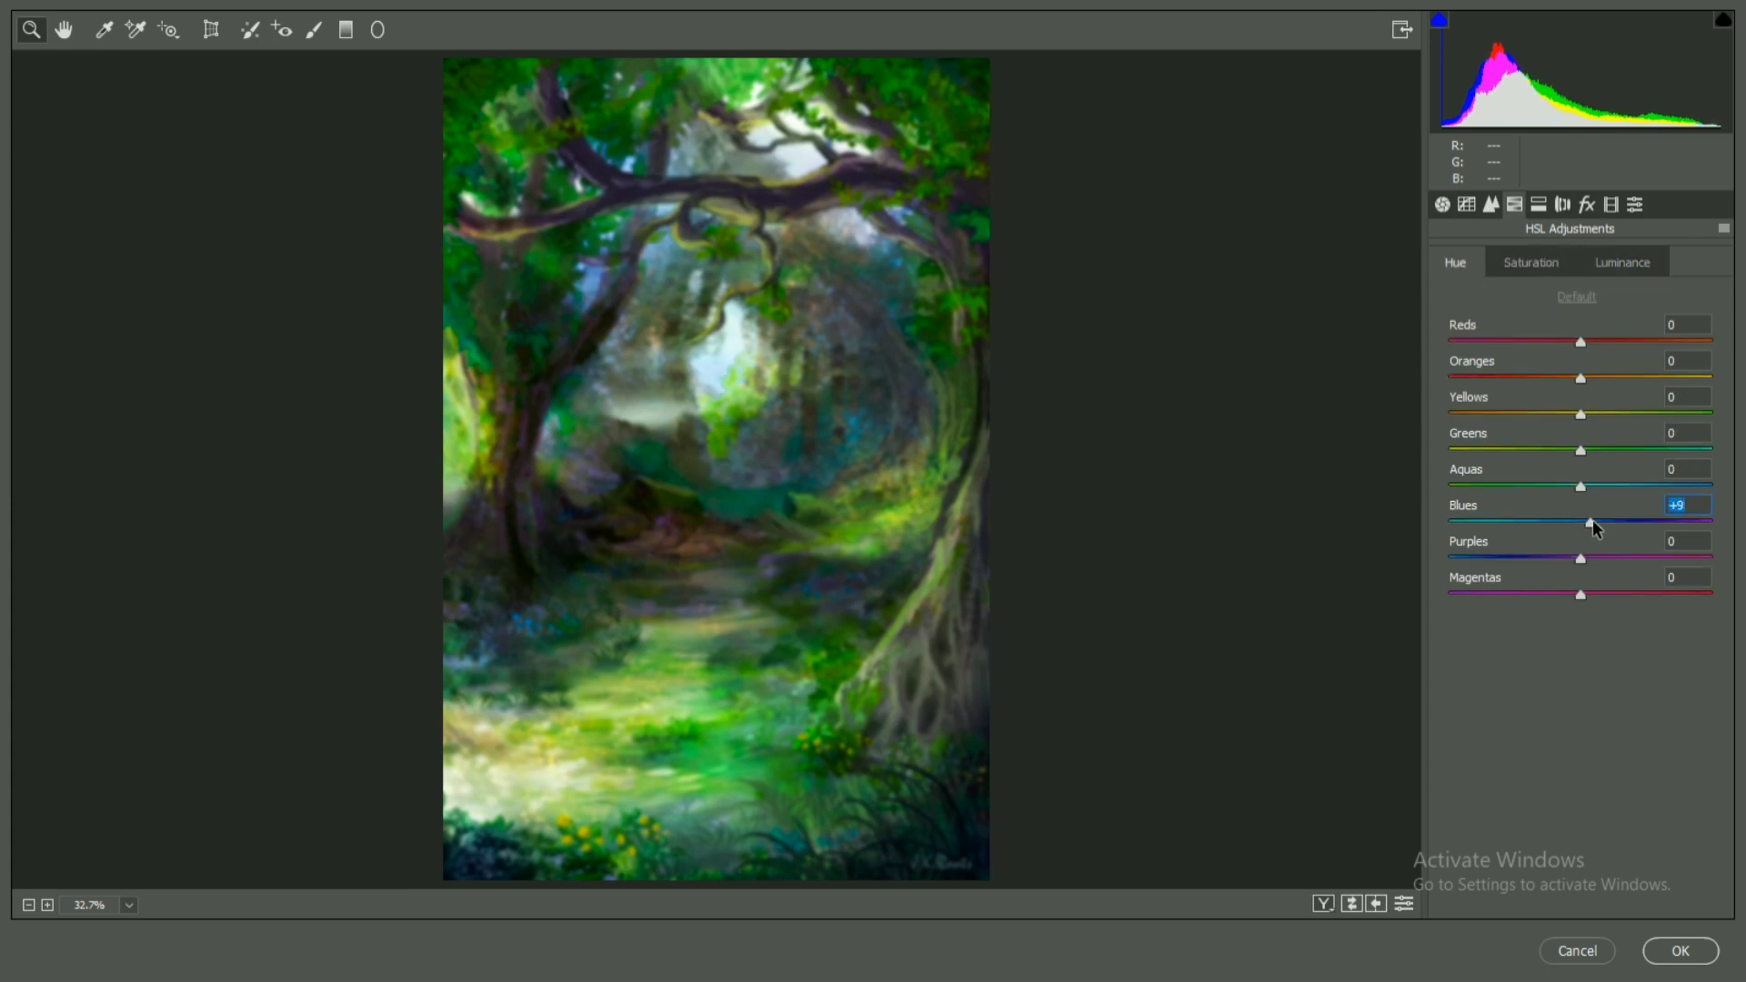
pyautogui.doubleClick(1584, 525)
# Step: Set the forest copy's luminance to Yellows +3, Greens +8, Aquas -23 and Blues +23, and apply the Camera Raw adjustments
pyautogui.click(1533, 265)
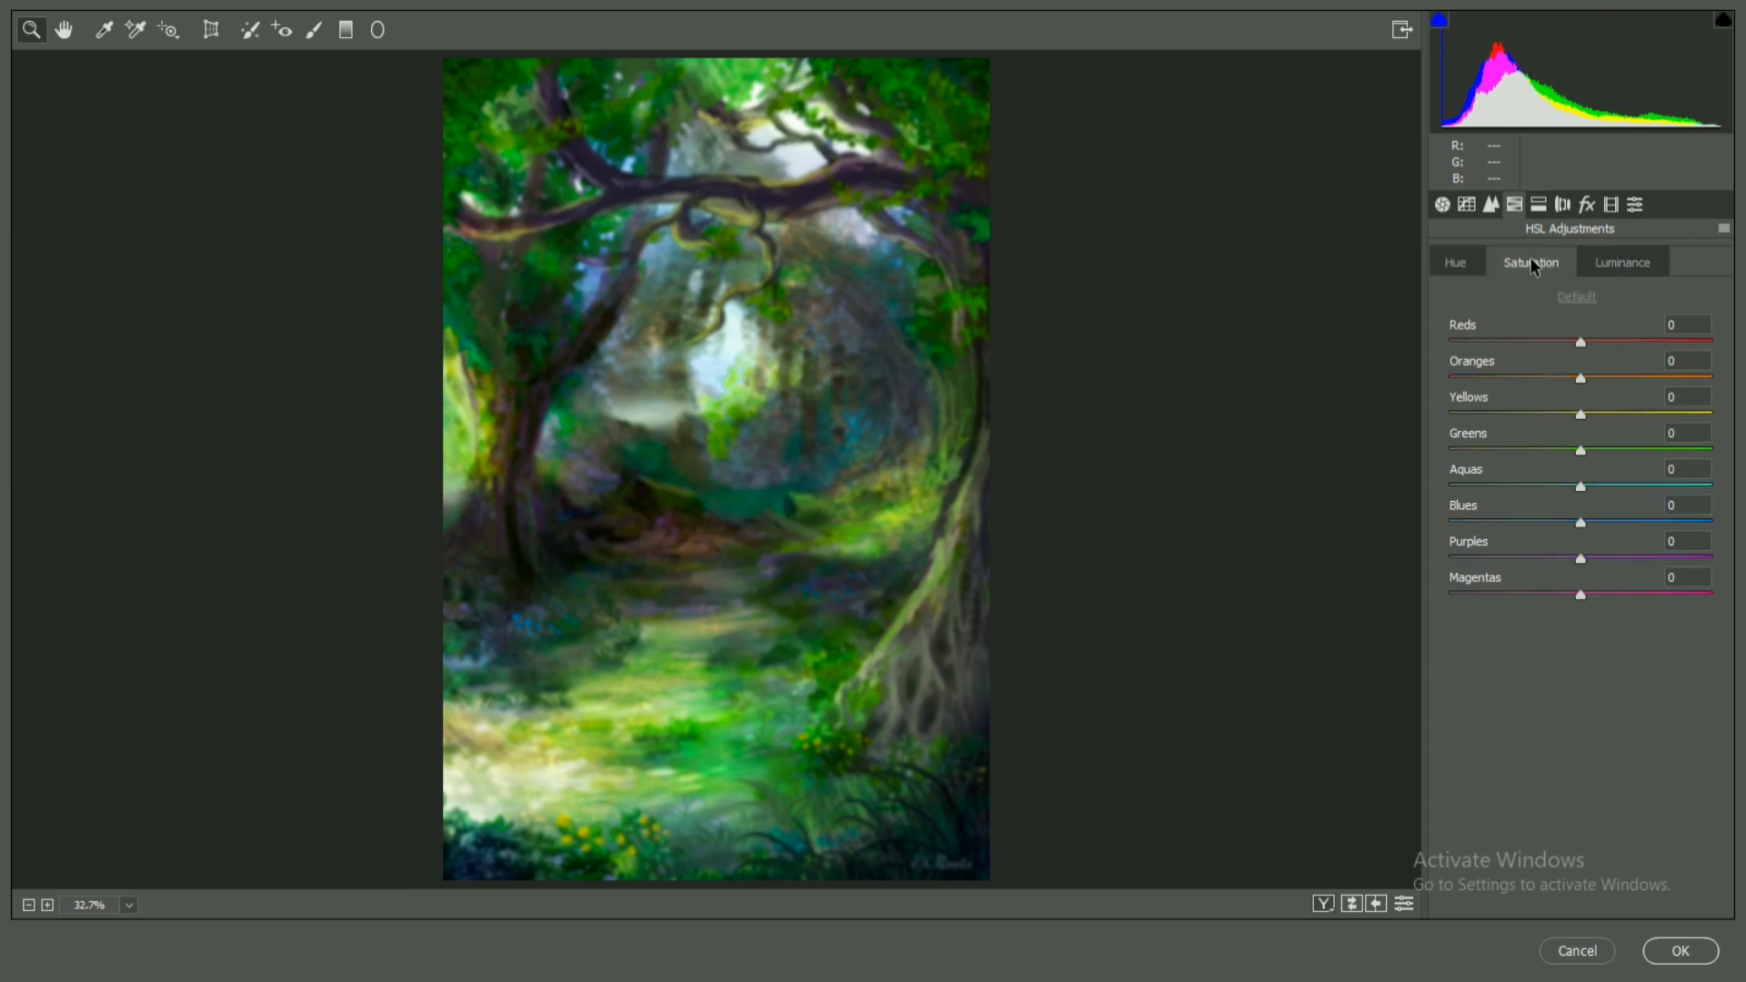
pyautogui.click(1593, 451)
pyautogui.click(1631, 269)
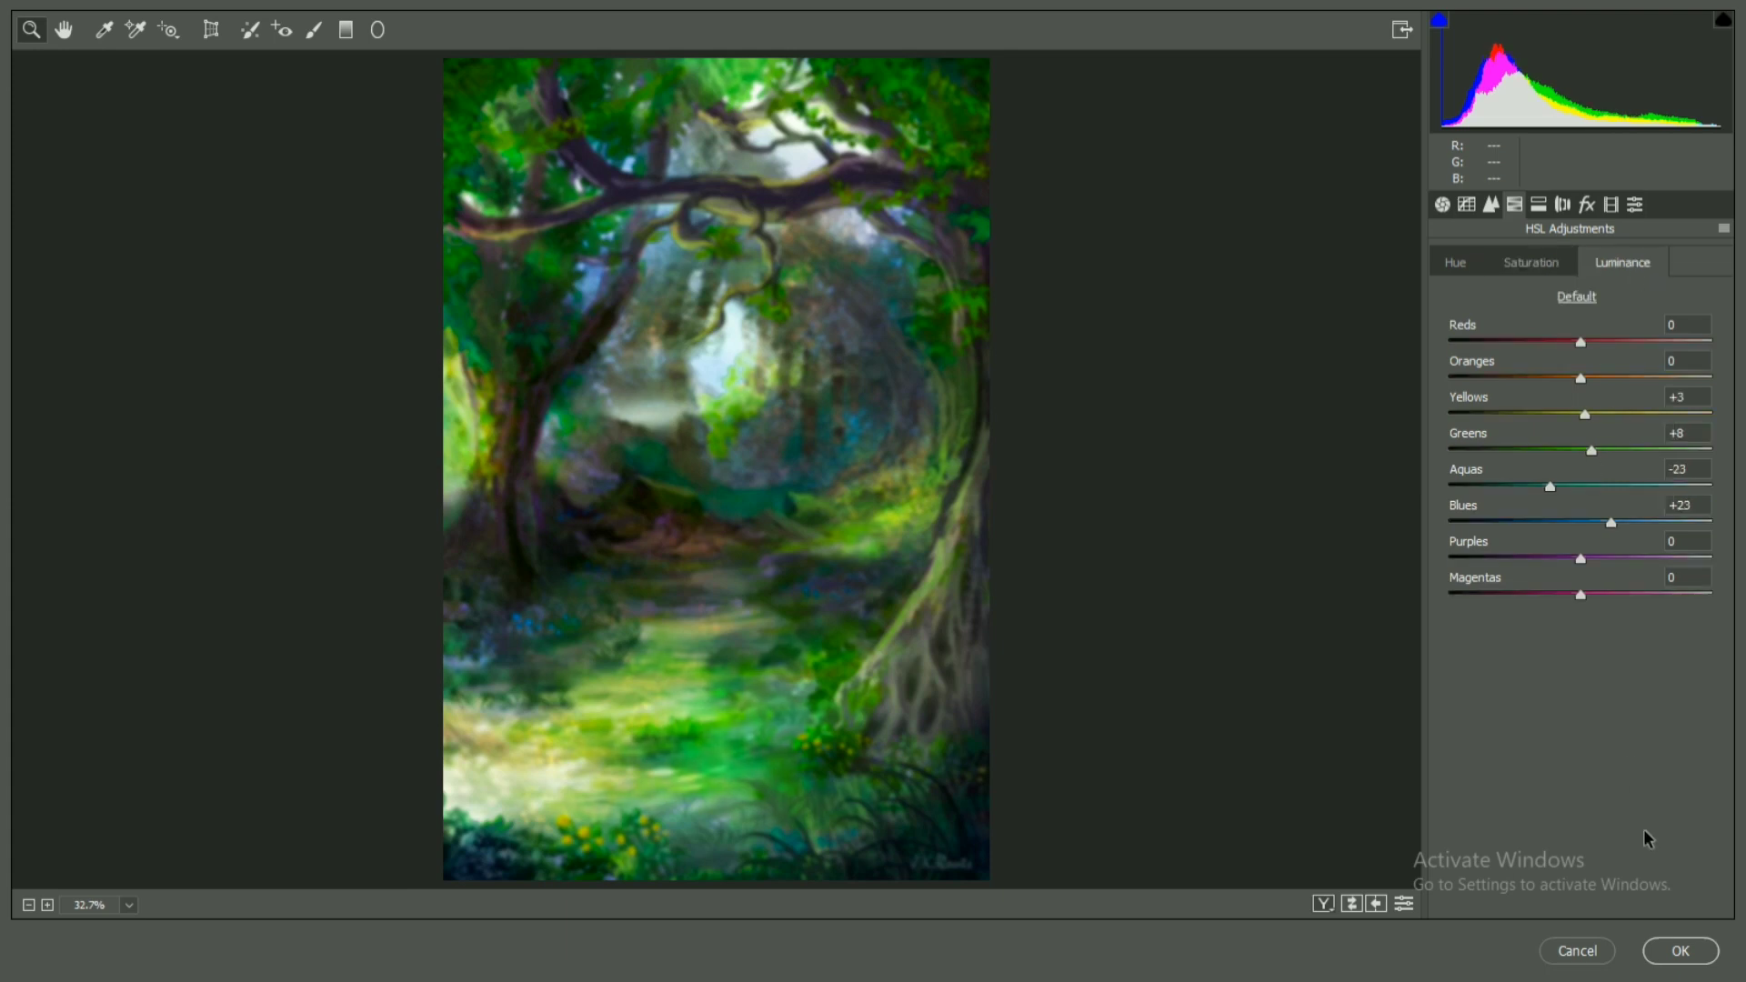
pyautogui.click(1587, 204)
pyautogui.click(1612, 203)
pyautogui.moveTo(1597, 551); pyautogui.dragTo(1590, 554)
pyautogui.click(1673, 950)
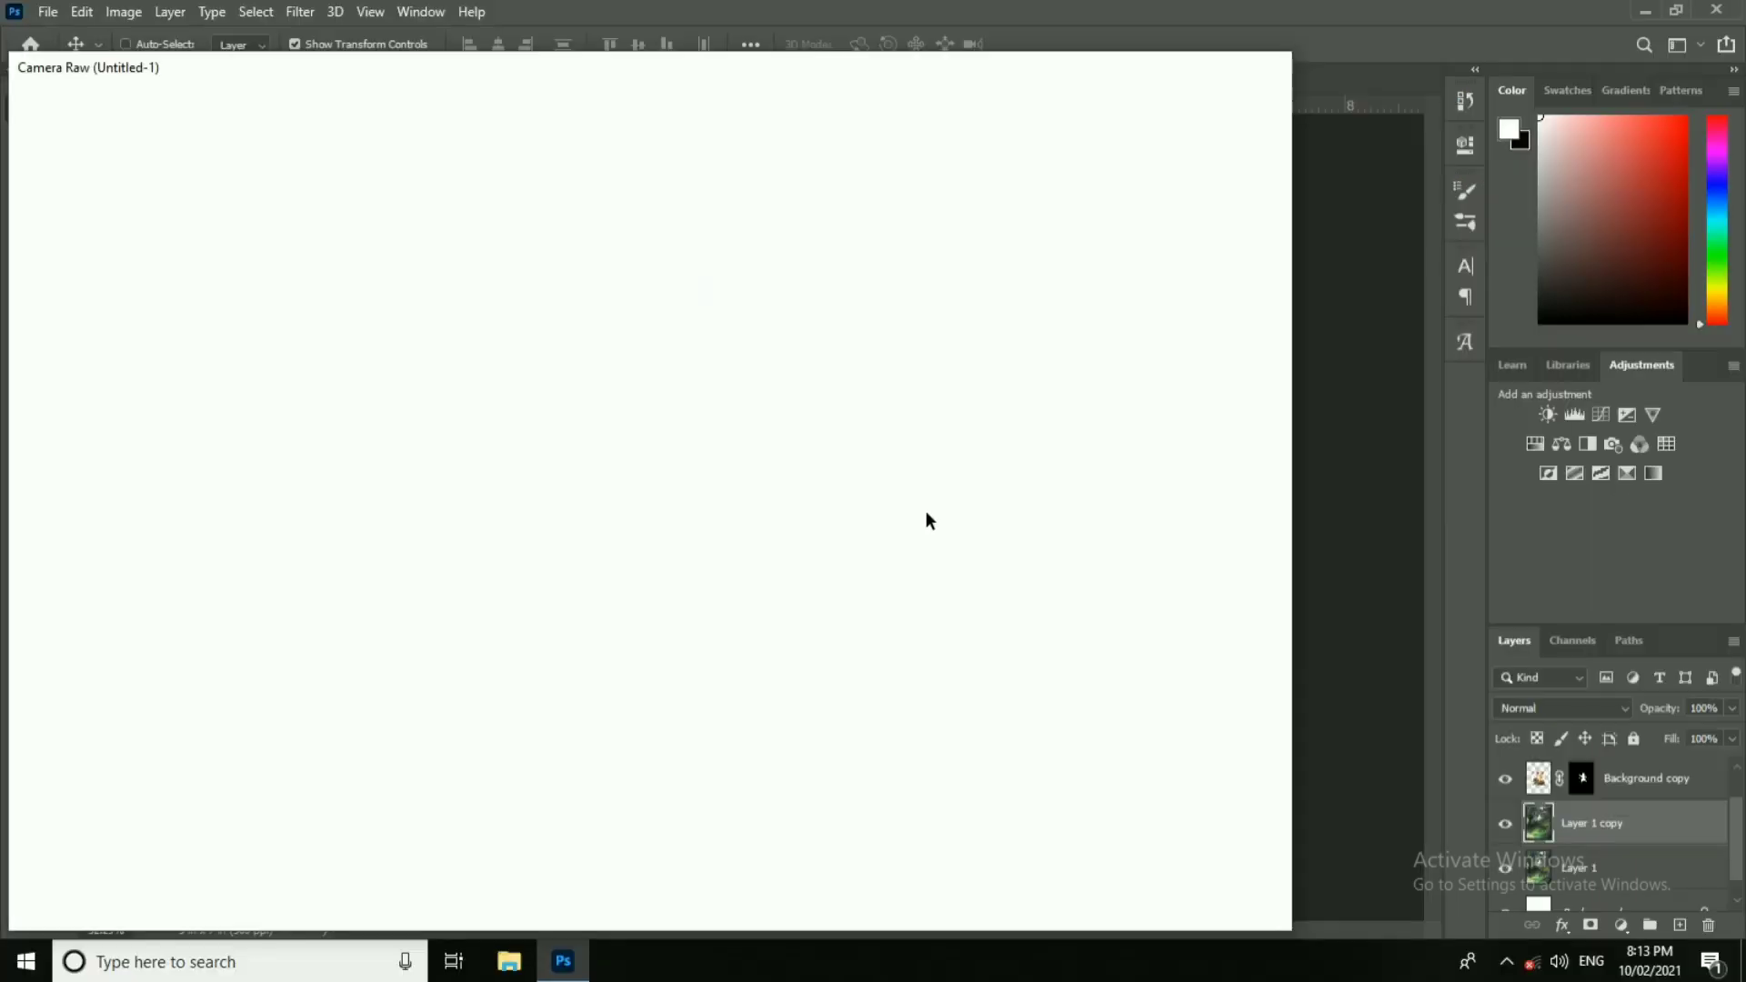
# Step: Blur the forest copy further with a Gaussian Blur of 5.6 pixels
pyautogui.click(300, 12)
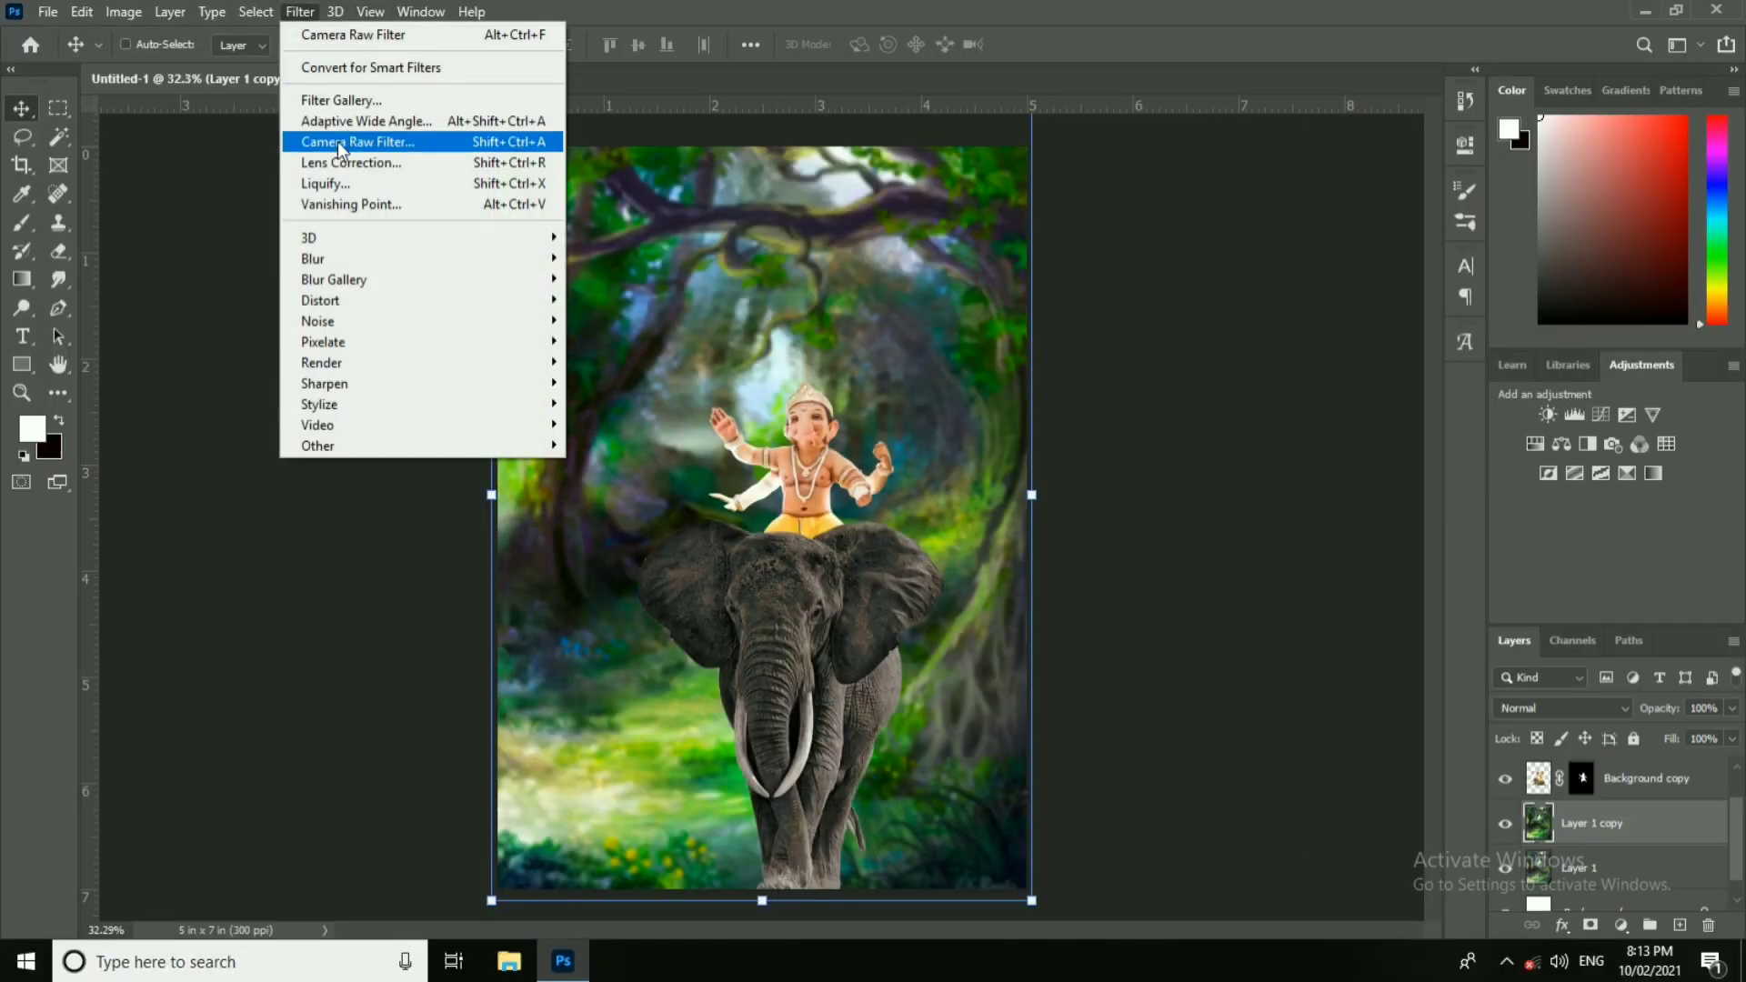
pyautogui.moveTo(314, 254)
pyautogui.click(626, 338)
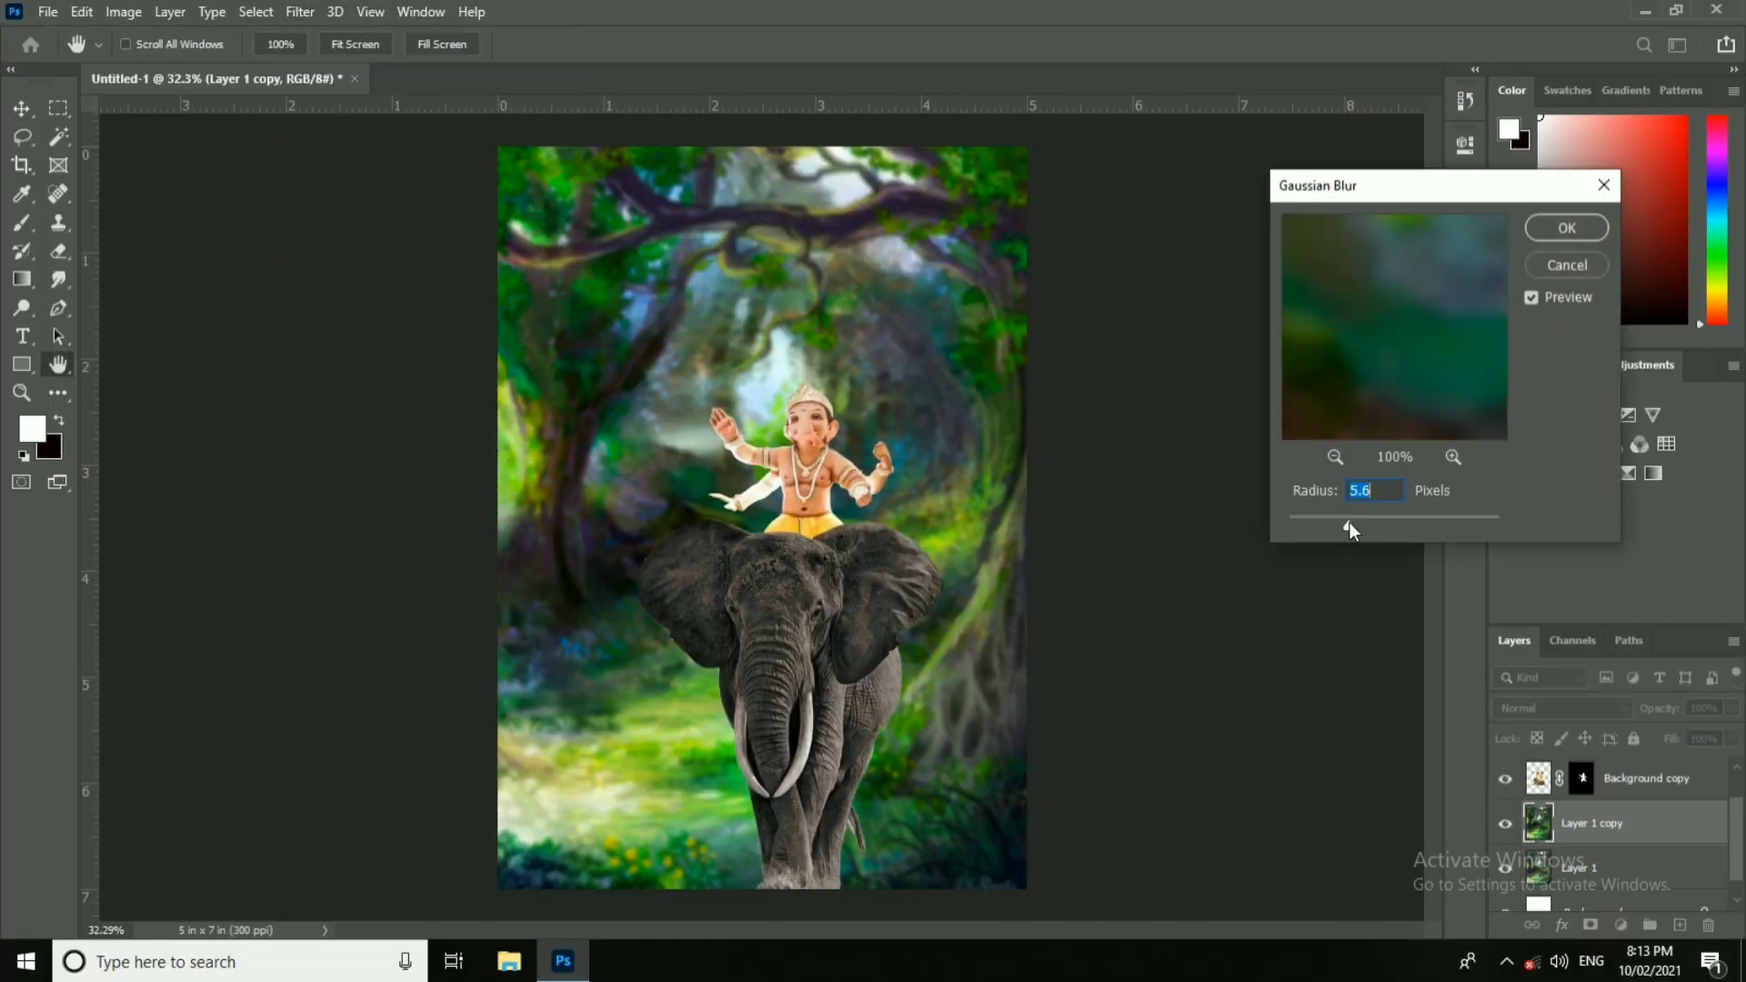
pyautogui.press('Return')
pyautogui.press('v')
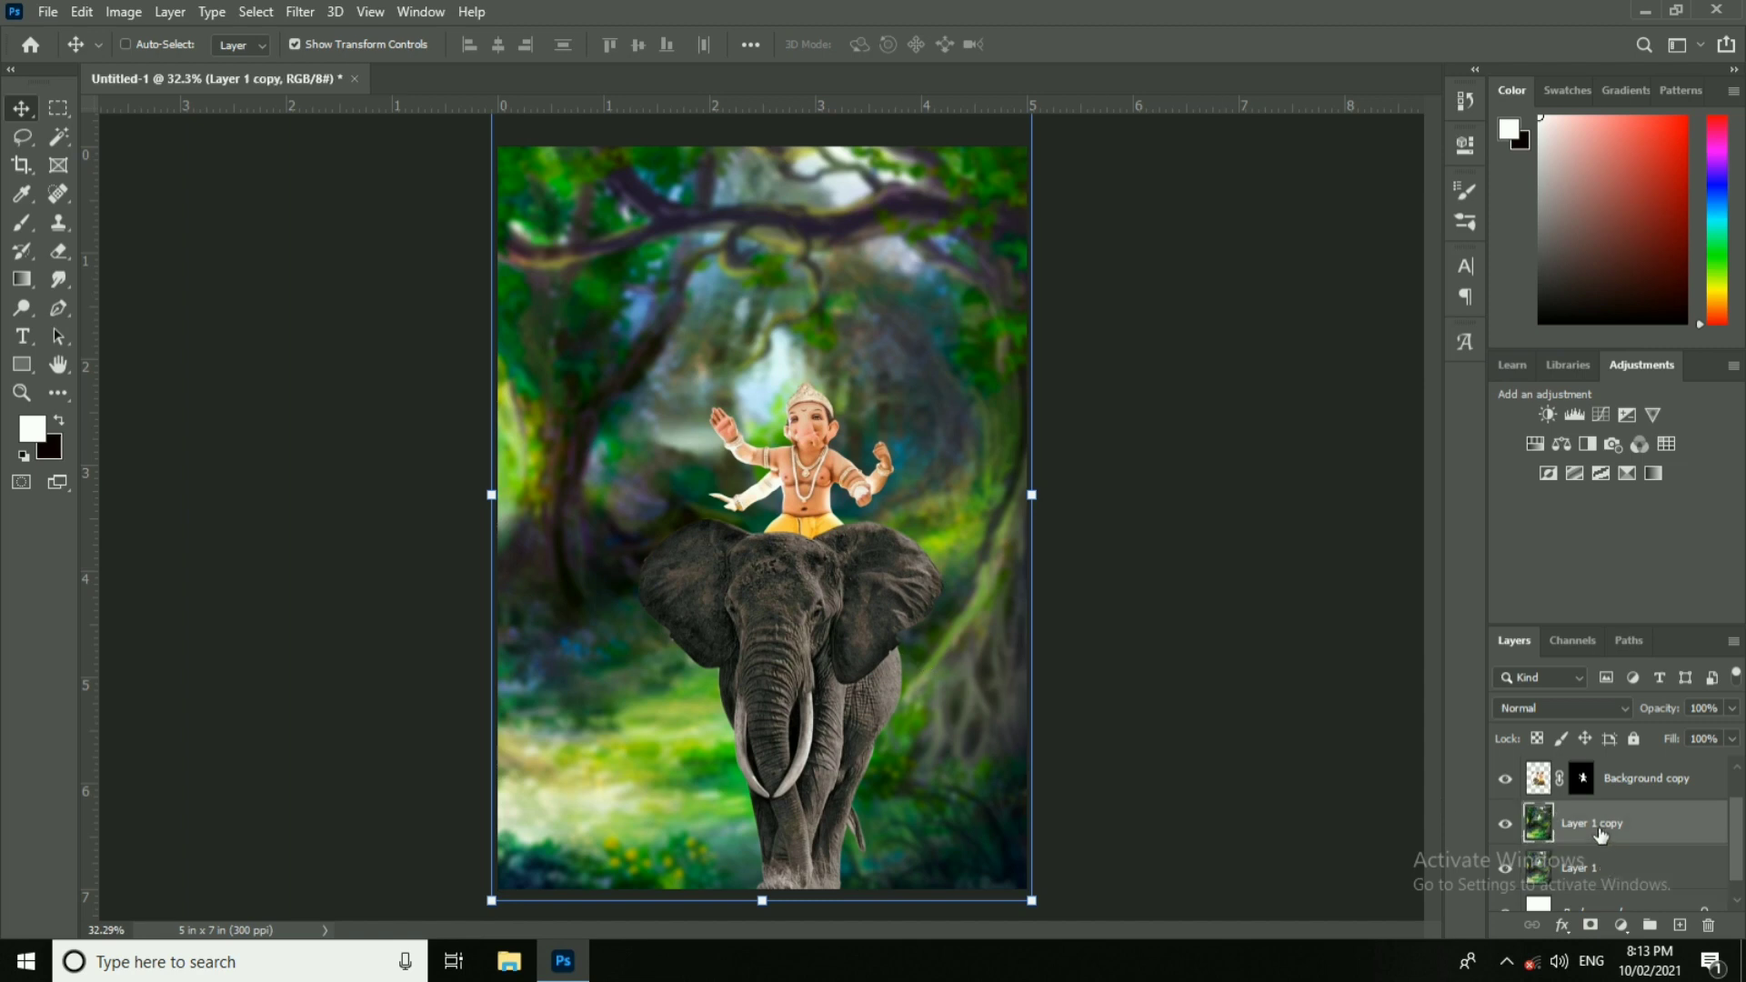
# Step: Erase the blurred foreground plants along the forest copy's bottom edge with a soft round eraser to reveal the sharp layer beneath
pyautogui.click(58, 251)
pyautogui.rightClick(591, 819)
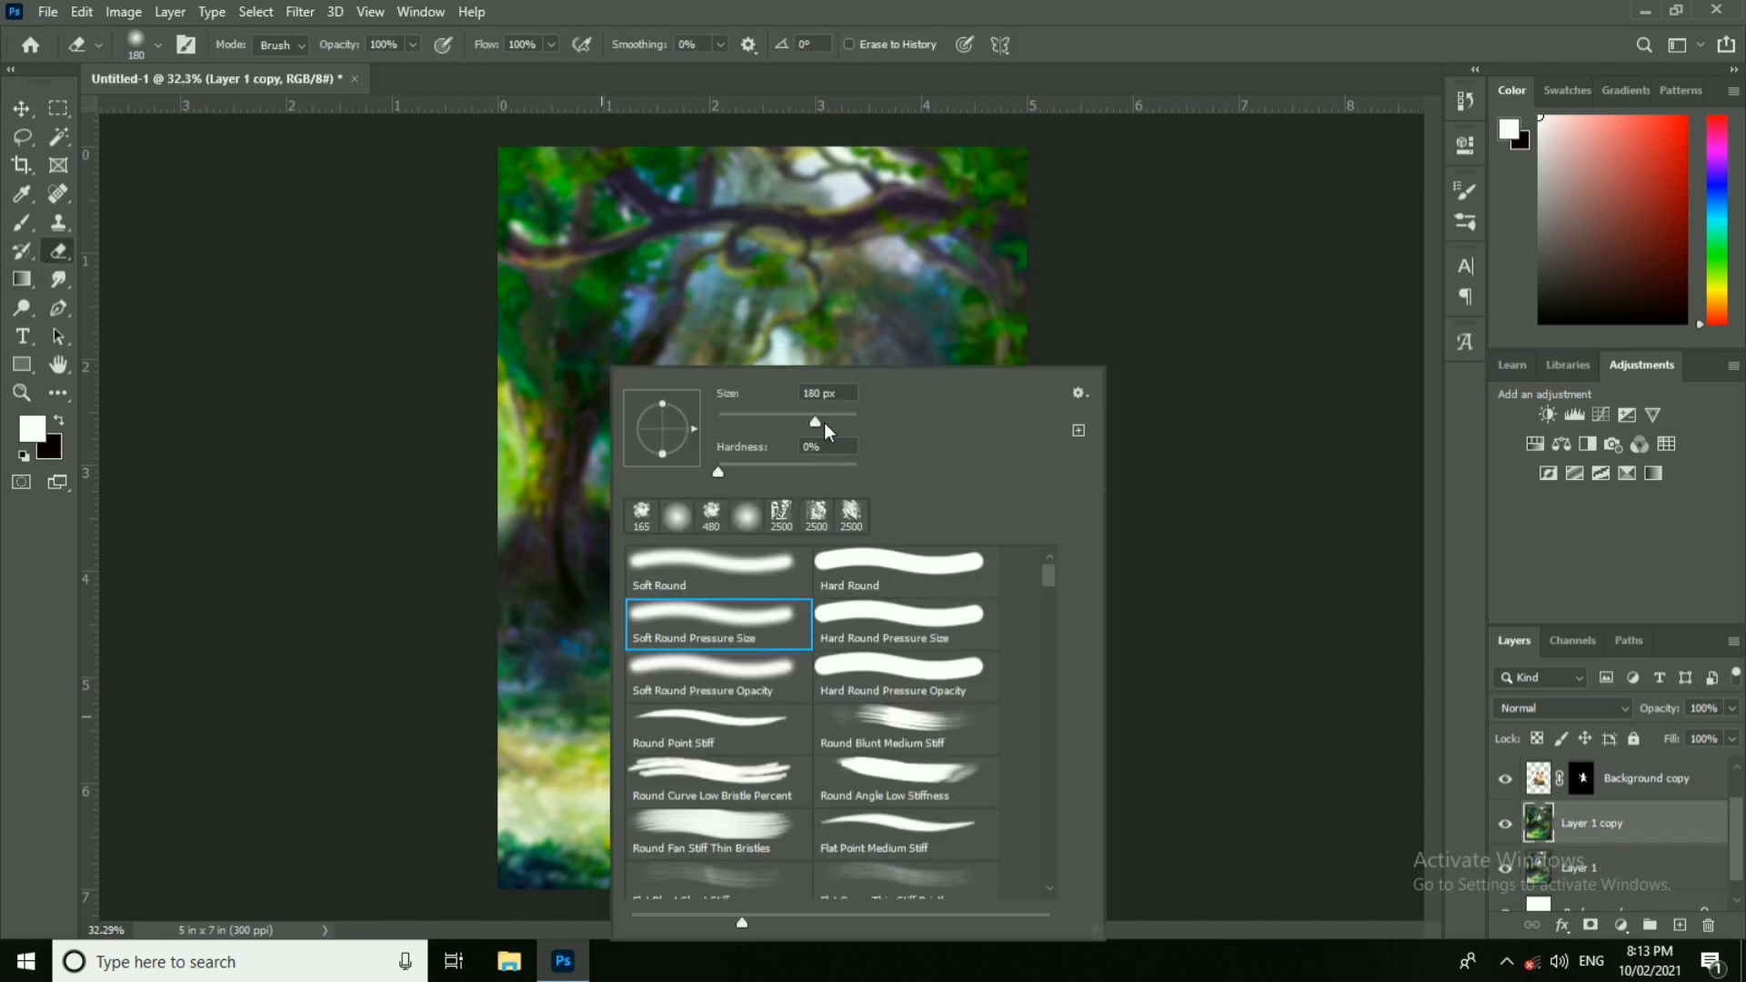
pyautogui.moveTo(564, 914)
pyautogui.mouseDown()
pyautogui.moveTo(872, 954)
pyautogui.moveTo(1120, 926)
pyautogui.moveTo(1085, 882)
pyautogui.moveTo(875, 928)
pyautogui.moveTo(522, 932)
pyautogui.mouseUp()
pyautogui.click(25, 106)
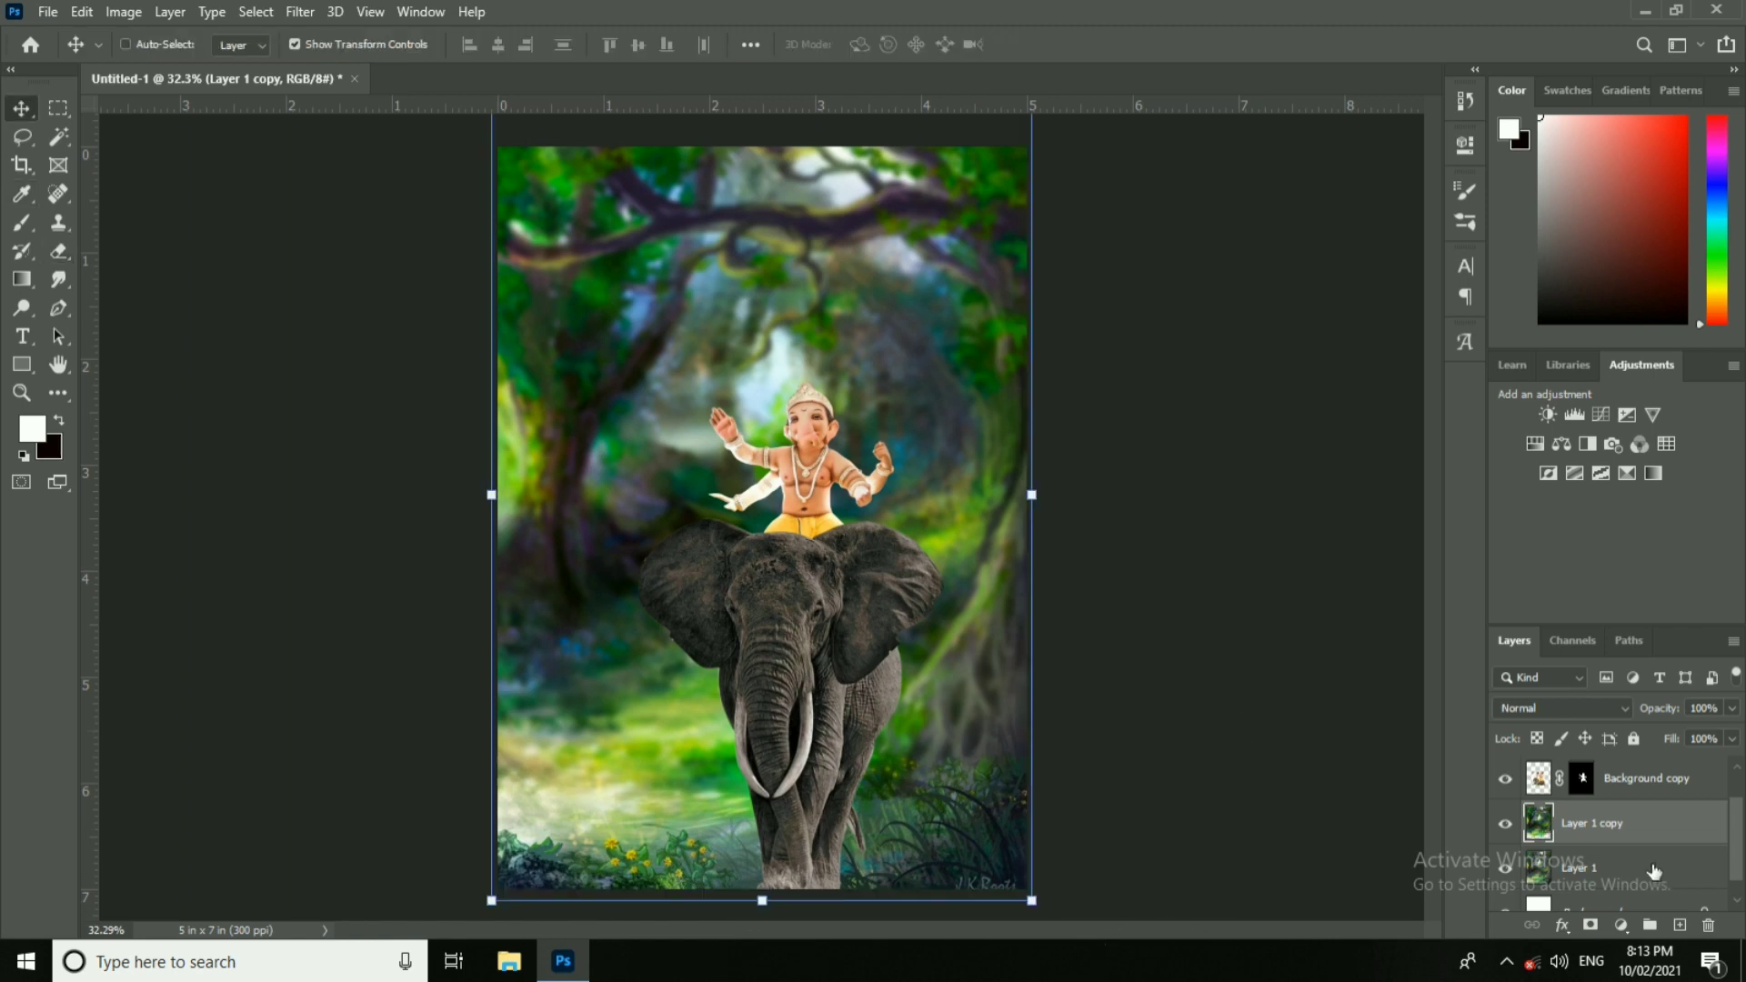
# Step: Open the original forest layer in the Camera Raw Filter and set Contrast +23, Shadows +33, Whites -43 and Highlights -14
pyautogui.click(1654, 872)
pyautogui.click(305, 12)
pyautogui.click(418, 144)
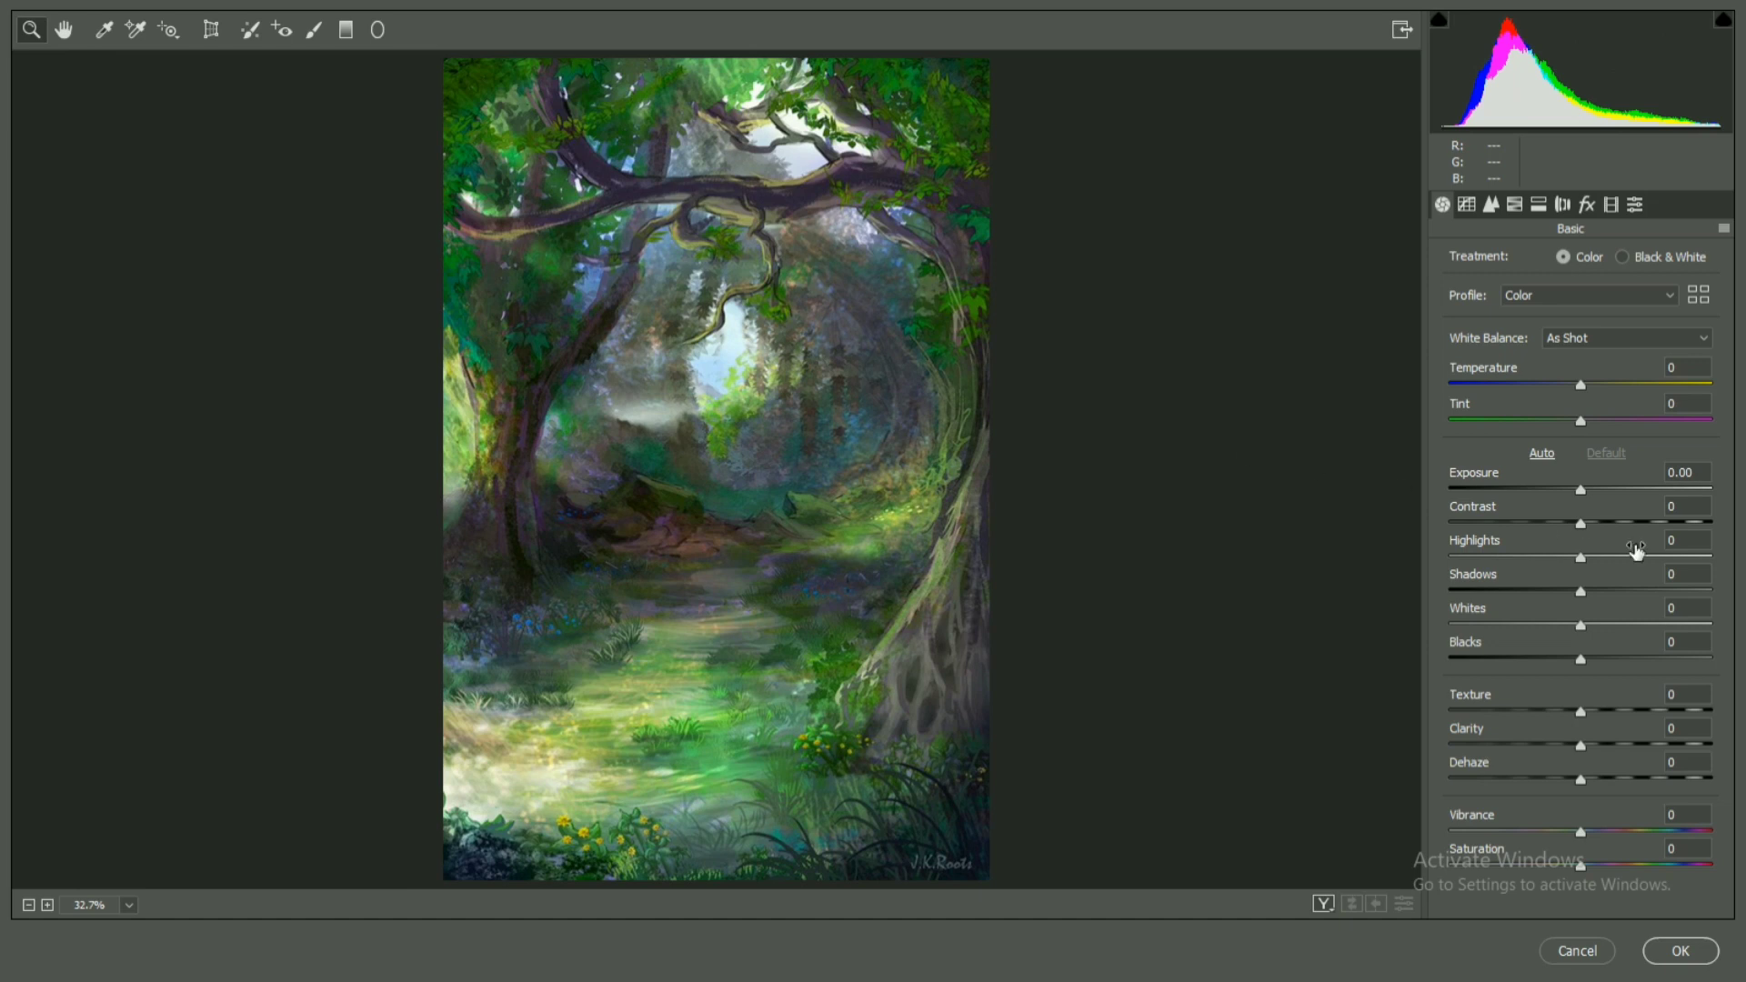
pyautogui.moveTo(1605, 531); pyautogui.dragTo(1612, 531)
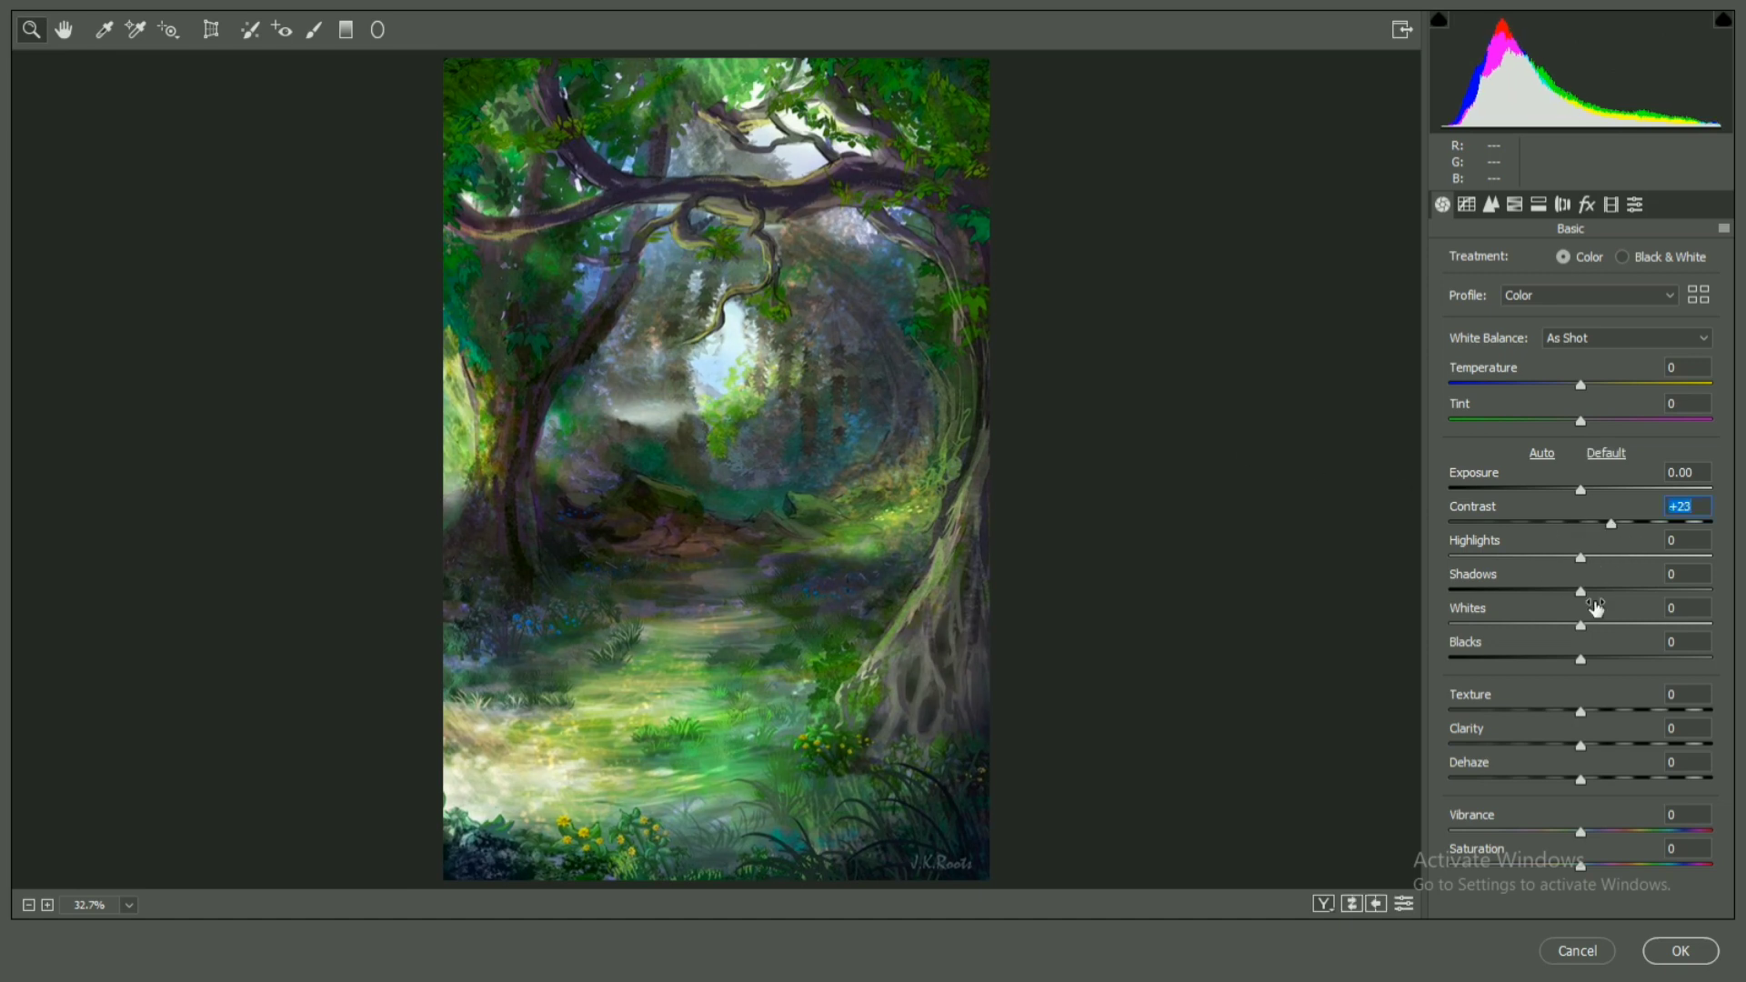
pyautogui.moveTo(1581, 591); pyautogui.dragTo(1526, 627)
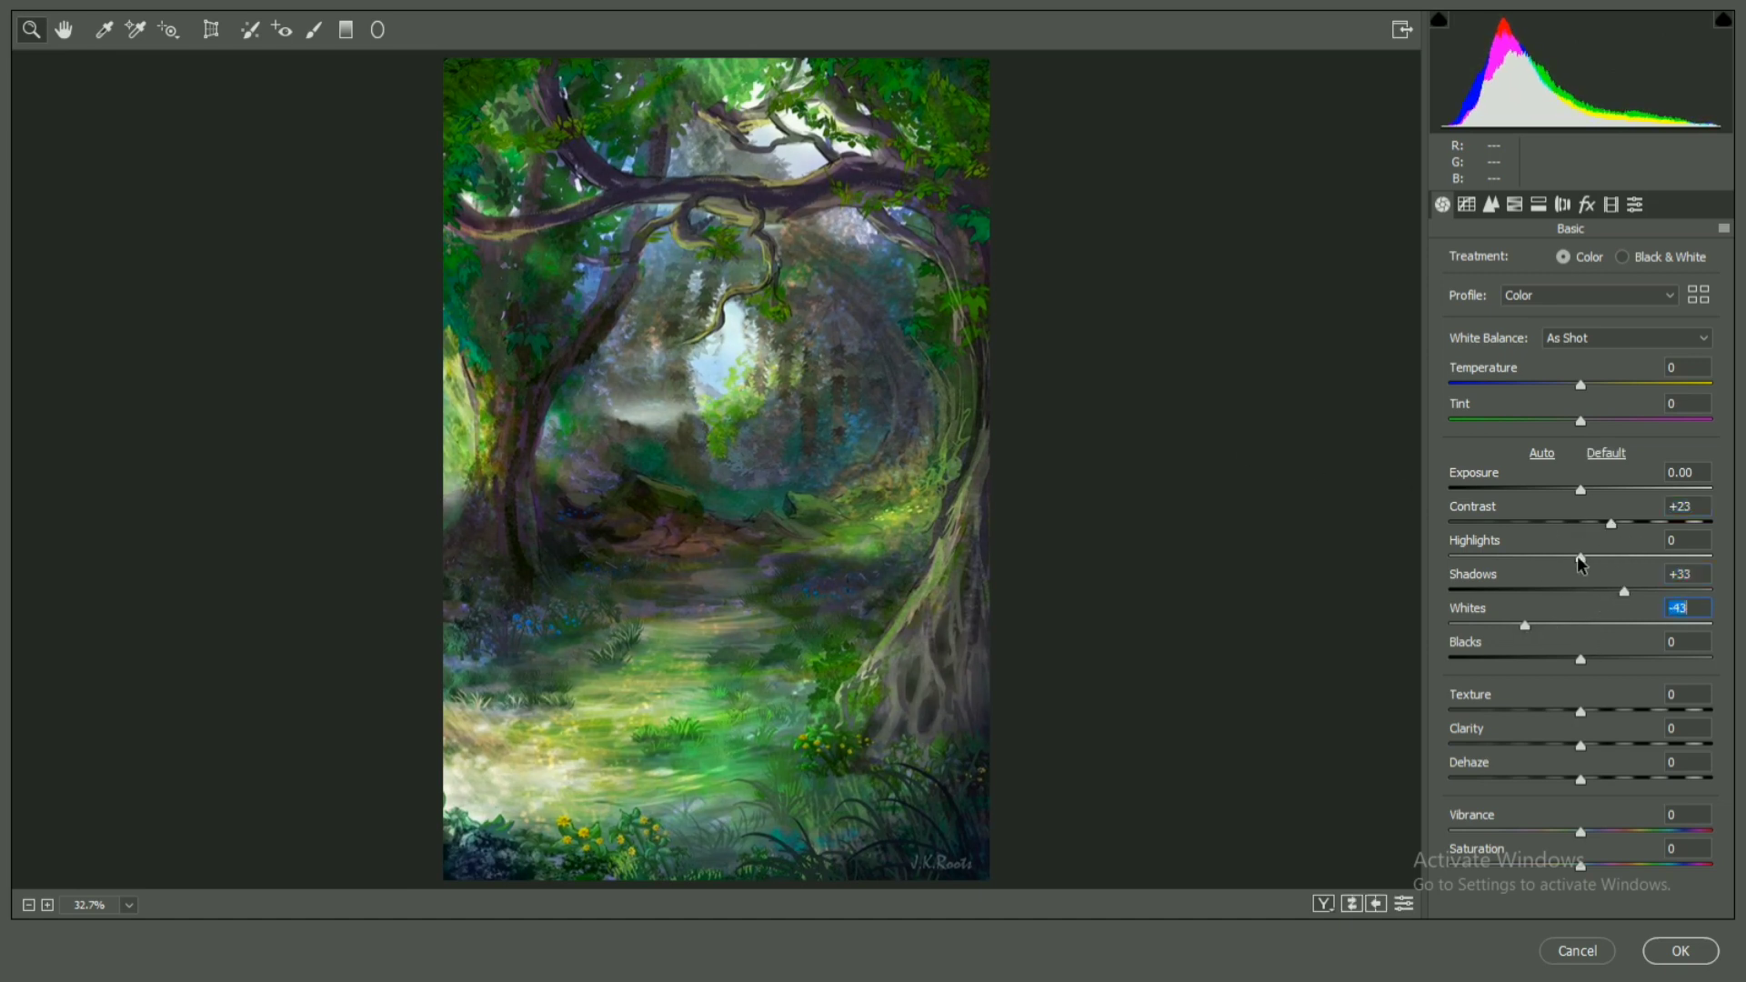
pyautogui.moveTo(1579, 558); pyautogui.dragTo(1561, 558)
# Step: Set the original forest layer's Blacks to -16, Texture +9, Clarity +6, Dehaze +2, Vibrance +14 and Saturation +8
pyautogui.moveTo(1581, 660); pyautogui.dragTo(1594, 712)
pyautogui.moveTo(1581, 746); pyautogui.dragTo(1588, 746)
pyautogui.moveTo(1581, 833); pyautogui.dragTo(1592, 869)
pyautogui.moveTo(1580, 780); pyautogui.dragTo(1584, 780)
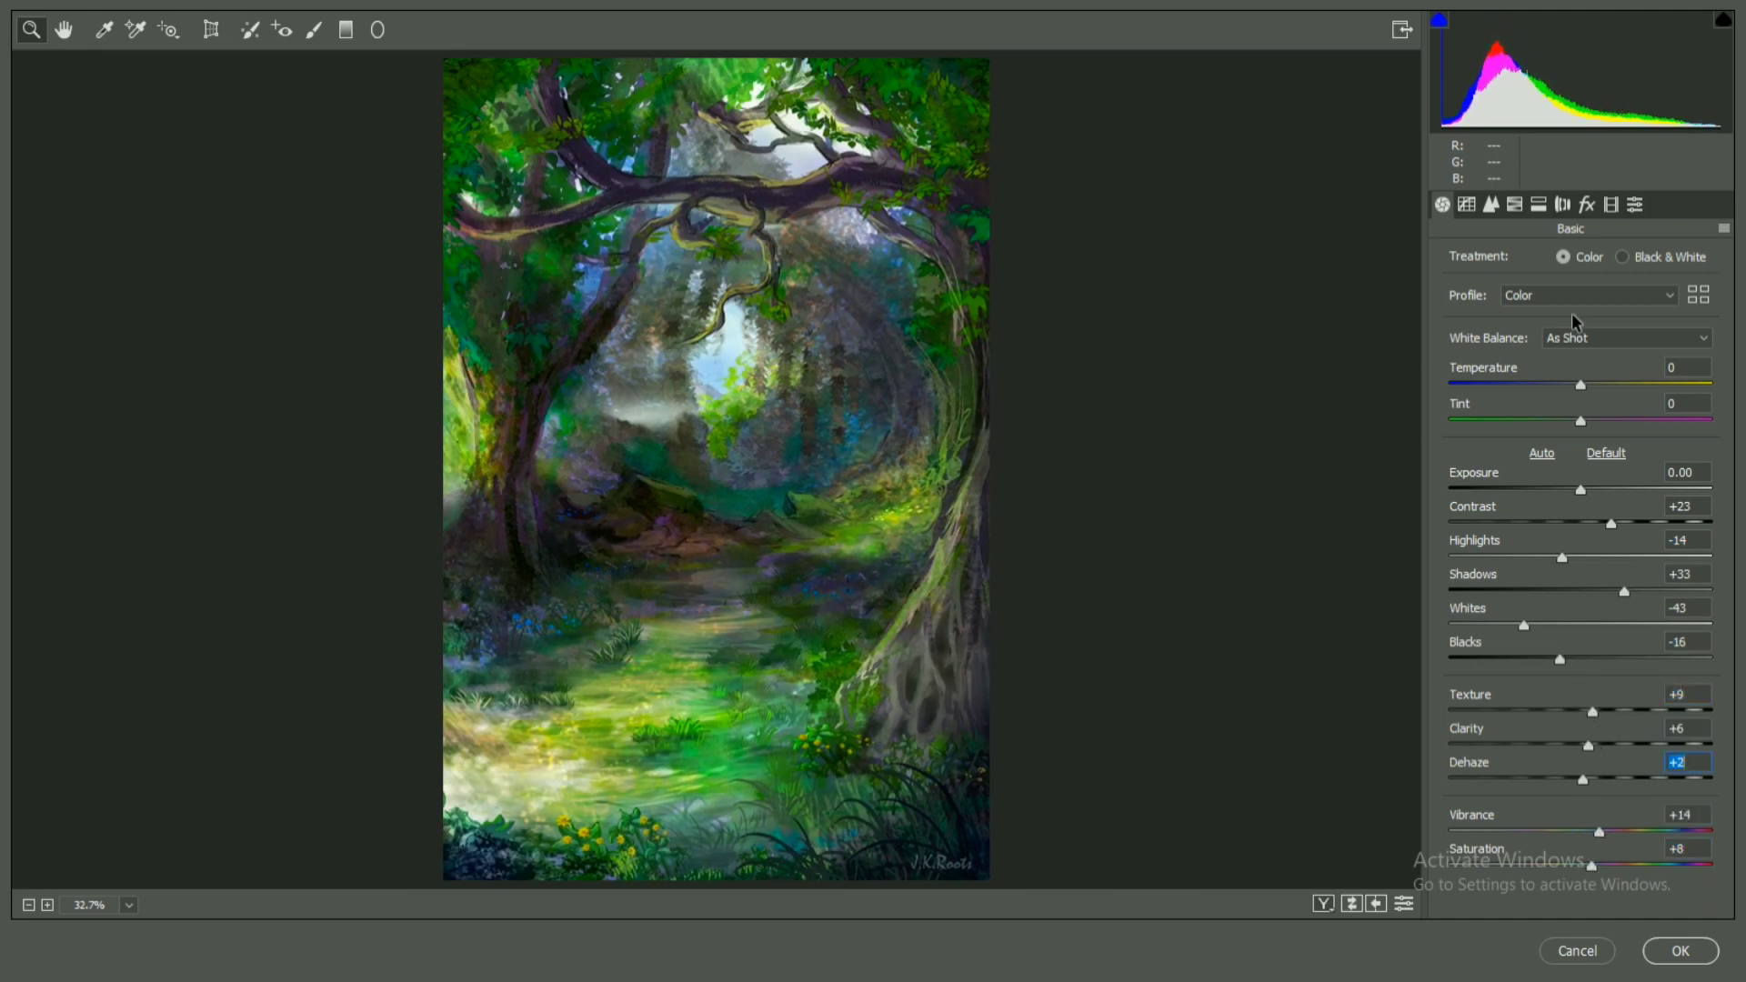
# Step: Set the original forest's Greens saturation to +19, fine-tune its Aquas and Oranges saturation and Greens luminance, and apply the filter
pyautogui.click(1515, 205)
pyautogui.click(1537, 266)
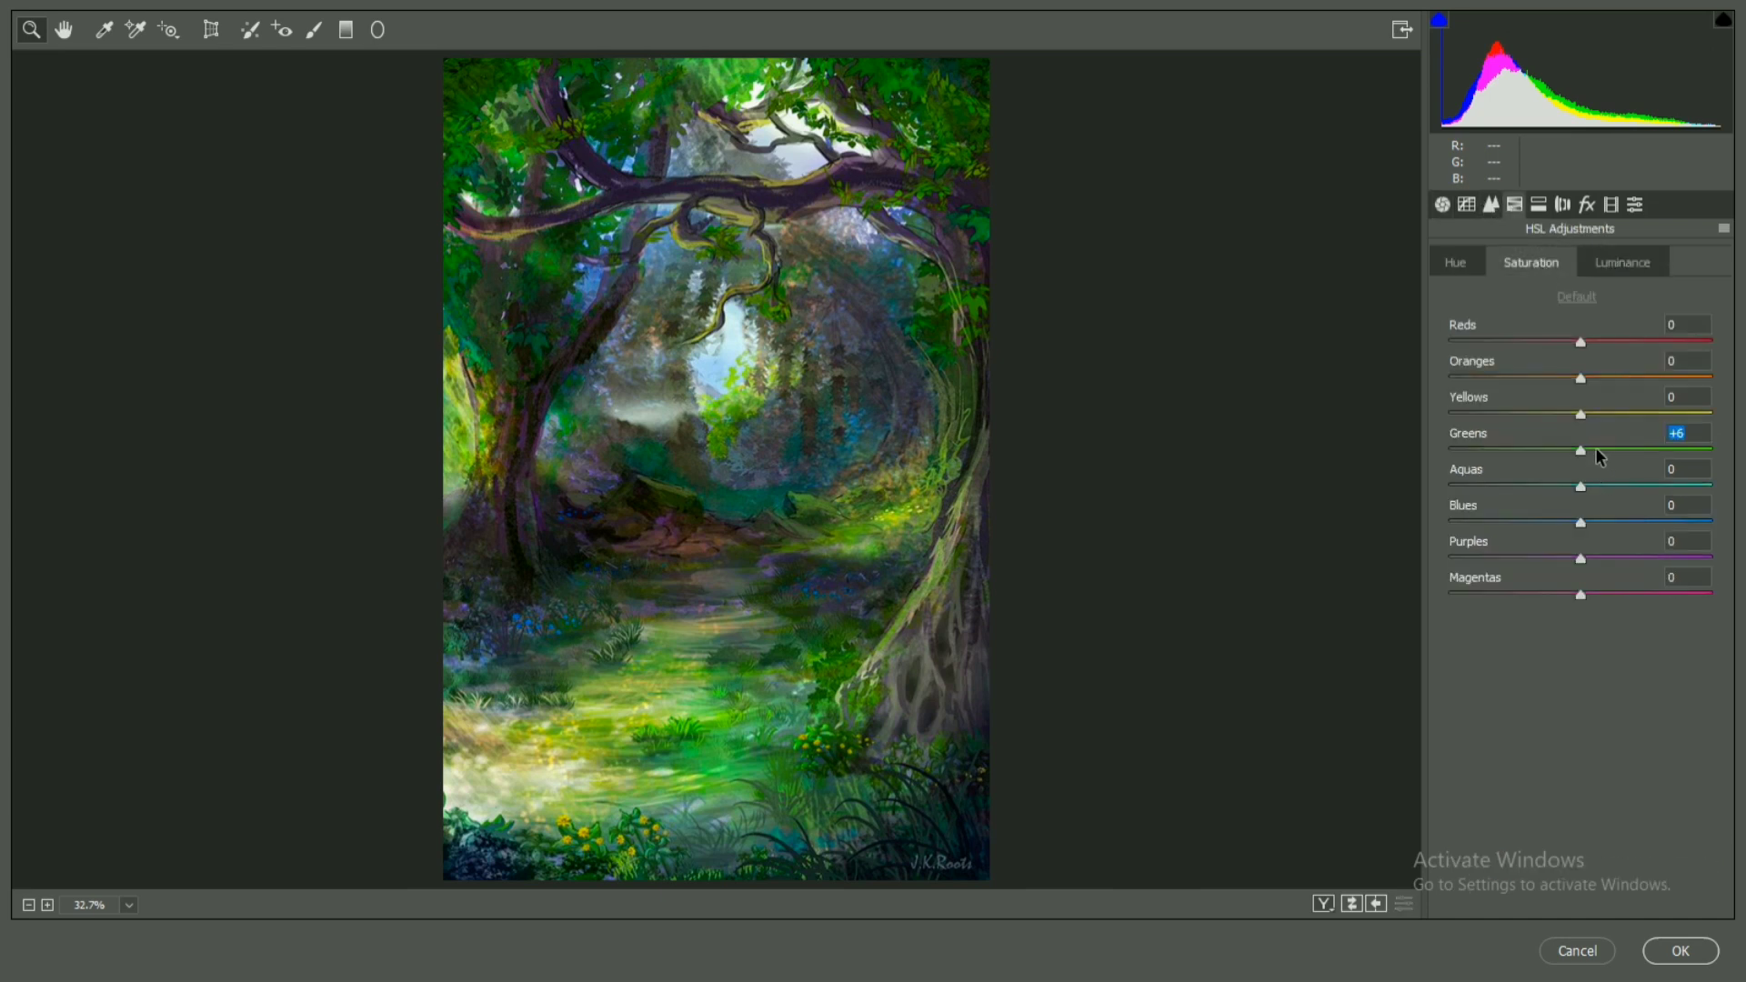
pyautogui.moveTo(1601, 457); pyautogui.dragTo(1552, 492)
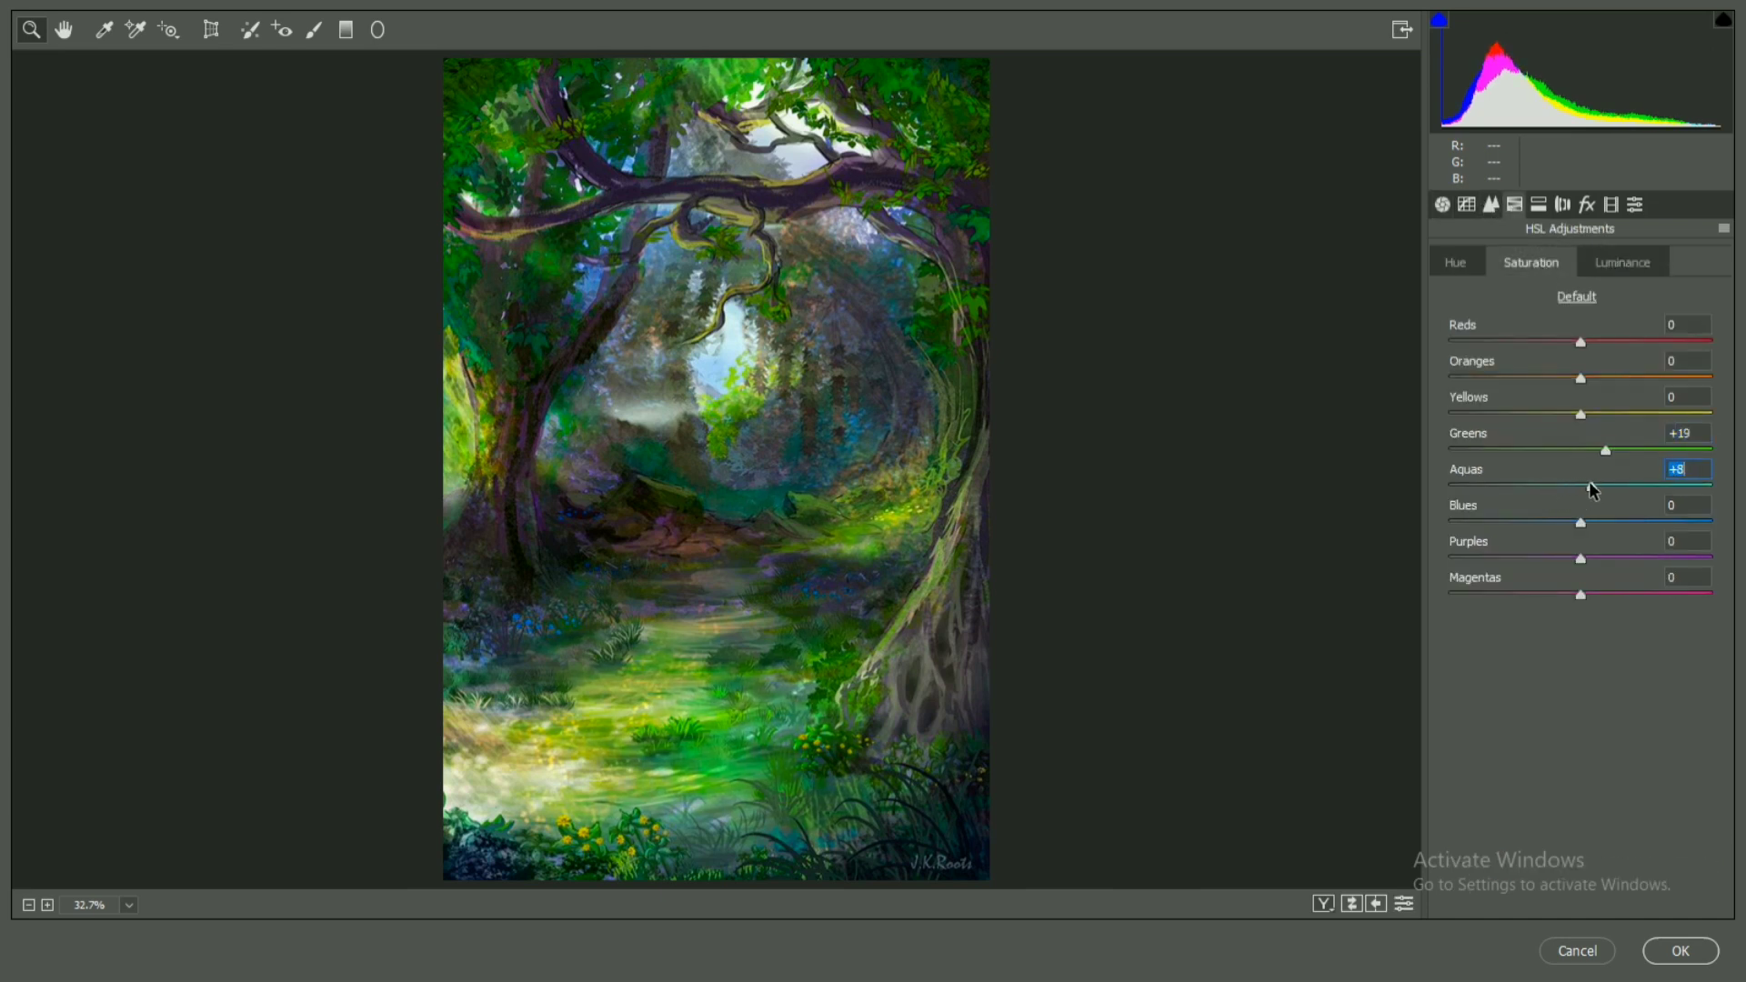
pyautogui.moveTo(1584, 376); pyautogui.dragTo(1582, 378)
pyautogui.click(1622, 263)
pyautogui.moveTo(1559, 446); pyautogui.dragTo(1553, 446)
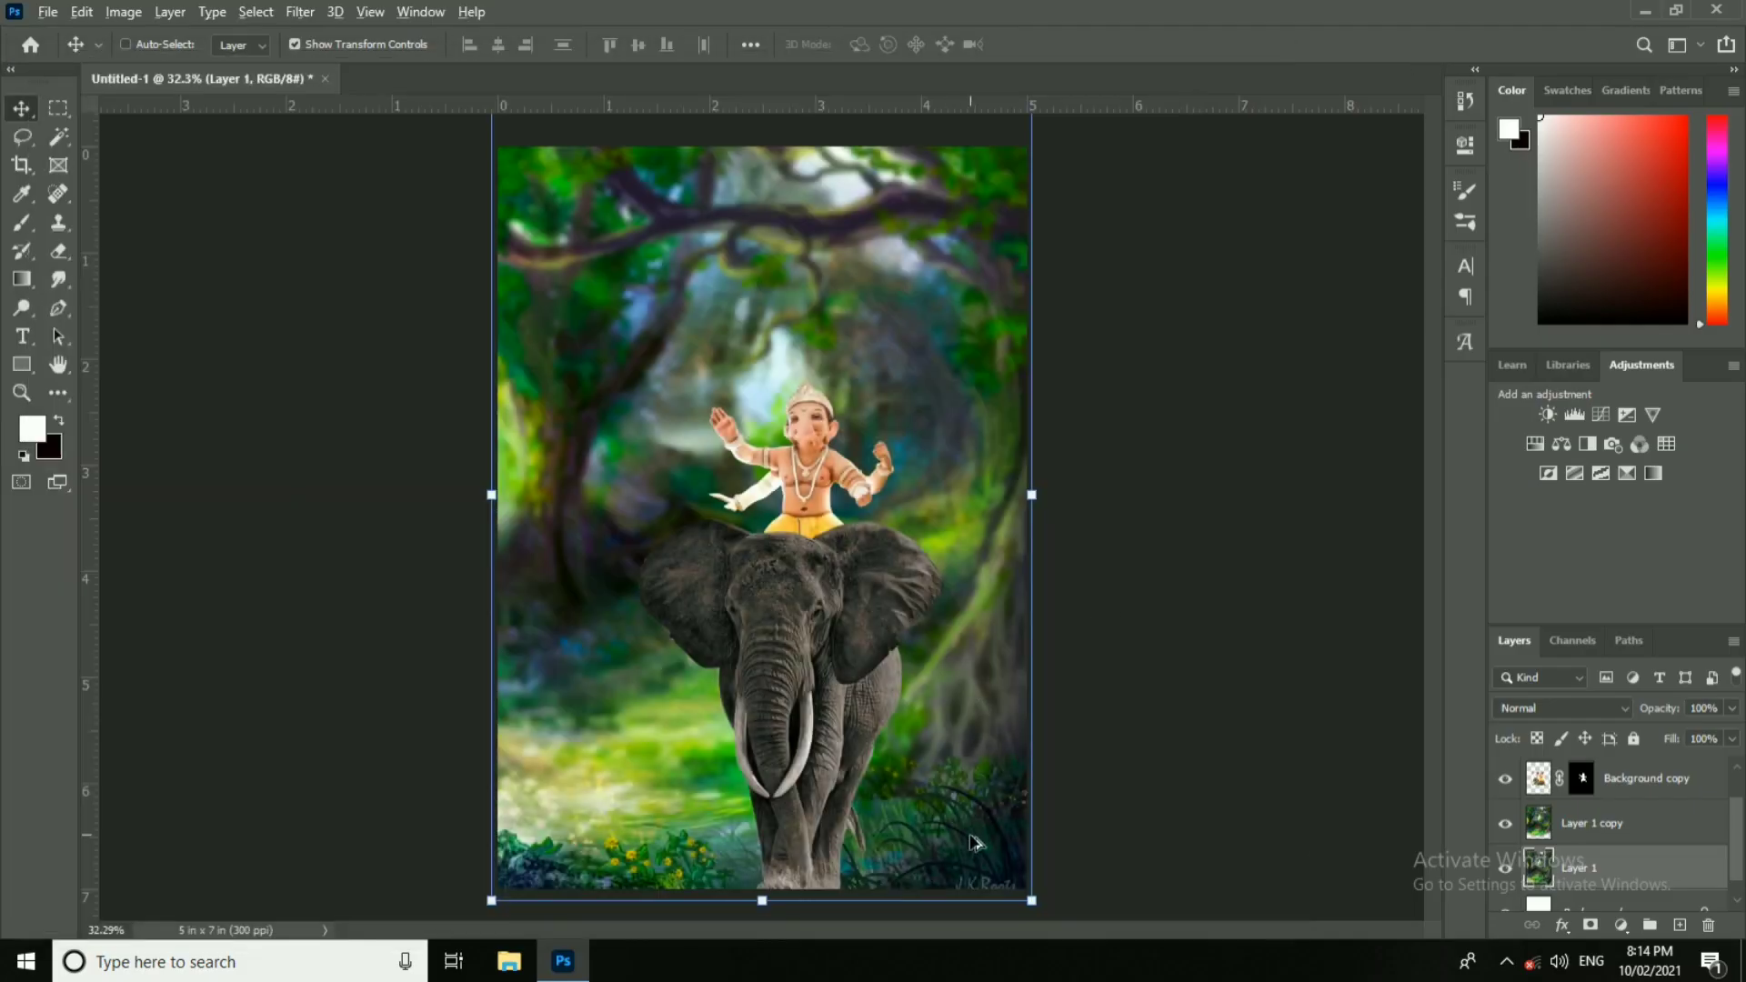
pyautogui.scroll(4, 973, 838)
pyautogui.moveTo(987, 834); pyautogui.dragTo(916, 492)
pyautogui.press('b')
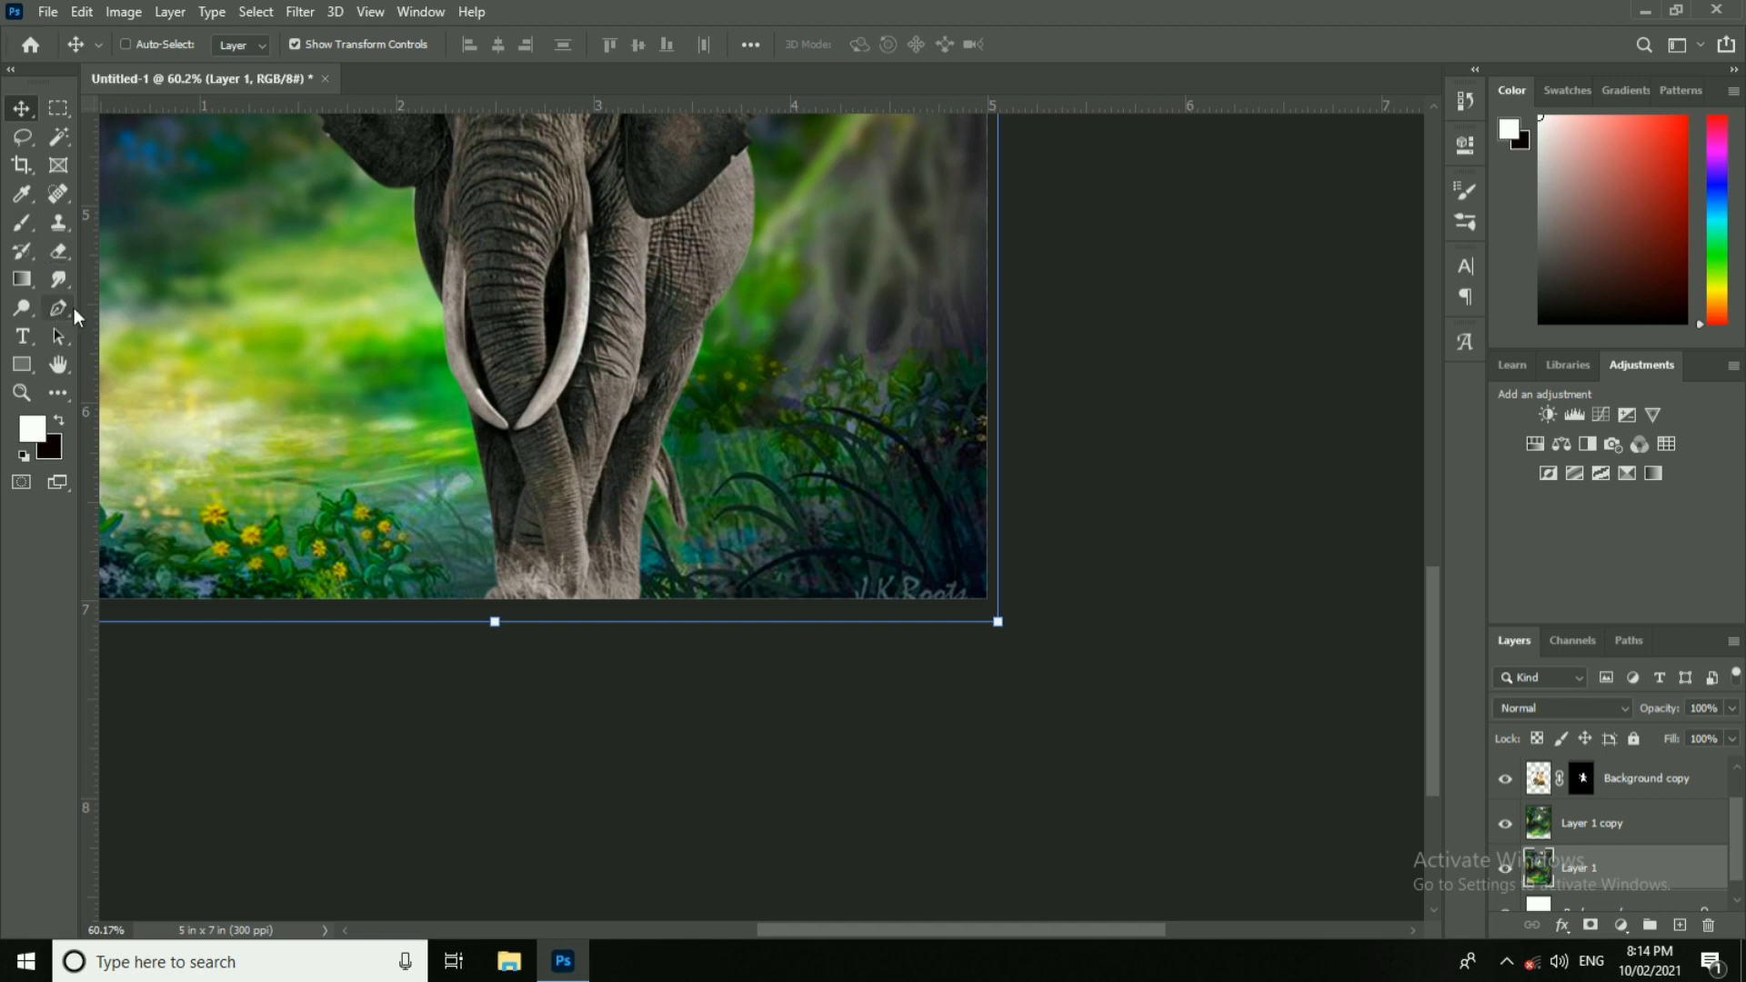
pyautogui.click(67, 309)
pyautogui.moveTo(834, 585); pyautogui.dragTo(1009, 594)
pyautogui.hotkey('ctrl', 'z')
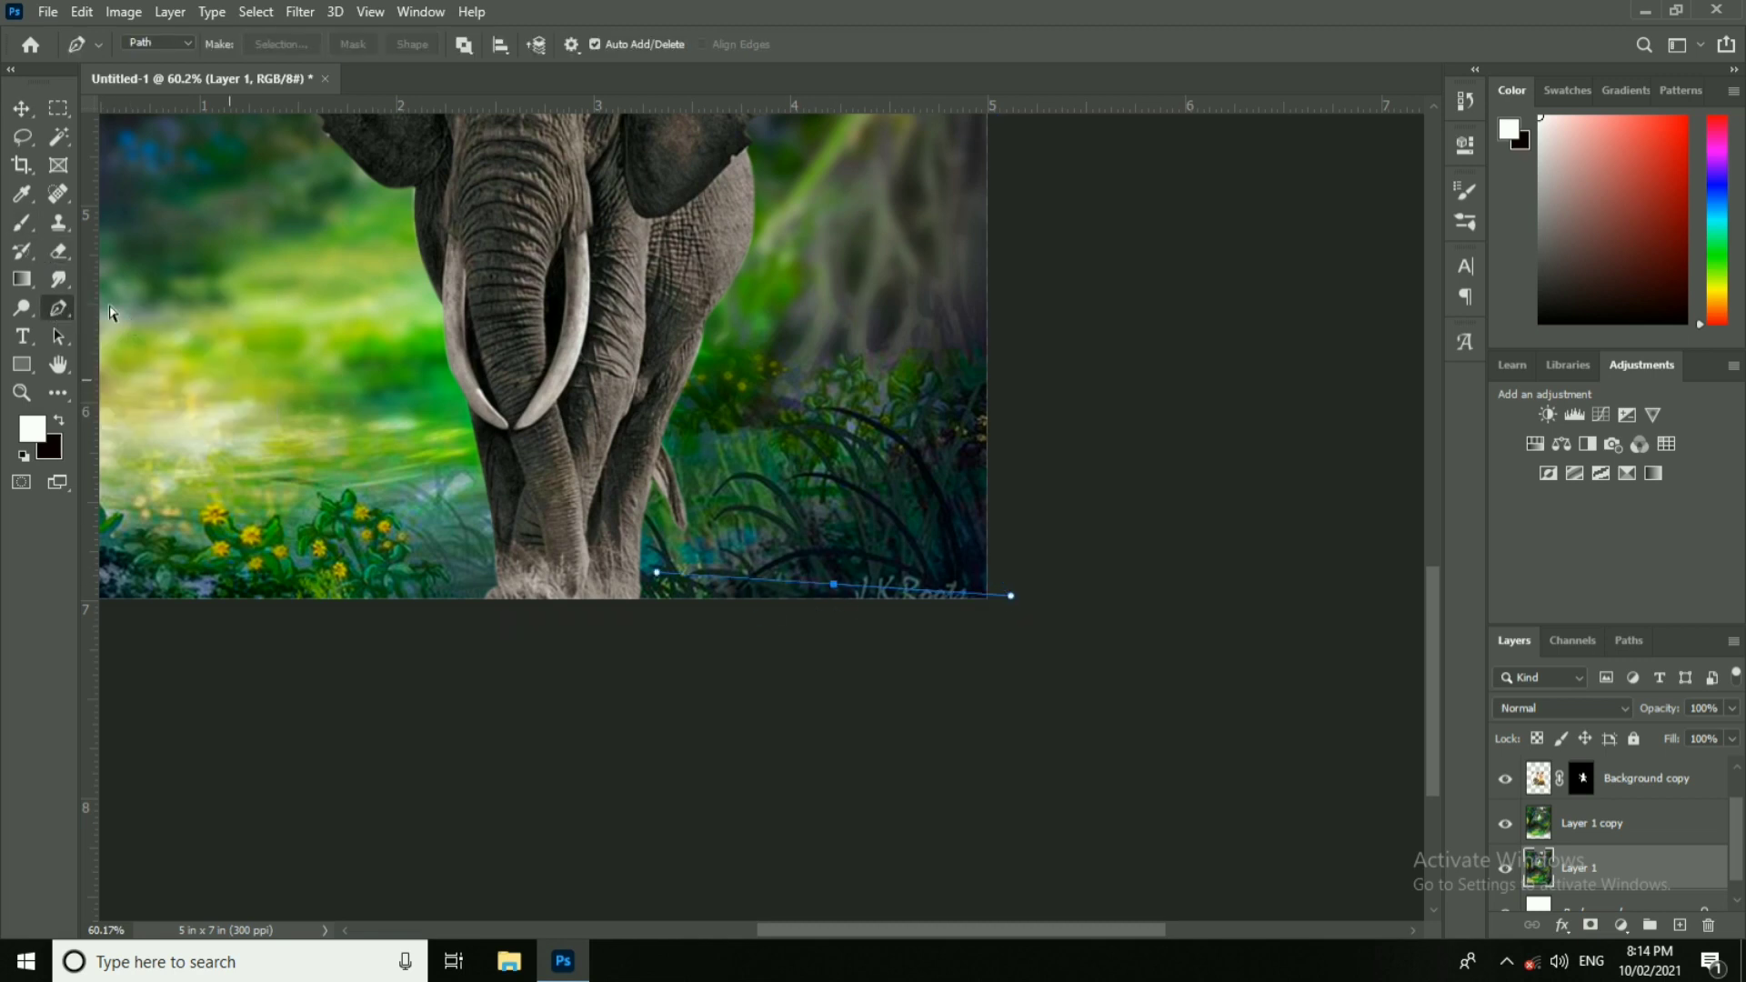
# Step: Outline the artist's signature in the forest's lower-right corner with the Curvature Pen tool and turn the path into a selection
pyautogui.rightClick(65, 310)
pyautogui.click(113, 327)
pyautogui.rightClick(898, 587)
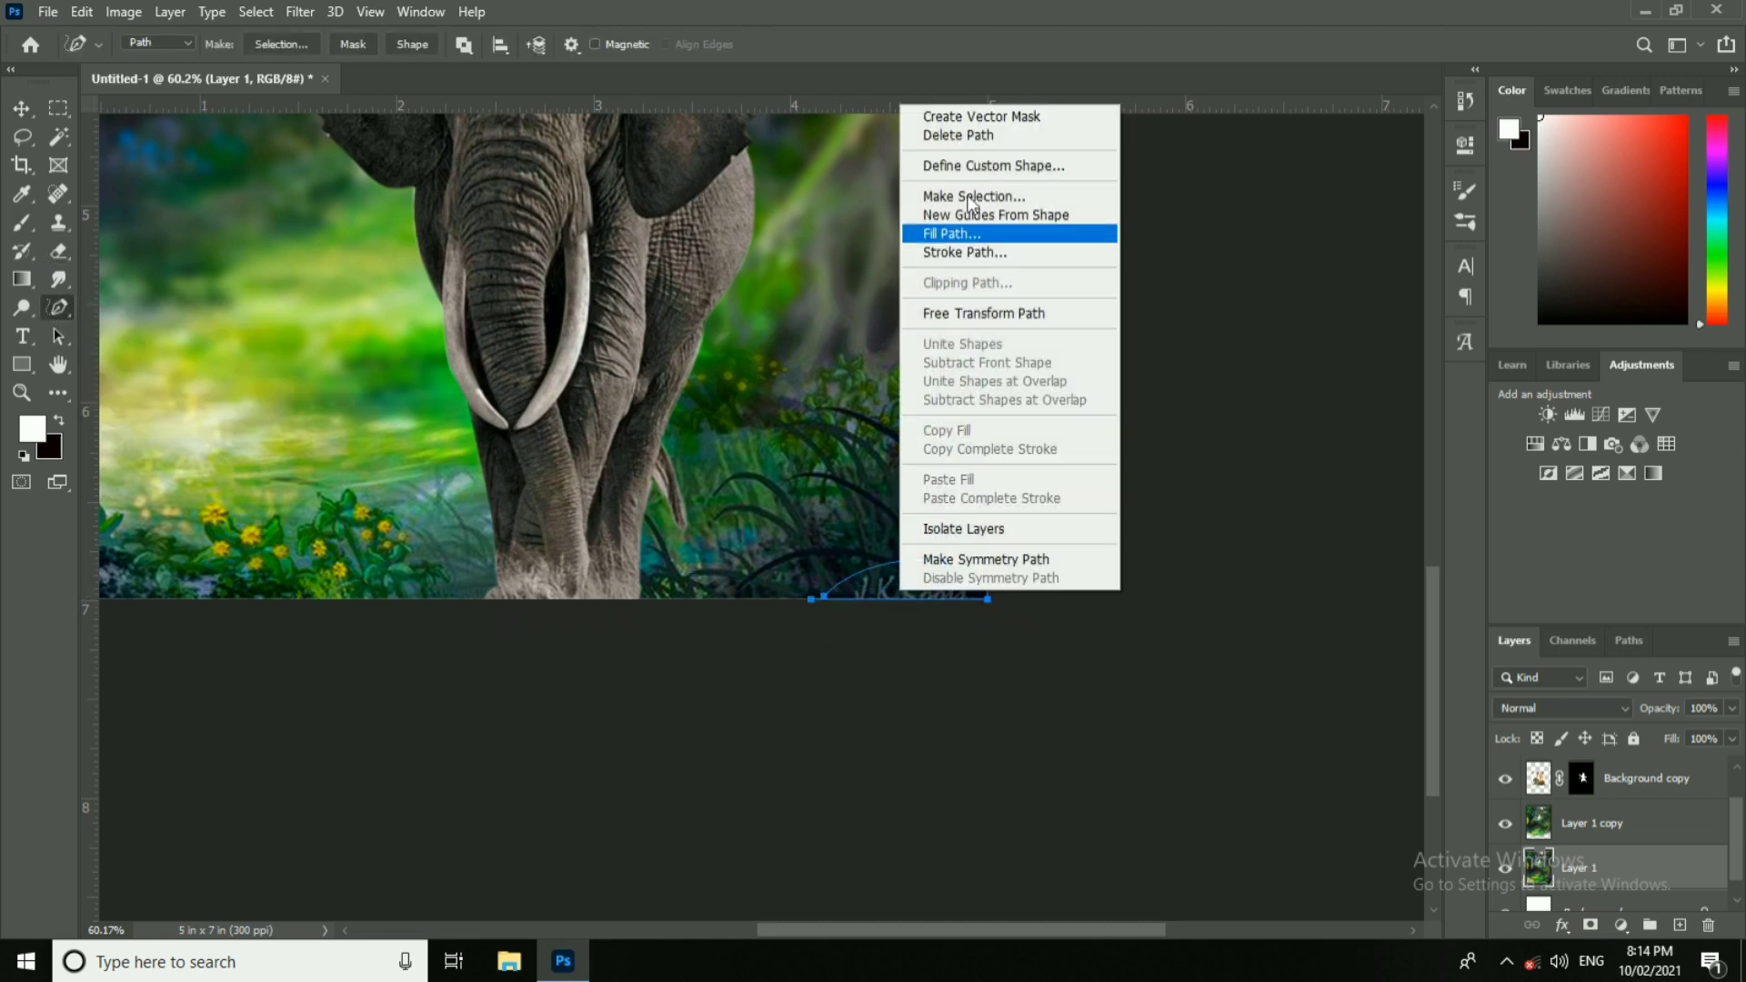
pyautogui.click(946, 230)
pyautogui.click(984, 239)
# Step: Fill the selected area to remove the signature from the forest layer, and deselect it
pyautogui.click(82, 12)
pyautogui.click(146, 351)
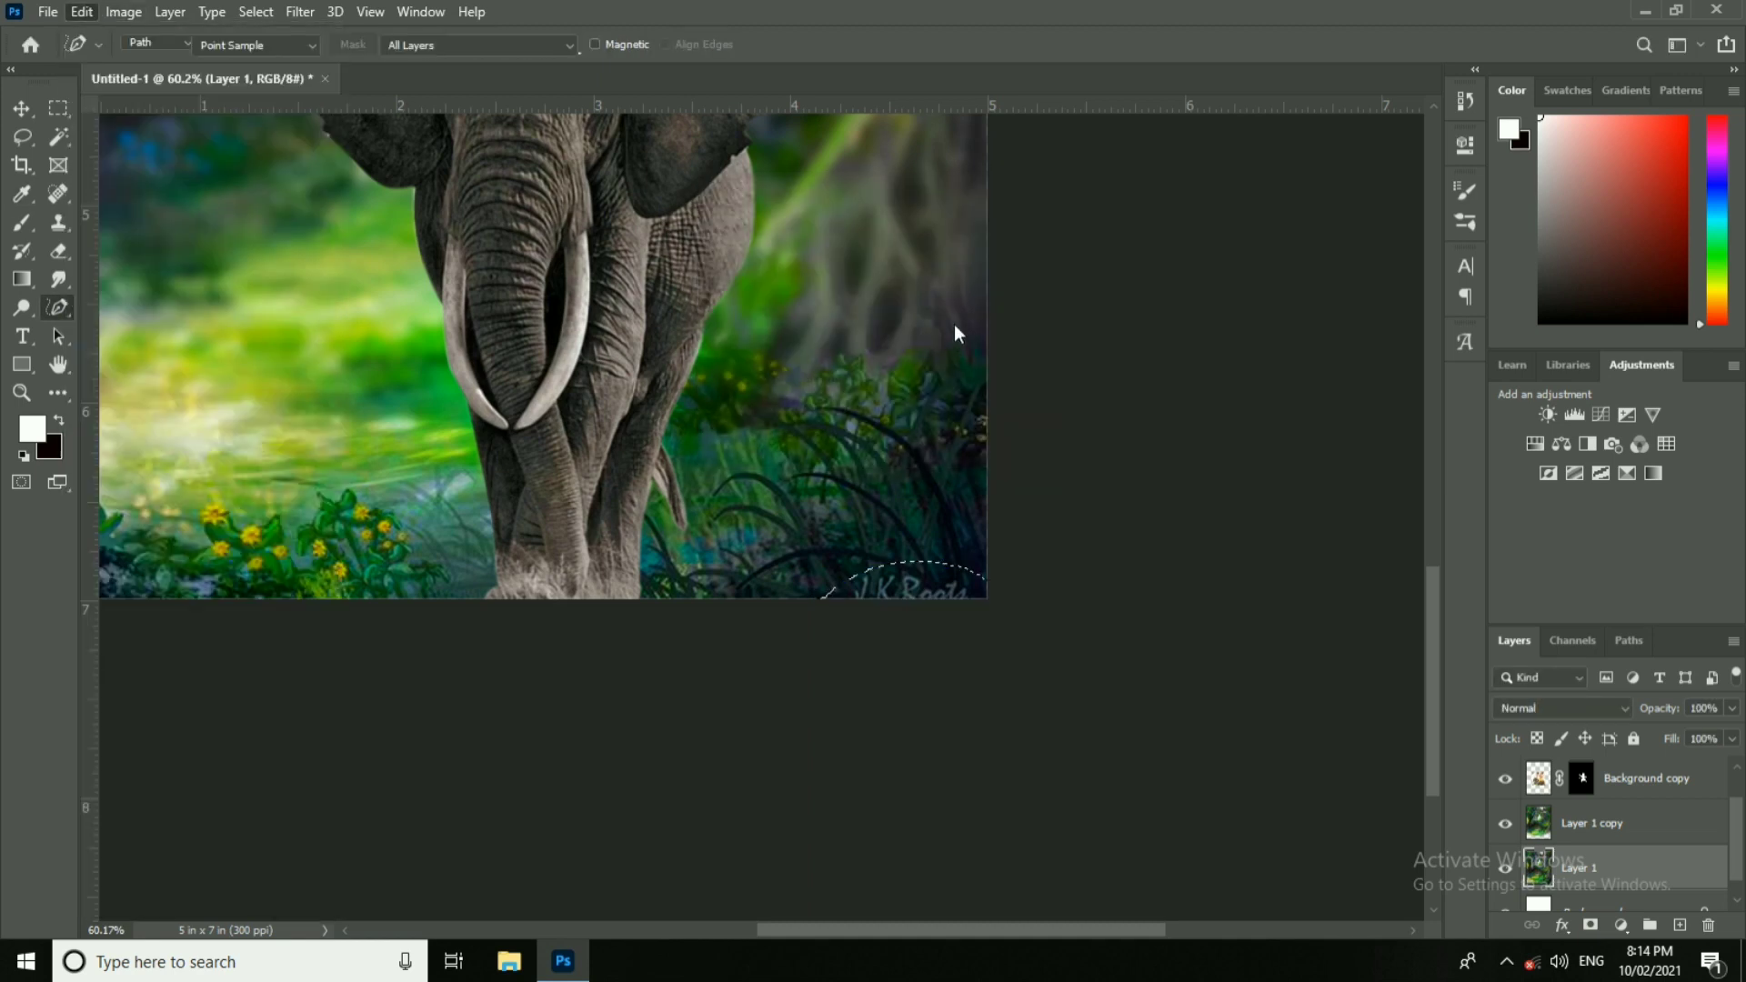
pyautogui.press('Return')
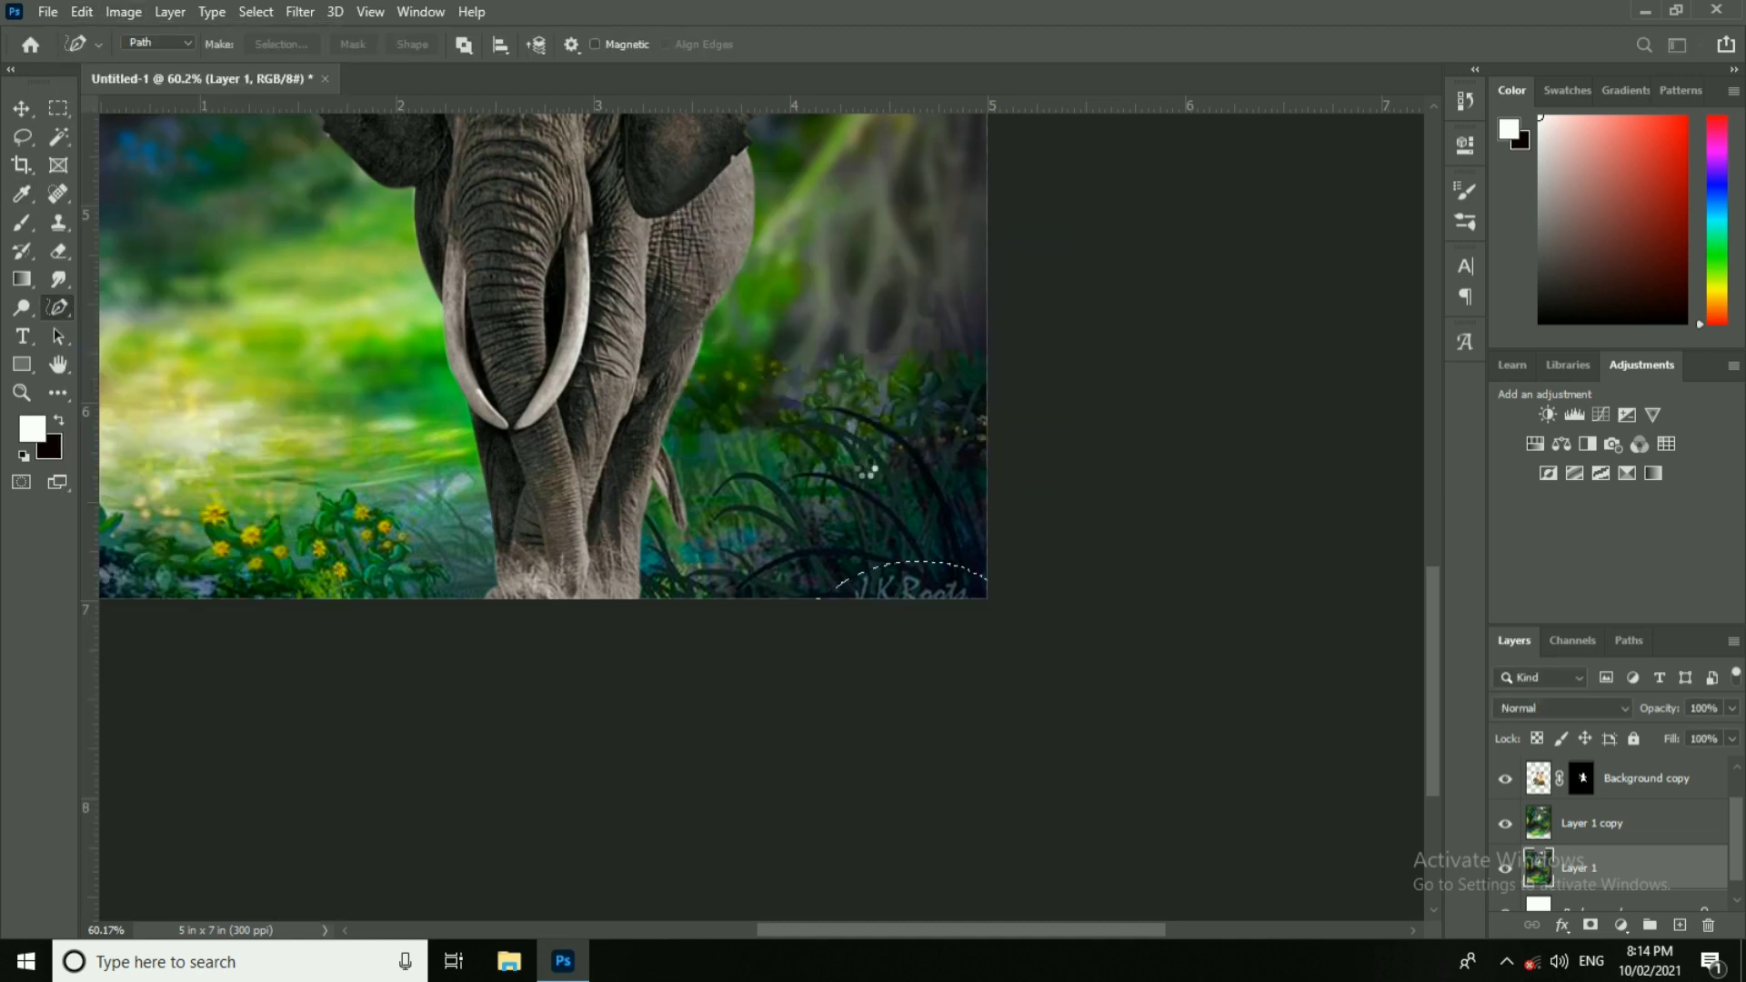
pyautogui.hotkey('ctrl', 'd')
pyautogui.hotkey('ctrl', '0')
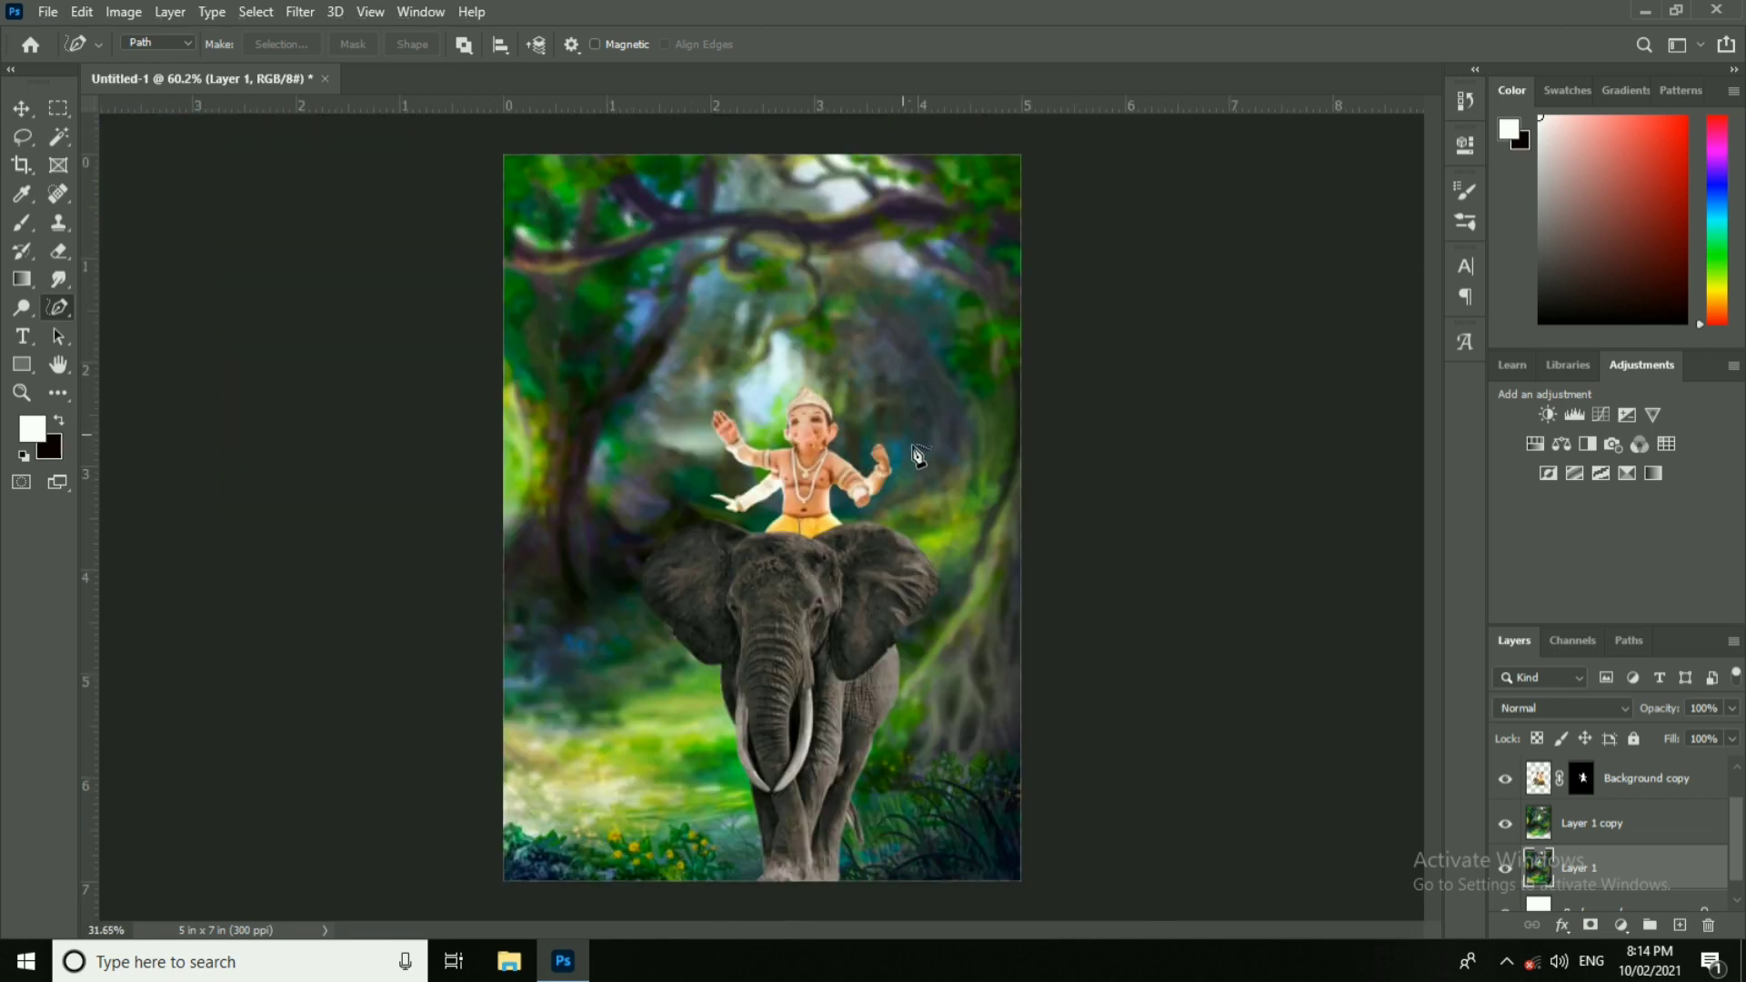
# Step: Move the Ganpati figure and elephant together slightly upward and enlarge them a little
pyautogui.click(20, 113)
pyautogui.rightClick(767, 453)
pyautogui.click(846, 491)
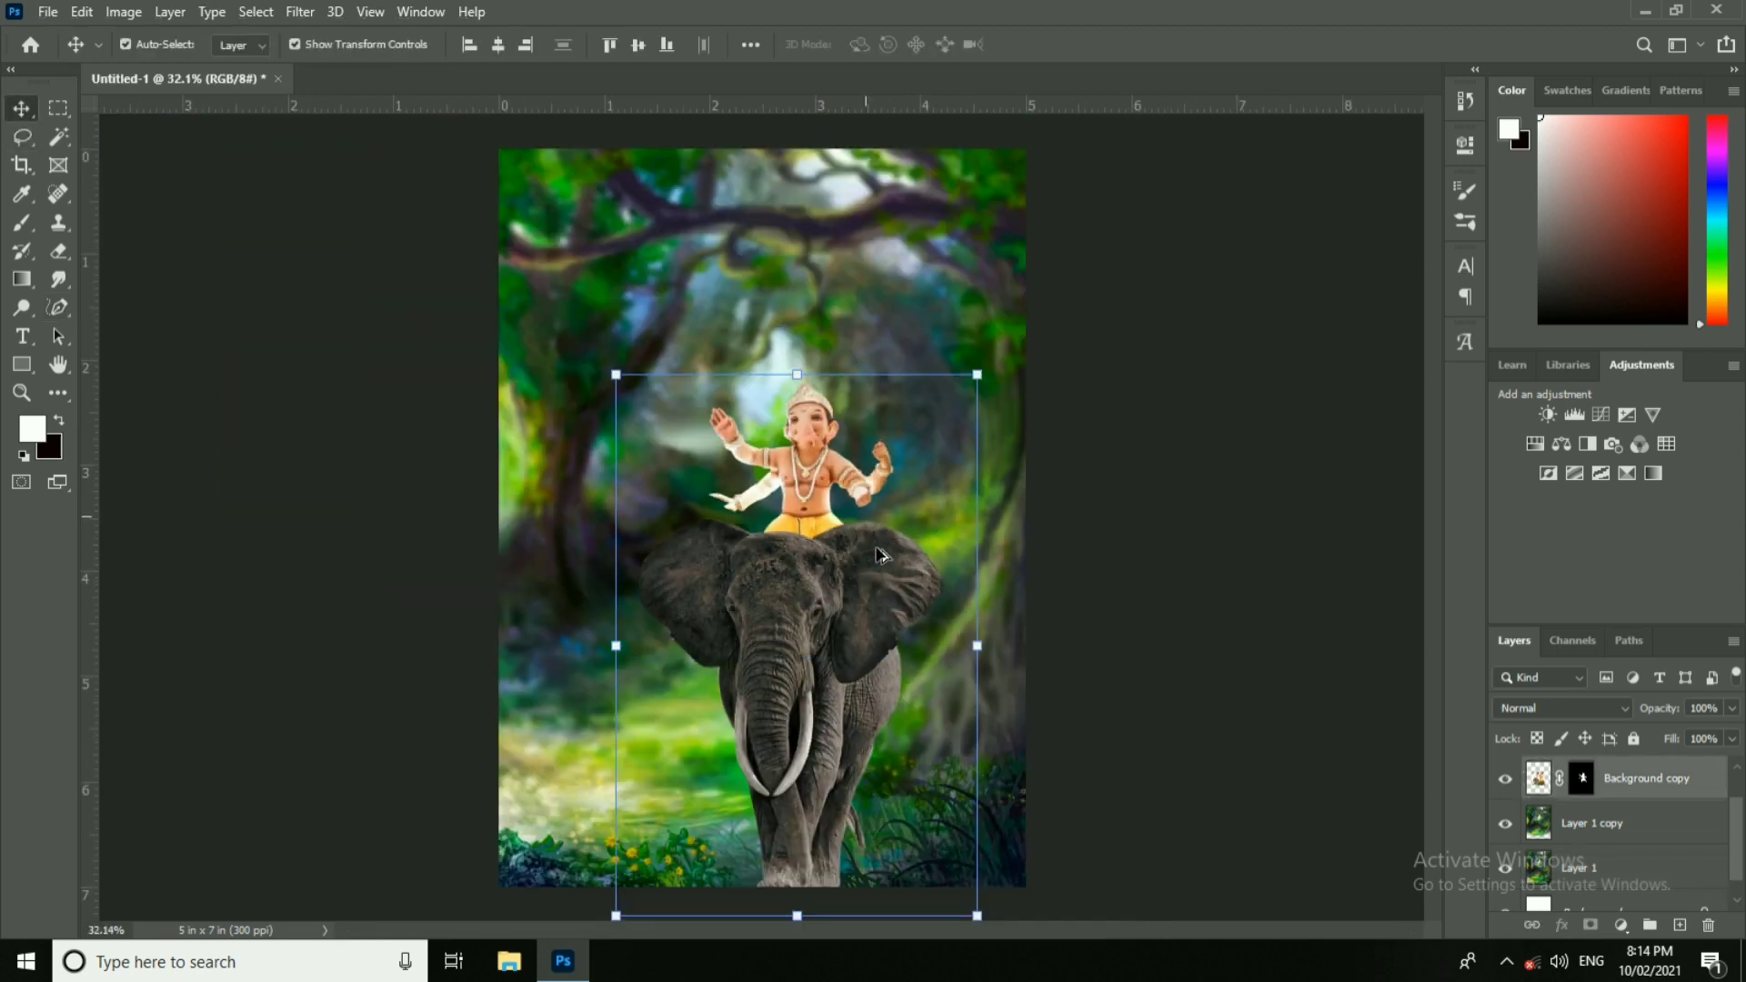
pyautogui.moveTo(877, 513); pyautogui.dragTo(878, 496)
pyautogui.moveTo(985, 368); pyautogui.dragTo(986, 348)
# Step: Adjust the elephant layer's Levels with black input 23, white input 210 and slightly brightened midtones
pyautogui.scroll(4, 864, 537)
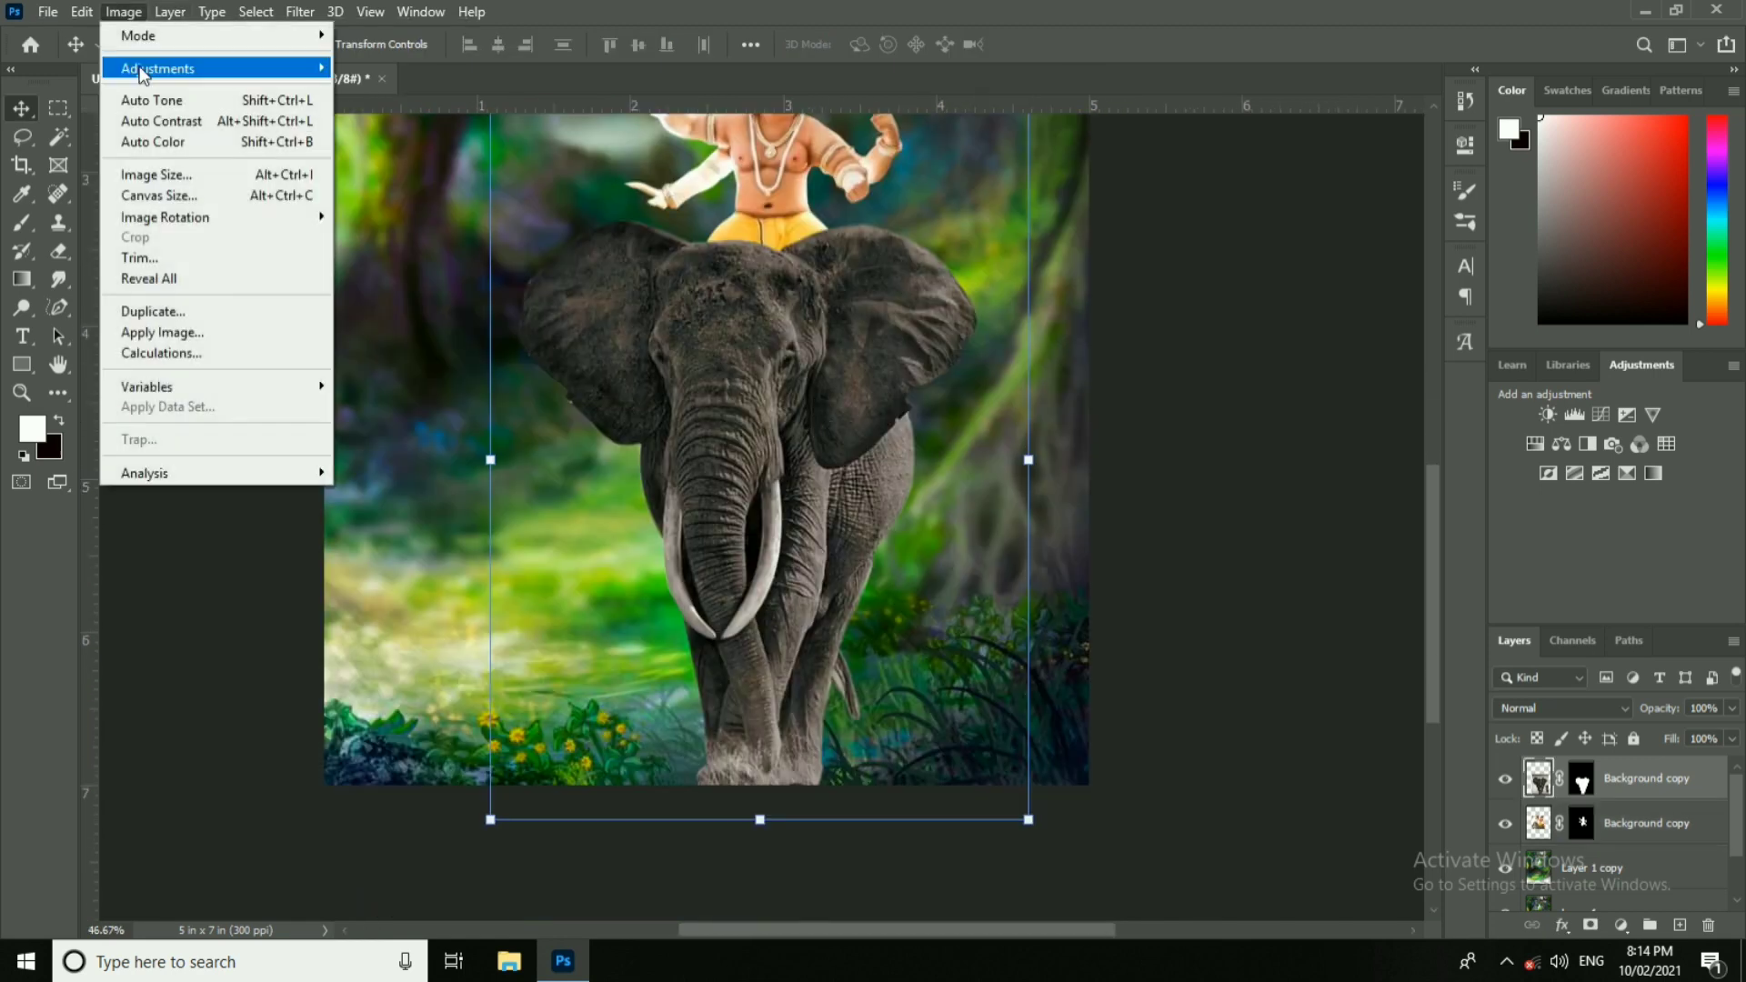
pyautogui.moveTo(142, 72)
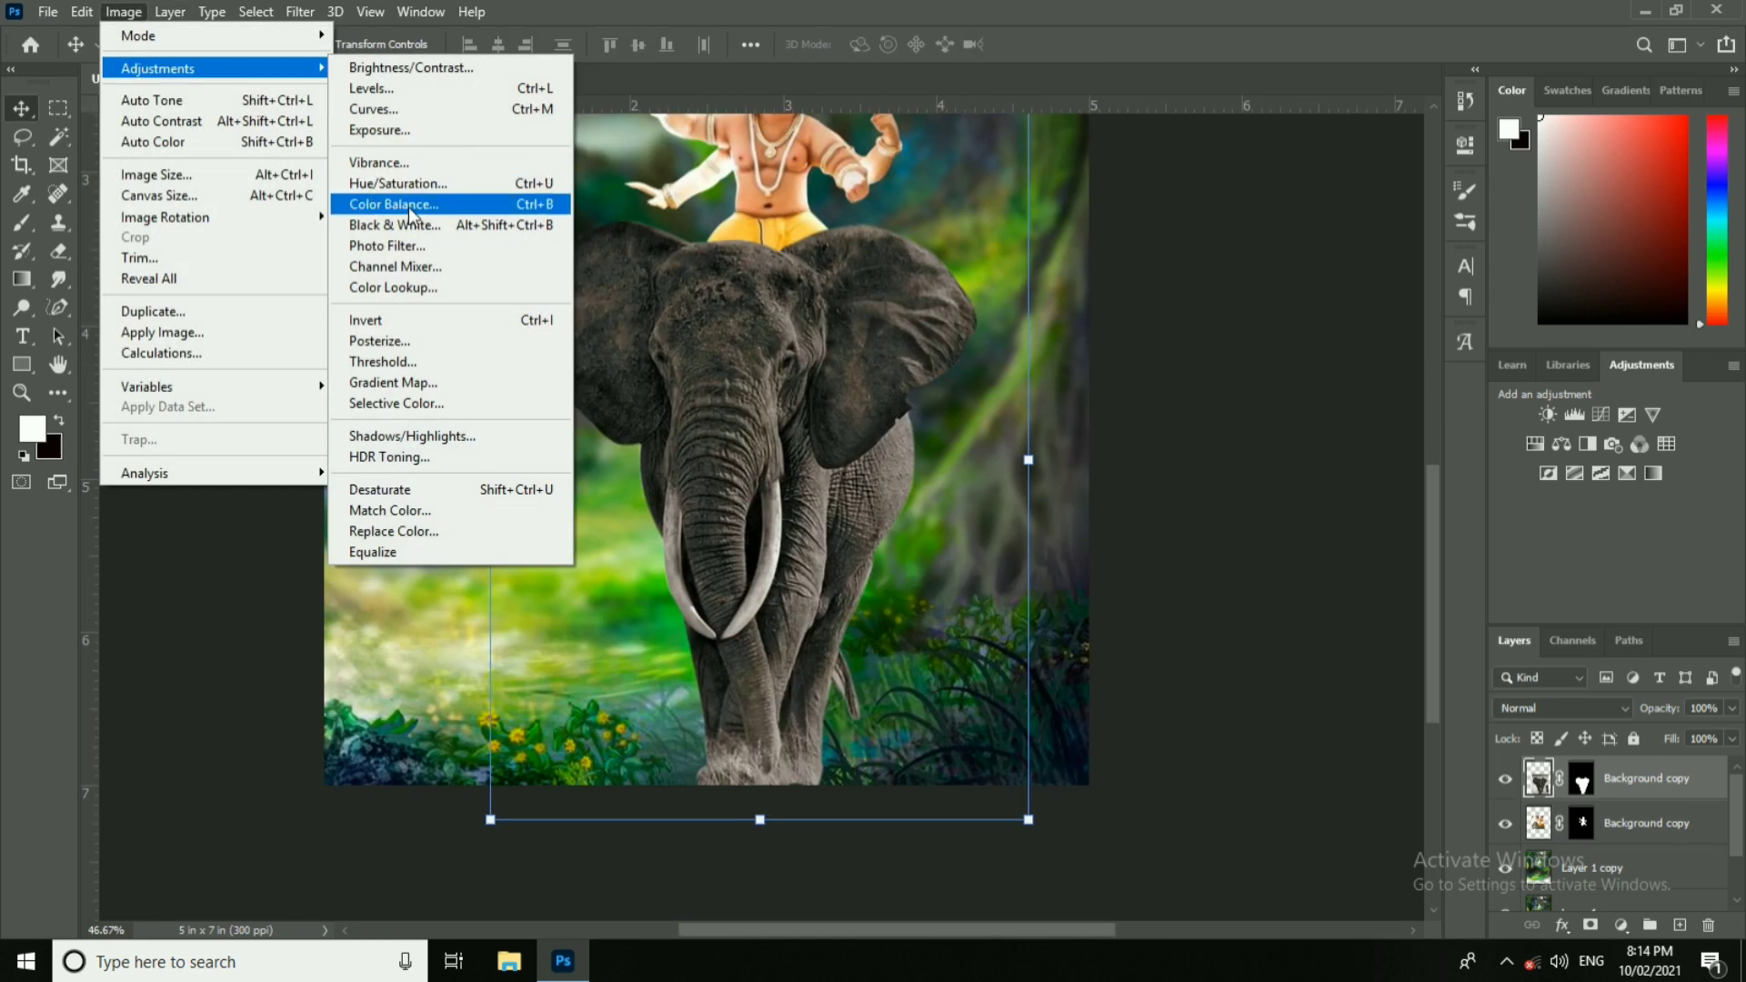
pyautogui.click(437, 130)
pyautogui.moveTo(1183, 400); pyautogui.dragTo(1202, 399)
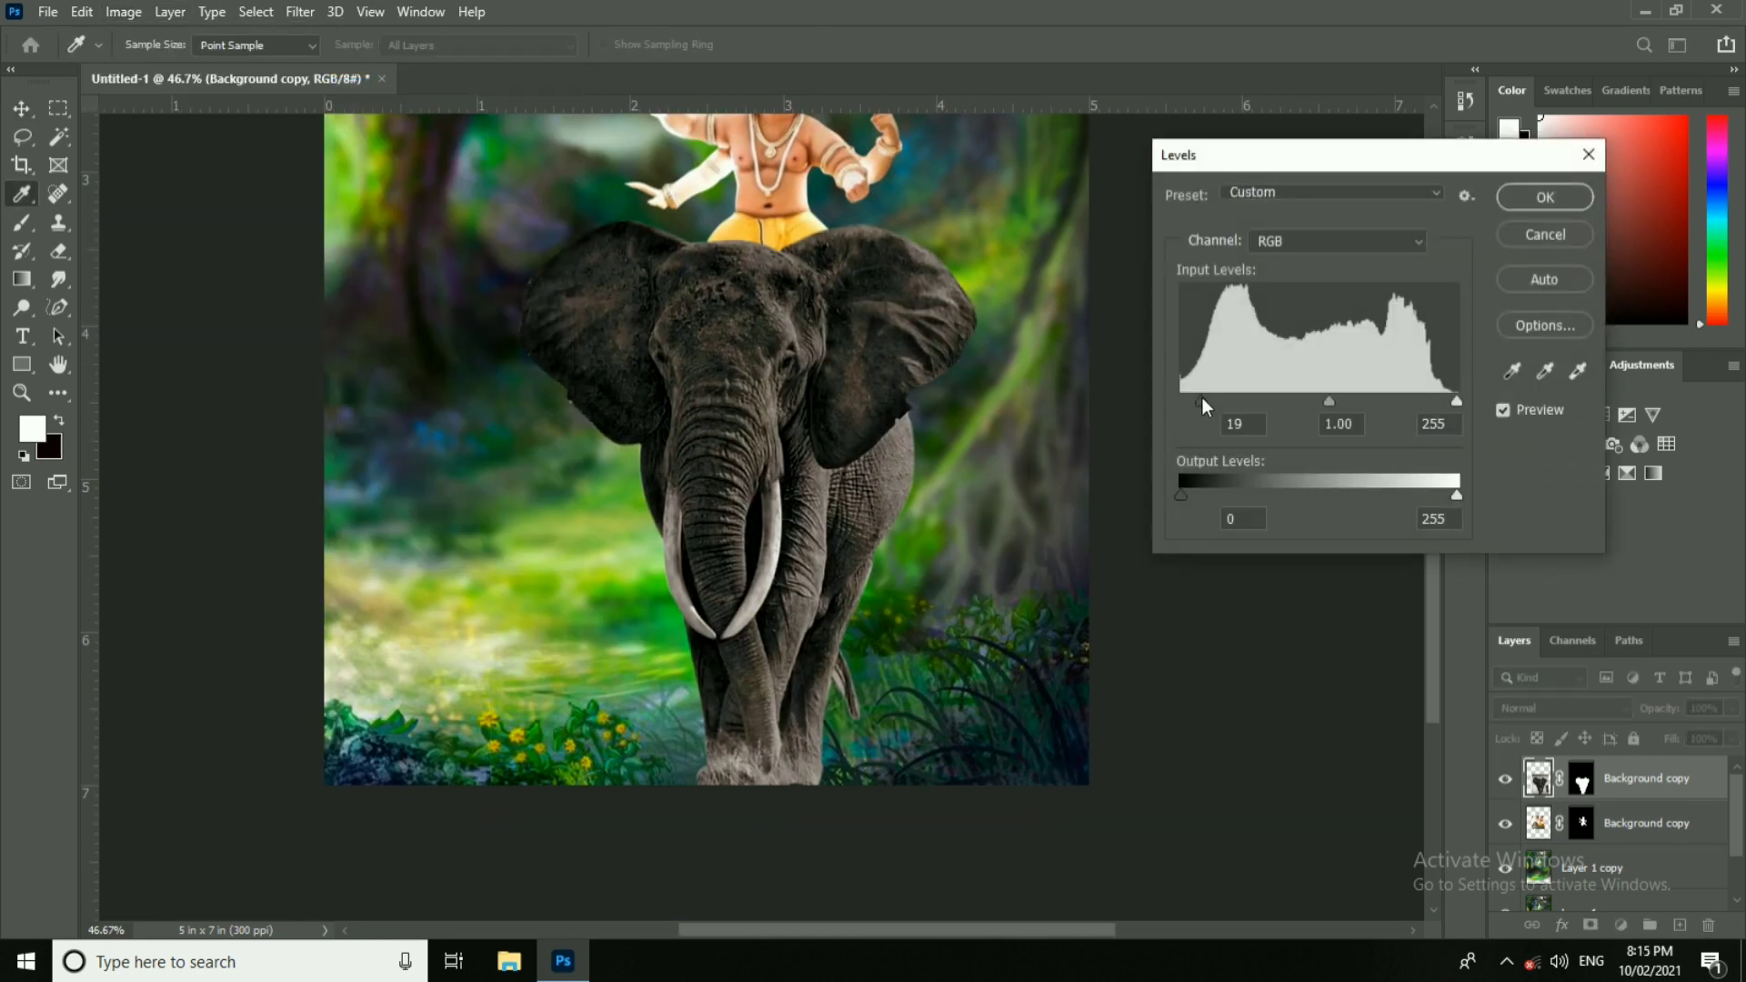
pyautogui.moveTo(1461, 402); pyautogui.dragTo(1408, 392)
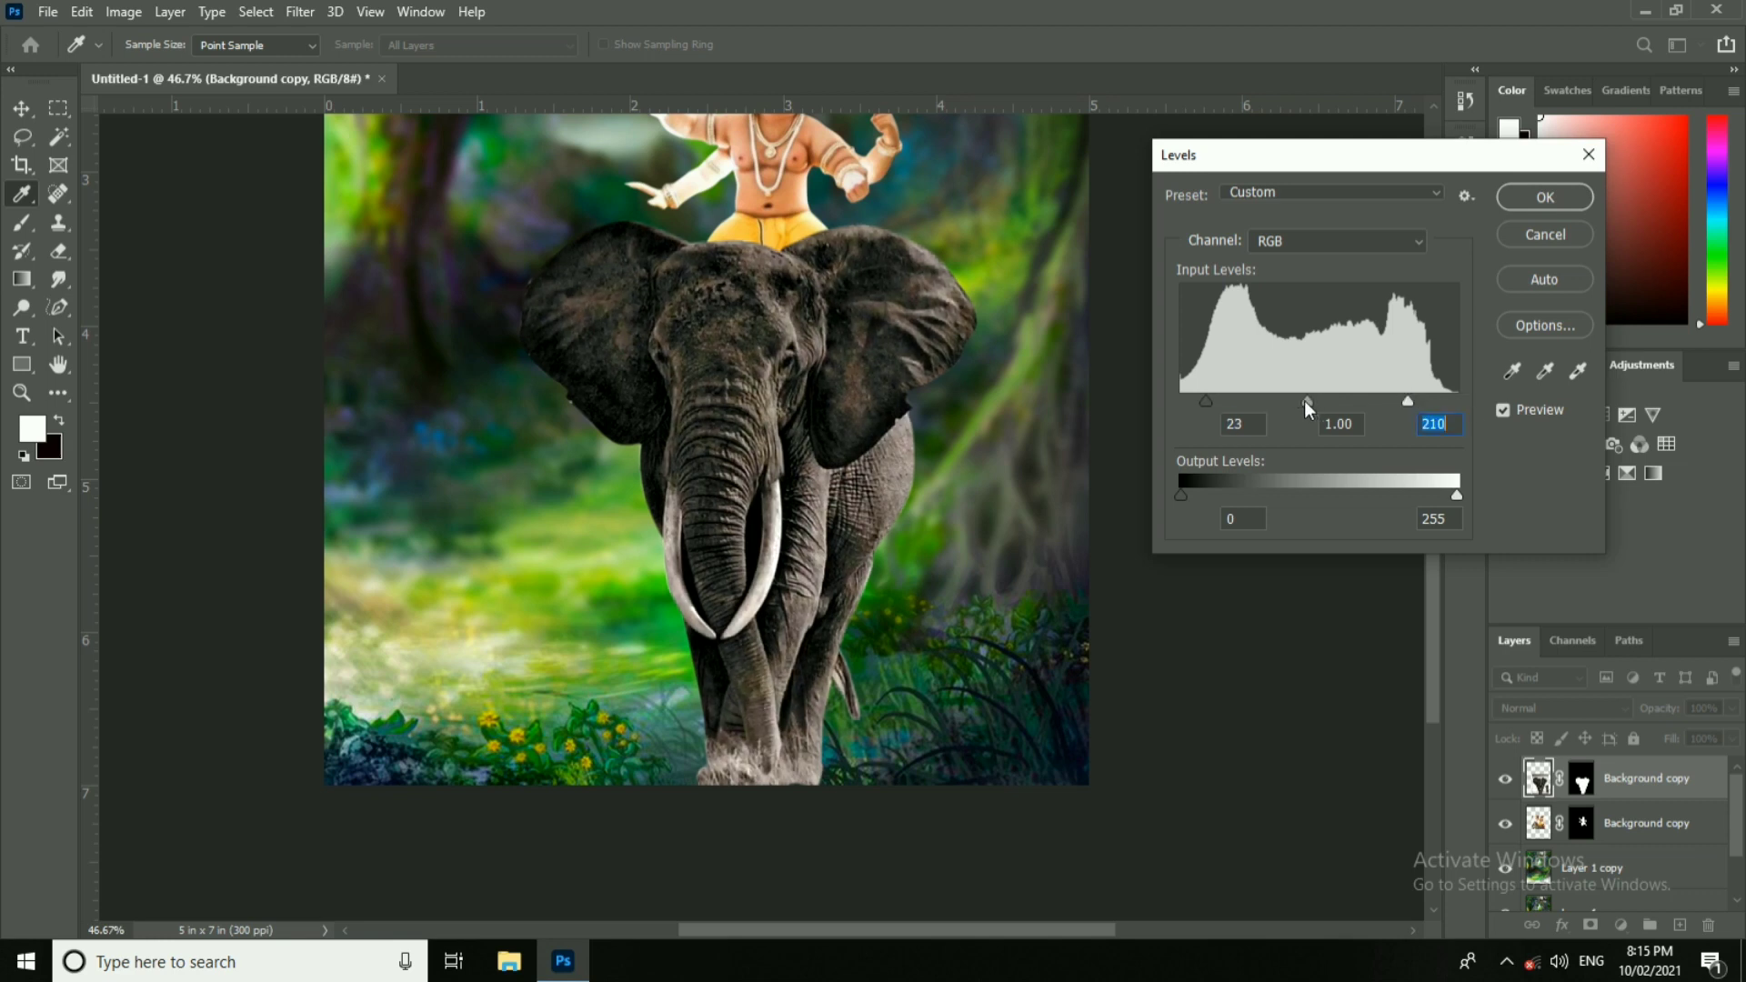
pyautogui.moveTo(1305, 401); pyautogui.dragTo(1292, 401)
pyautogui.press('Return')
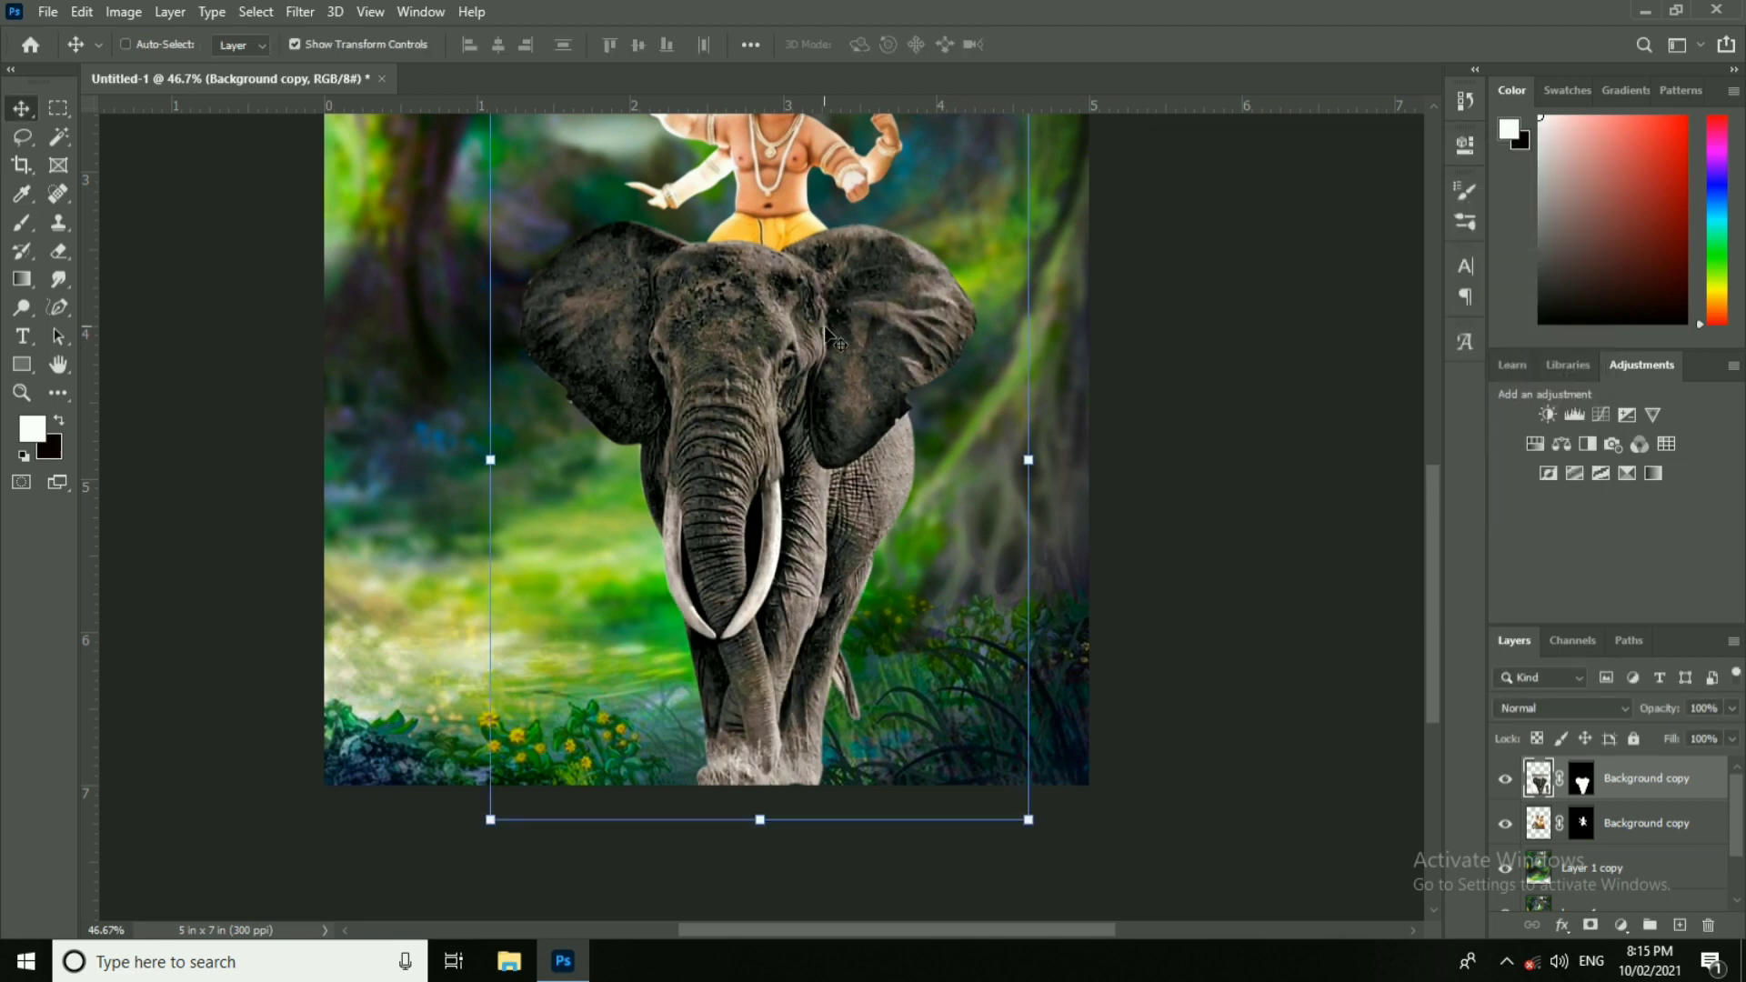
# Step: In the Camera Raw Filter, set the elephant's Contrast +19, Shadows +34, Whites -29, Blacks -47, Texture +13, Clarity -1, Dehaze +7 and Vibrance +11
pyautogui.click(320, 14)
pyautogui.click(364, 140)
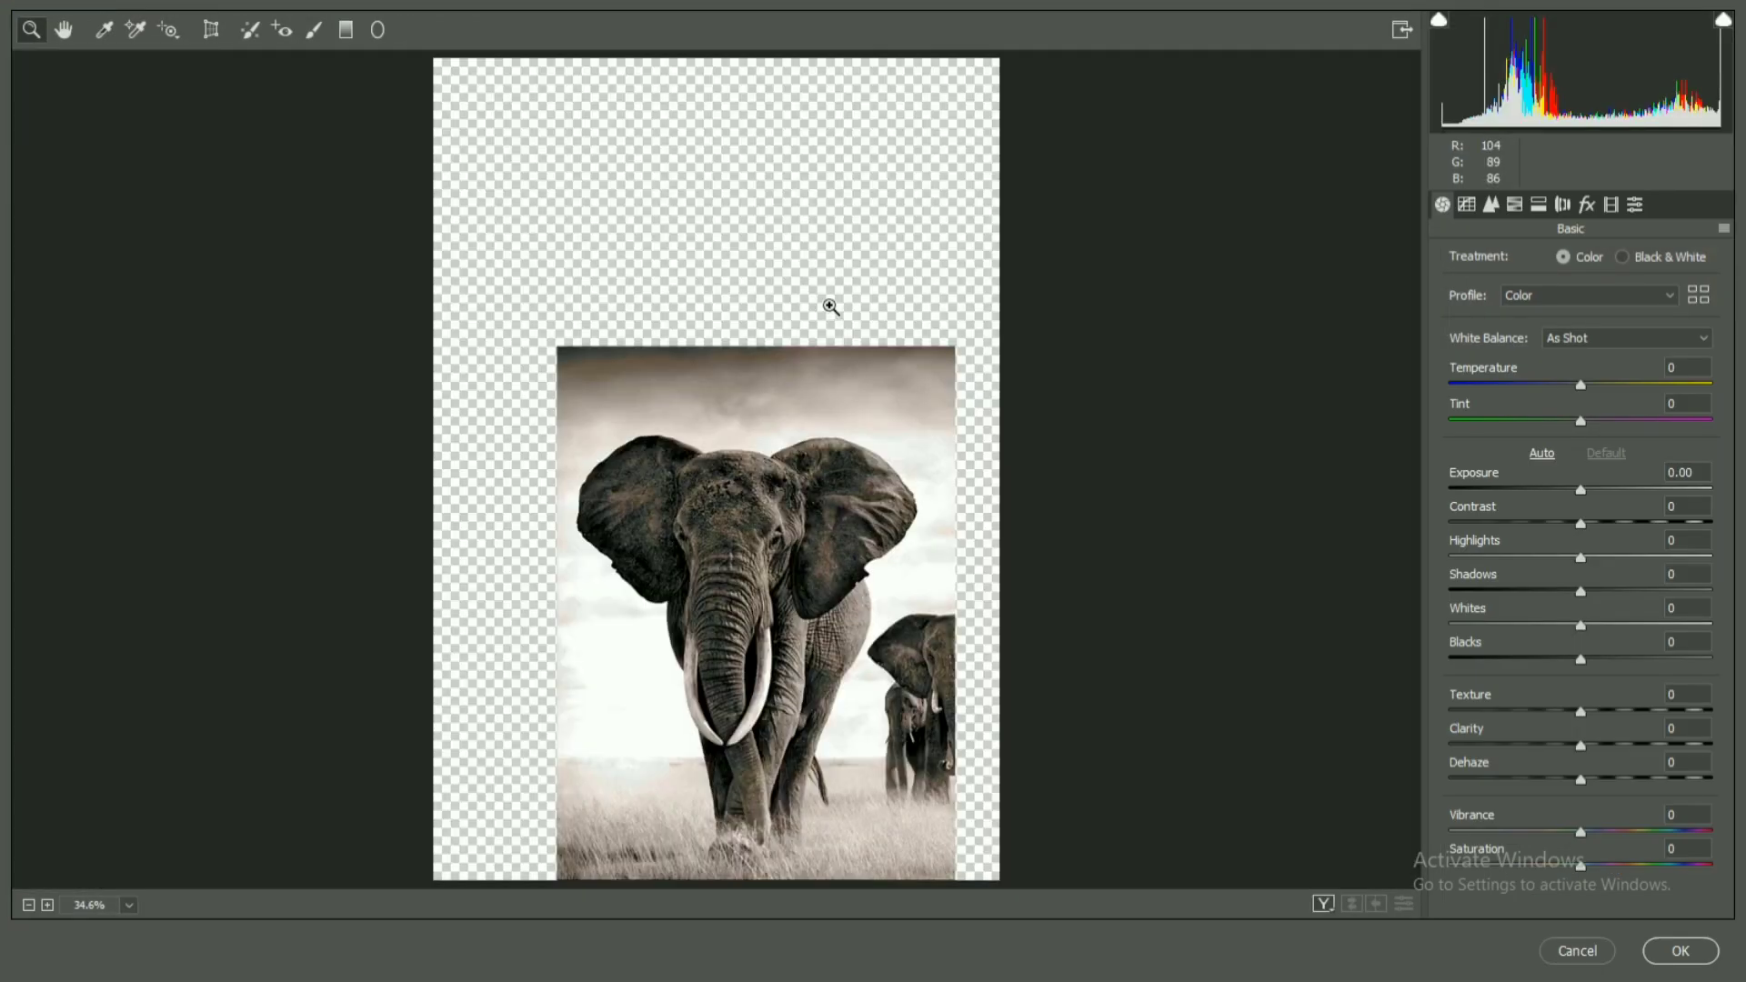
pyautogui.click(818, 564)
pyautogui.click(951, 395)
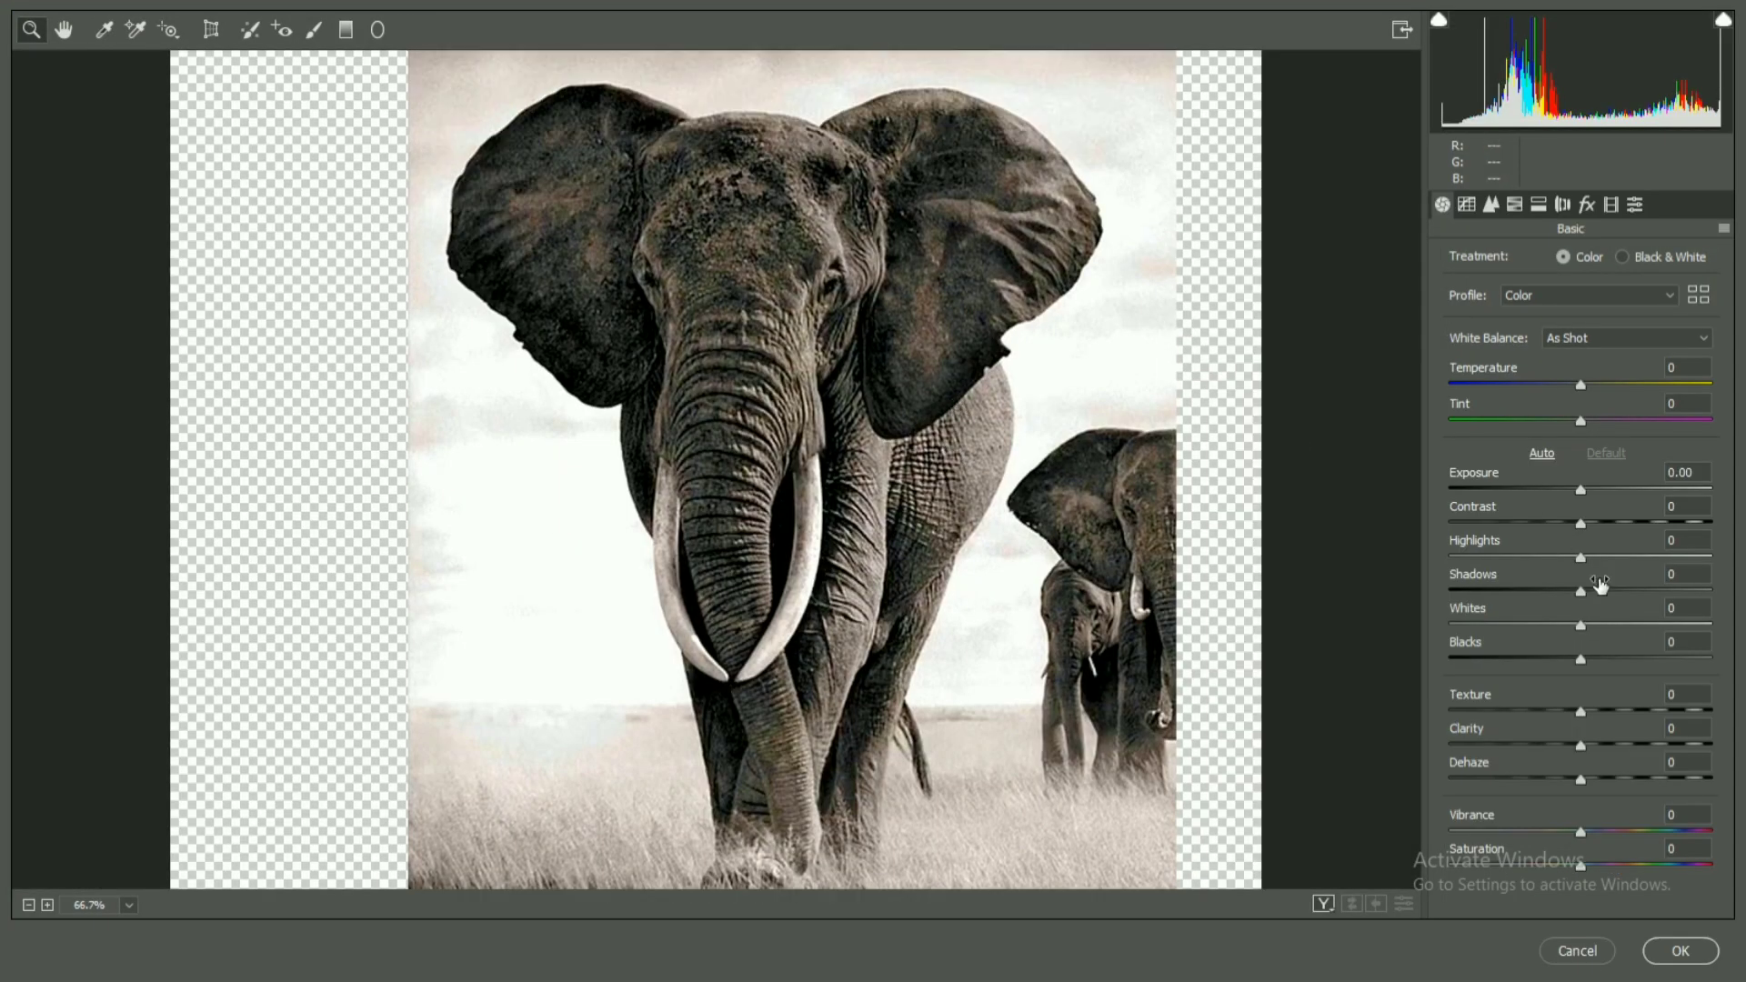
pyautogui.moveTo(1614, 526); pyautogui.dragTo(1608, 525)
pyautogui.moveTo(1580, 591); pyautogui.dragTo(1528, 744)
pyautogui.click(1583, 745)
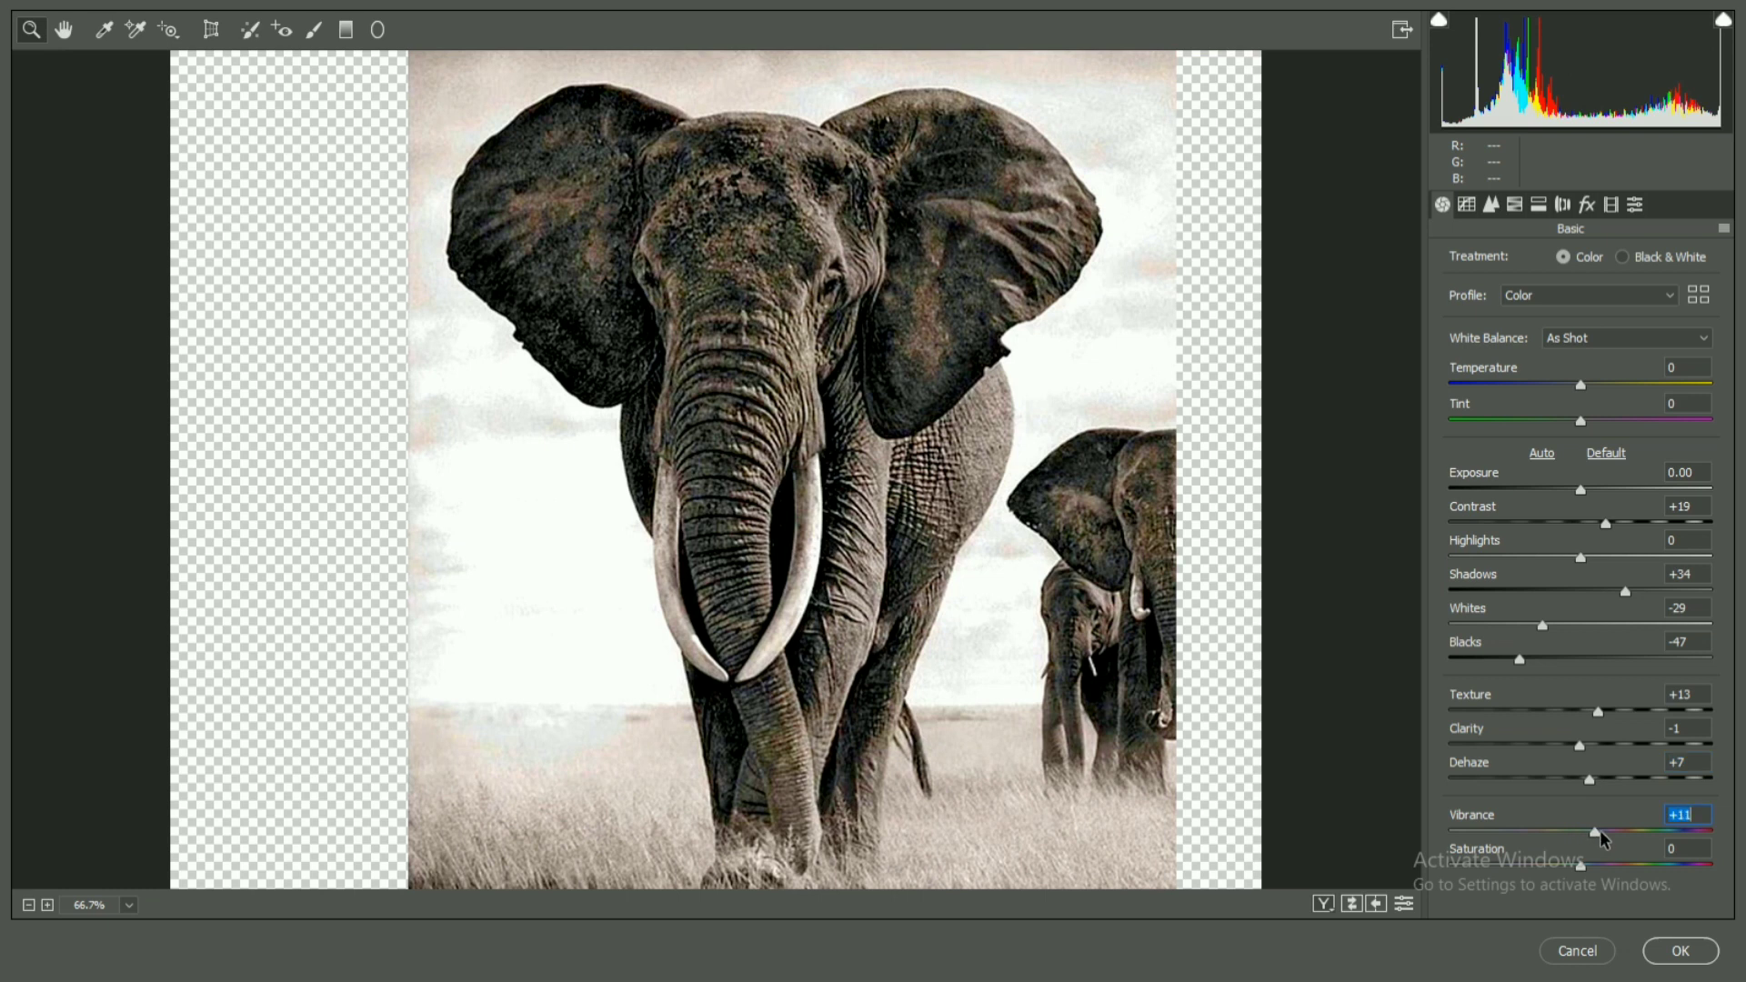
# Step: Adjust the elephant's parametric tone curve and set its Oranges saturation to +13
pyautogui.click(1467, 204)
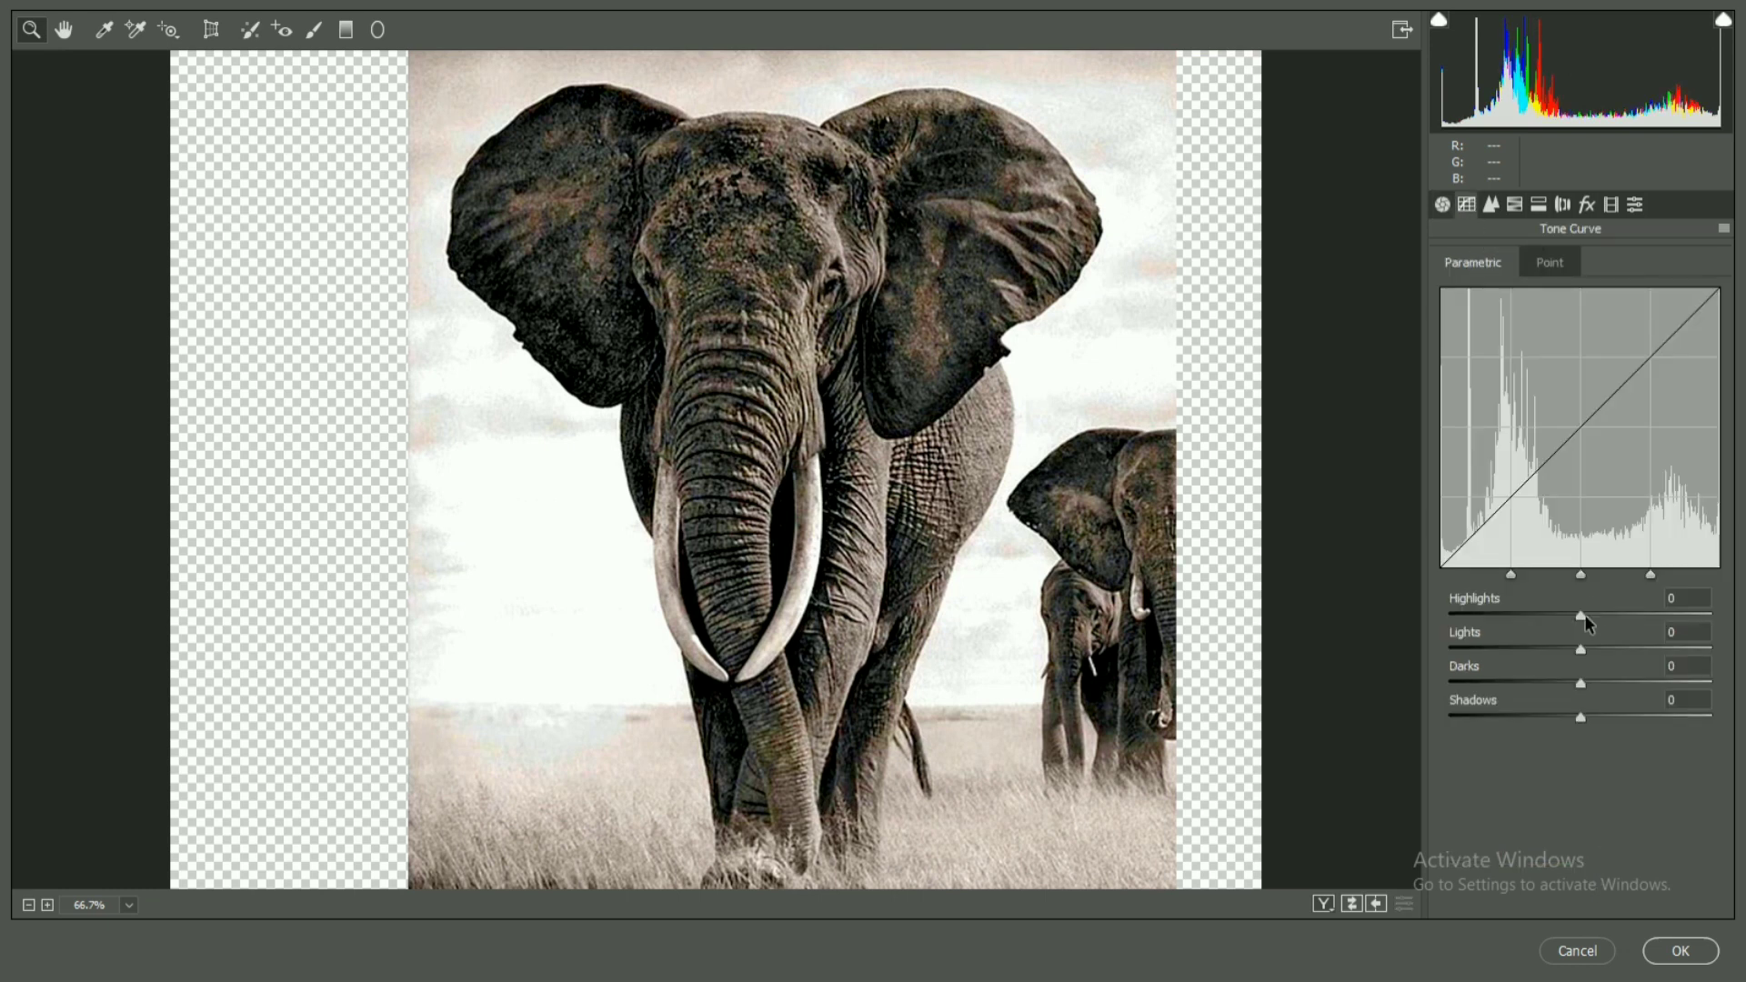
pyautogui.moveTo(1581, 650); pyautogui.dragTo(1580, 718)
pyautogui.click(1514, 203)
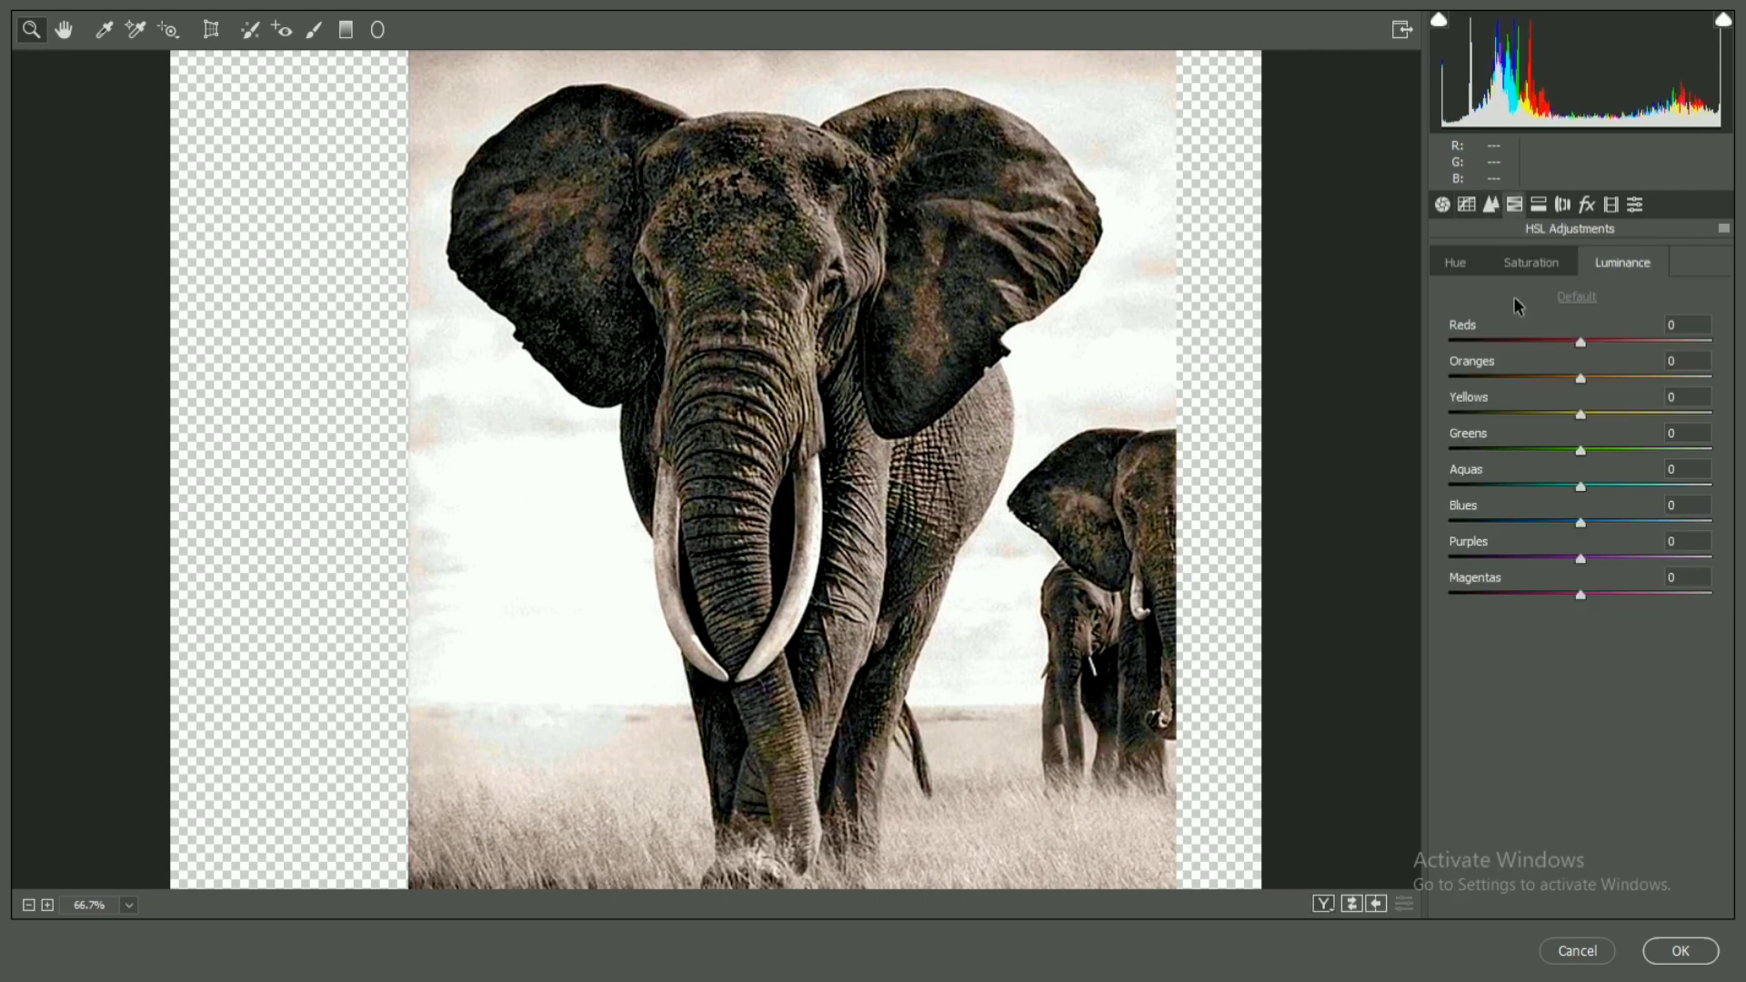
pyautogui.click(1544, 273)
pyautogui.moveTo(1597, 379); pyautogui.dragTo(1598, 378)
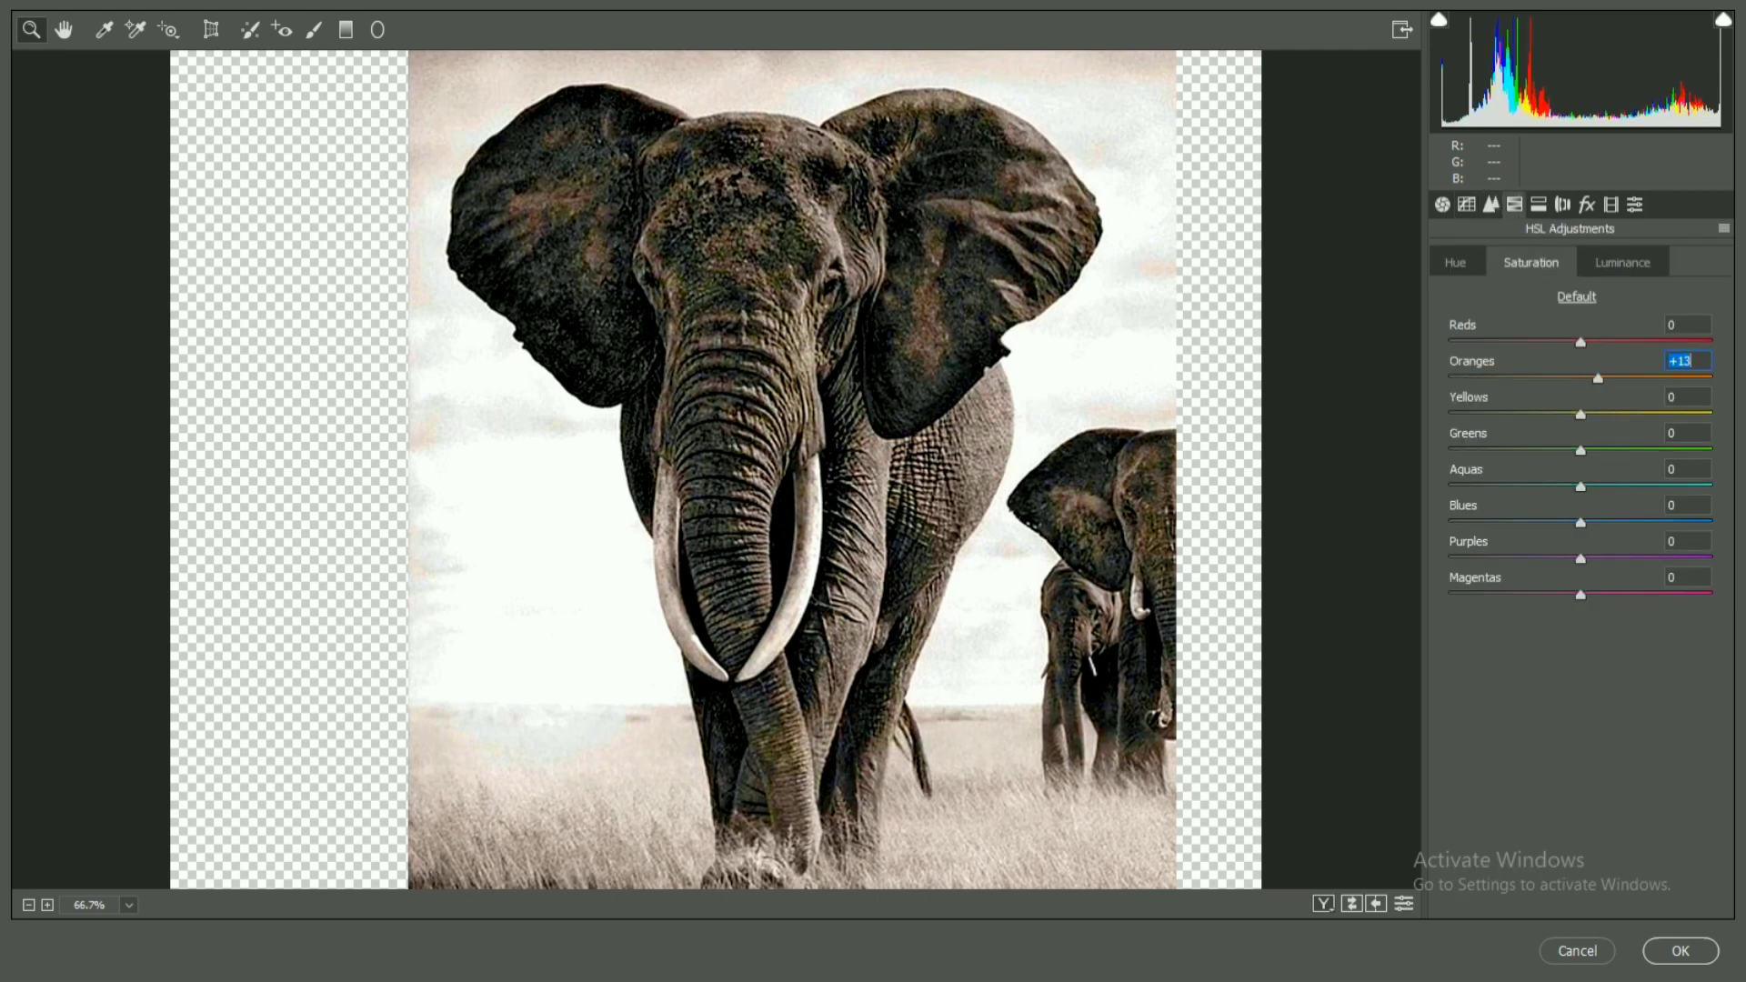
# Step: Set the elephant's luminance to -24 for Oranges and -26 for Yellows, and shift the Oranges hue to +9
pyautogui.click(1613, 264)
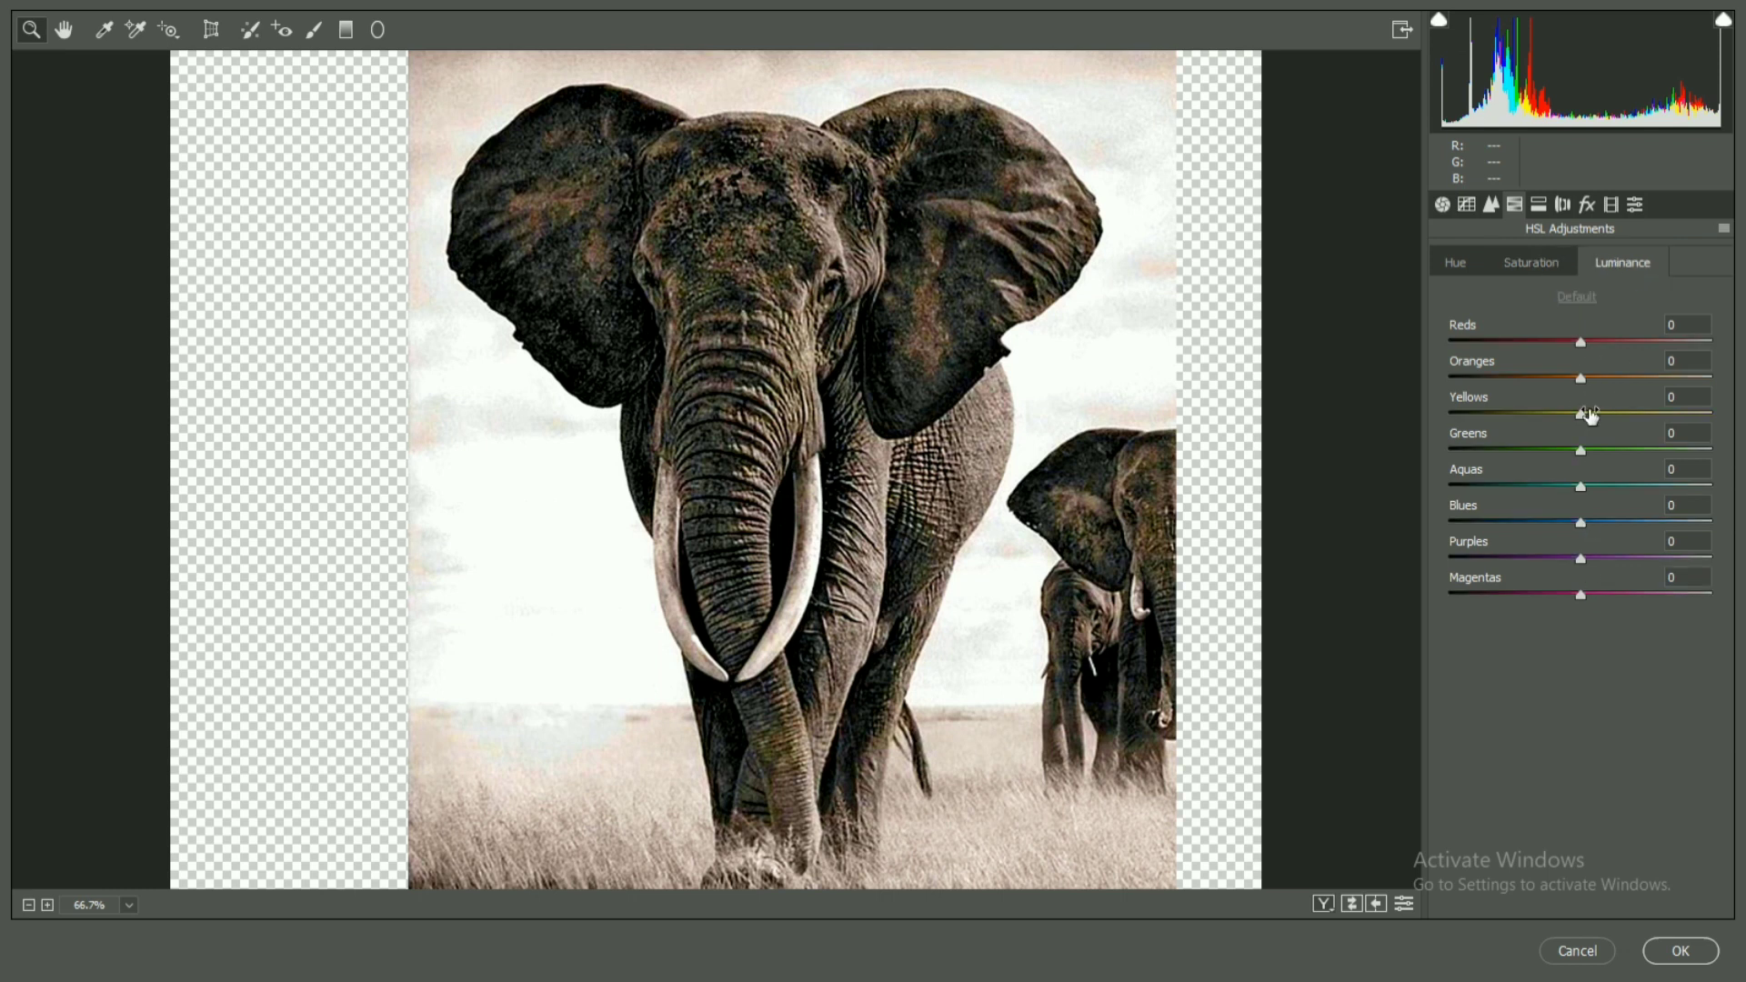
pyautogui.moveTo(1580, 379); pyautogui.dragTo(1548, 377)
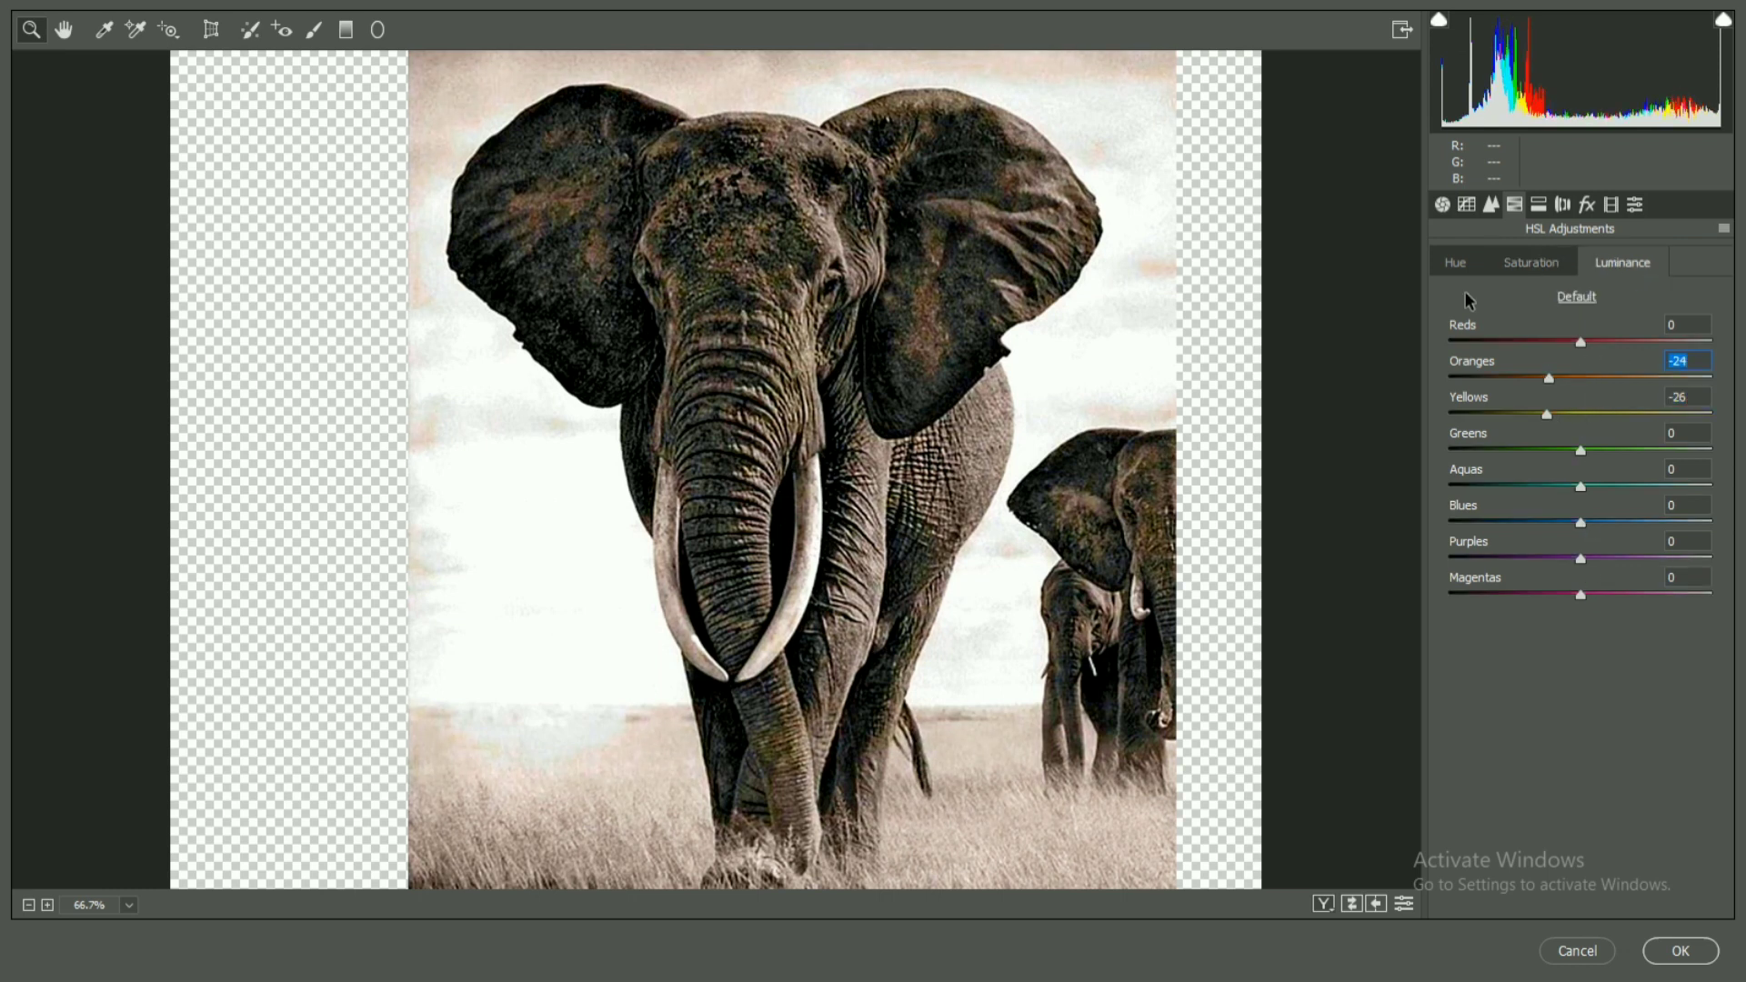
pyautogui.click(1457, 264)
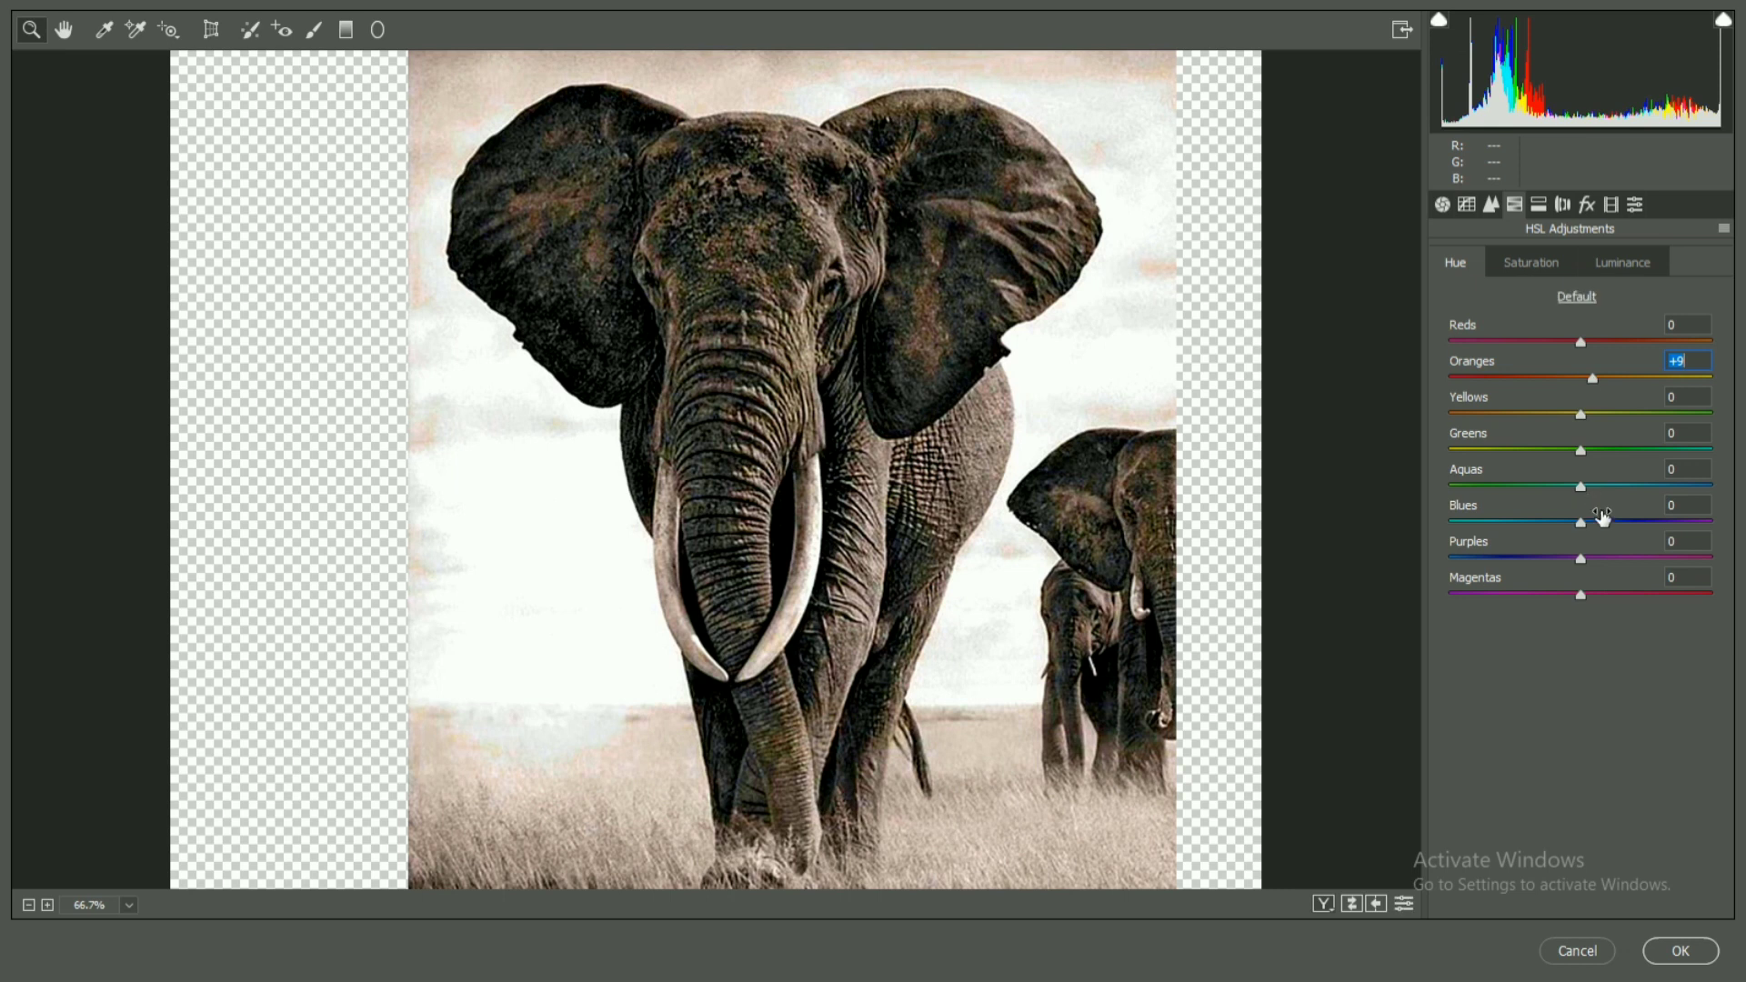
# Step: Set the elephant's Reds saturation to +21, lower the Reds luminance, and apply the Camera Raw adjustments
pyautogui.click(1531, 263)
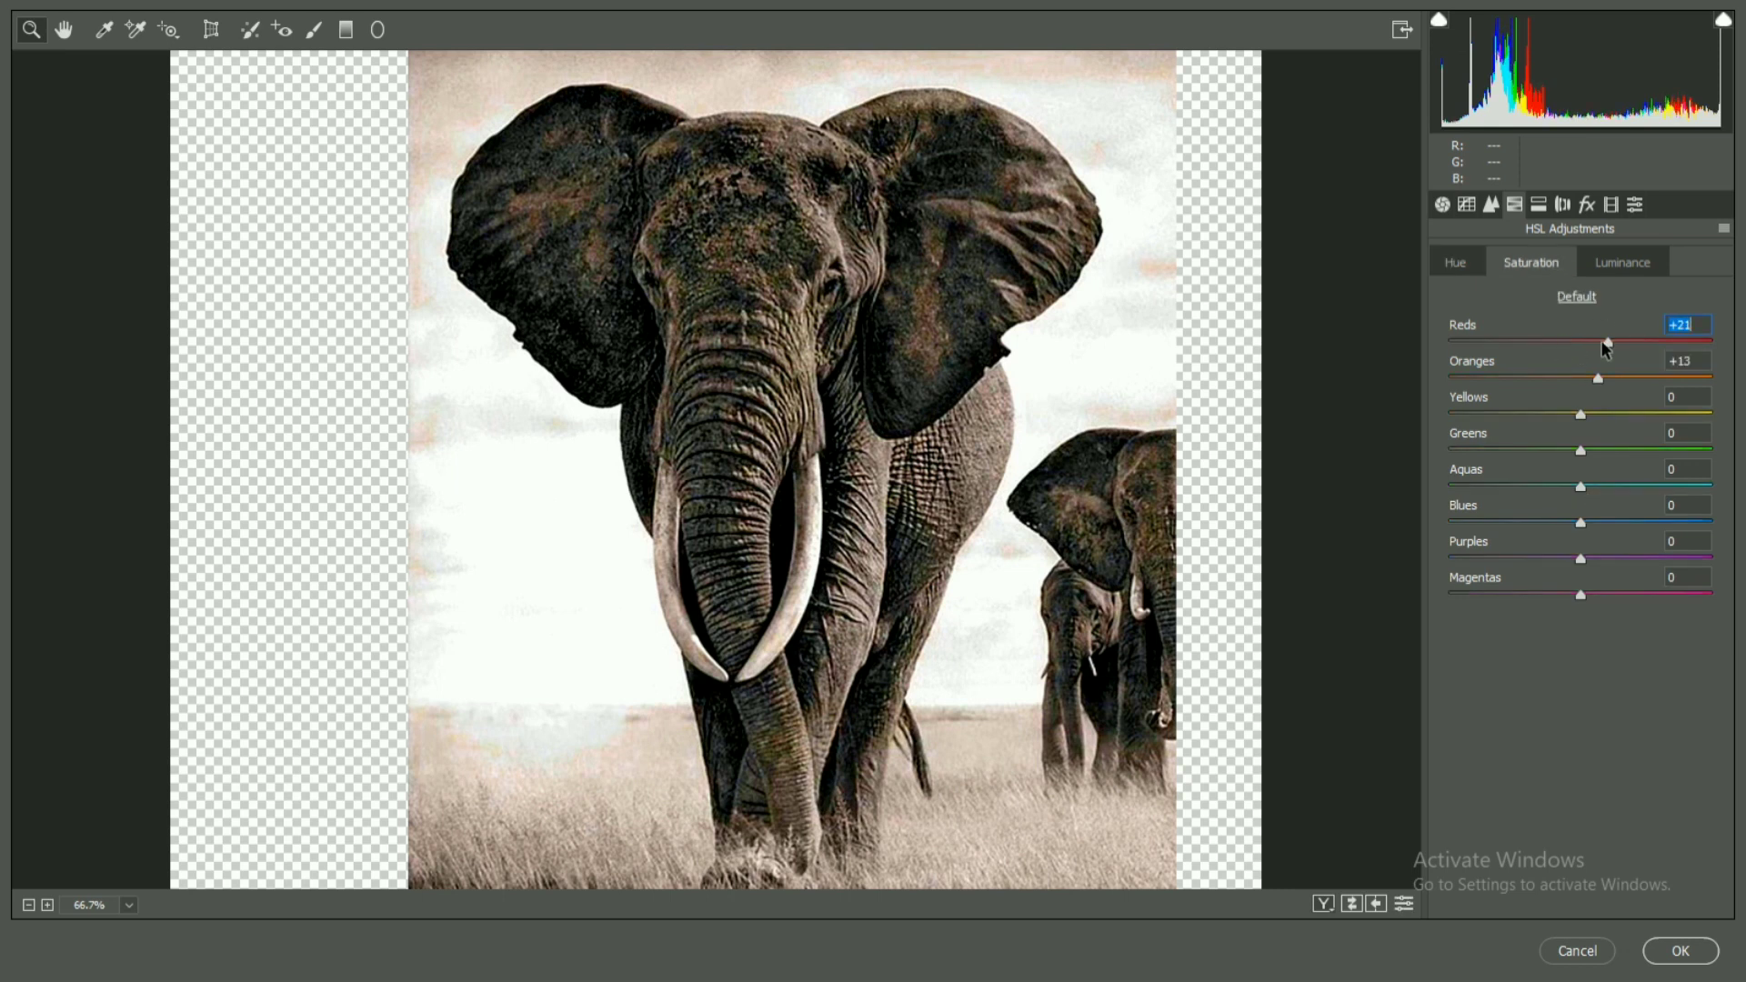
pyautogui.click(1593, 266)
pyautogui.moveTo(1581, 340); pyautogui.dragTo(1546, 376)
pyautogui.click(1587, 204)
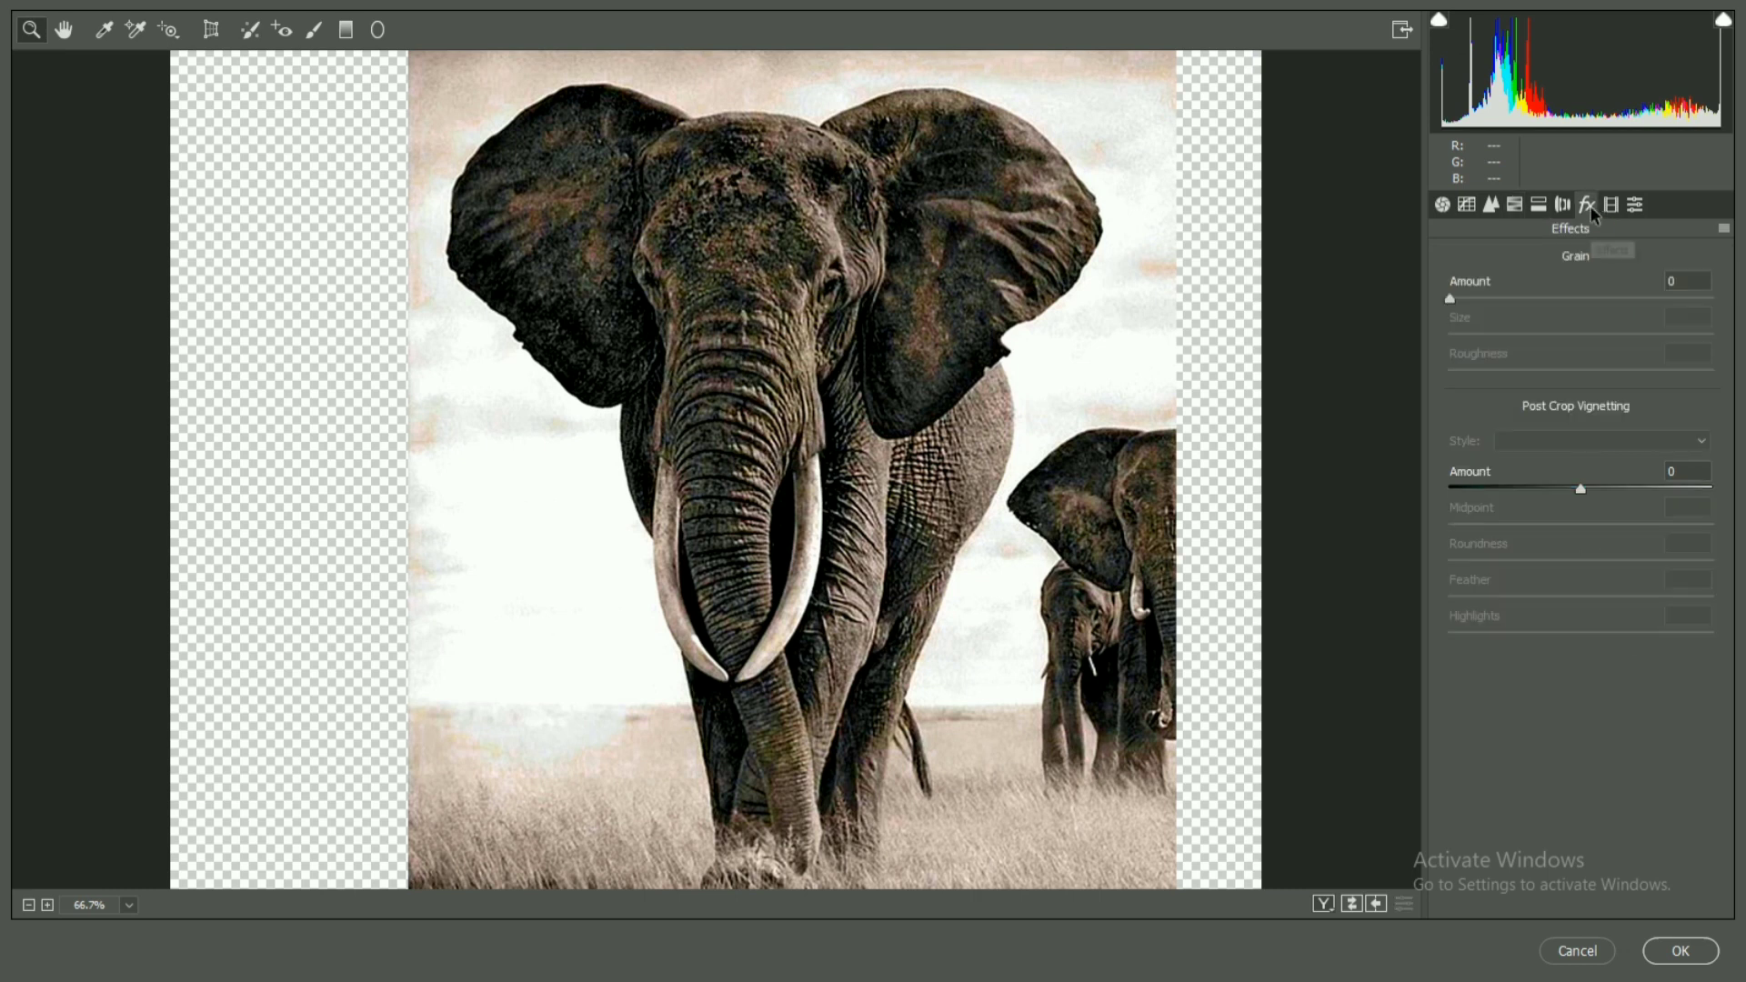
pyautogui.click(1611, 204)
pyautogui.click(1681, 950)
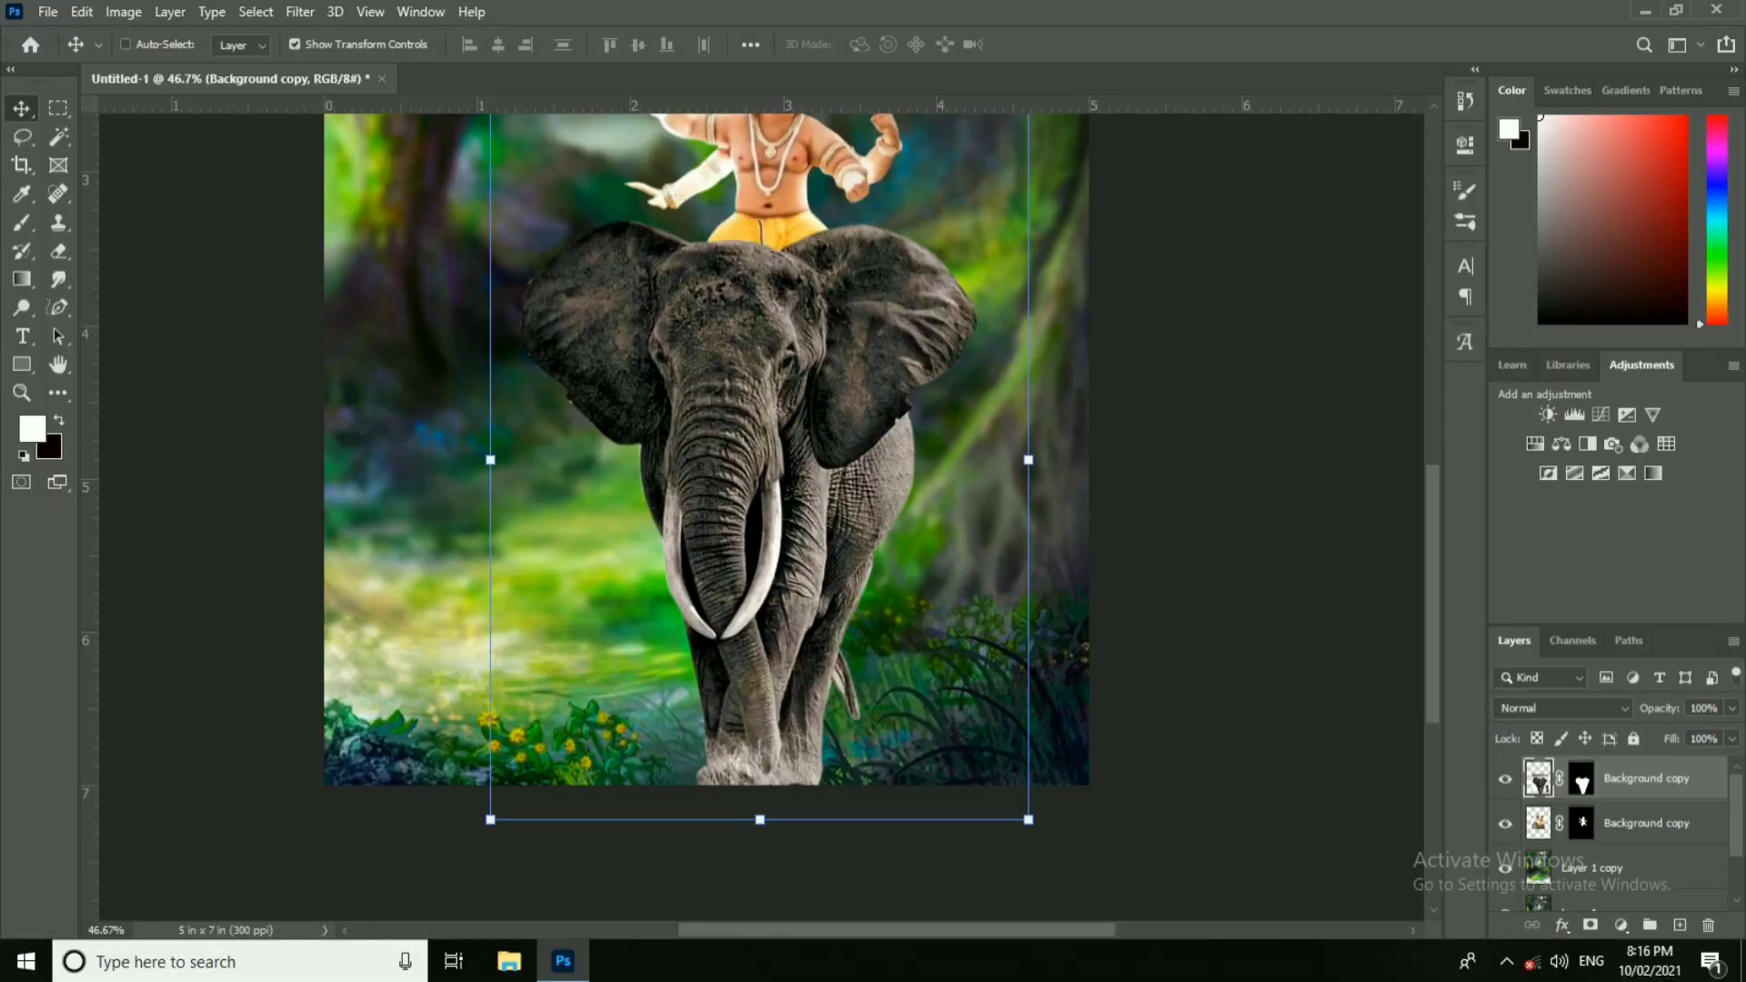
# Step: Raise the elephant layer's saturation slightly with a Hue/Saturation adjustment
pyautogui.click(123, 12)
pyautogui.moveTo(160, 69)
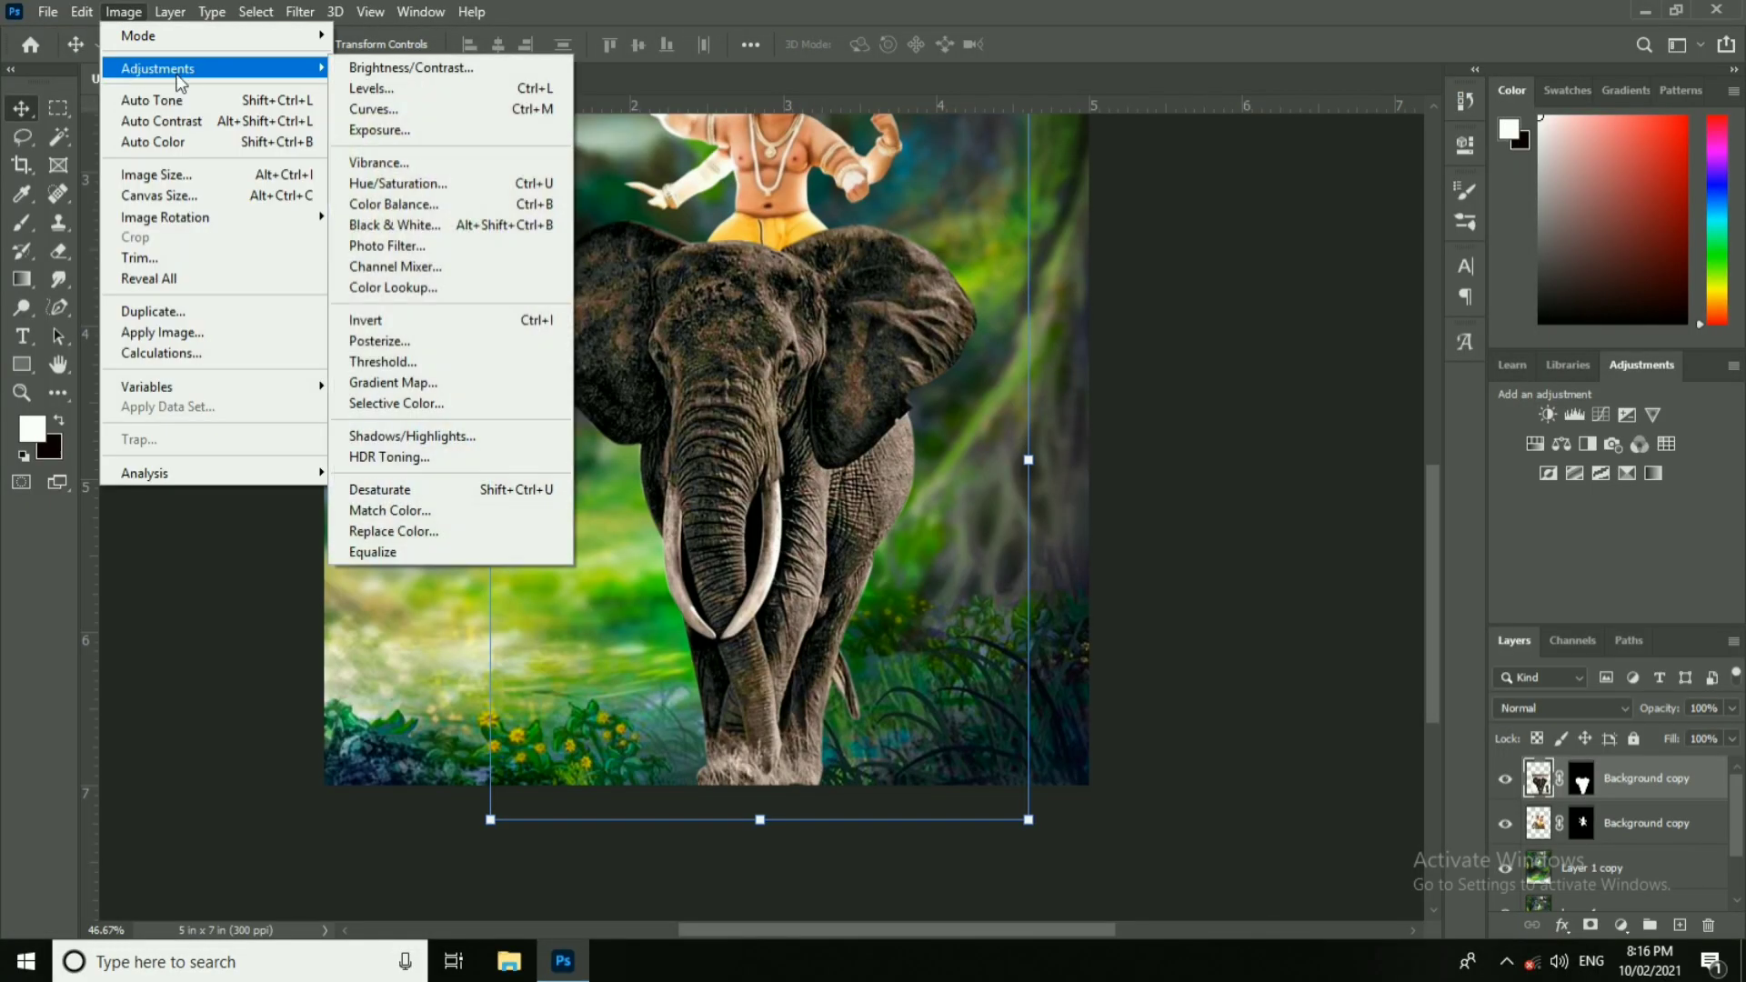
pyautogui.click(398, 183)
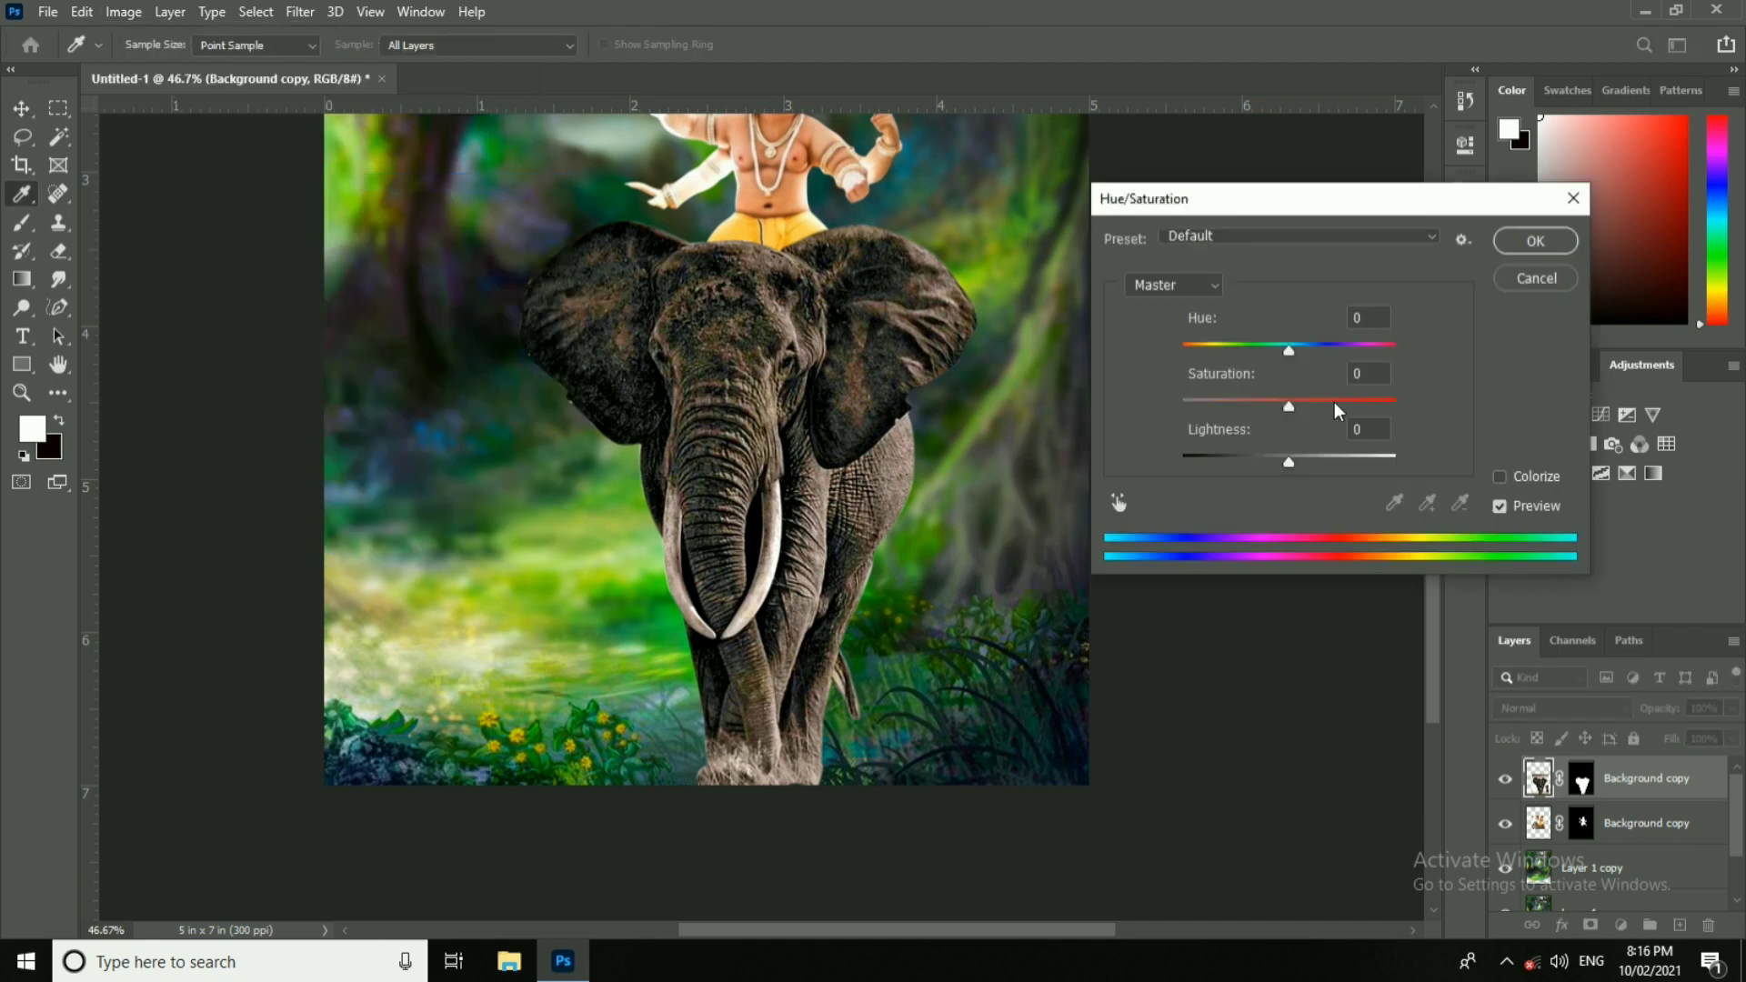
pyautogui.moveTo(1335, 402); pyautogui.dragTo(1313, 400)
pyautogui.click(1536, 241)
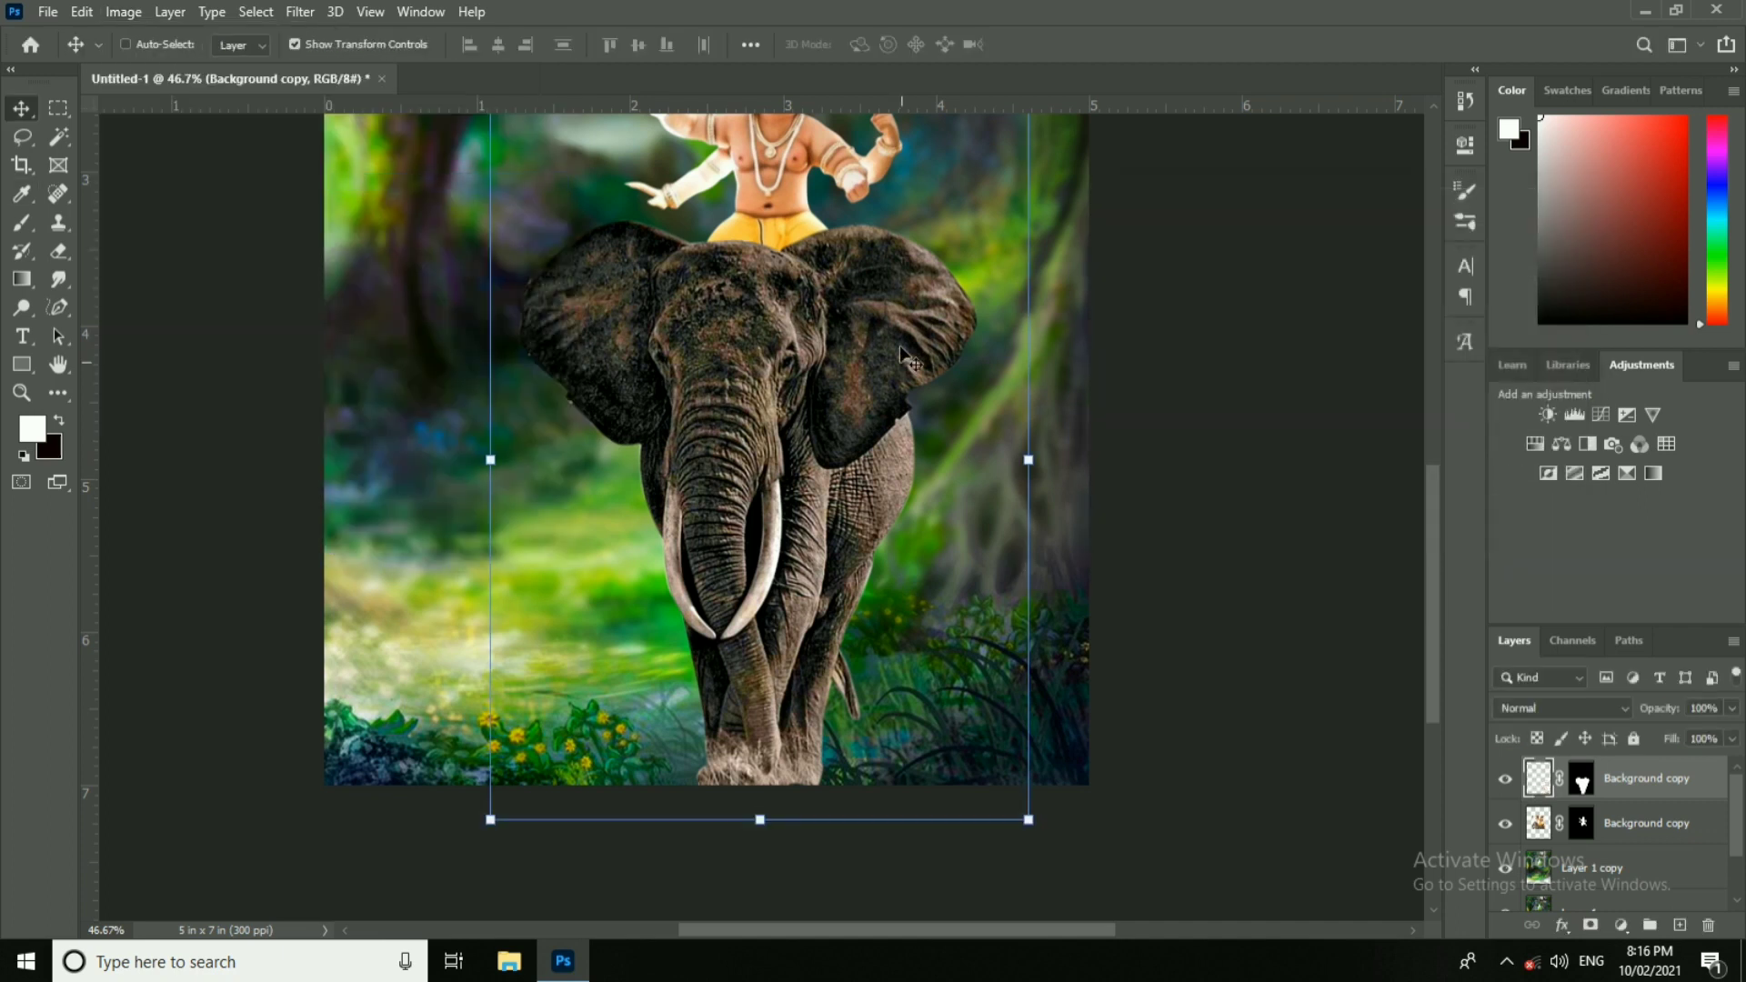
# Step: Raise the elephant layer's brightness to 23 with a Brightness/Contrast adjustment
pyautogui.click(138, 12)
pyautogui.moveTo(136, 67)
pyautogui.click(436, 66)
pyautogui.moveTo(801, 227); pyautogui.dragTo(1086, 235)
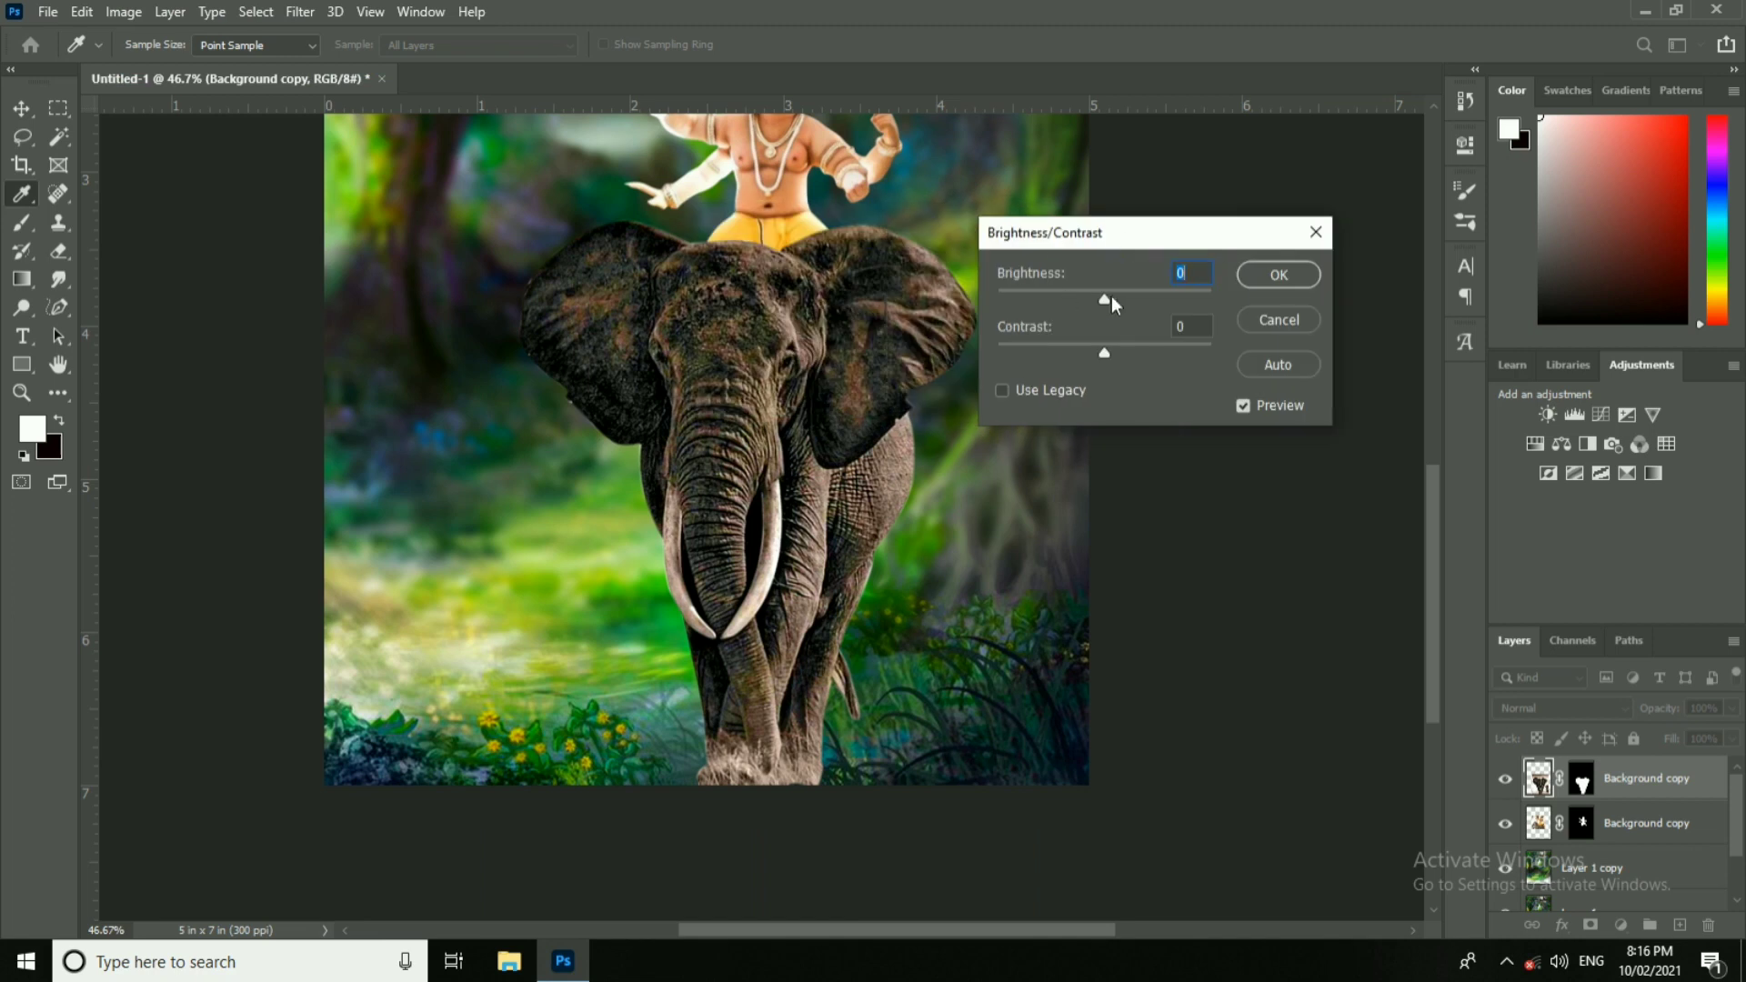
pyautogui.moveTo(1111, 297); pyautogui.dragTo(1122, 298)
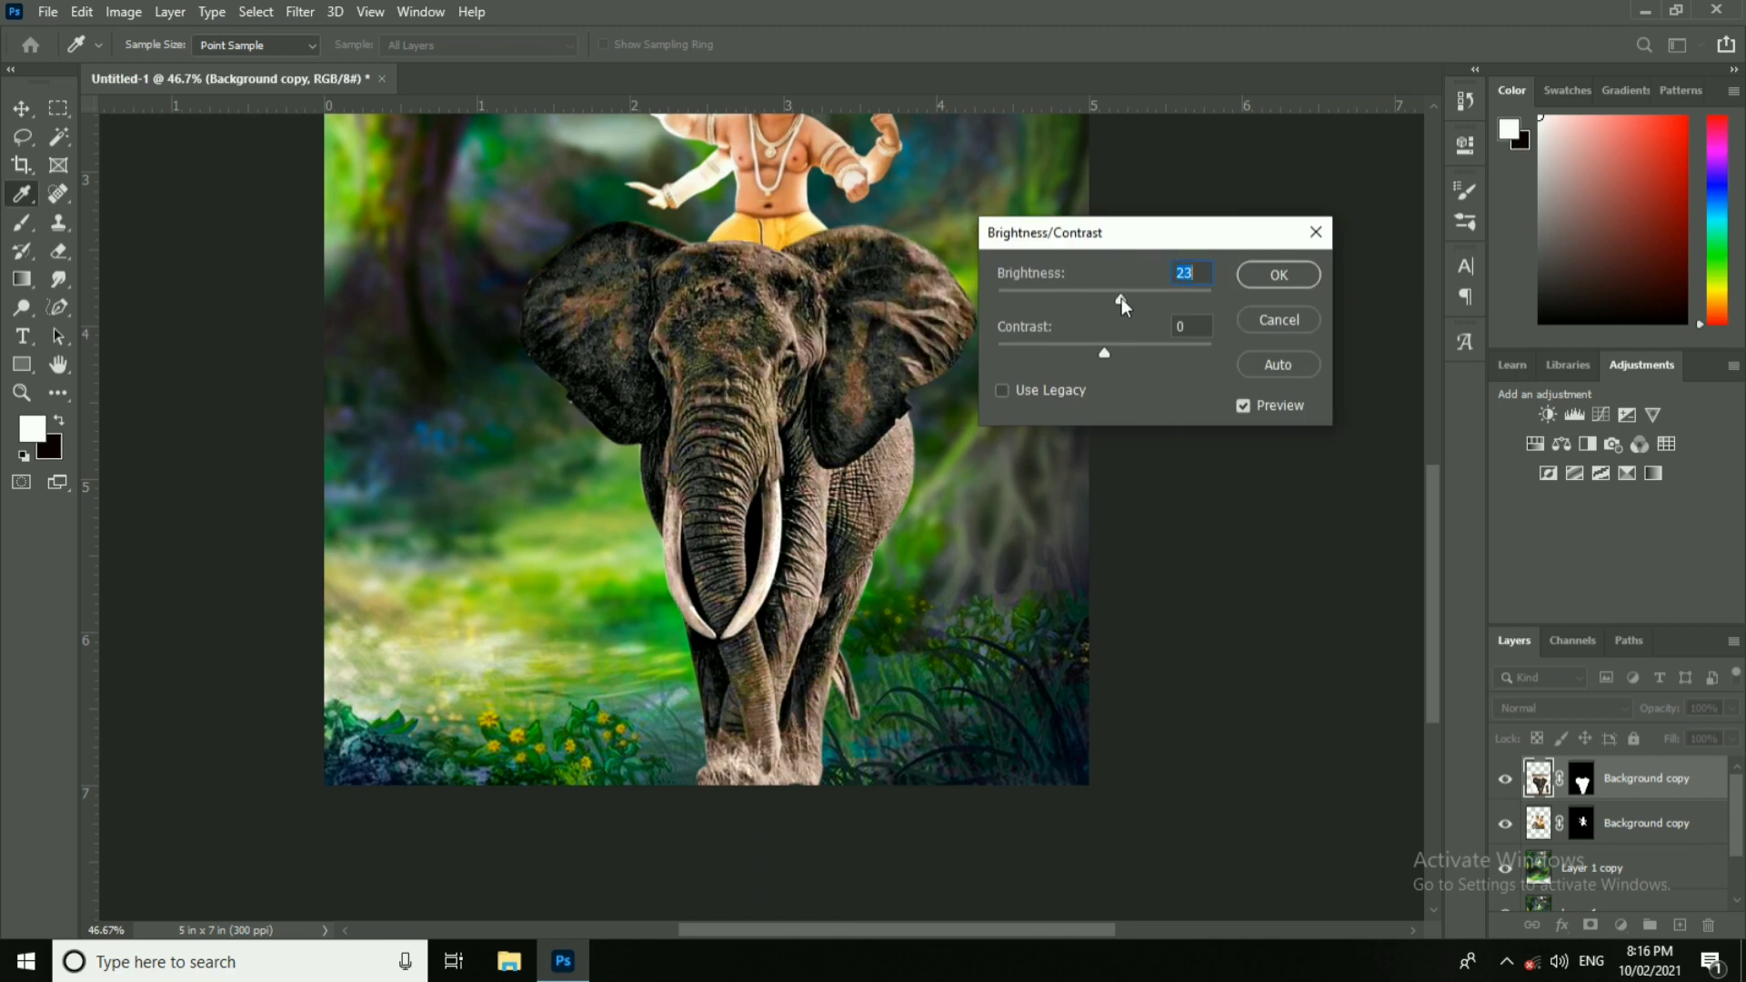
pyautogui.press('Return')
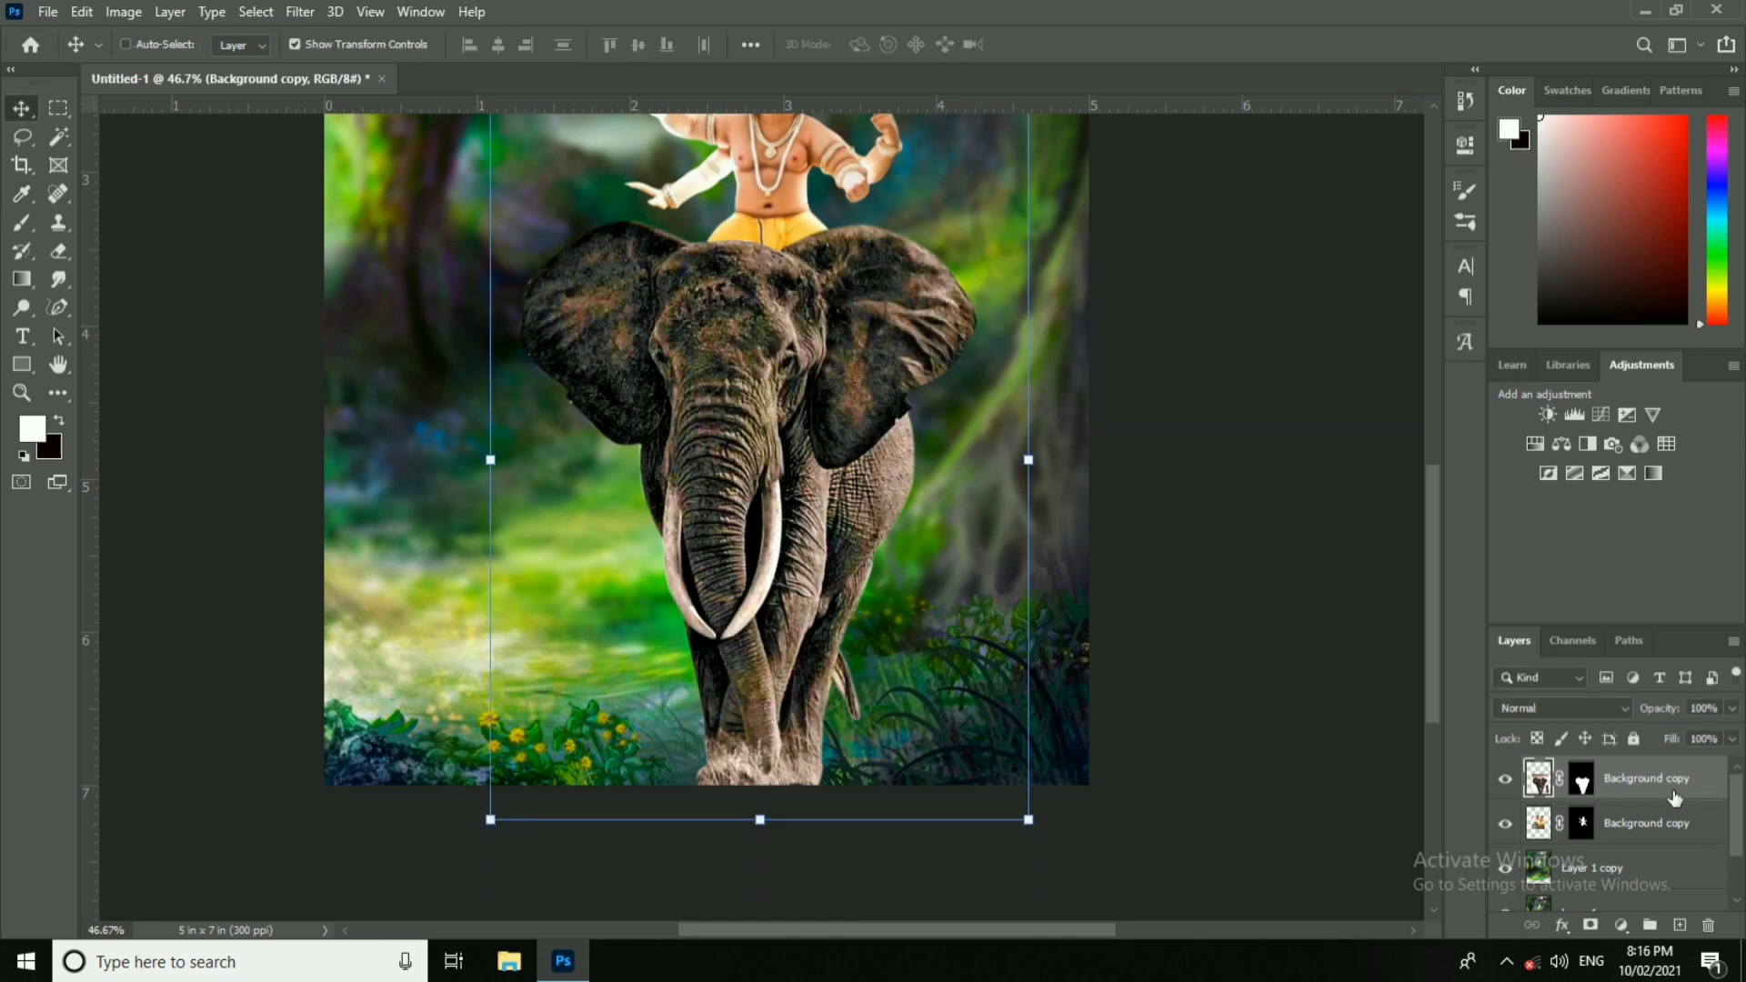
# Step: Duplicate the elephant layer and choose the Smudge tool for smoothing its skin
pyautogui.hotkey('ctrl', 'j')
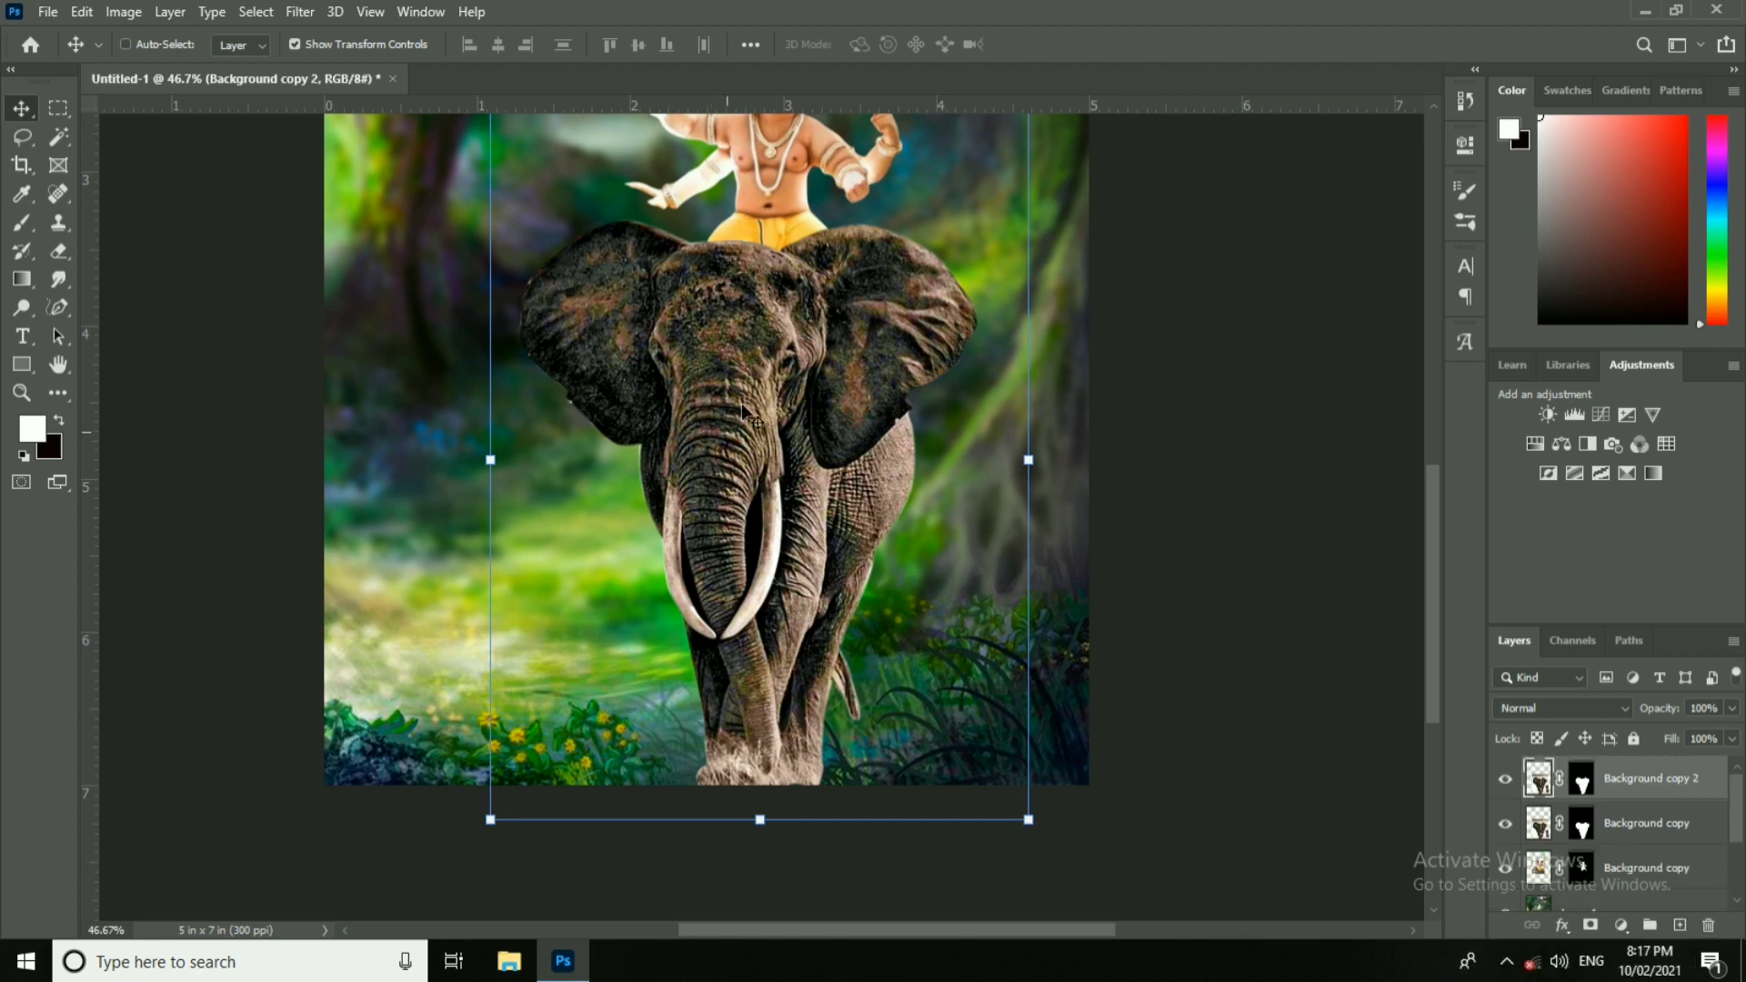
pyautogui.scroll(3, 743, 414)
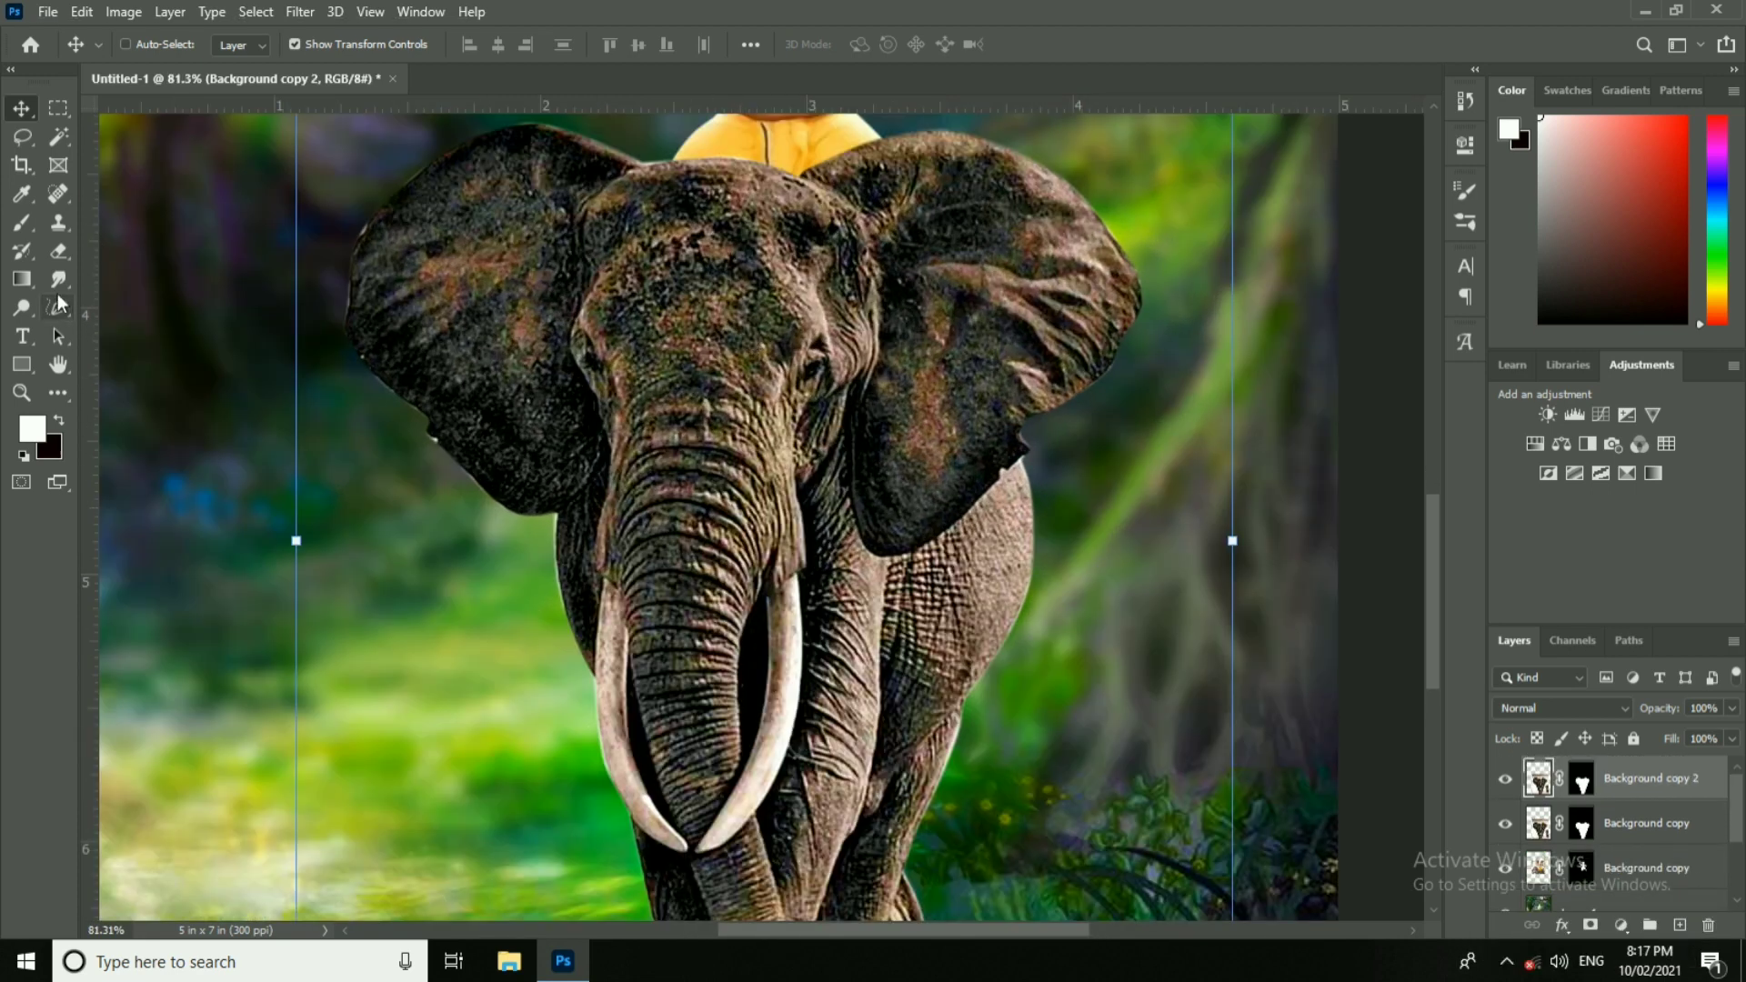
pyautogui.rightClick(59, 280)
pyautogui.click(115, 284)
pyautogui.rightClick(60, 280)
pyautogui.click(107, 325)
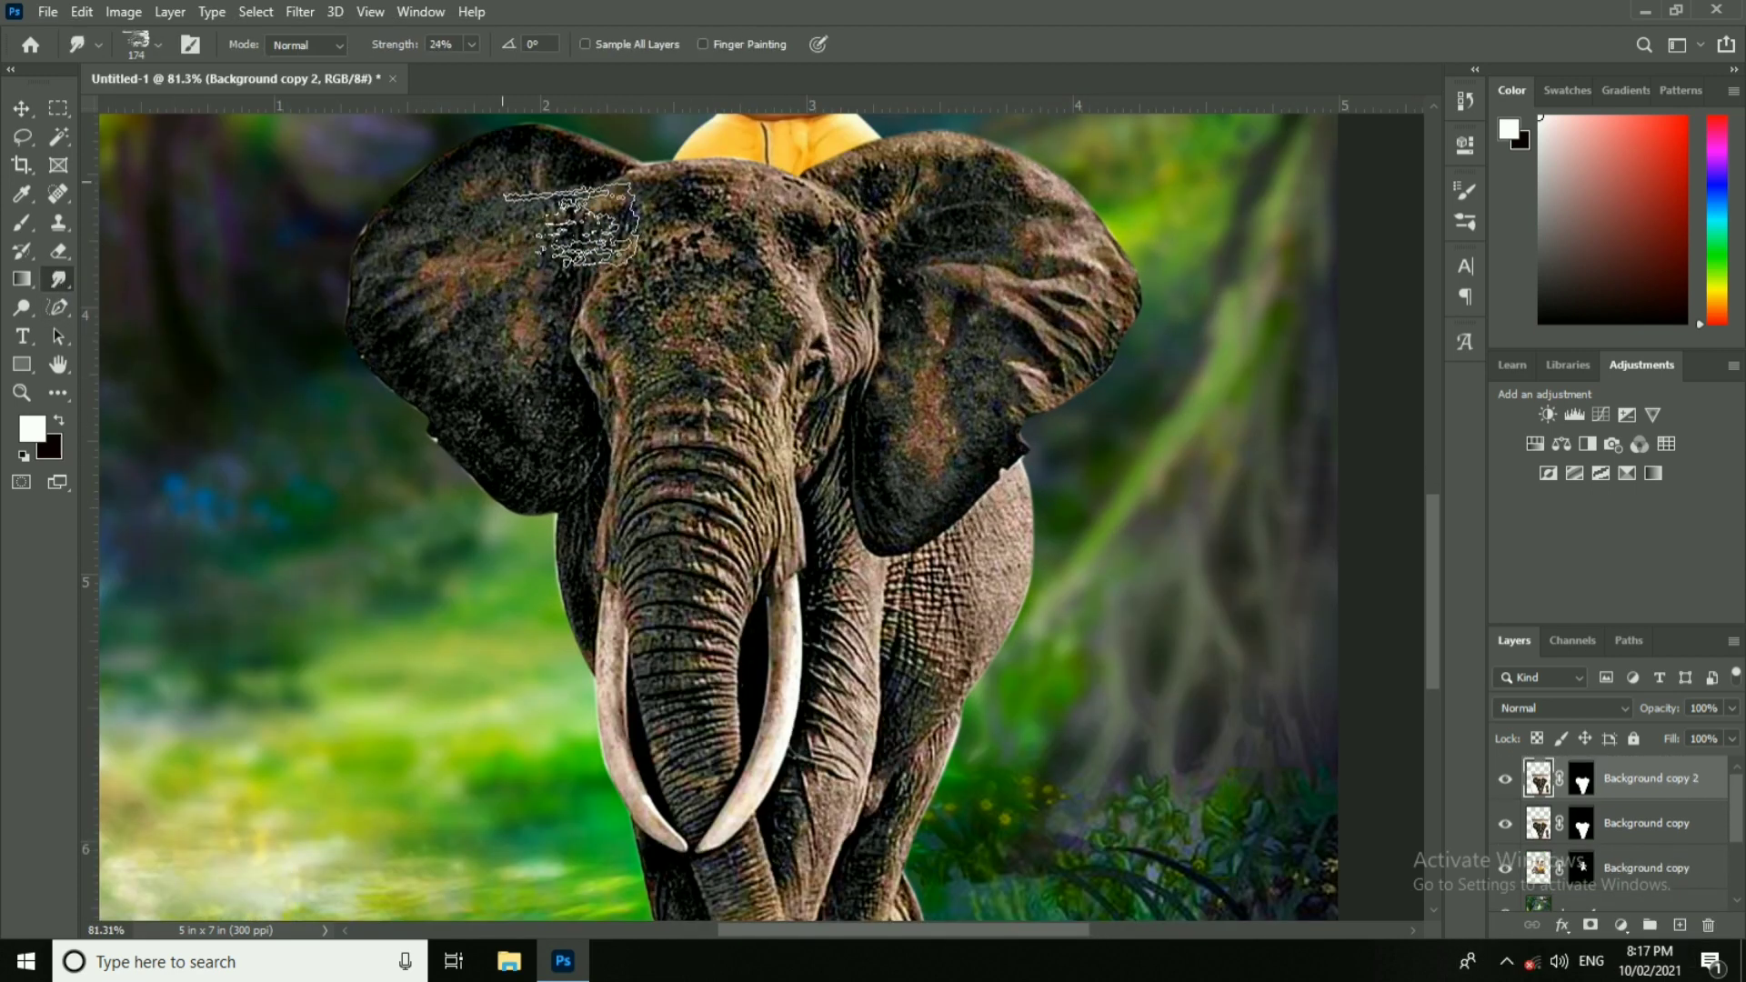
# Step: Try smudging the elephant's ear on the image's left side with a 146 px textured brush
pyautogui.rightClick(502, 182)
pyautogui.moveTo(713, 237); pyautogui.dragTo(706, 237)
pyautogui.moveTo(523, 171); pyautogui.dragTo(616, 316)
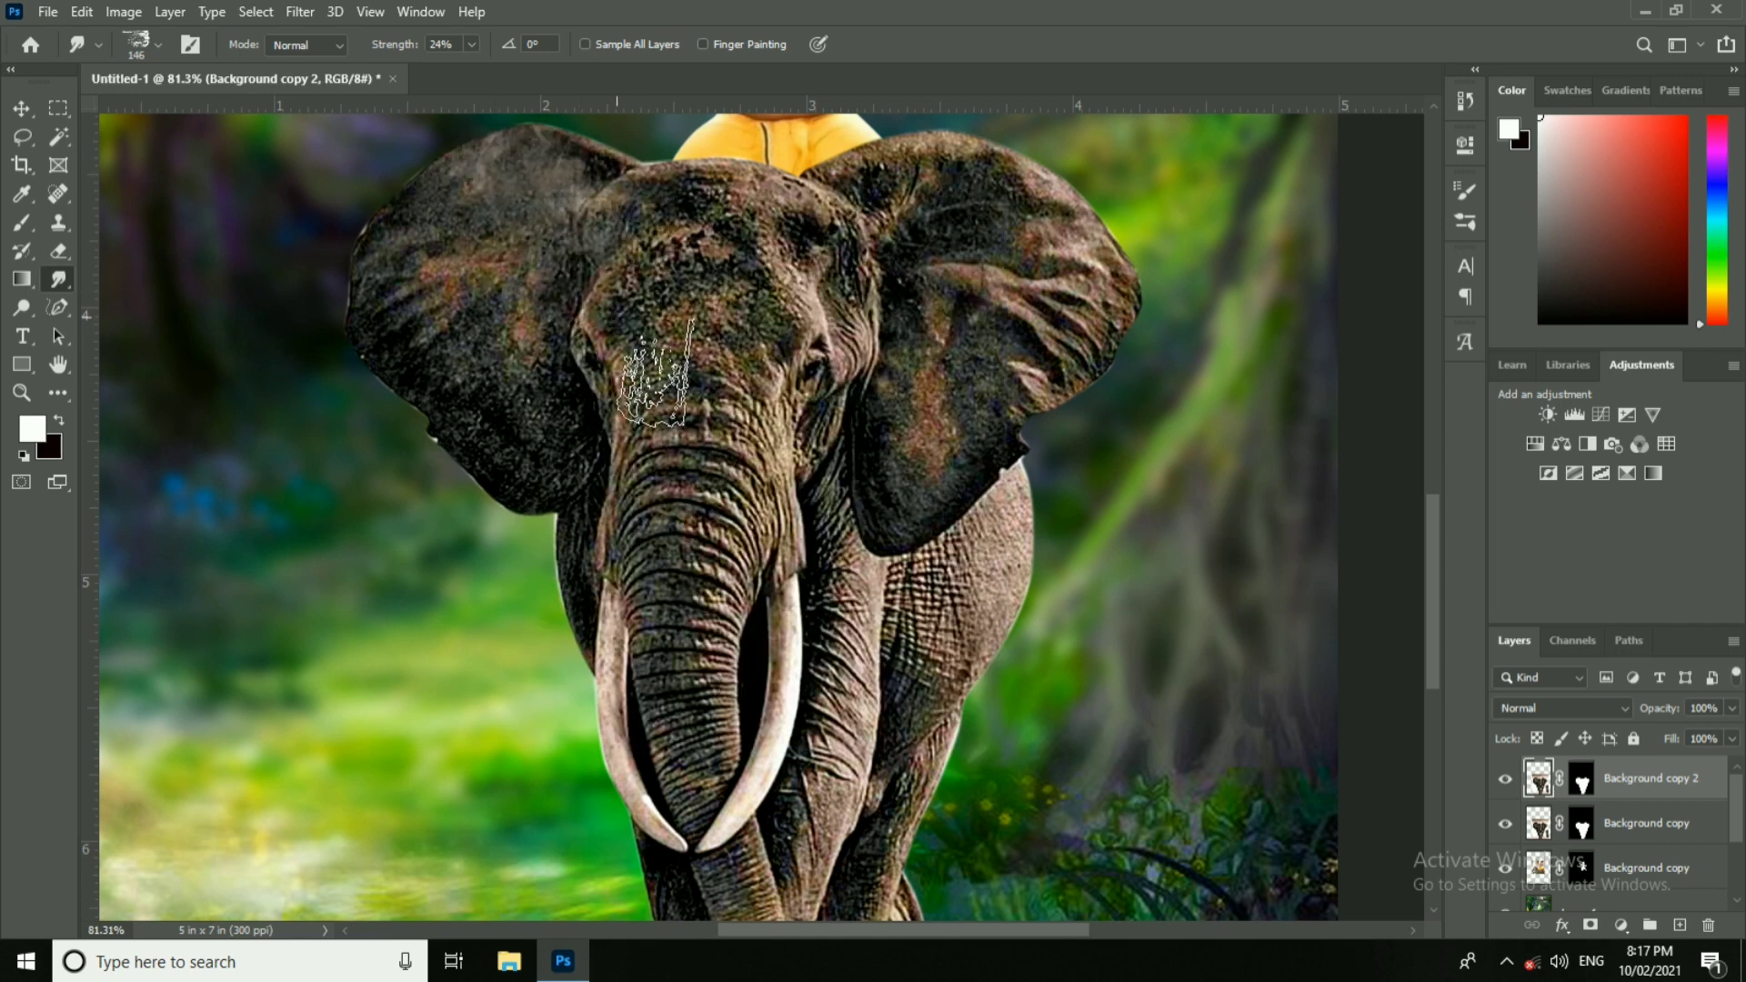
# Step: Reduce the Smudge brush size to 61 px for work on the elephant's head
pyautogui.rightClick(535, 230)
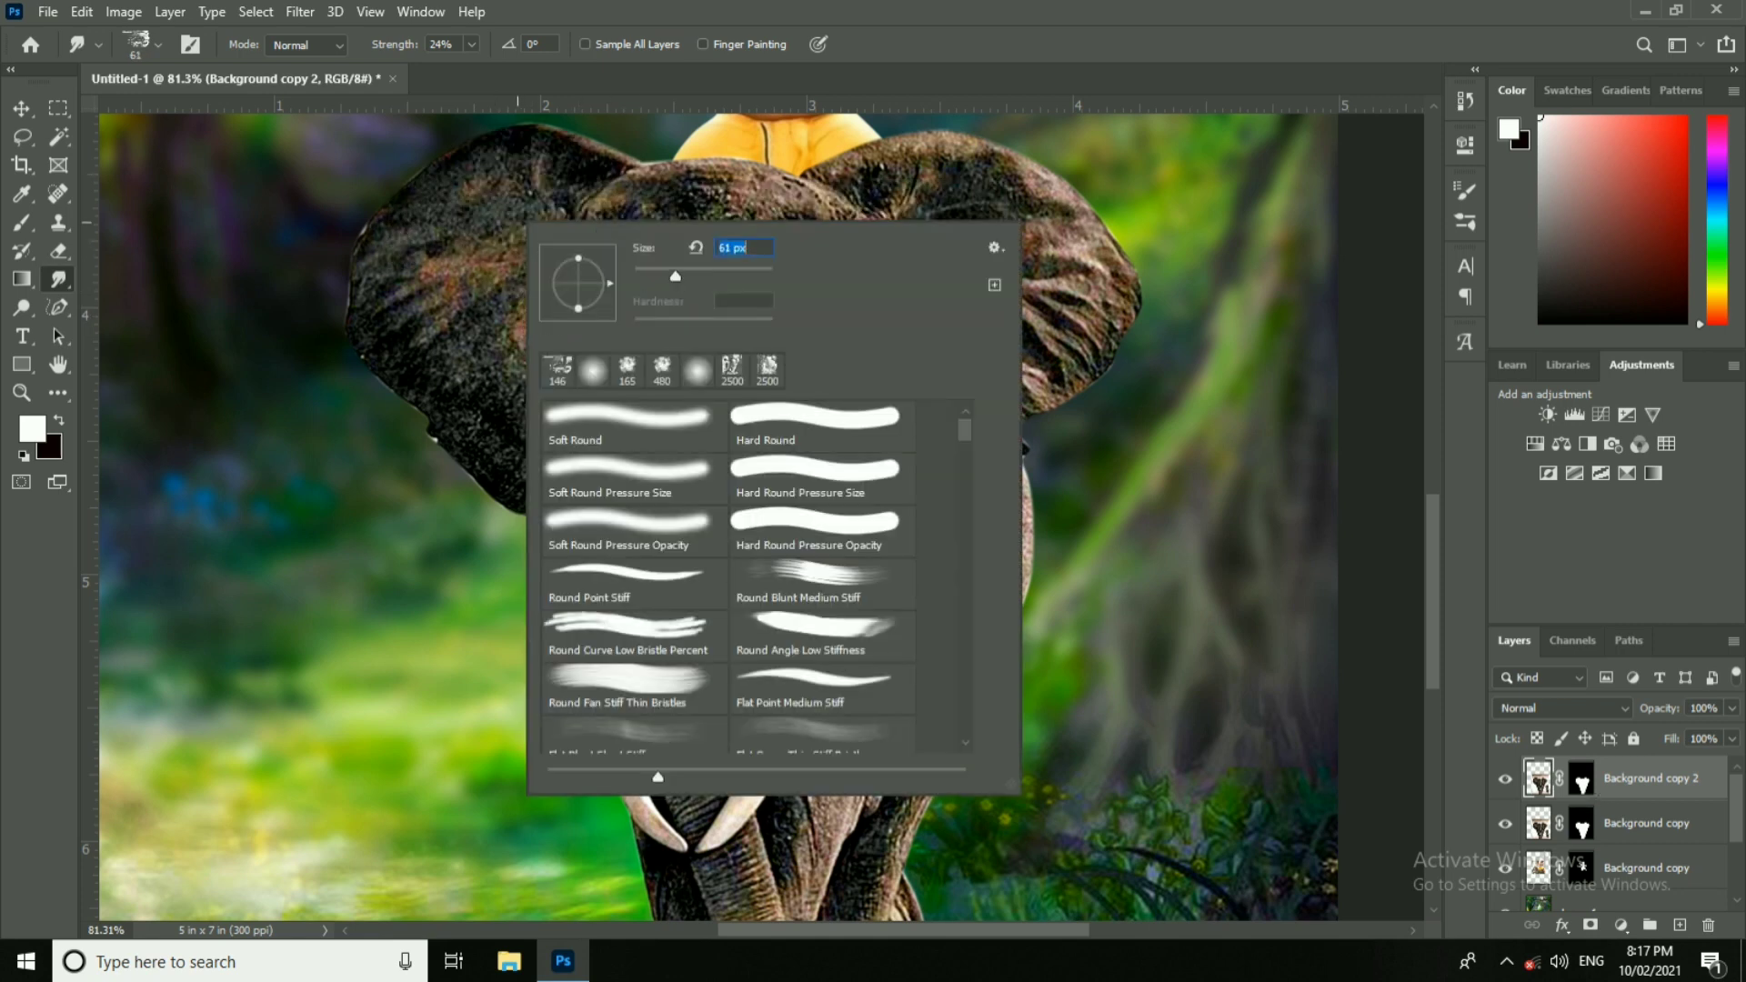
pyautogui.press('Return')
pyautogui.scroll(3, 682, 305)
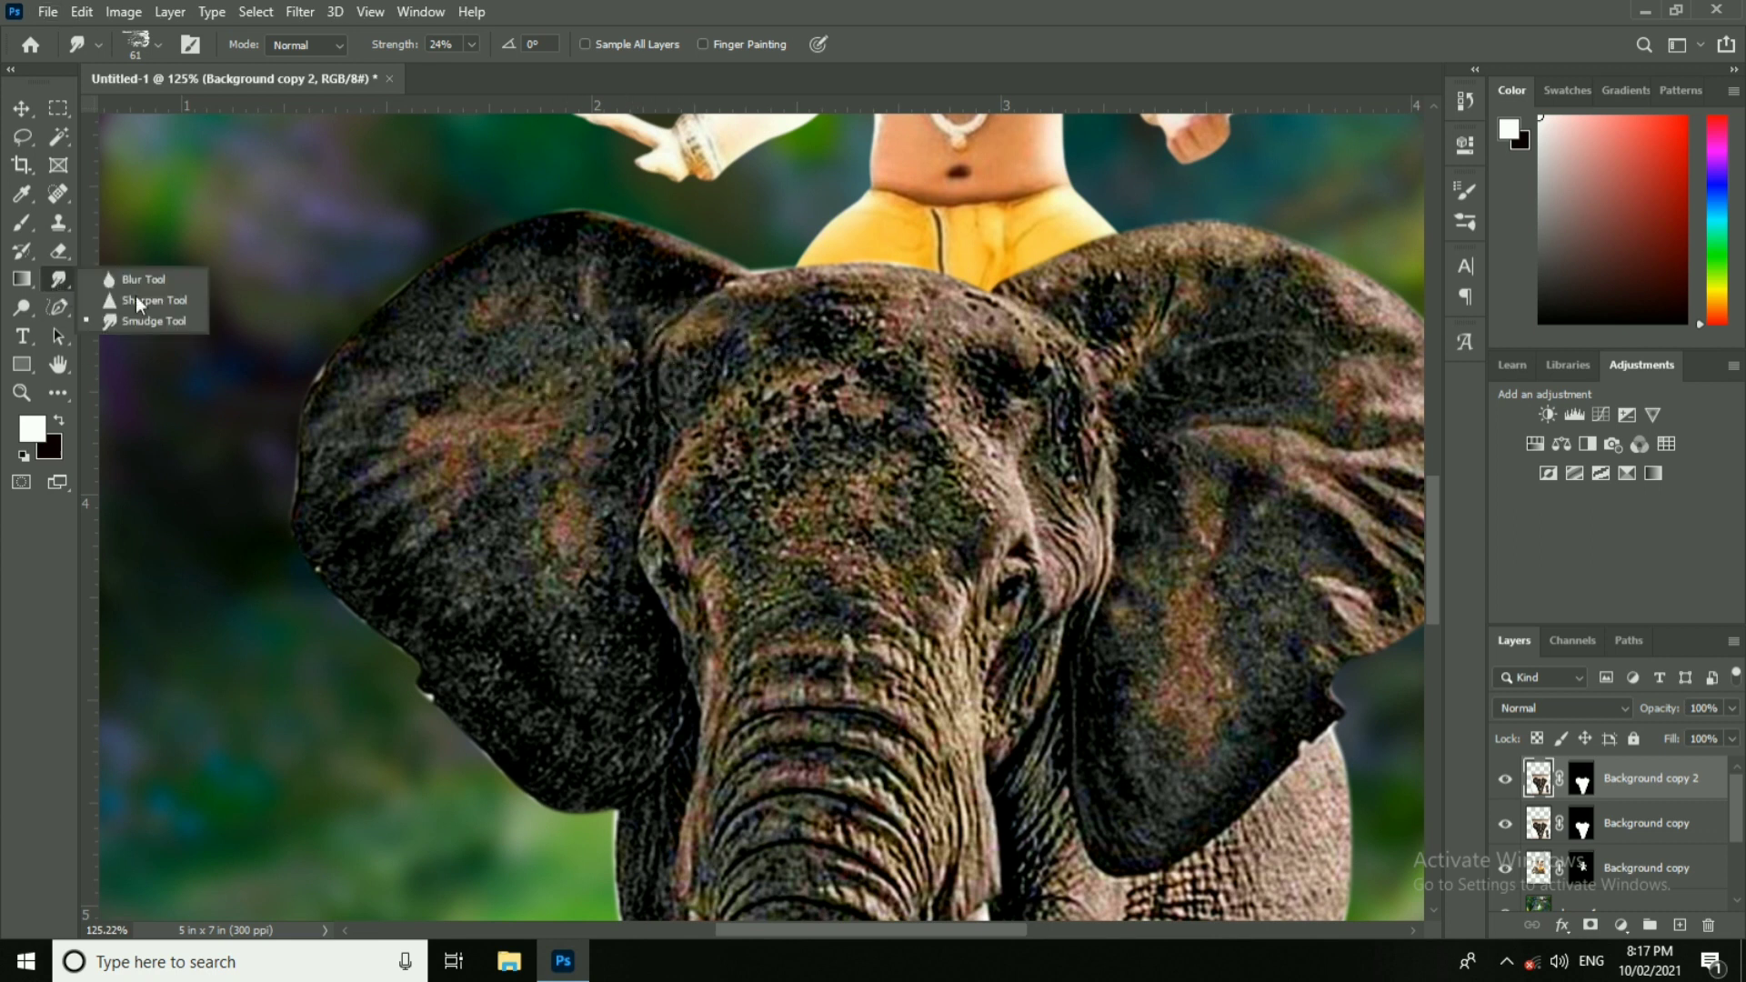
pyautogui.click(159, 321)
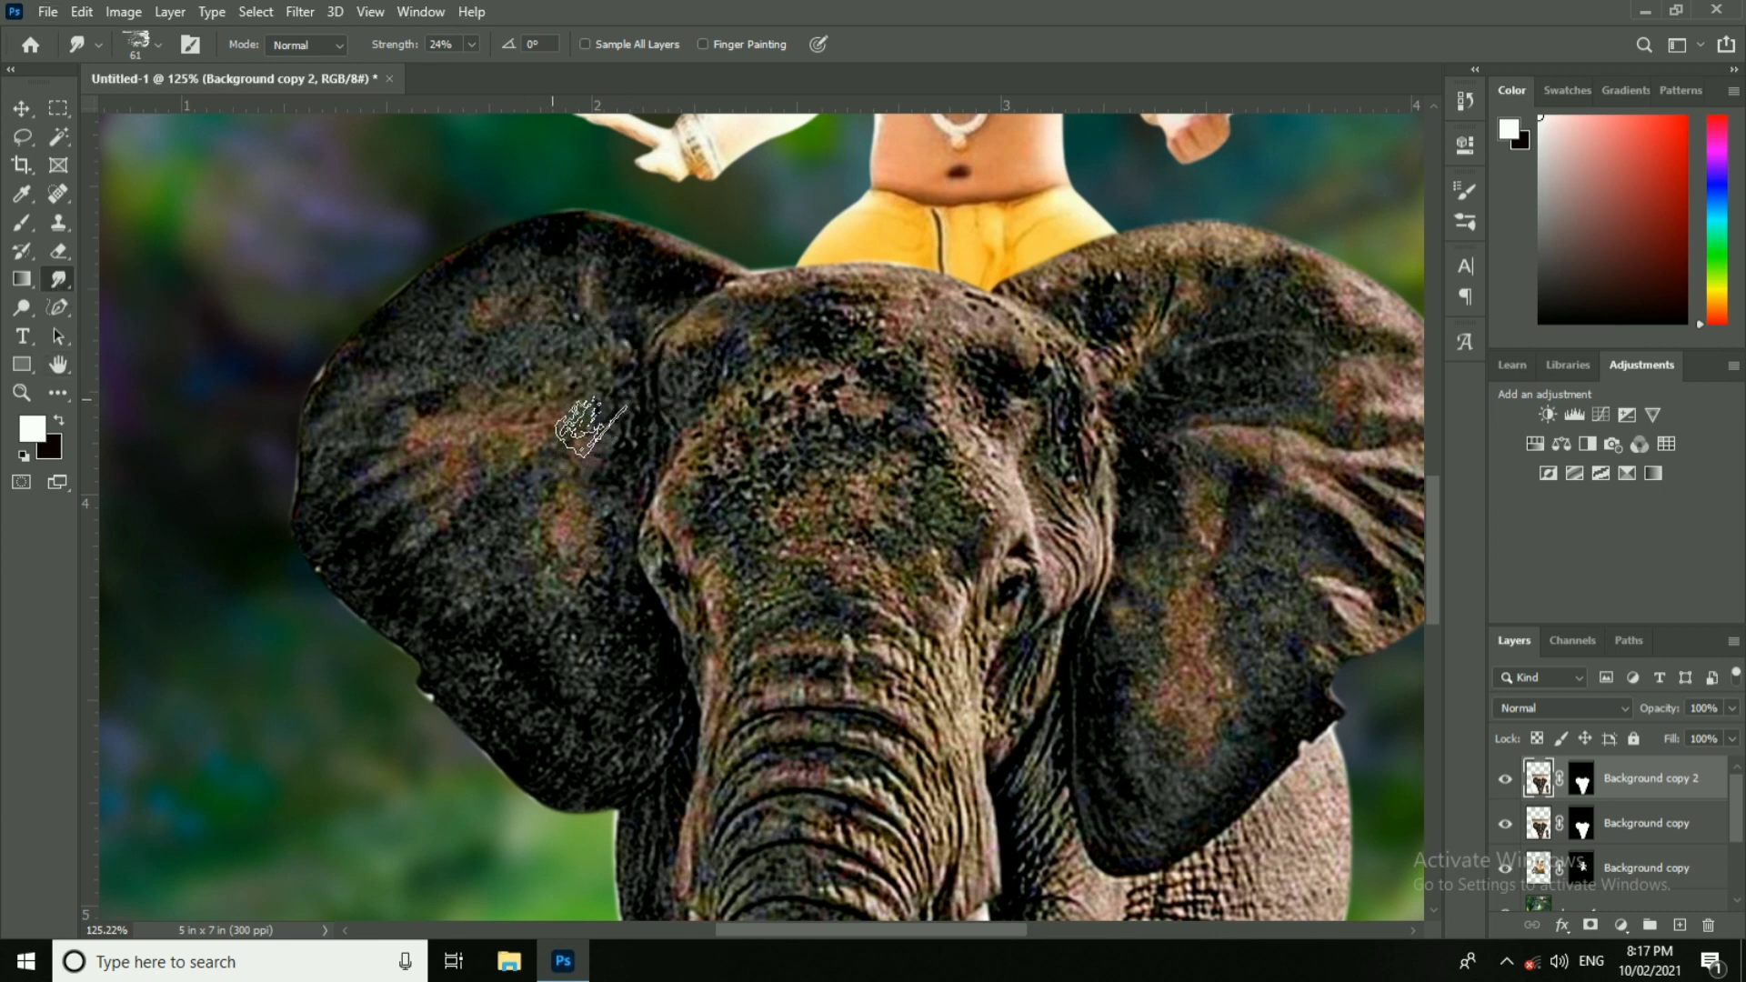
pyautogui.rightClick(60, 278)
pyautogui.click(168, 320)
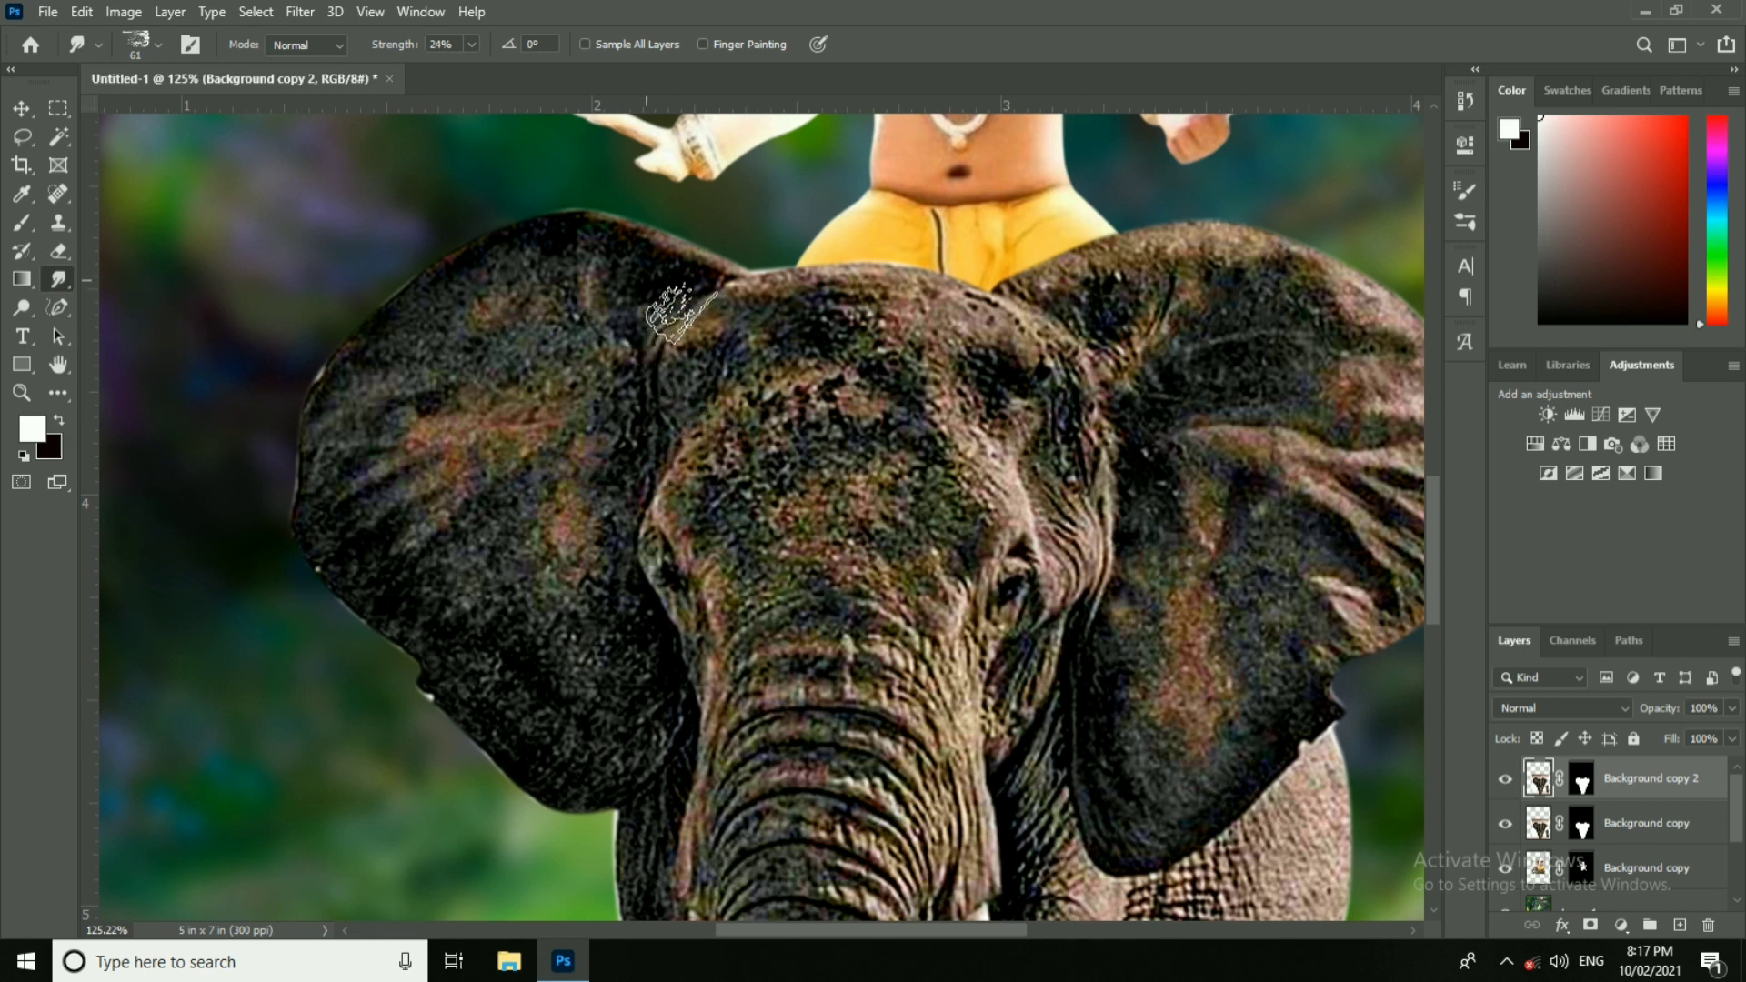
# Step: Try smudging the left-side ear with the textured 61 px brush at 24% strength, and undo the strokes
pyautogui.moveTo(646, 280)
pyautogui.mouseDown()
pyautogui.moveTo(539, 350)
pyautogui.moveTo(465, 475)
pyautogui.mouseUp()
pyautogui.moveTo(430, 586); pyautogui.dragTo(523, 684)
pyautogui.hotkey('ctrl', 'z')
pyautogui.hotkey('ctrl', 'z')
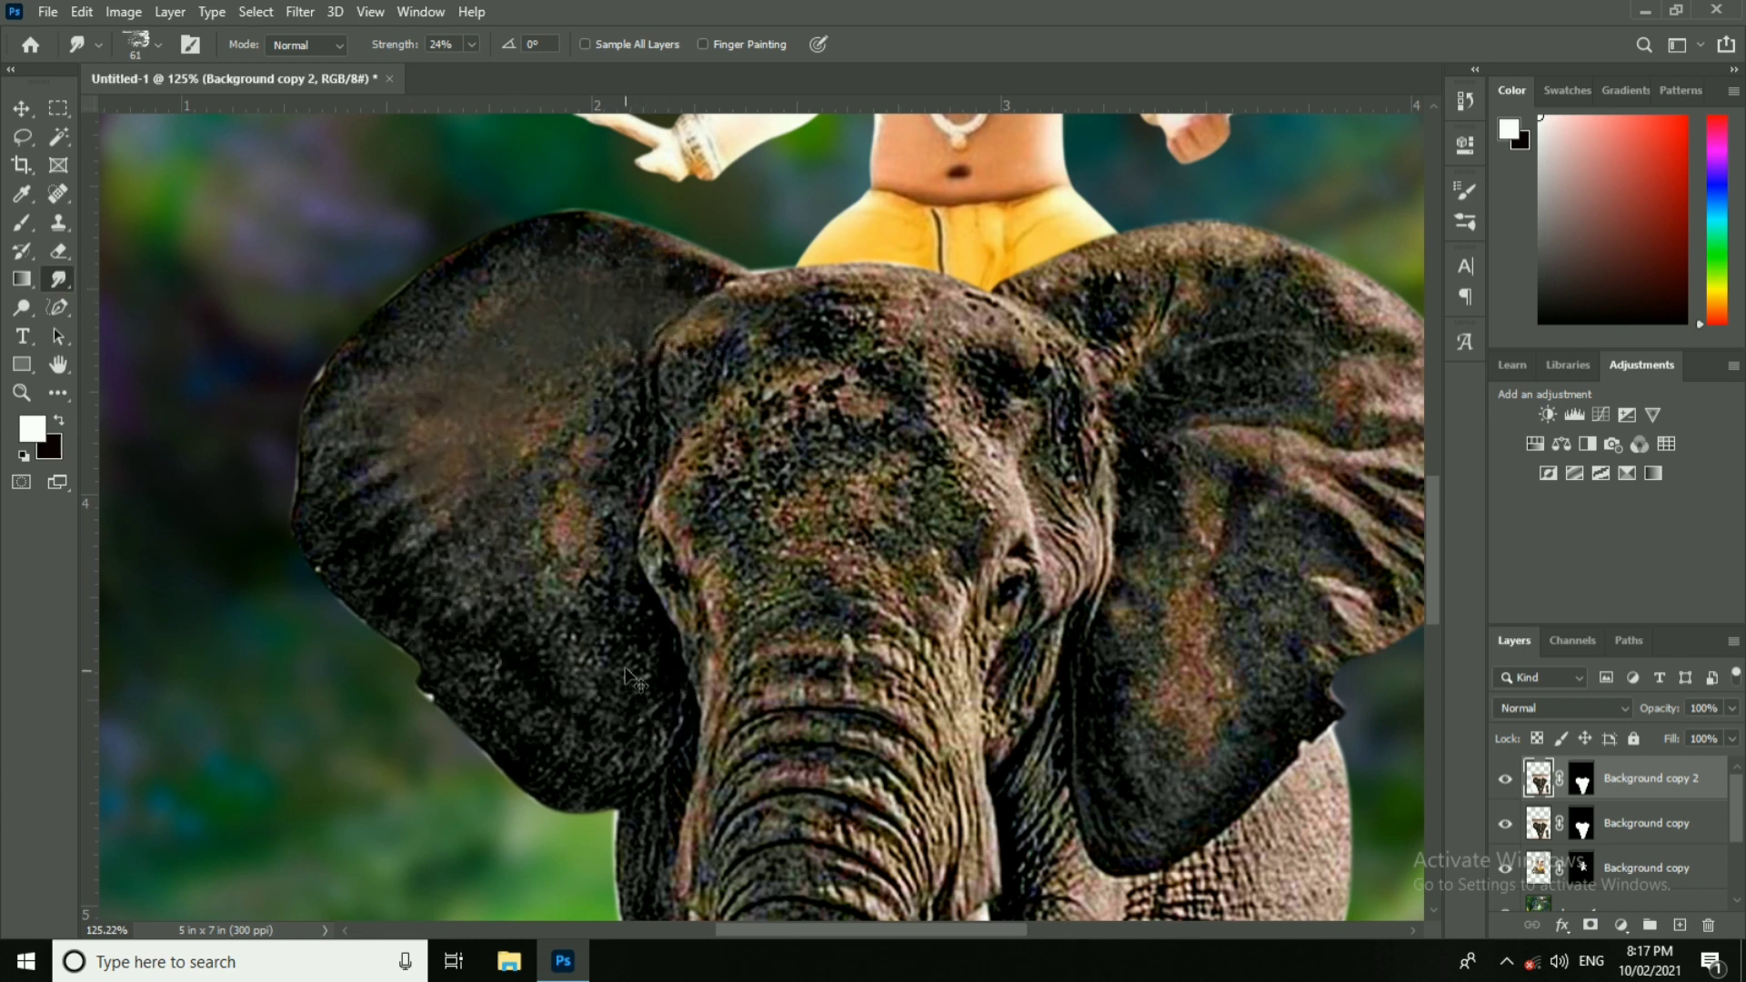
pyautogui.rightClick(22, 307)
pyautogui.click(103, 339)
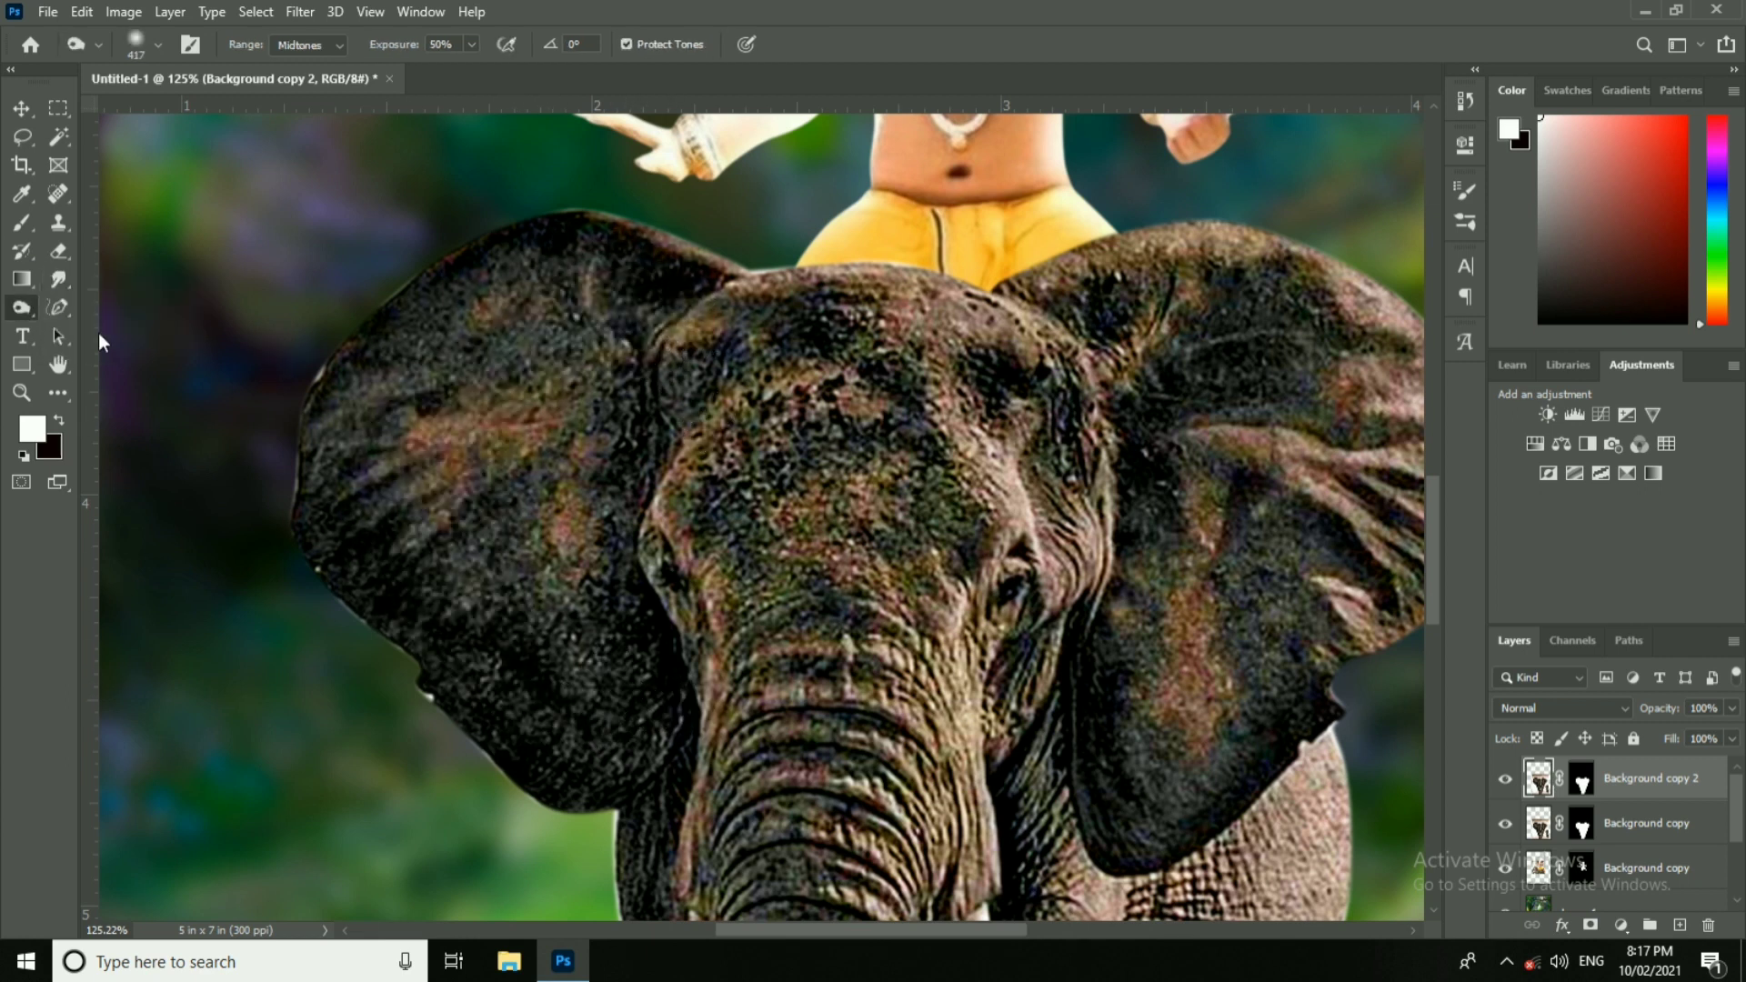
pyautogui.rightClick(546, 369)
pyautogui.press('Return')
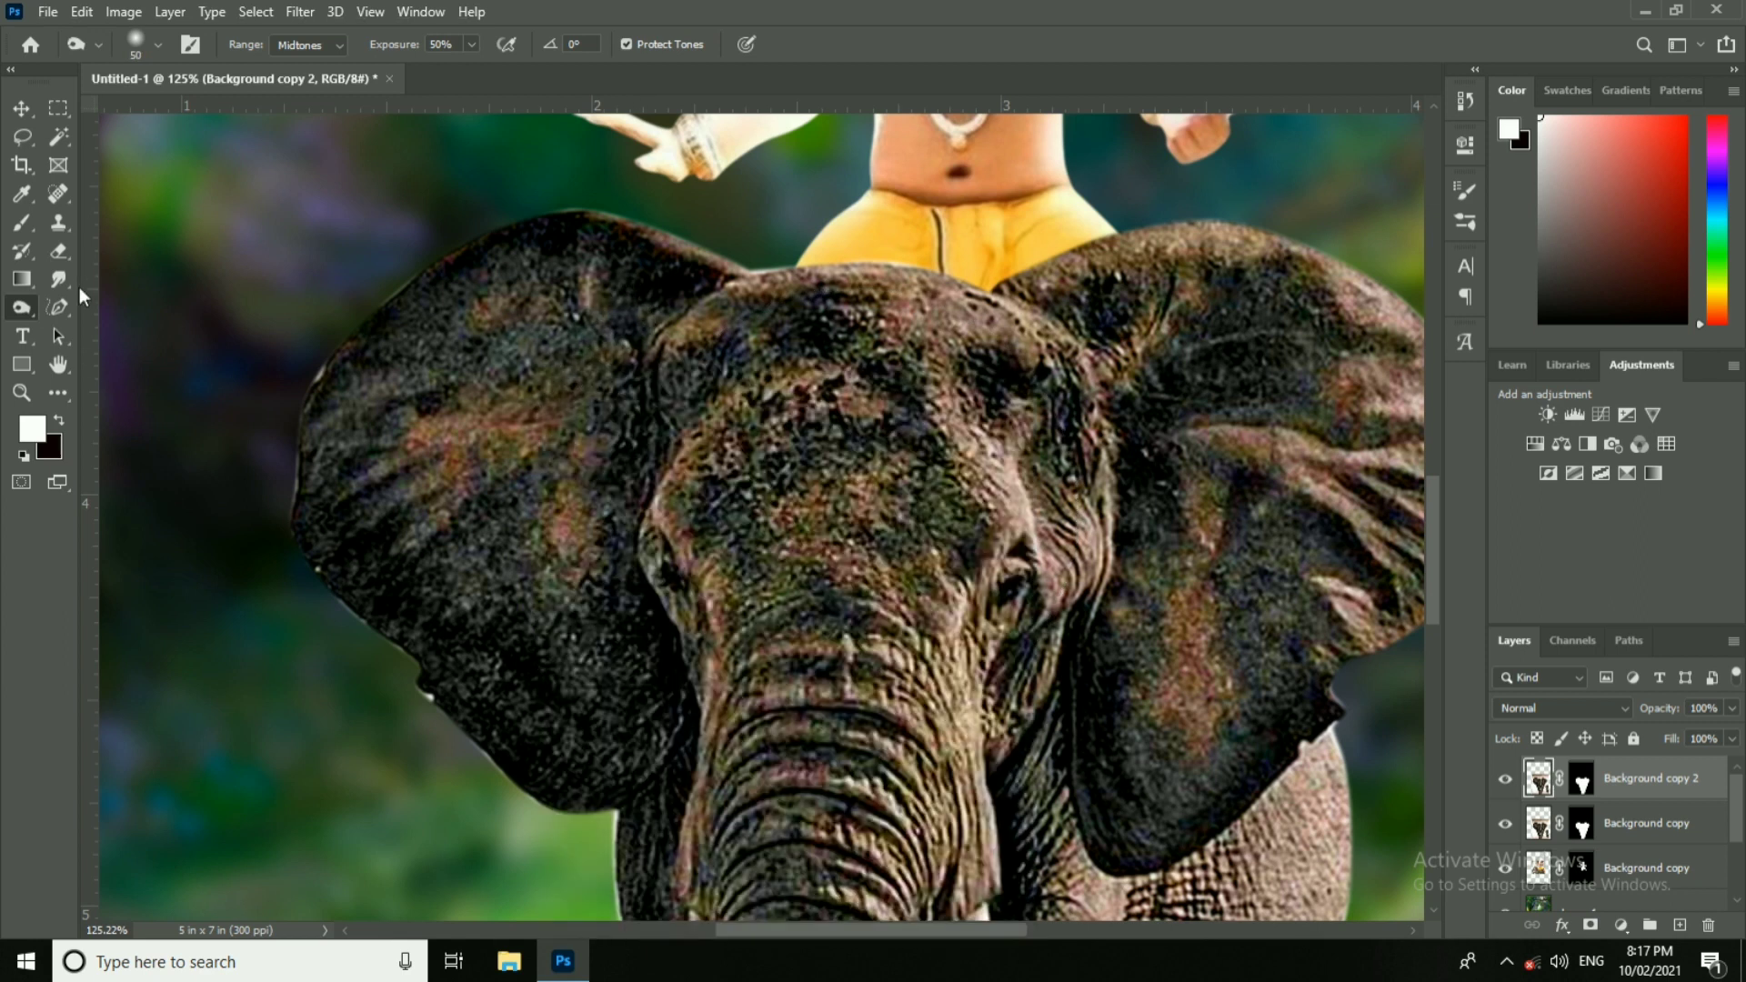
# Step: Smooth the elephant's left-side ear and forehead with a soft round 61 px Smudge brush, reducing the strength to 10%
pyautogui.click(59, 280)
pyautogui.click(159, 45)
pyautogui.doubleClick(150, 263)
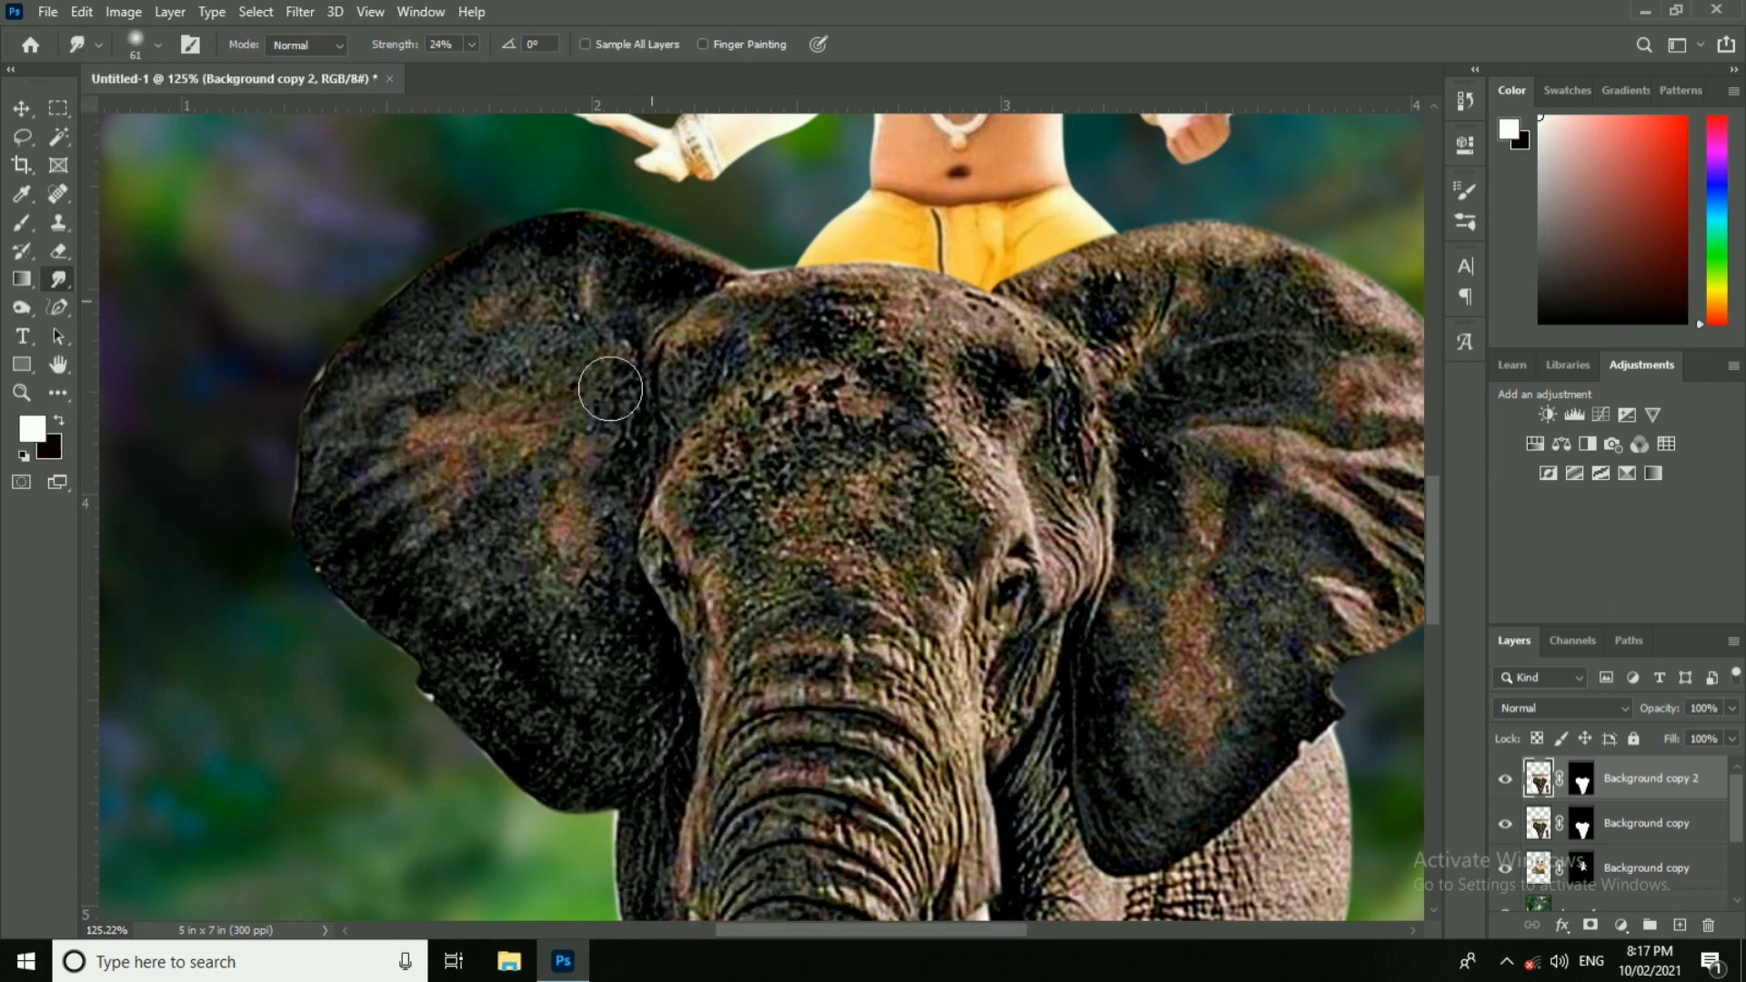
pyautogui.moveTo(574, 367)
pyautogui.mouseDown()
pyautogui.moveTo(460, 390)
pyautogui.moveTo(493, 346)
pyautogui.moveTo(461, 68)
pyautogui.moveTo(670, 284)
pyautogui.moveTo(655, 361)
pyautogui.moveTo(641, 333)
pyautogui.moveTo(587, 340)
pyautogui.moveTo(437, 395)
pyautogui.moveTo(374, 441)
pyautogui.moveTo(375, 595)
pyautogui.moveTo(509, 470)
pyautogui.moveTo(575, 468)
pyautogui.moveTo(459, 589)
pyautogui.moveTo(603, 531)
pyautogui.moveTo(641, 599)
pyautogui.moveTo(665, 415)
pyautogui.moveTo(626, 598)
pyautogui.moveTo(682, 714)
pyautogui.moveTo(674, 793)
pyautogui.moveTo(651, 738)
pyautogui.moveTo(593, 761)
pyautogui.moveTo(428, 631)
pyautogui.mouseUp()
pyautogui.click(471, 44)
pyautogui.moveTo(579, 636)
pyautogui.mouseDown()
pyautogui.moveTo(370, 518)
pyautogui.moveTo(420, 553)
pyautogui.mouseUp()
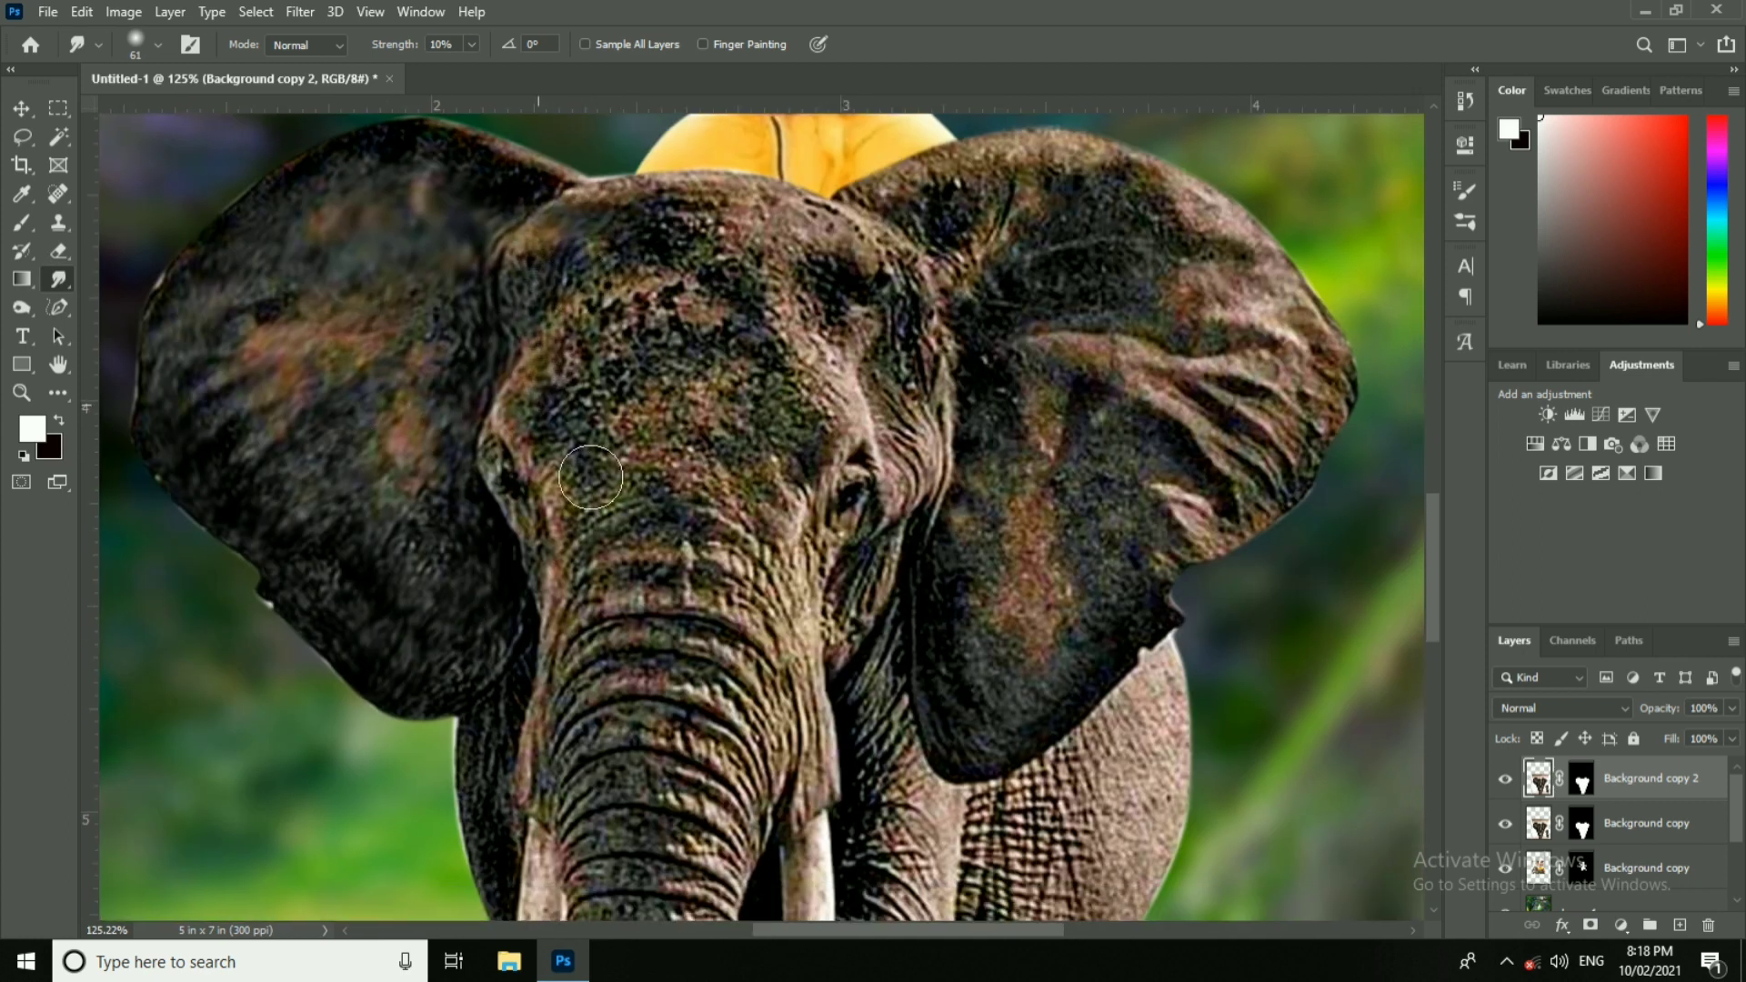
pyautogui.moveTo(591, 477)
pyautogui.mouseDown()
pyautogui.moveTo(690, 254)
pyautogui.moveTo(874, 300)
pyautogui.moveTo(782, 364)
pyautogui.moveTo(676, 397)
pyautogui.moveTo(770, 434)
pyautogui.mouseUp()
# Step: Set the Smudge strength to 5% and smooth the skin of the elephant's ear on the image's right side
pyautogui.moveTo(473, 53); pyautogui.dragTo(468, 69)
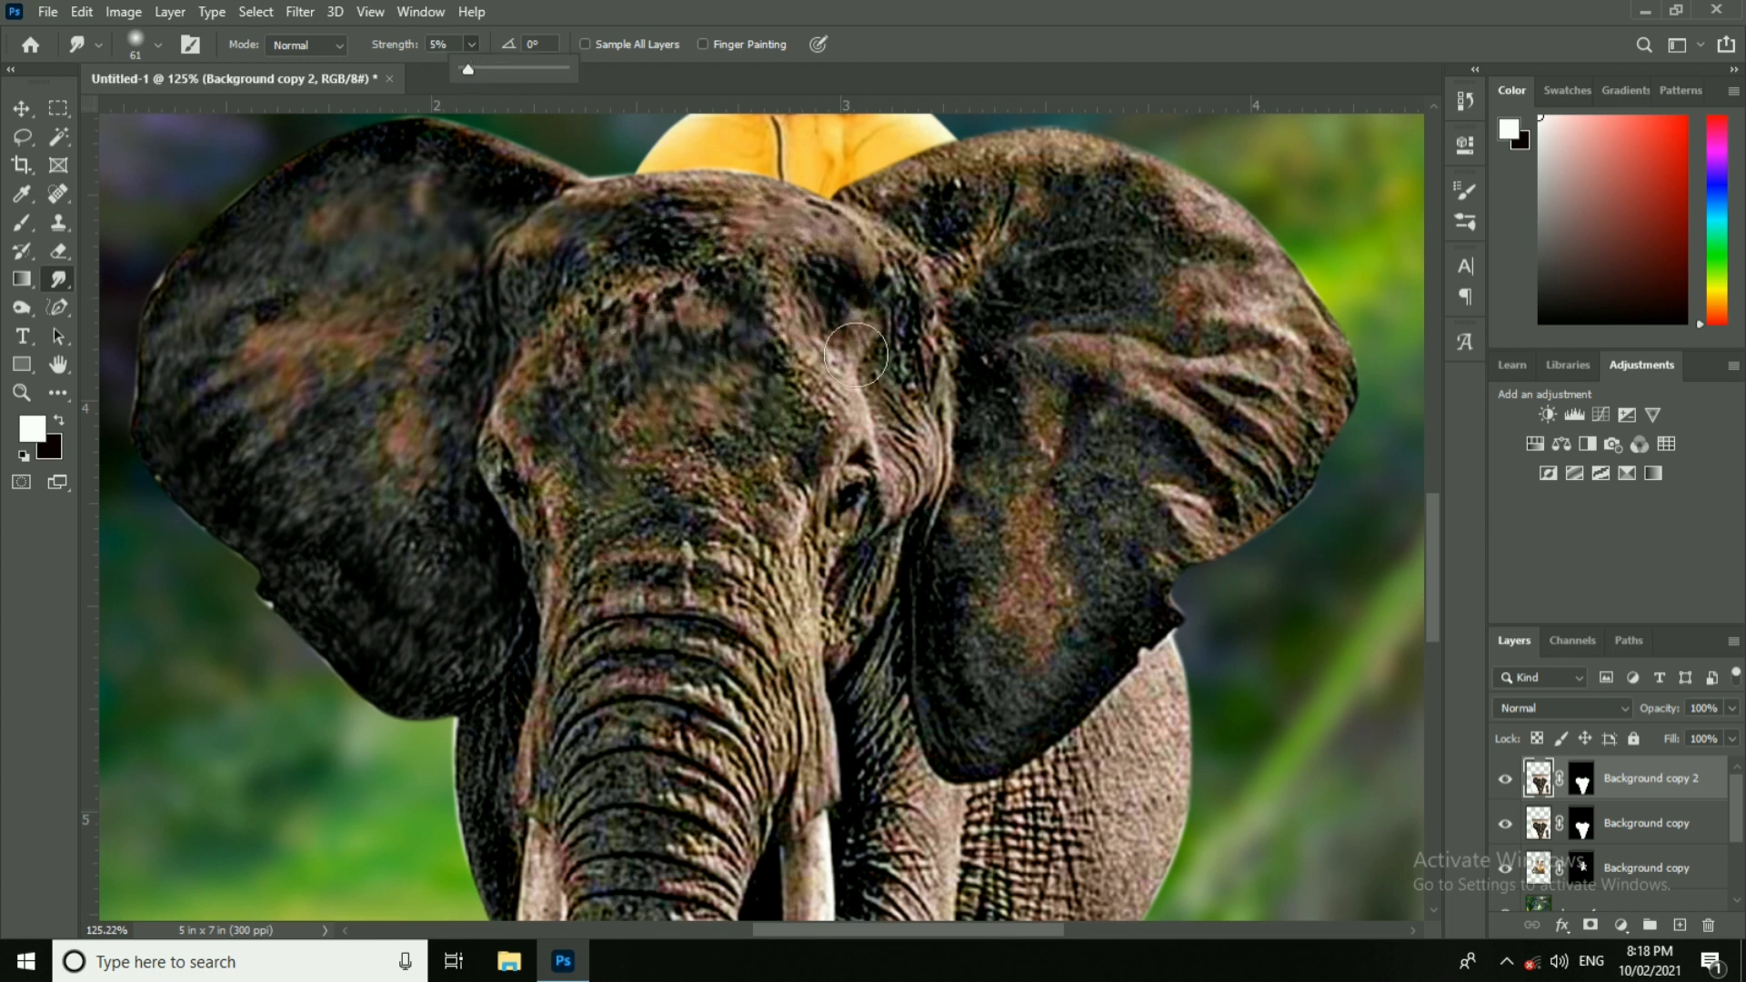
pyautogui.moveTo(1019, 202); pyautogui.dragTo(798, 371)
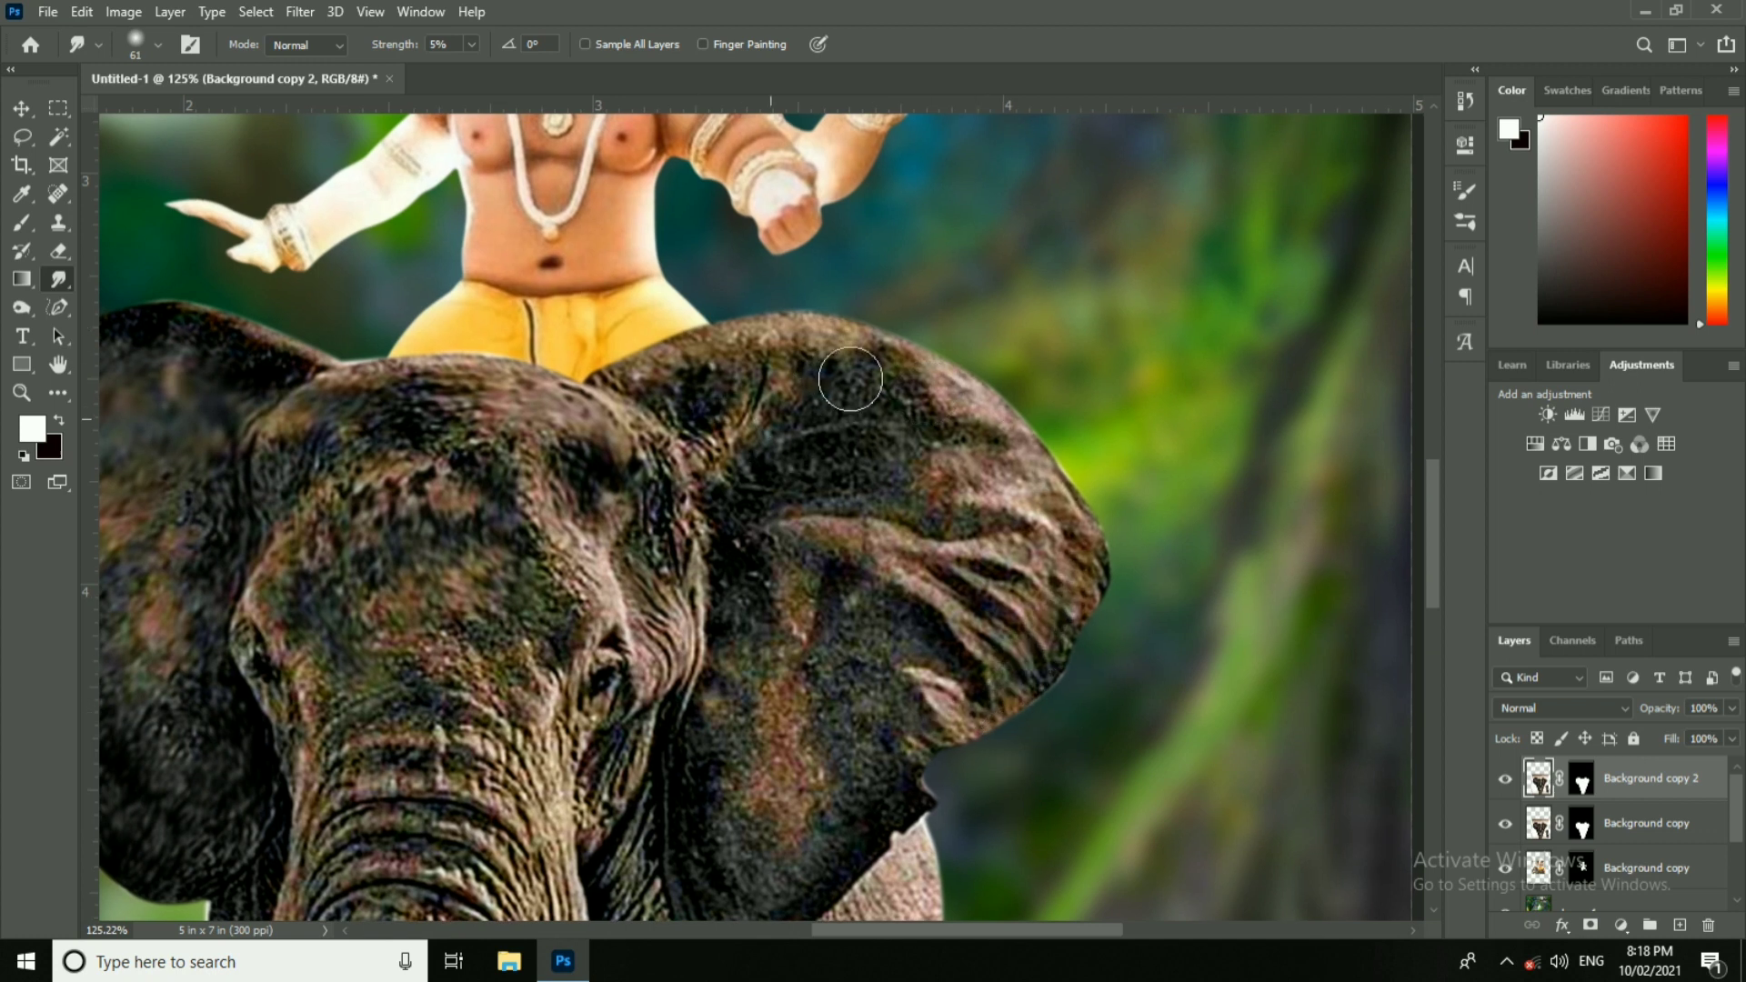
pyautogui.moveTo(947, 557); pyautogui.dragTo(961, 624)
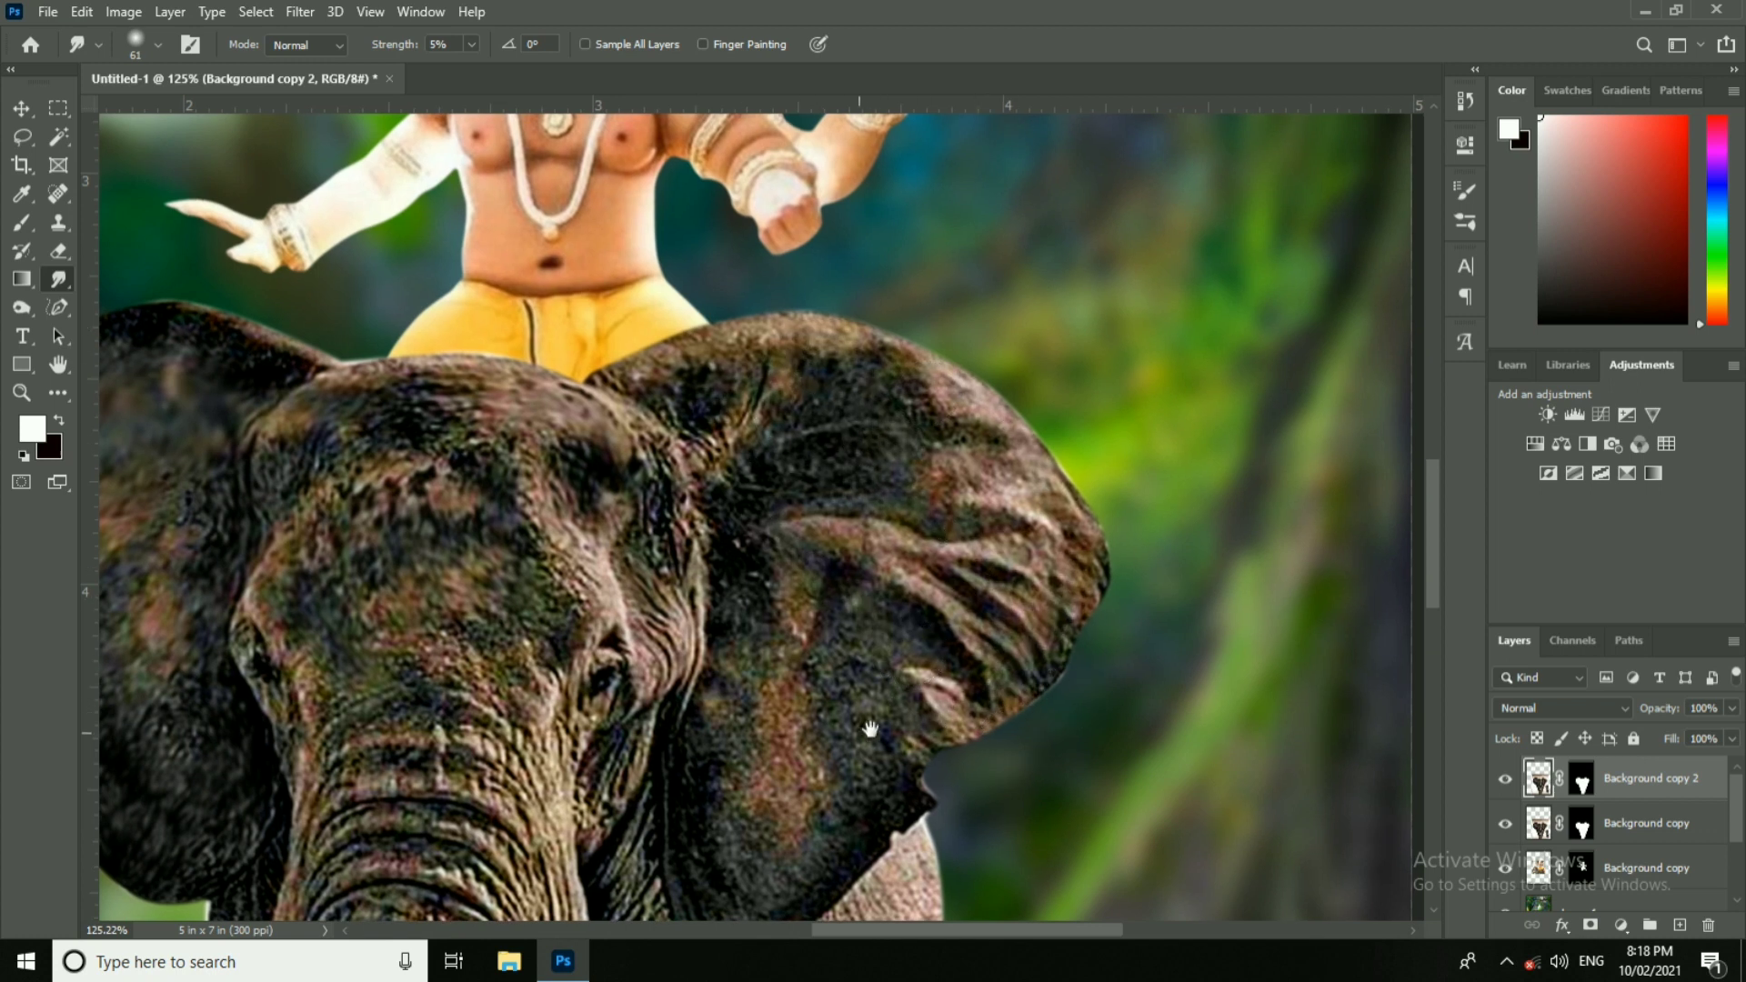
# Step: Smudge the skin around the elephant's eye and along the upper trunk at 5% strength
pyautogui.moveTo(870, 728)
pyautogui.mouseDown()
pyautogui.moveTo(713, 269)
pyautogui.moveTo(823, 496)
pyautogui.moveTo(892, 416)
pyautogui.moveTo(992, 367)
pyautogui.mouseUp()
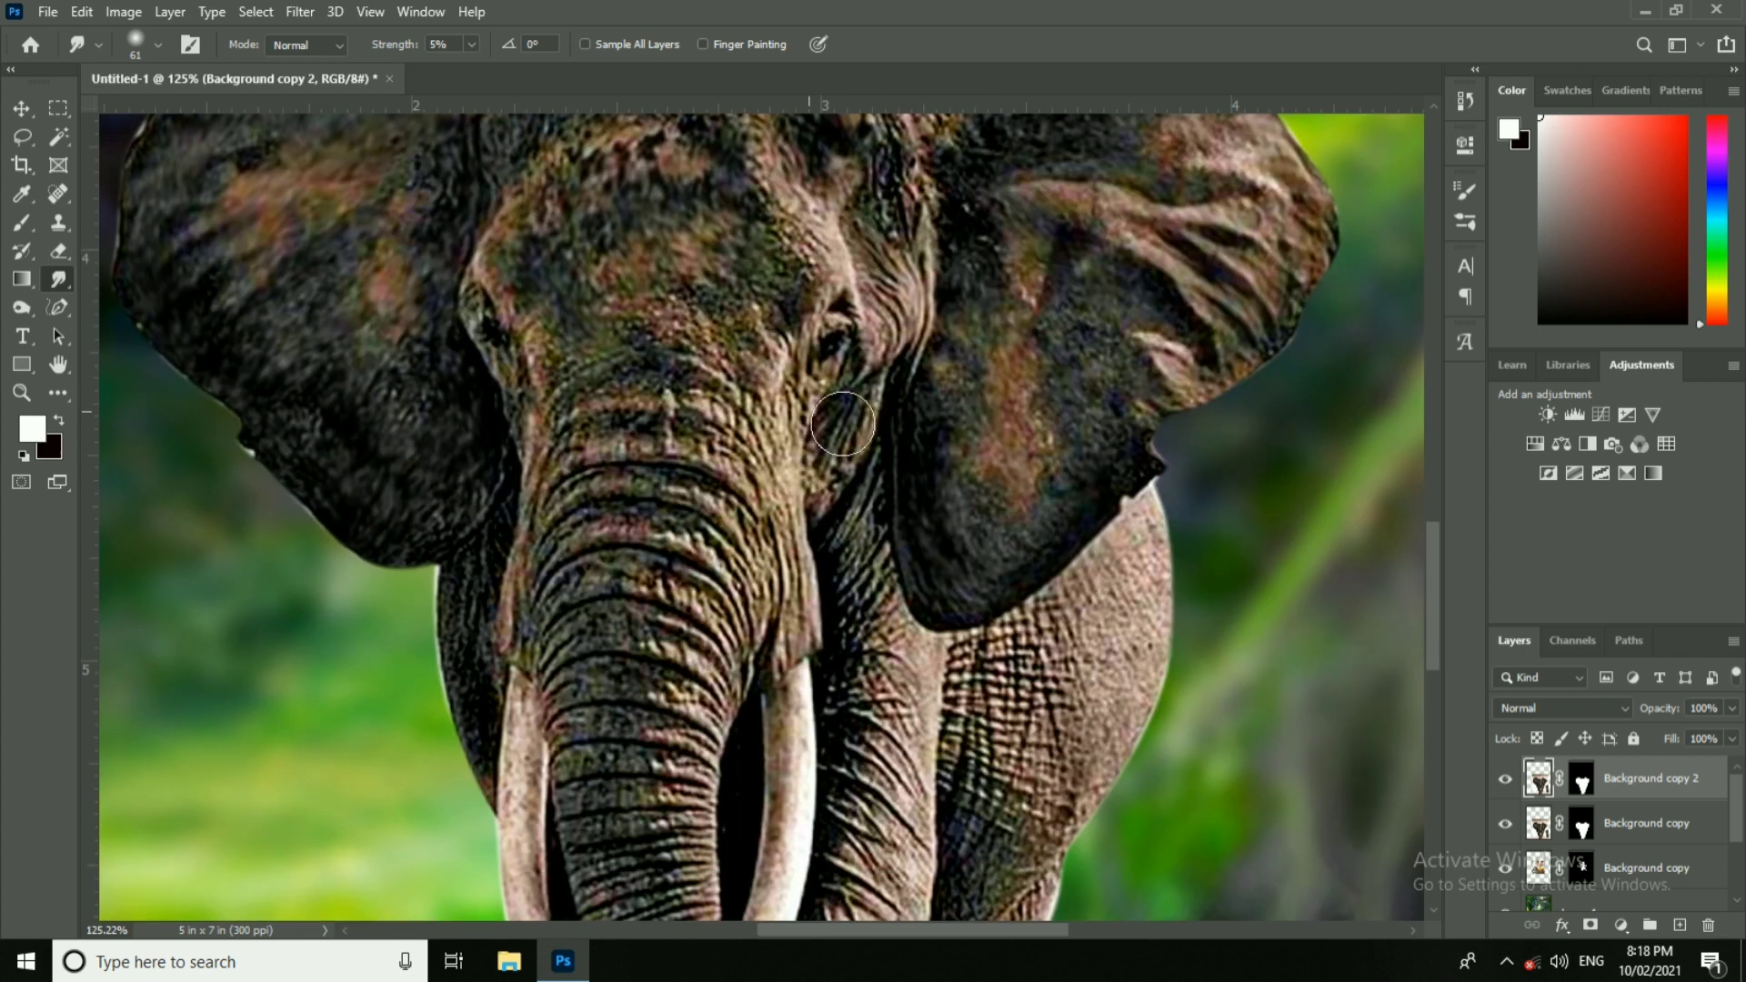
pyautogui.moveTo(659, 438)
pyautogui.mouseDown()
pyautogui.moveTo(797, 362)
pyautogui.moveTo(887, 157)
pyautogui.mouseUp()
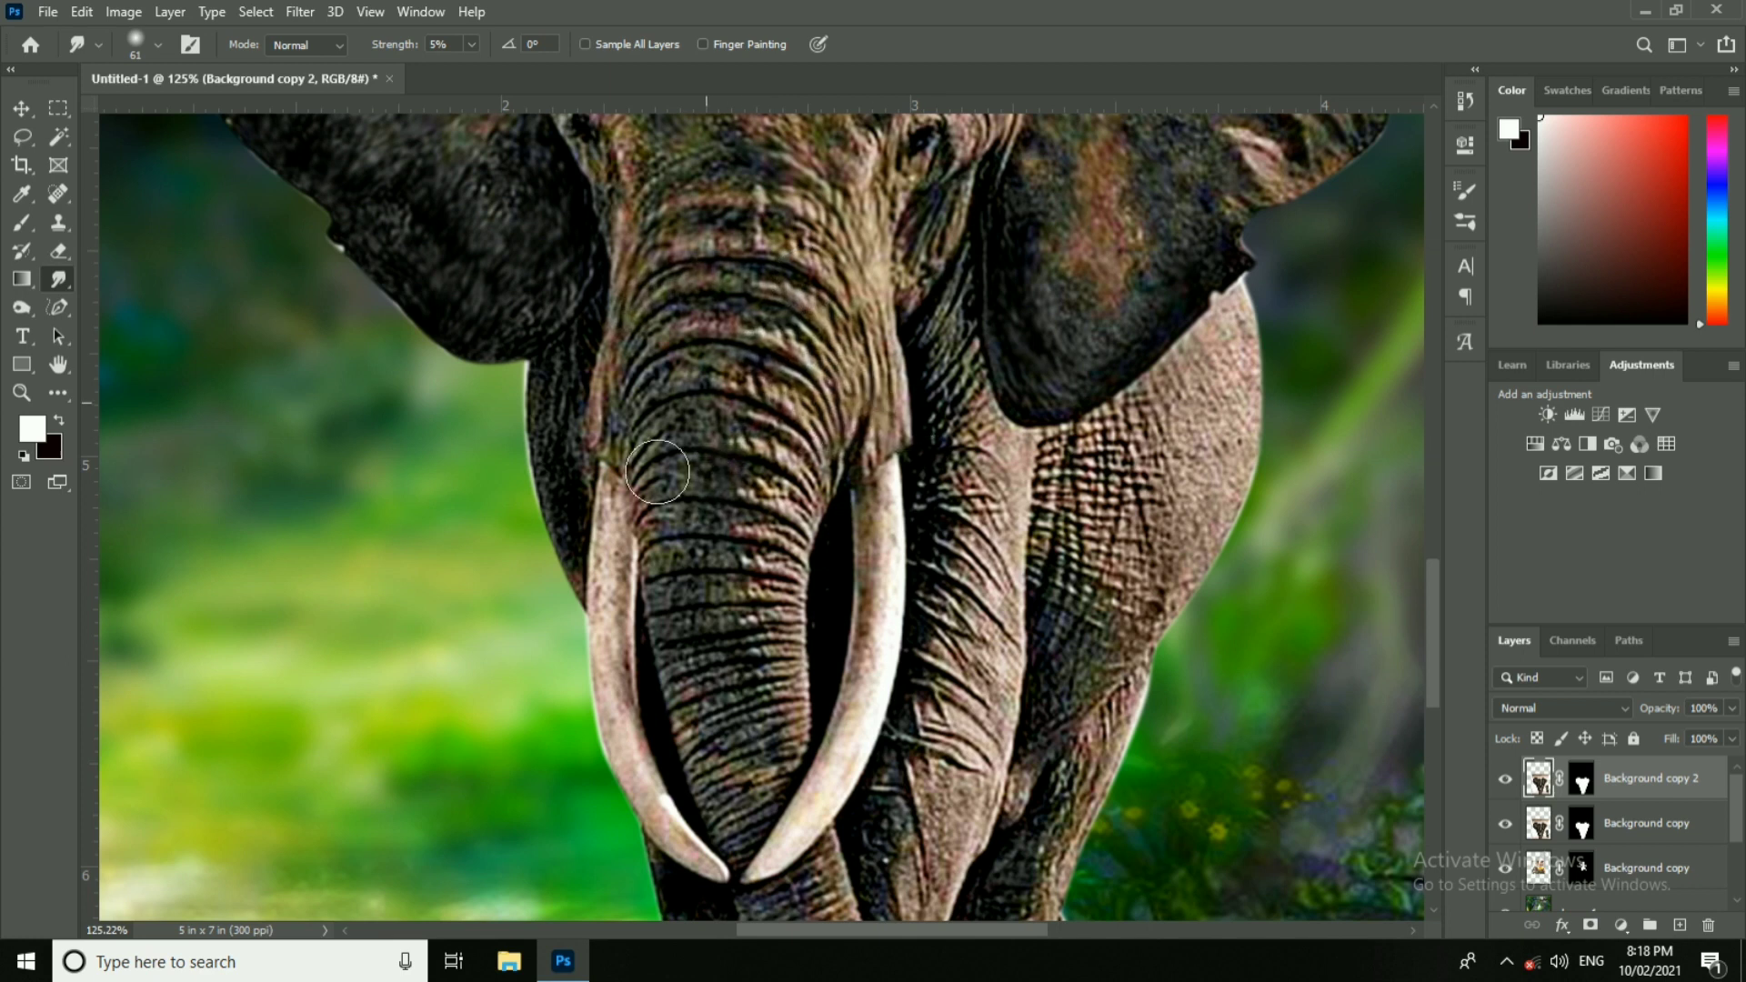
pyautogui.moveTo(772, 804); pyautogui.dragTo(753, 554)
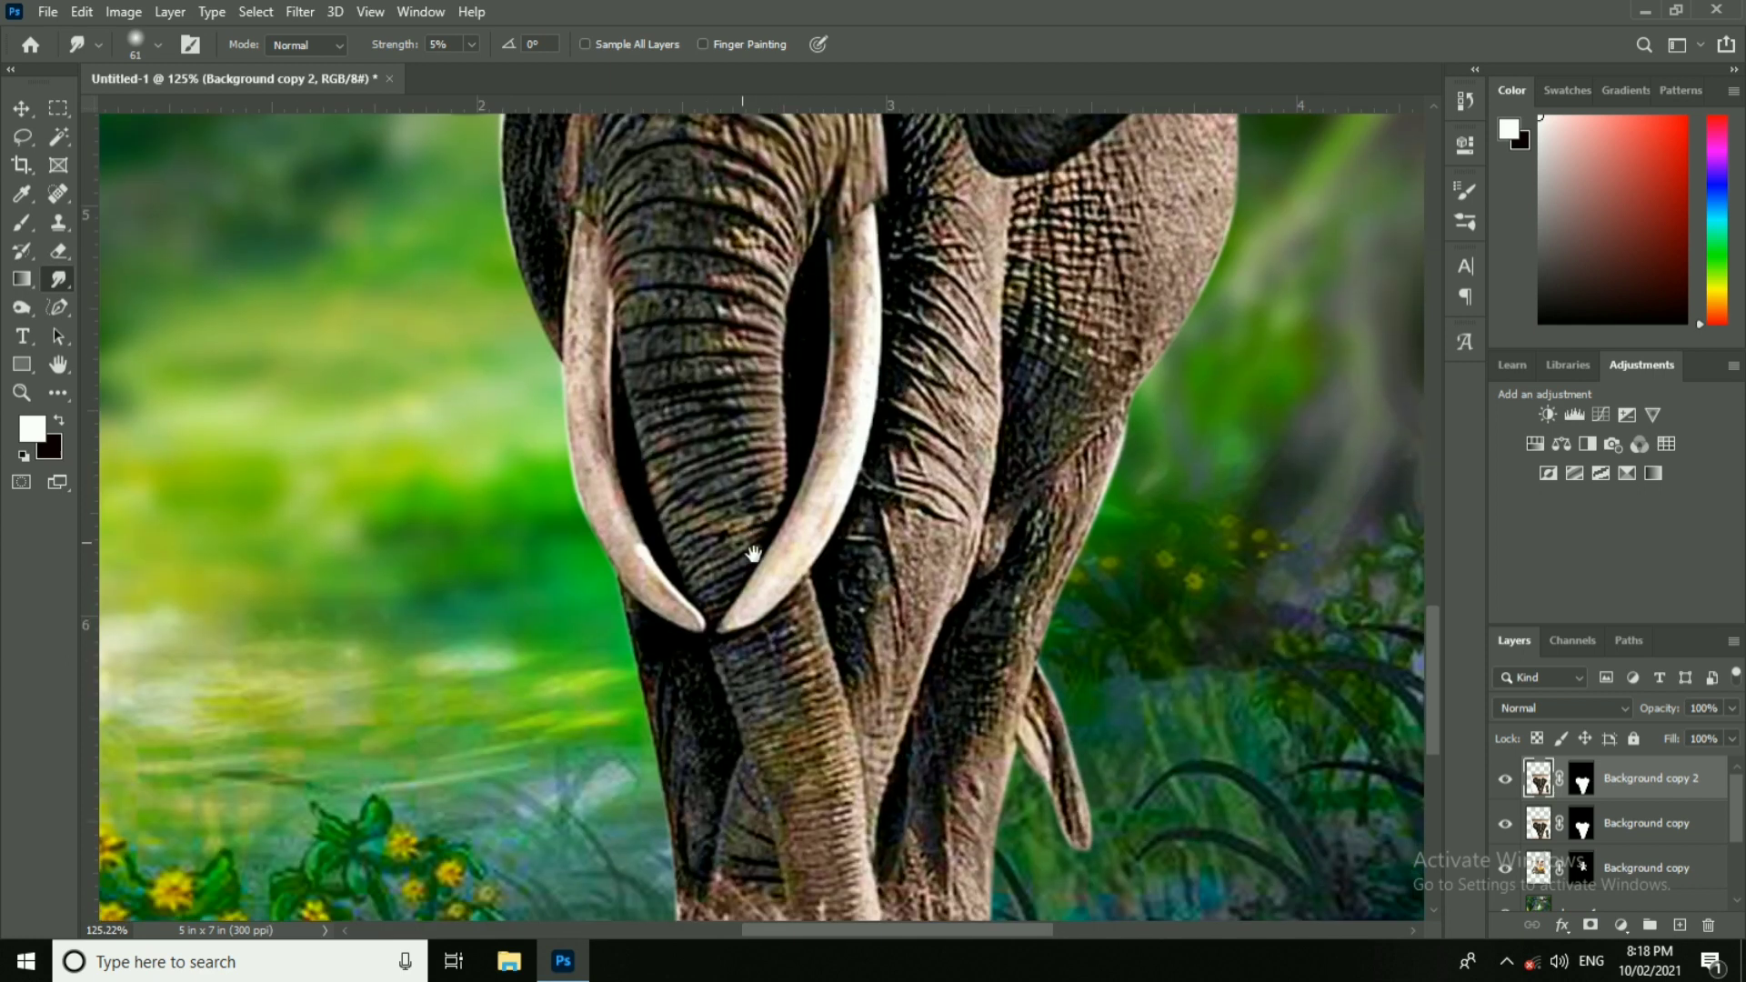
pyautogui.moveTo(573, 128); pyautogui.dragTo(617, 428)
# Step: Smudge the skin of the elephant's lower trunk and the area between the tusks at 5% strength
pyautogui.moveTo(696, 682); pyautogui.dragTo(665, 428)
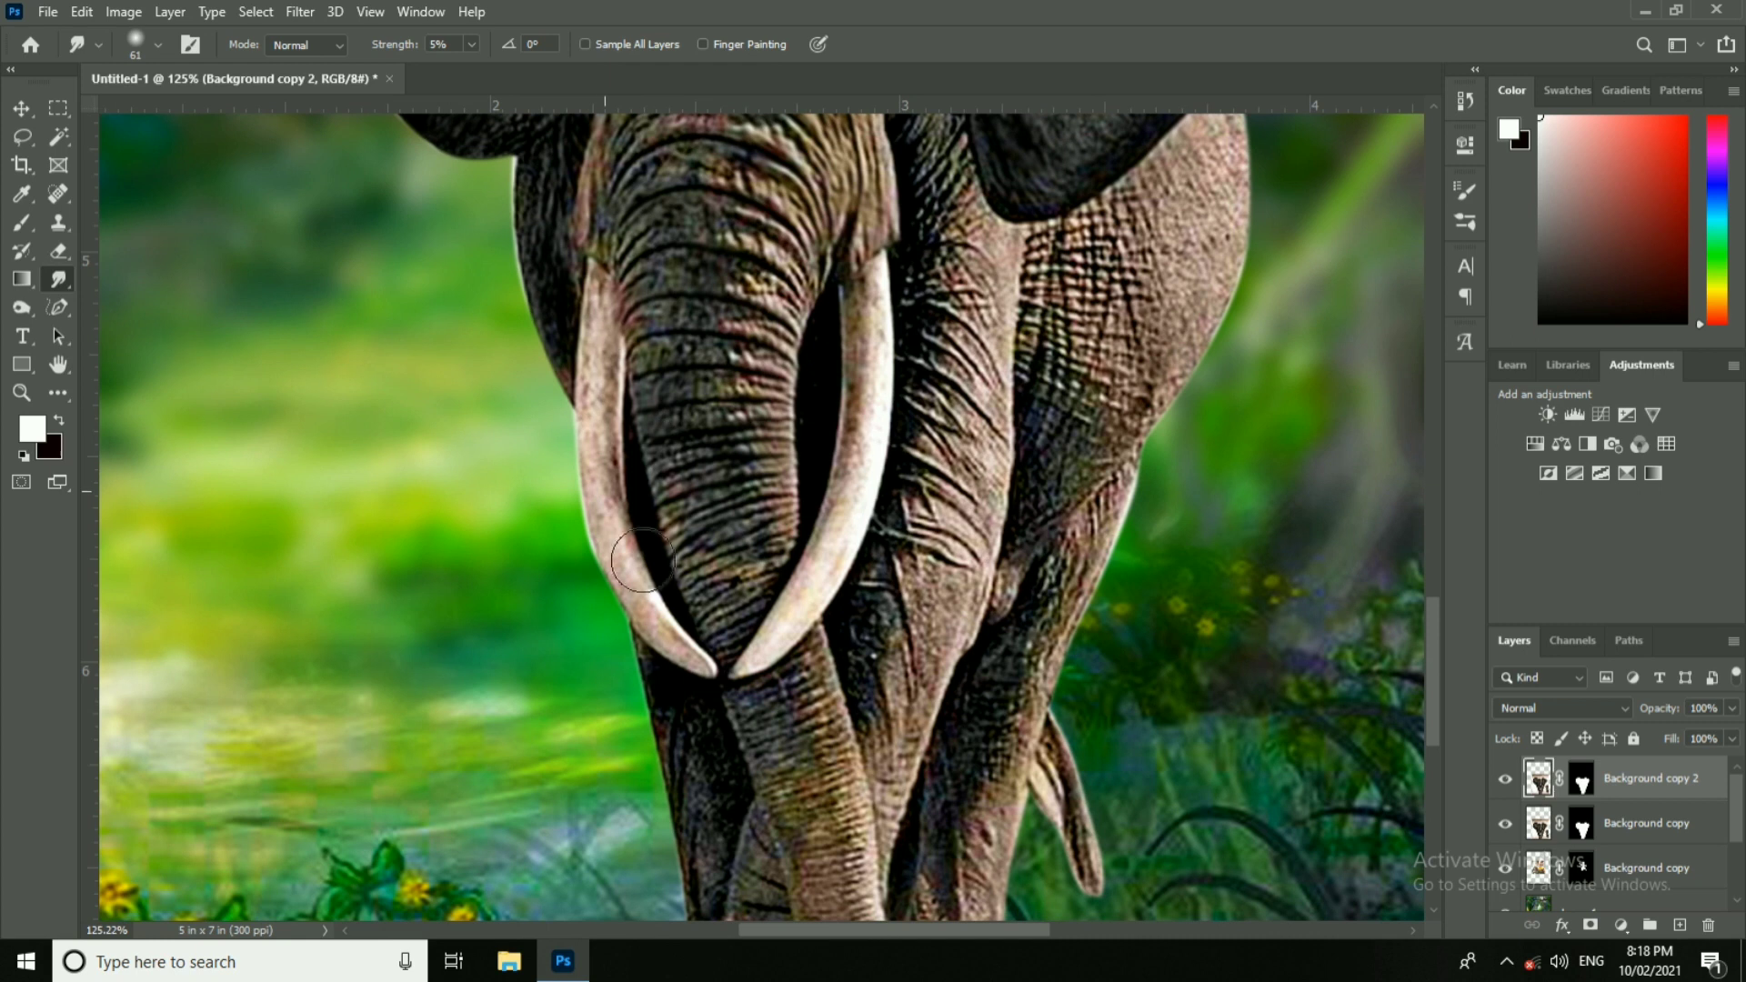
pyautogui.moveTo(744, 704); pyautogui.dragTo(666, 487)
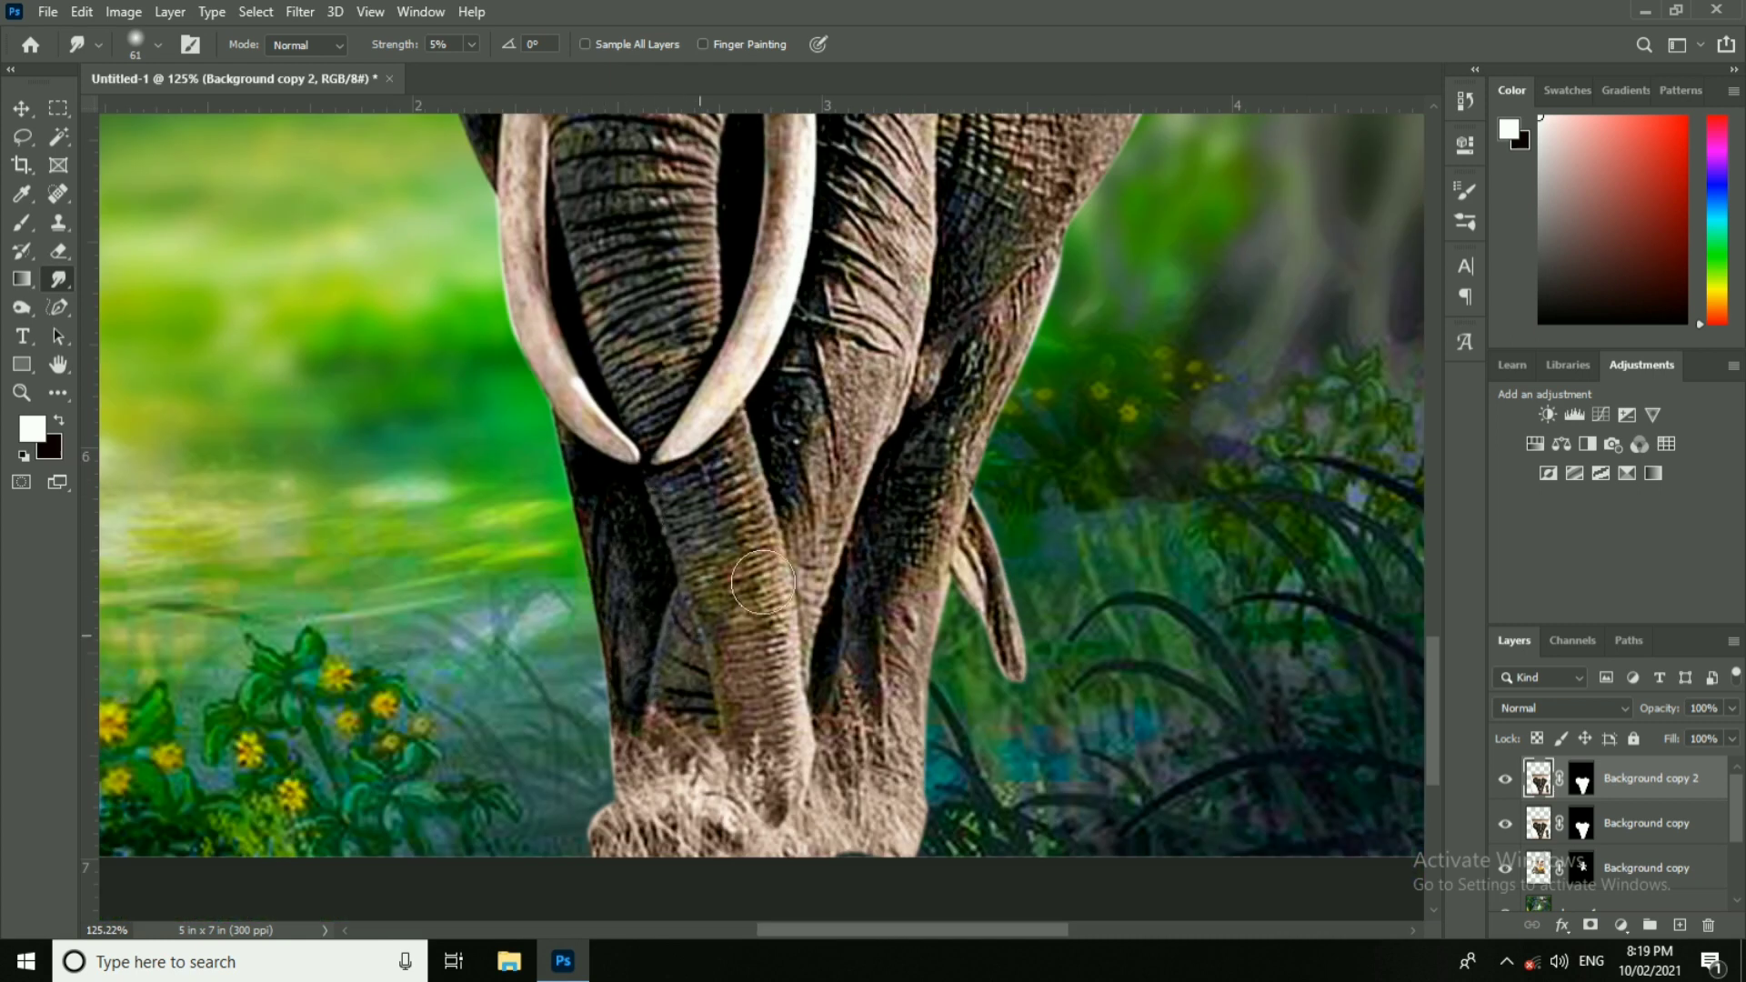
pyautogui.moveTo(718, 318); pyautogui.dragTo(668, 595)
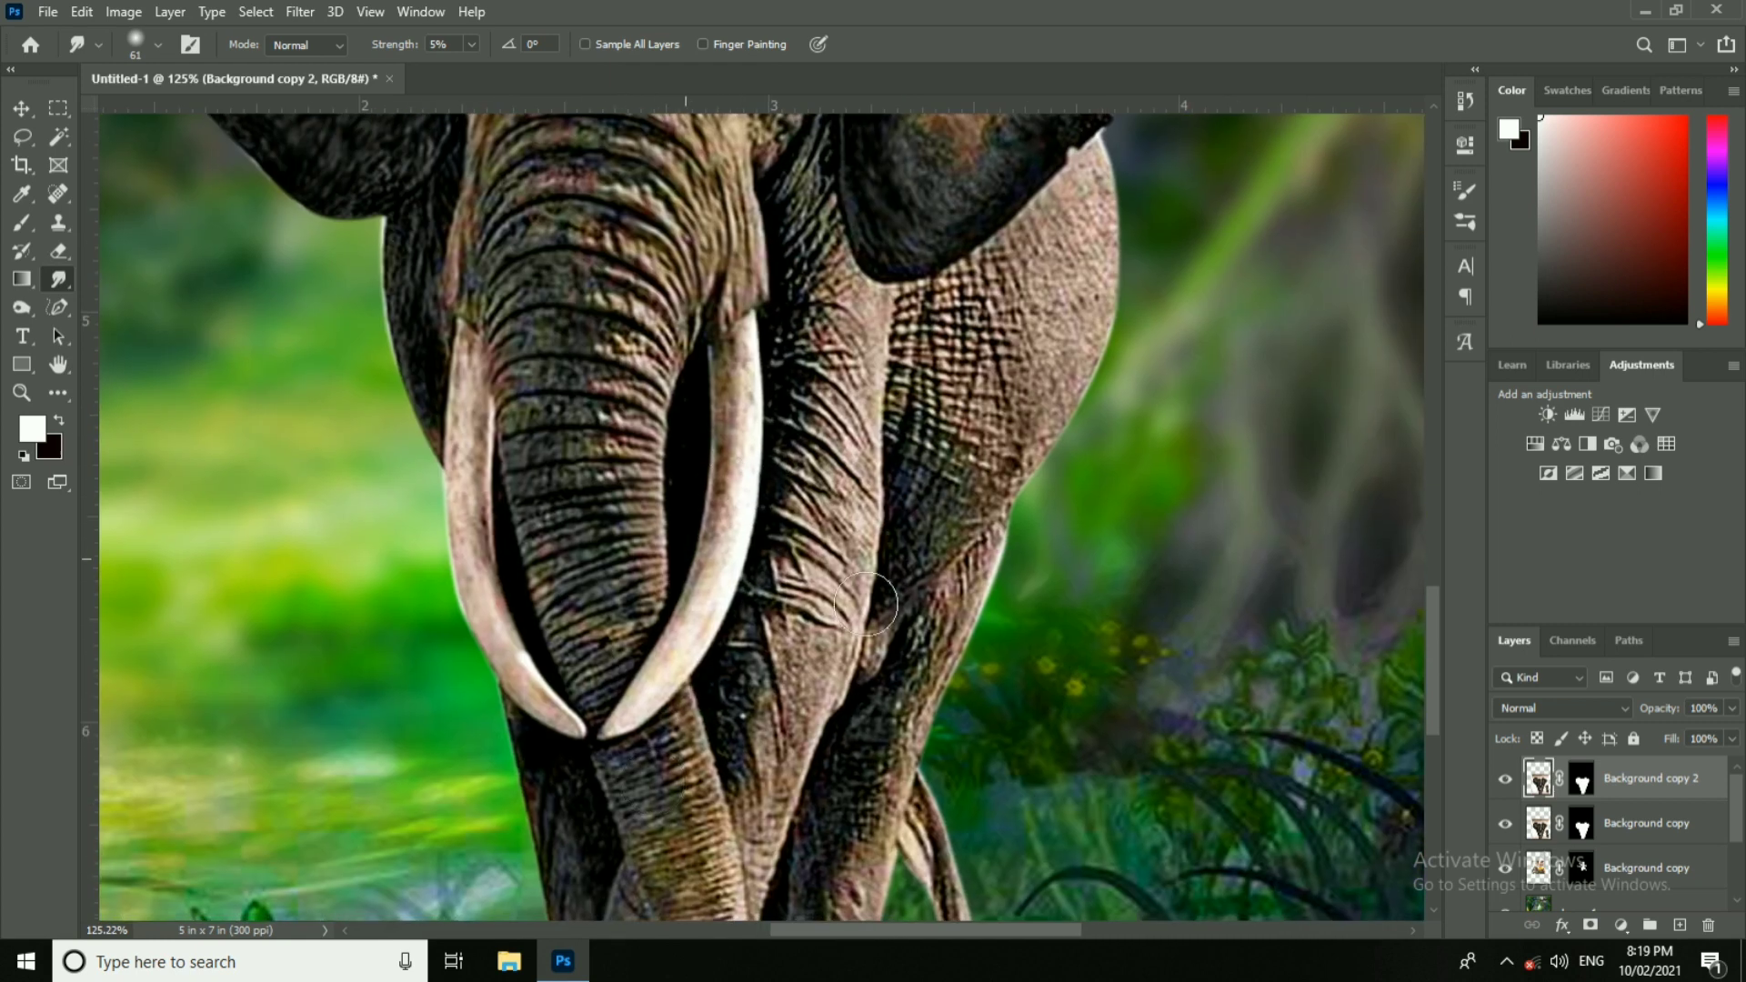
# Step: Smooth the elephant's flank, legs and tail with the soft round Smudge brush at 5% strength
pyautogui.moveTo(851, 284); pyautogui.dragTo(692, 431)
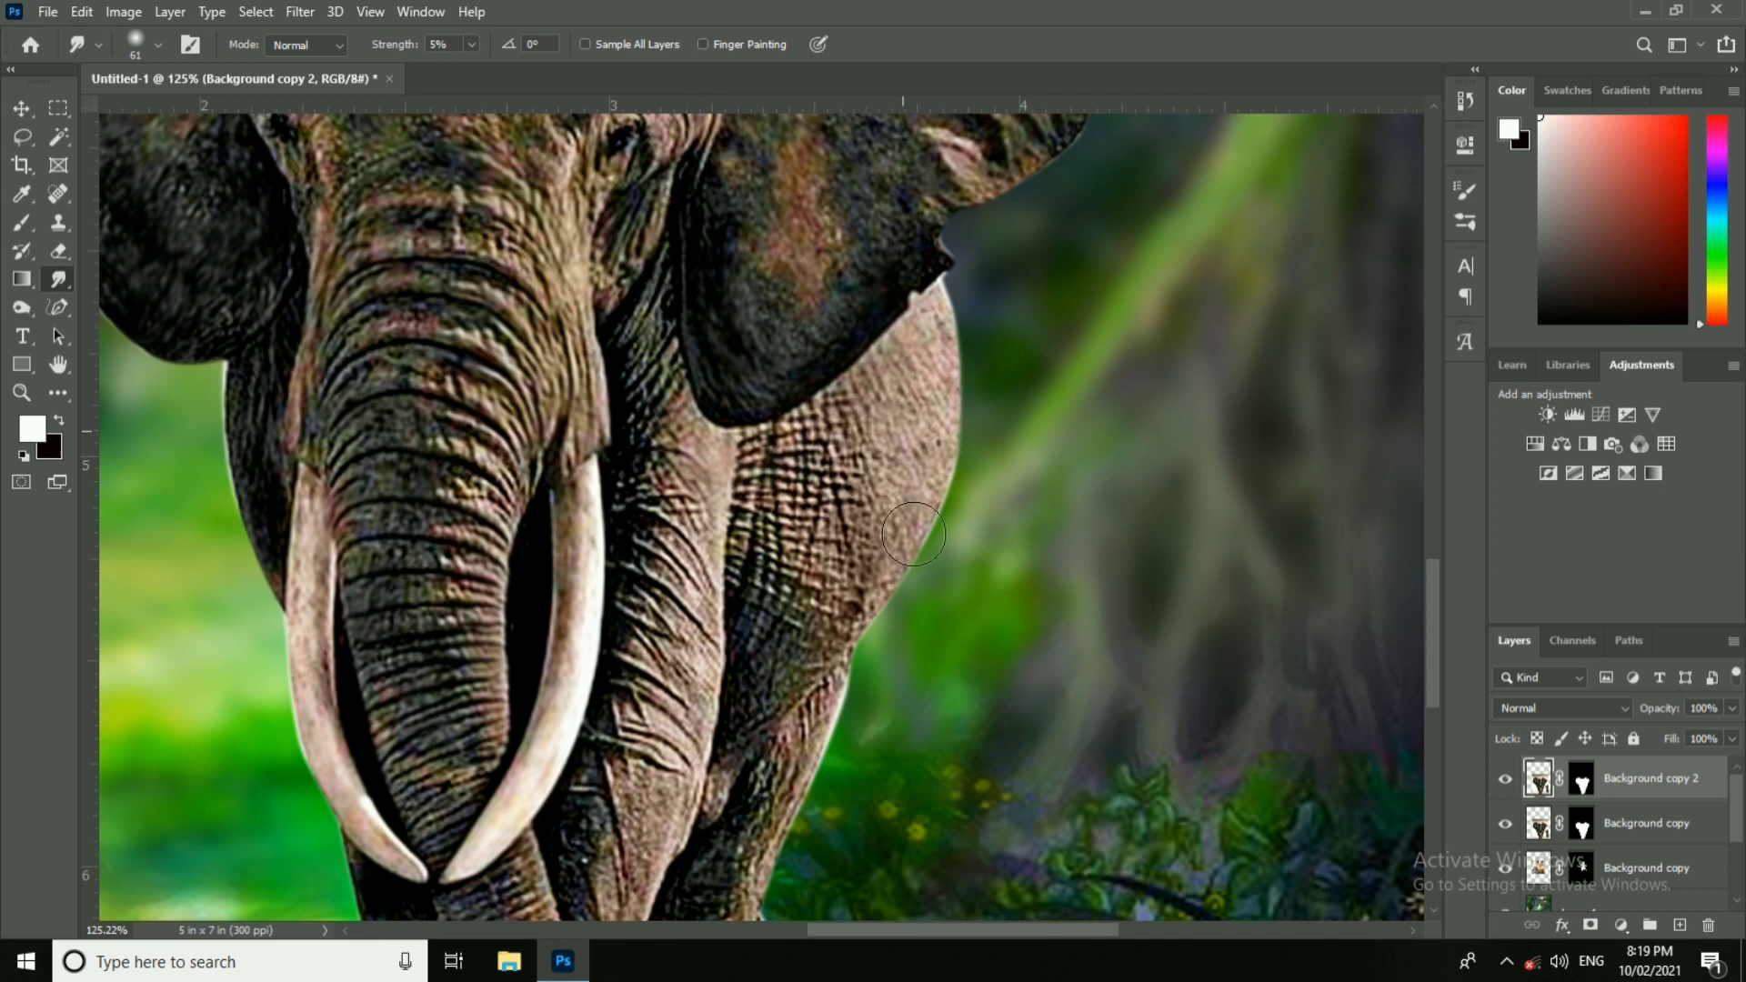
pyautogui.moveTo(815, 496); pyautogui.dragTo(782, 623)
pyautogui.moveTo(791, 790); pyautogui.dragTo(936, 506)
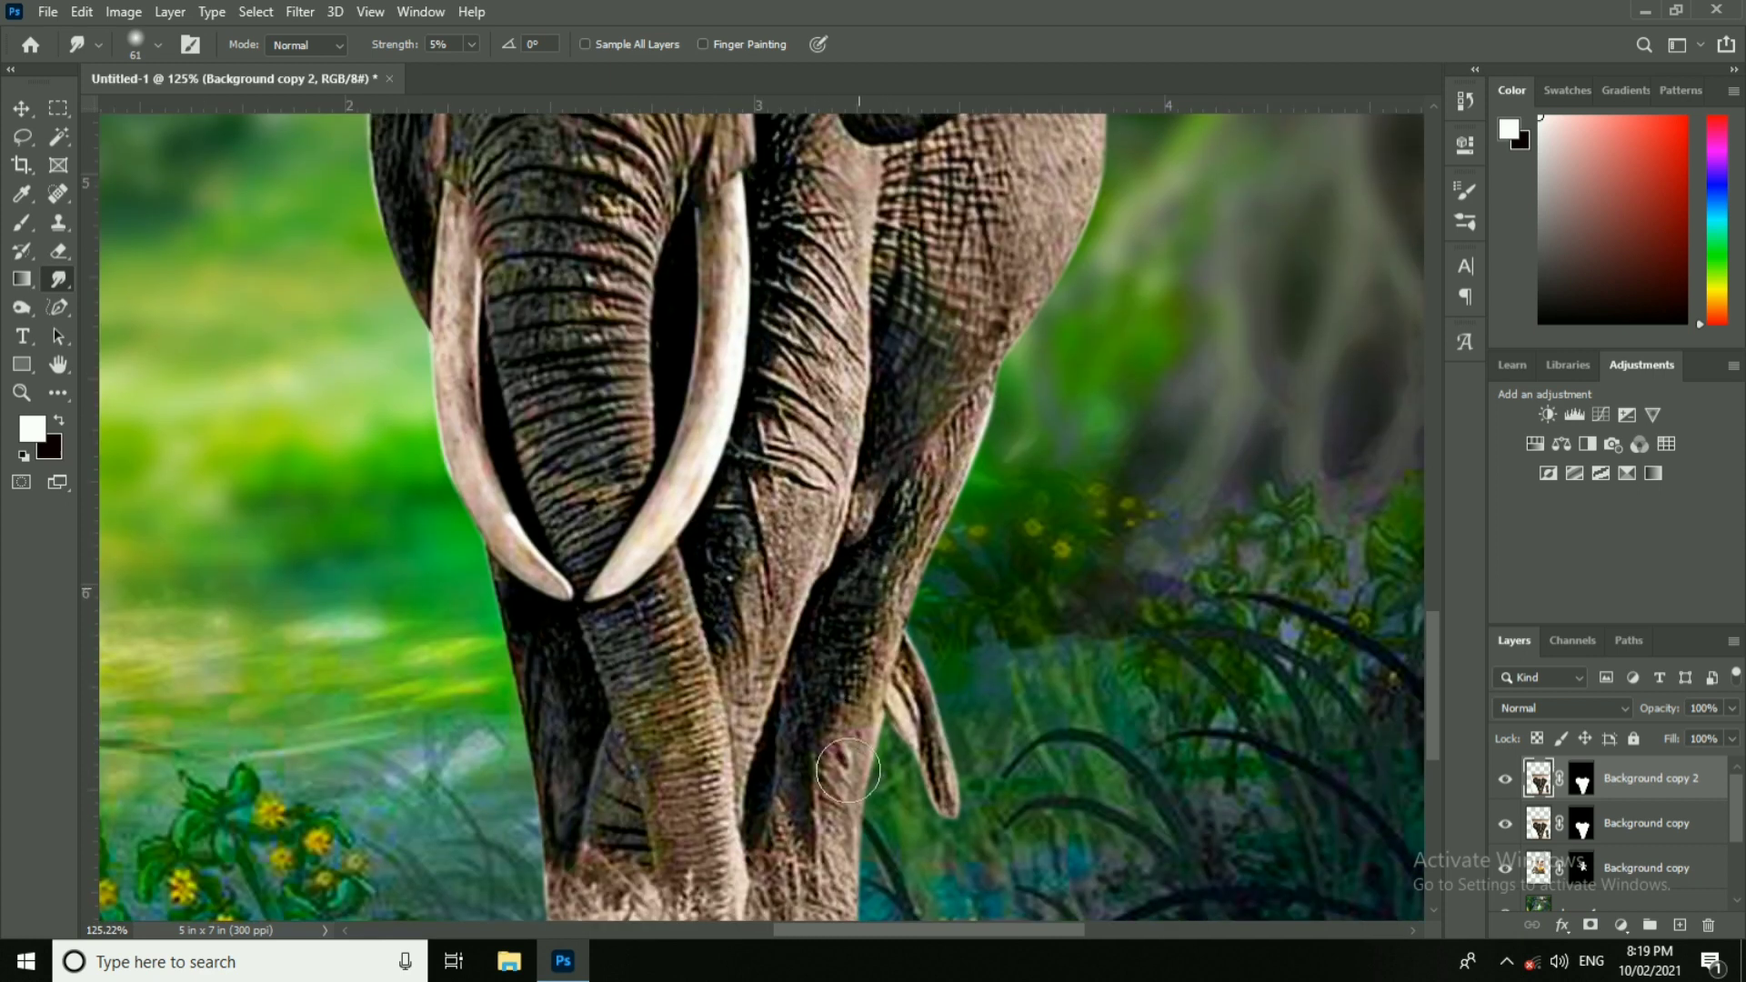
pyautogui.moveTo(892, 693)
pyautogui.mouseDown()
pyautogui.moveTo(925, 726)
pyautogui.moveTo(944, 677)
pyautogui.mouseUp()
pyautogui.moveTo(786, 390)
pyautogui.mouseDown()
pyautogui.moveTo(847, 480)
pyautogui.moveTo(749, 543)
pyautogui.mouseUp()
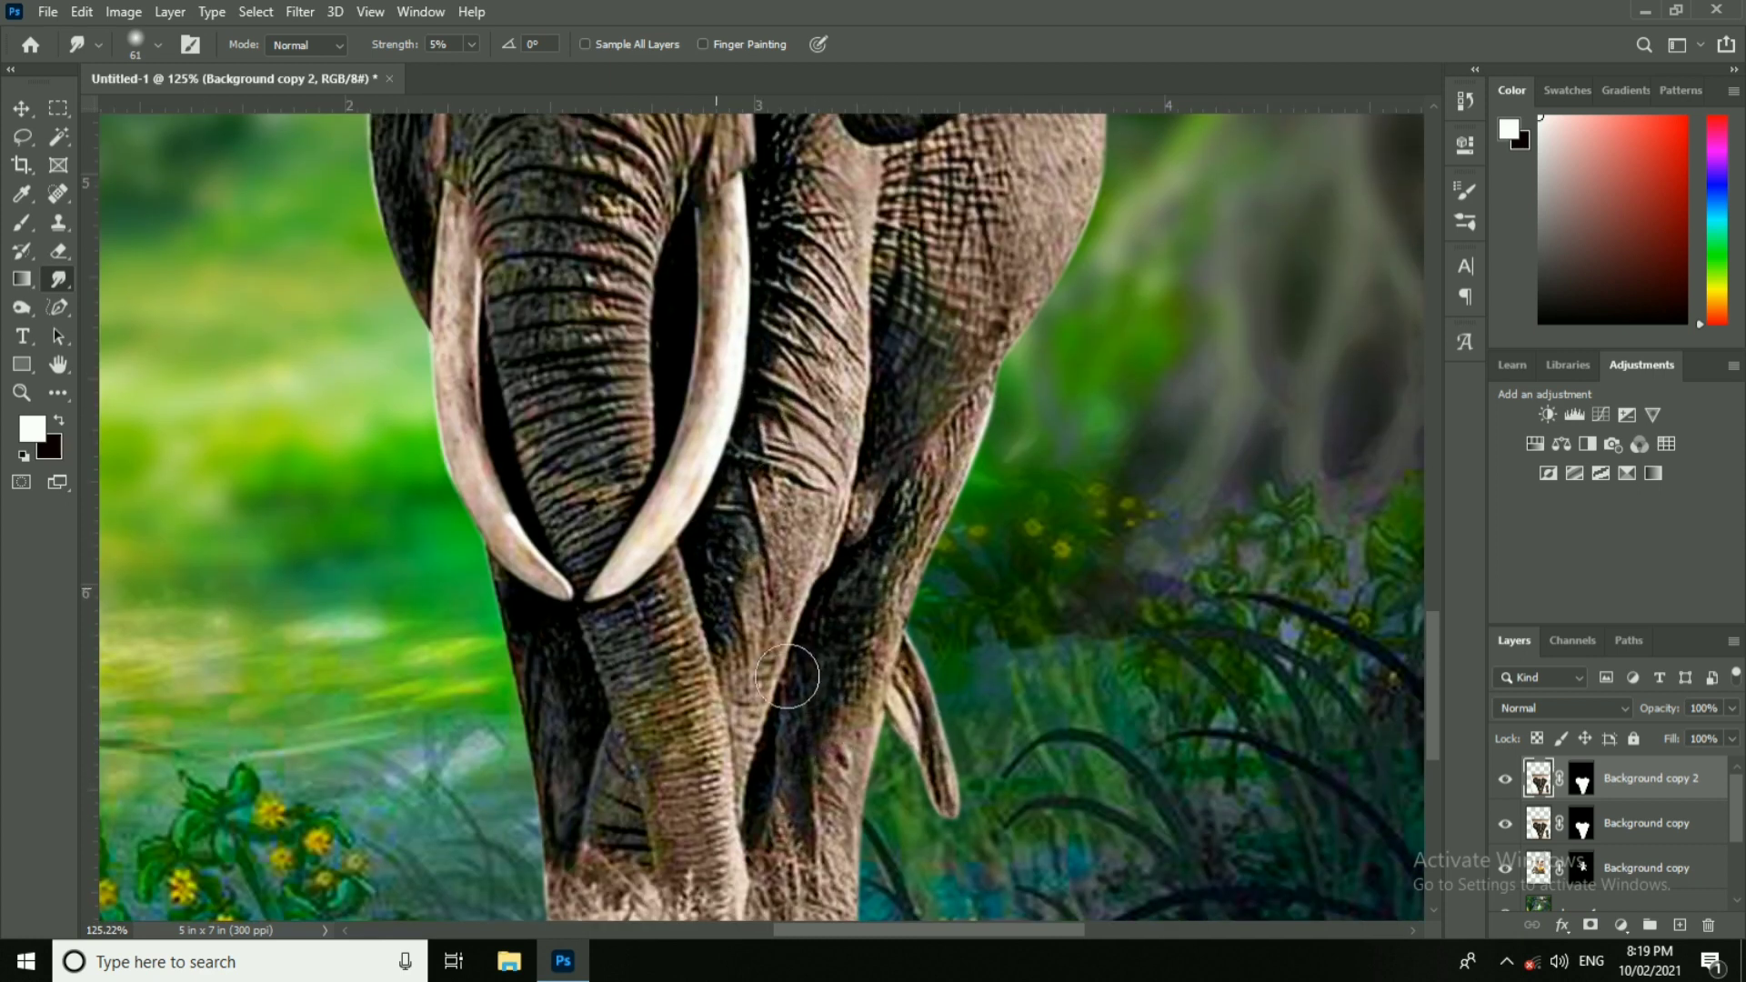
pyautogui.moveTo(765, 717)
pyautogui.mouseDown()
pyautogui.moveTo(667, 420)
pyautogui.moveTo(758, 533)
pyautogui.moveTo(720, 601)
pyautogui.moveTo(505, 582)
pyautogui.moveTo(593, 680)
pyautogui.mouseUp()
# Step: Review the smudged elephant from its feet up to its ears and within the whole composition
pyautogui.scroll(-8, 656, 552)
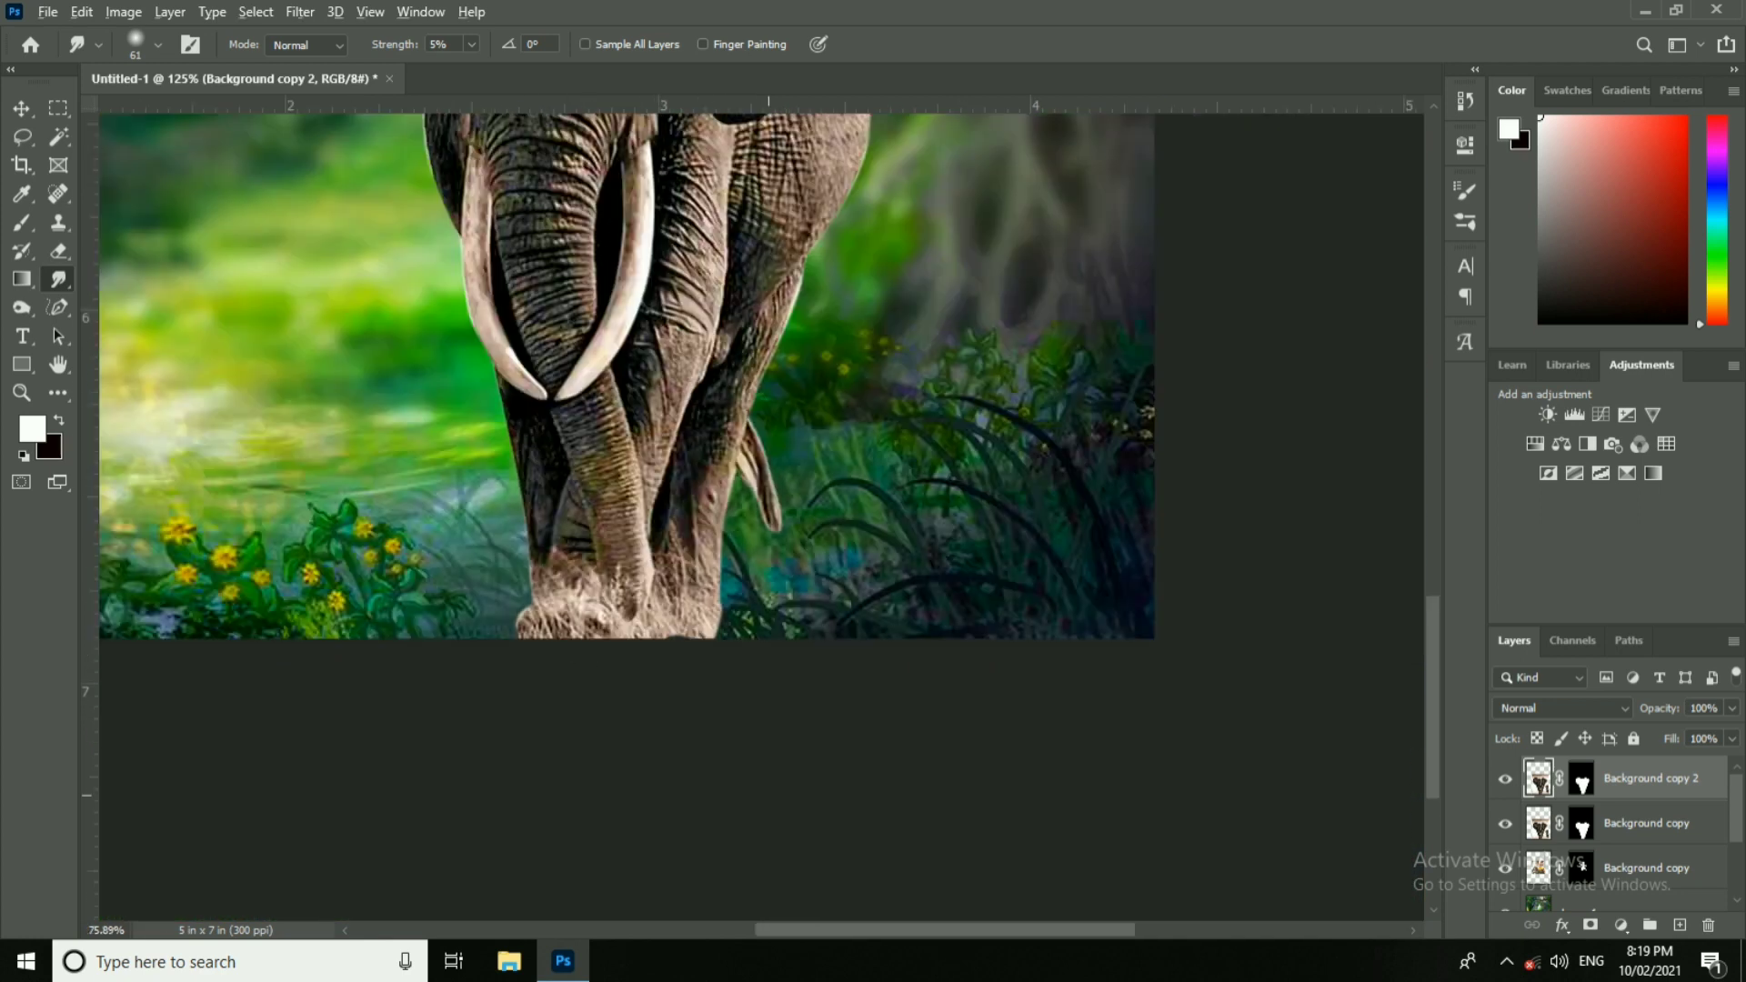
pyautogui.moveTo(825, 369); pyautogui.dragTo(850, 561)
pyautogui.scroll(4, 721, 275)
pyautogui.scroll(4, 627, 246)
pyautogui.moveTo(627, 246); pyautogui.dragTo(691, 403)
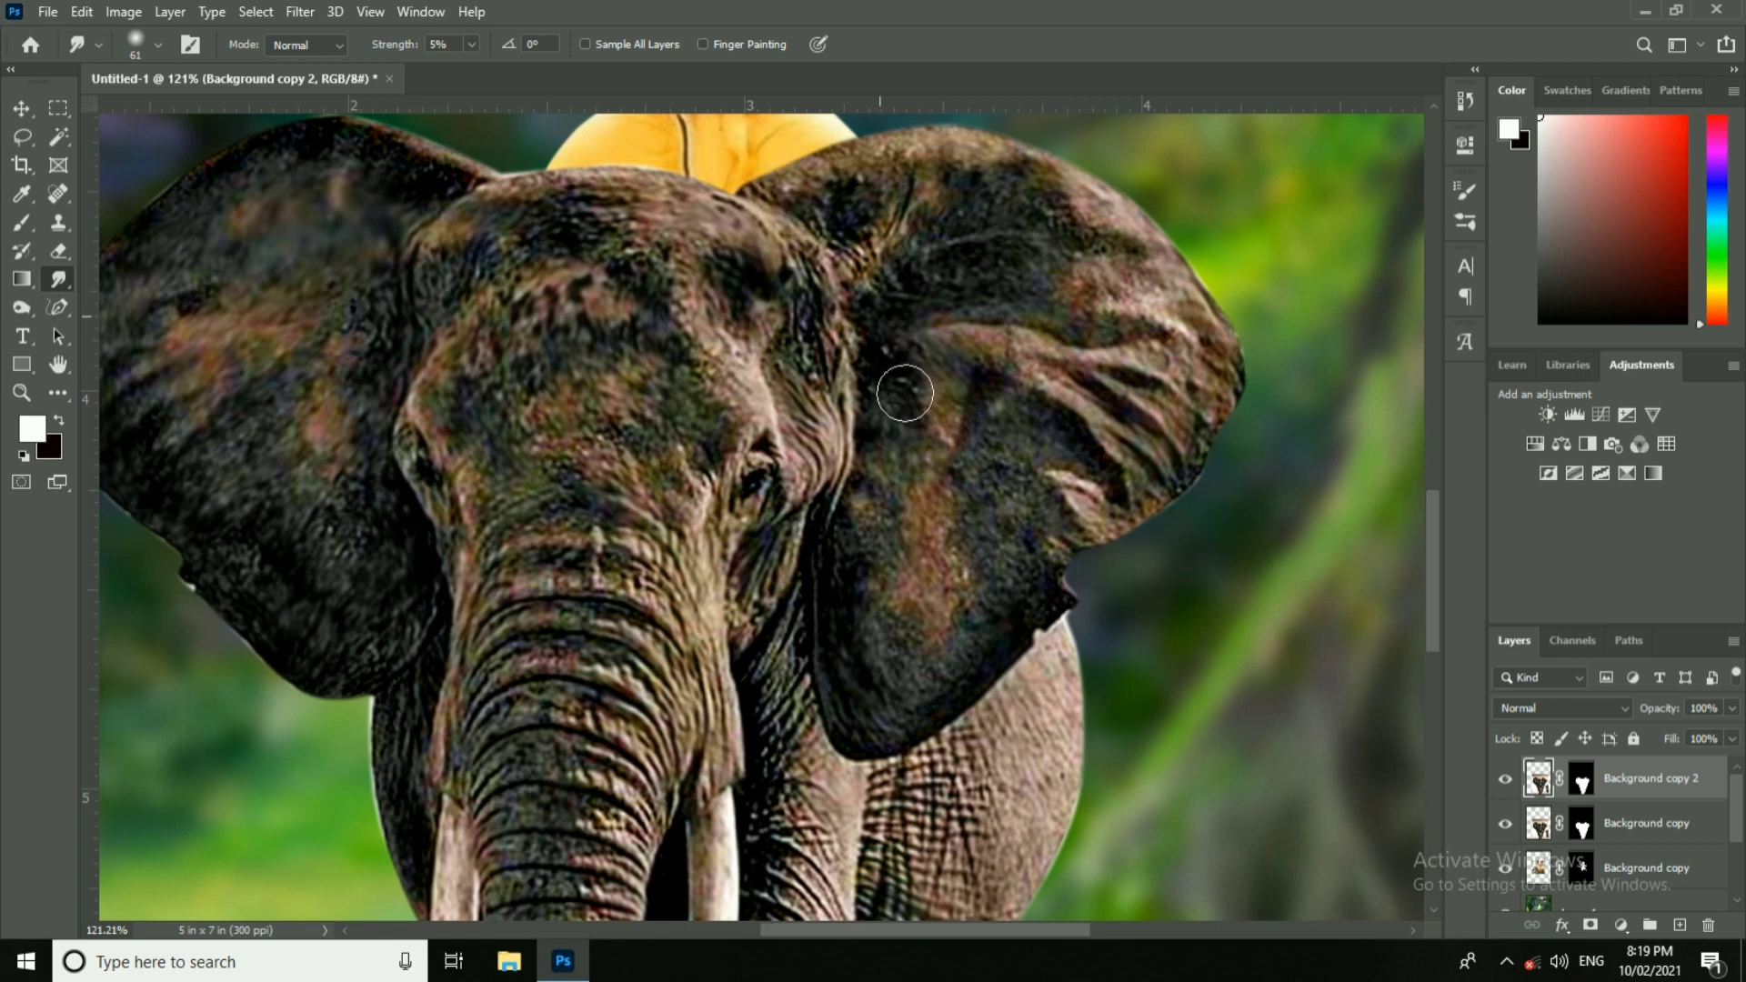
pyautogui.scroll(-3, 862, 480)
pyautogui.scroll(-6, 868, 557)
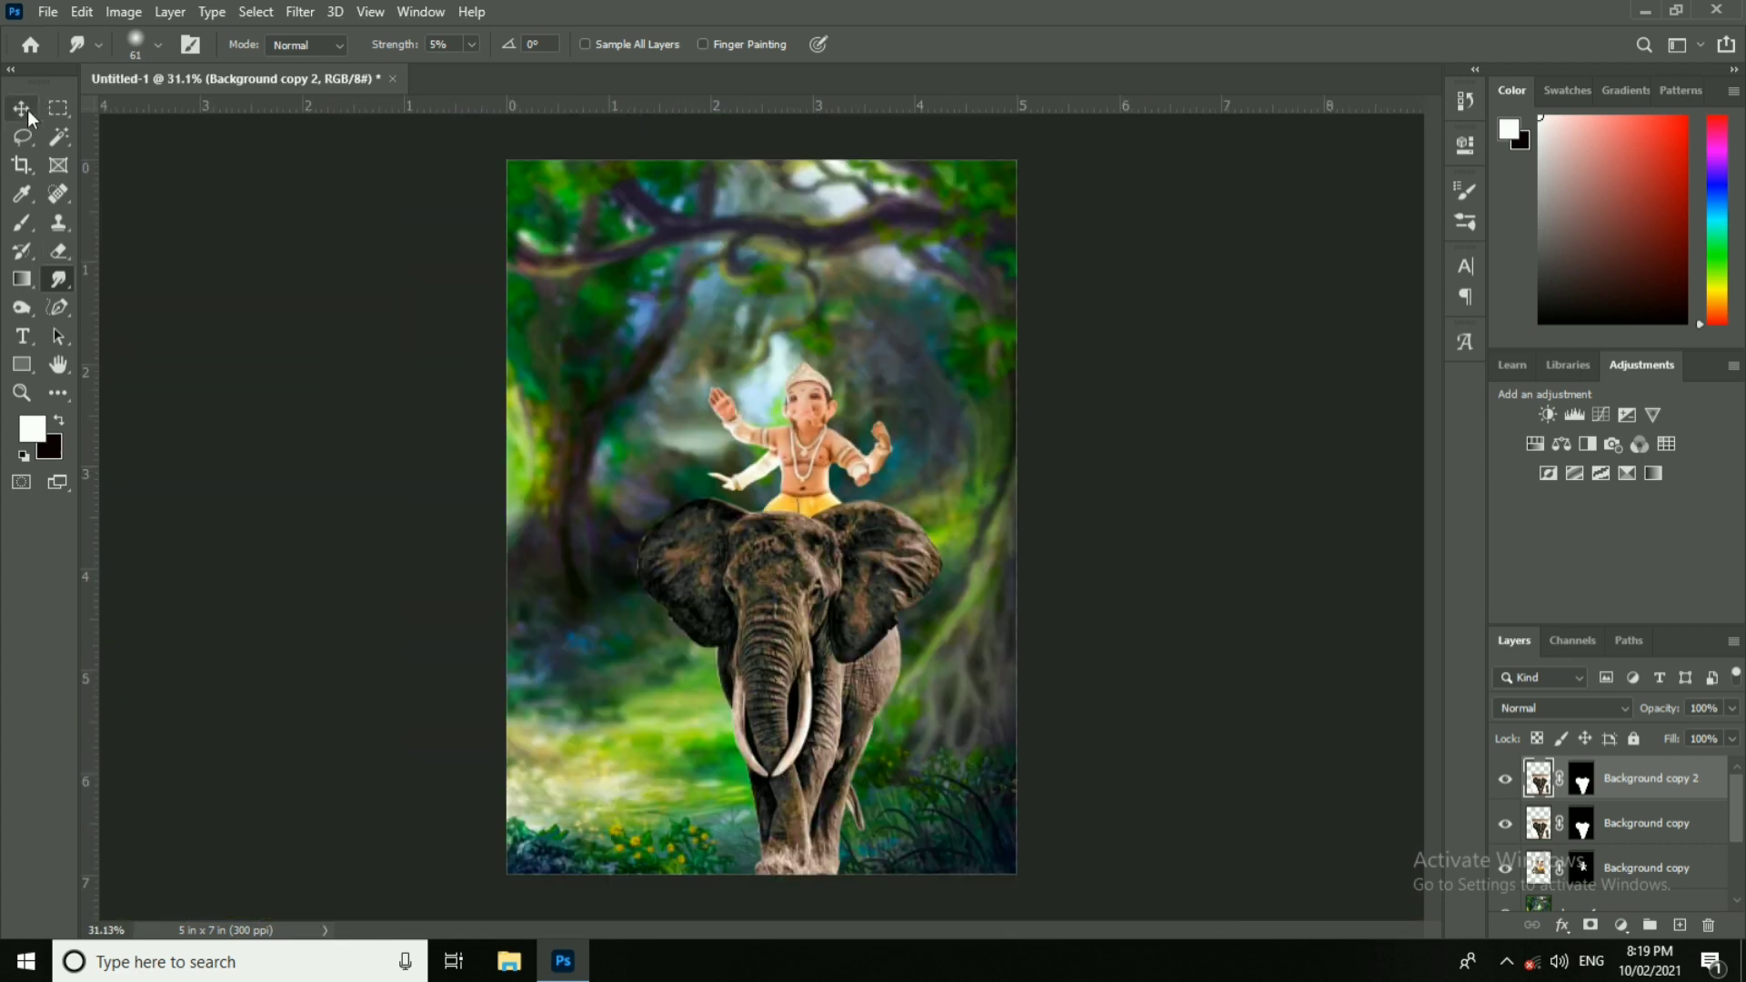
# Step: Compare the smudged elephant layer with the original beneath it, and delete the original elephant layer, keeping Background copy 2
pyautogui.click(28, 111)
pyautogui.click(1644, 825)
pyautogui.scroll(4, 787, 584)
pyautogui.moveTo(787, 584); pyautogui.dragTo(682, 406)
pyautogui.click(1509, 782)
pyautogui.rightClick(644, 360)
pyautogui.click(669, 378)
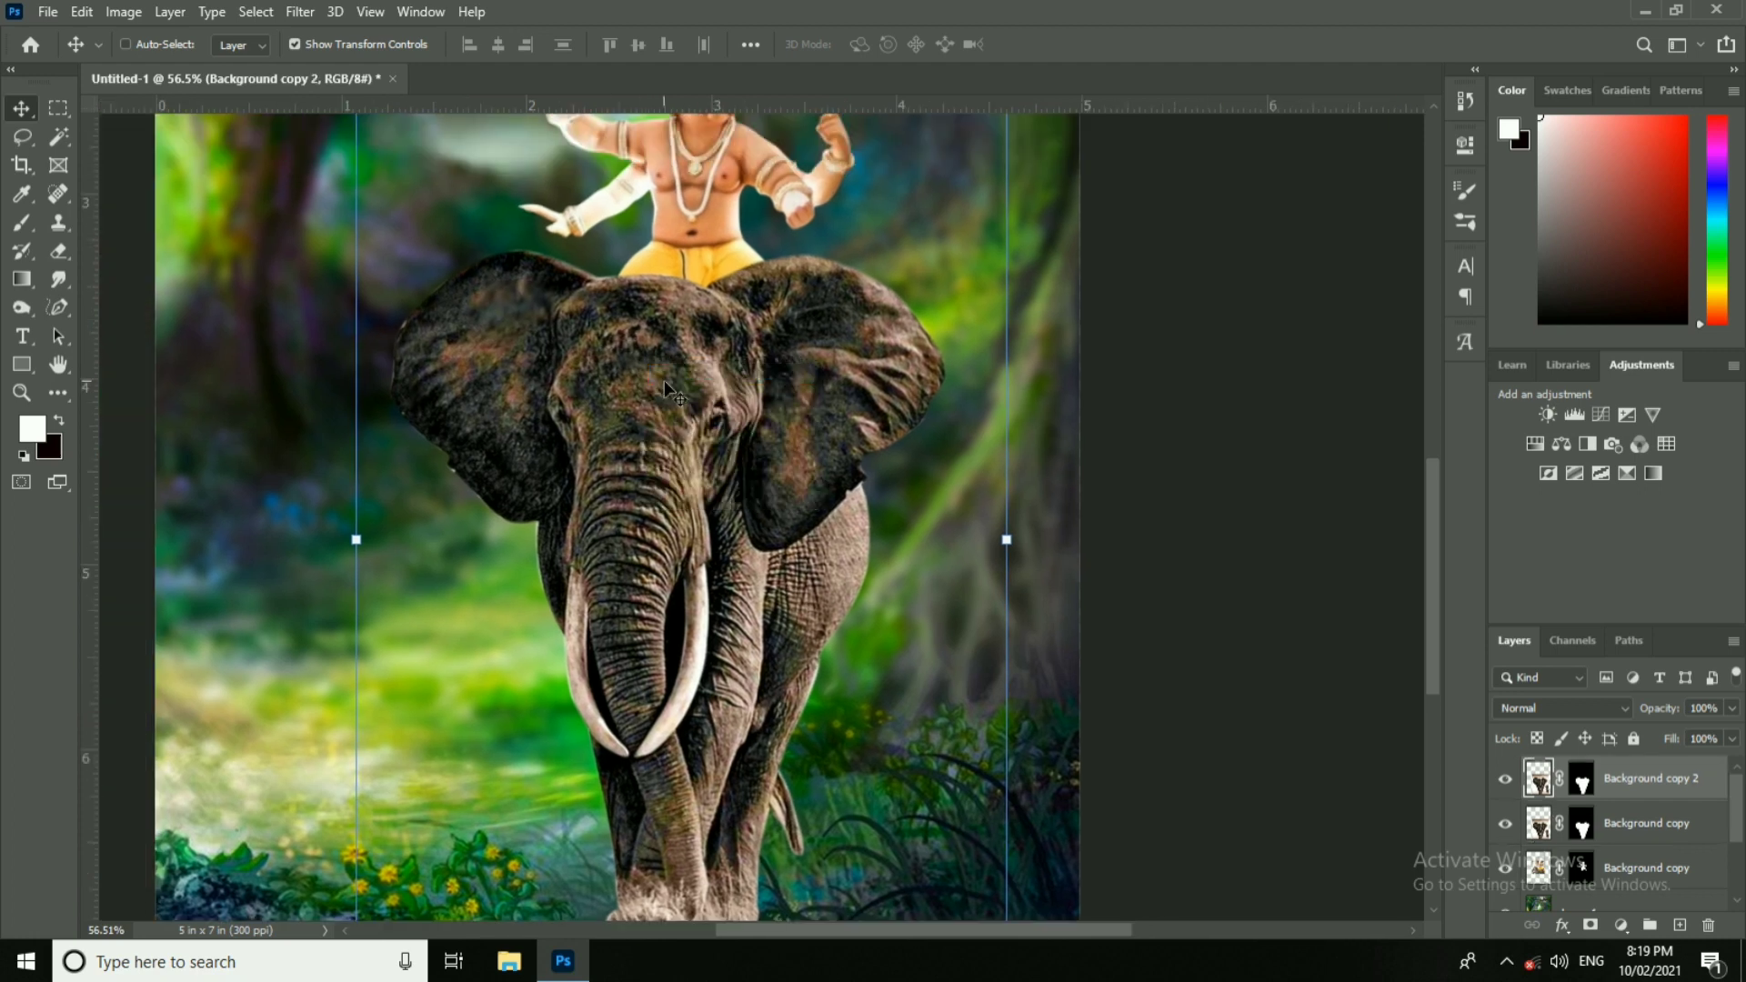
pyautogui.scroll(-3, 779, 472)
pyautogui.scroll(1, 811, 496)
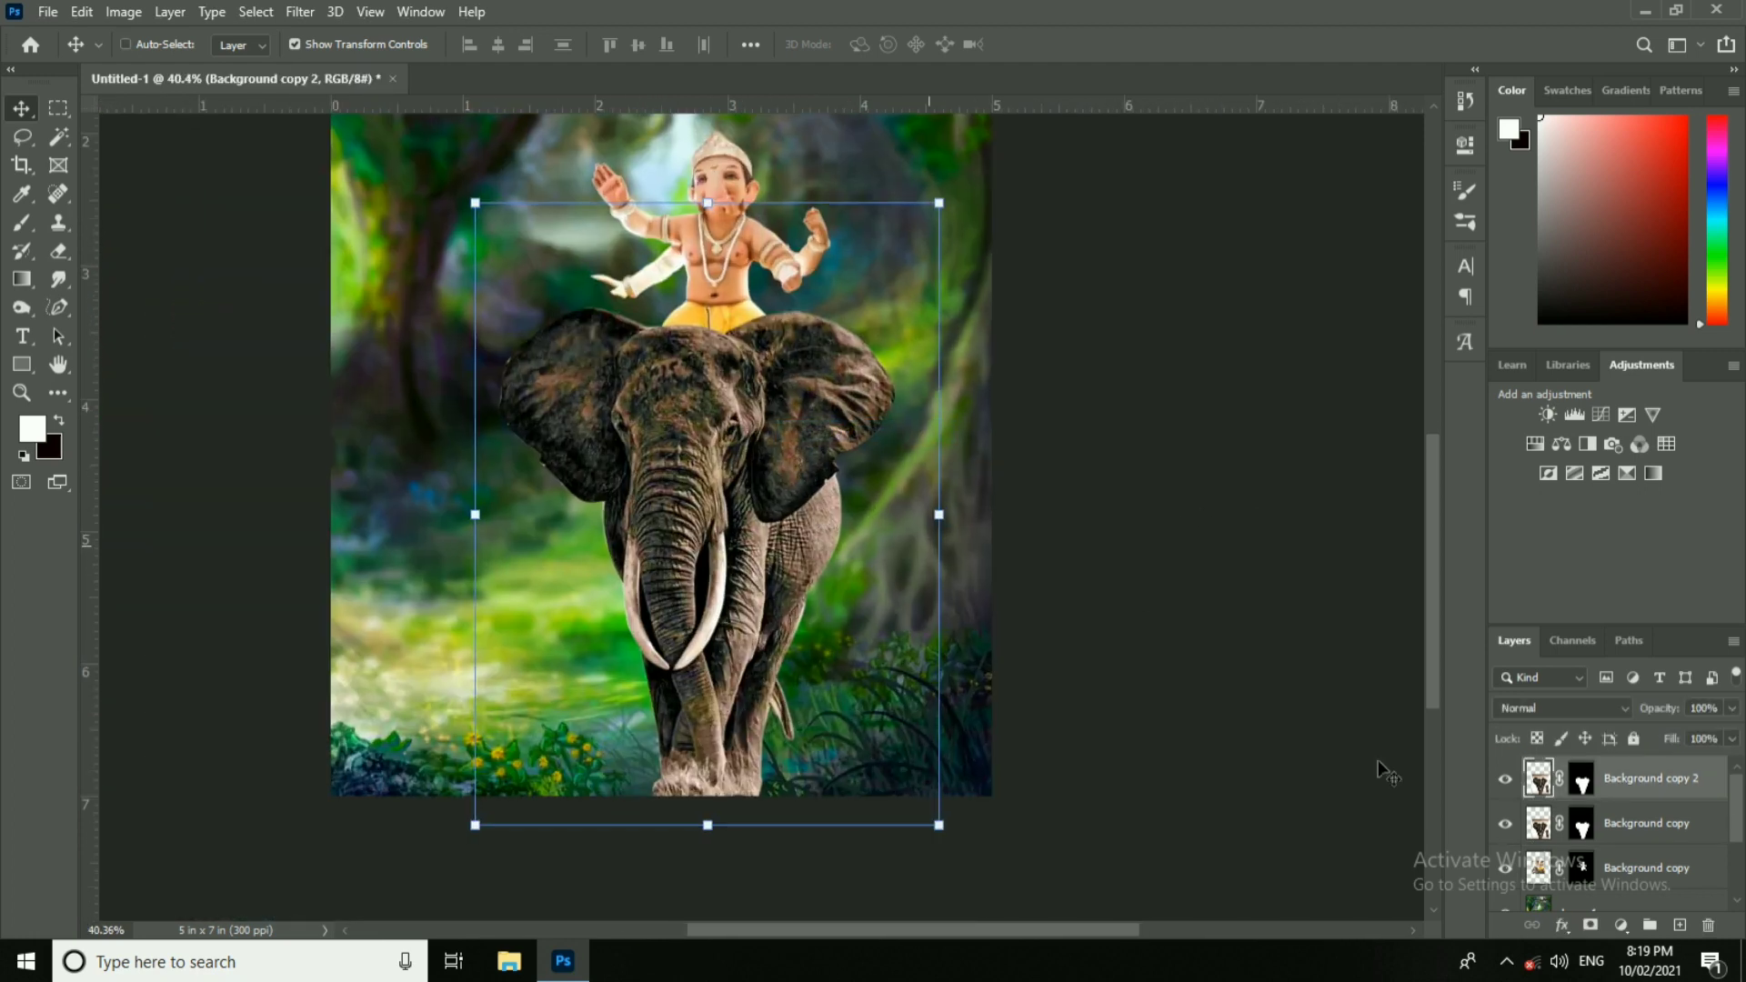
pyautogui.click(1667, 830)
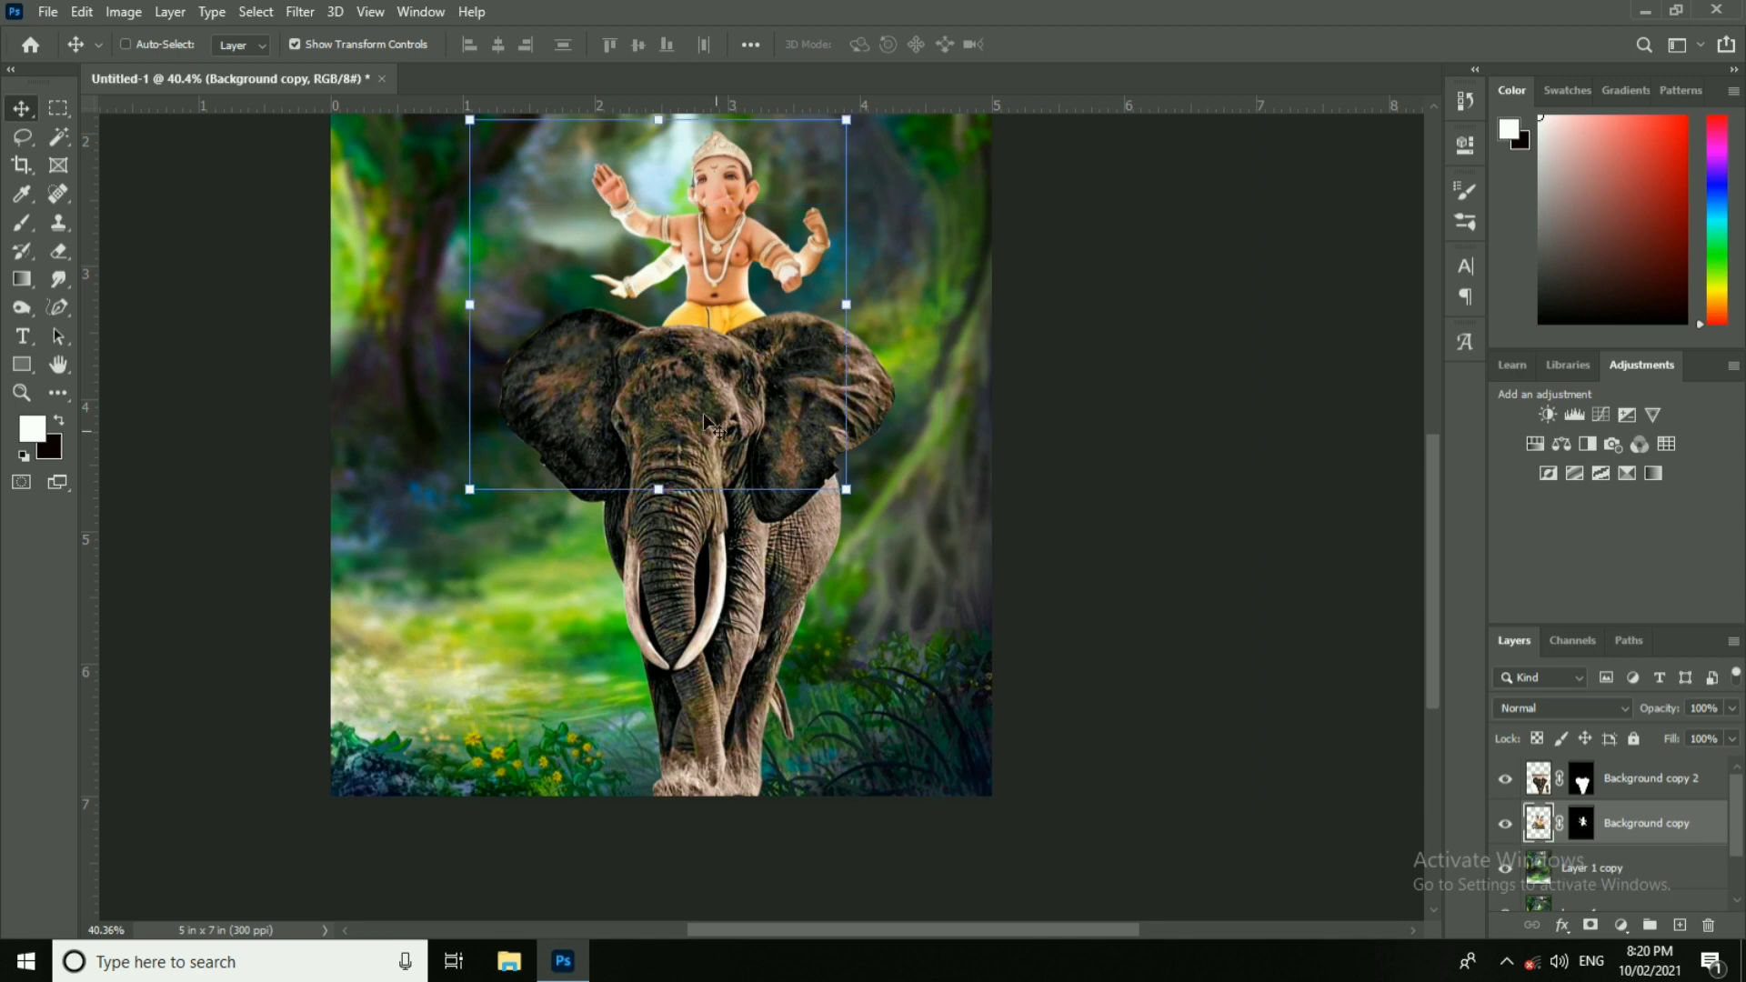
# Step: Apply Levels to the Ganpati layer, setting the black input level to 42 and slightly lowering the white input level
pyautogui.scroll(4, 719, 415)
pyautogui.scroll(1, 755, 420)
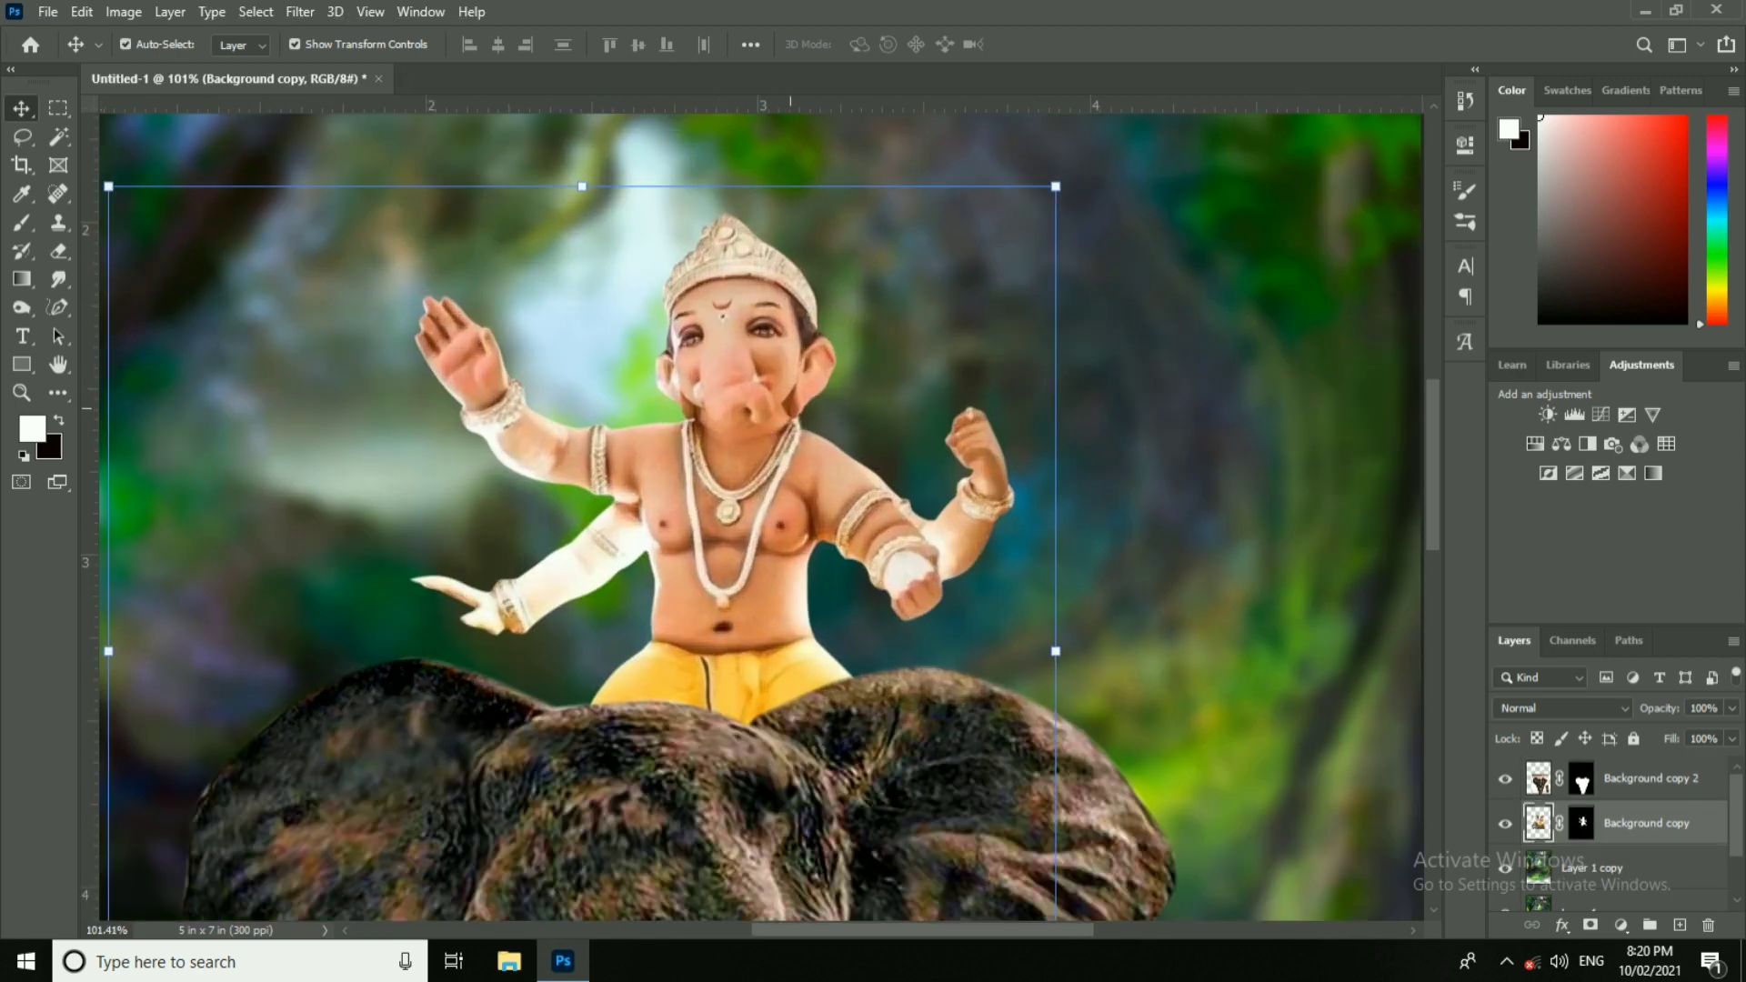
pyautogui.hotkey('ctrl', 'l')
pyautogui.moveTo(1181, 401); pyautogui.dragTo(1226, 402)
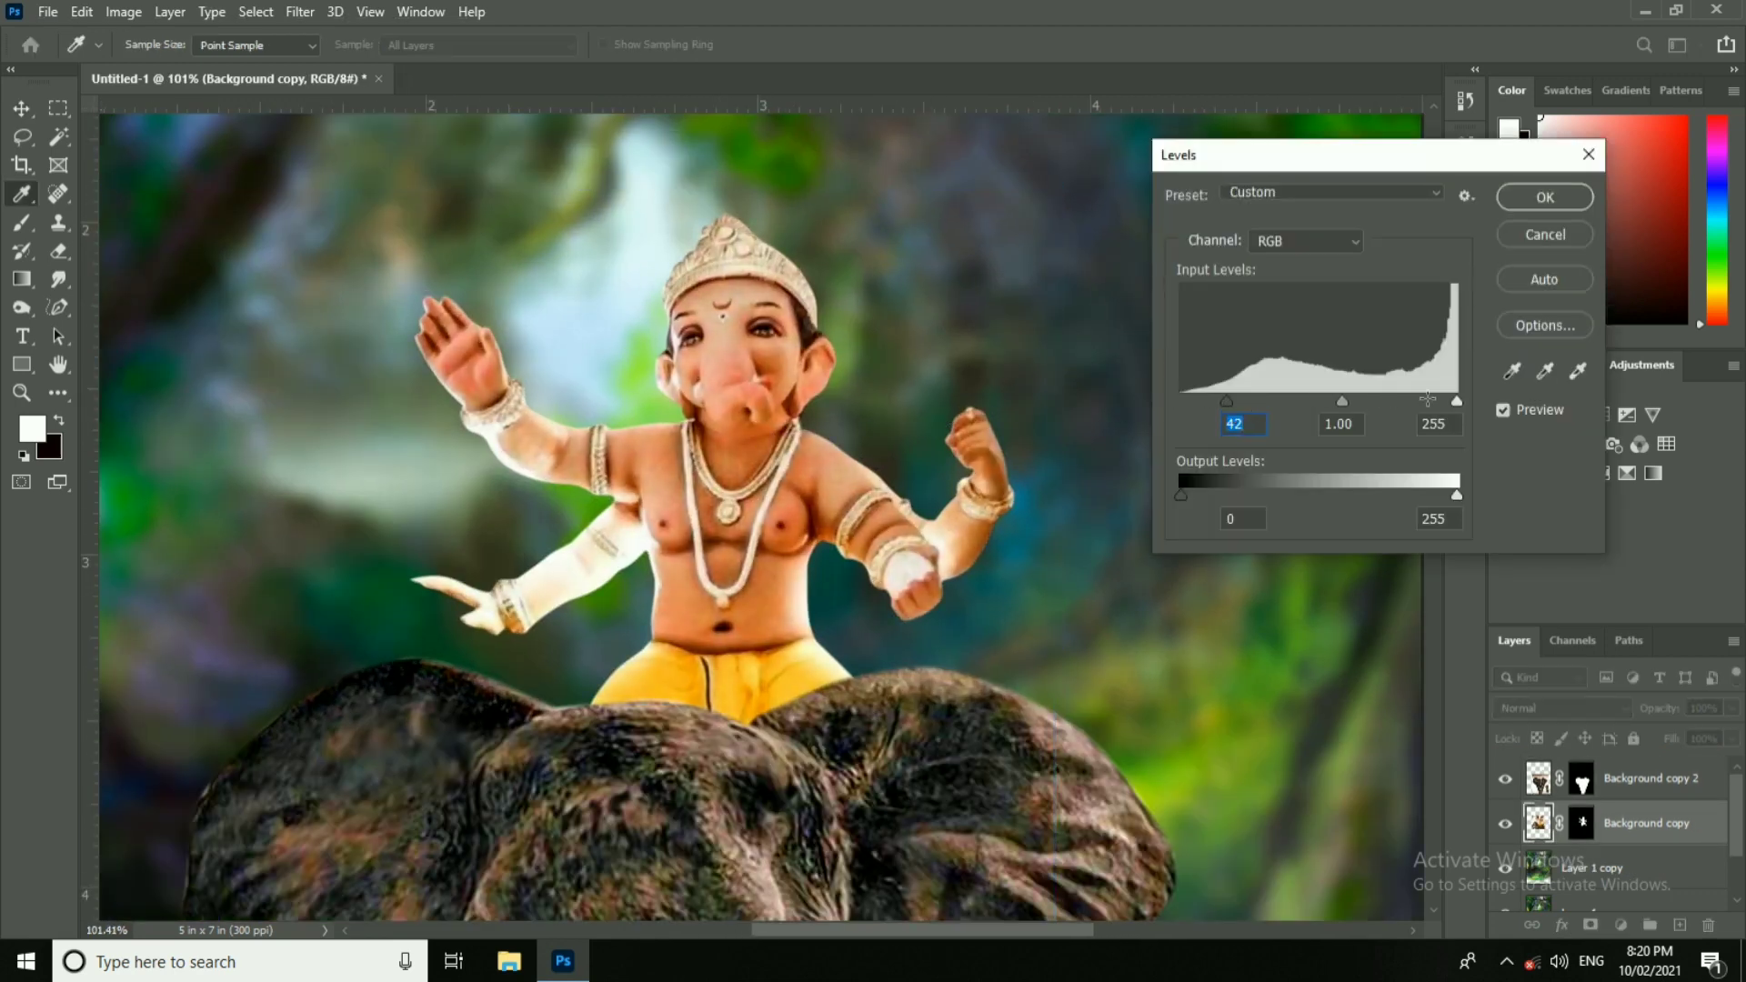
pyautogui.moveTo(1455, 401); pyautogui.dragTo(1444, 401)
pyautogui.click(1545, 197)
# Step: Start a Camera Raw Filter on the Ganpati layer with Contrast +18, Shadows +29, Whites -74 and Blacks +29
pyautogui.click(301, 10)
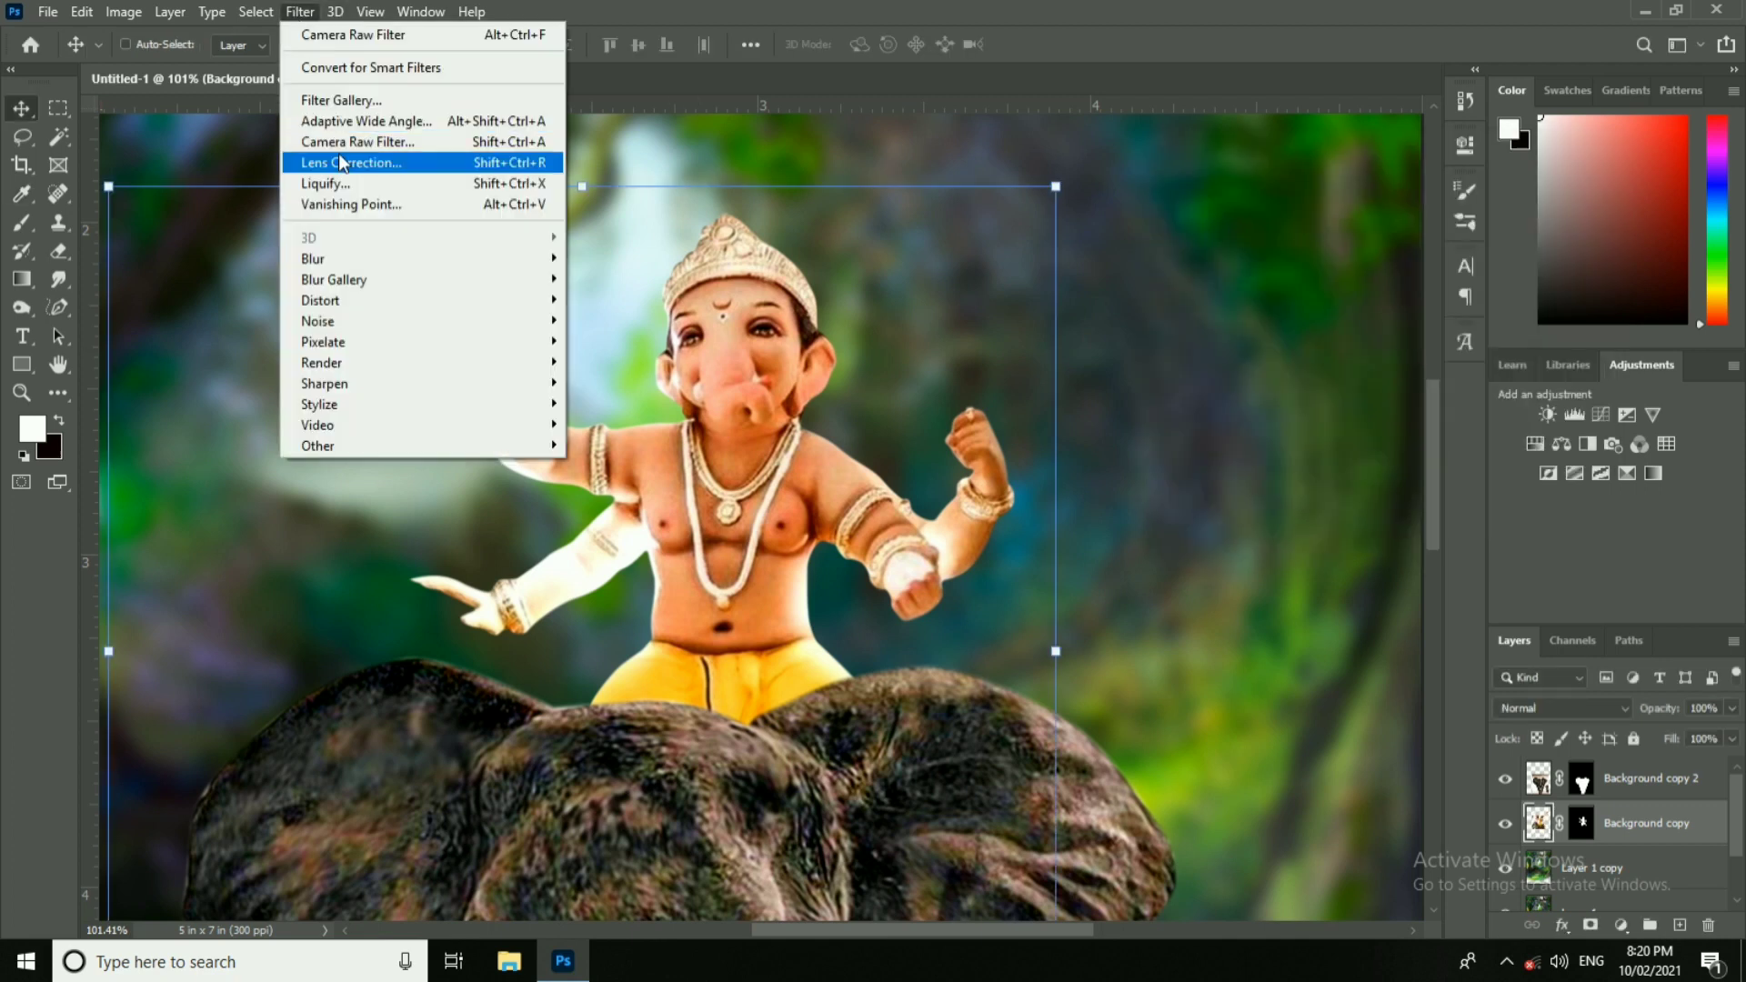
pyautogui.click(339, 138)
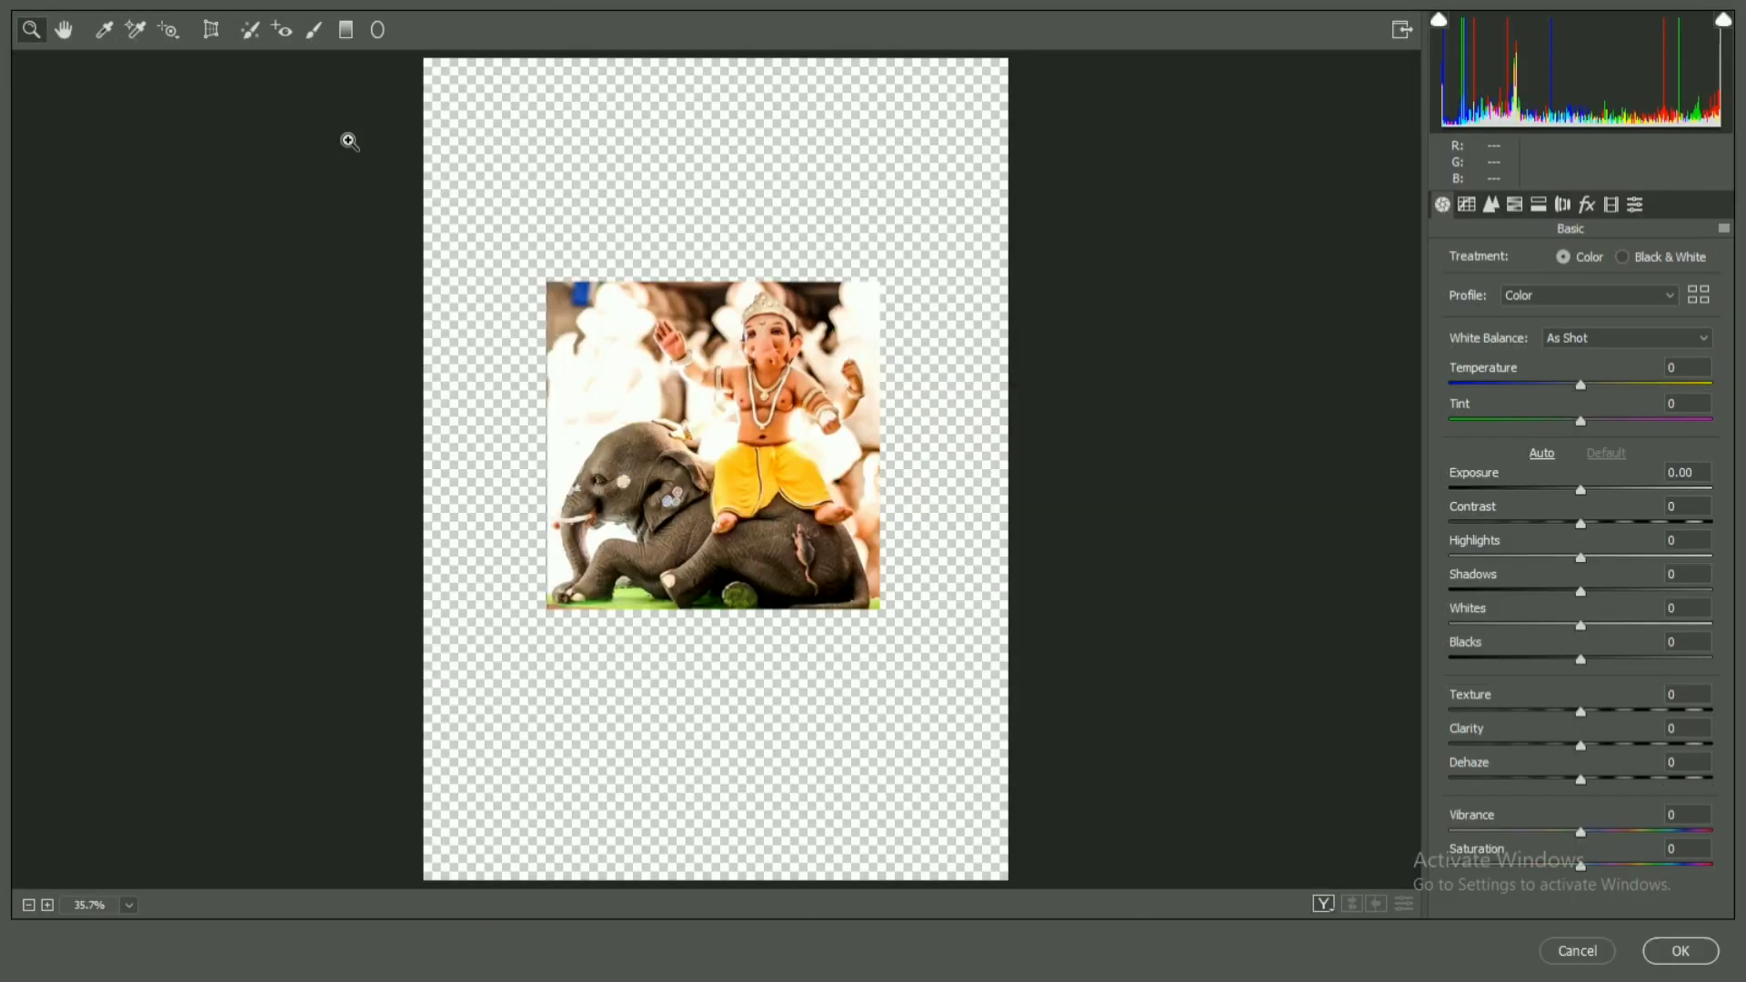
pyautogui.click(786, 374)
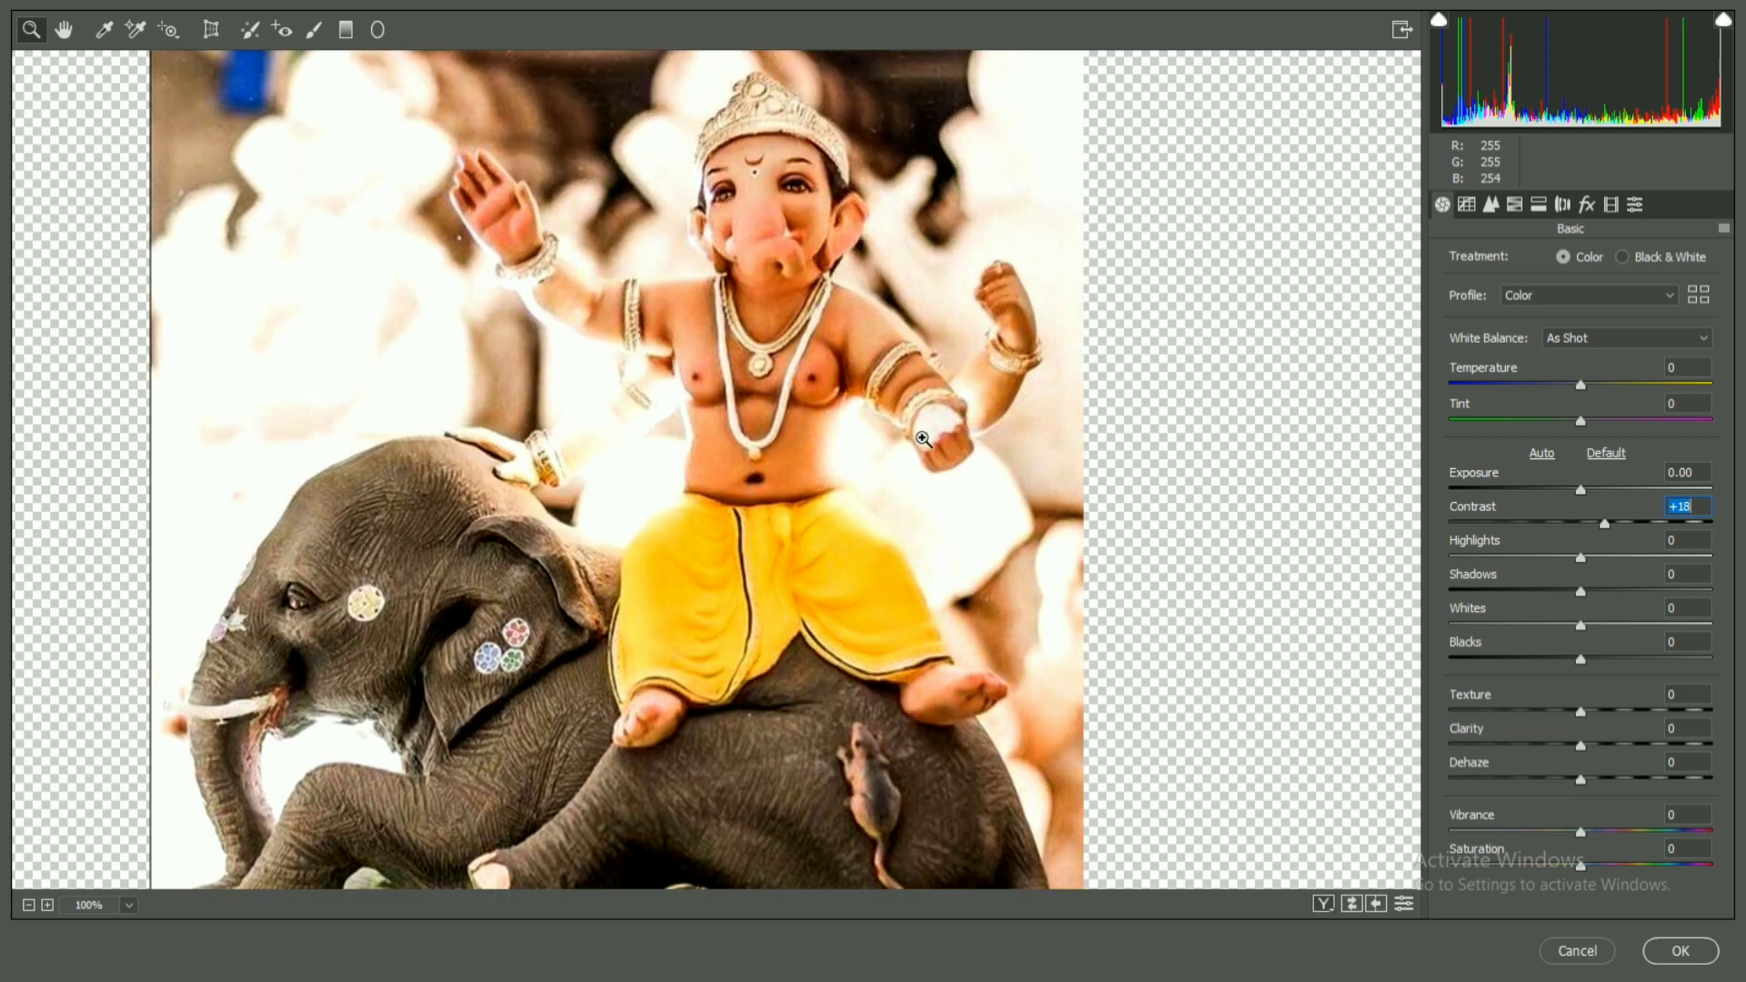
pyautogui.moveTo(1581, 591); pyautogui.dragTo(1484, 627)
pyautogui.moveTo(1590, 665); pyautogui.dragTo(1622, 667)
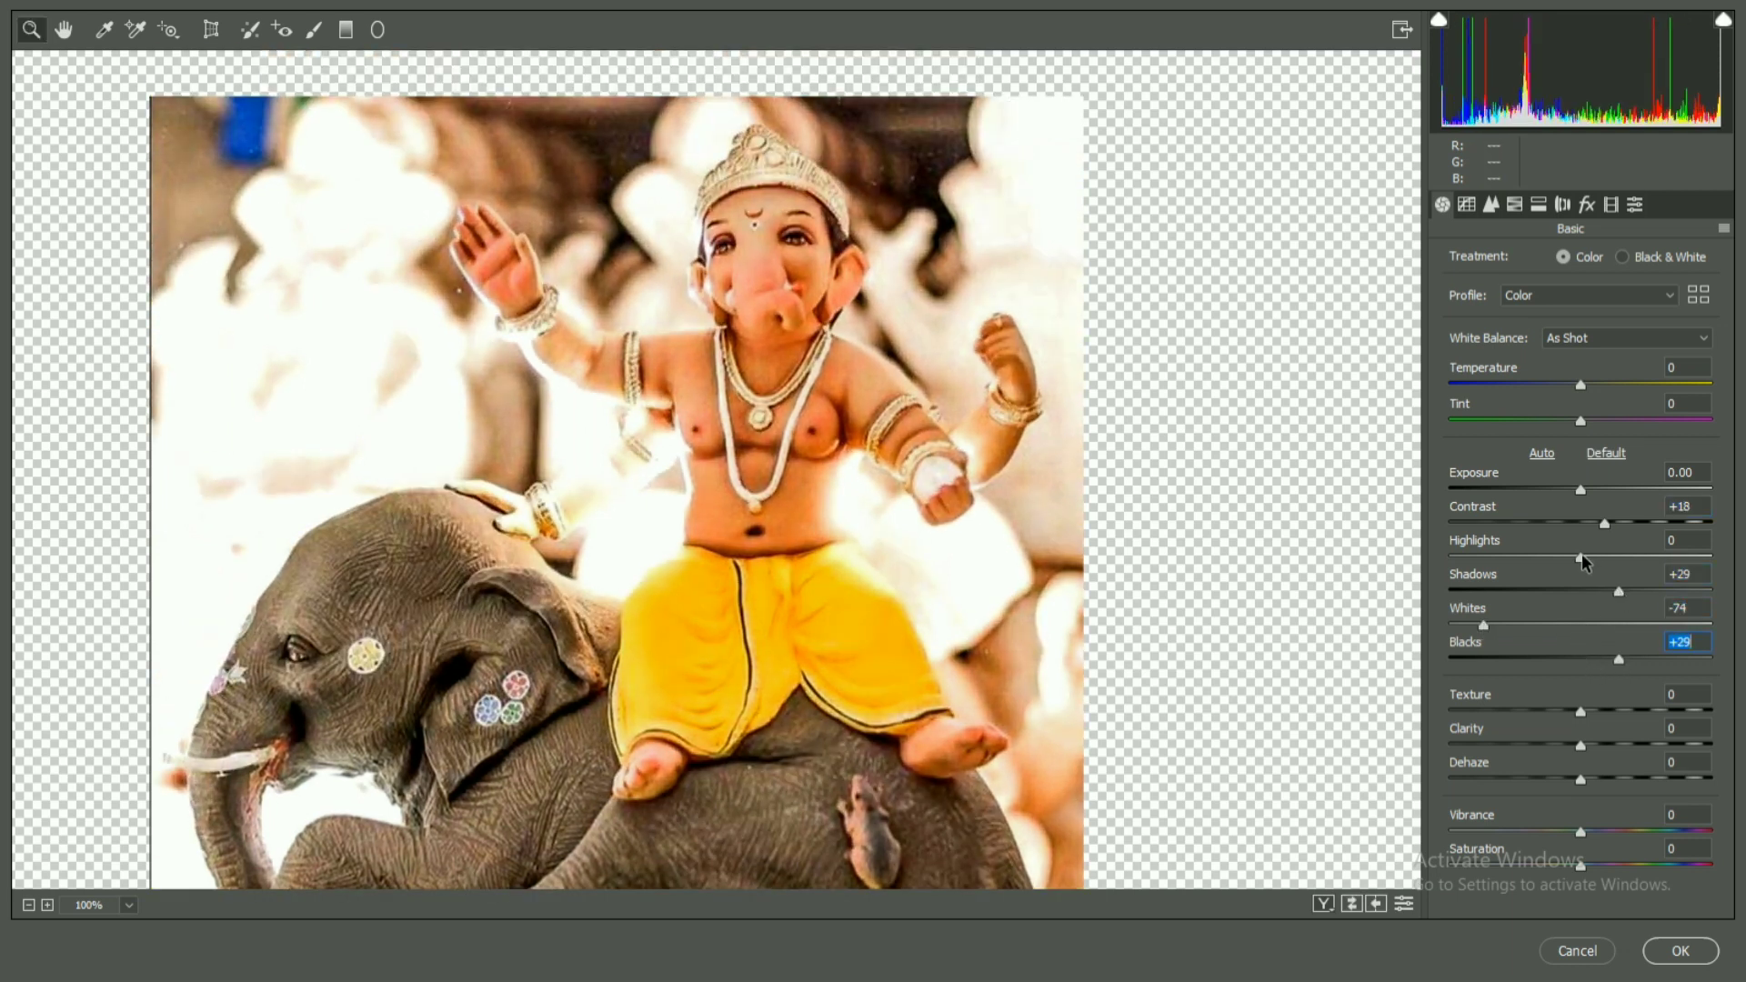
# Step: Set Highlights -6, Shadows +37, Texture -2, Clarity -2, Vibrance +8 and Saturation +3, and apply the Camera Raw adjustments
pyautogui.moveTo(1583, 558); pyautogui.dragTo(1573, 559)
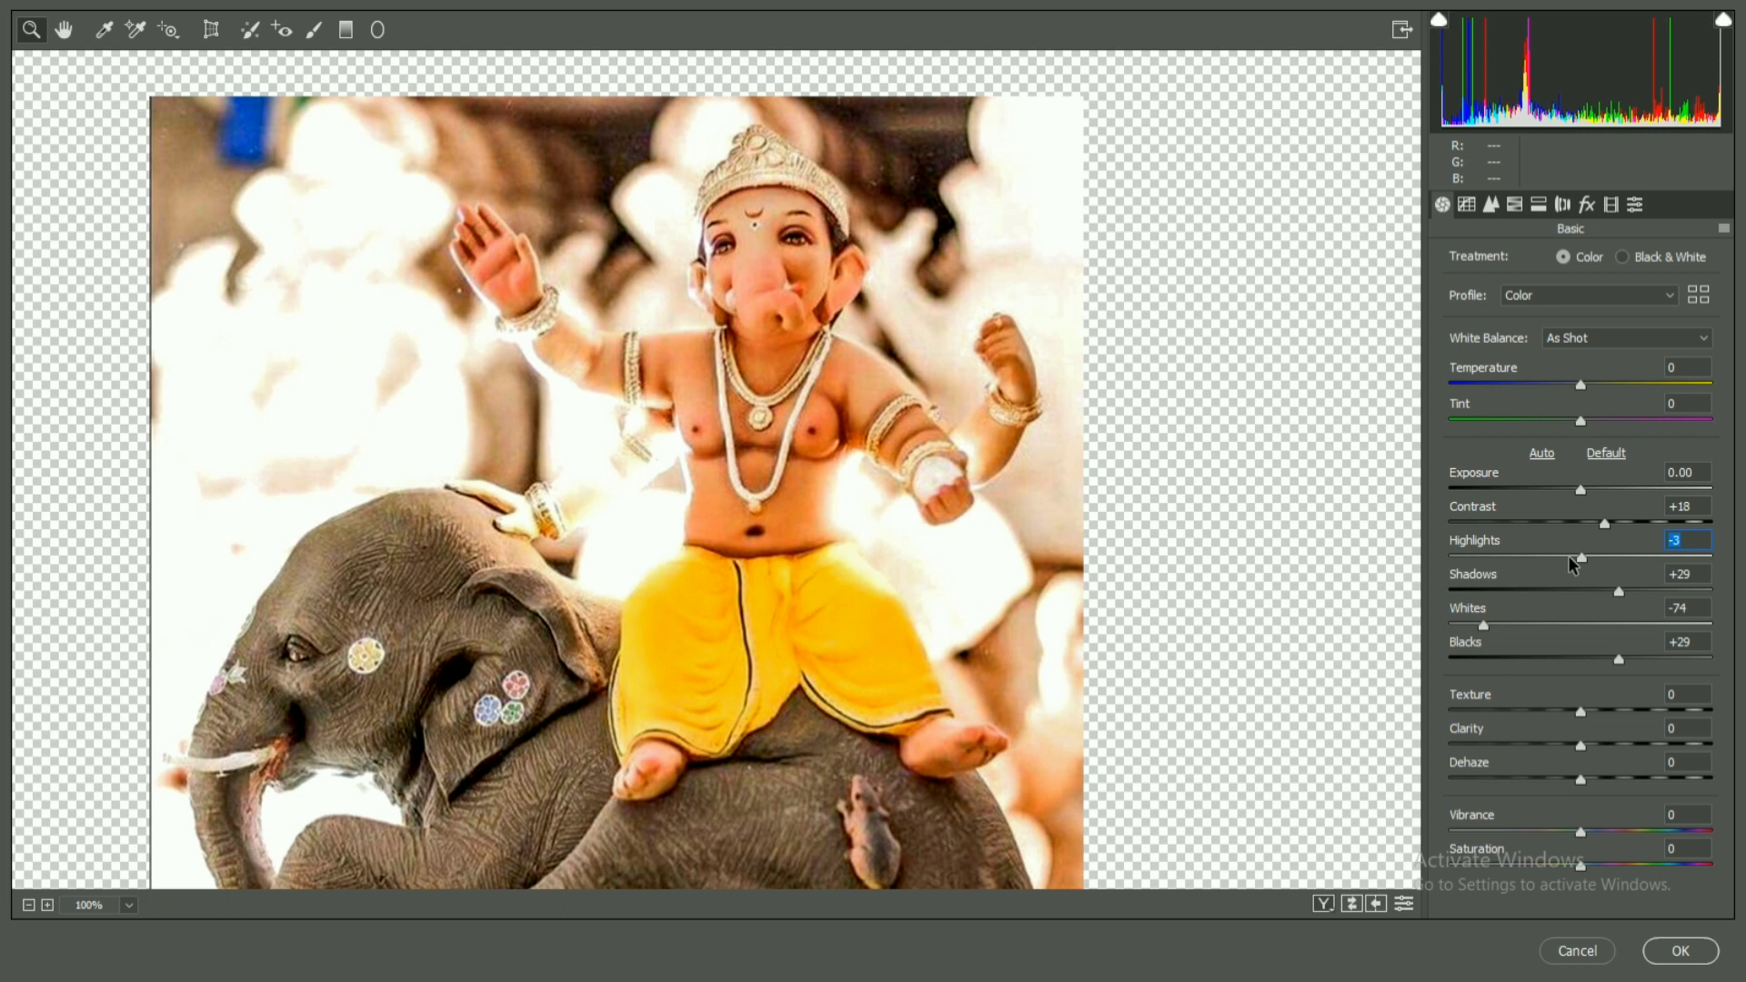
pyautogui.click(1628, 592)
pyautogui.moveTo(1594, 711)
pyautogui.mouseDown()
pyautogui.moveTo(1551, 711)
pyautogui.moveTo(1579, 713)
pyautogui.moveTo(1590, 748)
pyautogui.moveTo(1564, 747)
pyautogui.moveTo(1591, 745)
pyautogui.mouseUp()
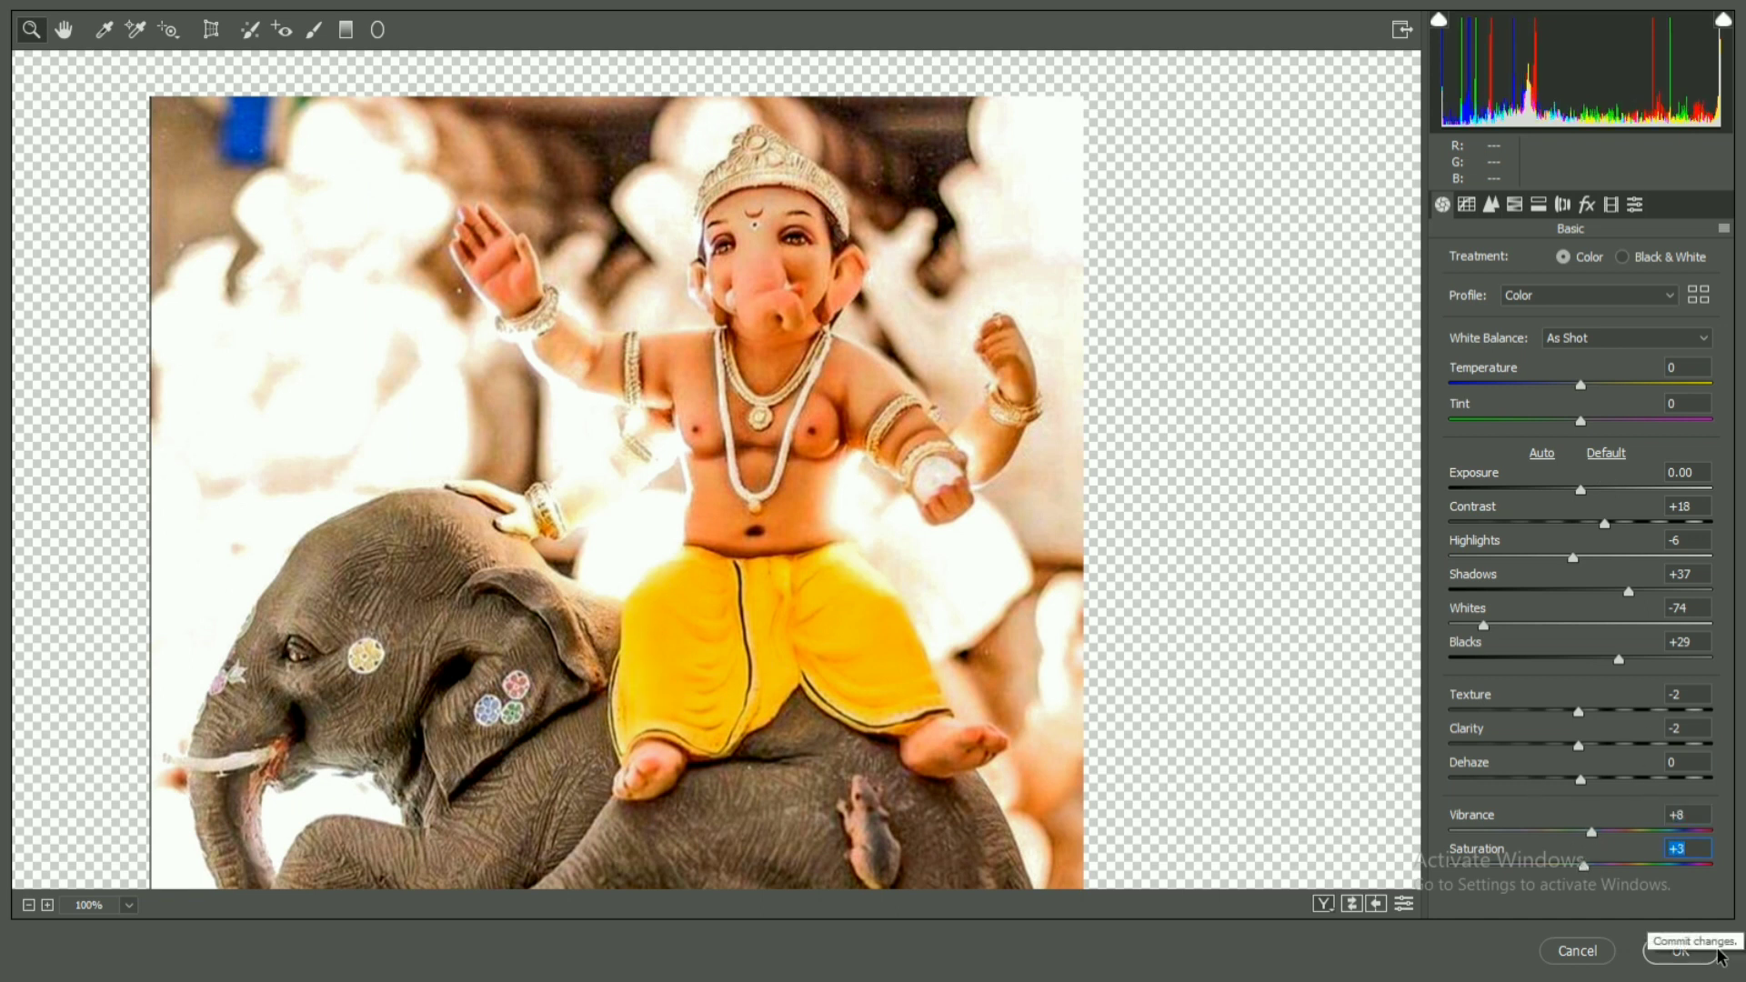
pyautogui.click(1681, 951)
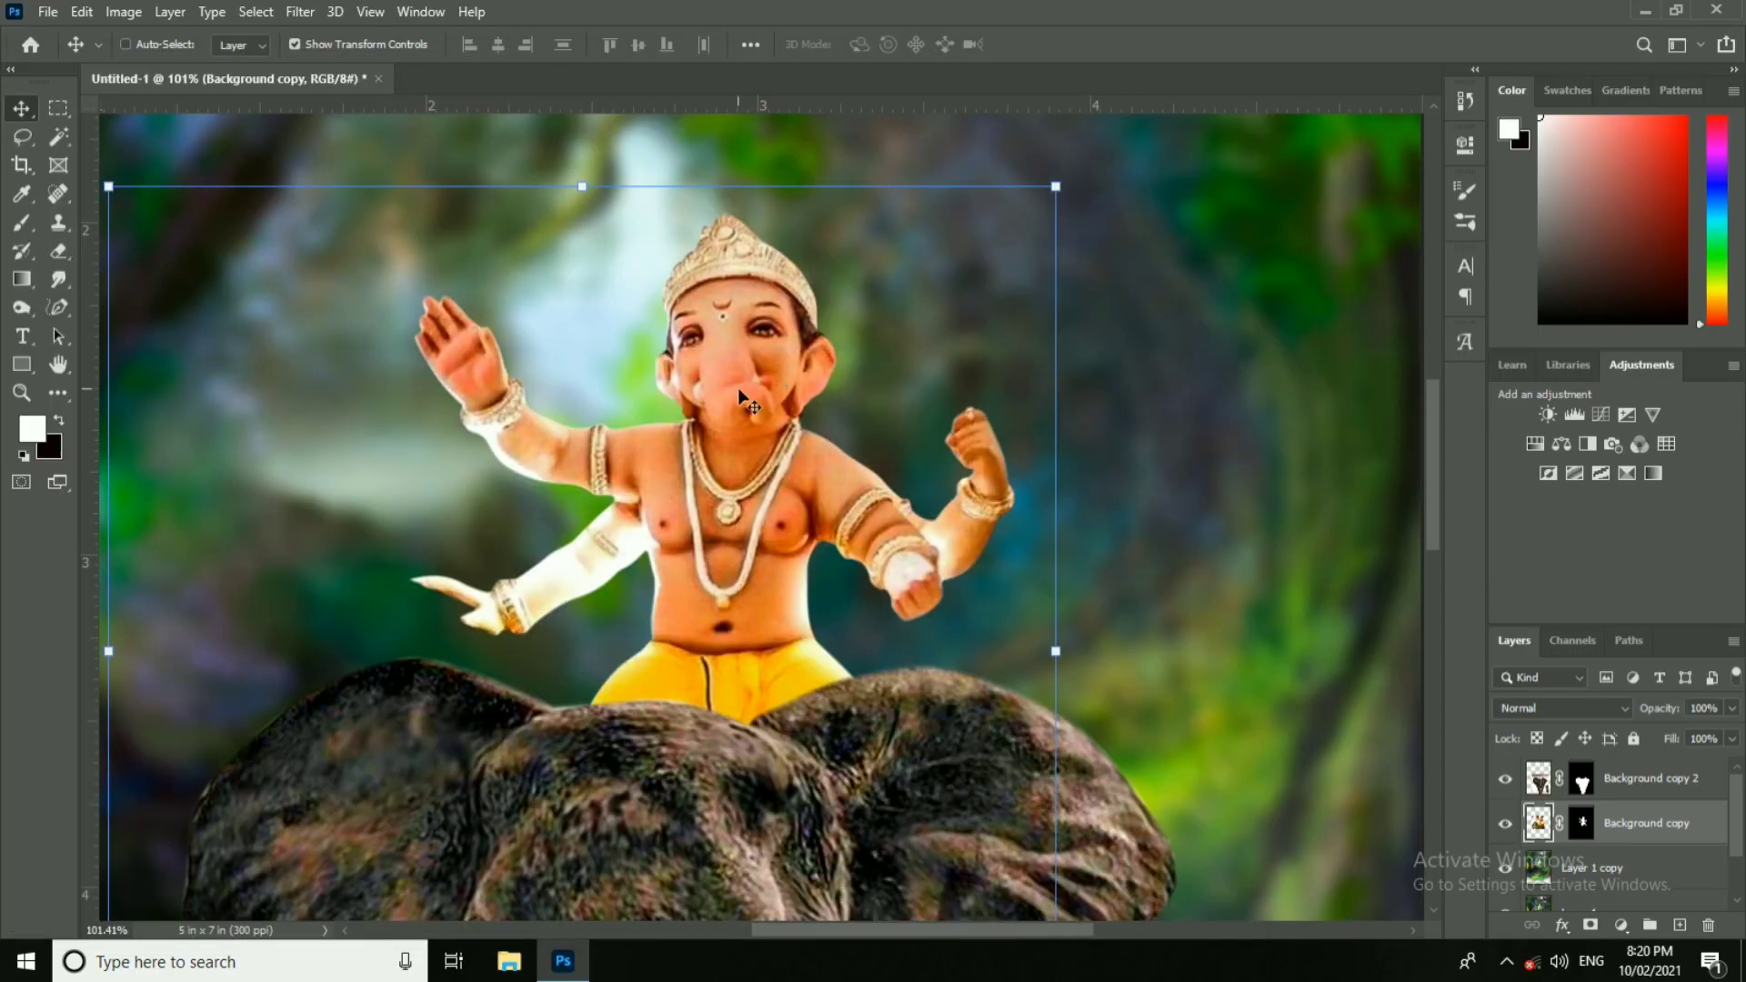
# Step: Duplicate the Ganpati layer and smudge the figure's face with a soft round 17 px brush at 5% strength
pyautogui.scroll(4, 740, 398)
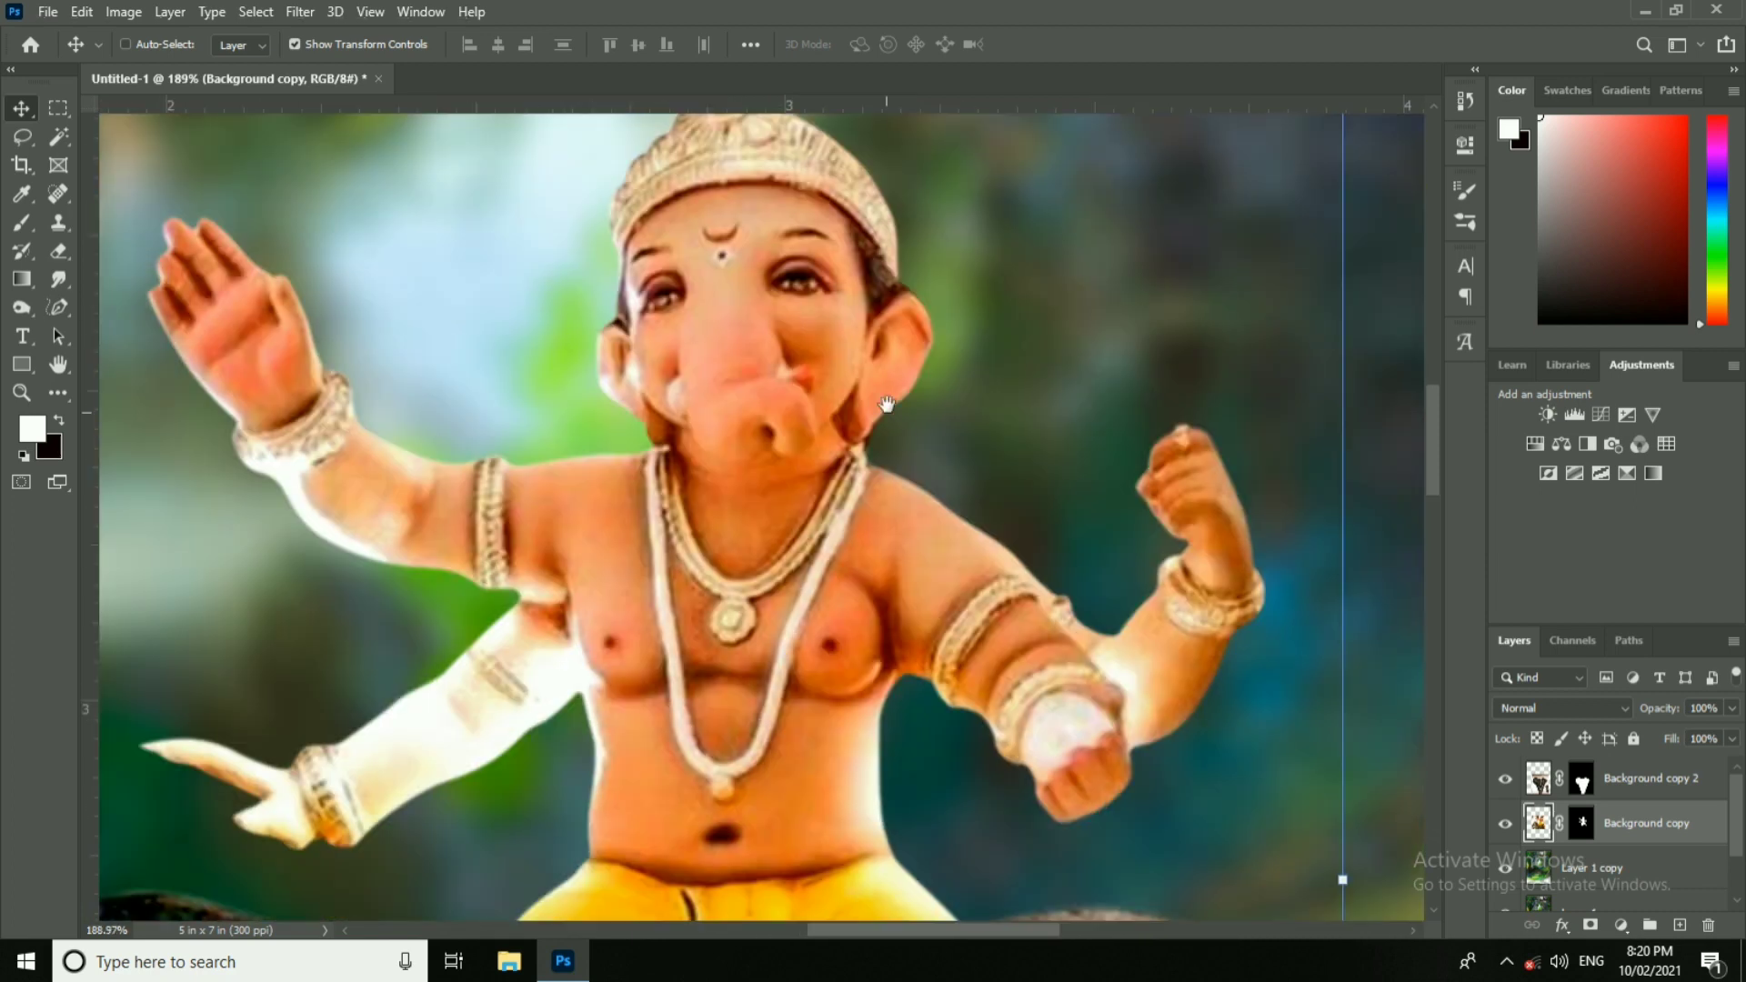
pyautogui.moveTo(887, 405); pyautogui.dragTo(913, 497)
pyautogui.hotkey('ctrl', 'j')
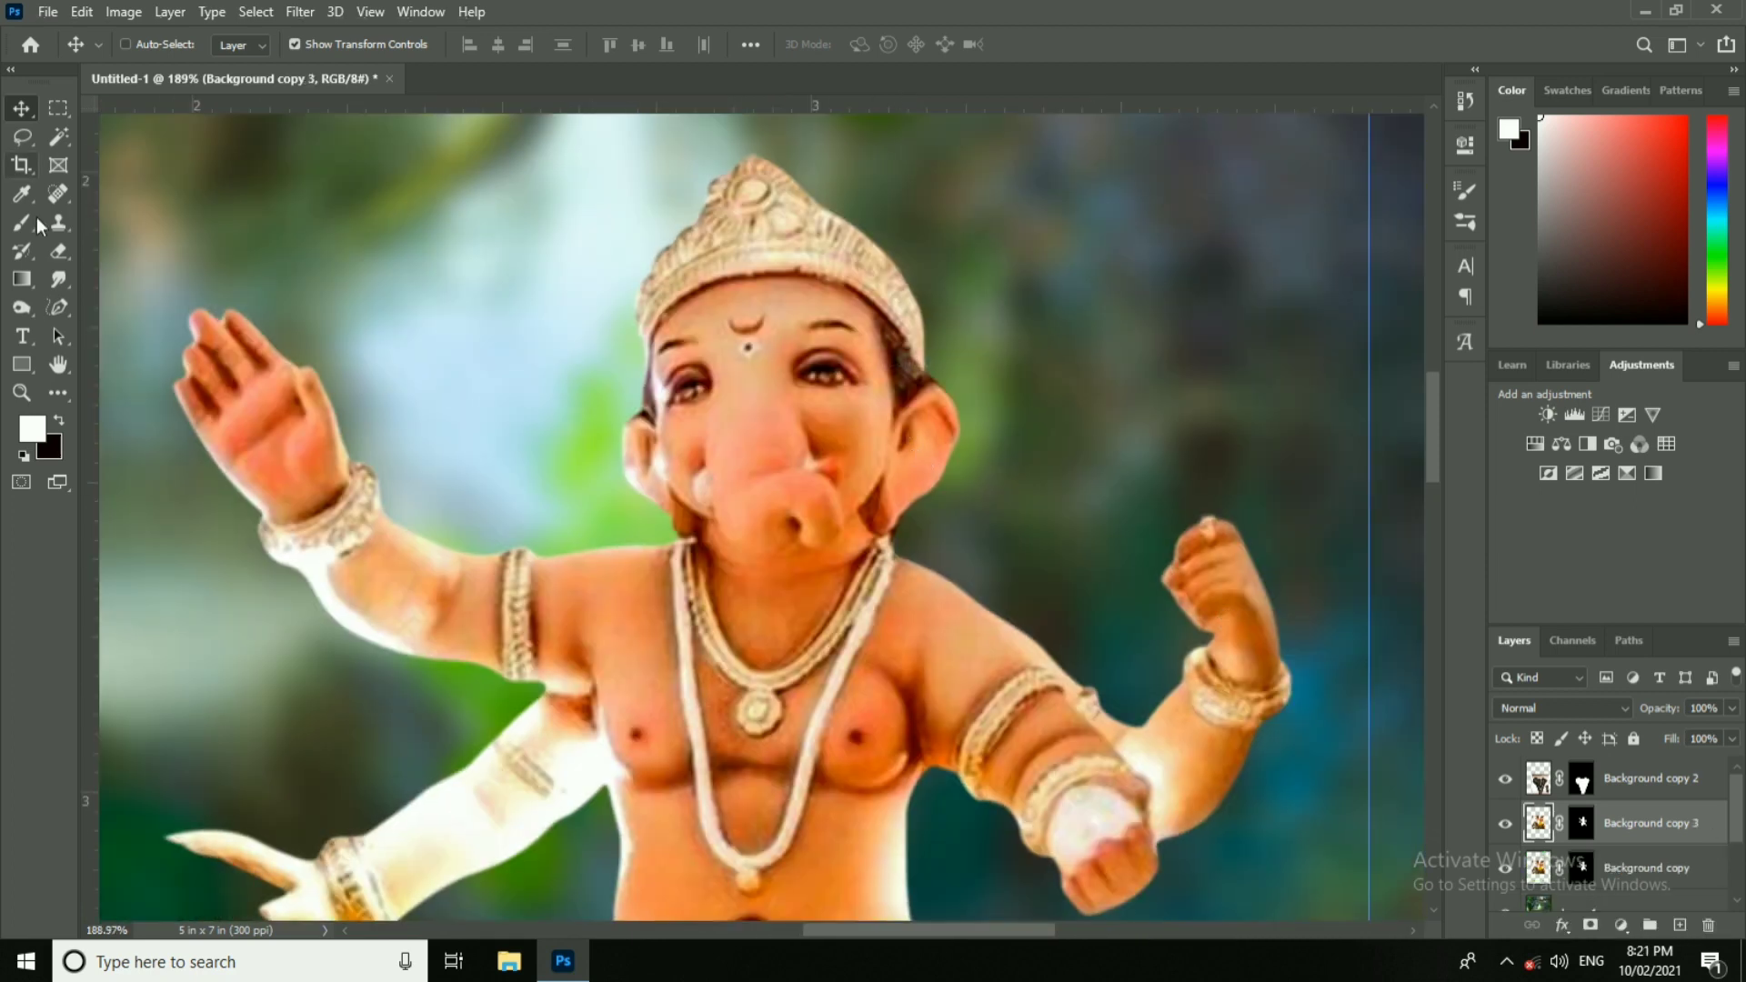
pyautogui.moveTo(55, 281); pyautogui.dragTo(136, 315)
pyautogui.scroll(3, 760, 370)
pyautogui.rightClick(781, 306)
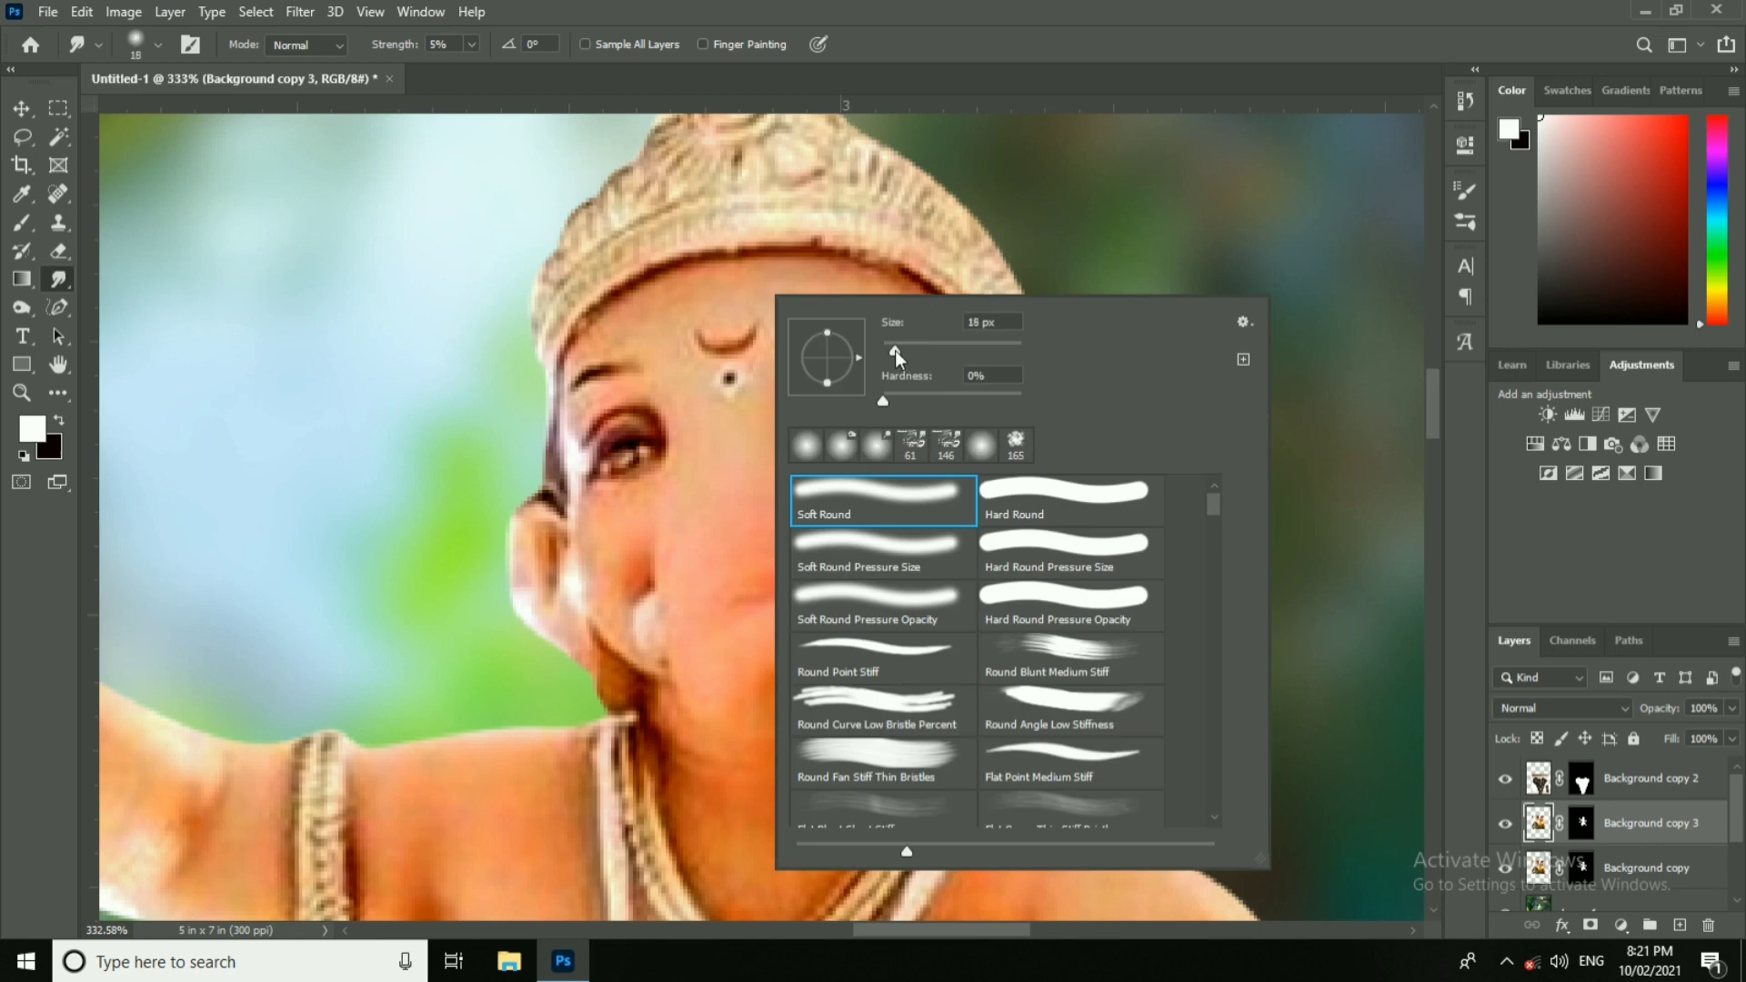
pyautogui.click(54, 280)
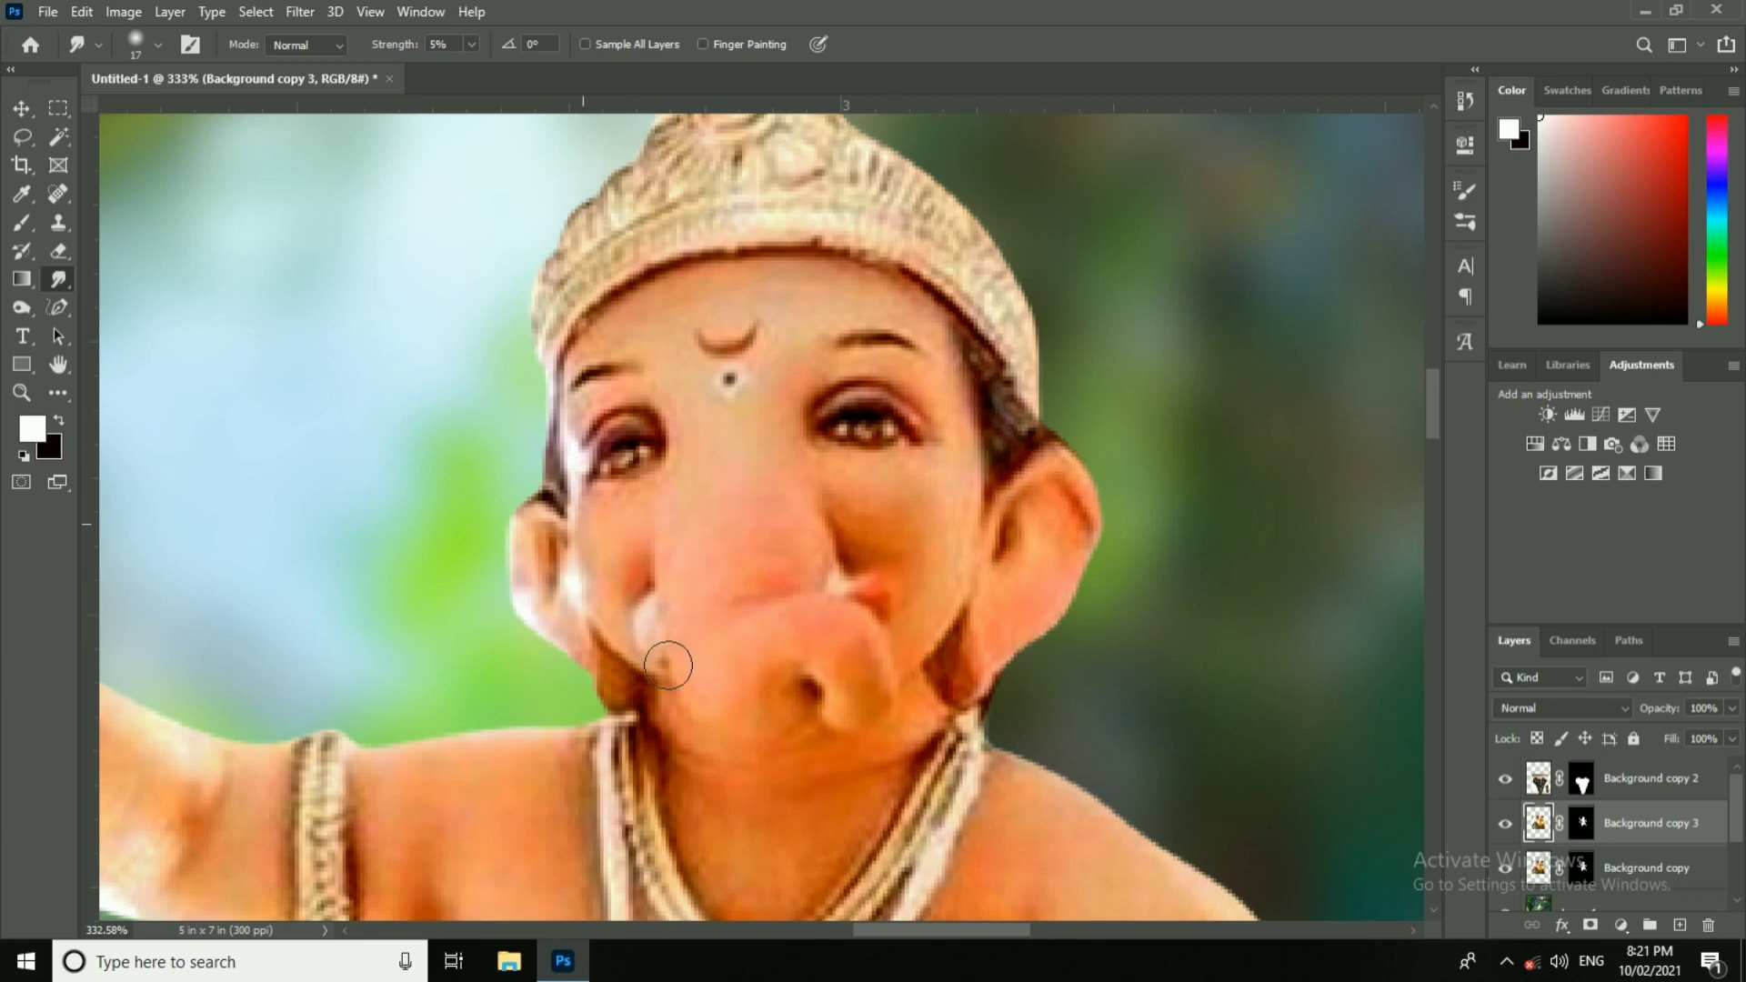
# Step: Smooth the Ganpati figure's crown, neck and chest around the necklaces with the 17 px Smudge brush
pyautogui.scroll(3, 595, 299)
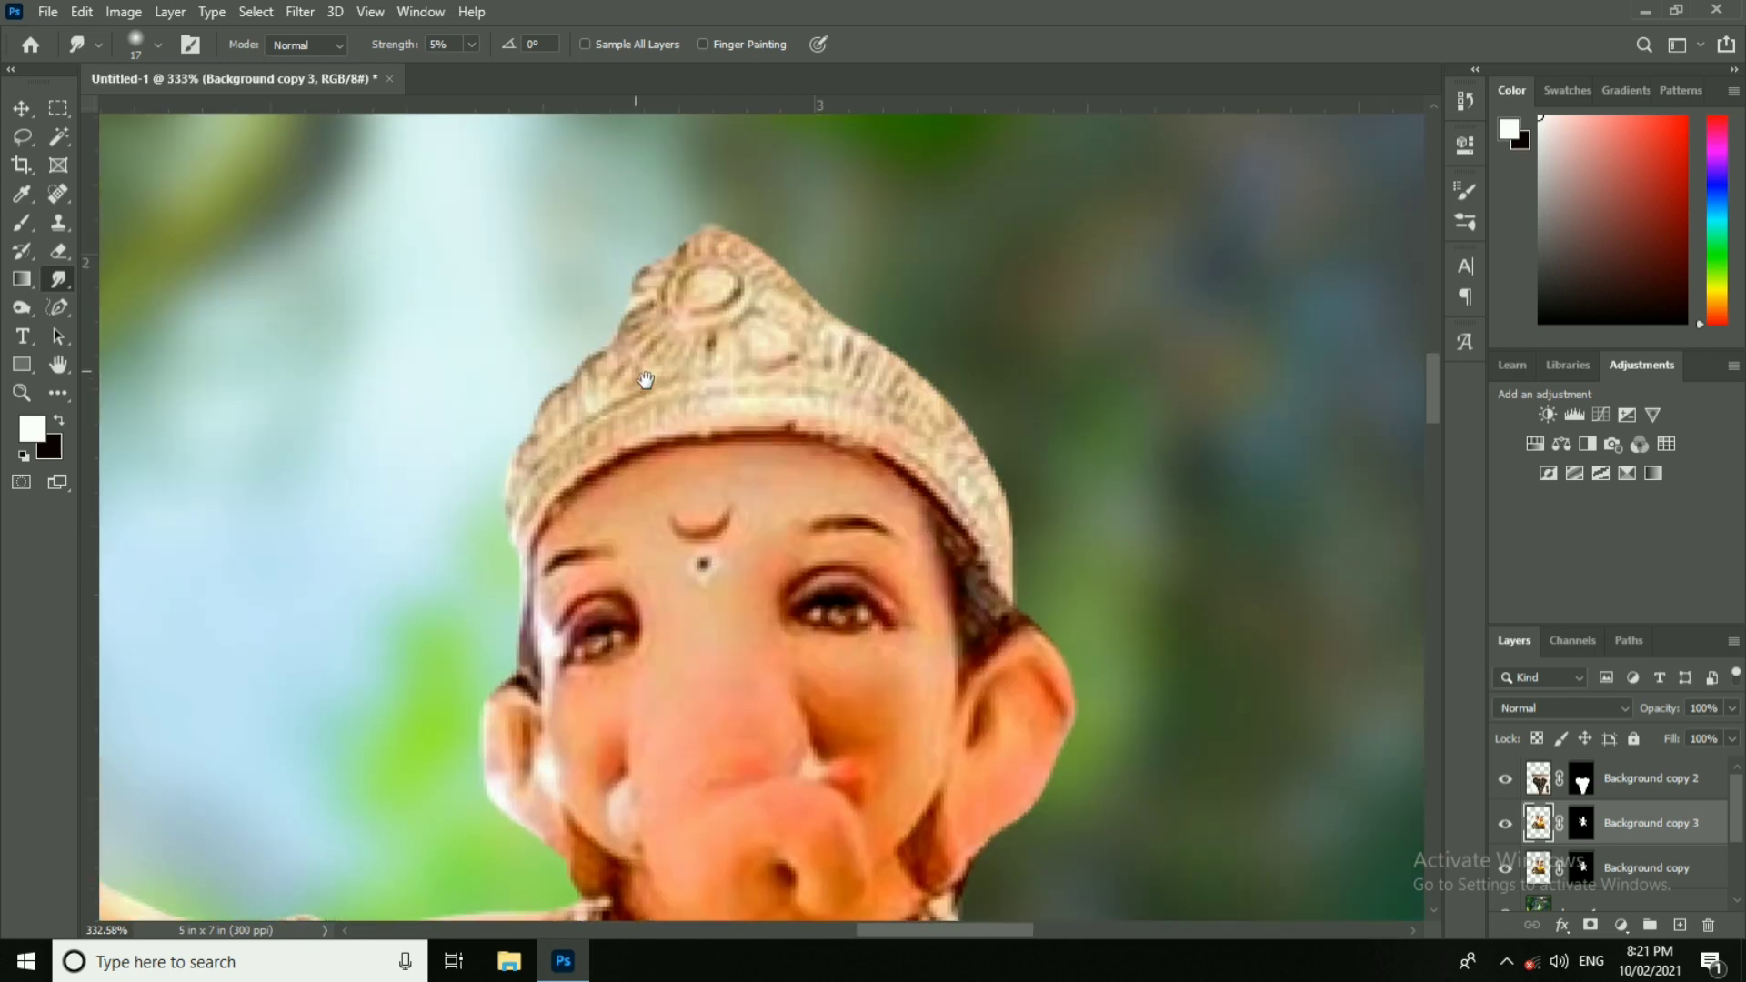
pyautogui.scroll(-4, 914, 398)
pyautogui.hscroll(-1, 914, 397)
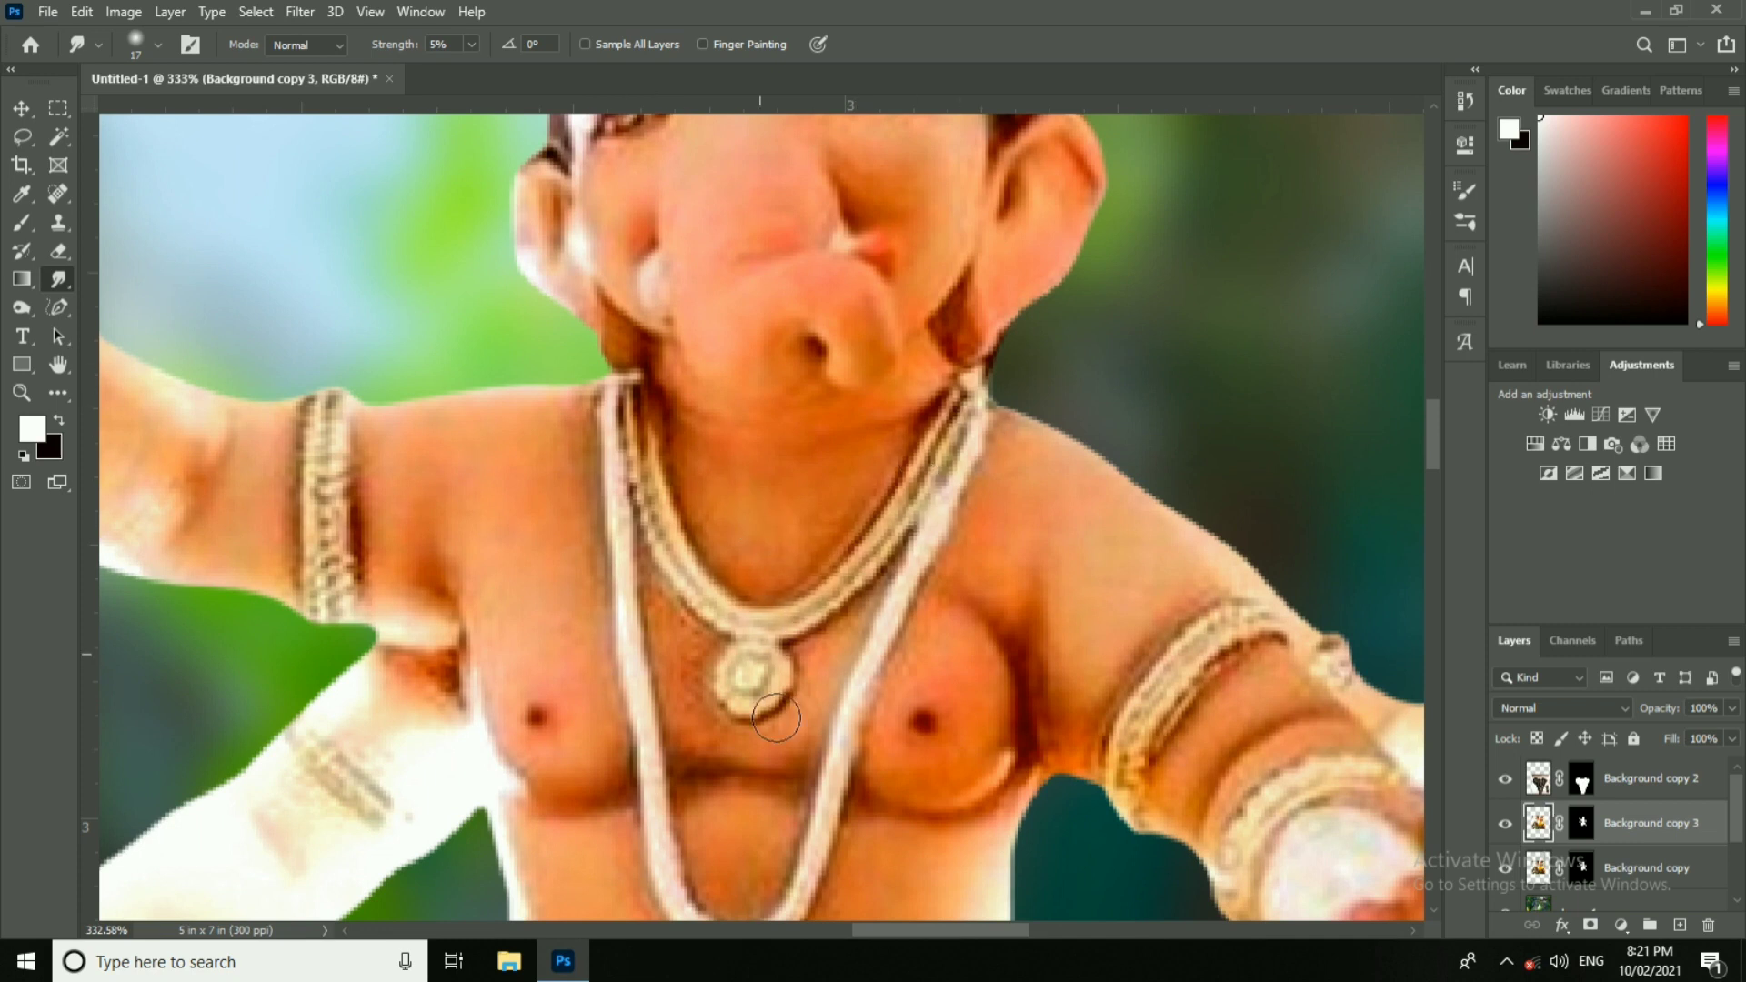
pyautogui.moveTo(644, 781); pyautogui.dragTo(569, 460)
pyautogui.moveTo(892, 207); pyautogui.dragTo(809, 504)
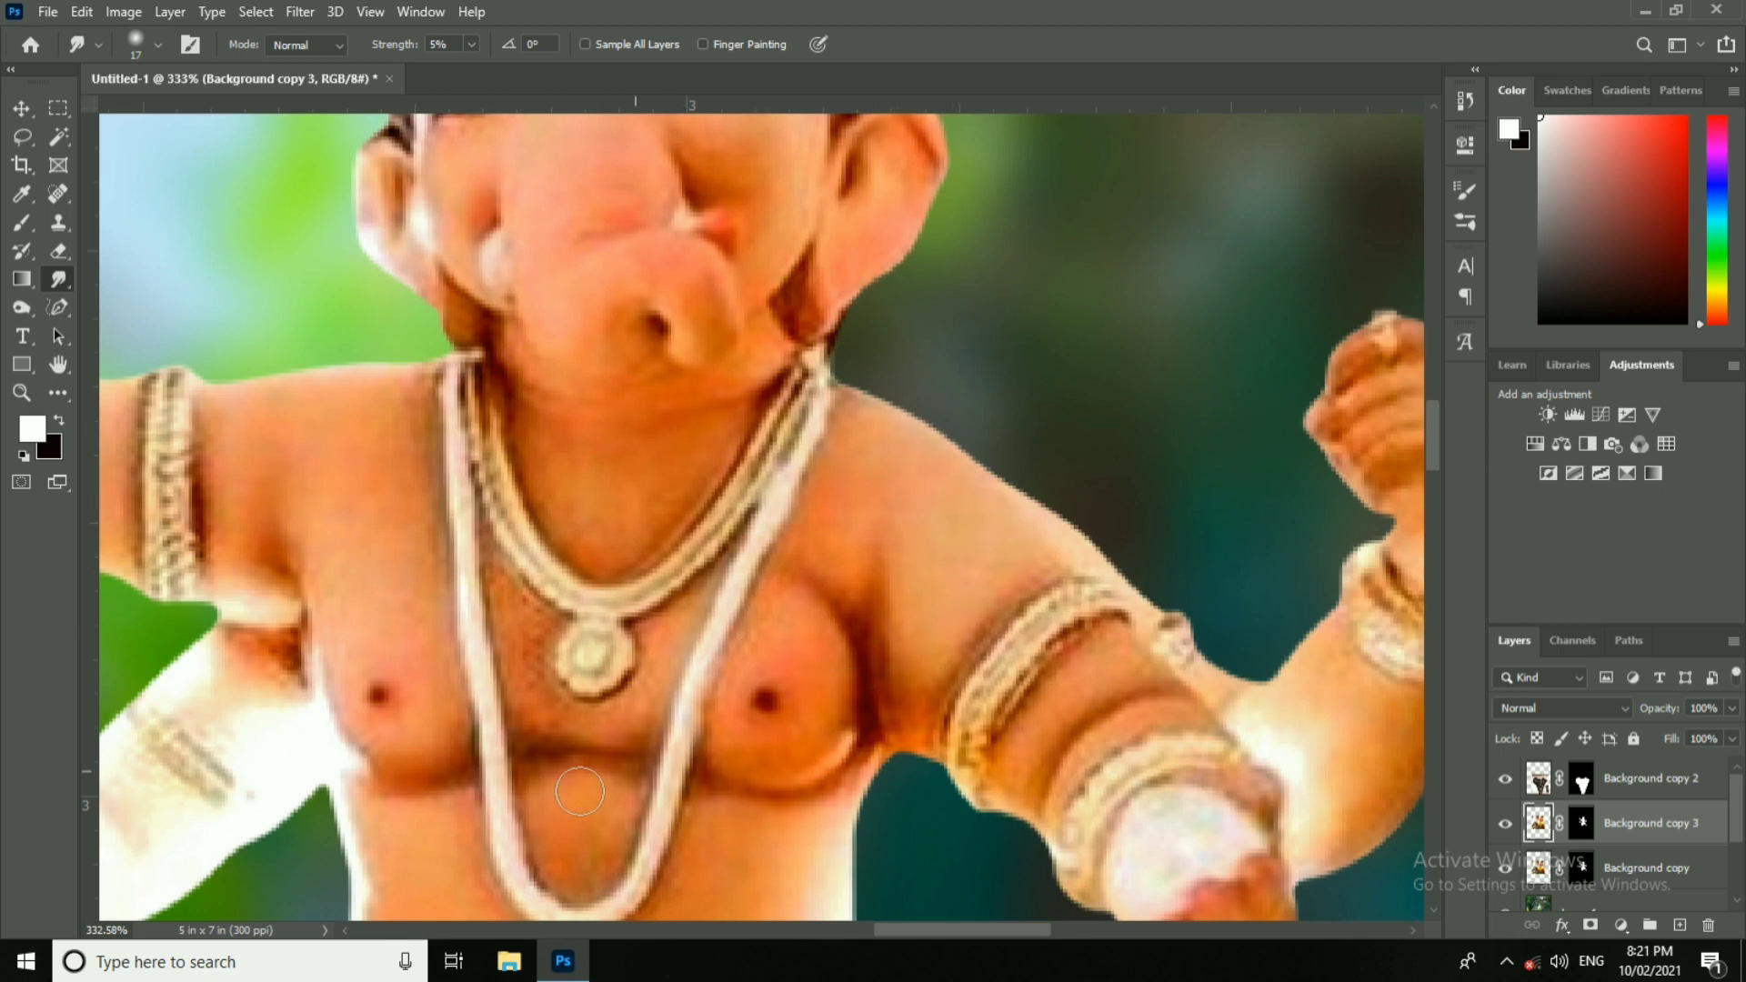
# Step: Smudge the skin of the Ganpati figure's two arms on the image's left side at 5% strength
pyautogui.hscroll(-3, 551, 719)
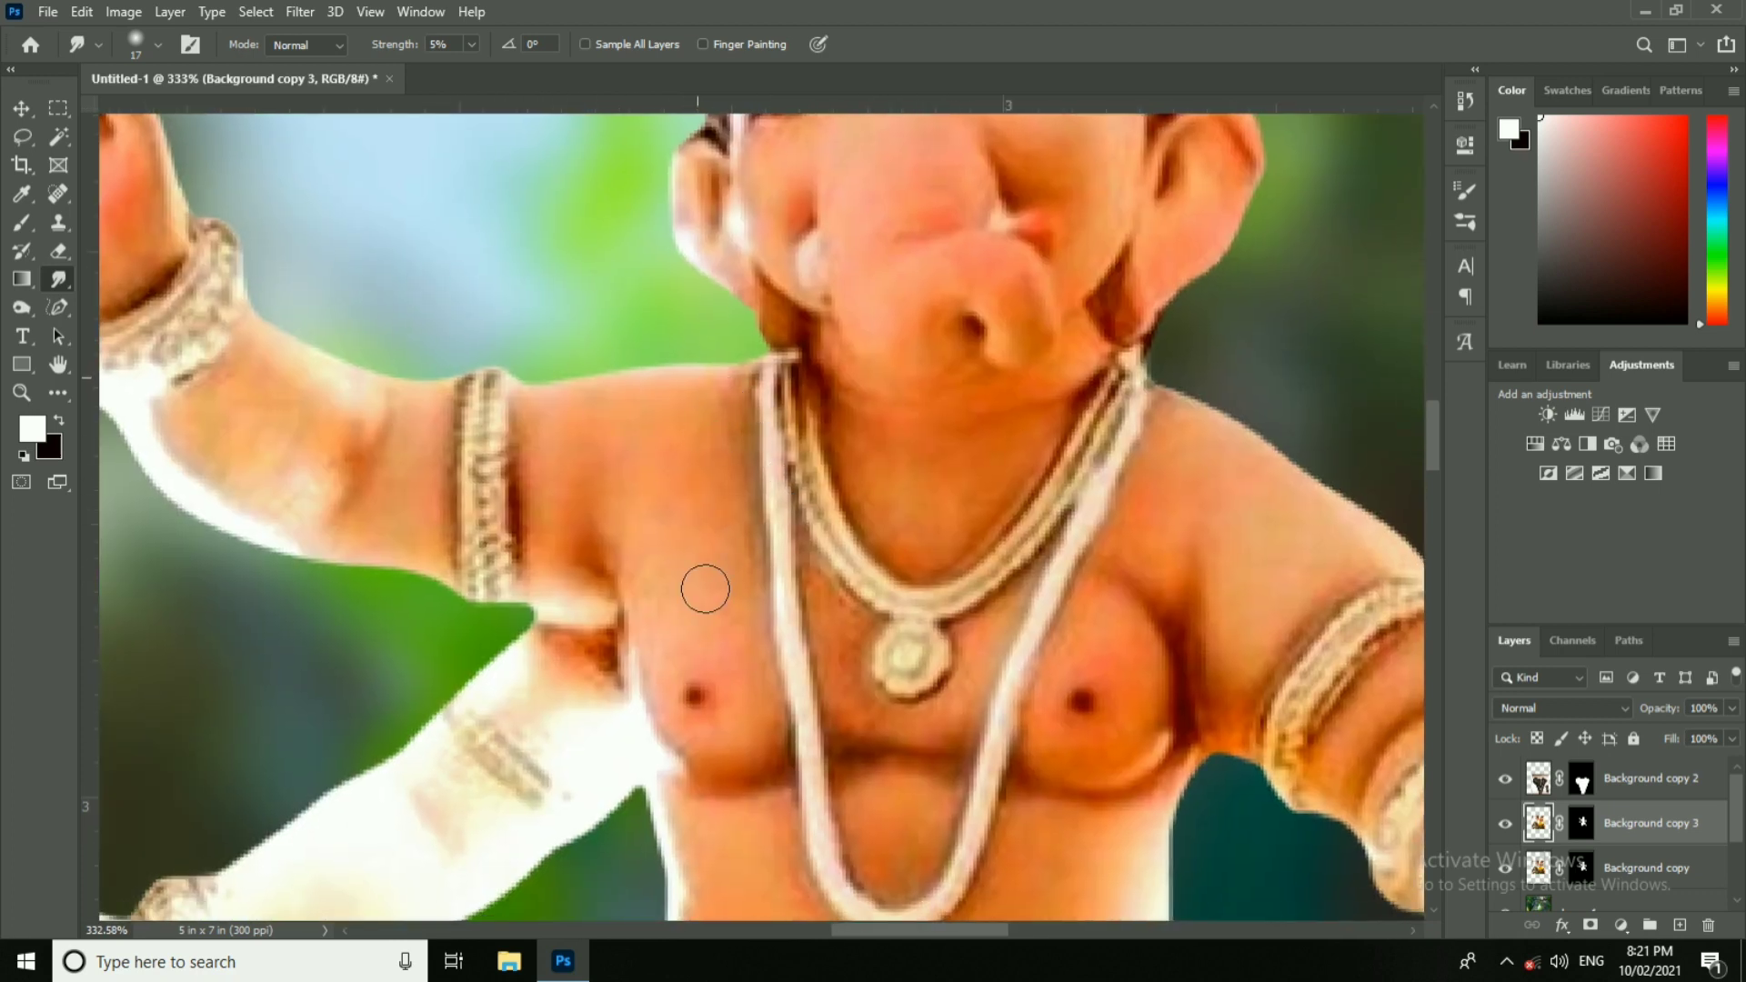
pyautogui.moveTo(419, 472); pyautogui.dragTo(691, 564)
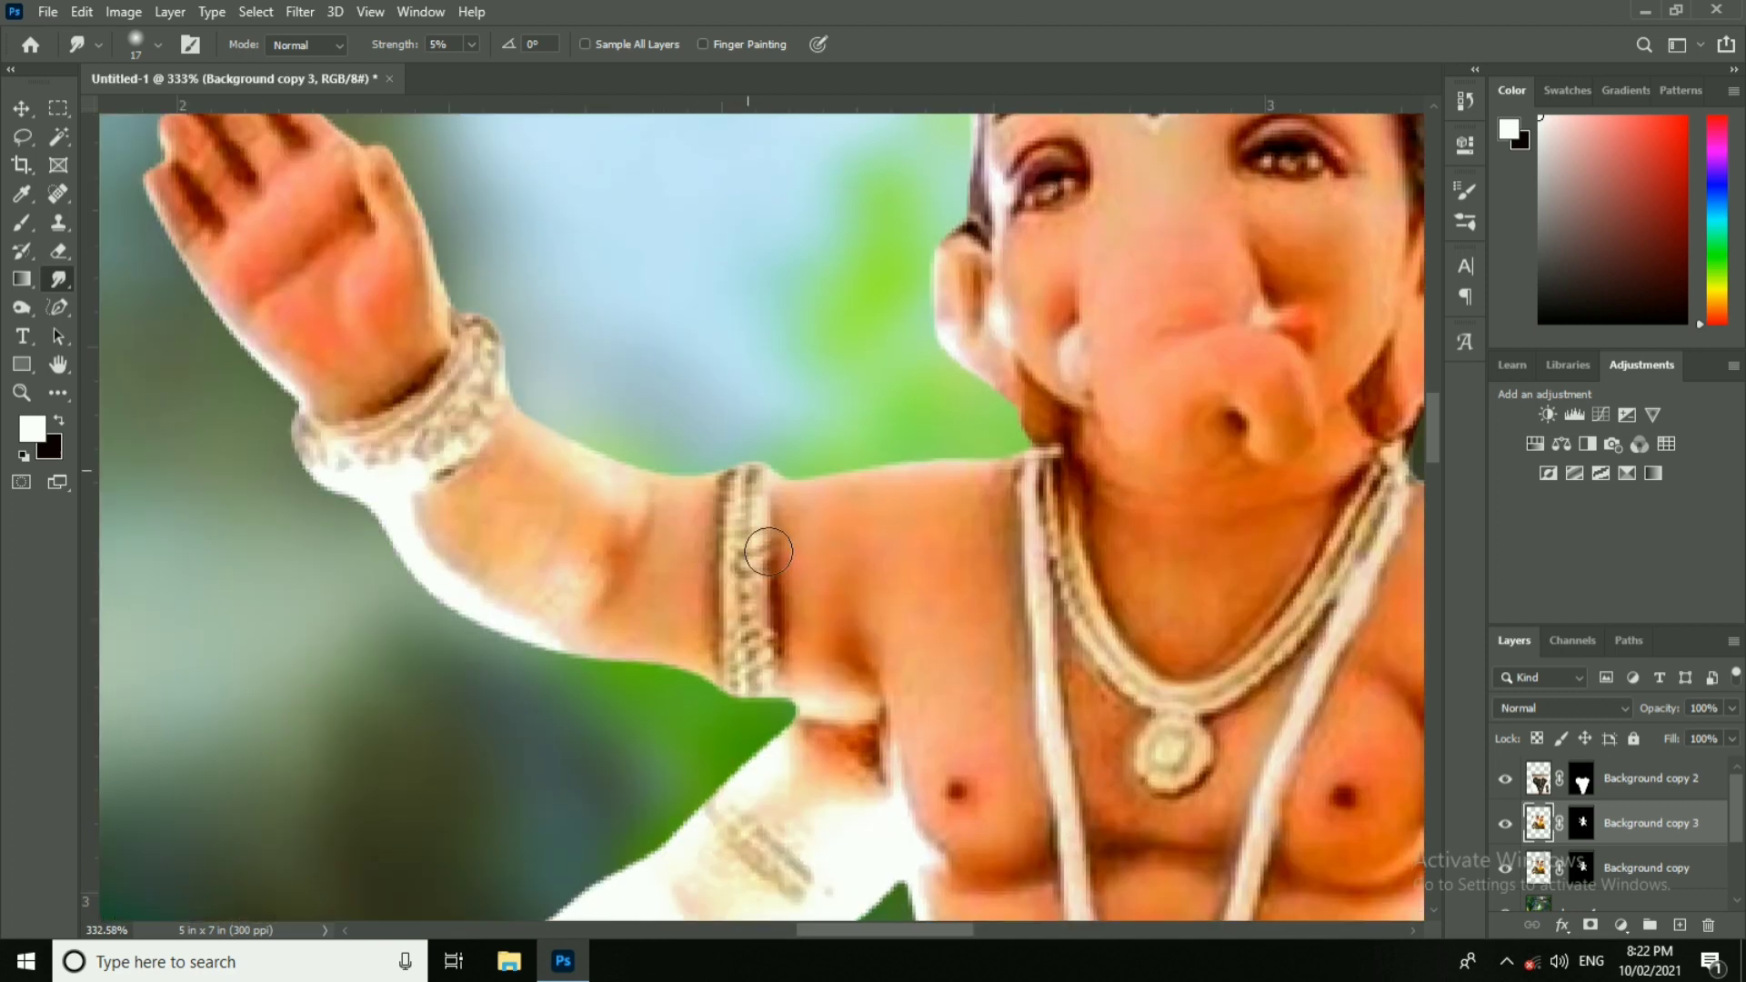
pyautogui.scroll(-5, 582, 582)
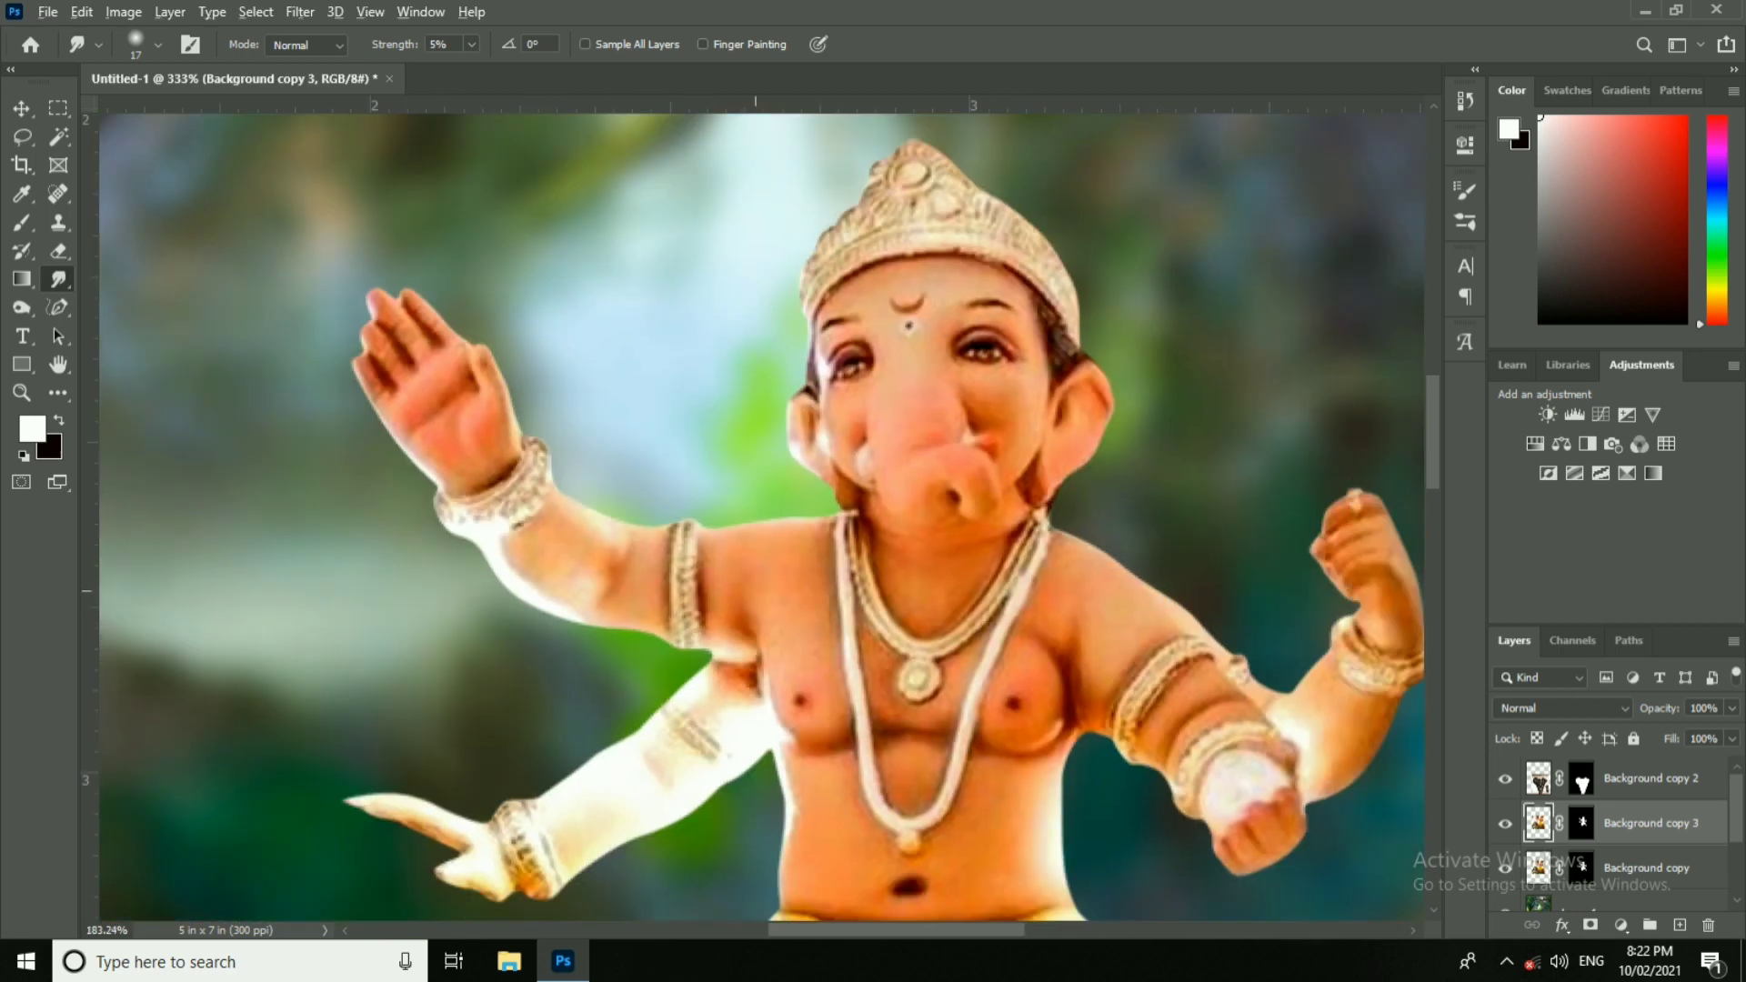
pyautogui.moveTo(896, 691); pyautogui.dragTo(573, 445)
pyautogui.scroll(5, 414, 414)
pyautogui.moveTo(390, 452); pyautogui.dragTo(561, 350)
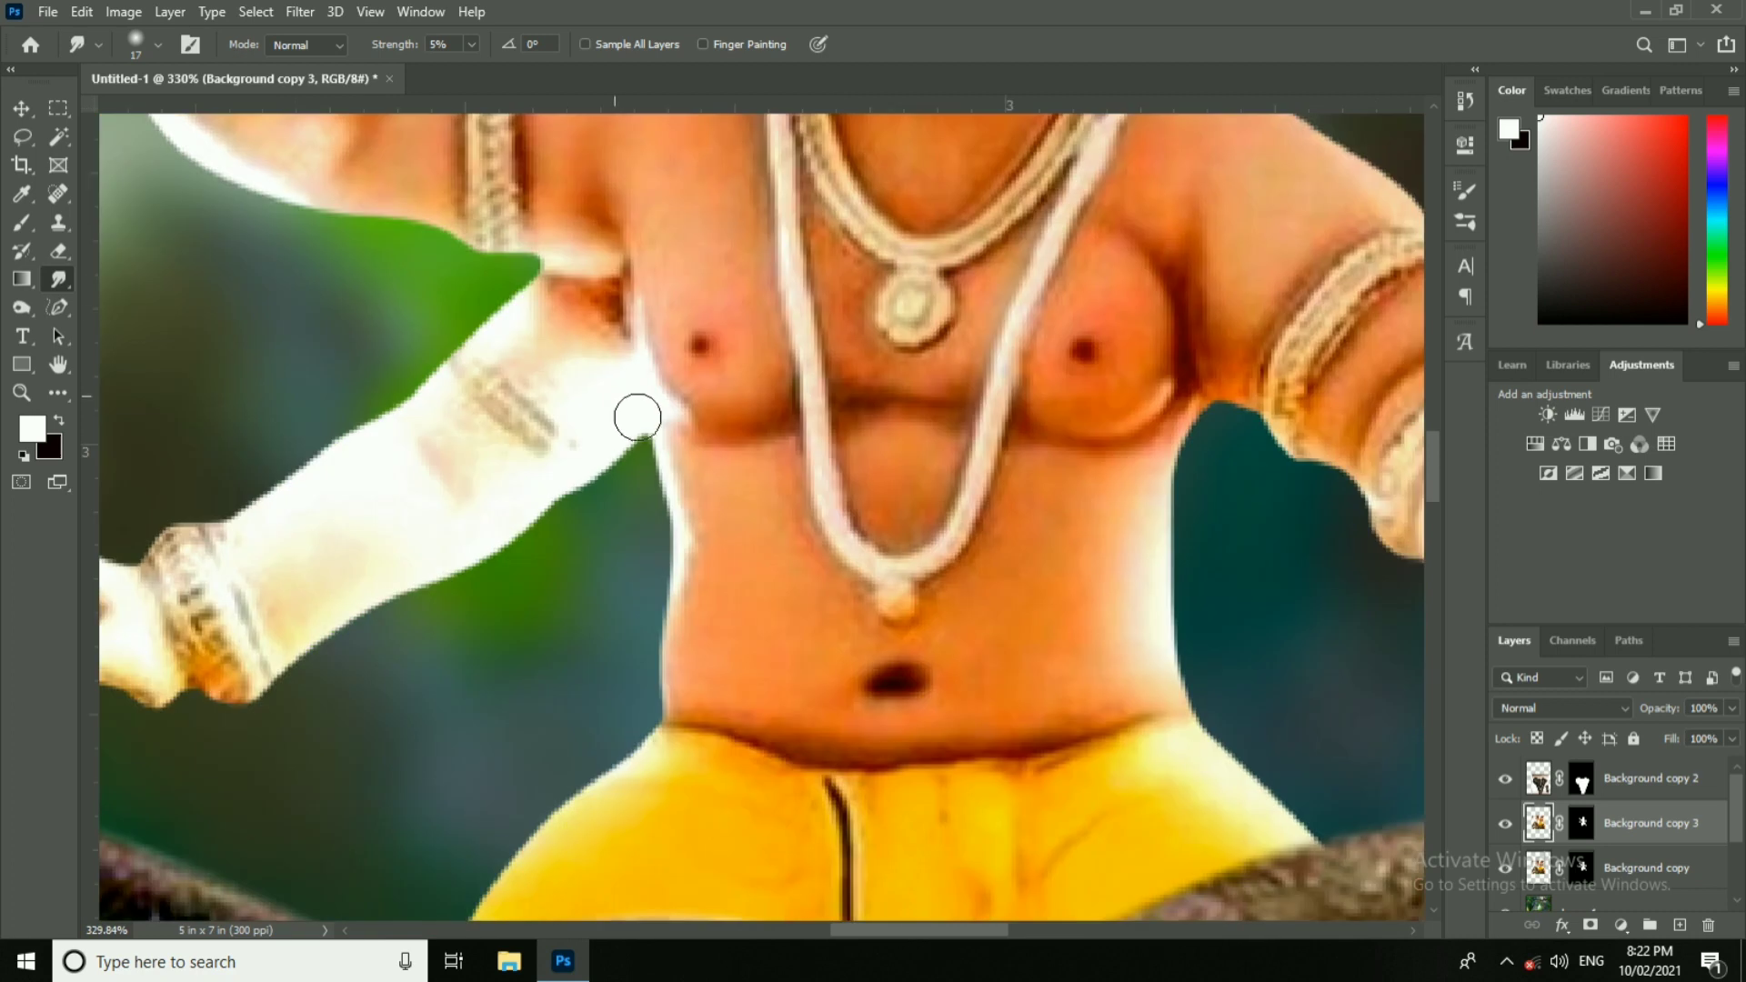
pyautogui.moveTo(564, 498); pyautogui.dragTo(910, 359)
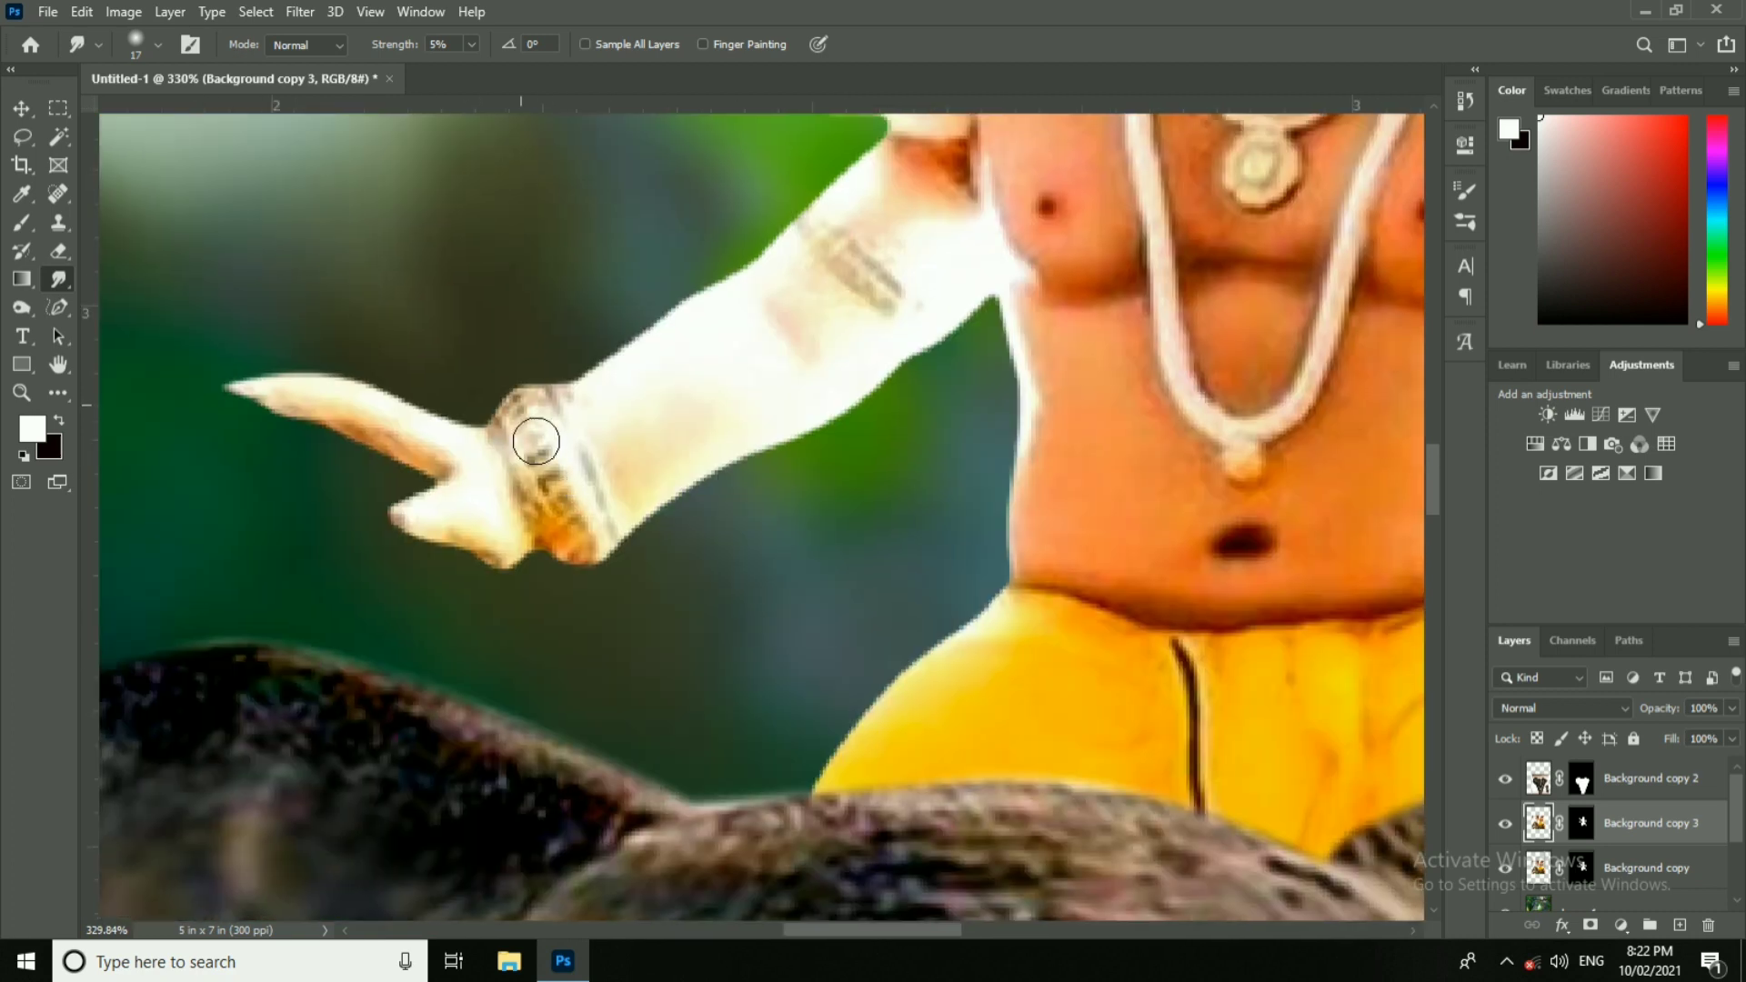
# Step: Smooth the Ganpati figure's arms on the image's right side, belly and waist with the 17 px Smudge brush
pyautogui.scroll(-5, 341, 414)
pyautogui.scroll(5, 643, 556)
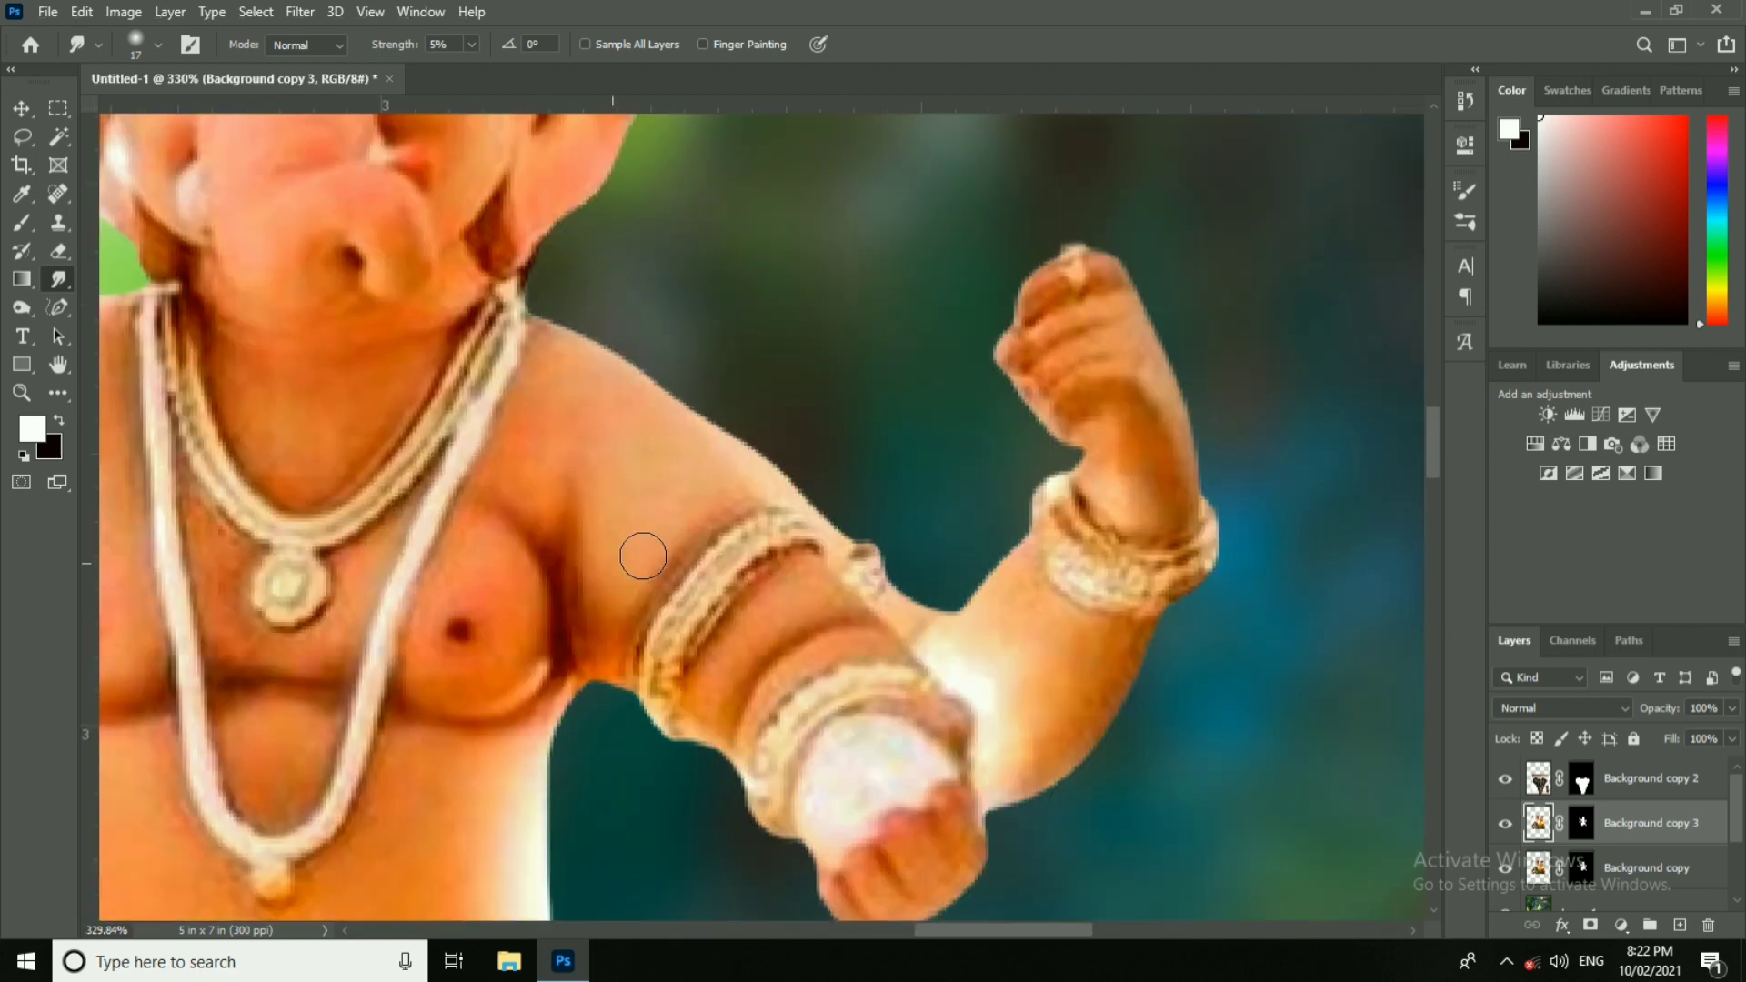
pyautogui.moveTo(540, 679); pyautogui.dragTo(624, 378)
pyautogui.moveTo(626, 711); pyautogui.dragTo(605, 486)
pyautogui.moveTo(482, 487); pyautogui.dragTo(700, 483)
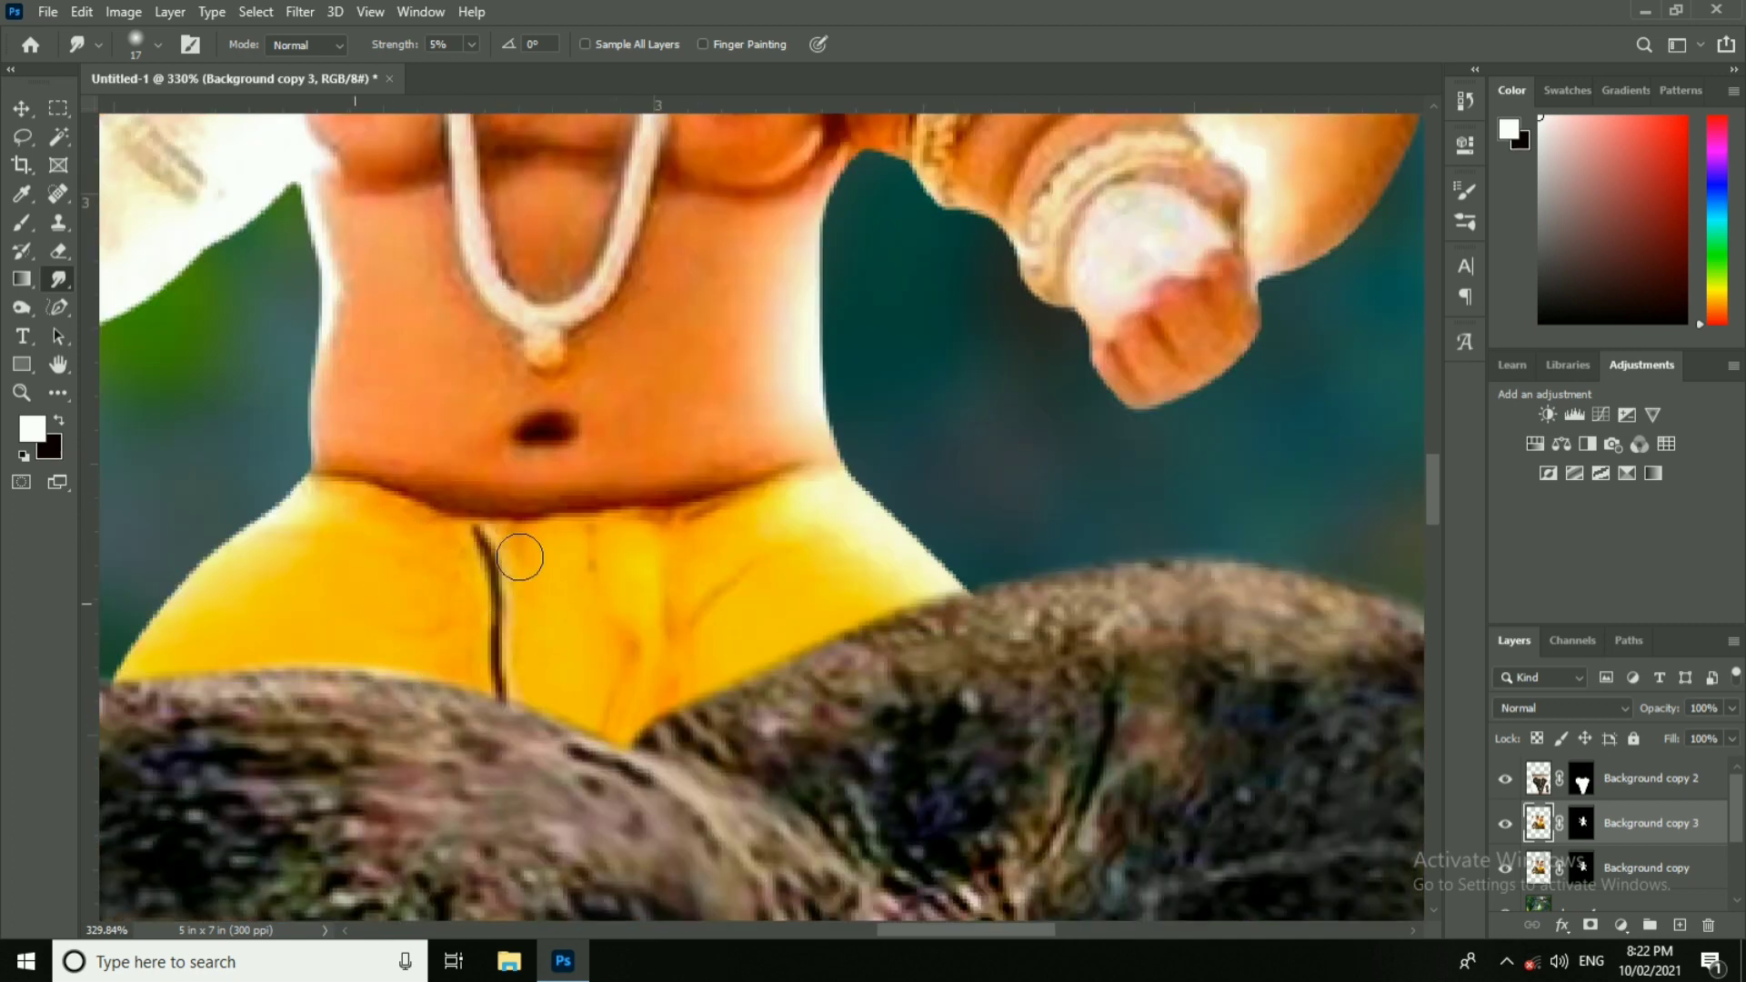
# Step: Delete the unsmoothed Ganpati layer Background copy, keeping the smudged duplicate Background copy 3
pyautogui.scroll(-6, 887, 473)
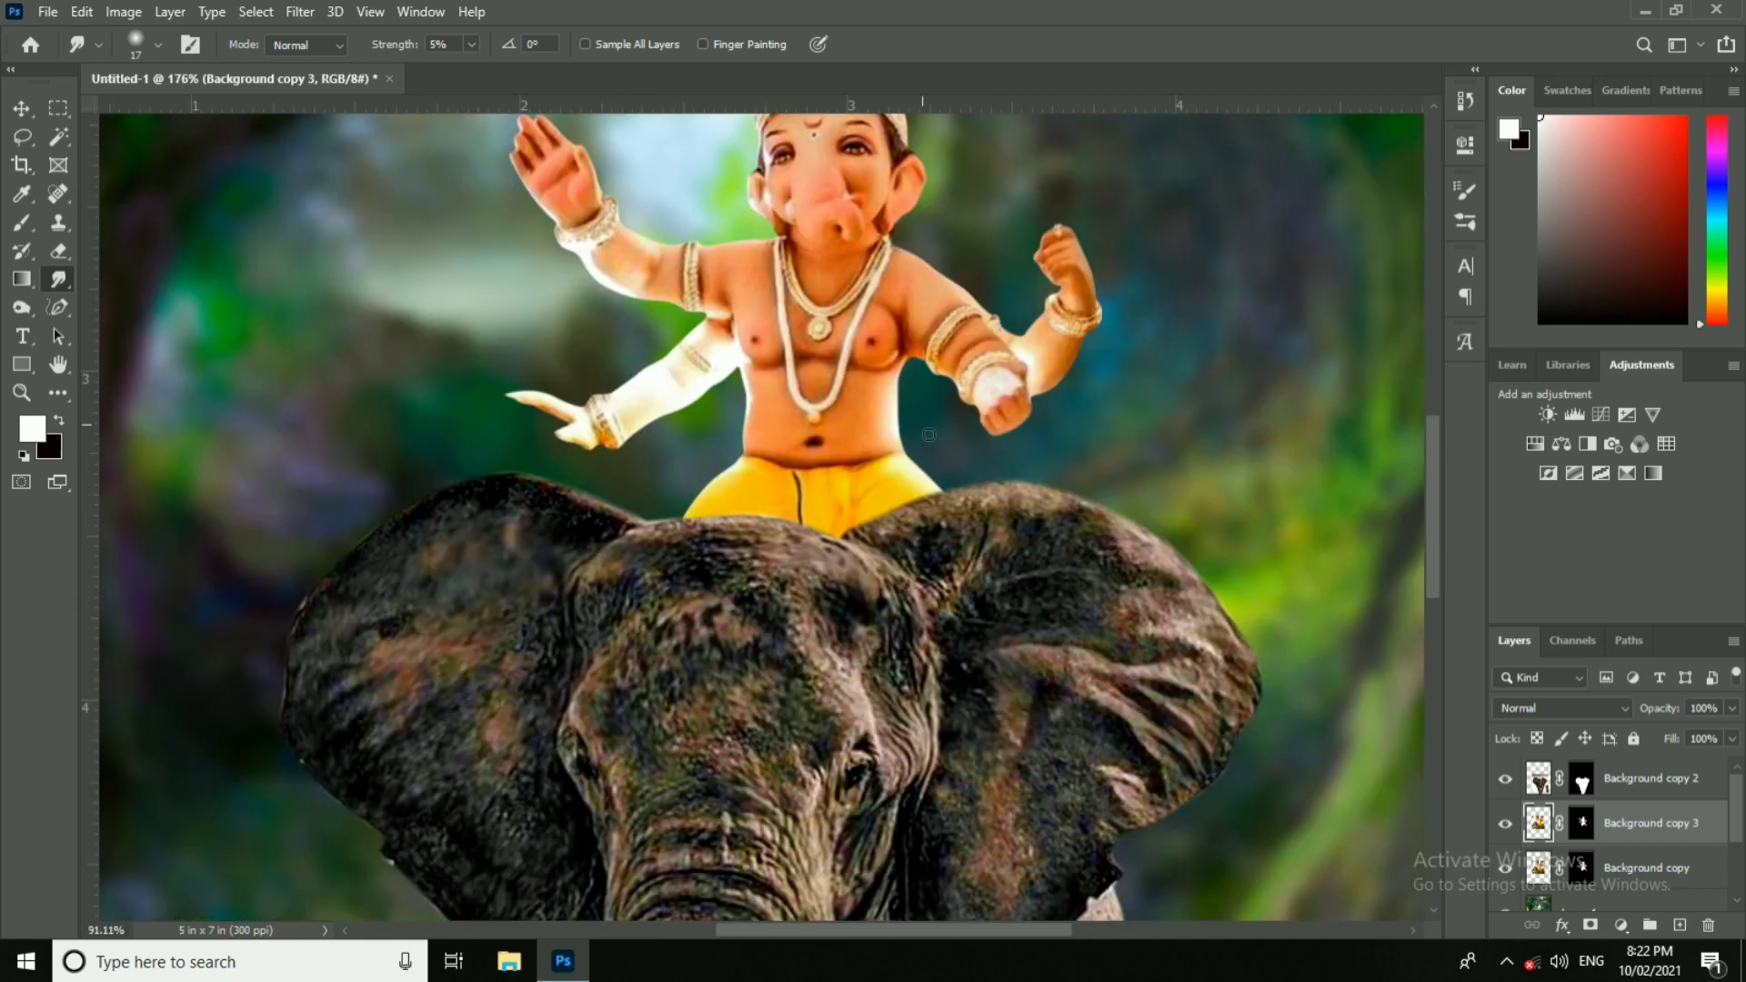
pyautogui.moveTo(950, 214); pyautogui.dragTo(901, 409)
pyautogui.scroll(3, 900, 409)
pyautogui.click(18, 108)
pyautogui.click(1648, 855)
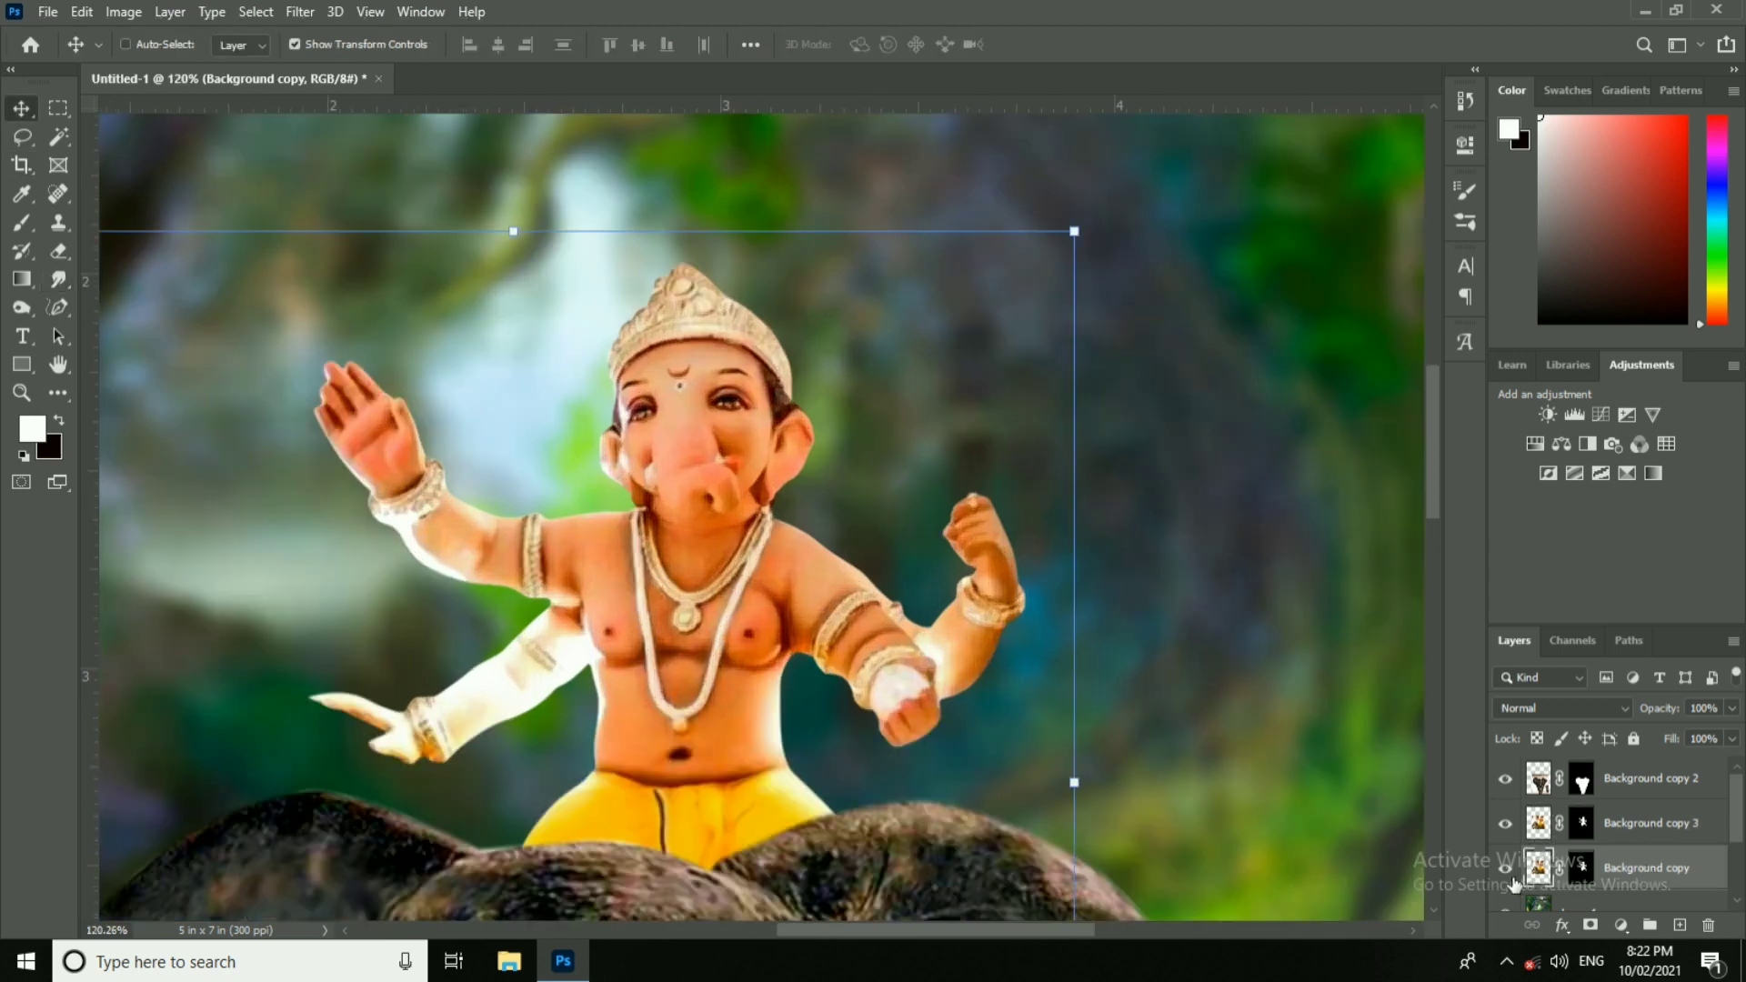
pyautogui.click(1665, 832)
pyautogui.click(1665, 875)
pyautogui.press('Delete')
pyautogui.keyDown('ctrl'); pyautogui.click(741, 503); pyautogui.keyUp('ctrl')
pyautogui.scroll(-9, 741, 502)
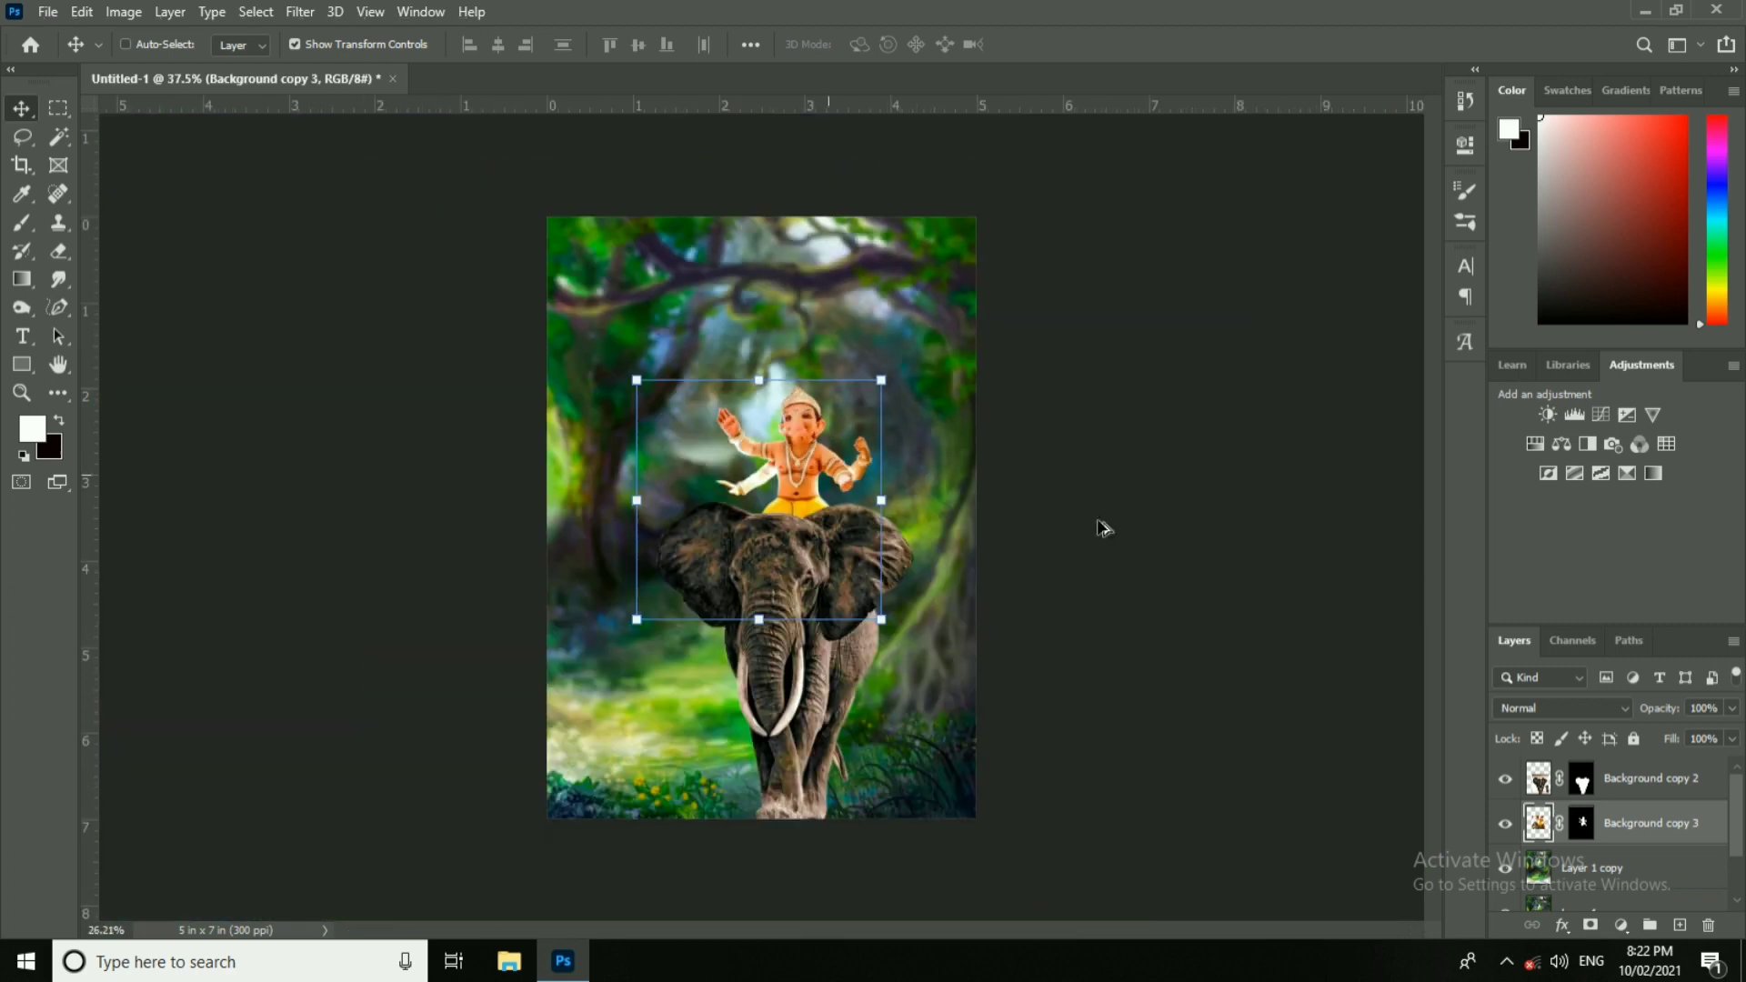
pyautogui.keyDown('ctrl'); pyautogui.click(1103, 527); pyautogui.keyUp('ctrl')
pyautogui.scroll(2, 801, 420)
pyautogui.keyDown('ctrl'); pyautogui.click(800, 419); pyautogui.keyUp('ctrl')
pyautogui.keyDown('ctrl'); pyautogui.click(1015, 397); pyautogui.keyUp('ctrl')
pyautogui.scroll(-3, 1015, 396)
pyautogui.keyDown('ctrl'); pyautogui.click(824, 582); pyautogui.keyUp('ctrl')
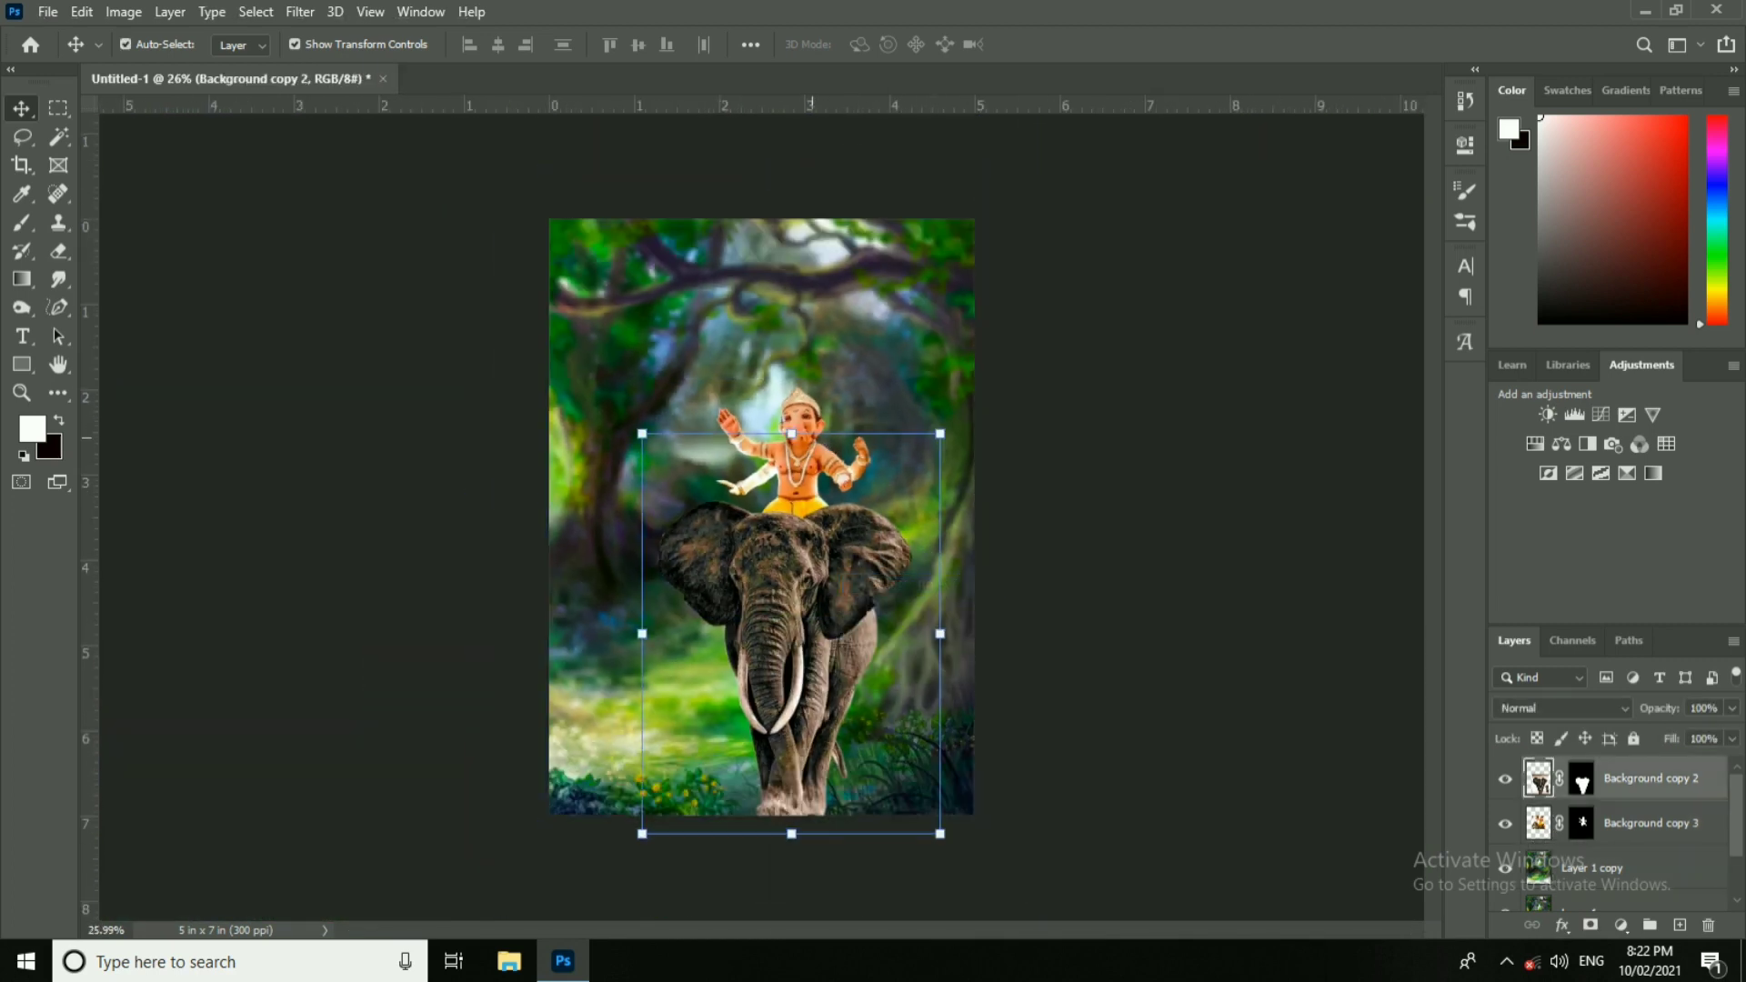
pyautogui.moveTo(817, 468); pyautogui.dragTo(837, 469)
pyautogui.rightClick(815, 445)
pyautogui.click(896, 461)
pyautogui.scroll(5, 818, 535)
pyautogui.scroll(4, 896, 725)
# Step: Select Layer 1 and set up the Ppbymef8 brush at 322 px with 85% opacity and 36% flow
pyautogui.moveTo(873, 728); pyautogui.dragTo(921, 573)
pyautogui.rightClick(839, 522)
pyautogui.click(937, 540)
pyautogui.keyDown('ctrl'); pyautogui.click(1155, 592); pyautogui.keyUp('ctrl')
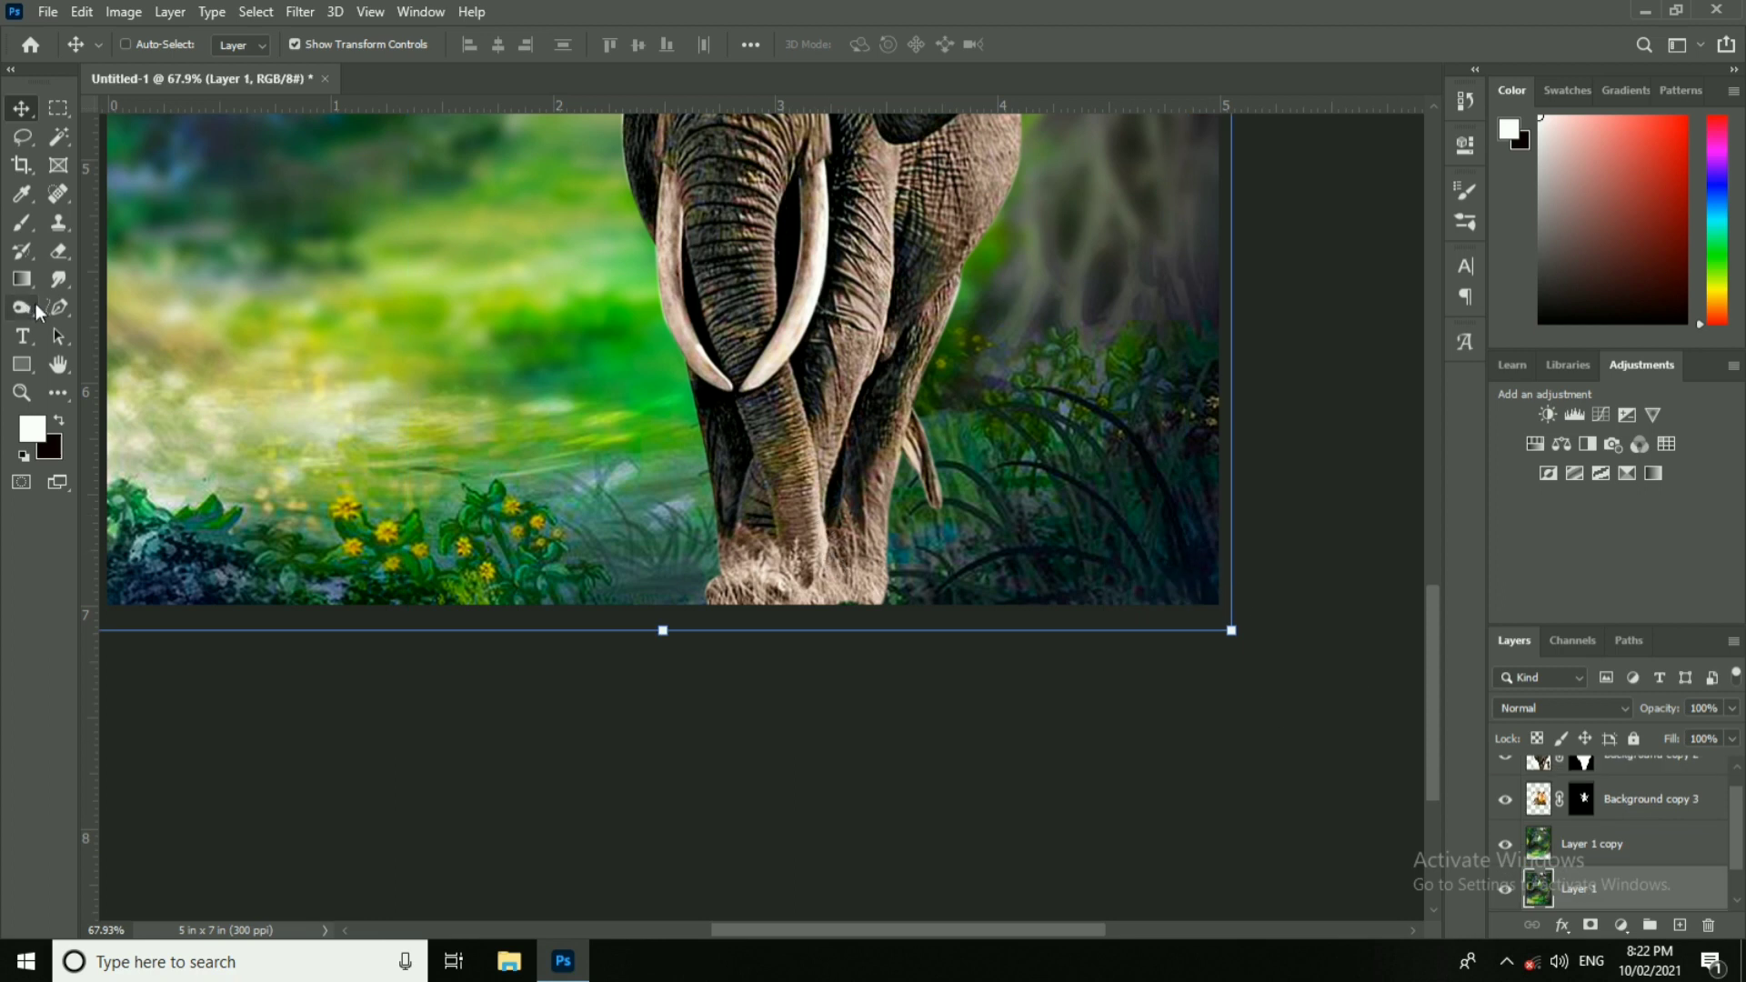
pyautogui.rightClick(31, 227)
pyautogui.click(52, 215)
pyautogui.click(159, 42)
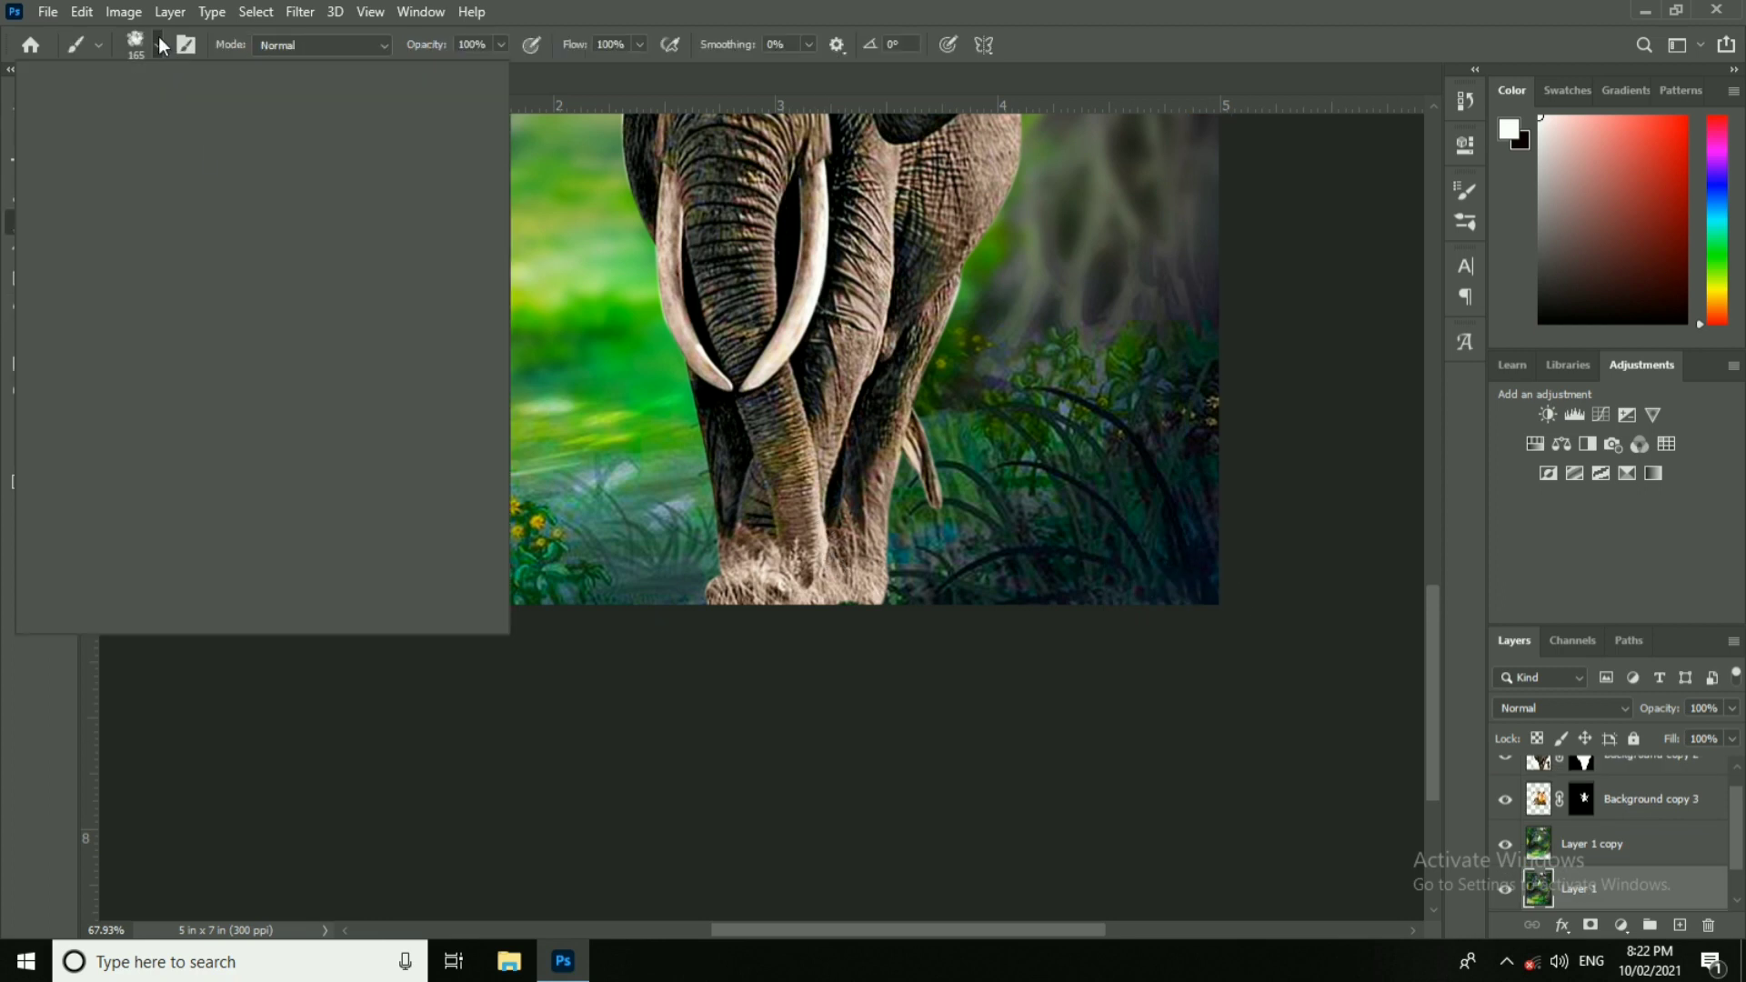
pyautogui.click(1188, 582)
pyautogui.keyDown('alt'); pyautogui.click(1164, 616); pyautogui.keyUp('alt')
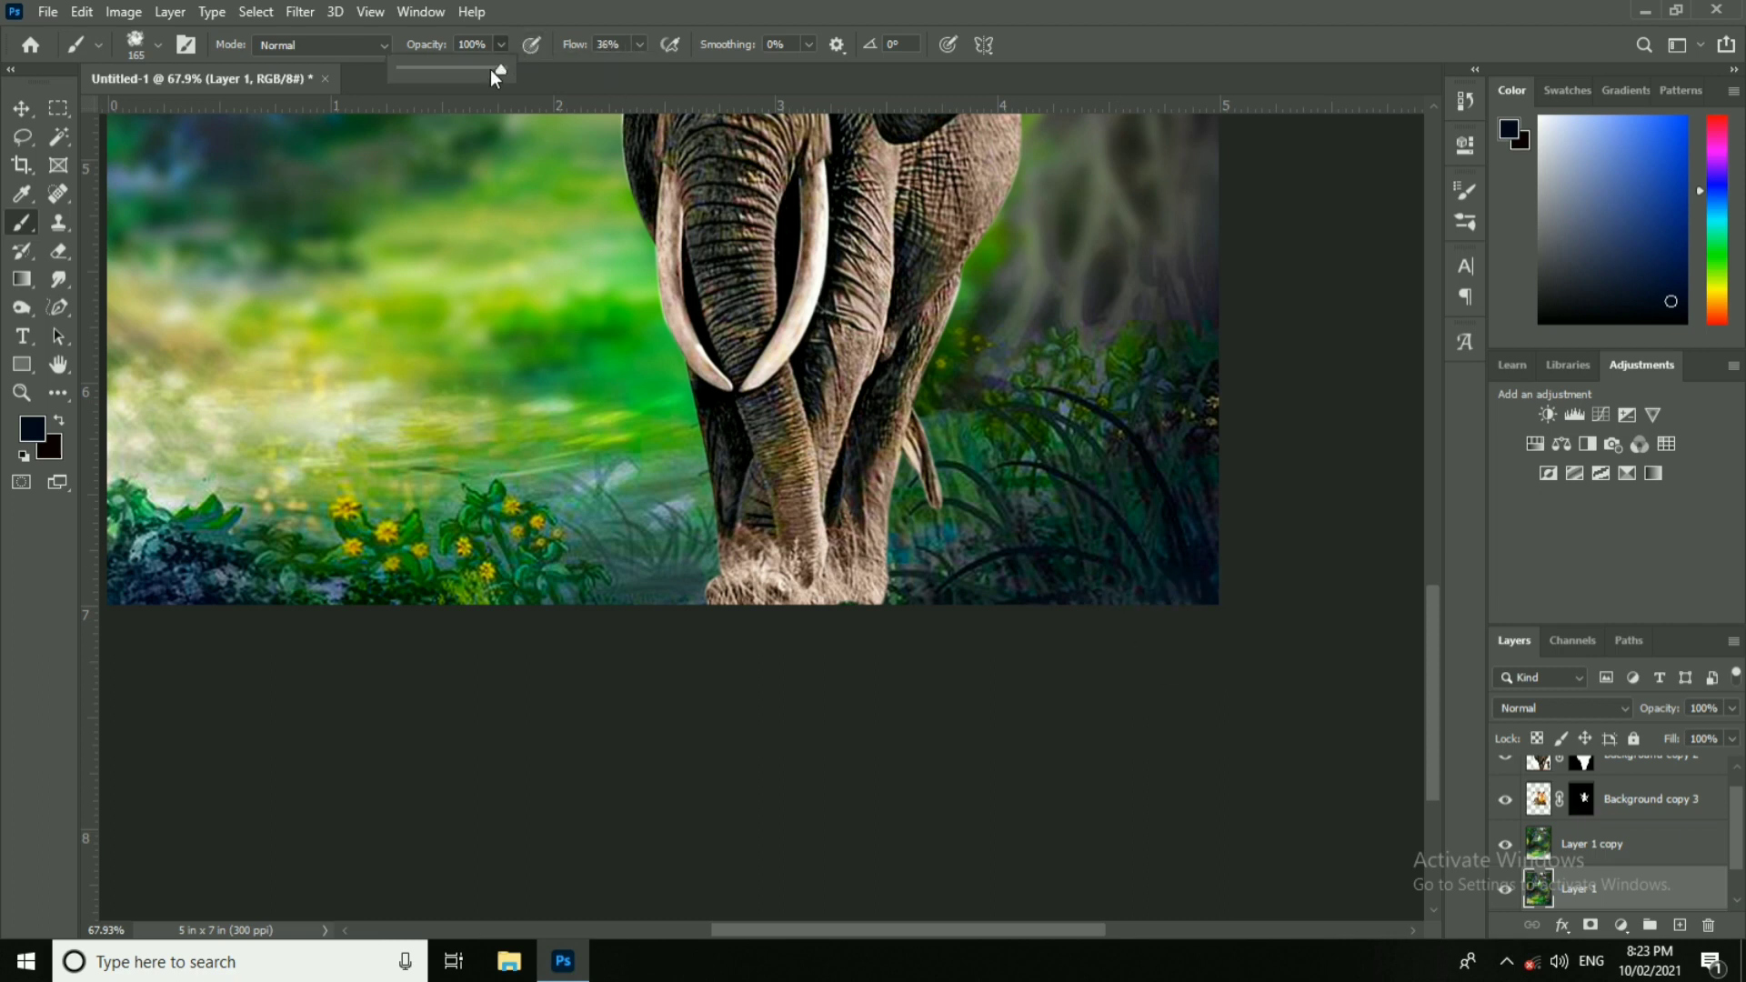
pyautogui.rightClick(1191, 580)
pyautogui.click(1300, 871)
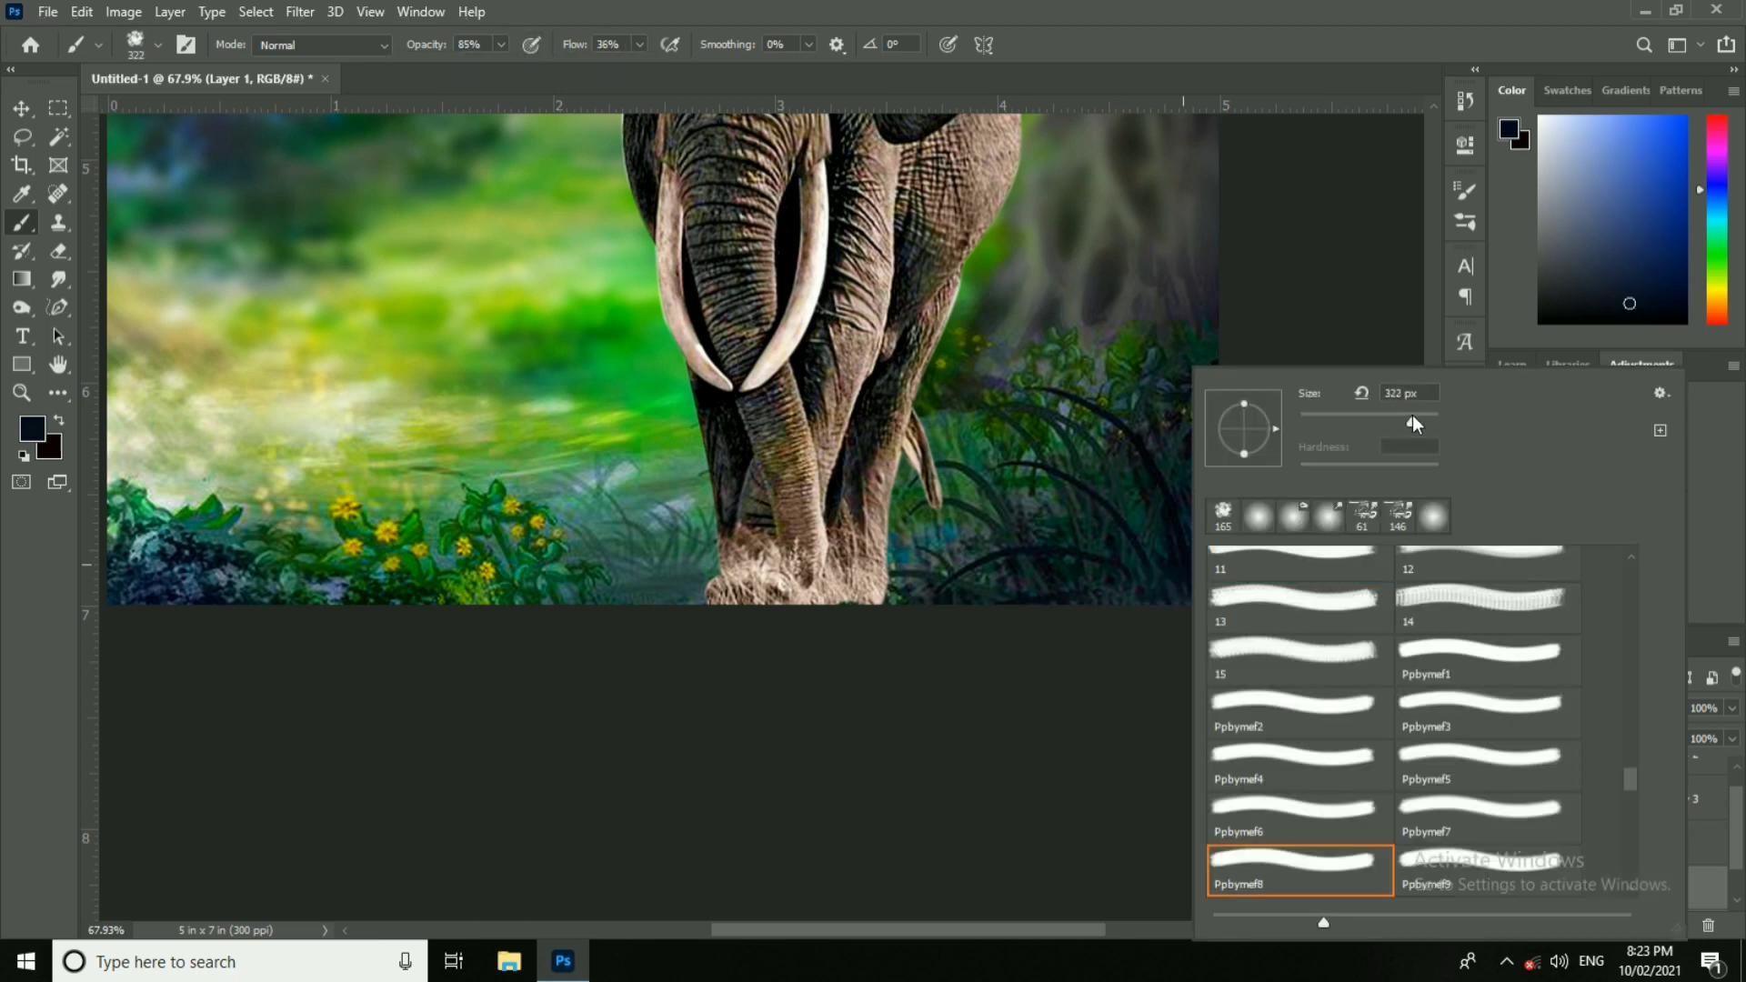
# Step: Paint the bottom edge of Layer 1 beside the elephant's feet with sampled dark blue and teal undergrowth colours
pyautogui.keyDown('alt'); pyautogui.click(1150, 593); pyautogui.keyUp('alt')
pyautogui.moveTo(1160, 593); pyautogui.dragTo(1162, 621)
pyautogui.hotkey('ctrl', 'z')
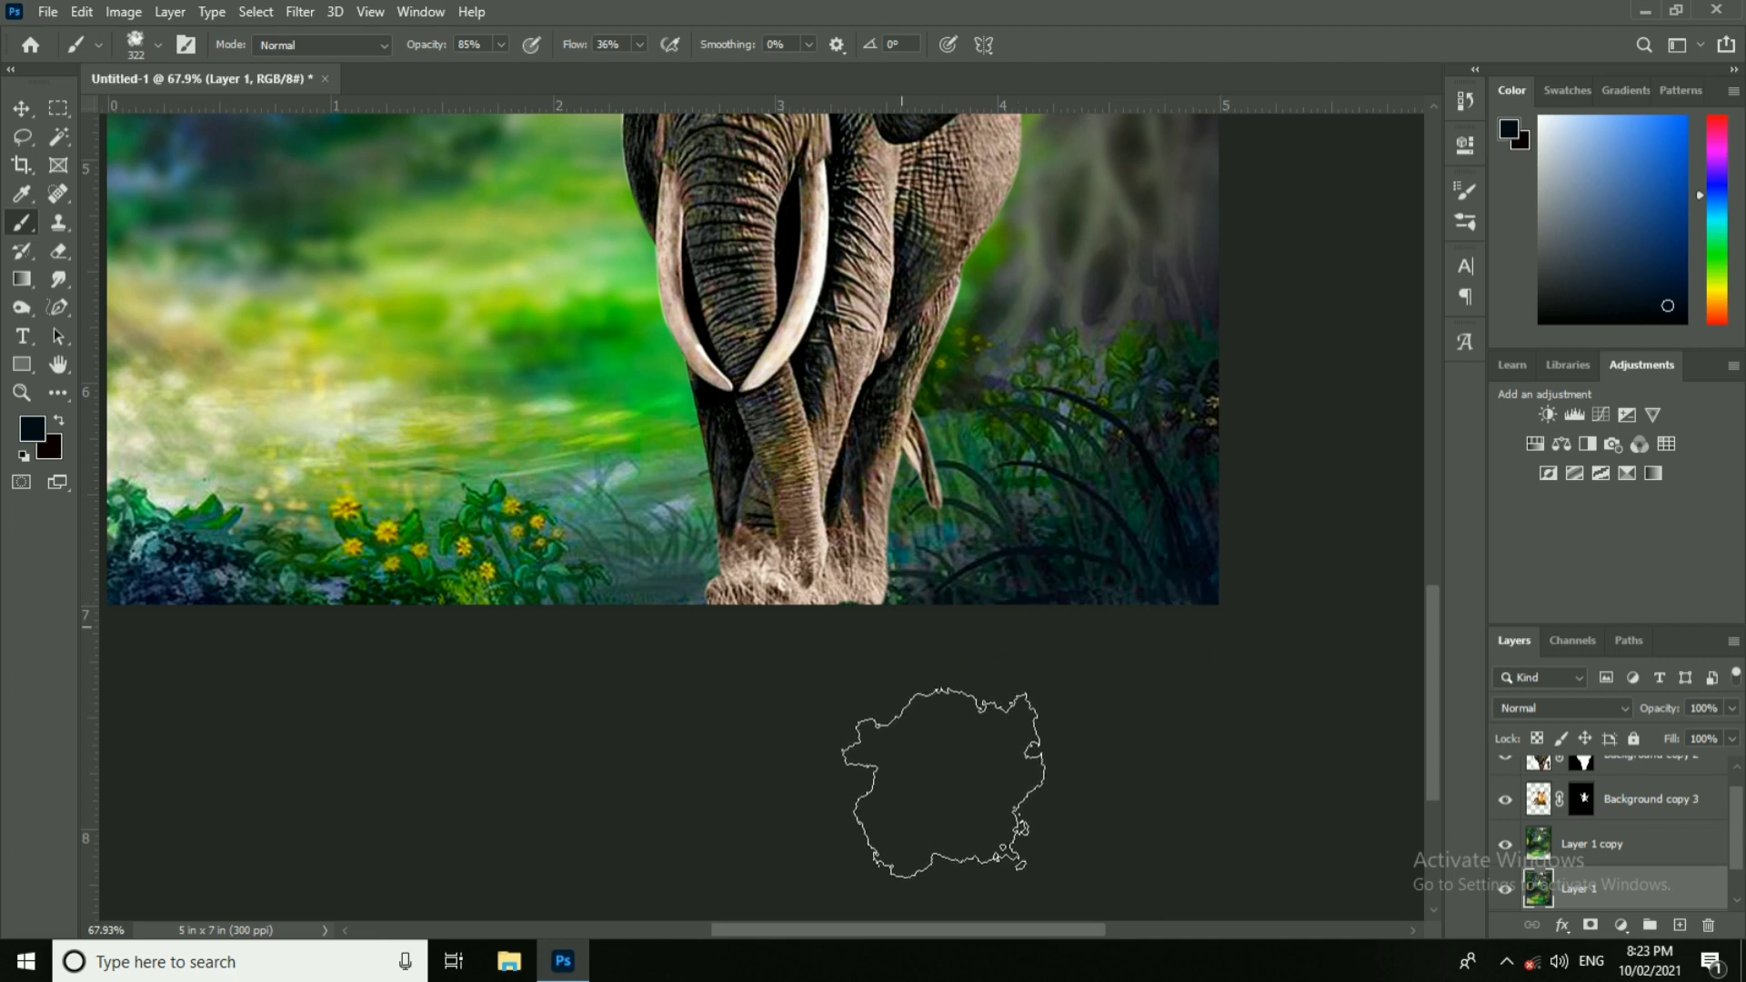
pyautogui.moveTo(851, 680); pyautogui.dragTo(1146, 615)
pyautogui.hscroll(-5, 946, 573)
pyautogui.keyDown('alt'); pyautogui.click(1010, 539); pyautogui.keyUp('alt')
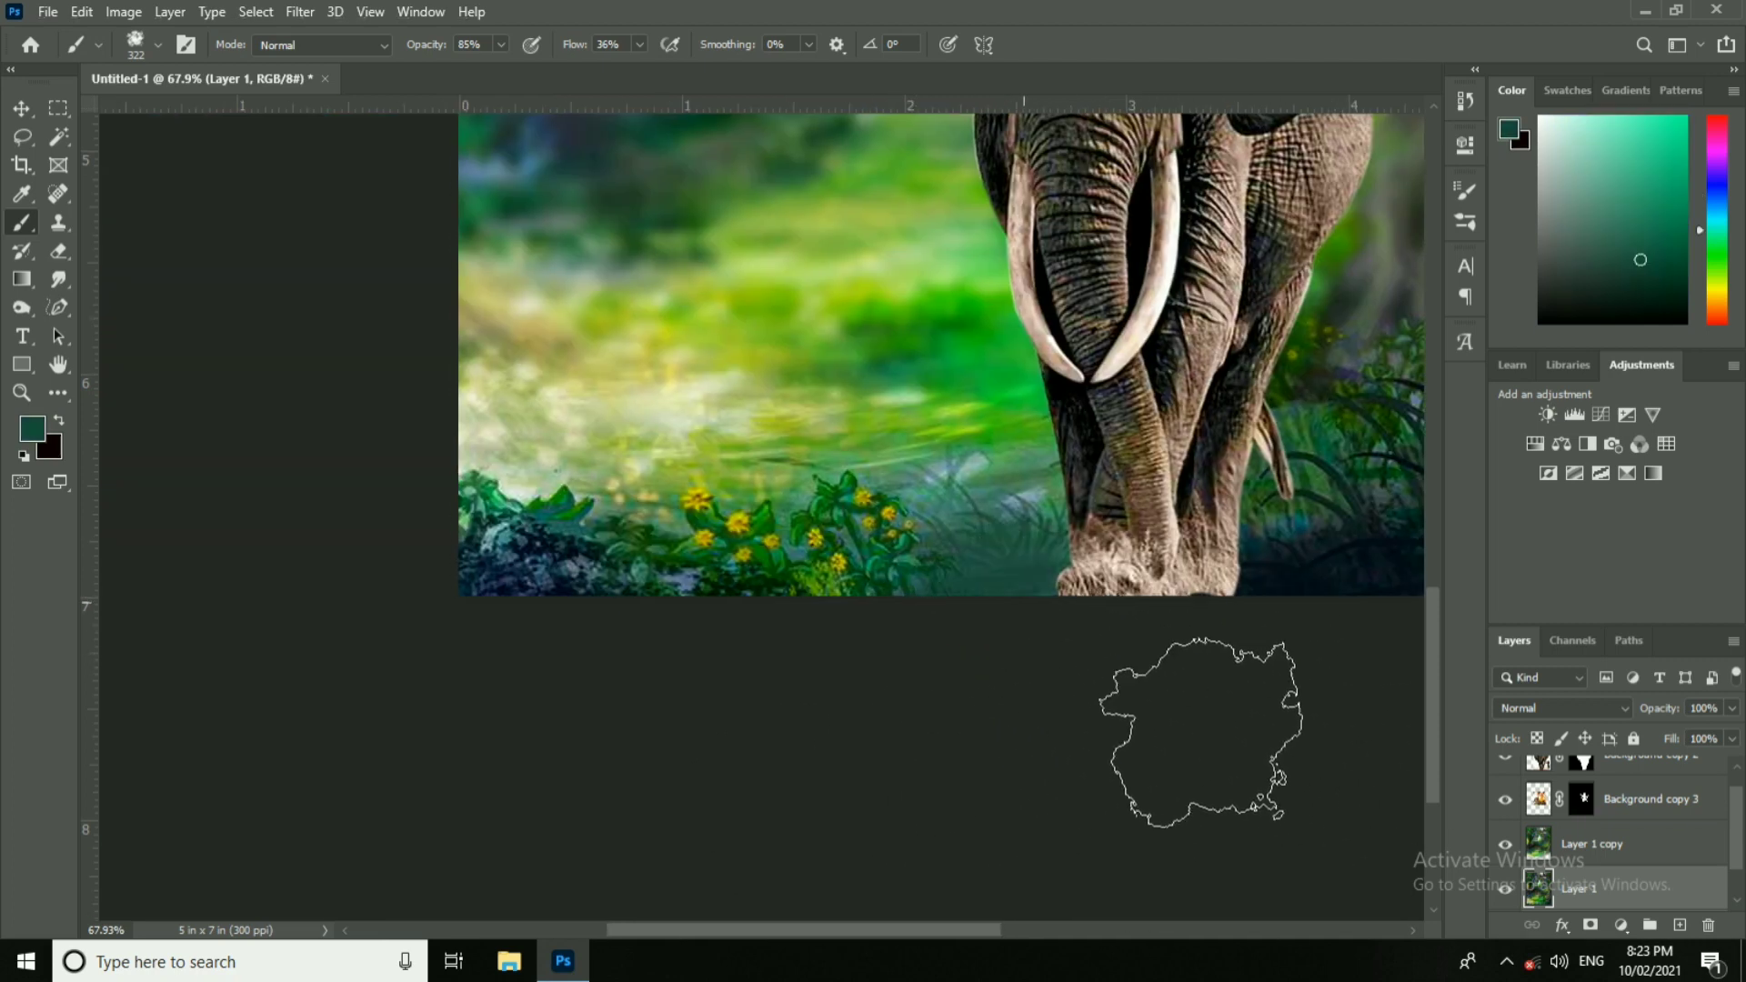
pyautogui.moveTo(955, 675); pyautogui.dragTo(994, 730)
# Step: Darken the bottom edge below the yellow flowers and in the lower-left corner with colours sampled from the undergrowth
pyautogui.keyDown('alt'); pyautogui.click(804, 585); pyautogui.keyUp('alt')
pyautogui.moveTo(810, 664); pyautogui.dragTo(719, 698)
pyautogui.keyDown('alt'); pyautogui.click(511, 592); pyautogui.keyUp('alt')
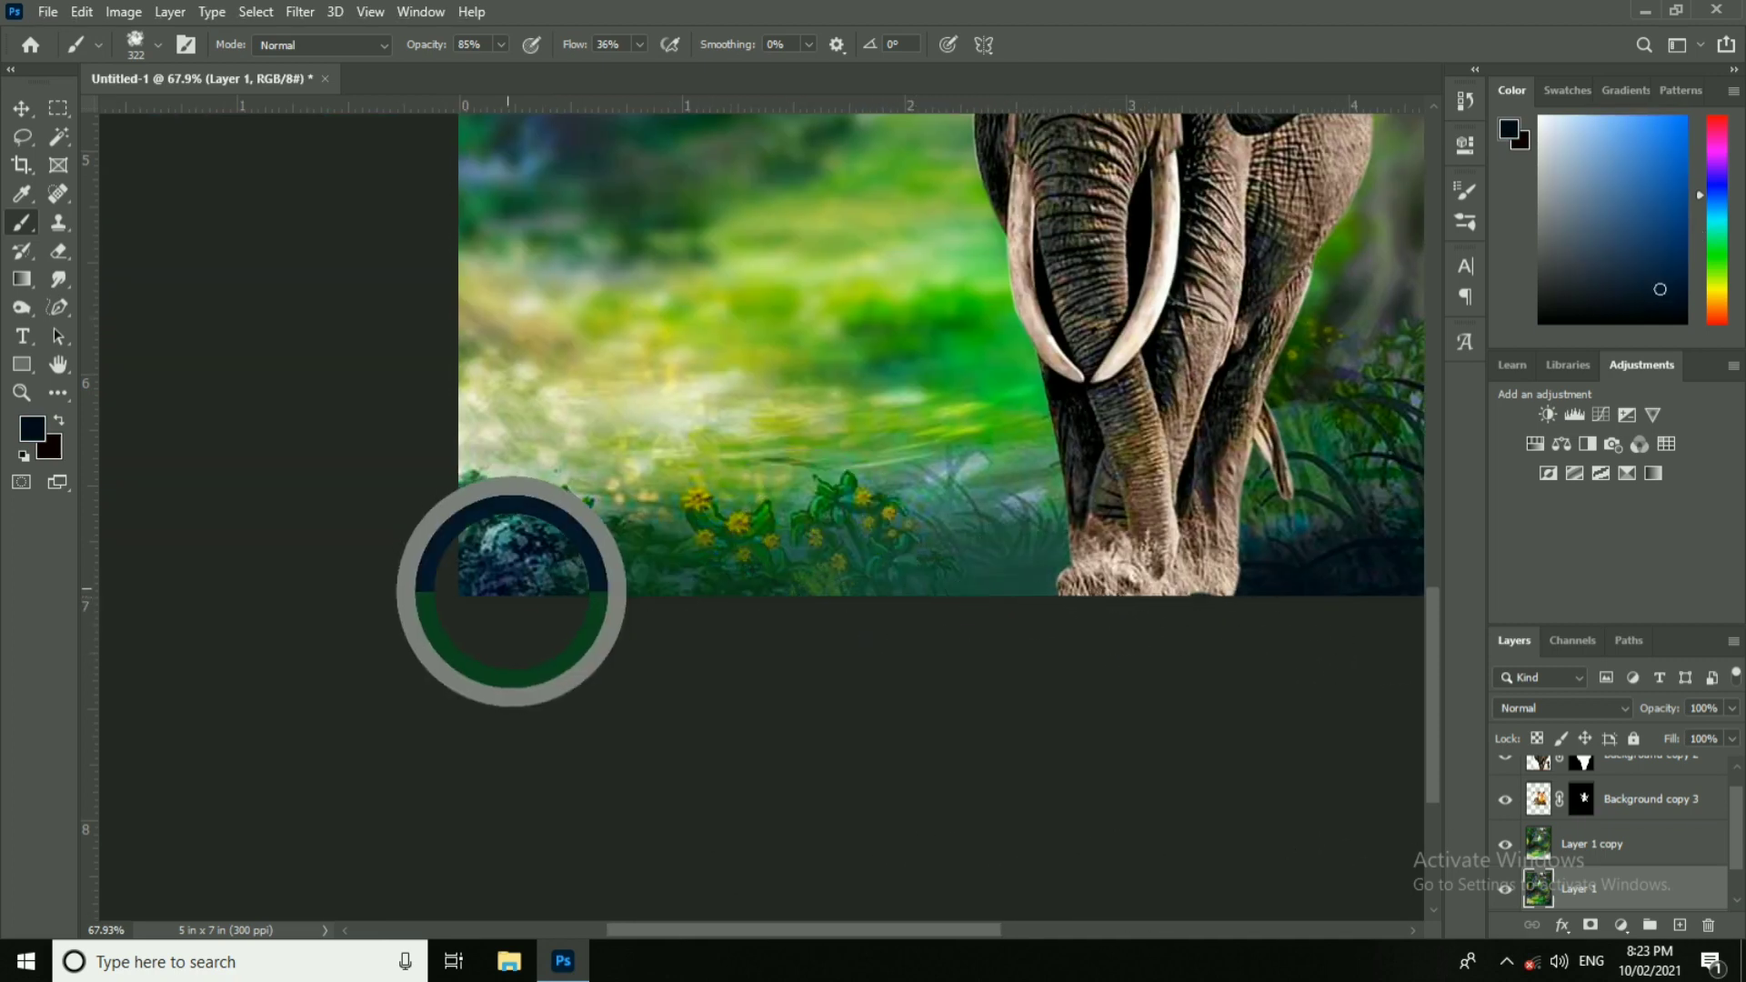
pyautogui.moveTo(582, 637); pyautogui.dragTo(701, 712)
pyautogui.keyDown('alt'); pyautogui.click(738, 590); pyautogui.keyUp('alt')
pyautogui.moveTo(582, 600); pyautogui.dragTo(903, 701)
# Step: Paint along the left edge of the forest on Layer 1 with dark and bright greens sampled nearby
pyautogui.keyDown('alt'); pyautogui.click(476, 482); pyautogui.keyUp('alt')
pyautogui.moveTo(454, 510)
pyautogui.mouseDown()
pyautogui.moveTo(523, 575)
pyautogui.moveTo(399, 644)
pyautogui.mouseUp()
pyautogui.moveTo(516, 529); pyautogui.dragTo(517, 686)
pyautogui.keyDown('alt'); pyautogui.click(527, 703); pyautogui.keyUp('alt')
pyautogui.keyDown('alt'); pyautogui.click(496, 479); pyautogui.keyUp('alt')
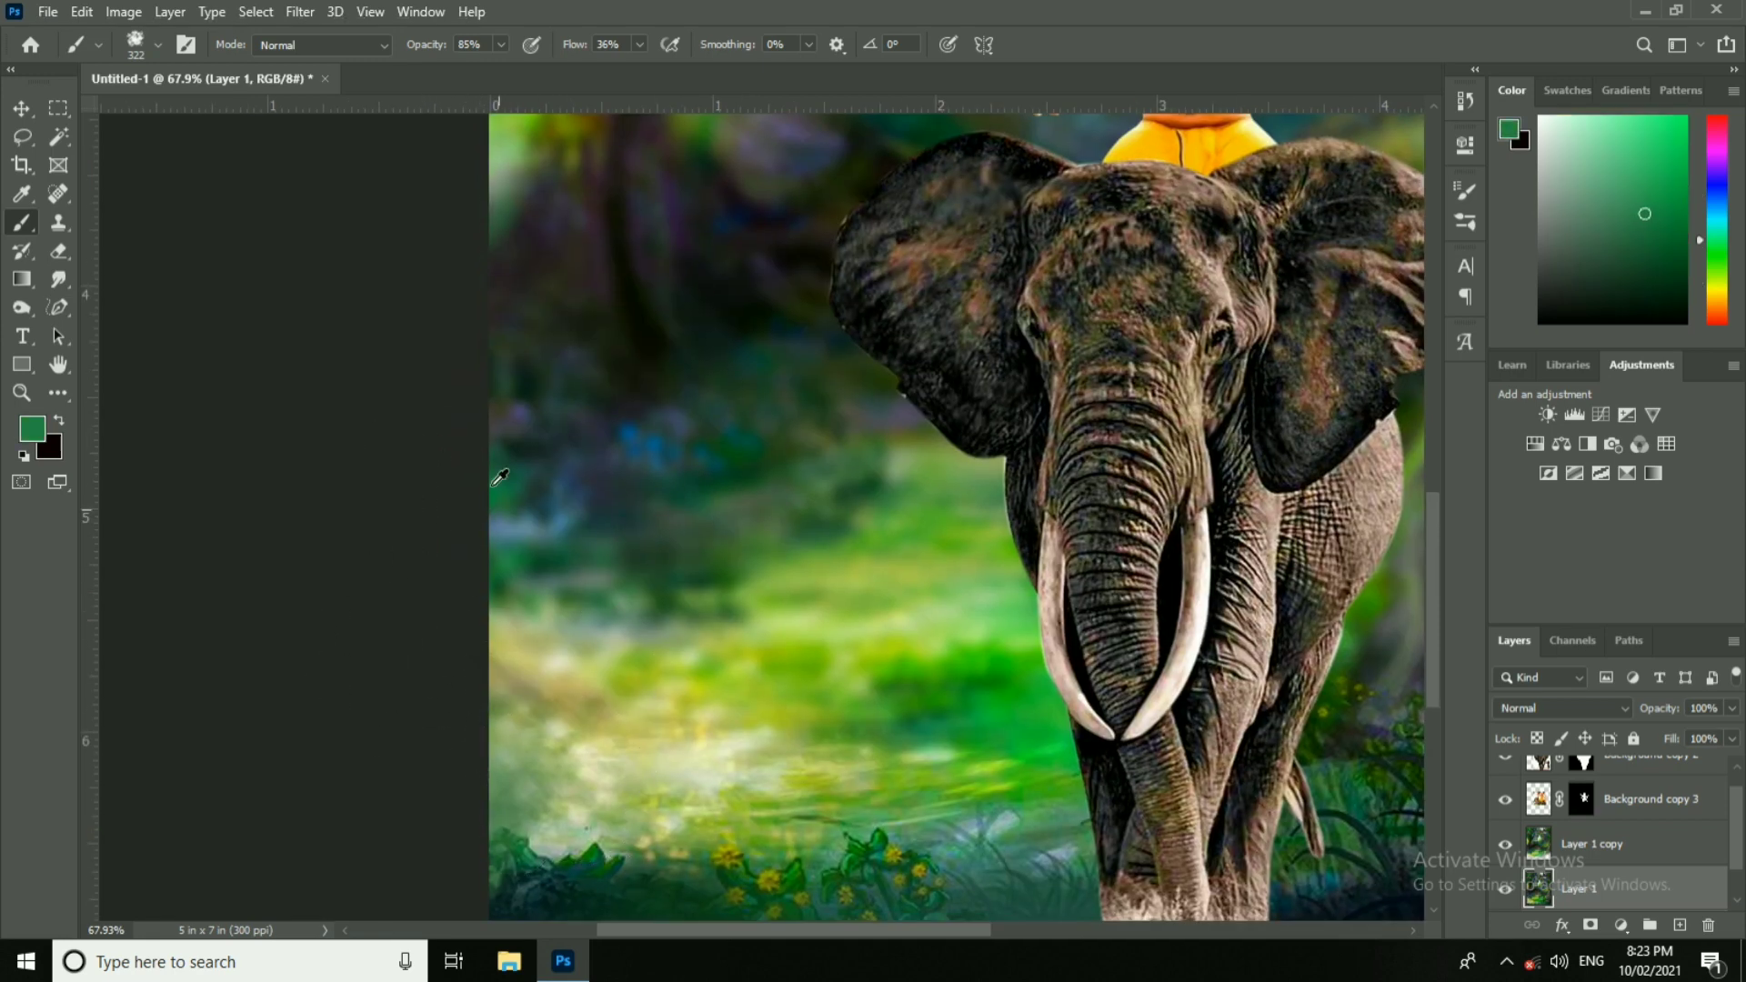
pyautogui.moveTo(462, 601); pyautogui.dragTo(503, 974)
pyautogui.keyDown('alt'); pyautogui.click(569, 717); pyautogui.keyUp('alt')
pyautogui.keyDown('alt'); pyautogui.click(535, 446); pyautogui.keyUp('alt')
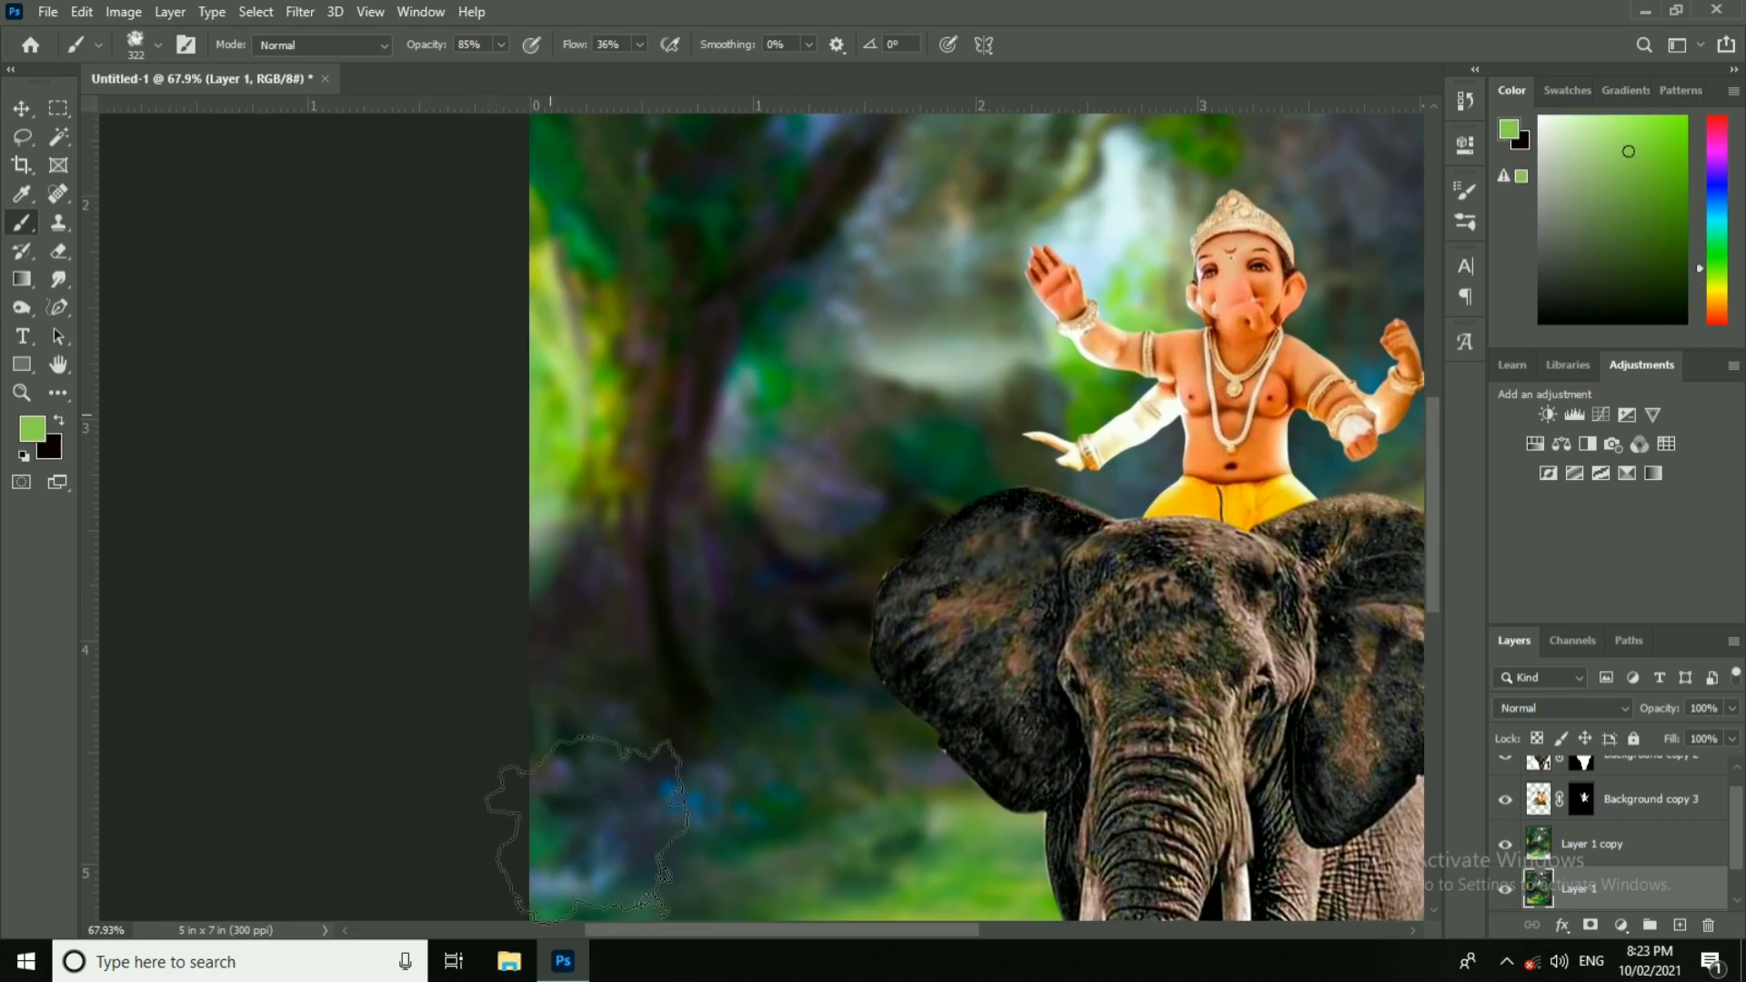
pyautogui.moveTo(526, 337); pyautogui.dragTo(546, 605)
# Step: Select Layer 1 copy and blend the forest's left edge using greens sampled from the surrounding trees and grass
pyautogui.scroll(-3, 620, 490)
pyautogui.keyDown('alt'); pyautogui.click(656, 304); pyautogui.keyUp('alt')
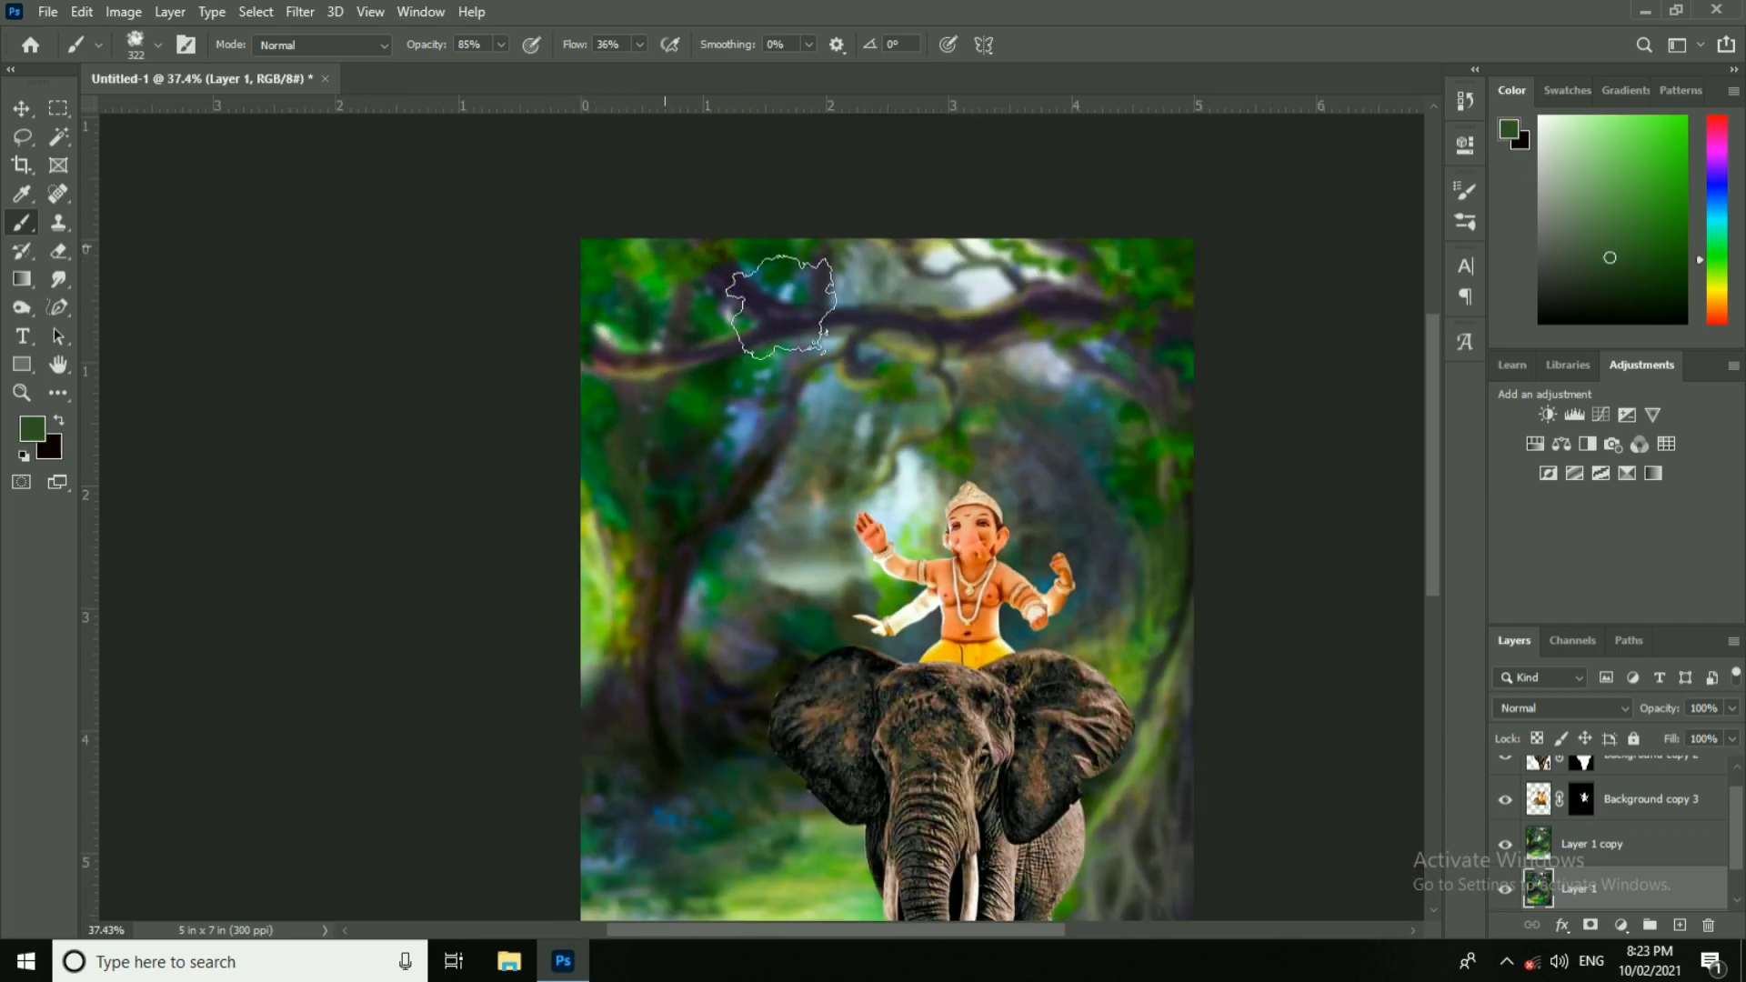
pyautogui.keyDown('alt'); pyautogui.click(841, 266); pyautogui.keyUp('alt')
pyautogui.moveTo(1240, 273); pyautogui.dragTo(837, 261)
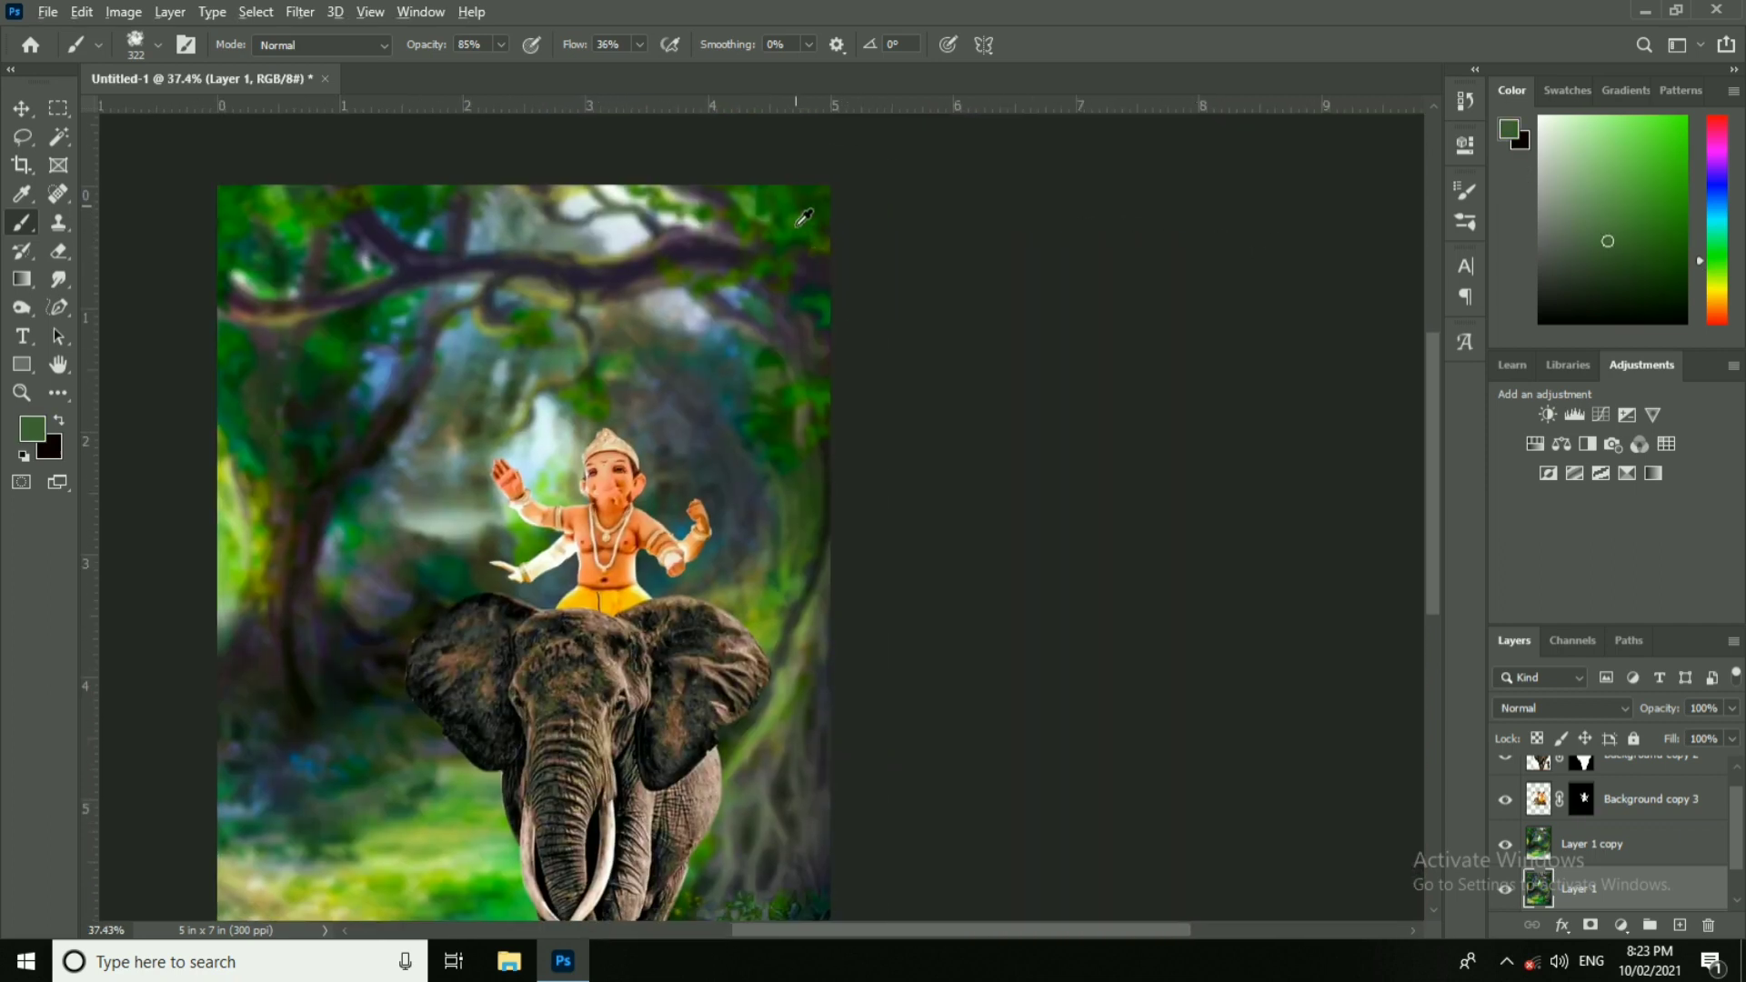
pyautogui.click(1584, 855)
pyautogui.moveTo(691, 400); pyautogui.dragTo(913, 330)
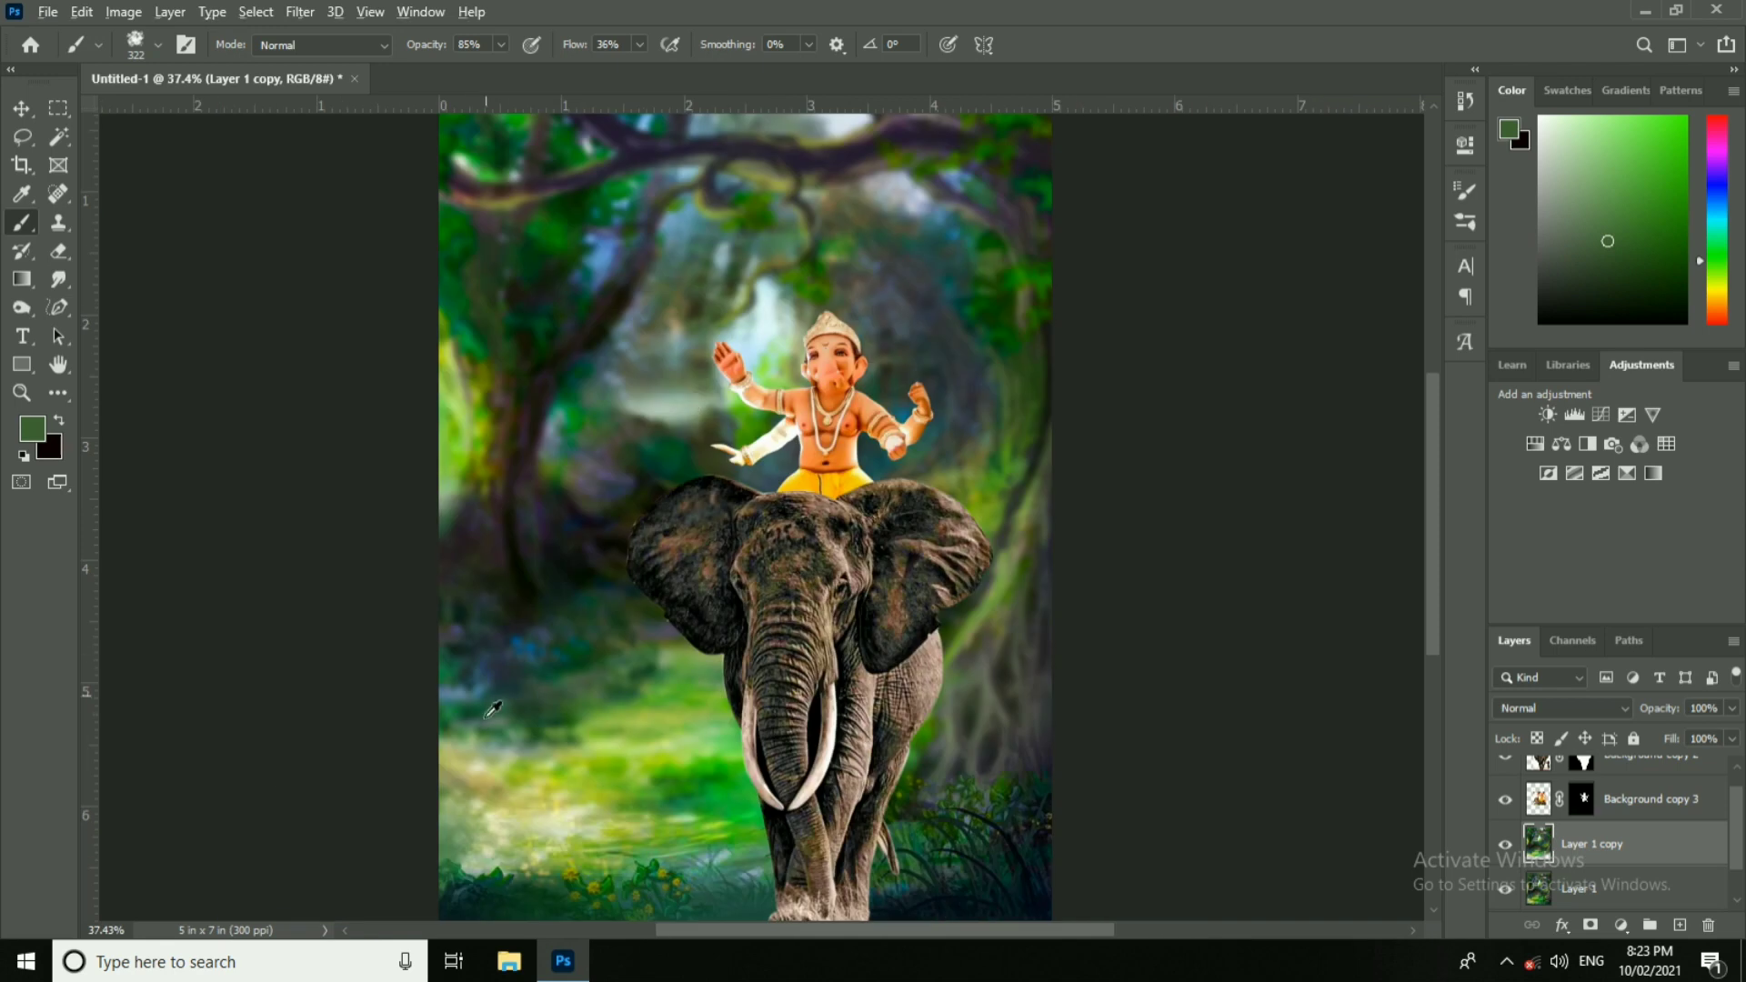
pyautogui.keyDown('alt'); pyautogui.click(500, 720); pyautogui.keyUp('alt')
pyautogui.keyDown('alt'); pyautogui.click(470, 424); pyautogui.keyUp('alt')
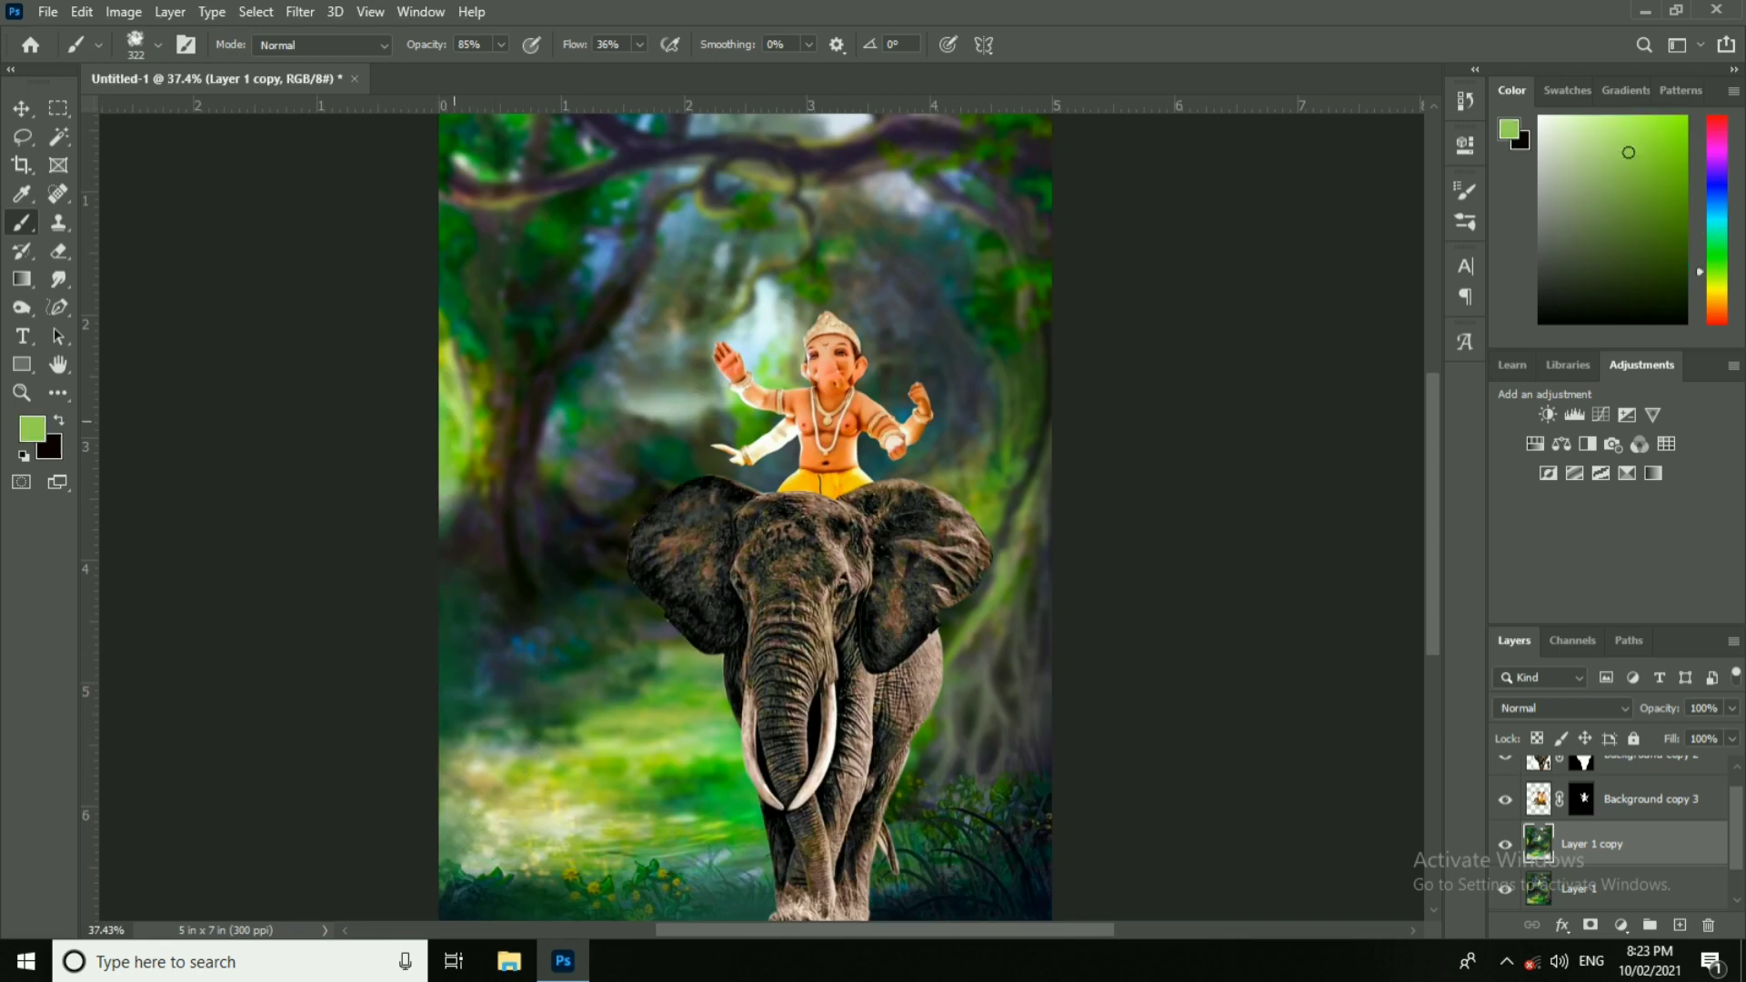
pyautogui.moveTo(453, 475); pyautogui.dragTo(576, 707)
pyautogui.keyDown('alt'); pyautogui.click(514, 481); pyautogui.keyUp('alt')
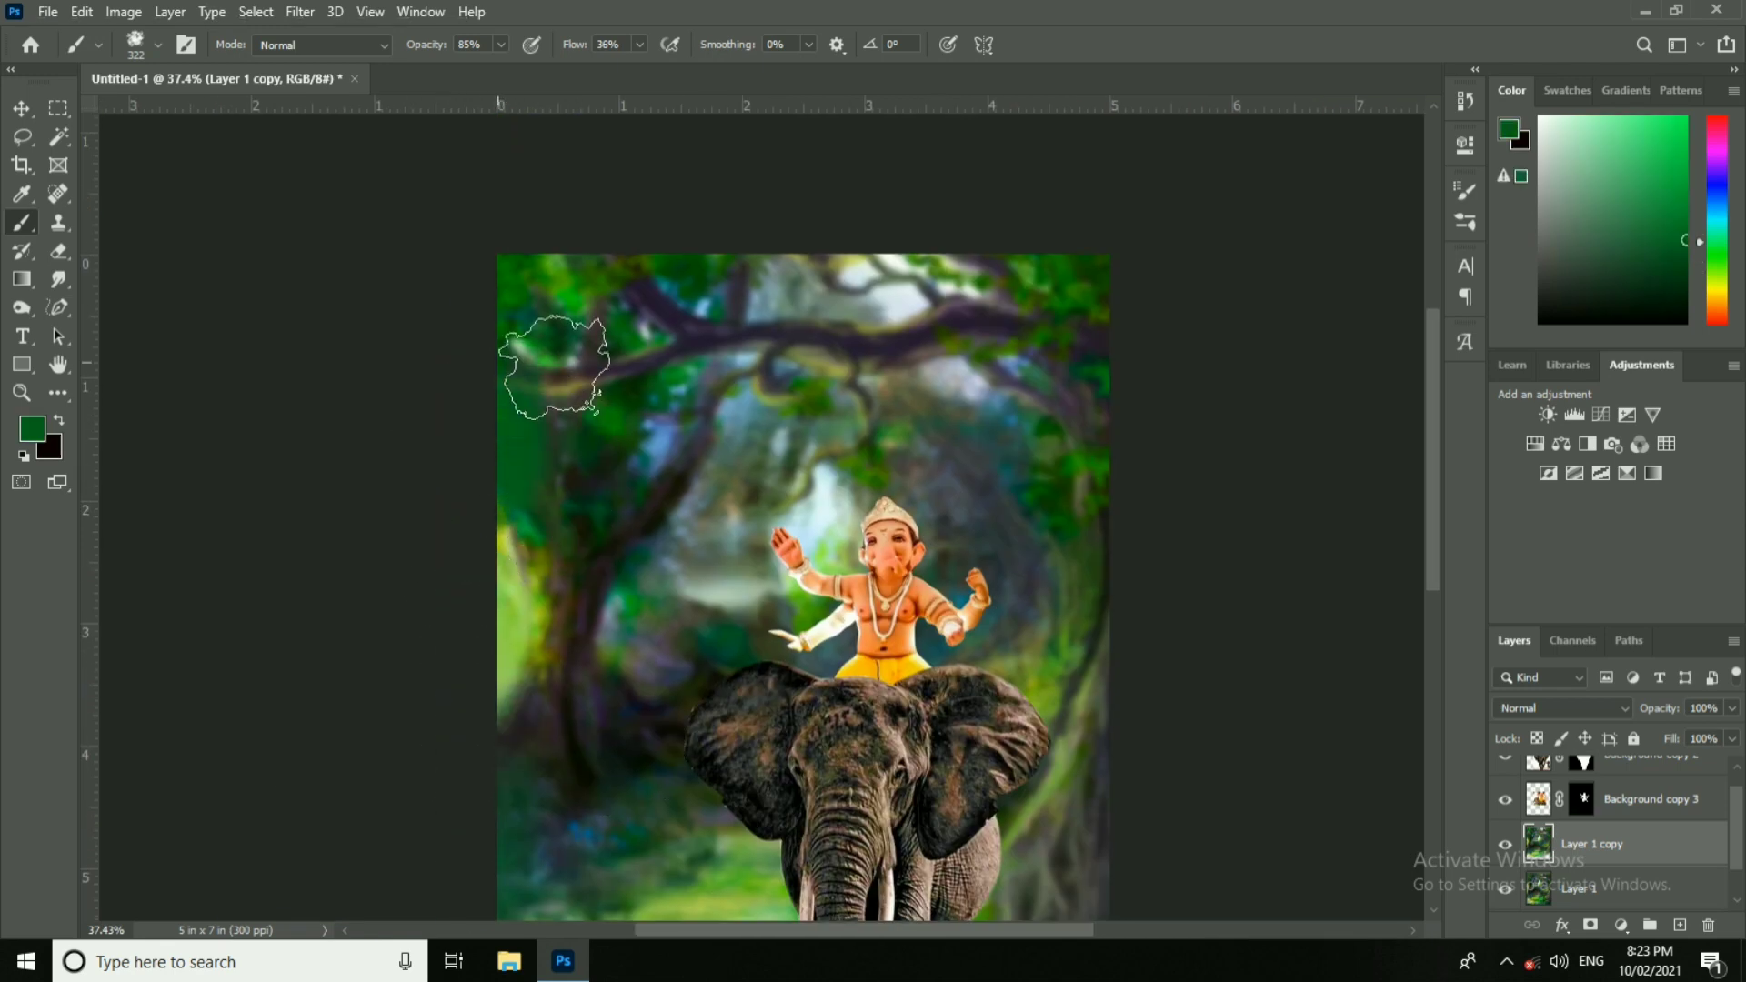
# Step: Paint the foliage along the forest's top edge on Layer 1 copy with sampled greens
pyautogui.keyDown('alt'); pyautogui.click(563, 262); pyautogui.keyUp('alt')
pyautogui.click(561, 276)
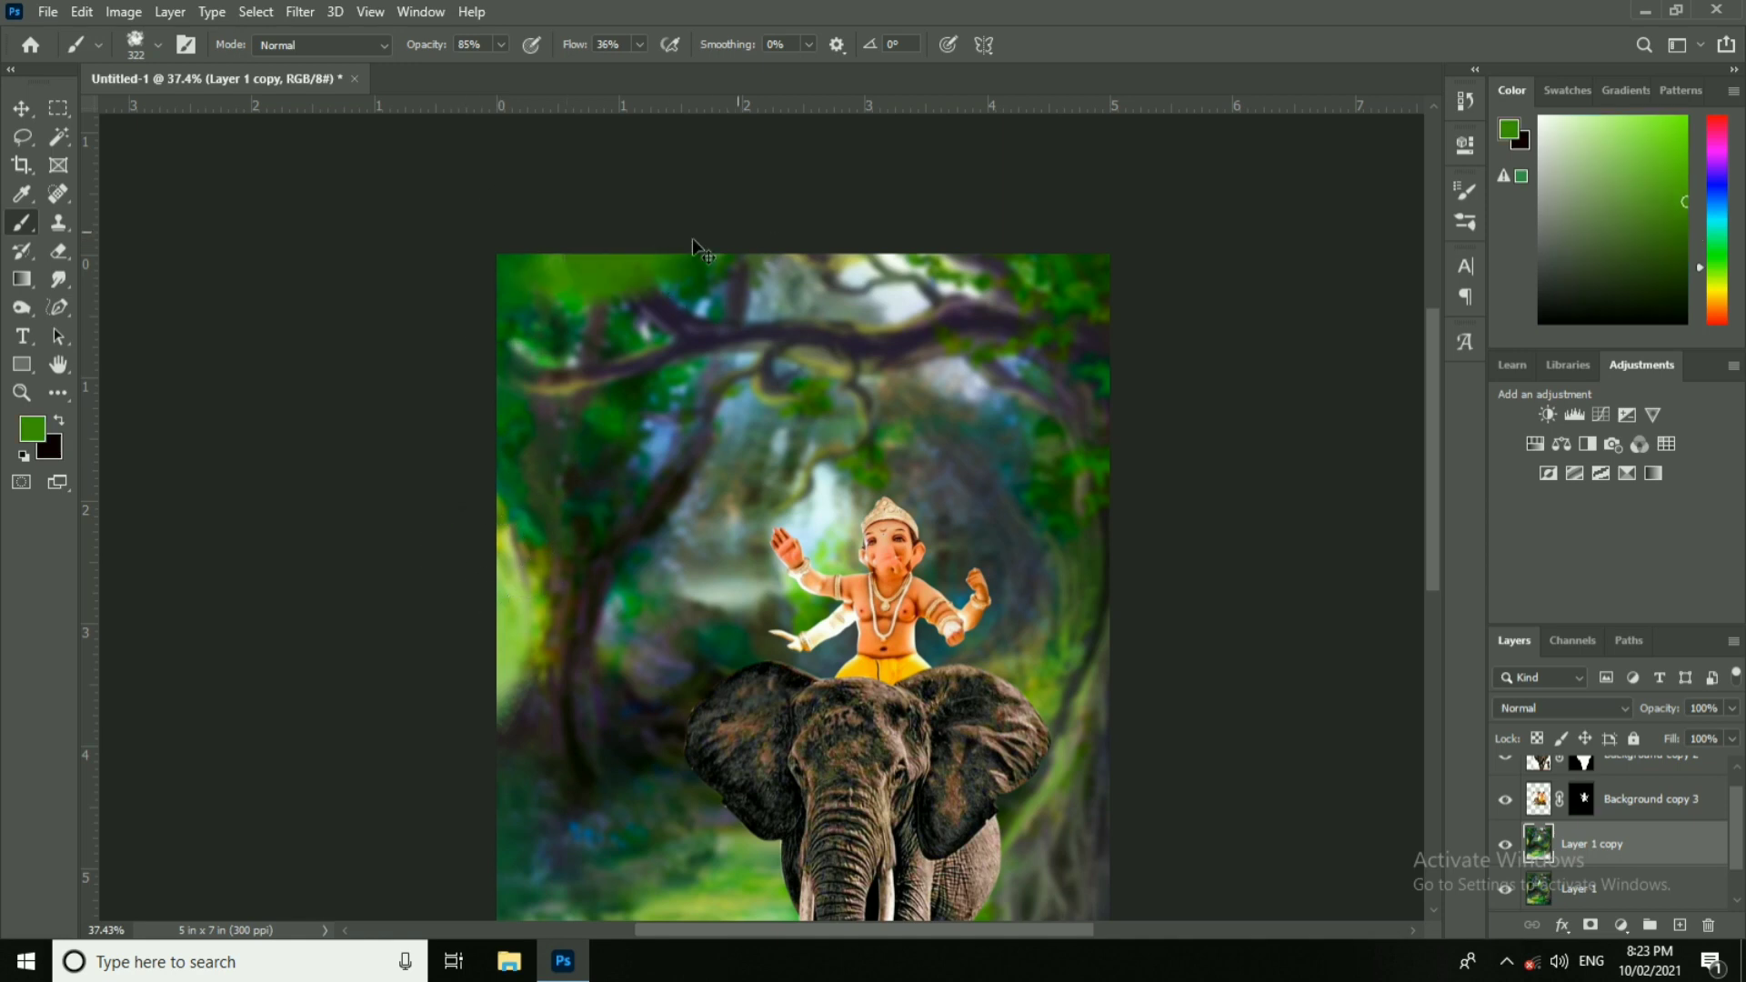
pyautogui.hotkey('ctrl', 'z')
pyautogui.keyDown('alt'); pyautogui.click(714, 272); pyautogui.keyUp('alt')
pyautogui.keyDown('alt'); pyautogui.click(769, 261); pyautogui.keyUp('alt')
pyautogui.moveTo(784, 264); pyautogui.dragTo(977, 265)
pyautogui.keyDown('alt'); pyautogui.click(965, 266); pyautogui.keyUp('alt')
pyautogui.keyDown('alt'); pyautogui.click(1076, 284); pyautogui.keyUp('alt')
pyautogui.moveTo(1076, 296); pyautogui.dragTo(1060, 268)
pyautogui.moveTo(1076, 375); pyautogui.dragTo(915, 339)
# Step: Paint down the forest's right edge on Layer 1 copy with sampled dark and olive greens
pyautogui.keyDown('alt'); pyautogui.click(941, 368); pyautogui.keyUp('alt')
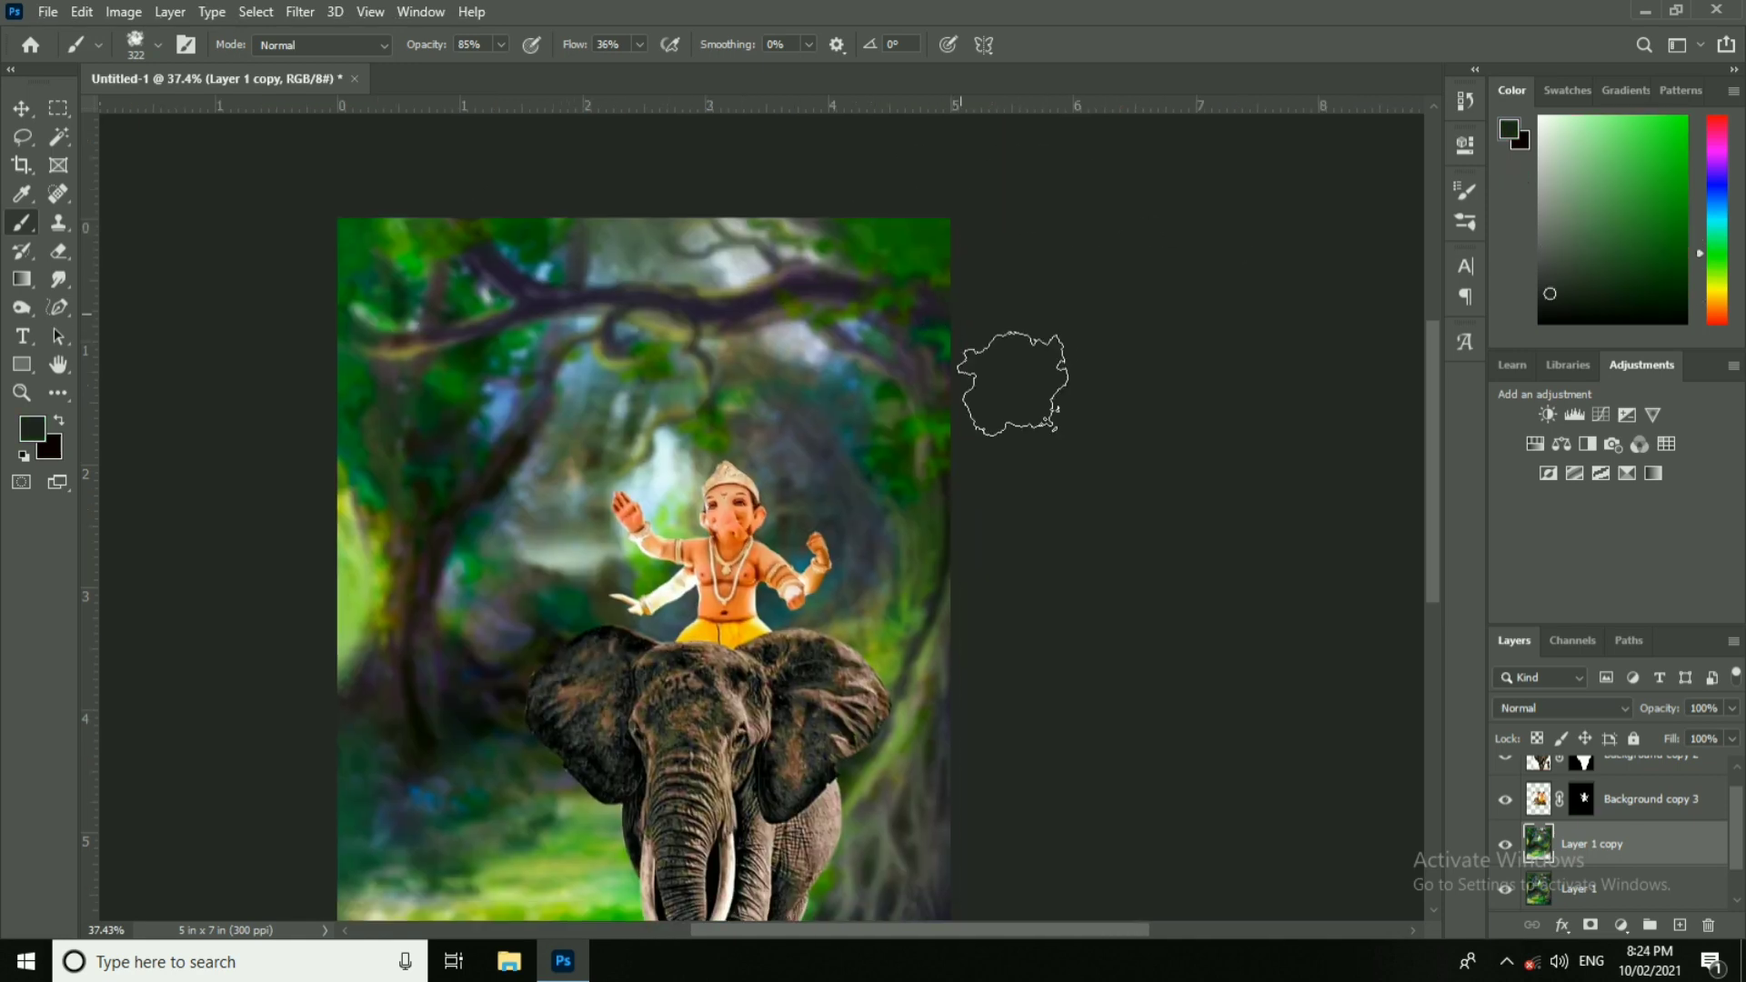
pyautogui.keyDown('alt'); pyautogui.click(948, 533); pyautogui.keyUp('alt')
pyautogui.click(962, 478)
pyautogui.moveTo(955, 545); pyautogui.dragTo(946, 321)
pyautogui.keyDown('alt'); pyautogui.click(907, 367); pyautogui.keyUp('alt')
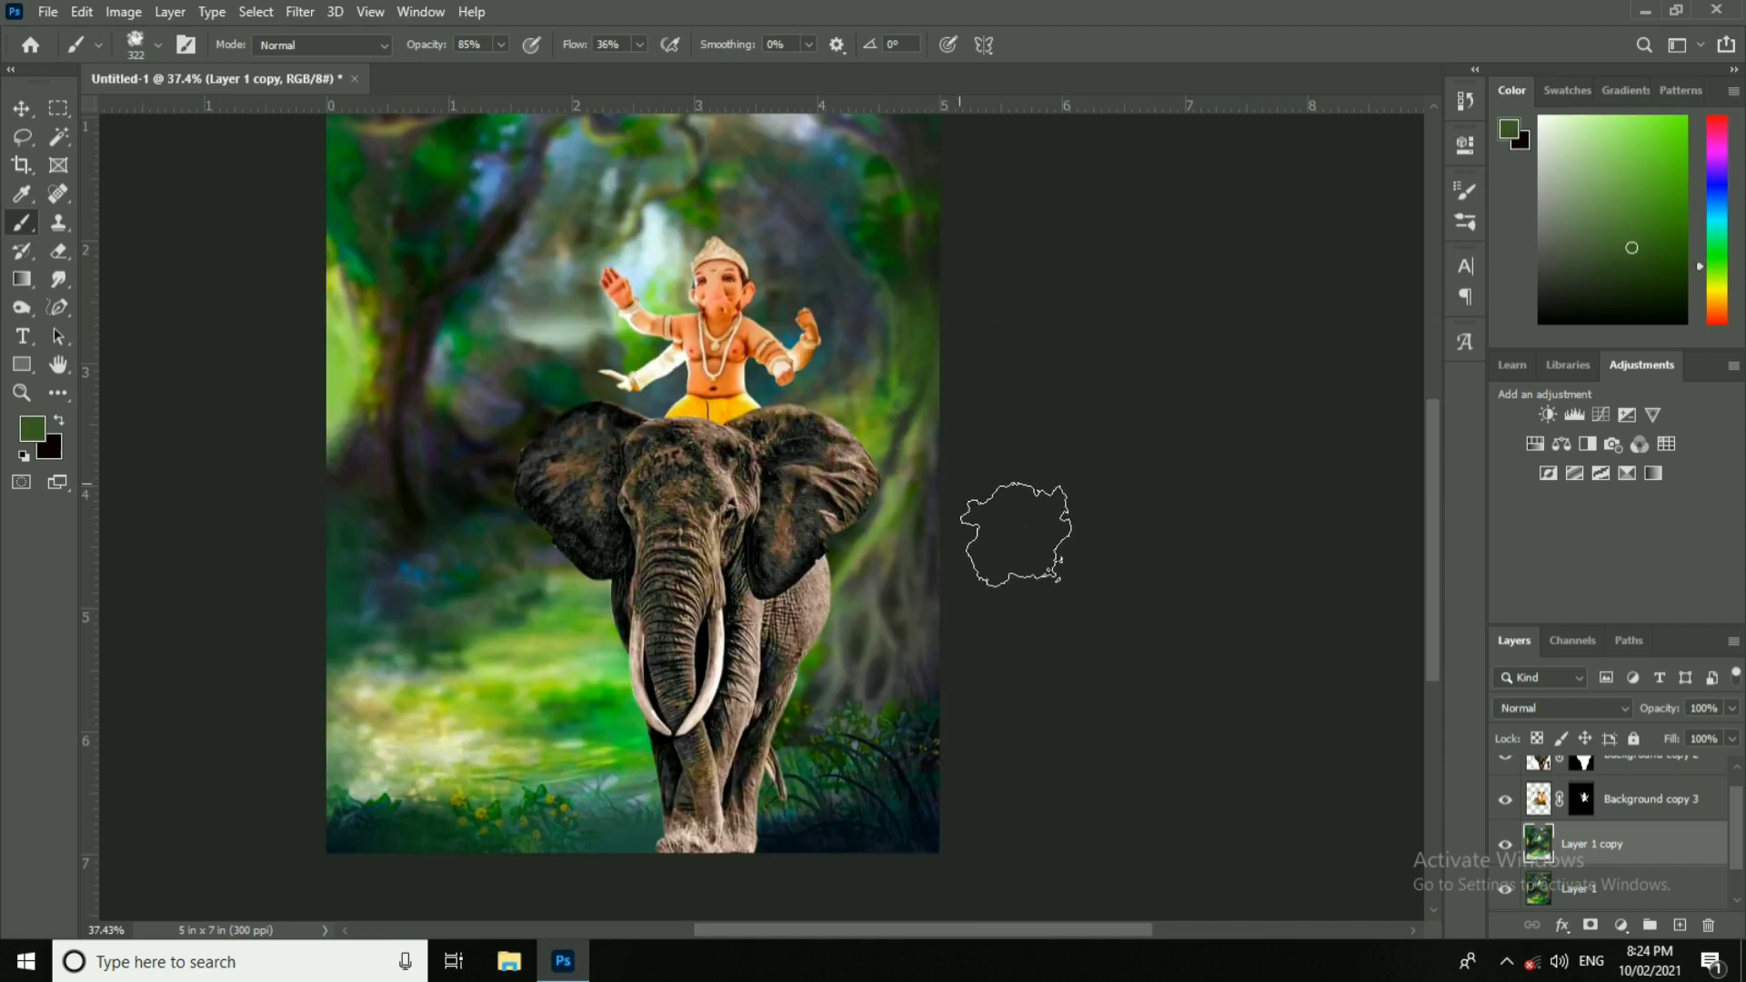
pyautogui.keyDown('alt'); pyautogui.click(1000, 646); pyautogui.keyUp('alt')
pyautogui.scroll(-3, 994, 728)
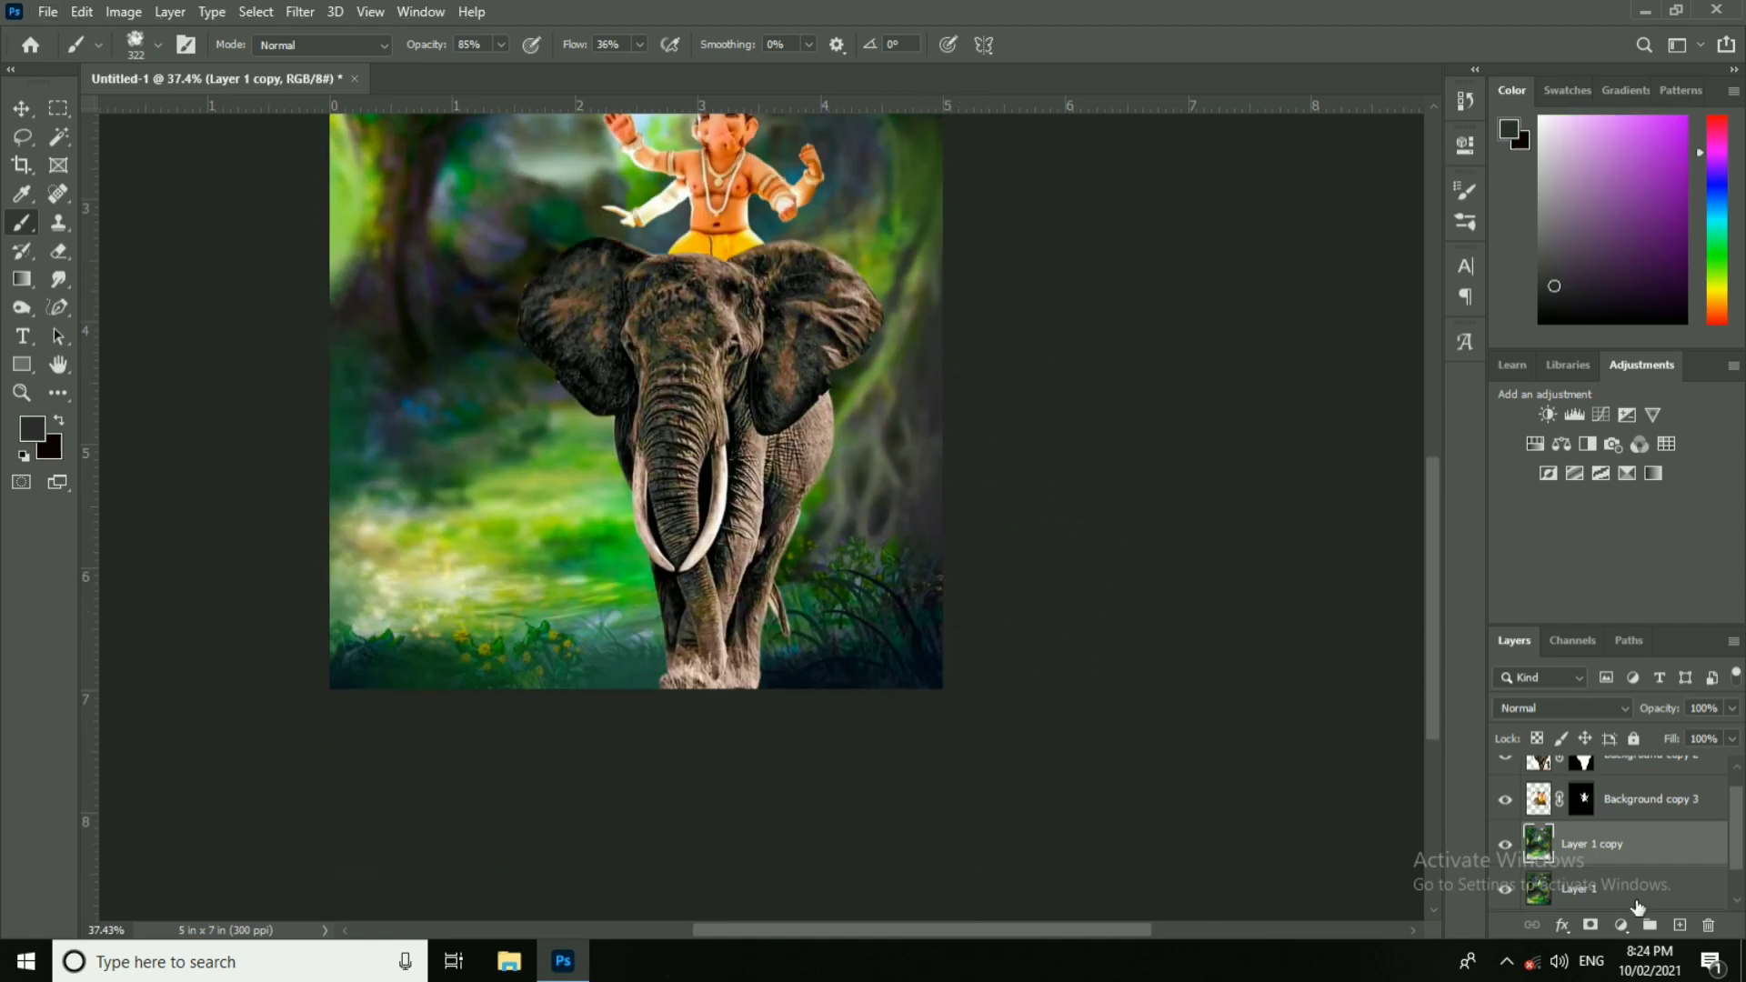
# Step: Select Layer 1 and darken the forest's lower-right corner with a sampled dark blue undergrowth colour
pyautogui.click(1636, 899)
pyautogui.keyDown('alt'); pyautogui.click(901, 675); pyautogui.keyUp('alt')
pyautogui.moveTo(973, 657)
pyautogui.mouseDown()
pyautogui.moveTo(873, 834)
pyautogui.moveTo(854, 624)
pyautogui.mouseUp()
pyautogui.keyDown('alt'); pyautogui.click(931, 673); pyautogui.keyUp('alt')
# Step: Select the elephant layer Background copy 2 and shade the feet with sampled dark blue and teal tones
pyautogui.scroll(-2, 955, 628)
pyautogui.scroll(2, 860, 728)
pyautogui.scroll(3, 869, 682)
pyautogui.keyDown('ctrl'); pyautogui.rightClick(862, 474); pyautogui.keyUp('ctrl')
pyautogui.click(875, 488)
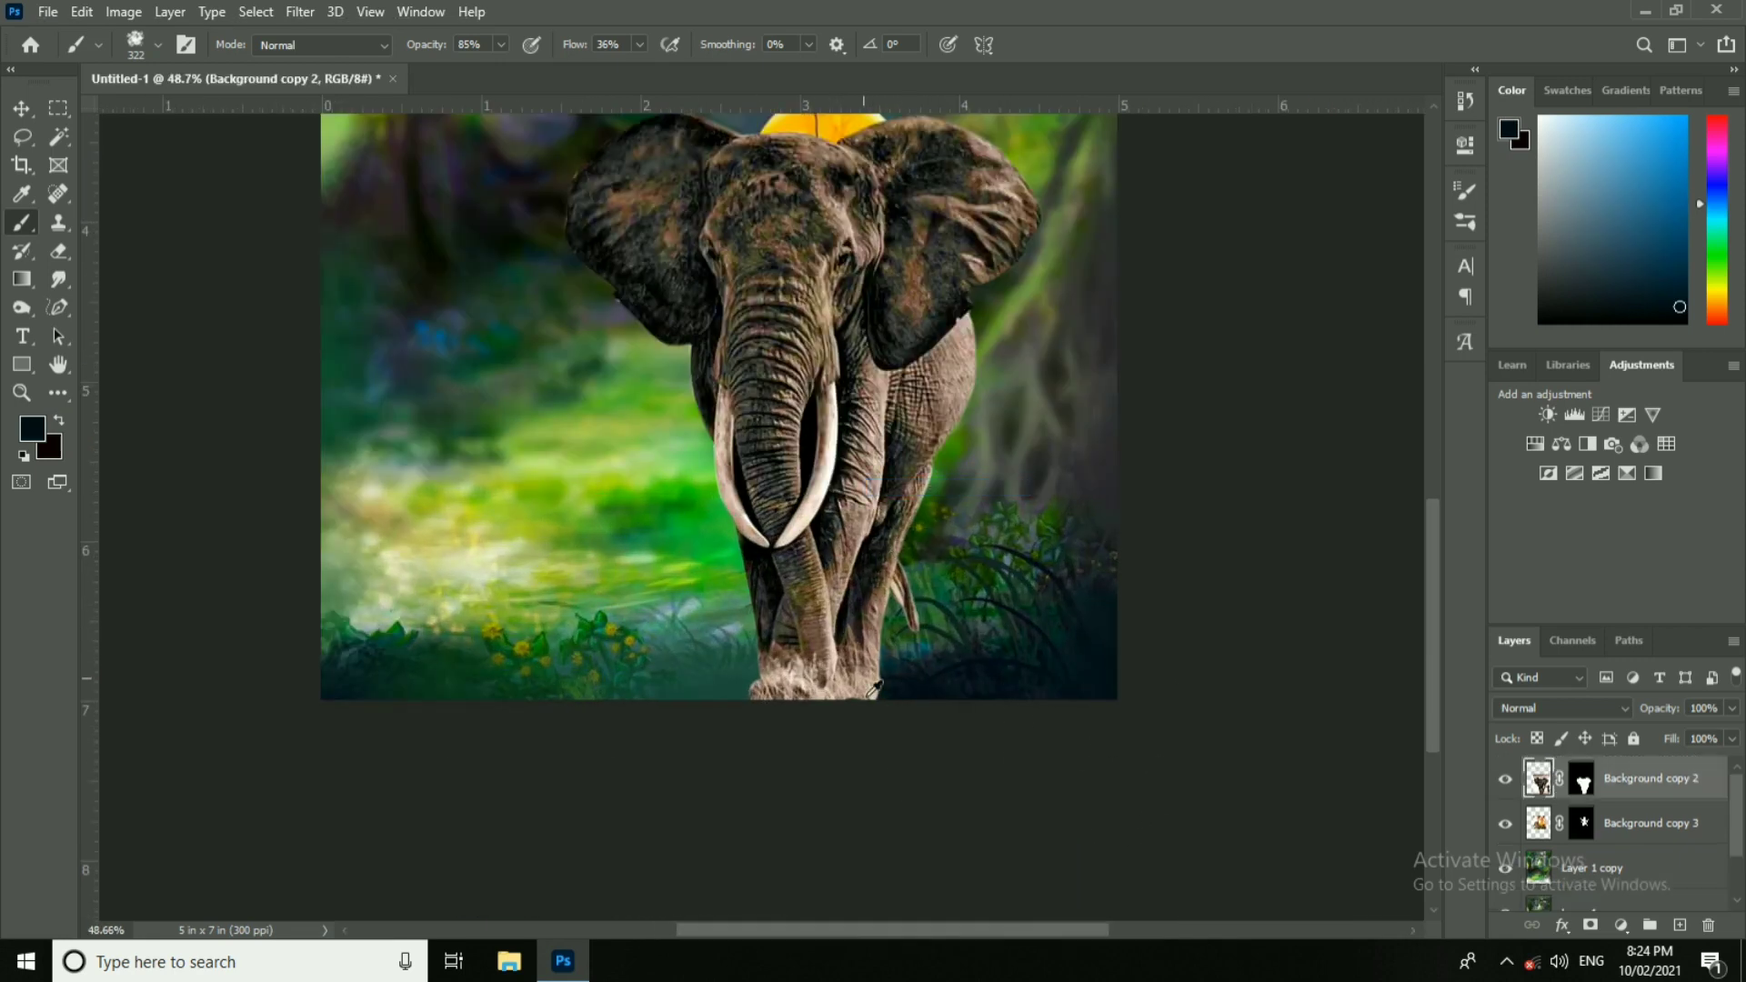
pyautogui.keyDown('alt'); pyautogui.click(916, 693); pyautogui.keyUp('alt')
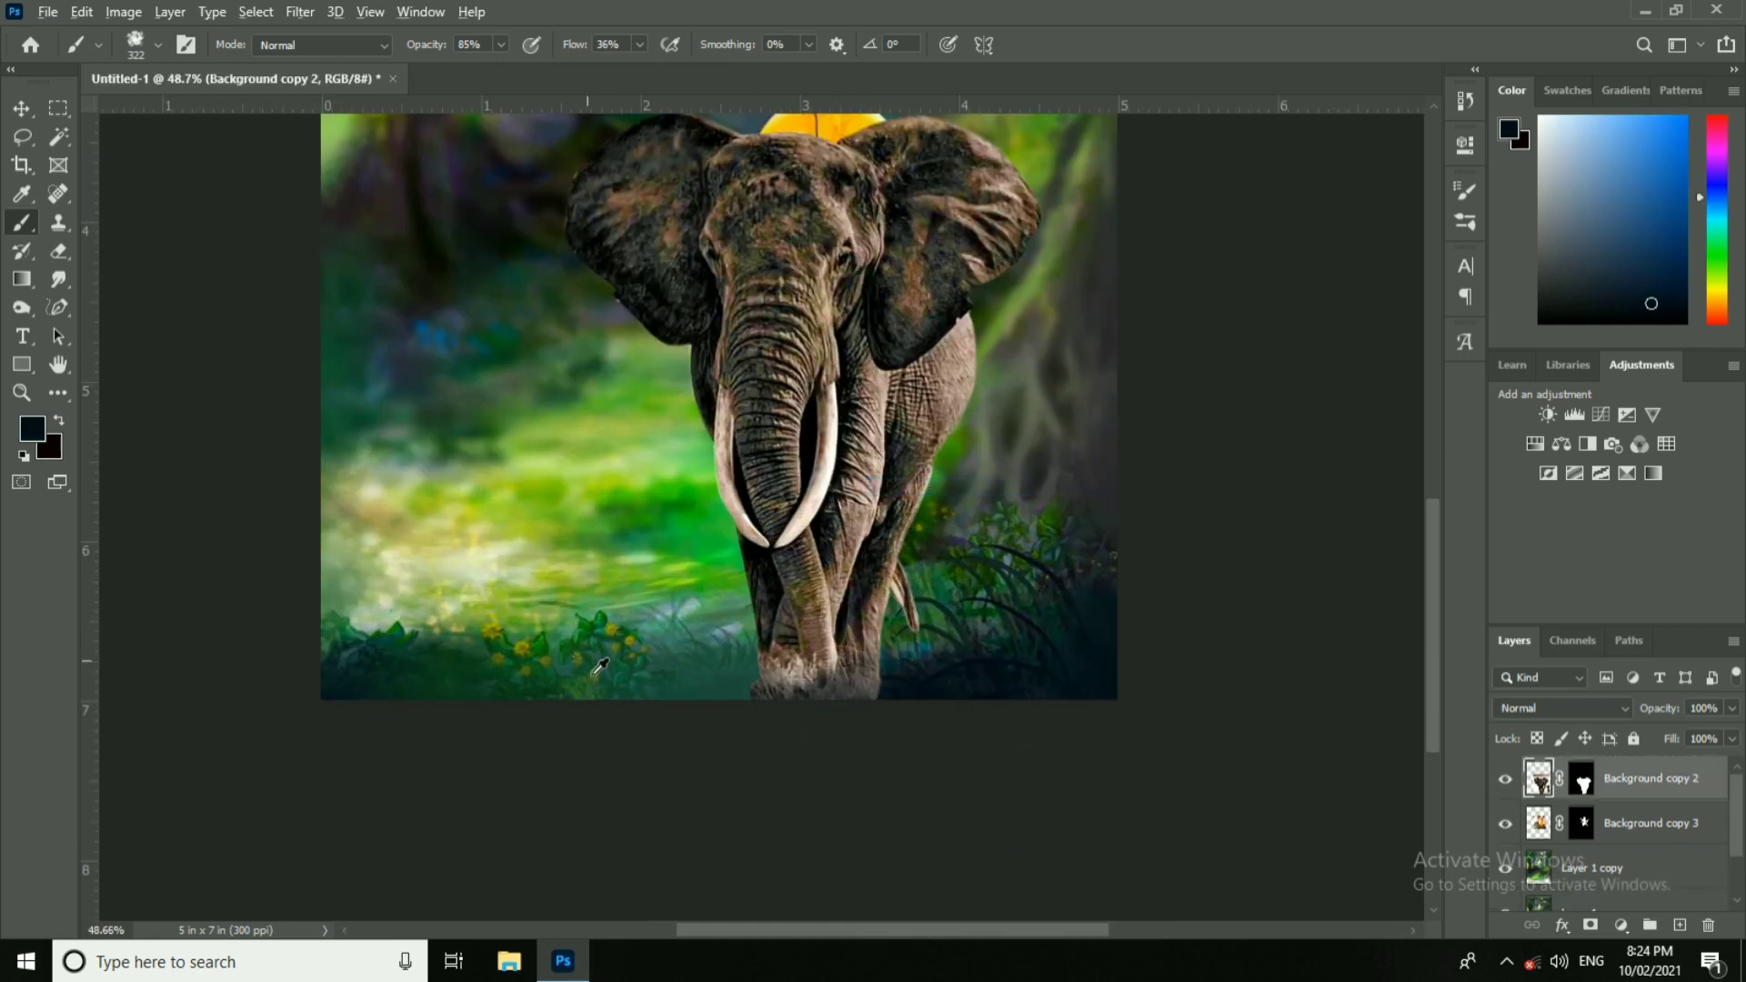
pyautogui.scroll(2, 600, 668)
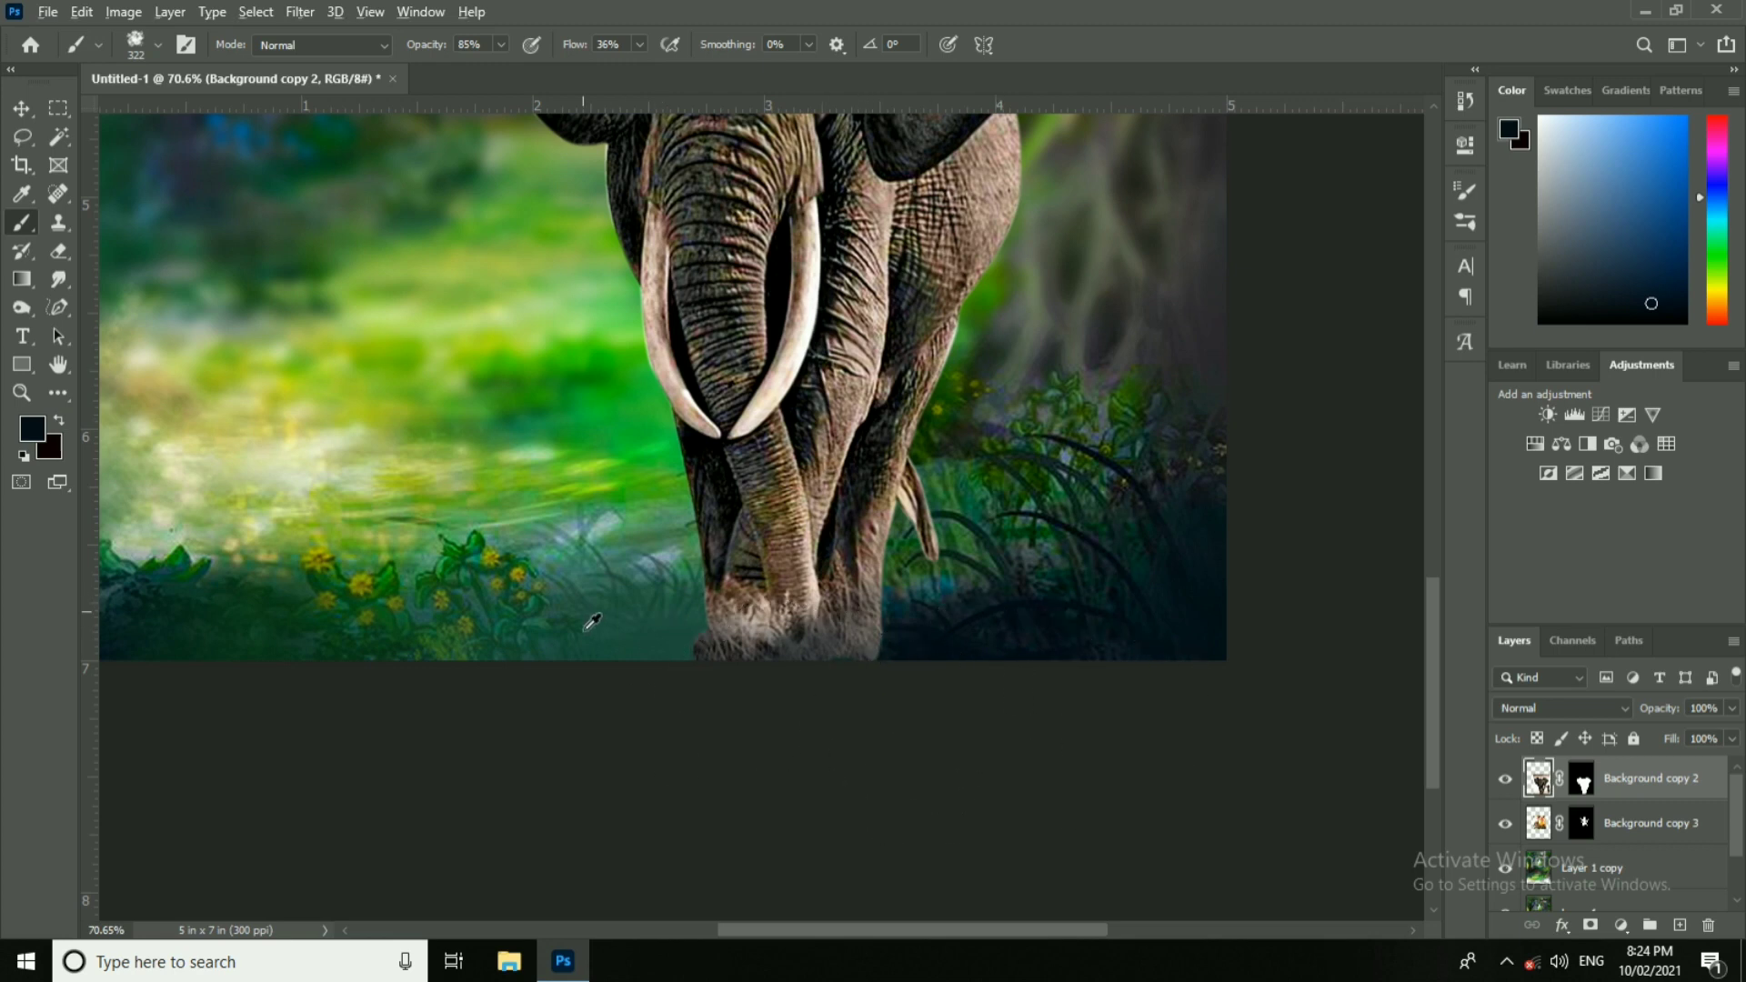
pyautogui.keyDown('alt'); pyautogui.click(589, 627); pyautogui.keyUp('alt')
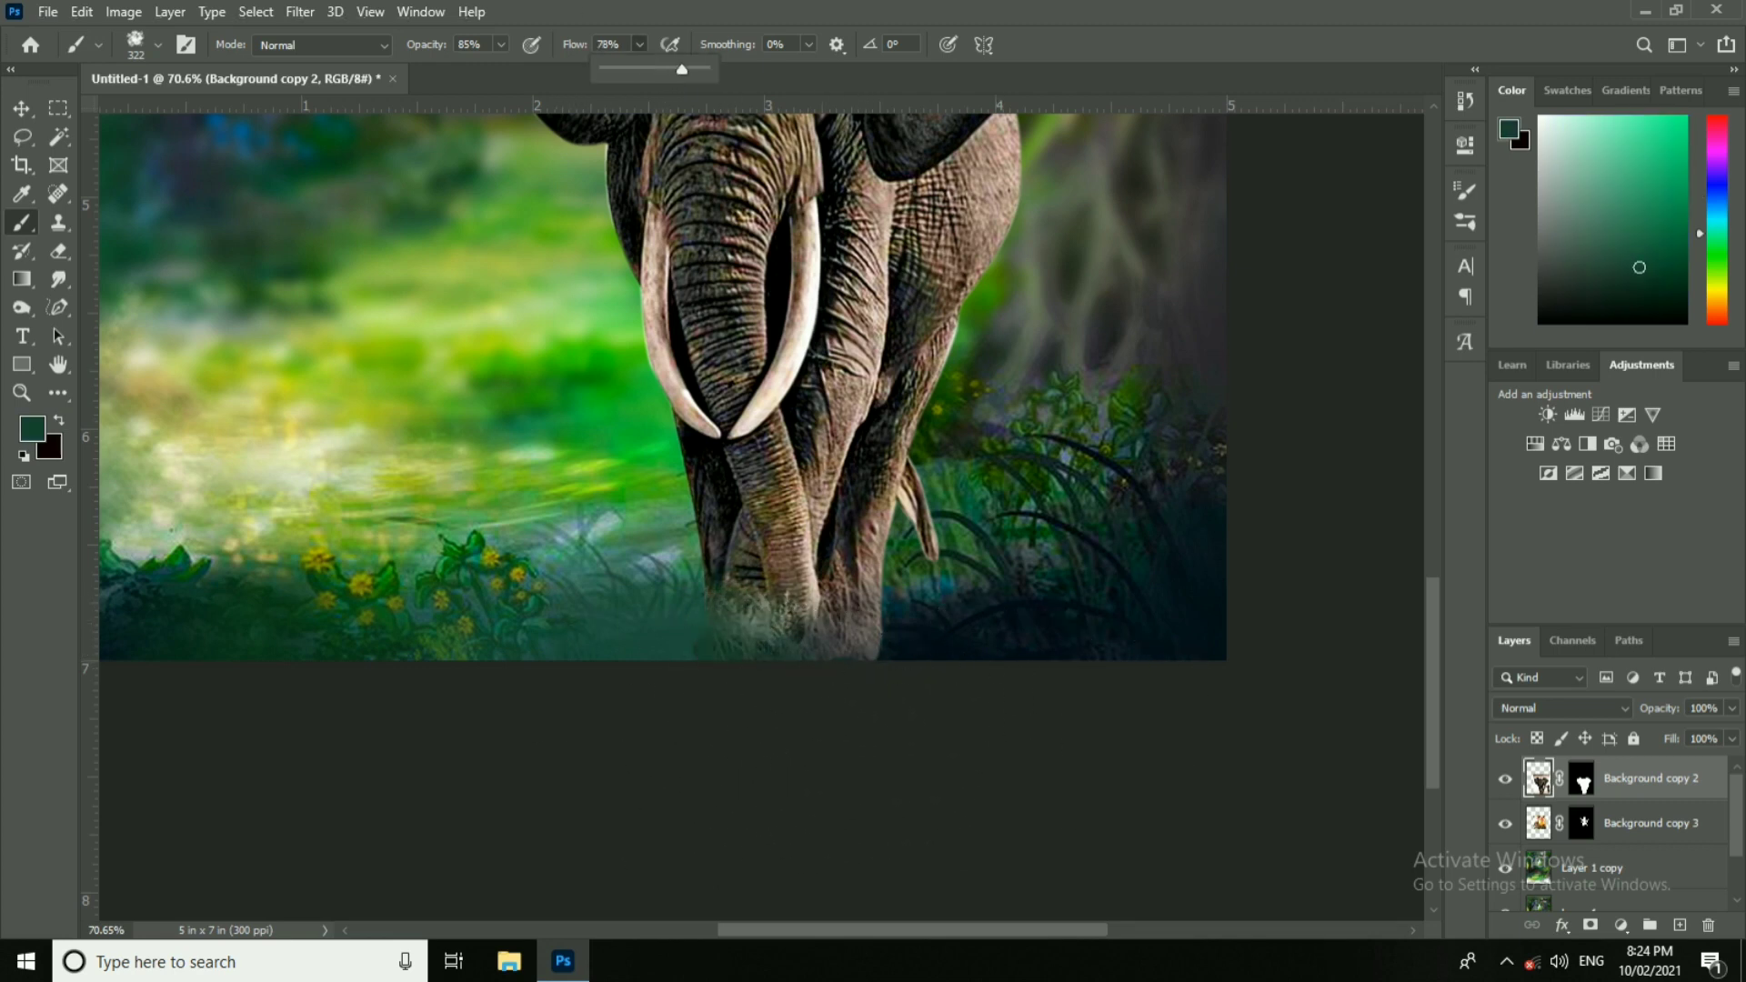
# Step: Cover the elephant's feet with sampled greens at 78% brush flow
pyautogui.keyDown('alt'); pyautogui.click(449, 564); pyautogui.keyUp('alt')
pyautogui.moveTo(755, 879); pyautogui.dragTo(1095, 815)
pyautogui.keyDown('alt'); pyautogui.click(602, 636); pyautogui.keyUp('alt')
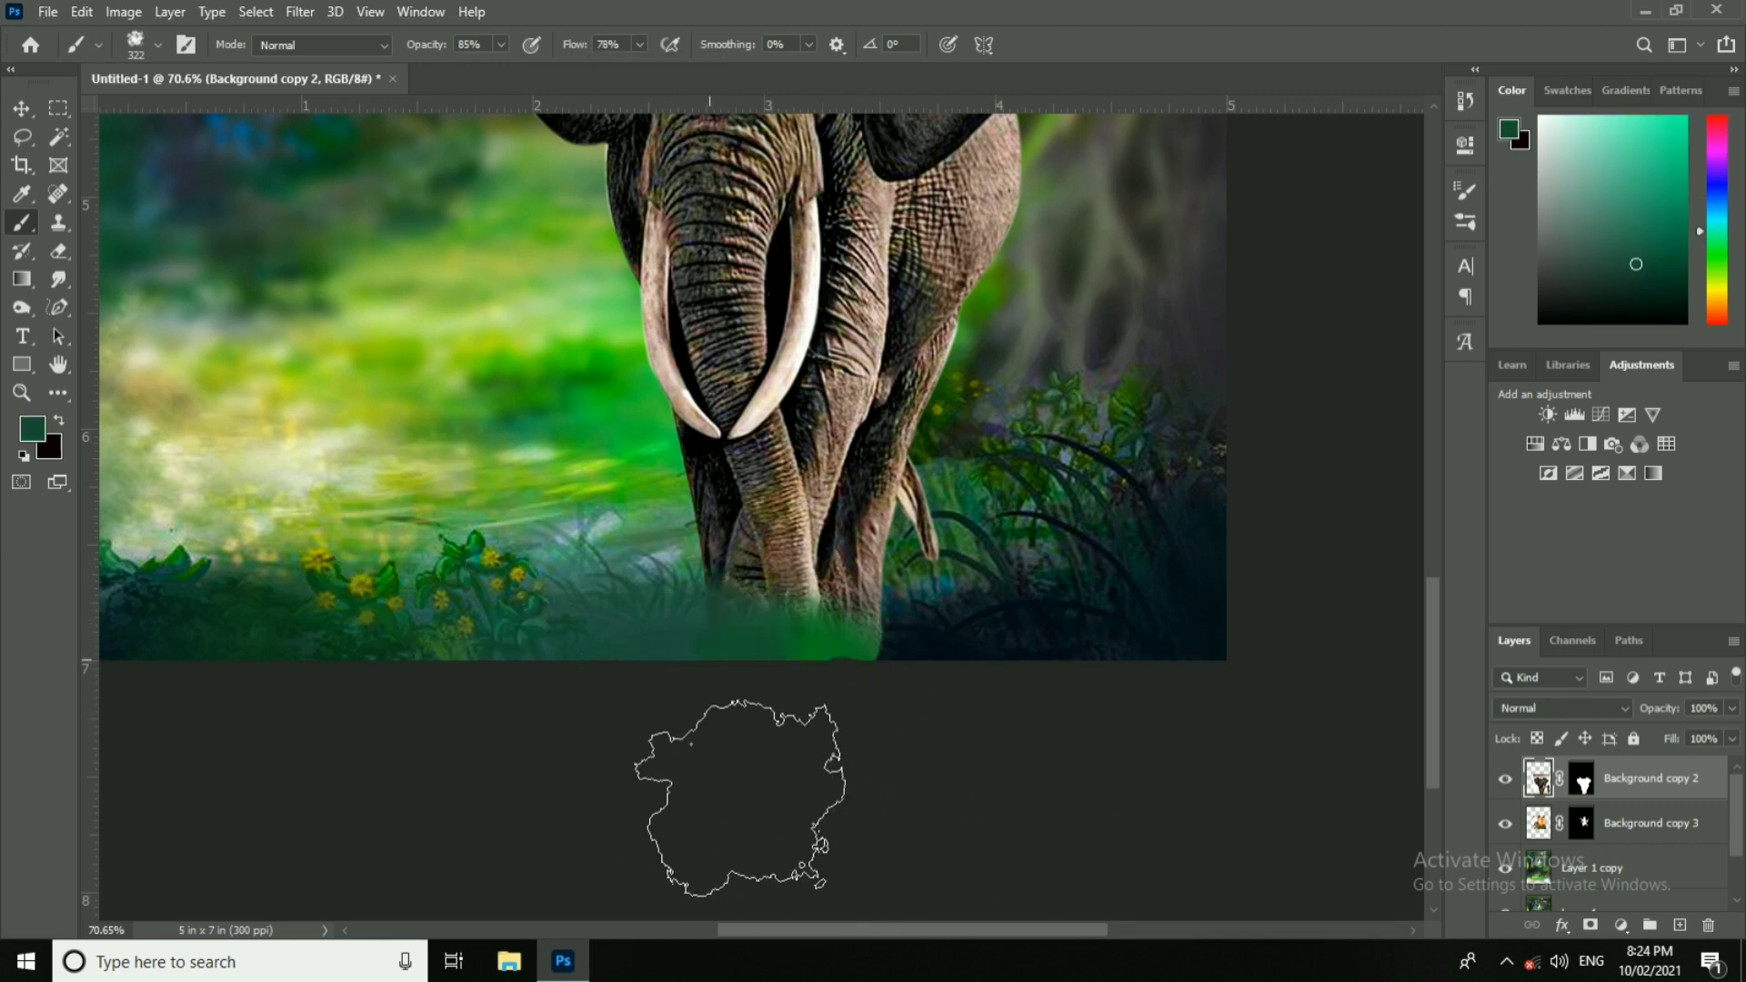
pyautogui.moveTo(739, 798); pyautogui.dragTo(1062, 733)
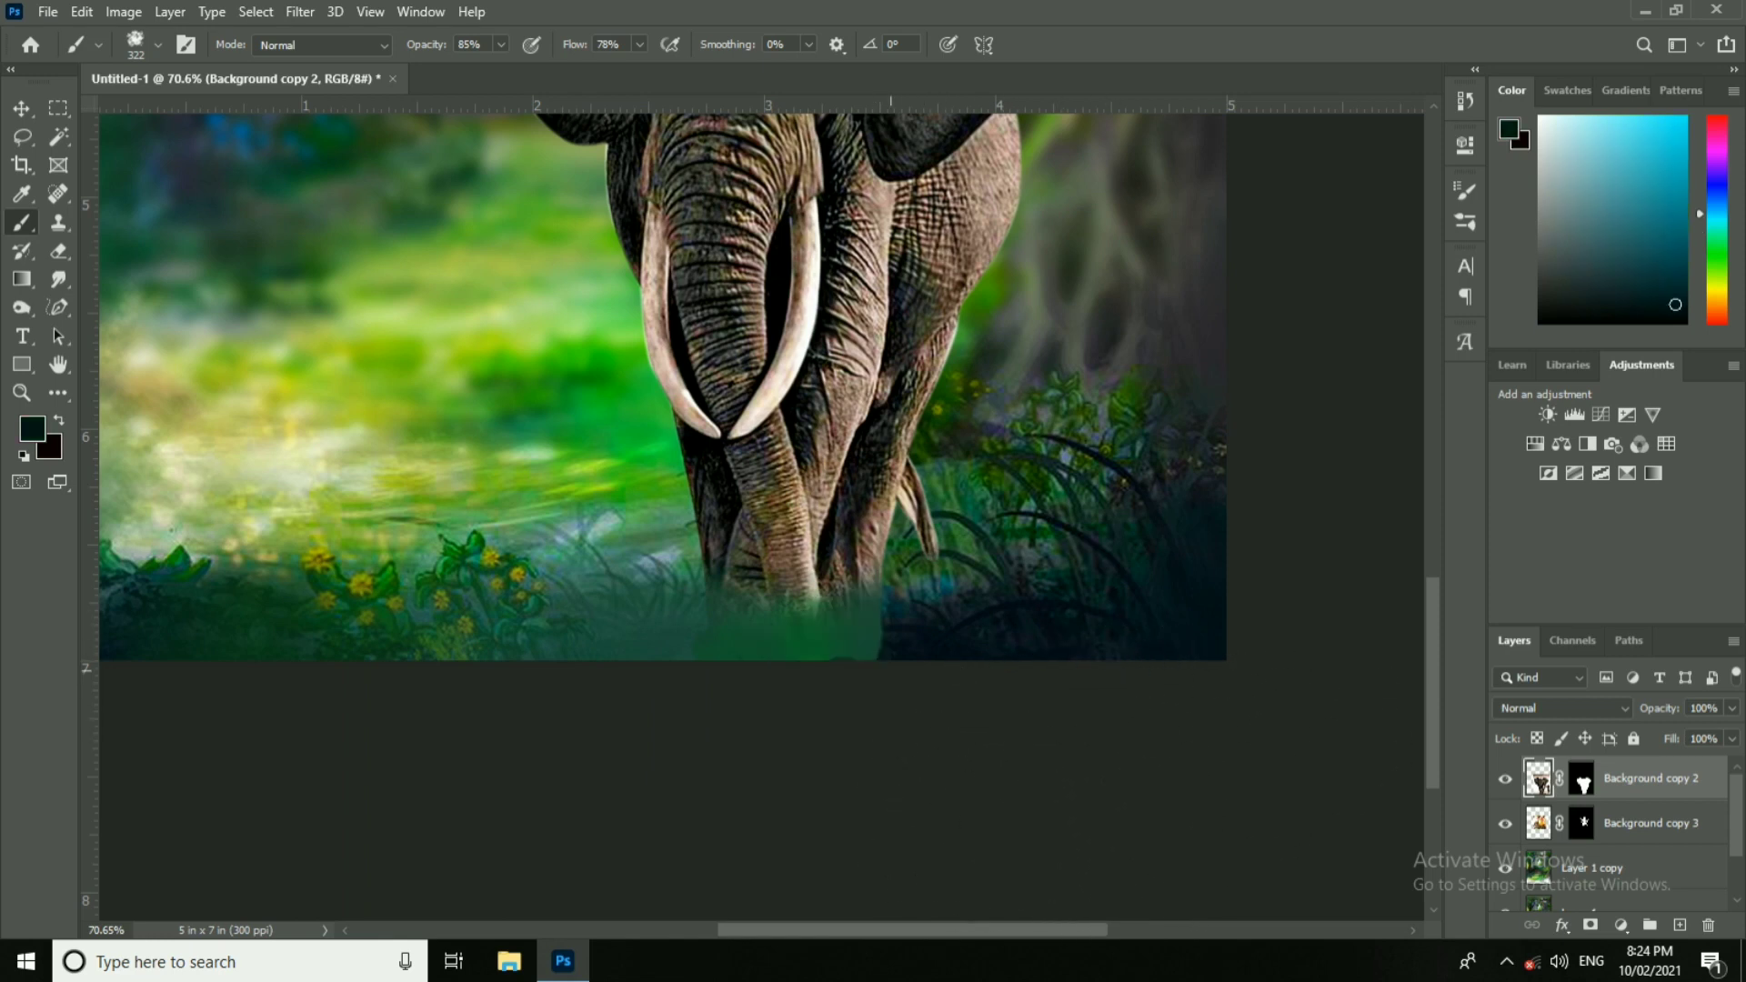
# Step: Darken the painted area over the elephant's feet with dark tones sampled from the nearby undergrowth
pyautogui.keyDown('alt'); pyautogui.click(1020, 750); pyautogui.keyUp('alt')
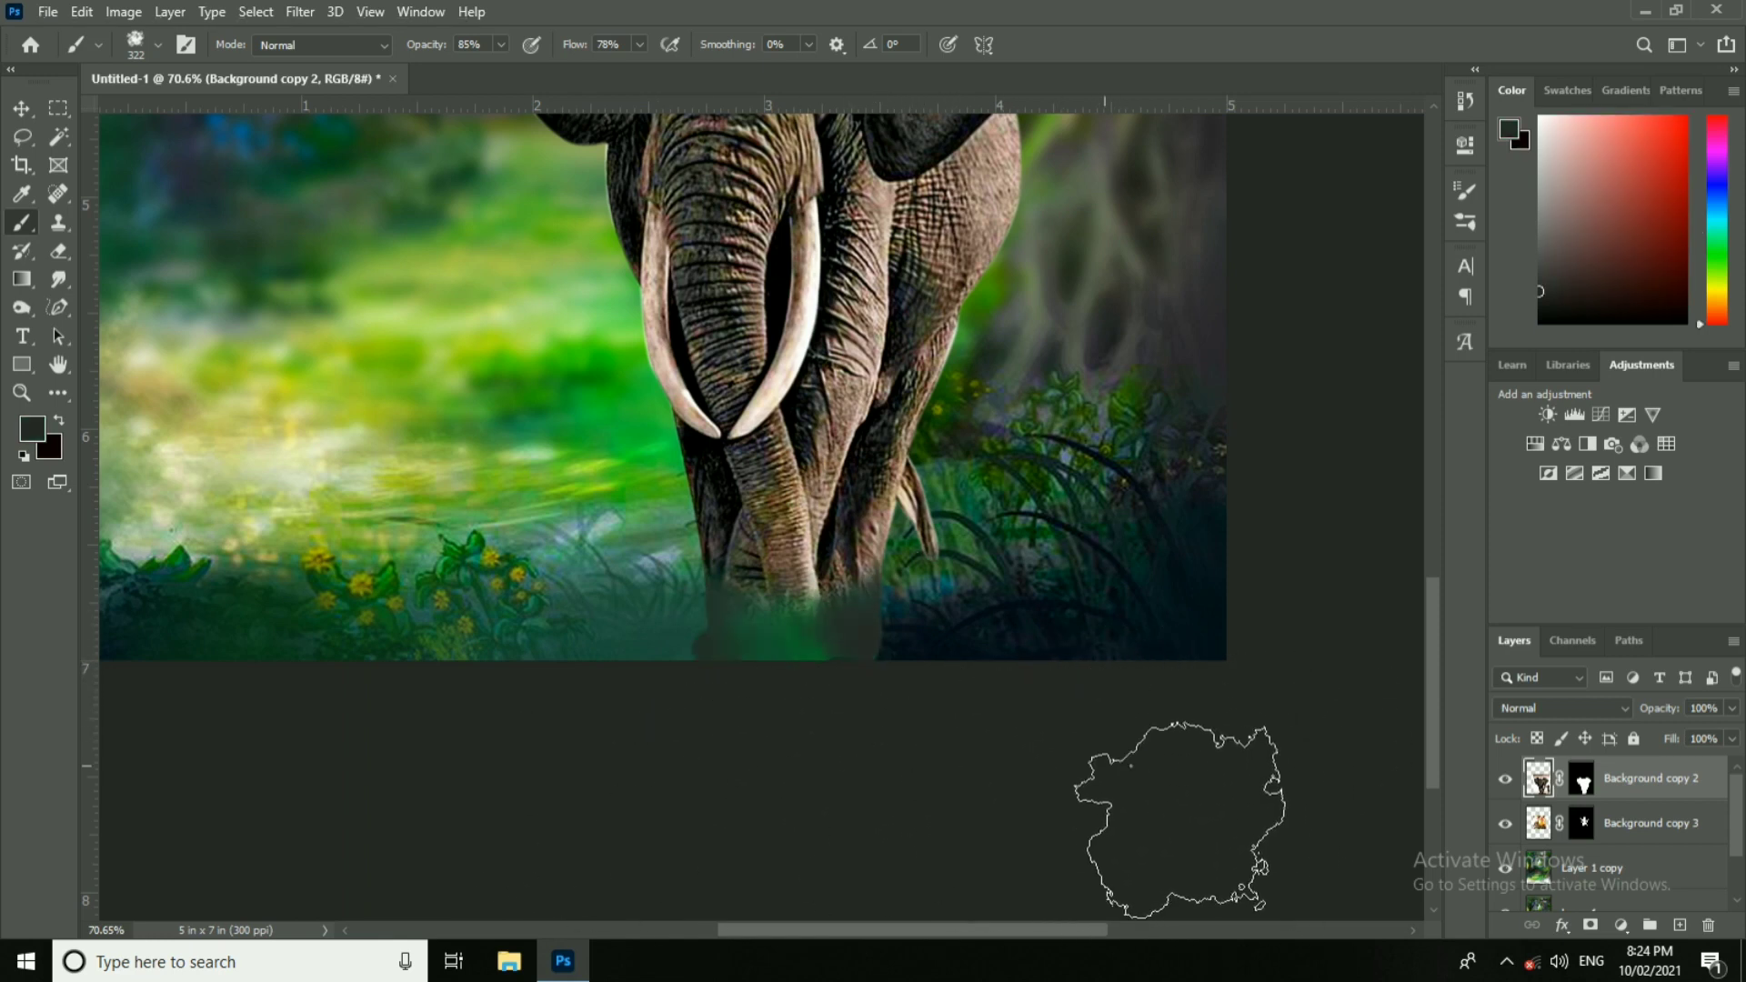
pyautogui.keyDown('alt'); pyautogui.click(926, 650); pyautogui.keyUp('alt')
pyautogui.keyDown('alt'); pyautogui.click(917, 639); pyautogui.keyUp('alt')
pyautogui.moveTo(875, 649); pyautogui.dragTo(964, 696)
pyautogui.hotkey('ctrl', 'alt', 'z')
pyautogui.click(895, 671)
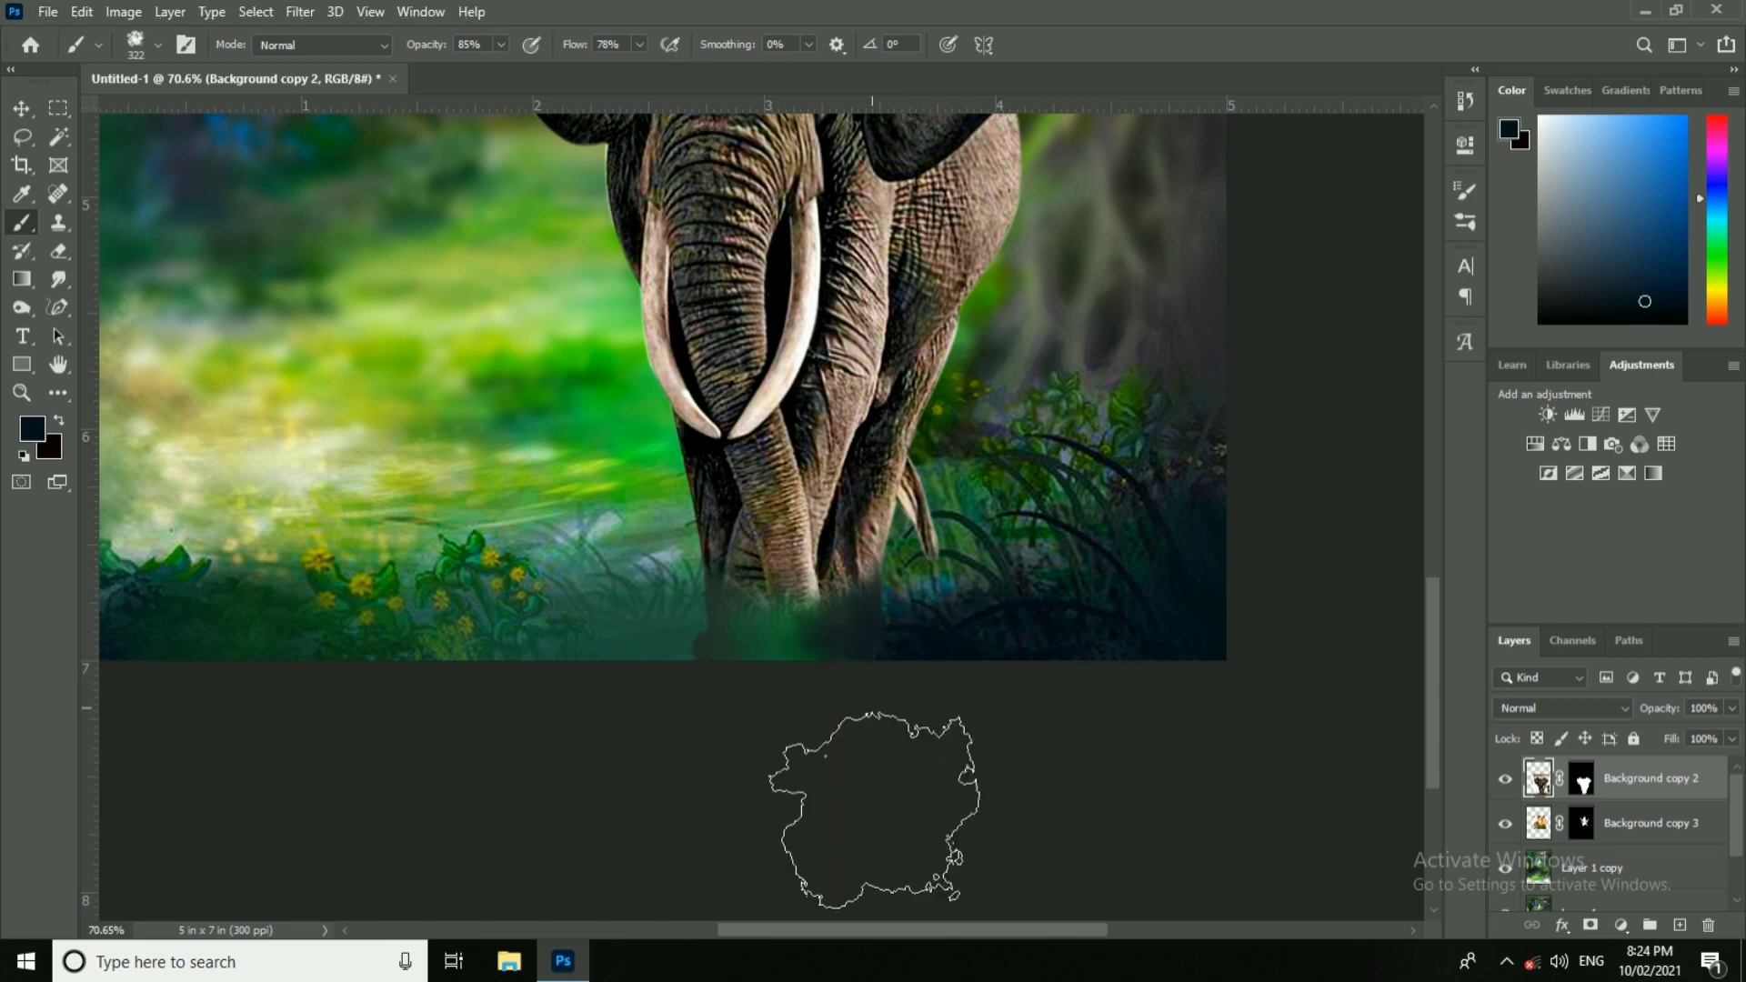
# Step: Blend sampled teal and olive green over the elephant's feet below the trunk
pyautogui.keyDown('alt'); pyautogui.click(583, 631); pyautogui.keyUp('alt')
pyautogui.moveTo(847, 754); pyautogui.dragTo(808, 678)
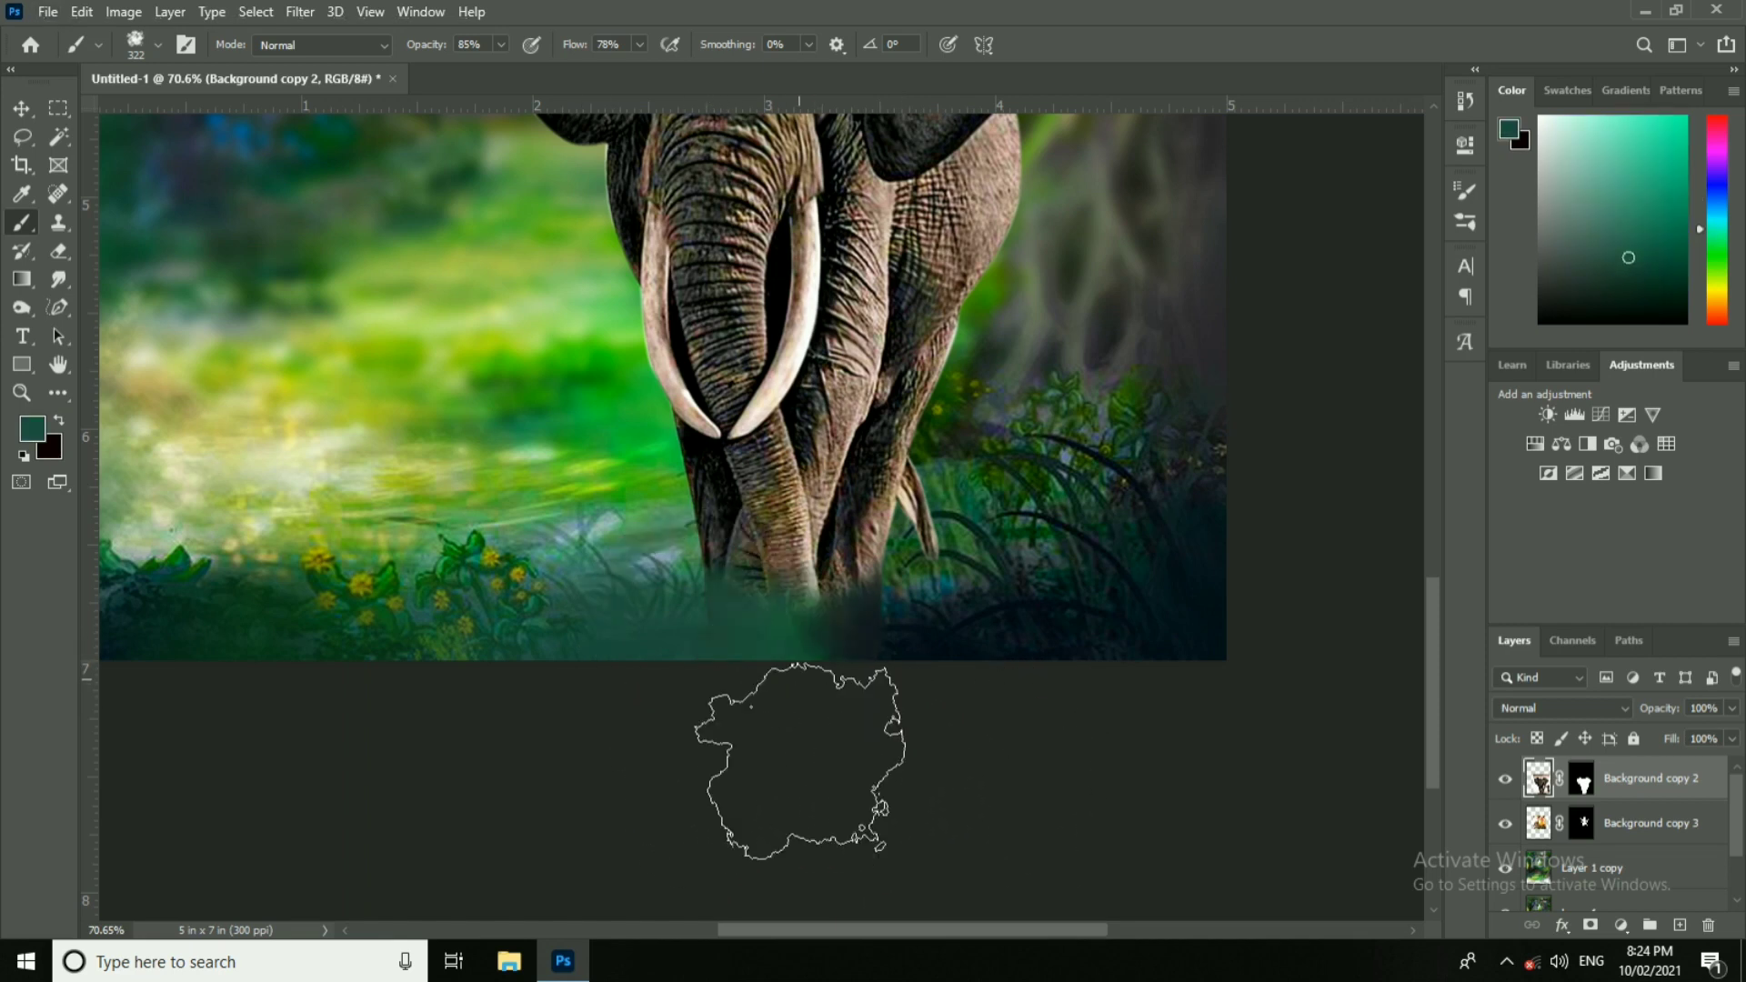
pyautogui.keyDown('alt'); pyautogui.click(459, 644); pyautogui.keyUp('alt')
pyautogui.click(757, 684)
pyautogui.hotkey('ctrl', 'z')
pyautogui.click(662, 691)
# Step: Paint a sampled olive green over the ground patch covering the elephant's feet
pyautogui.scroll(-3, 851, 773)
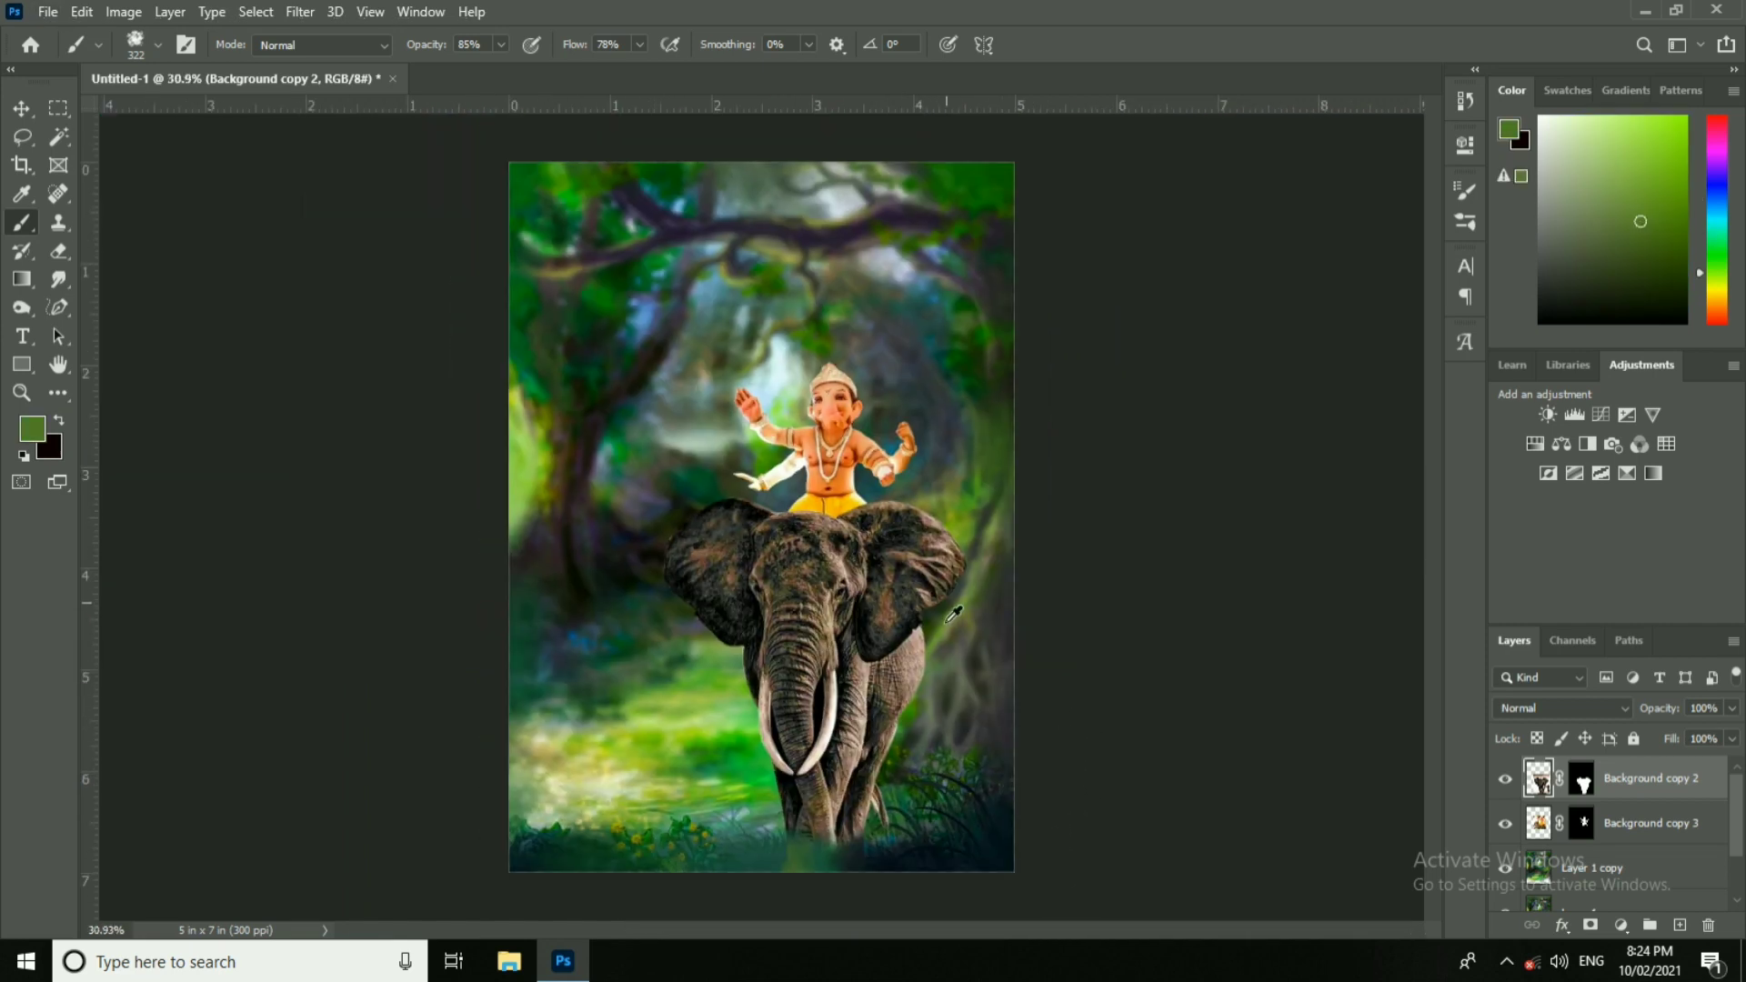
pyautogui.scroll(1, 994, 741)
pyautogui.moveTo(994, 741); pyautogui.dragTo(916, 549)
pyautogui.scroll(1, 614, 682)
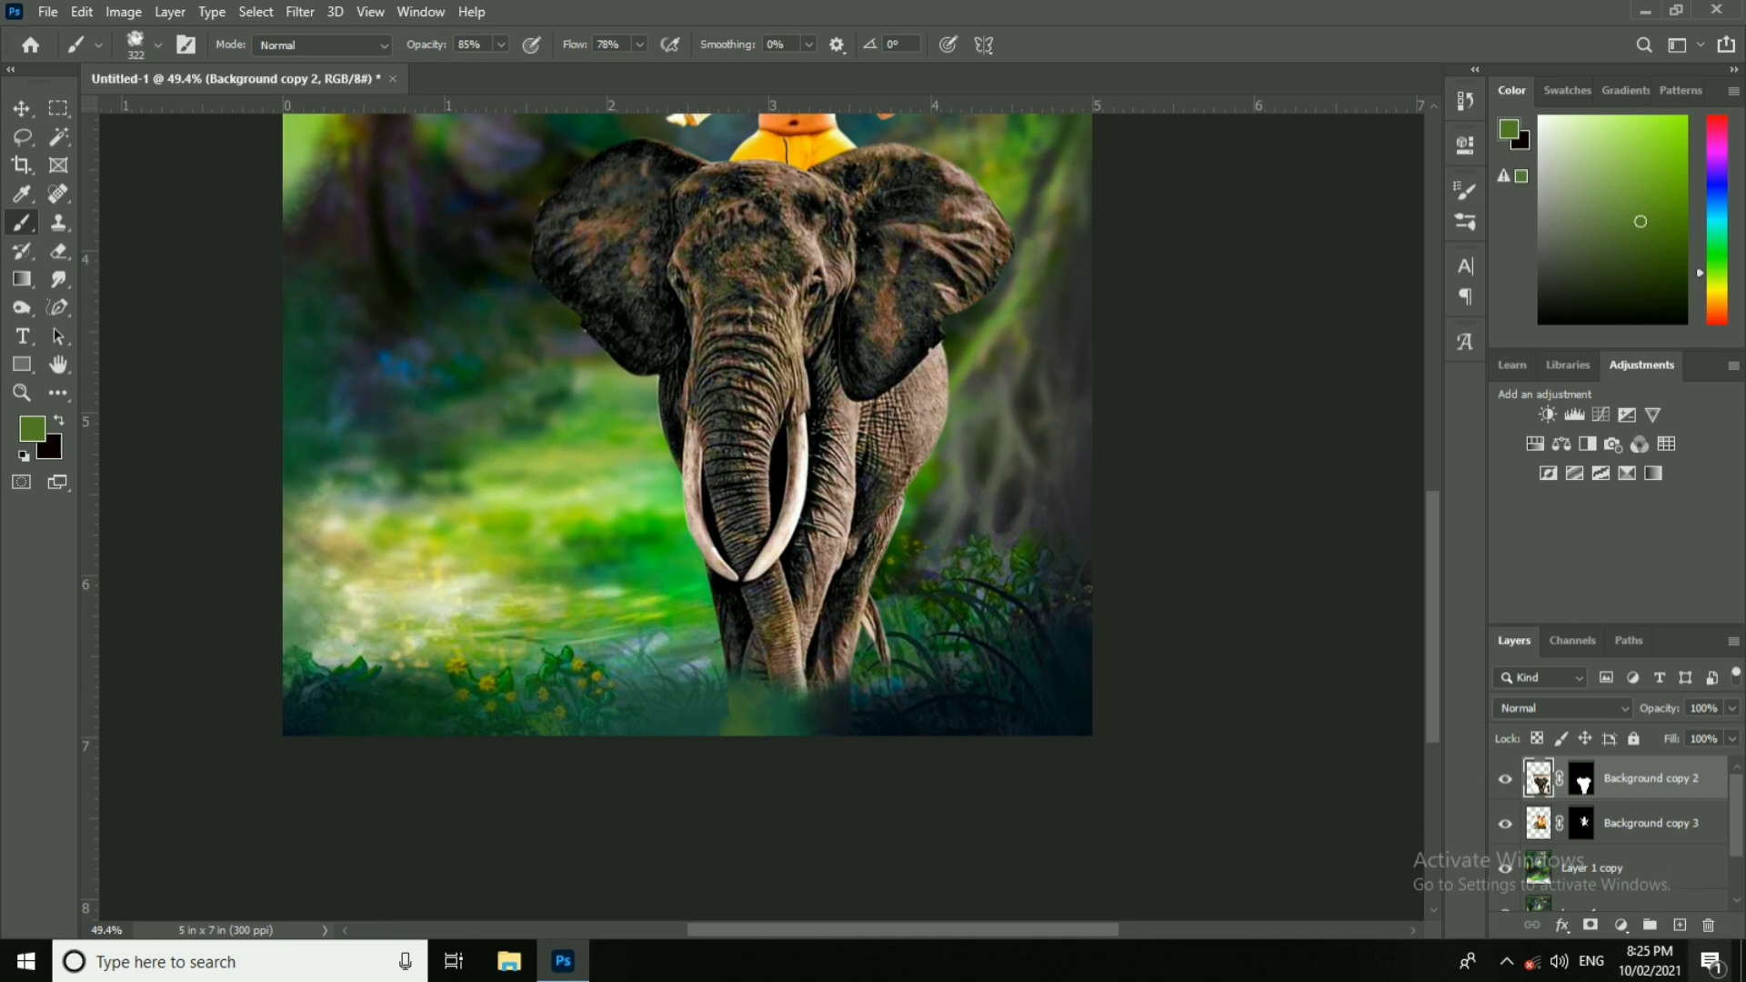
# Step: Add a new layer above the elephant and paint sampled dark and green tones across the ground at its feet
pyautogui.click(1680, 925)
pyautogui.keyDown('alt'); pyautogui.click(945, 720); pyautogui.keyUp('alt')
pyautogui.moveTo(802, 751)
pyautogui.mouseDown()
pyautogui.moveTo(681, 746)
pyautogui.moveTo(756, 837)
pyautogui.moveTo(1181, 841)
pyautogui.moveTo(850, 863)
pyautogui.mouseUp()
pyautogui.keyDown('alt'); pyautogui.click(582, 688); pyautogui.keyUp('alt')
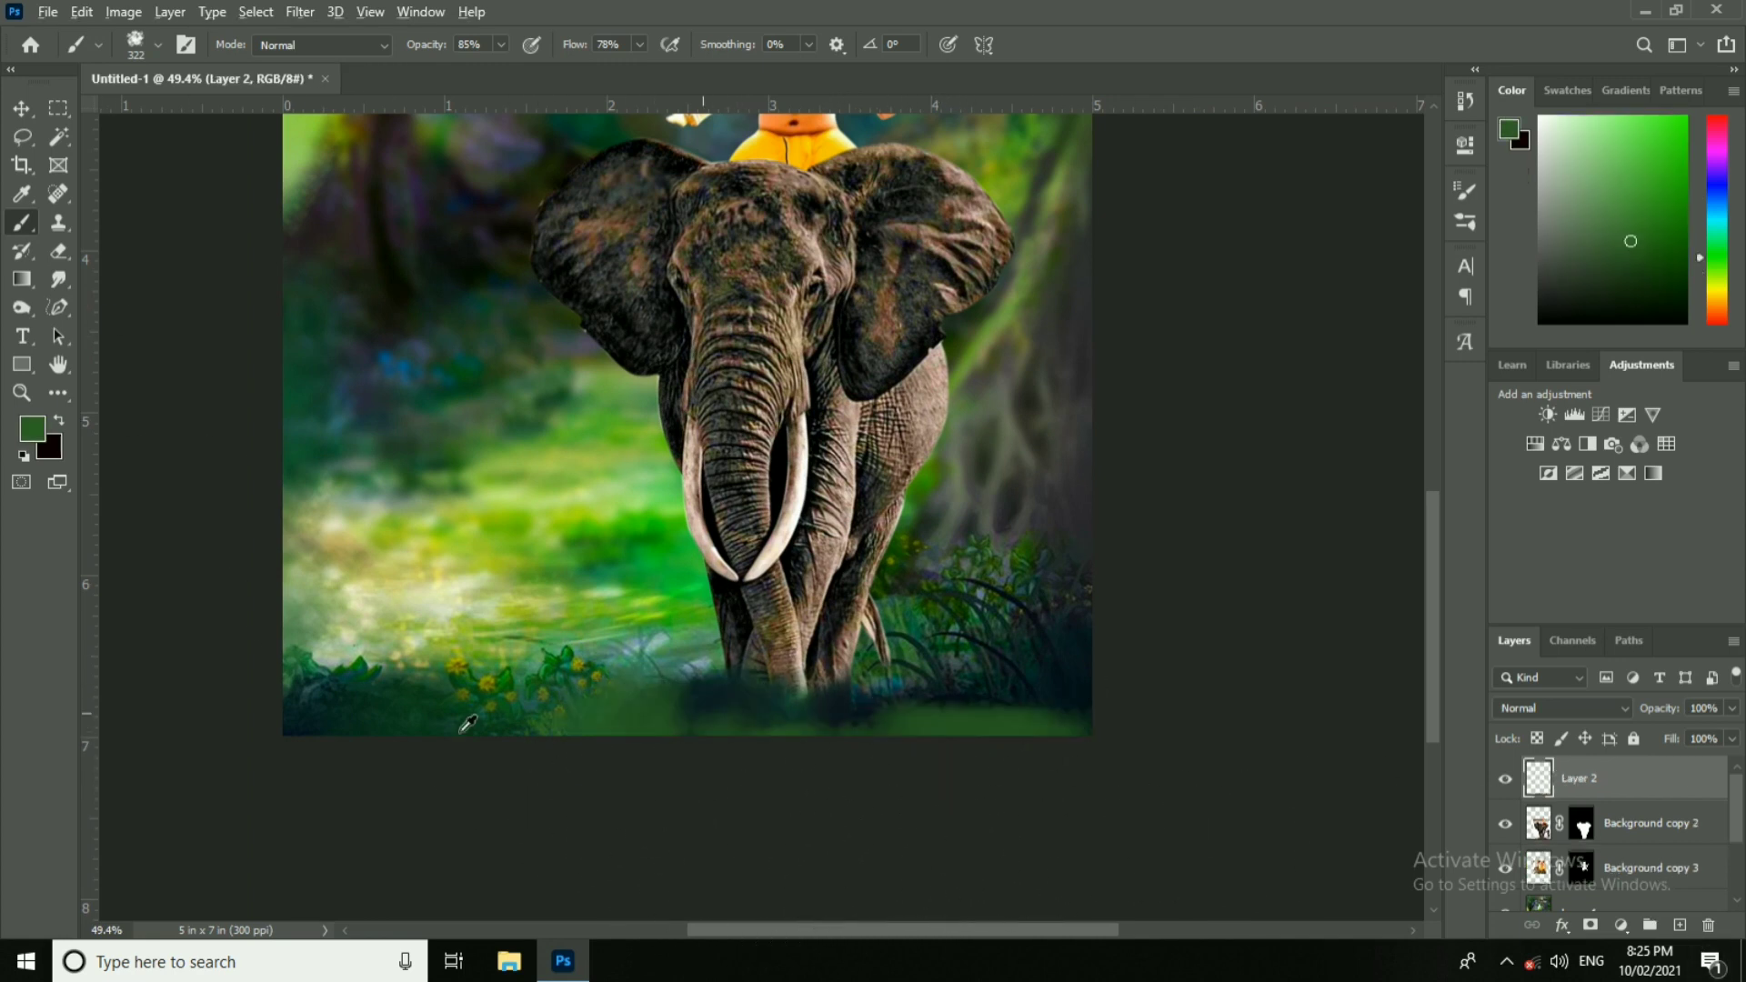
pyautogui.keyDown('alt'); pyautogui.click(400, 837); pyautogui.keyUp('alt')
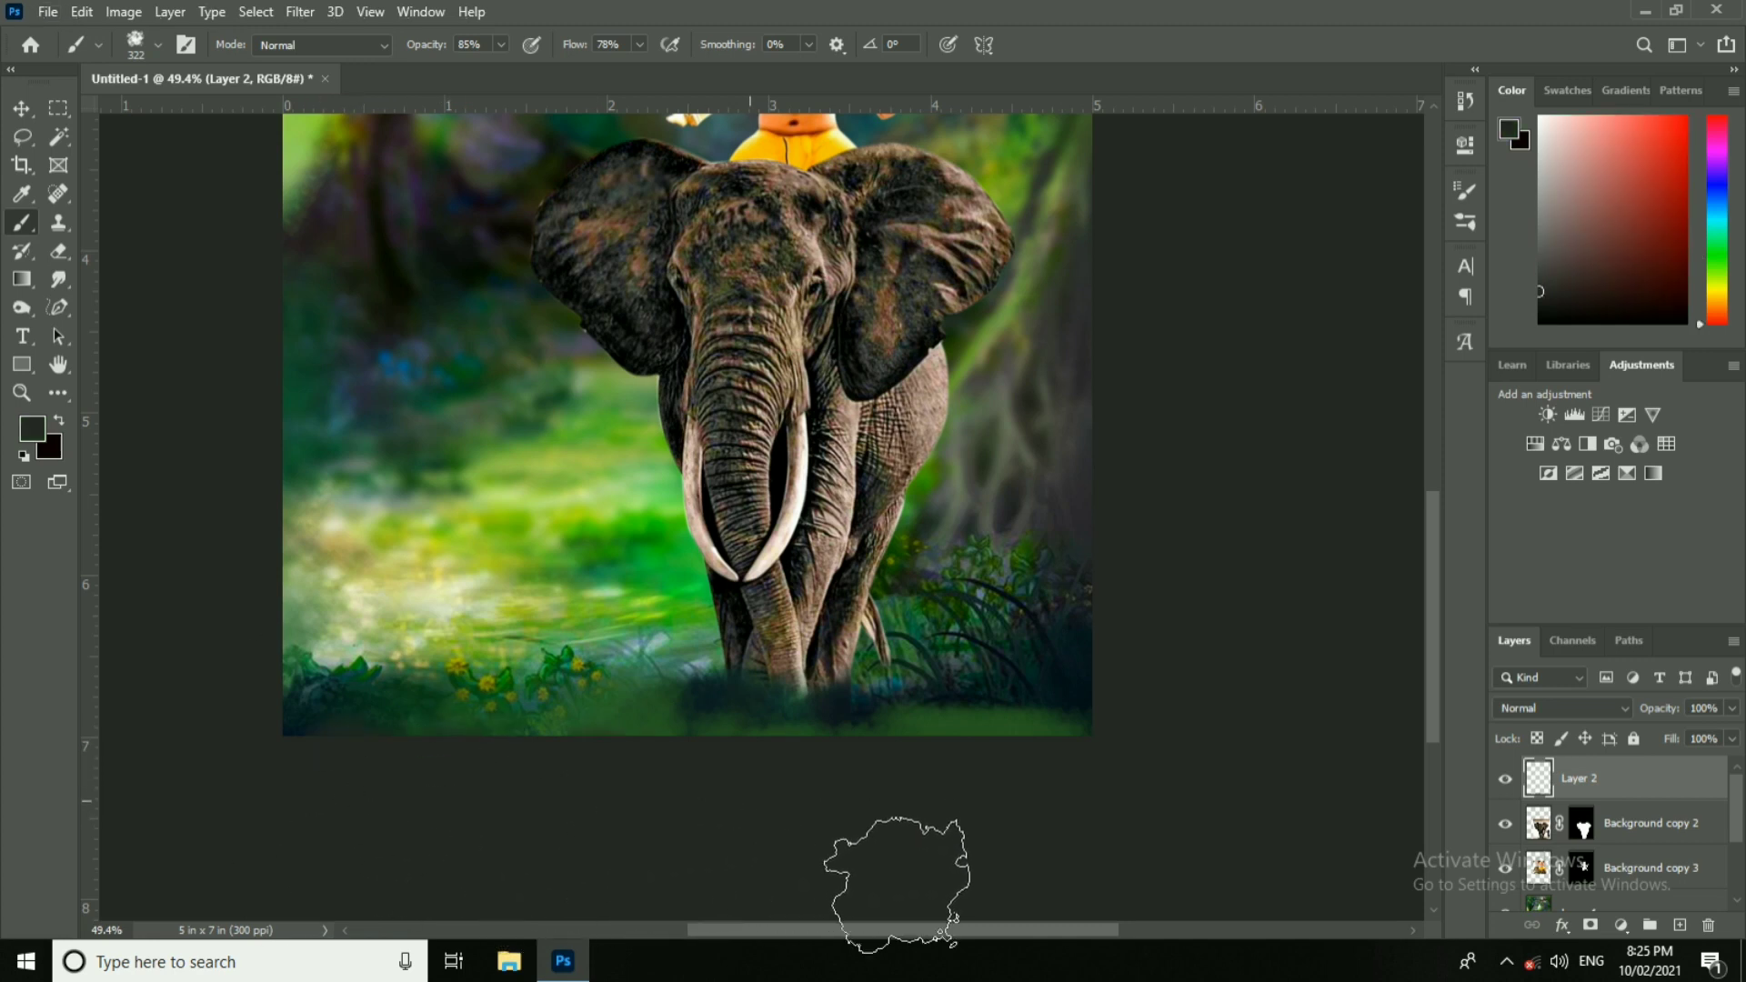
pyautogui.keyDown('alt'); pyautogui.click(910, 719); pyautogui.keyUp('alt')
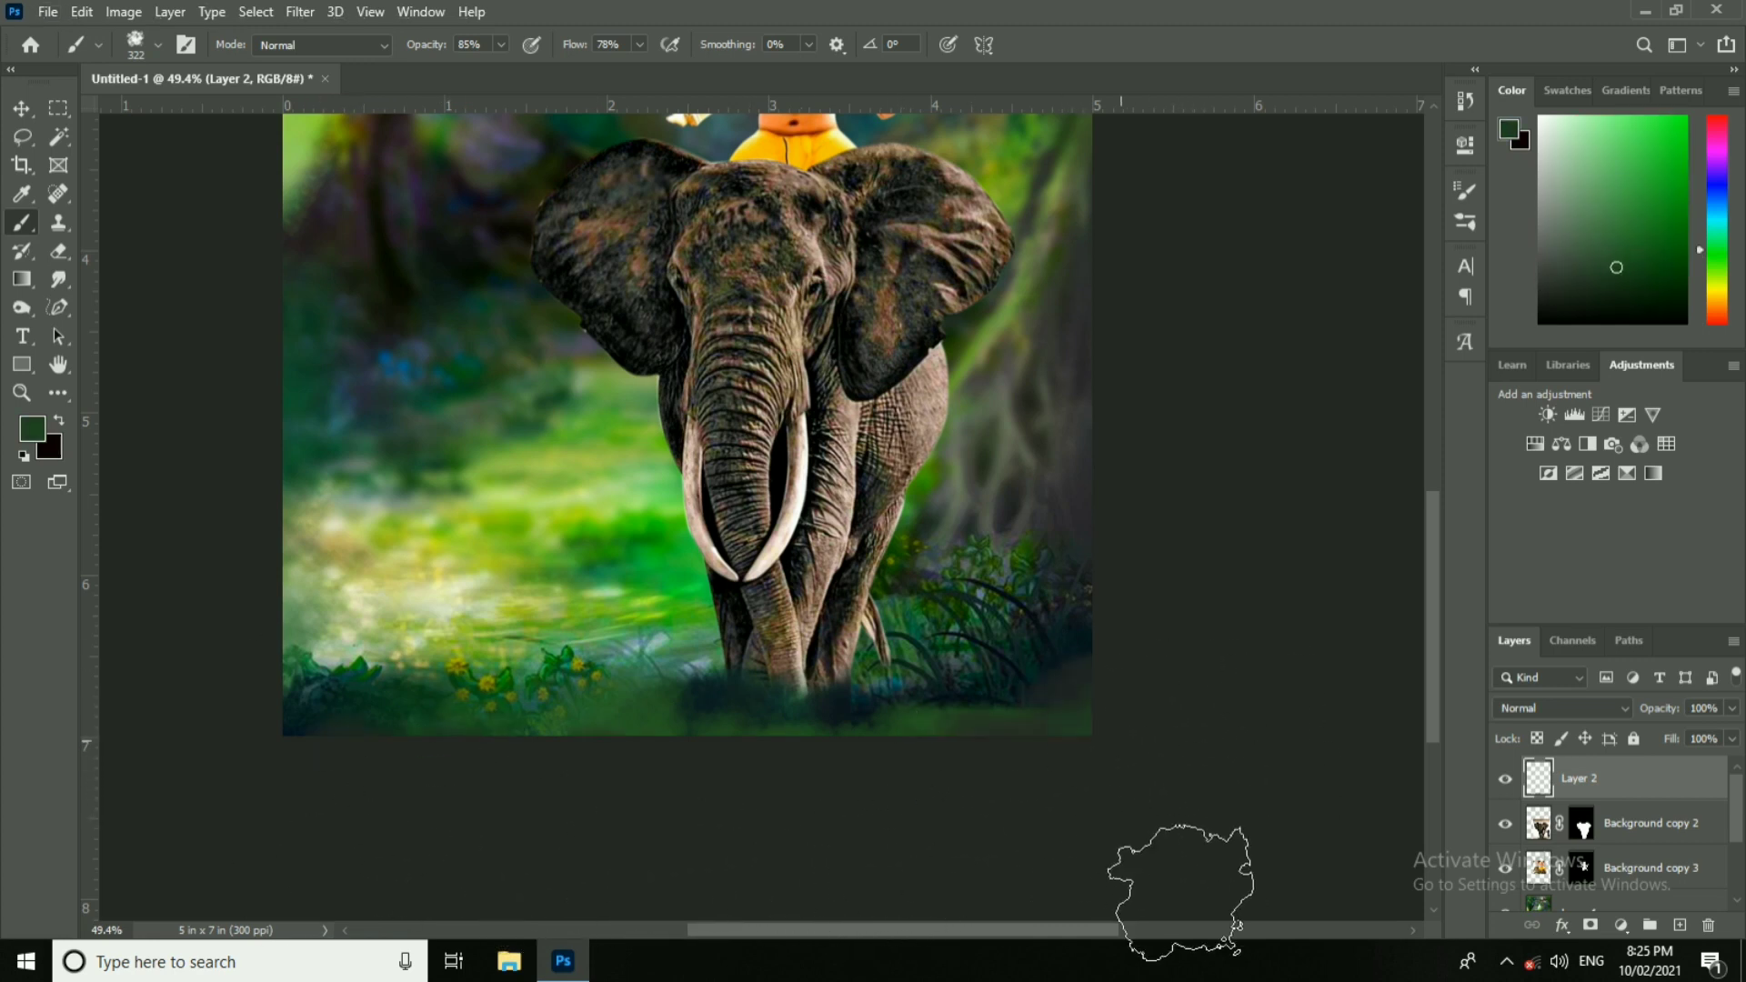
# Step: Sample a pale yellow-green from the sunlit grass and undo the last brush stroke
pyautogui.scroll(-3, 753, 514)
pyautogui.scroll(3, 881, 594)
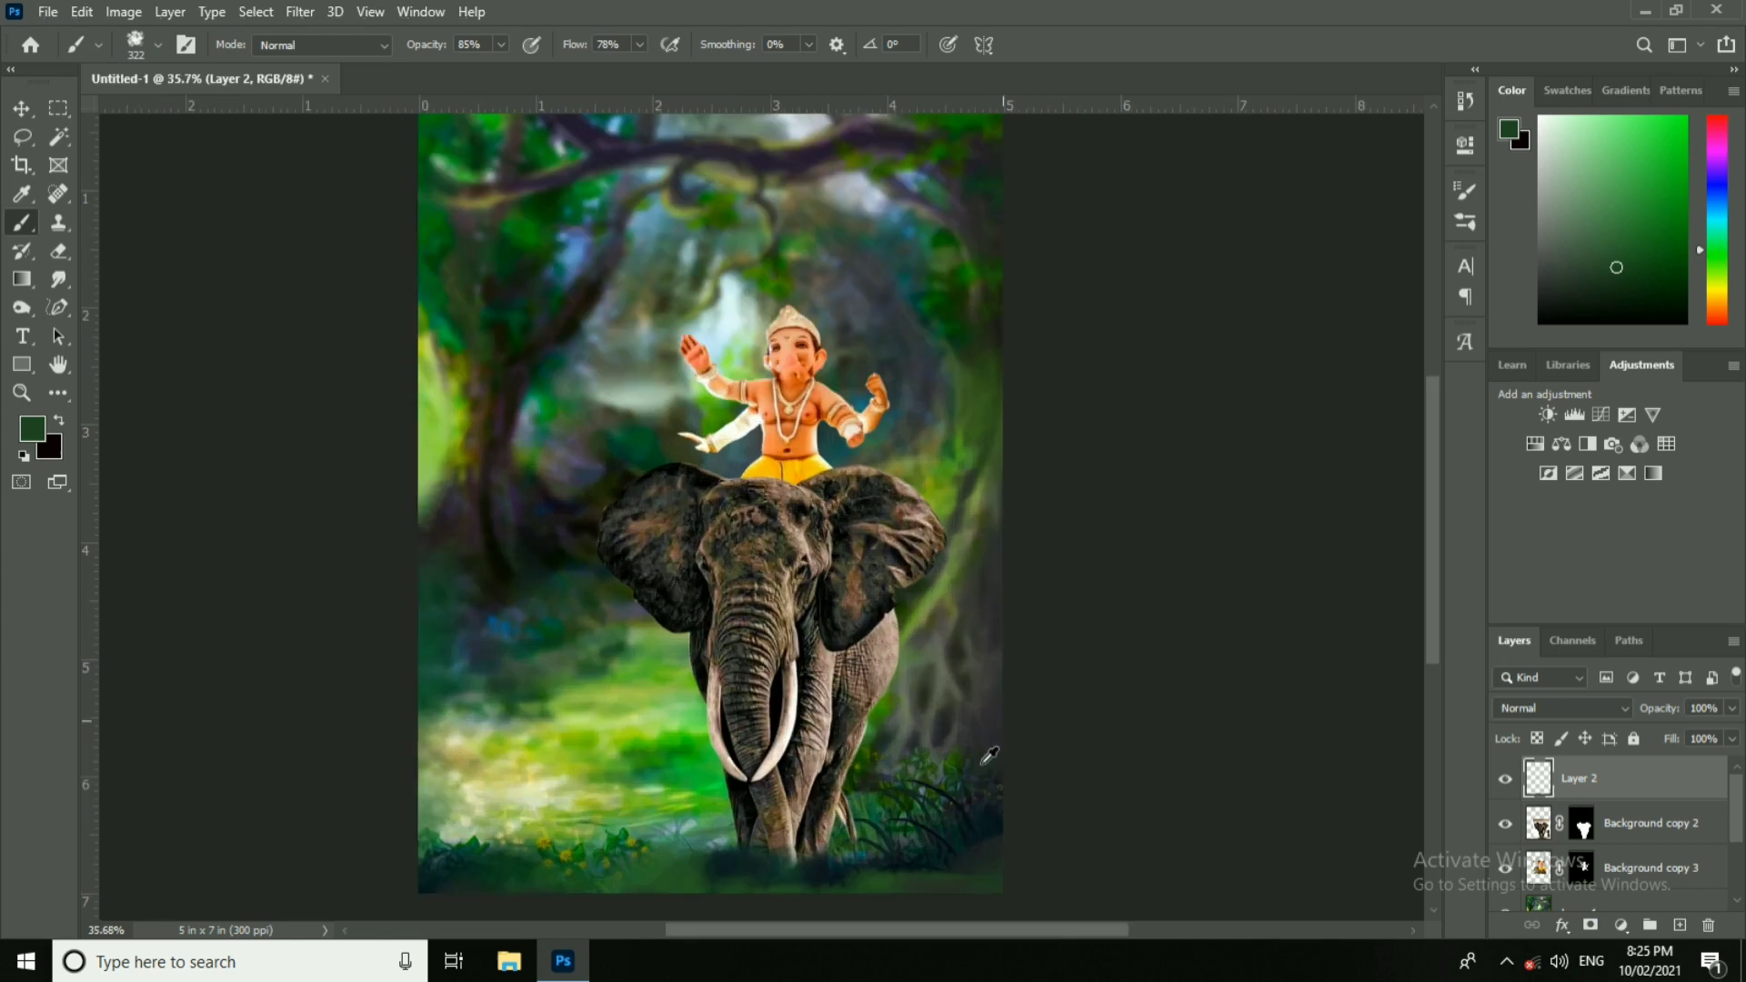
pyautogui.keyDown('alt'); pyautogui.click(980, 689); pyautogui.keyUp('alt')
pyautogui.scroll(-1, 910, 816)
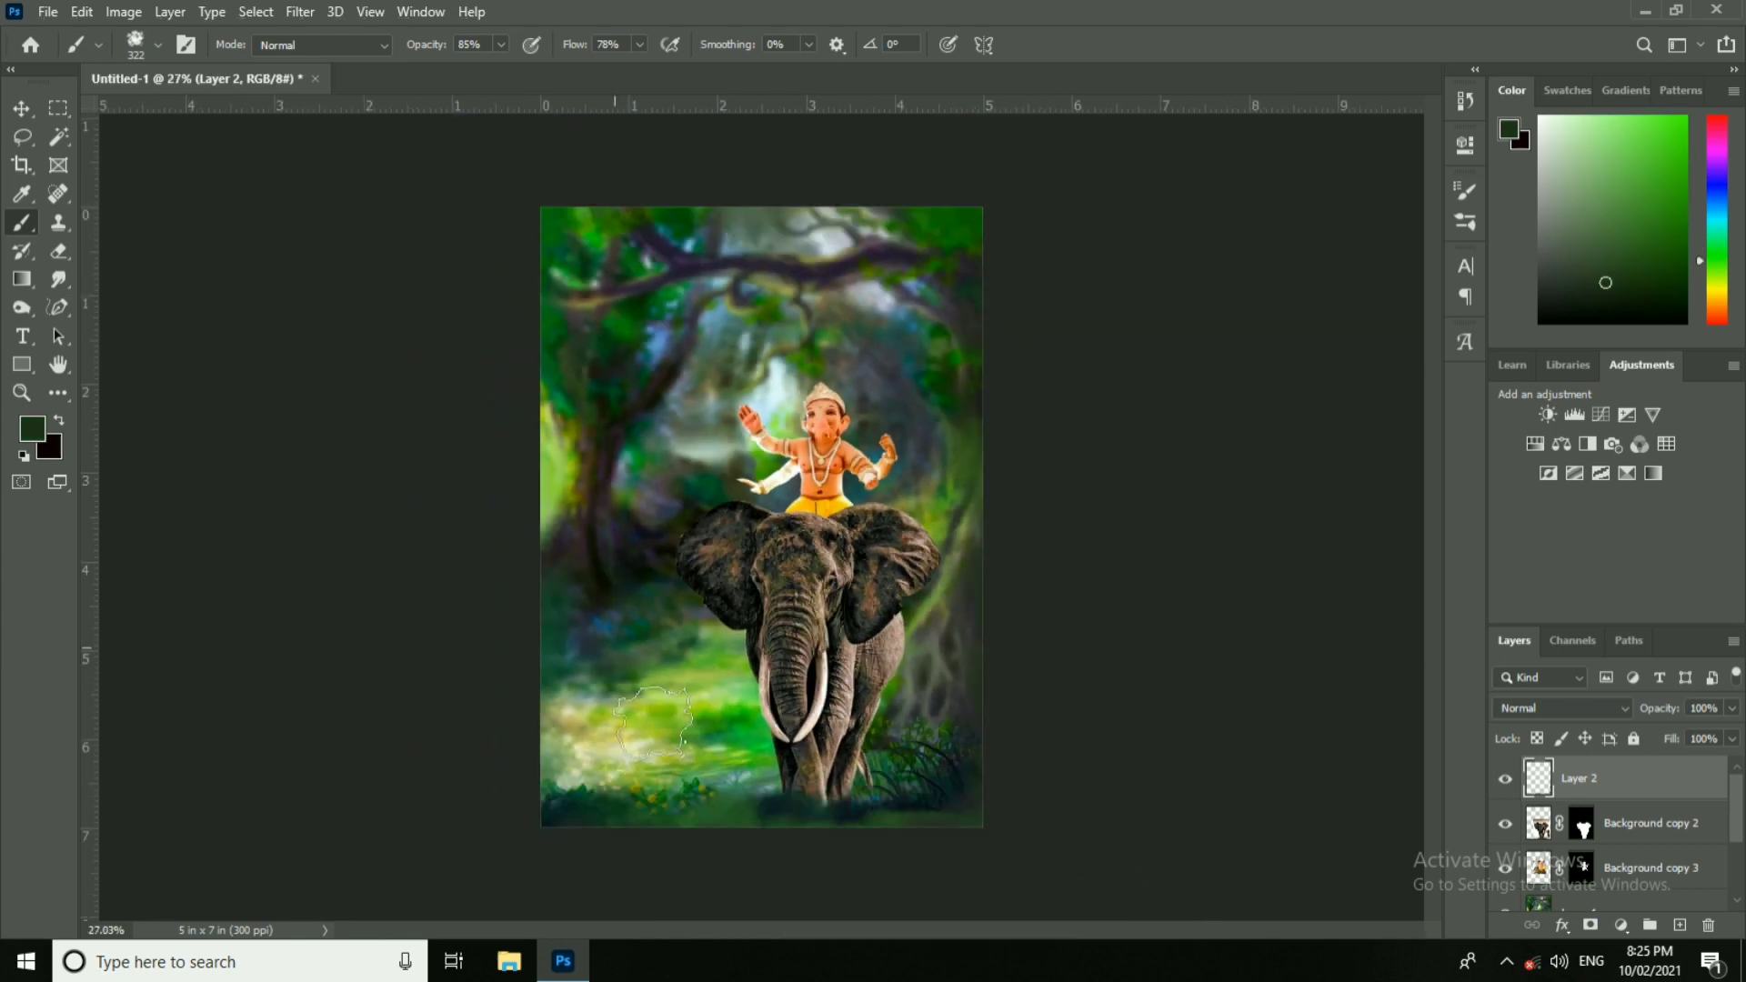
pyautogui.keyDown('alt'); pyautogui.click(663, 756); pyautogui.keyUp('alt')
pyautogui.hotkey('ctrl', 'z')
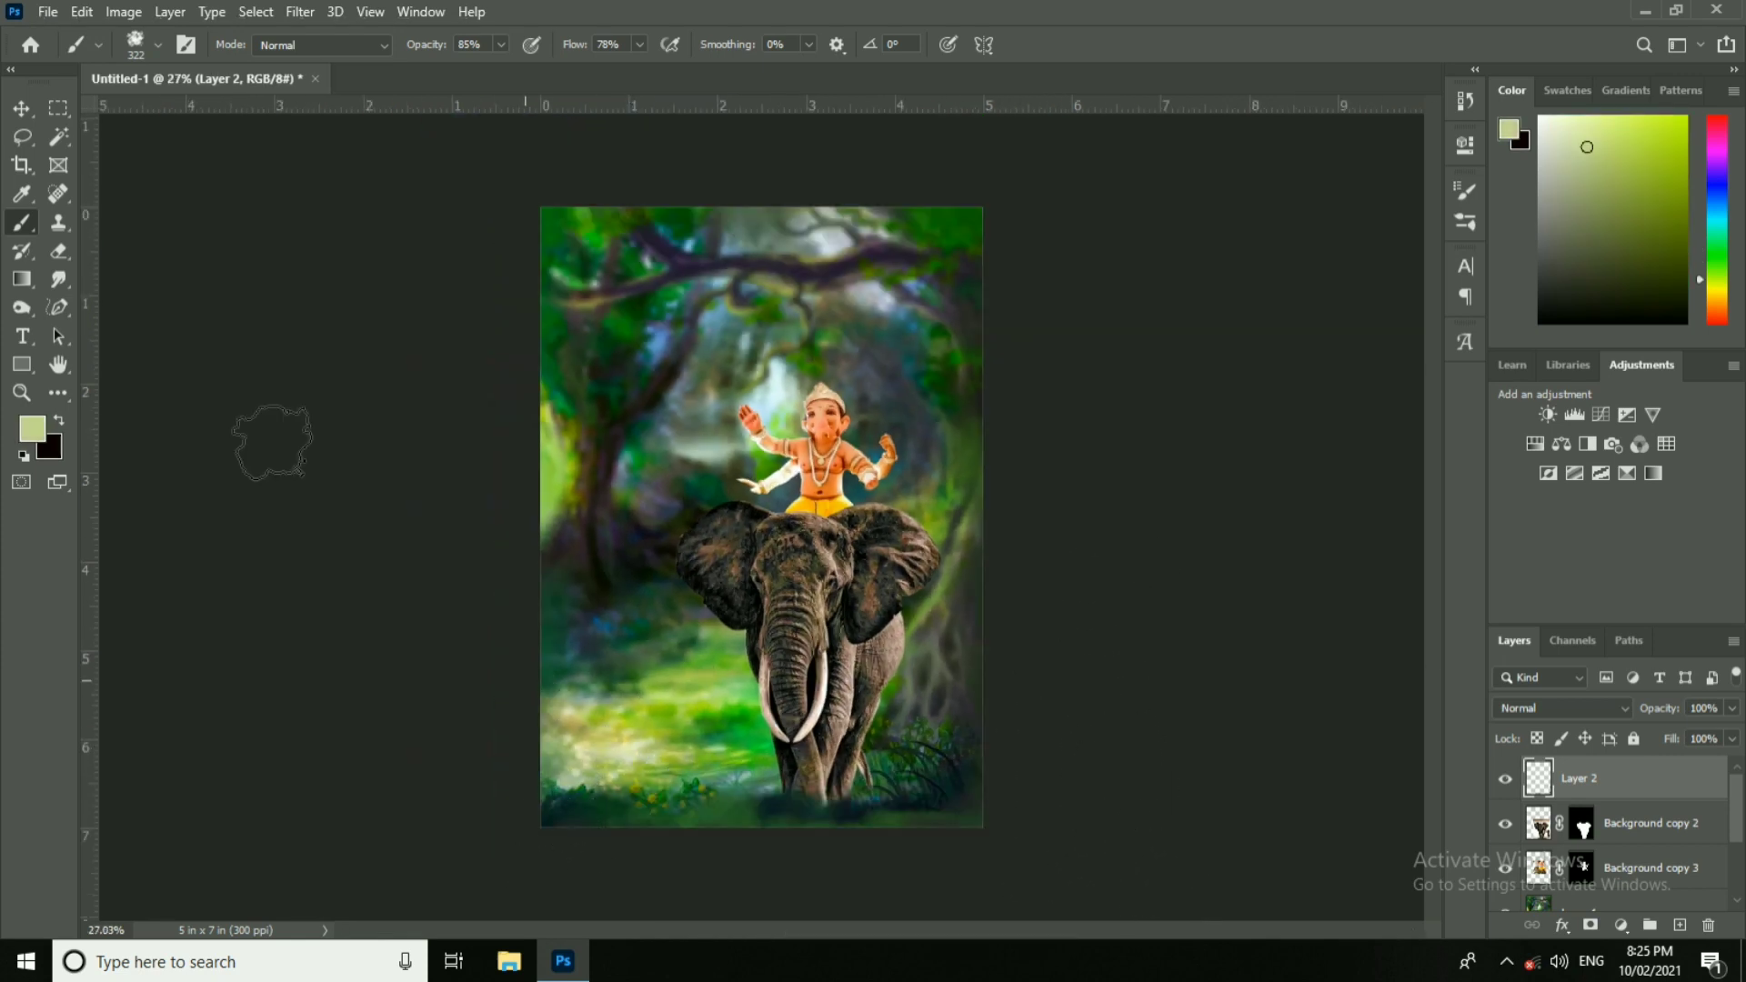
# Step: Pick the Ganpati figure's layer and then the elephant layer Background copy 2 with the Move tool
pyautogui.click(21, 109)
pyautogui.scroll(2, 789, 506)
pyautogui.keyDown('ctrl'); pyautogui.click(830, 462); pyautogui.keyUp('ctrl')
pyautogui.scroll(-1, 1116, 569)
pyautogui.scroll(2, 791, 448)
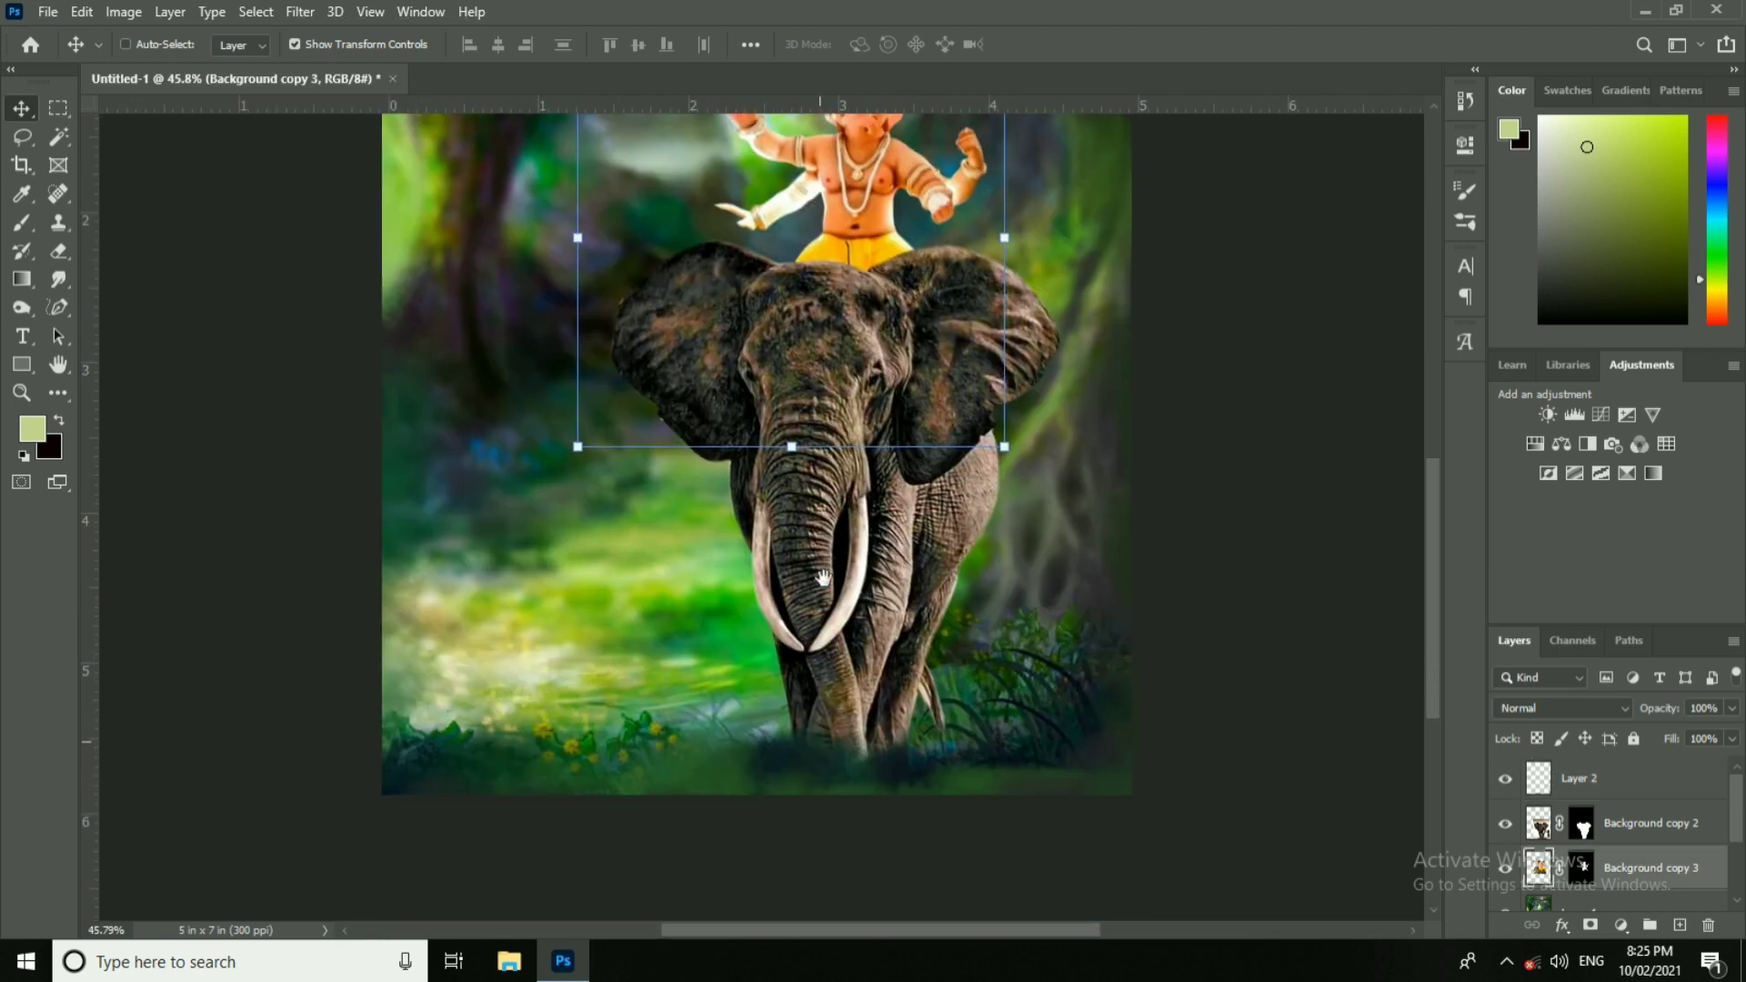
pyautogui.keyDown('ctrl'); pyautogui.click(849, 414); pyautogui.keyUp('ctrl')
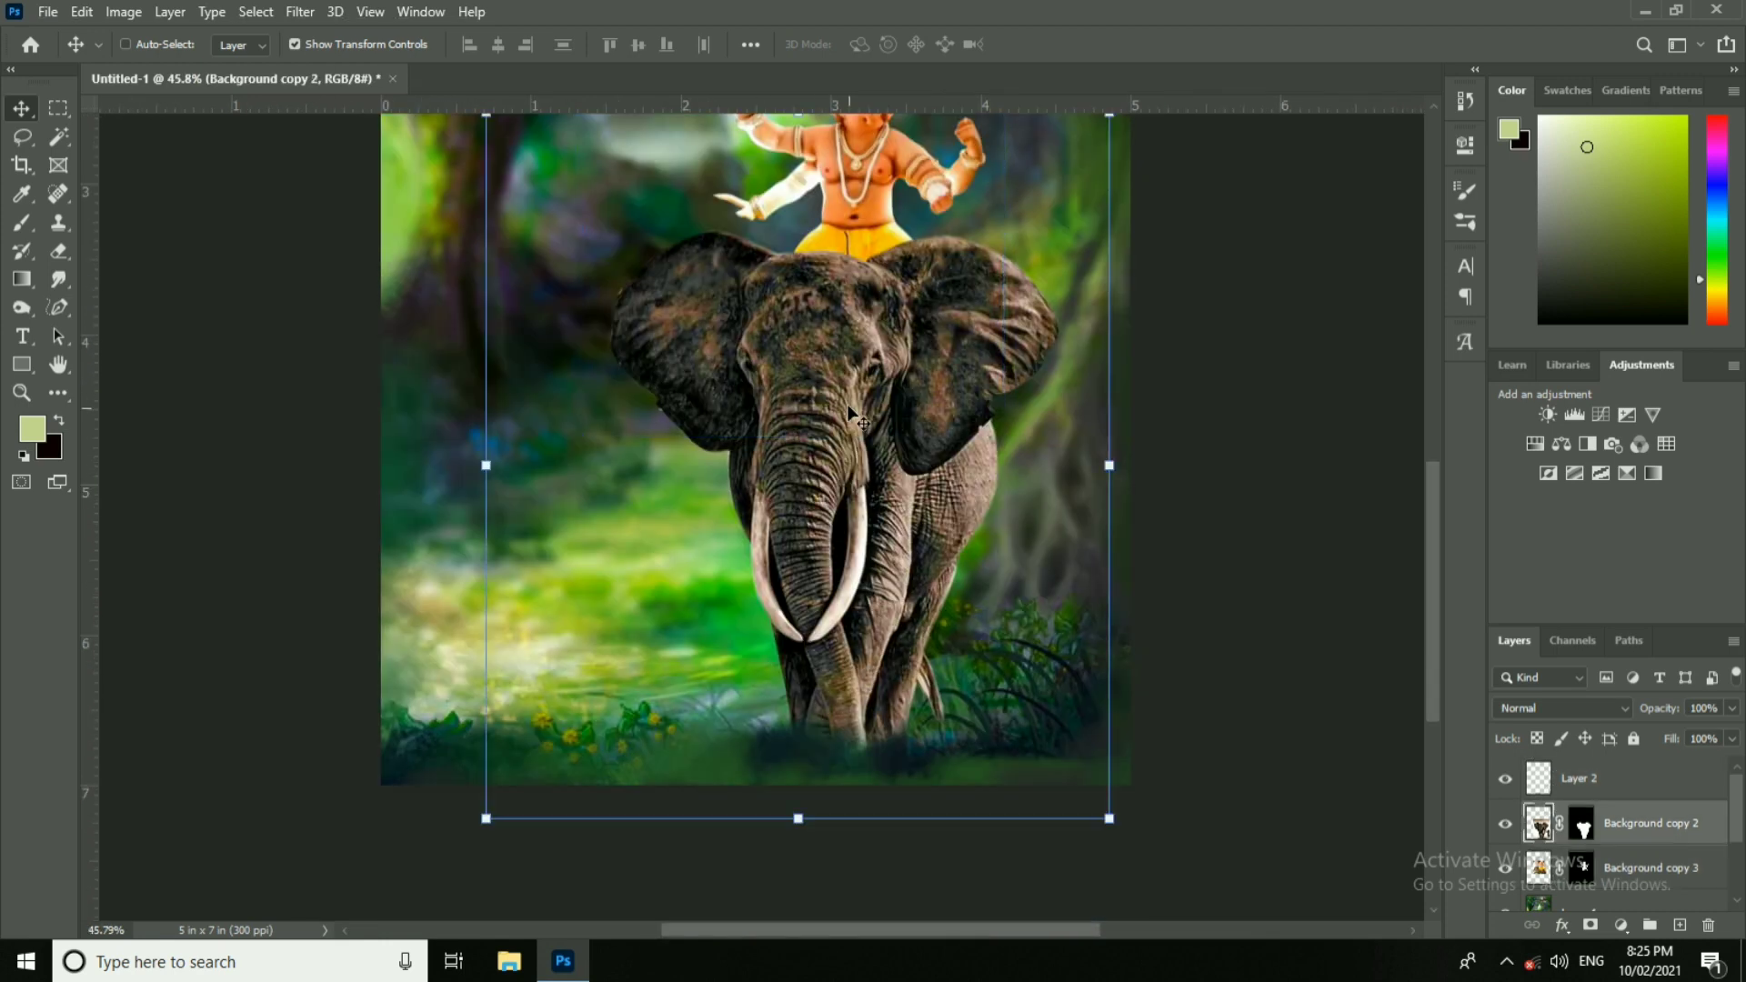
# Step: Start a horizontal text line in the Jaini Purva font over the forest beside the elephant
pyautogui.click(21, 336)
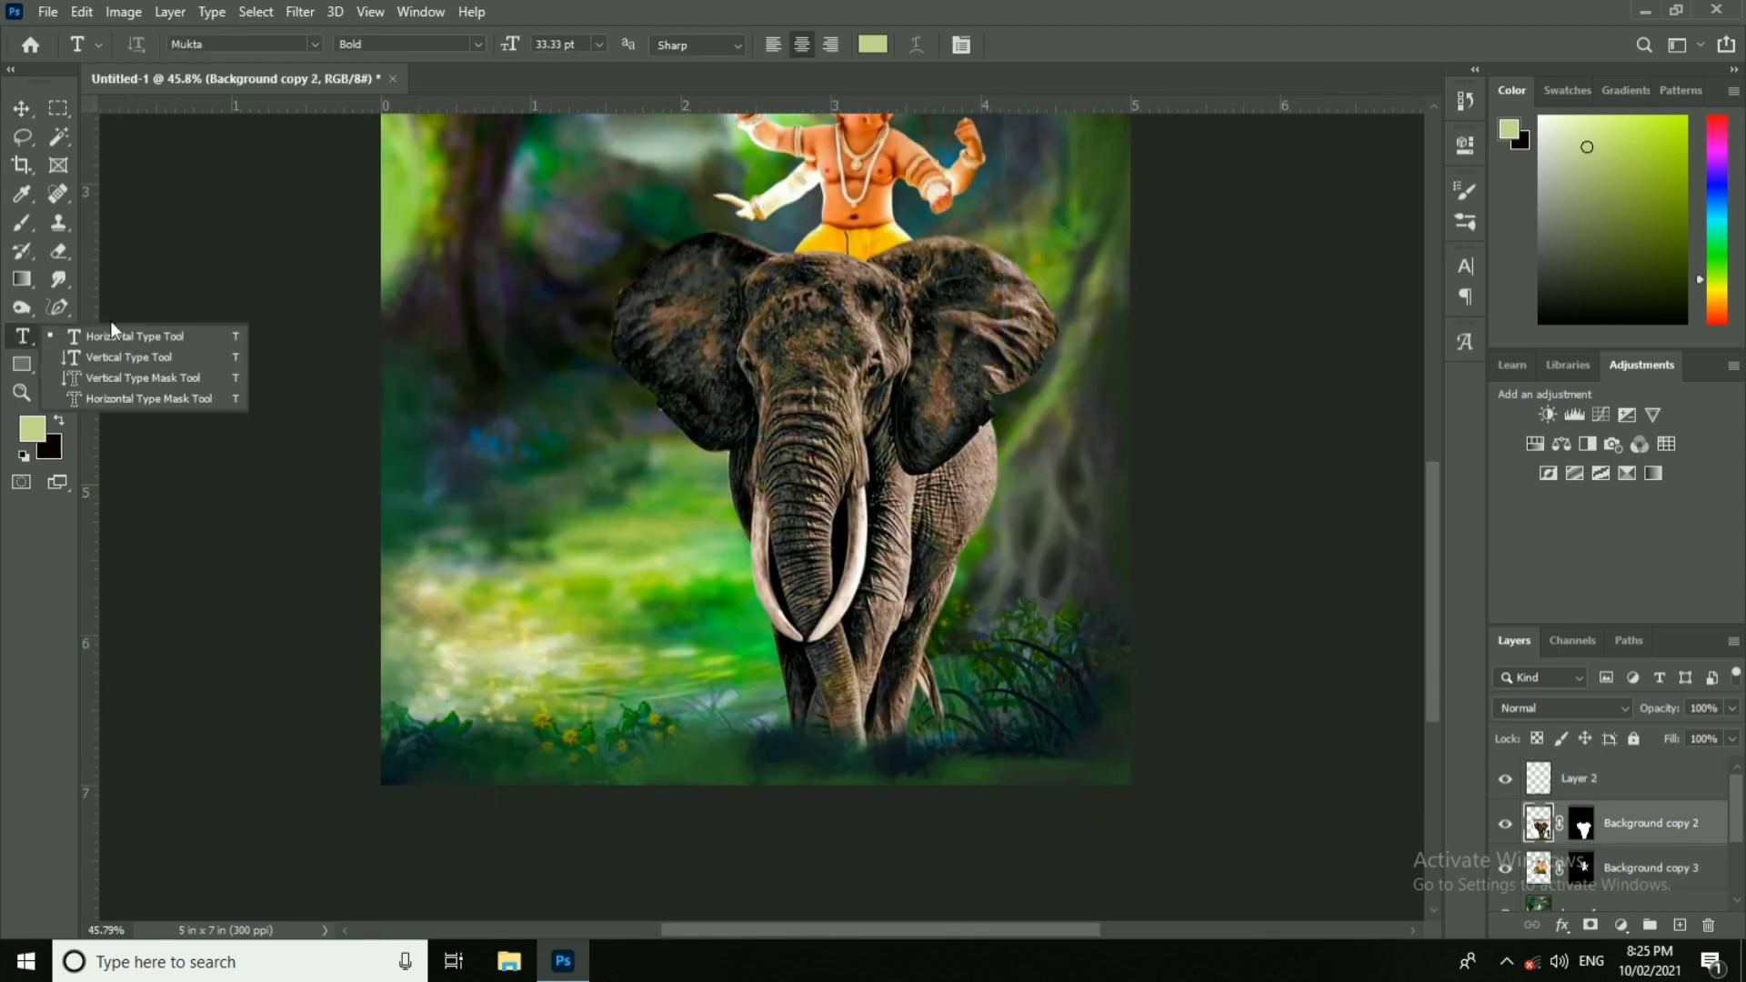
pyautogui.click(253, 44)
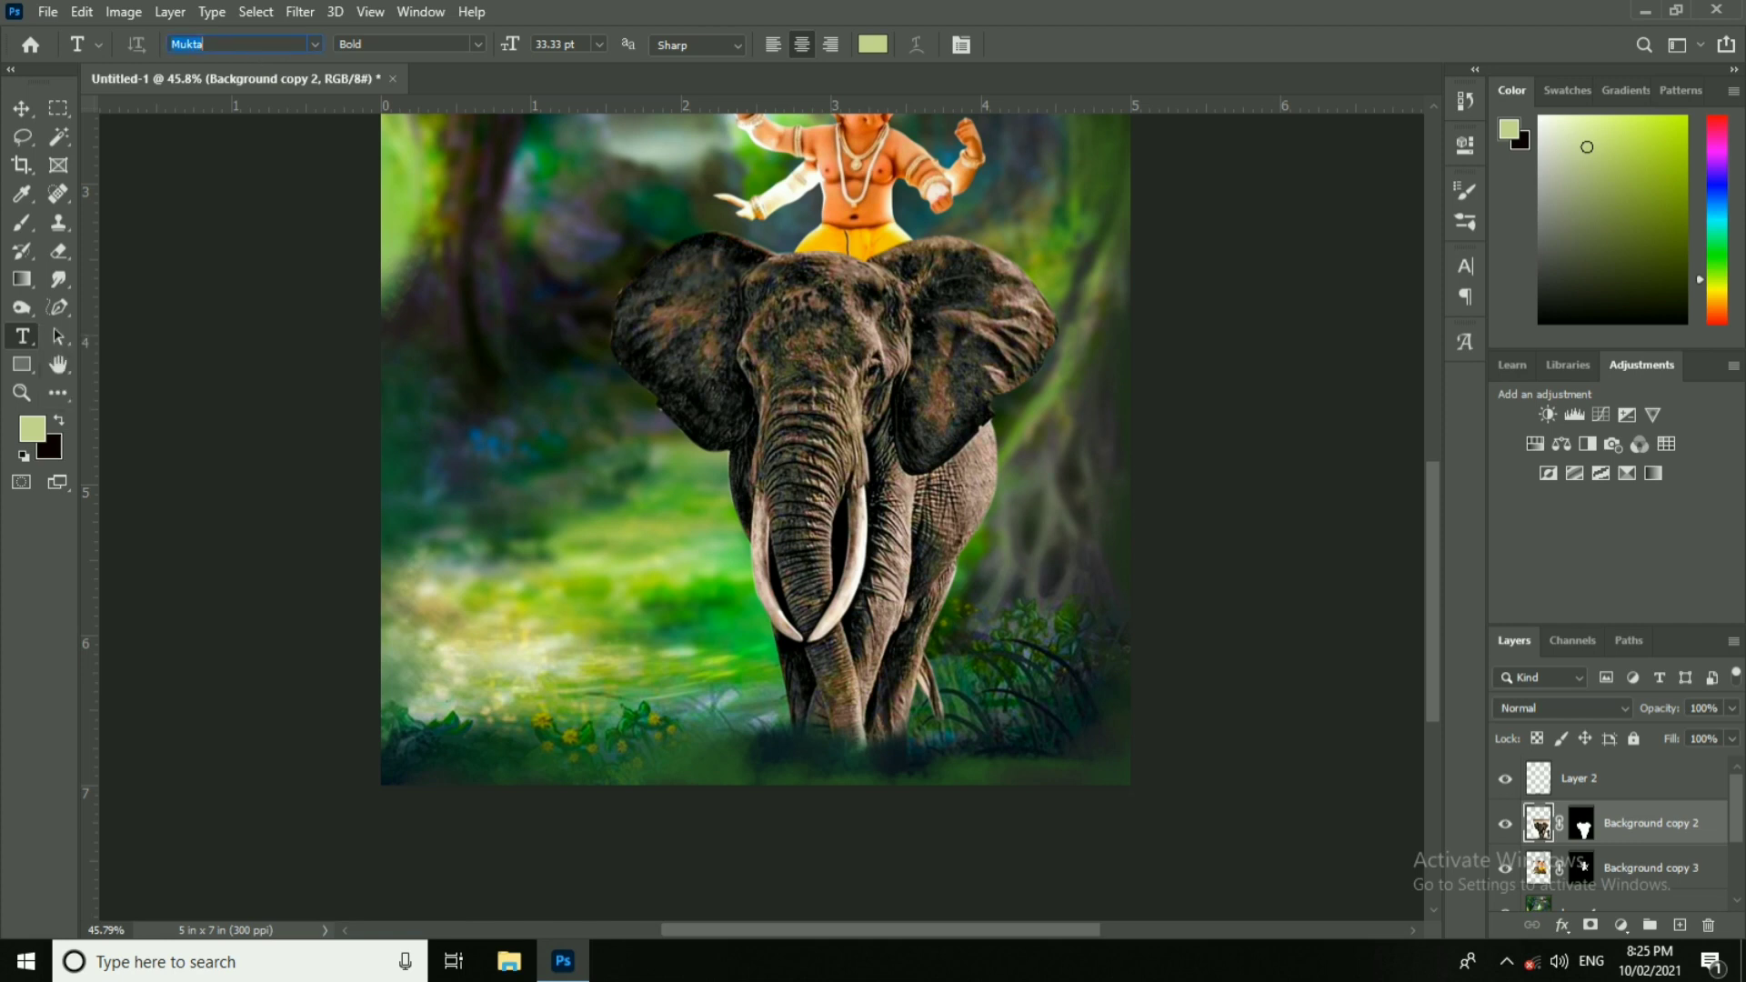
pyautogui.write('j')
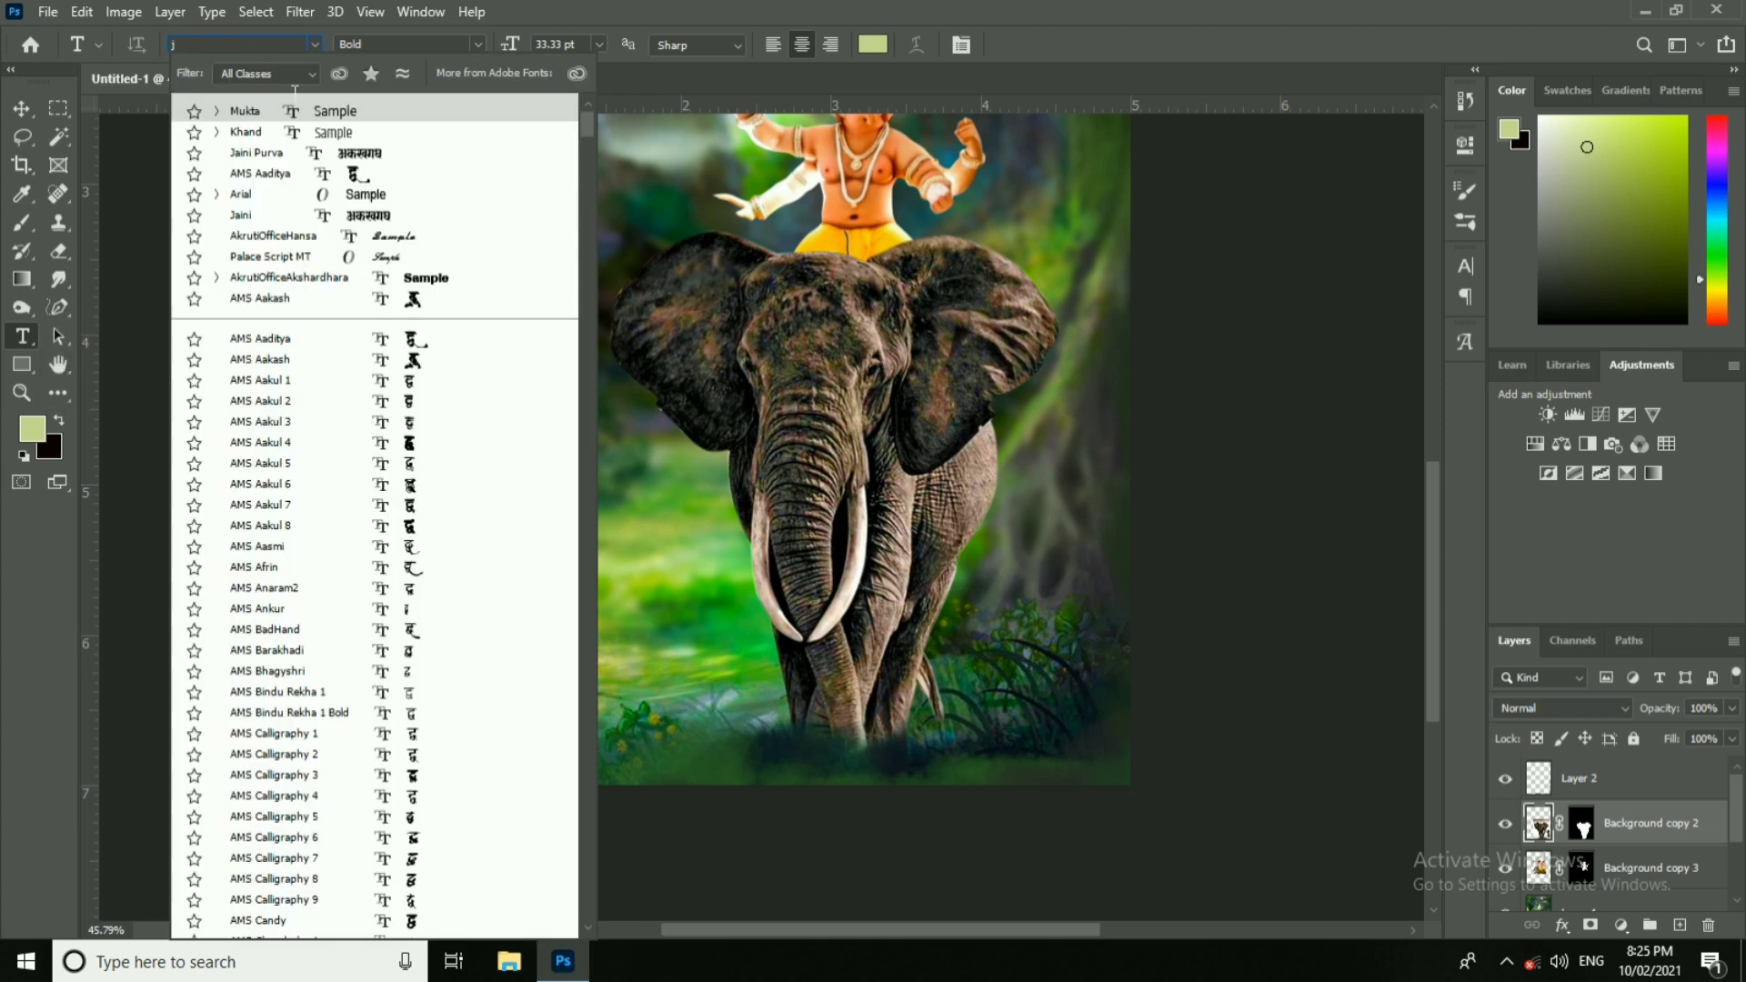
pyautogui.write('aini')
pyautogui.click(282, 128)
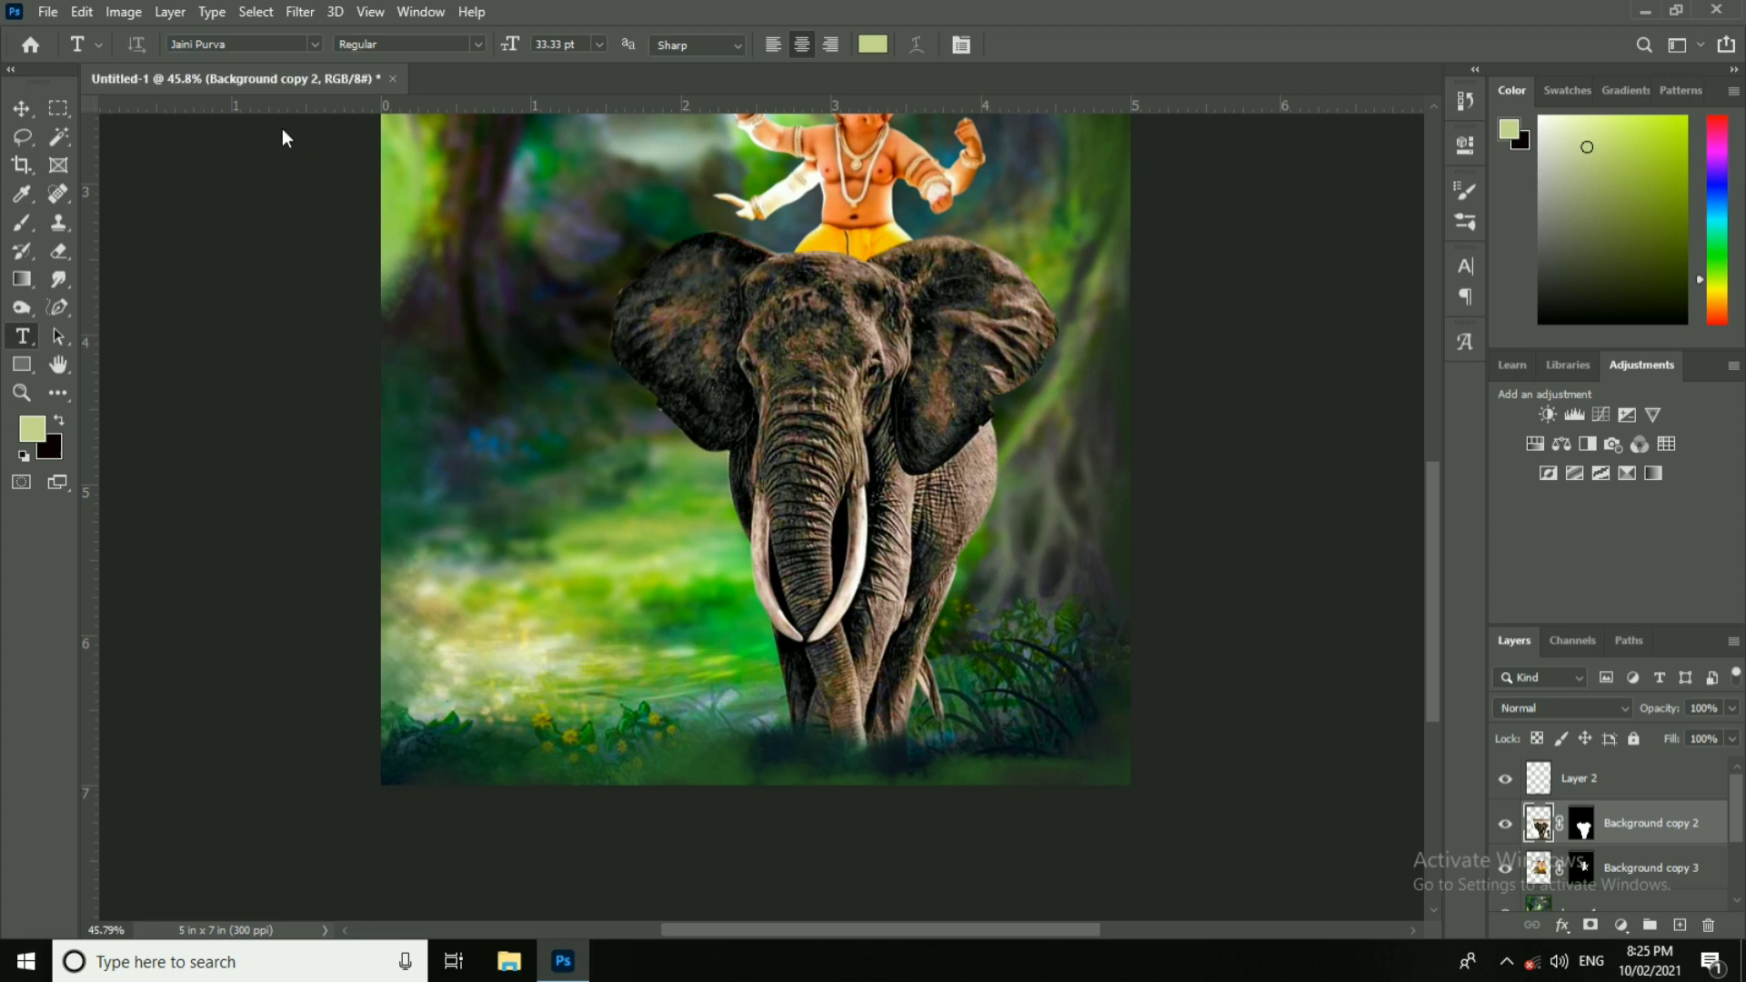
pyautogui.click(489, 492)
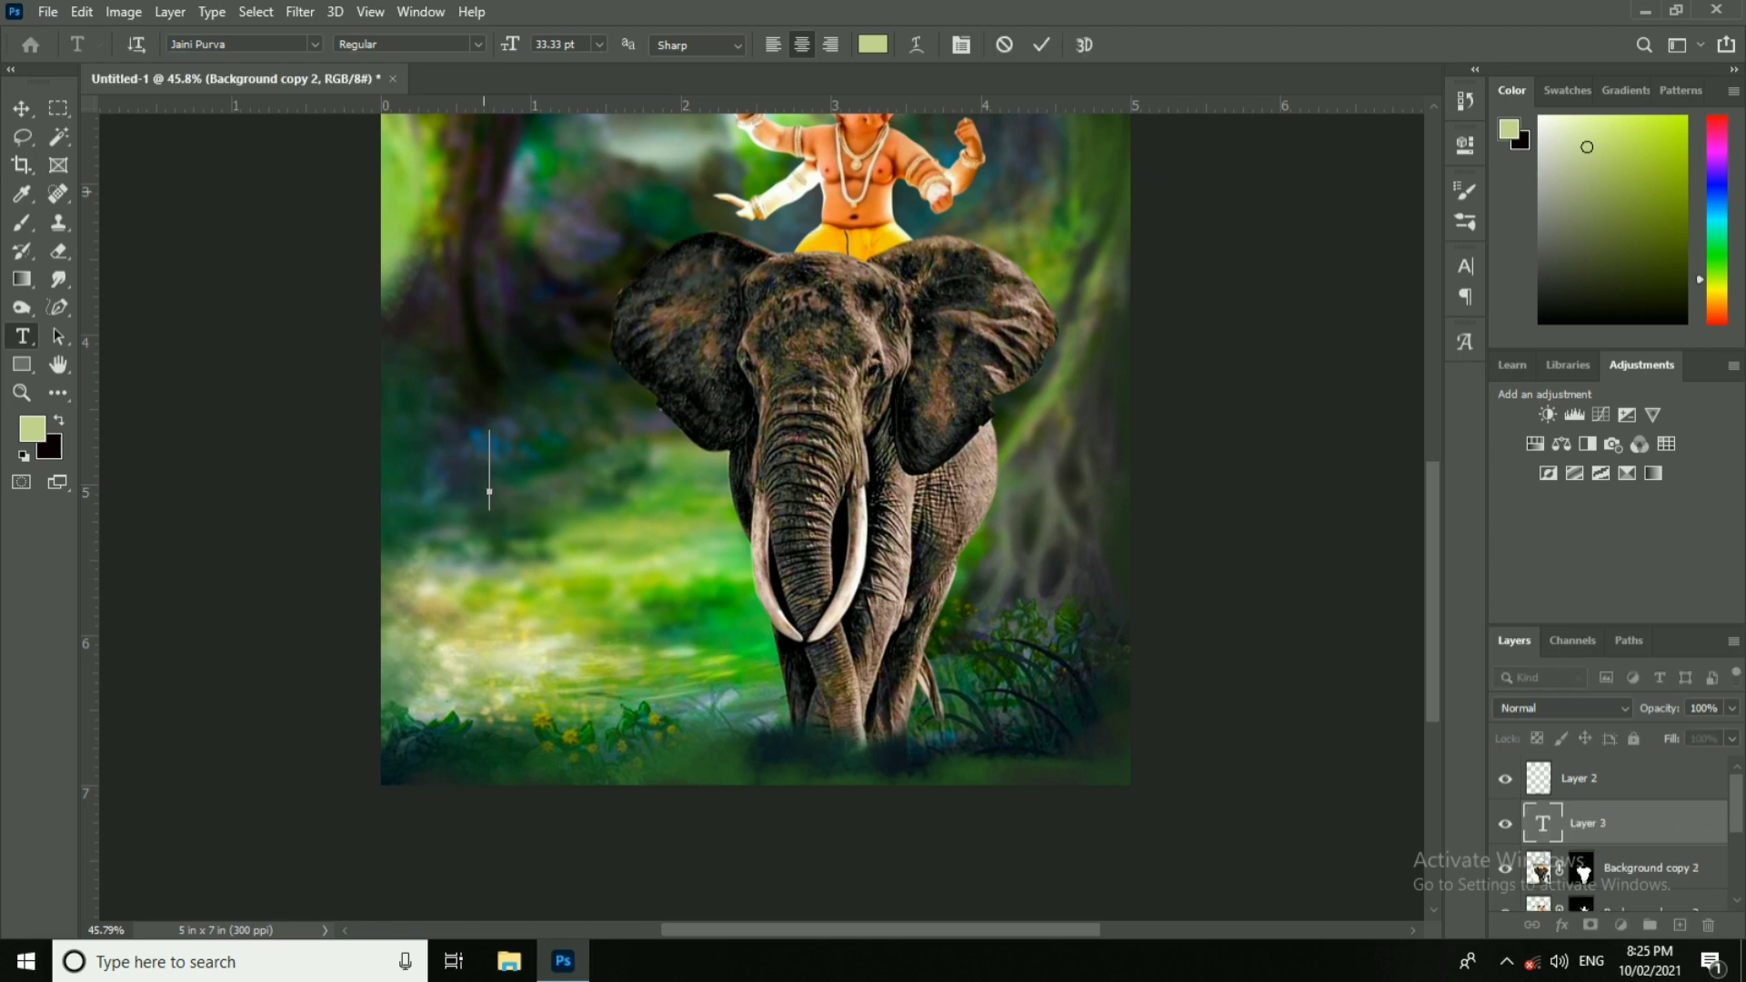
# Step: Insert the Devanagari glyphs that spell गणेश into the new text
pyautogui.click(1464, 342)
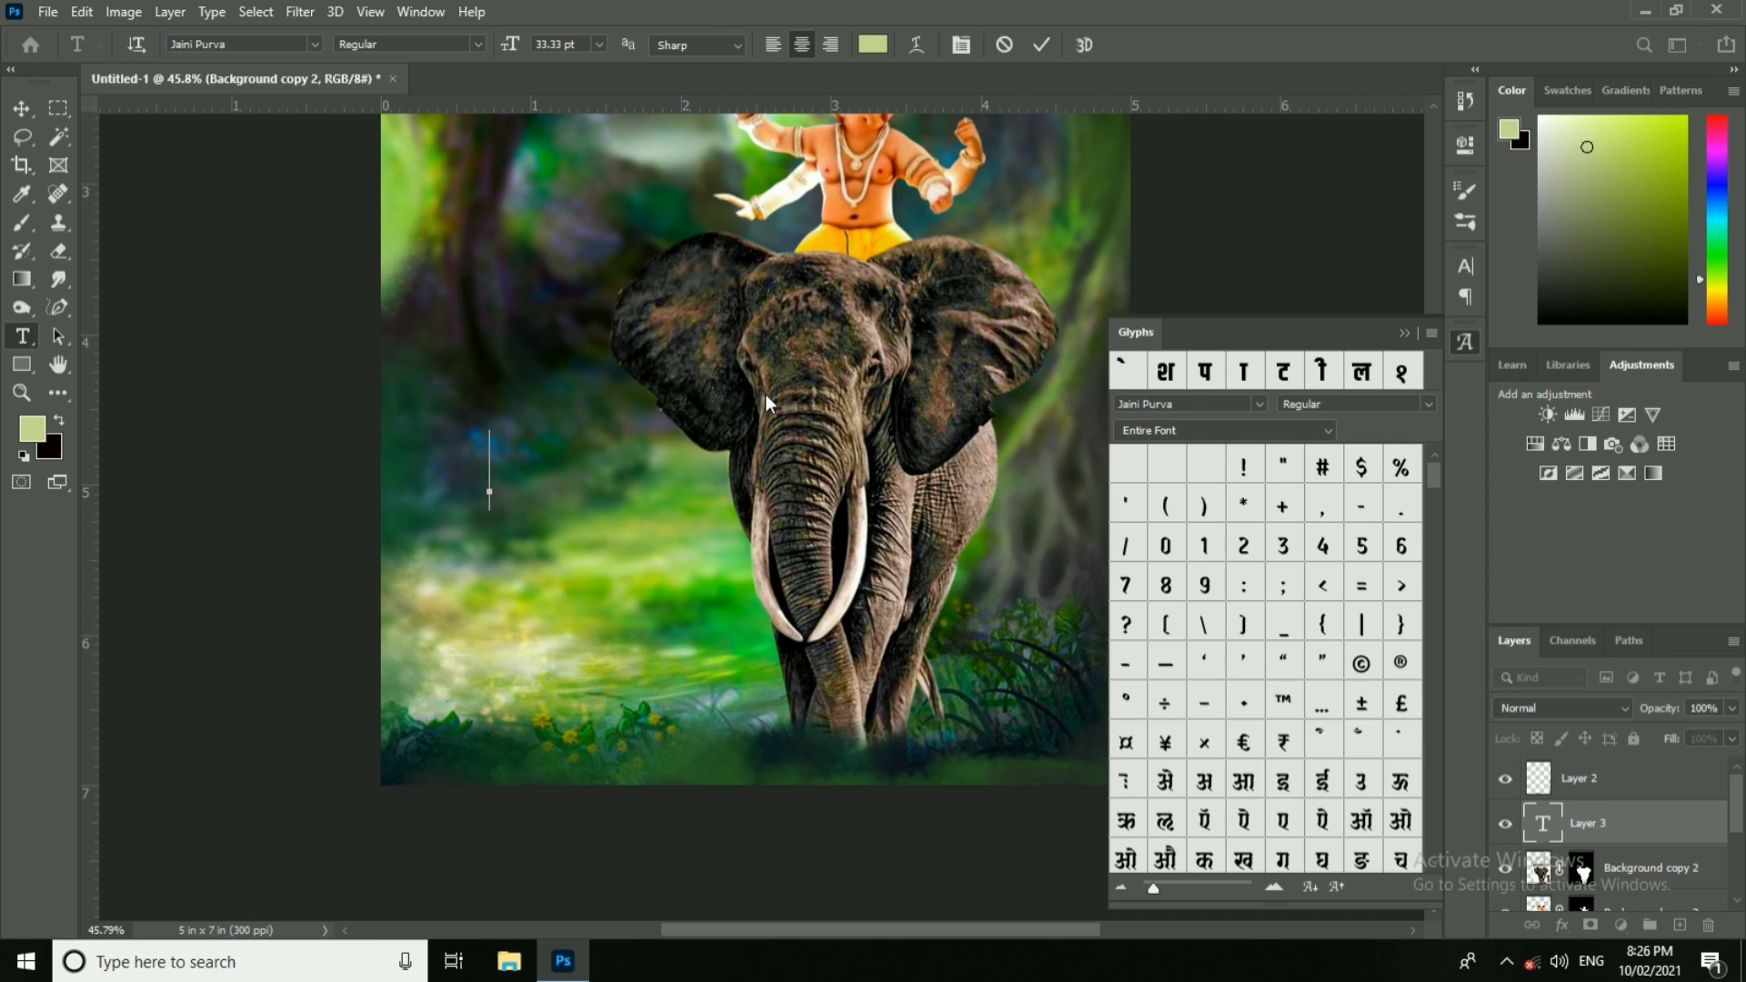
pyautogui.scroll(-5, 1260, 626)
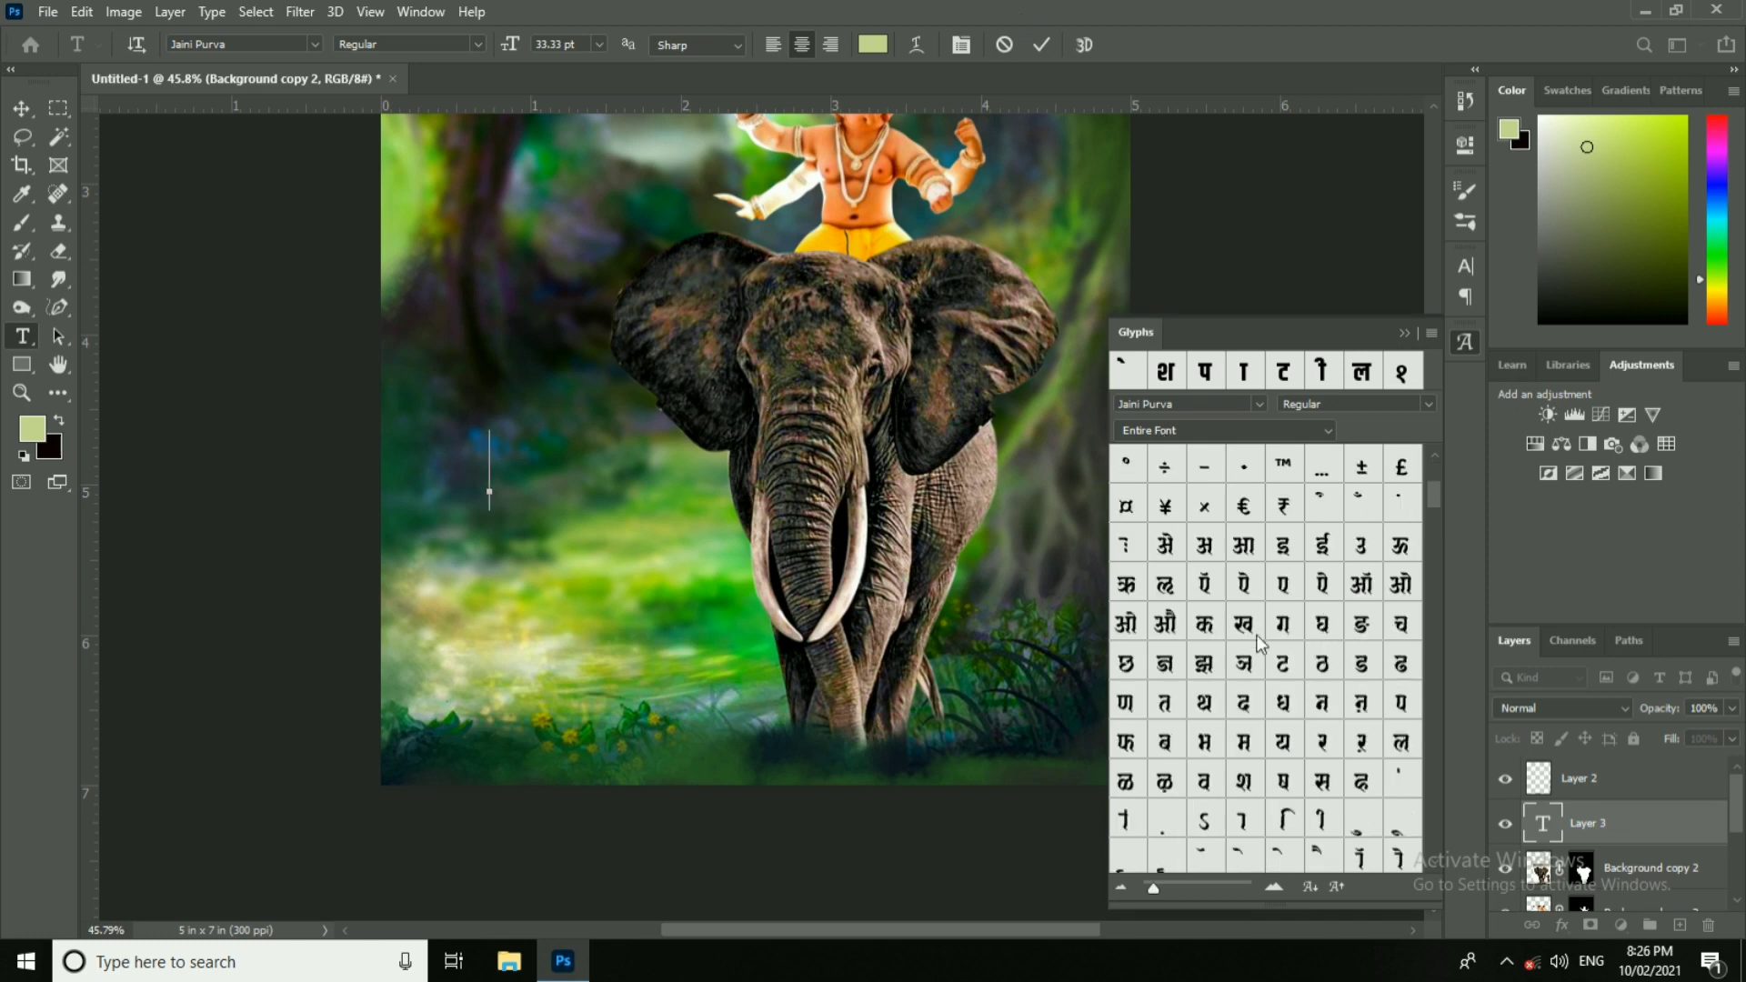
pyautogui.doubleClick(1283, 467)
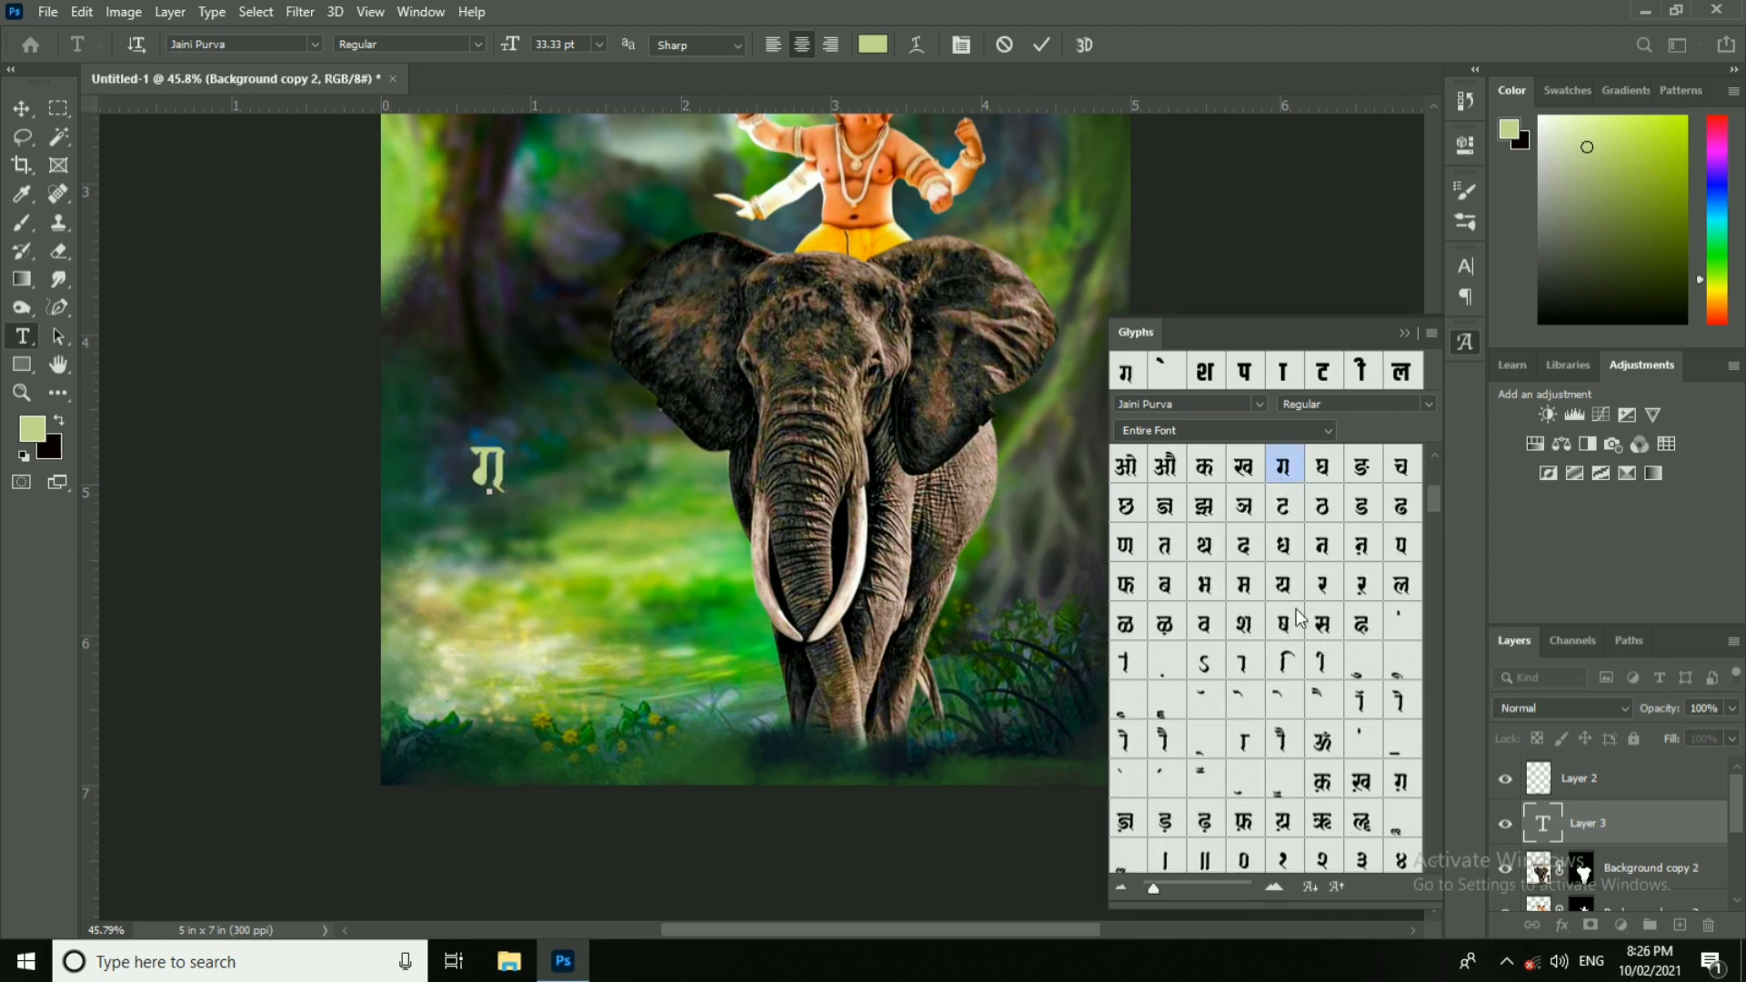
pyautogui.doubleClick(1128, 547)
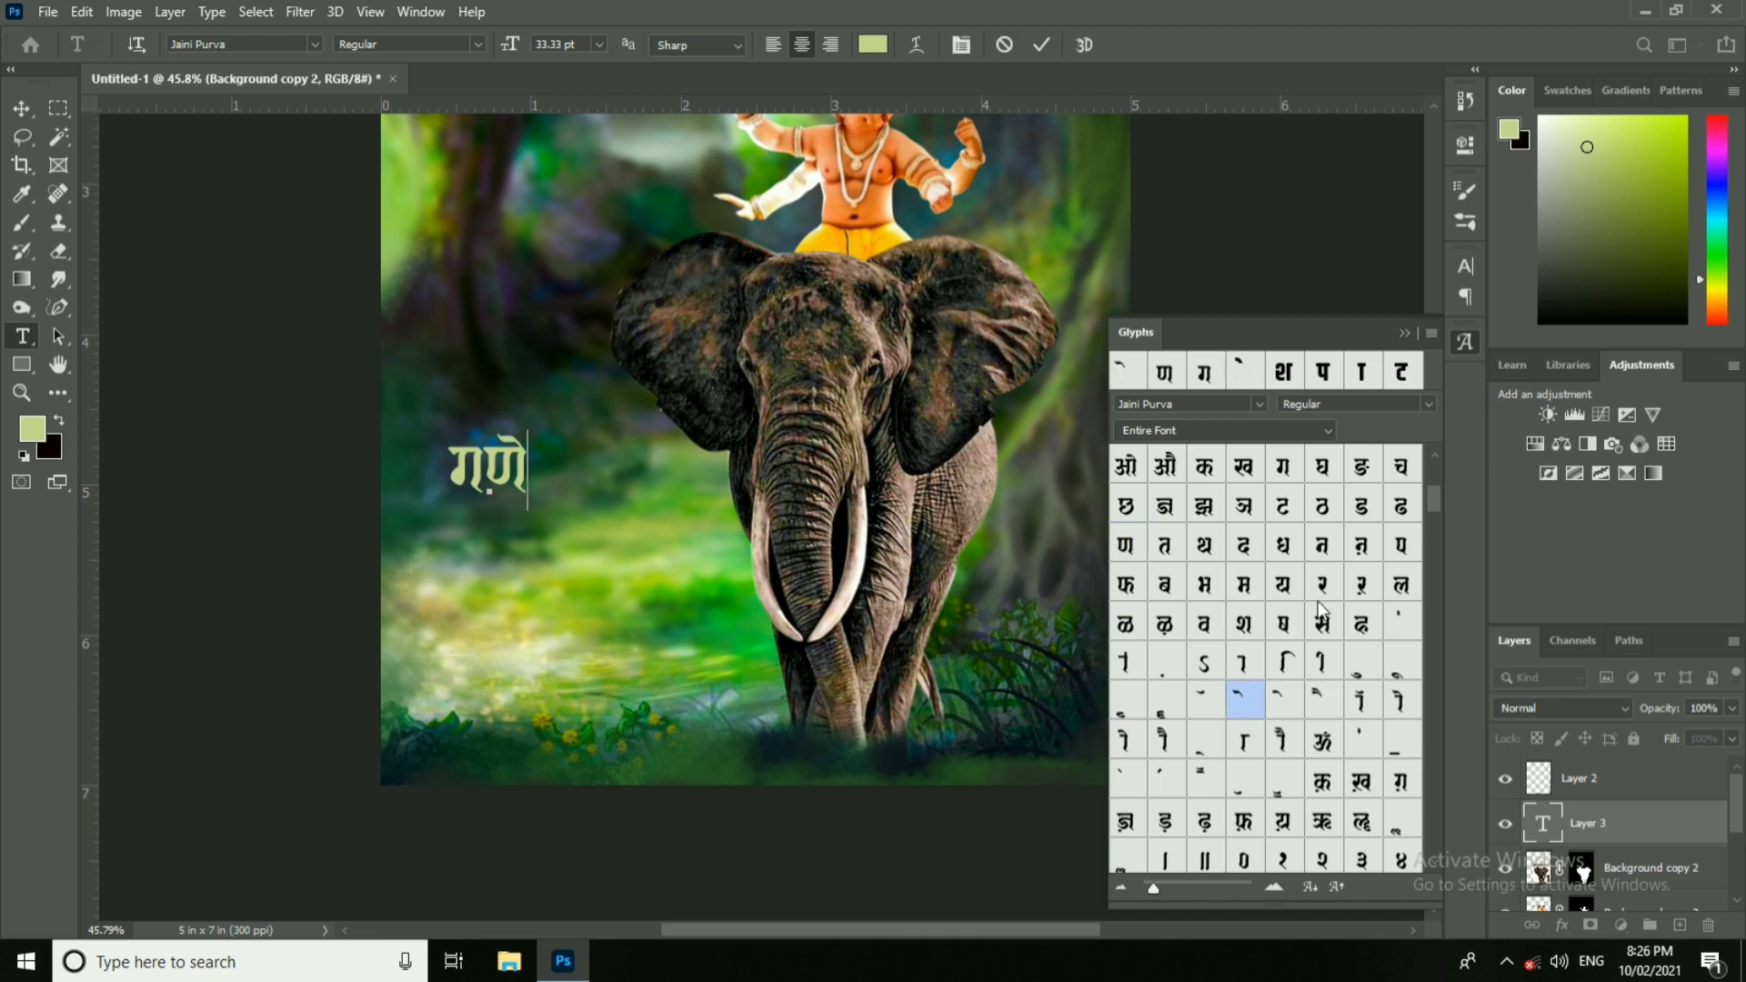
pyautogui.scroll(1, 1320, 609)
pyautogui.doubleClick(1244, 703)
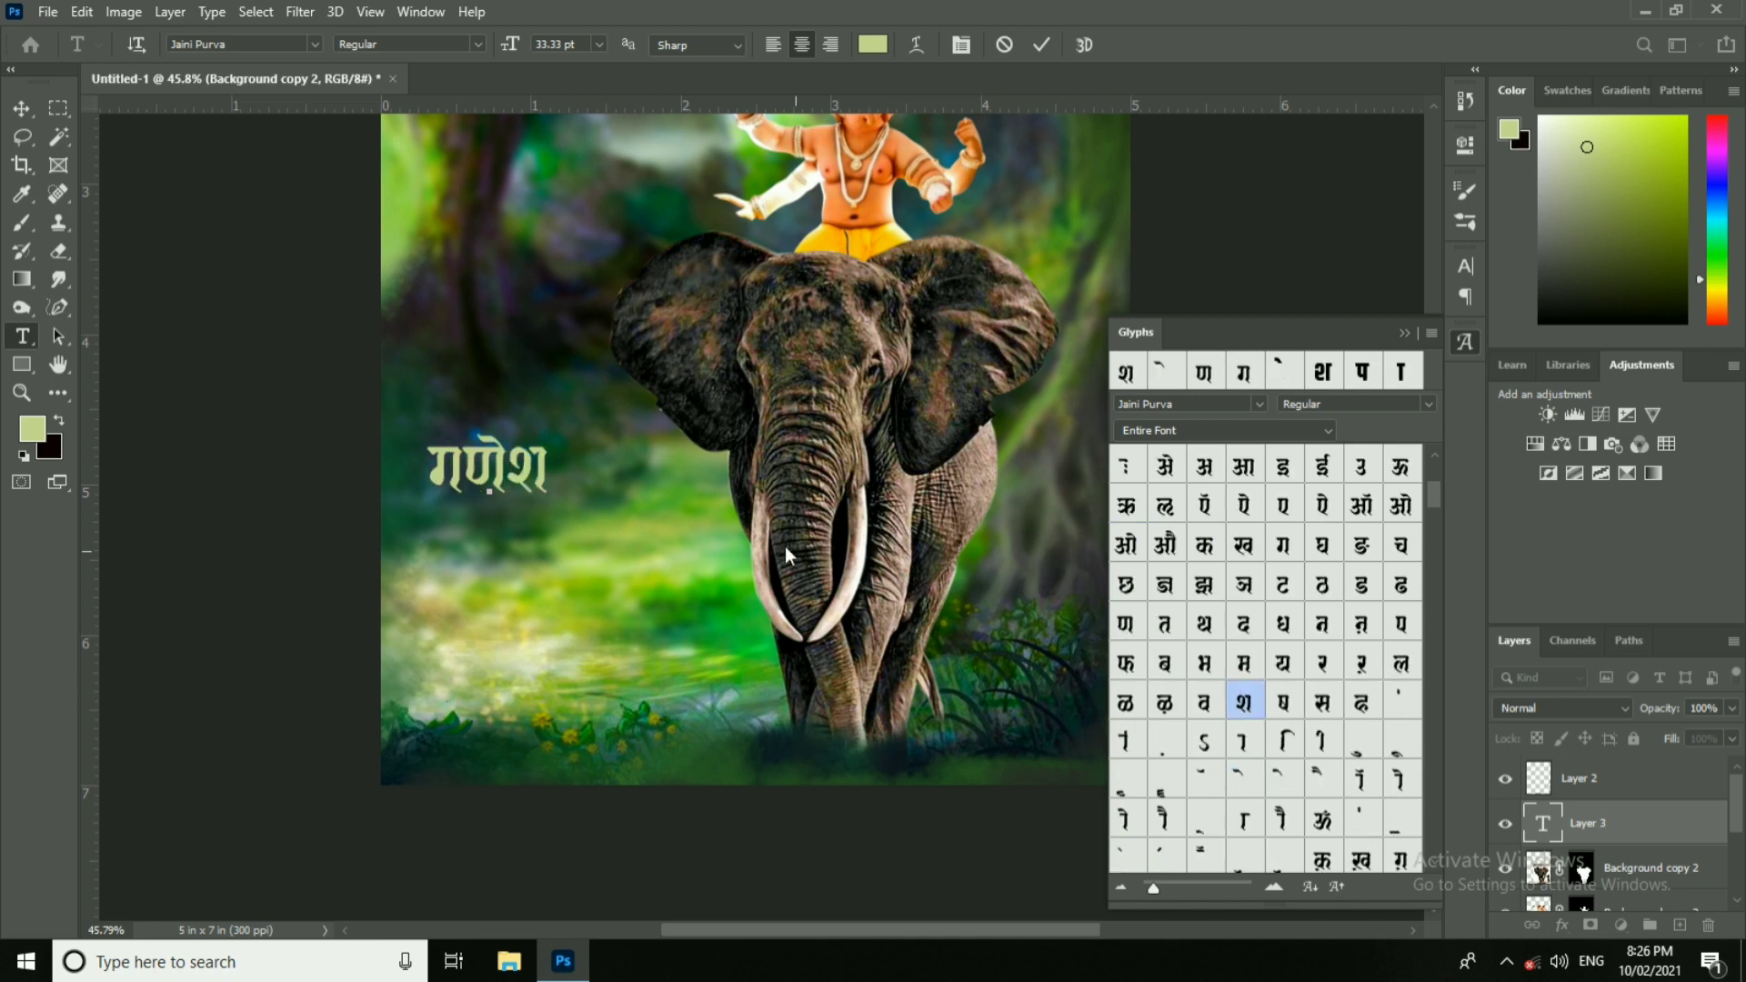
# Step: Add the word चतुर्थी after गणेश from the font's glyphs, taking the reph mark from the Reph Forms set
pyautogui.doubleClick(1401, 545)
pyautogui.doubleClick(1167, 625)
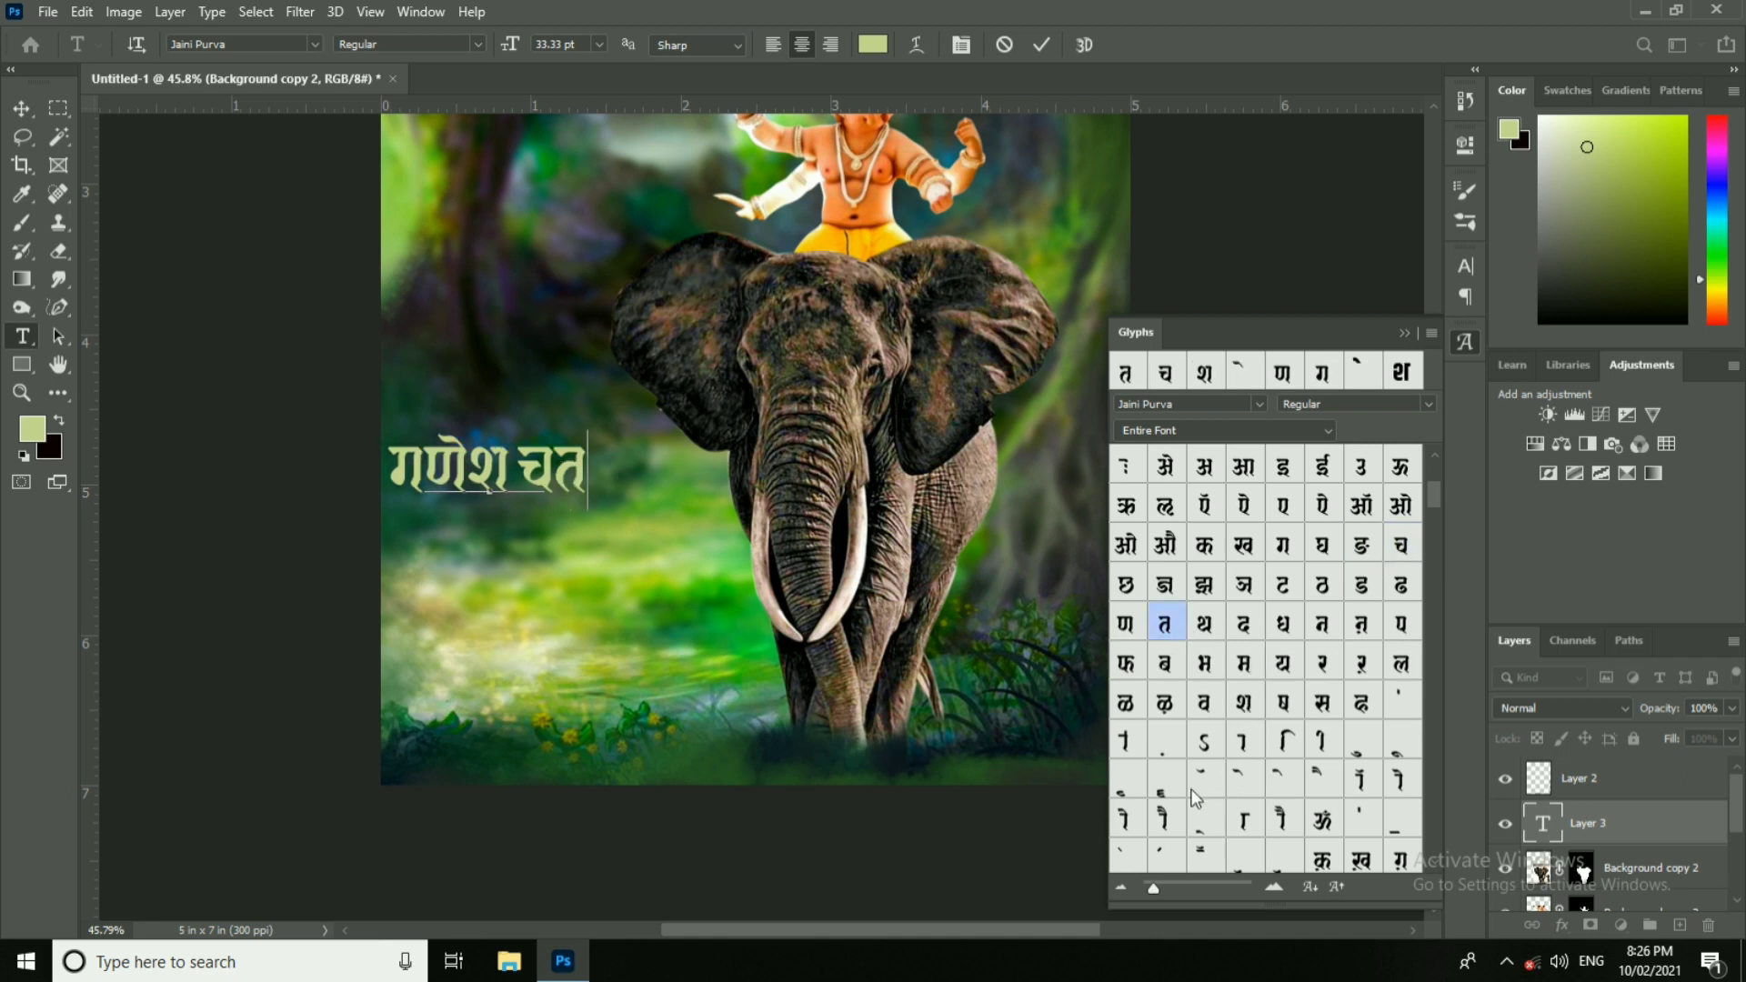
pyautogui.doubleClick(1361, 741)
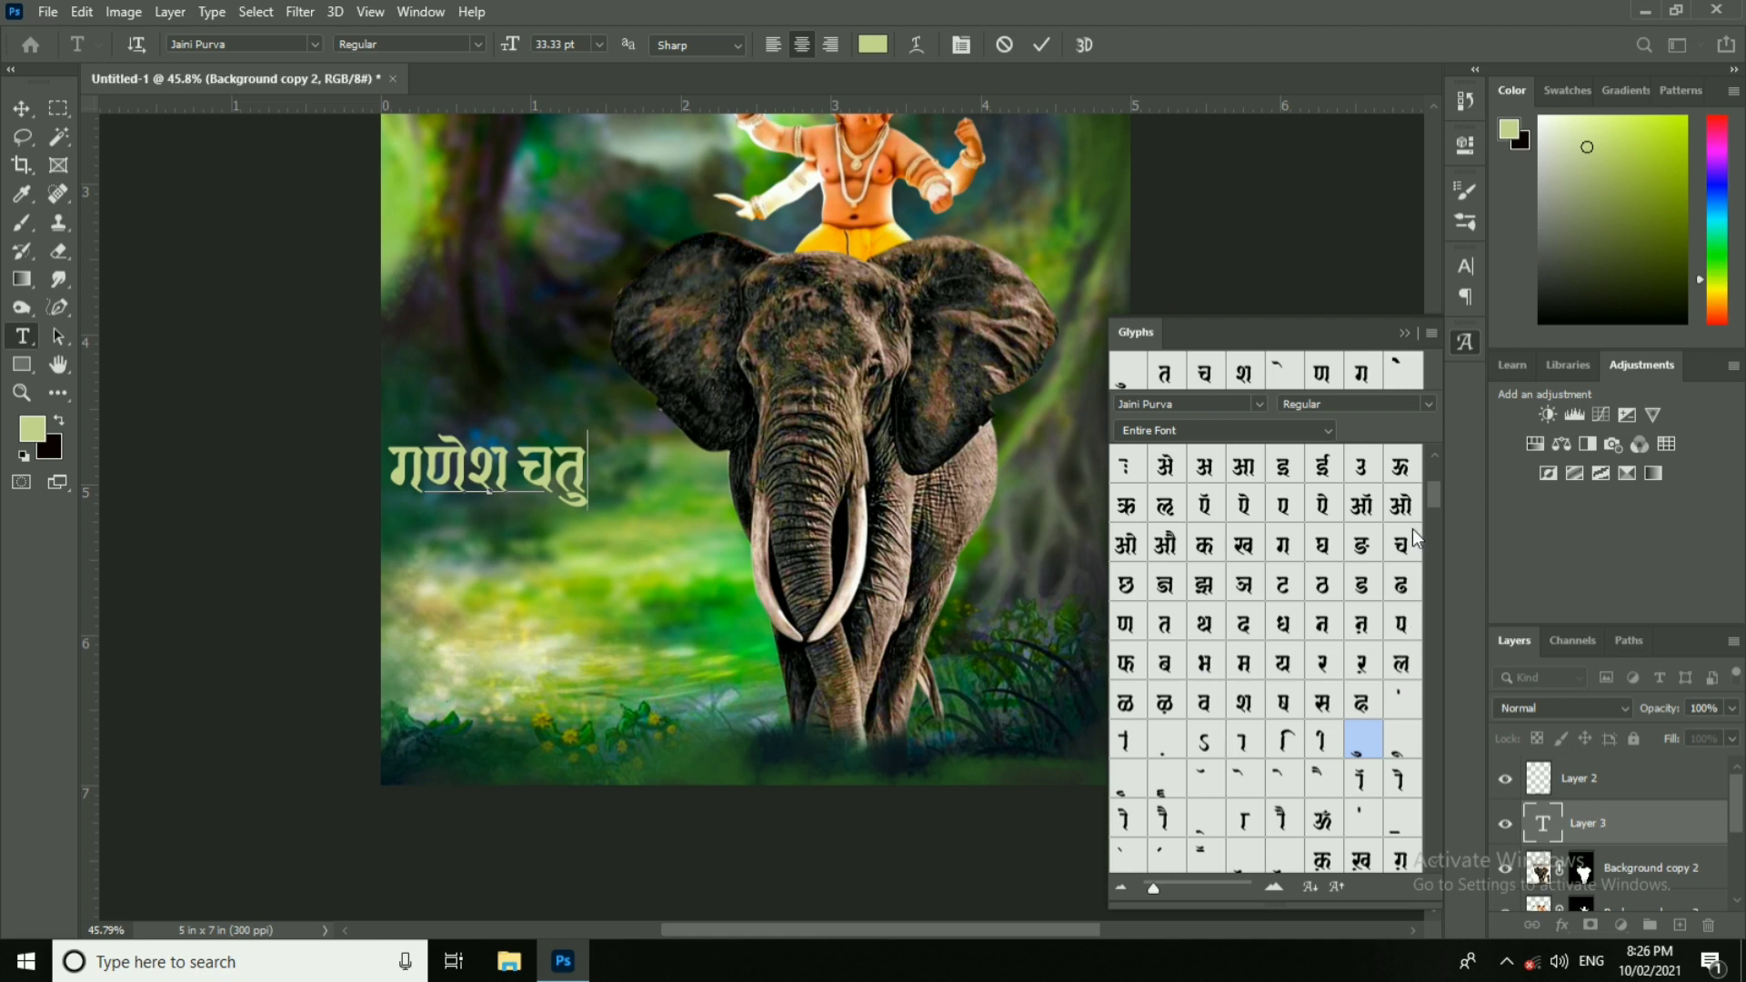
pyautogui.doubleClick(1204, 625)
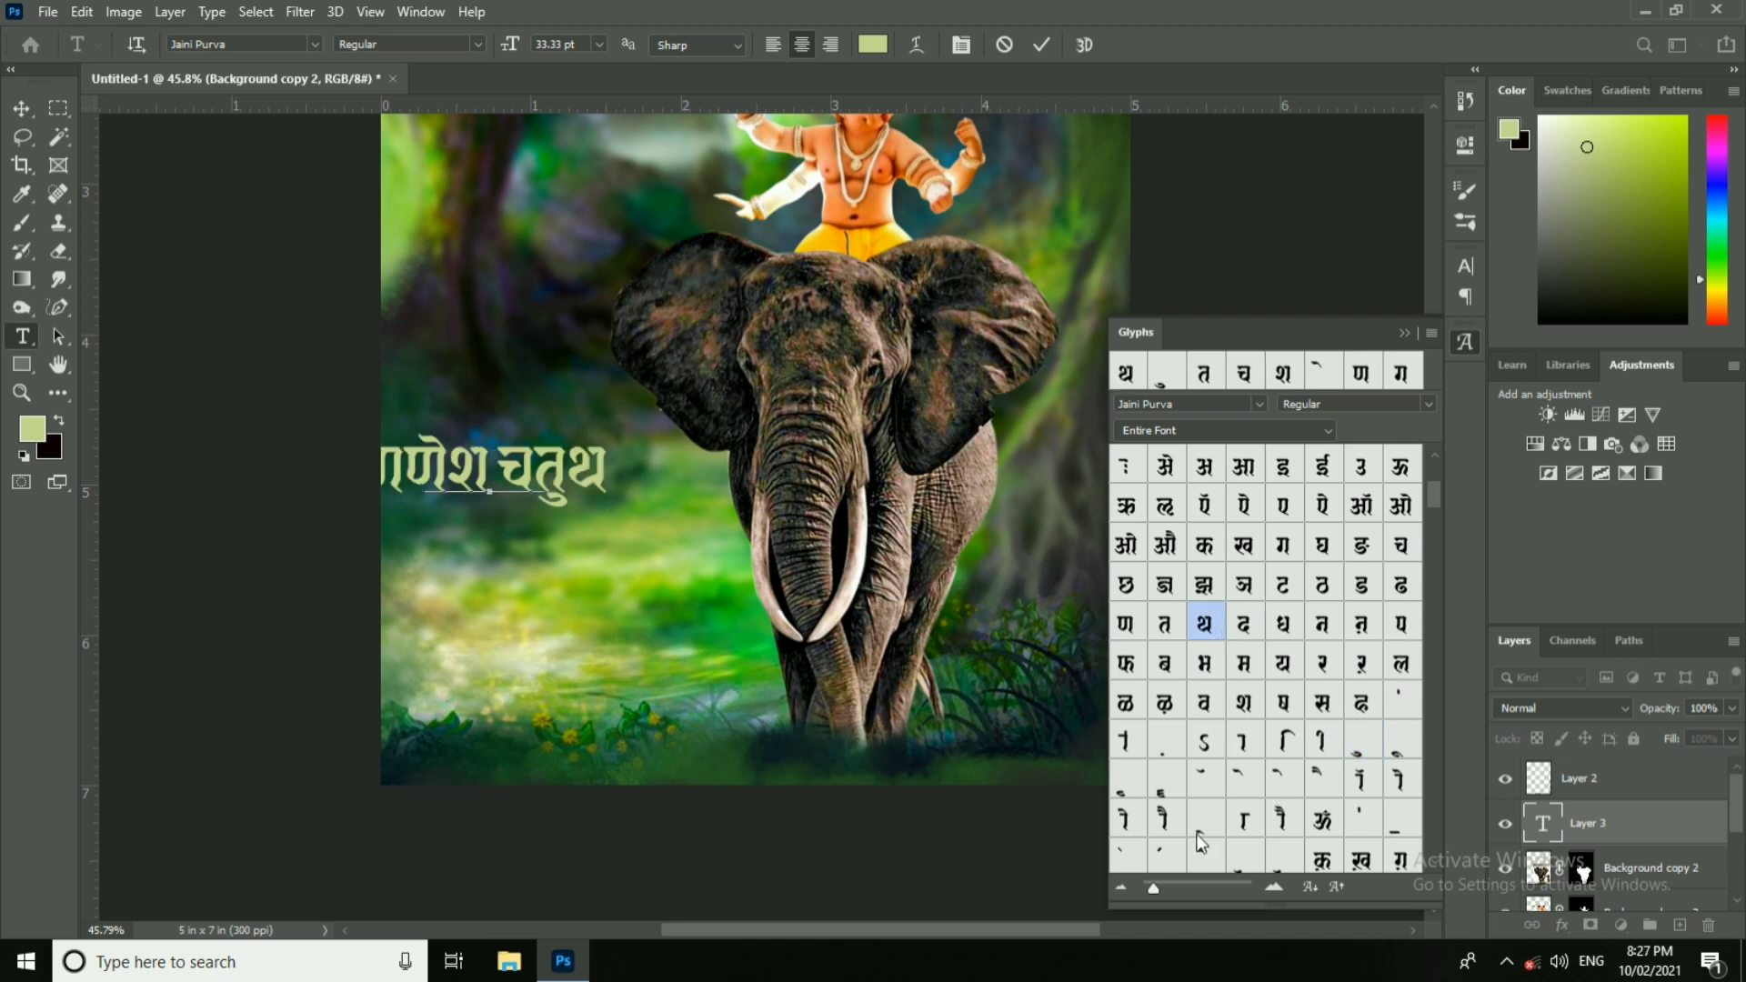
pyautogui.doubleClick(1321, 741)
pyautogui.scroll(3, 1333, 723)
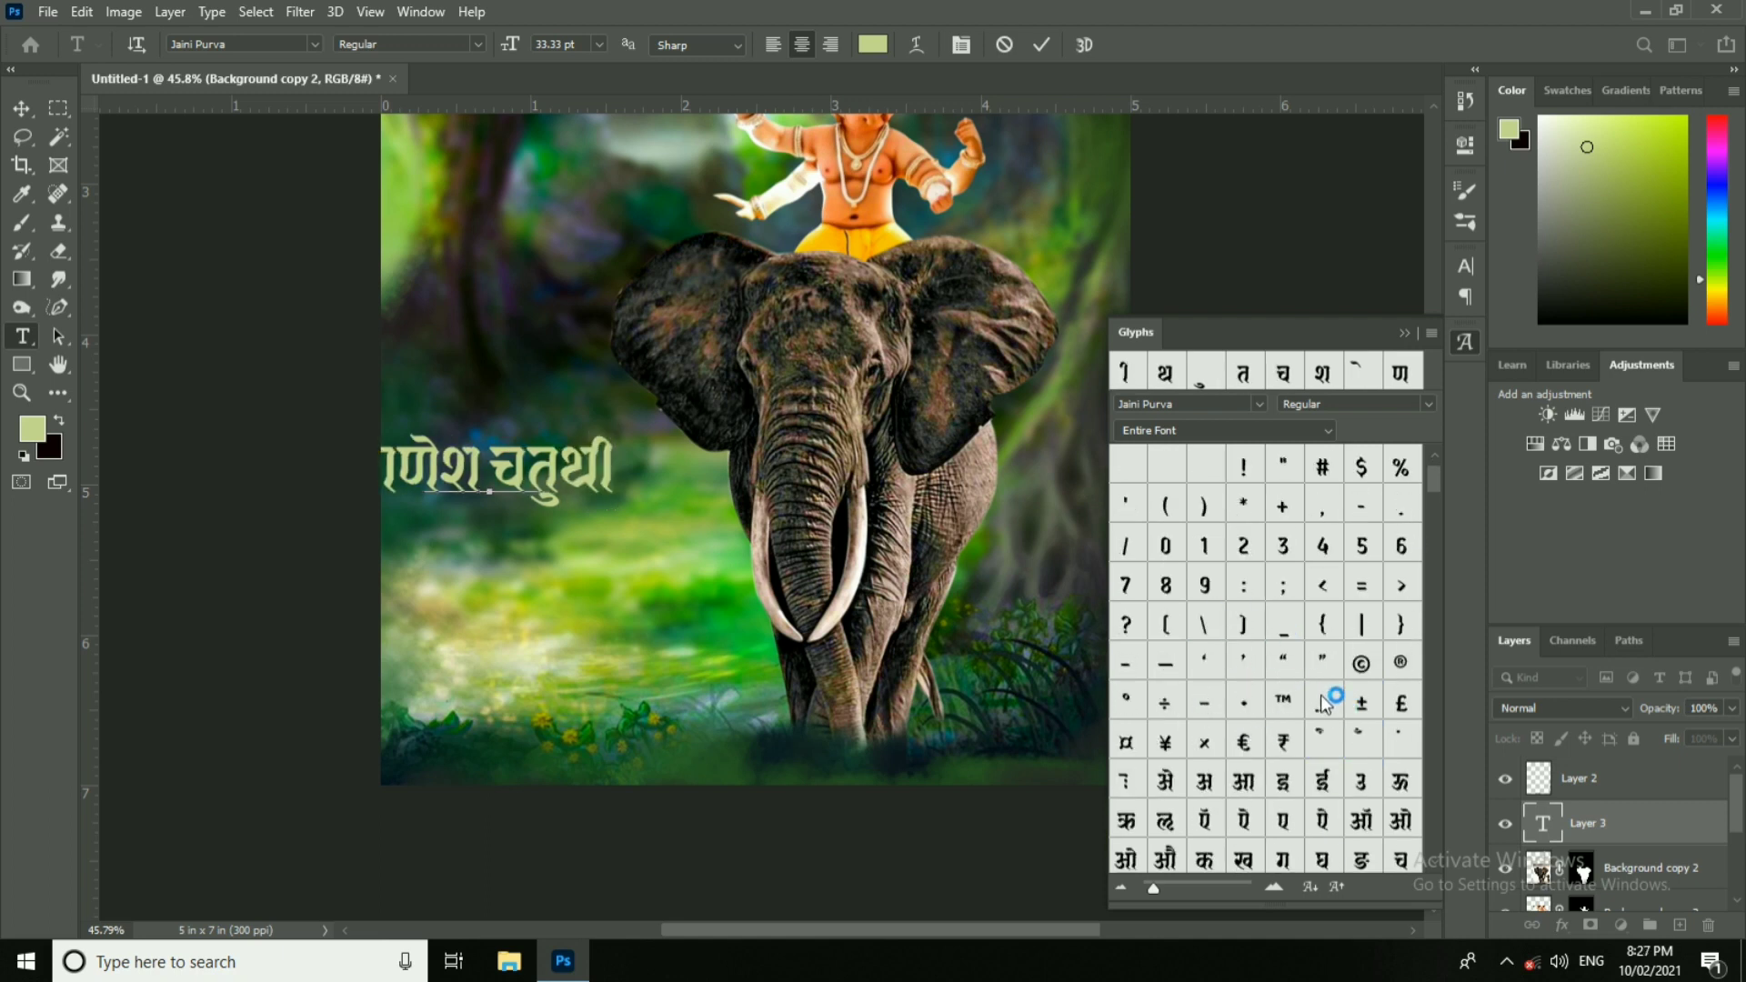
pyautogui.click(1224, 430)
pyautogui.click(1183, 823)
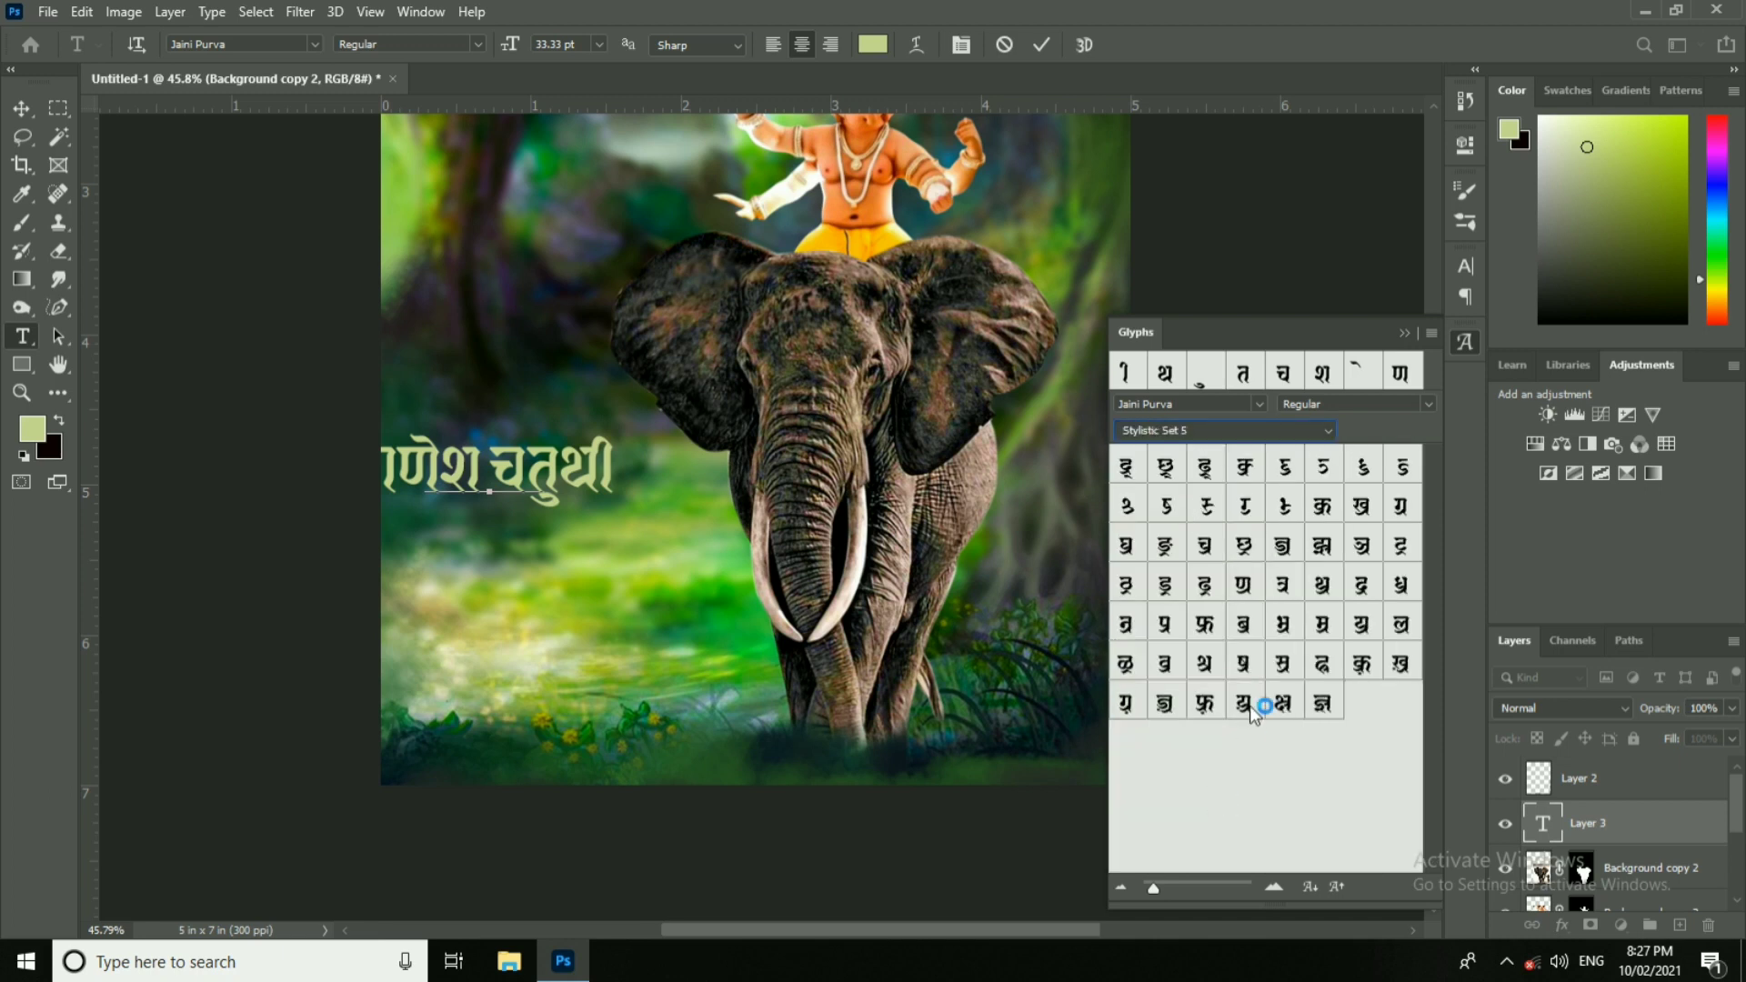
pyautogui.scroll(5, 1255, 716)
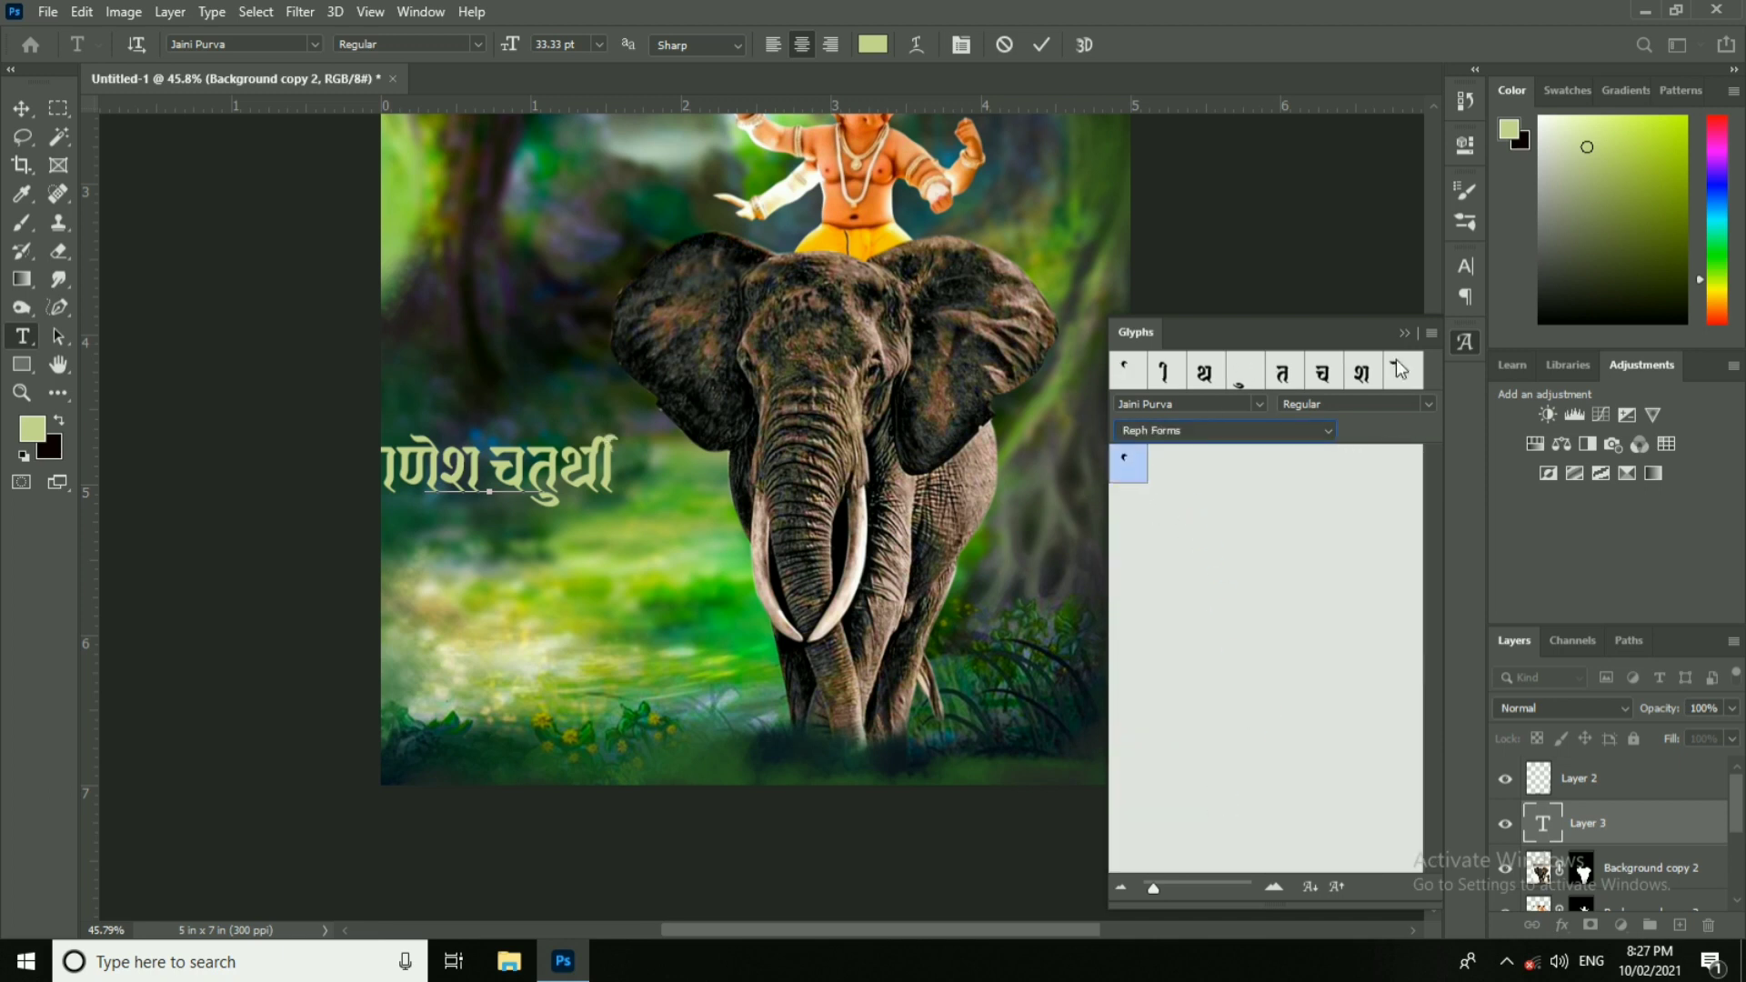
# Step: Cut the word चतुर्थी out of the text line and commit the text as गणेश alone
pyautogui.click(1406, 334)
pyautogui.doubleClick(609, 491)
pyautogui.rightClick(543, 485)
pyautogui.click(597, 496)
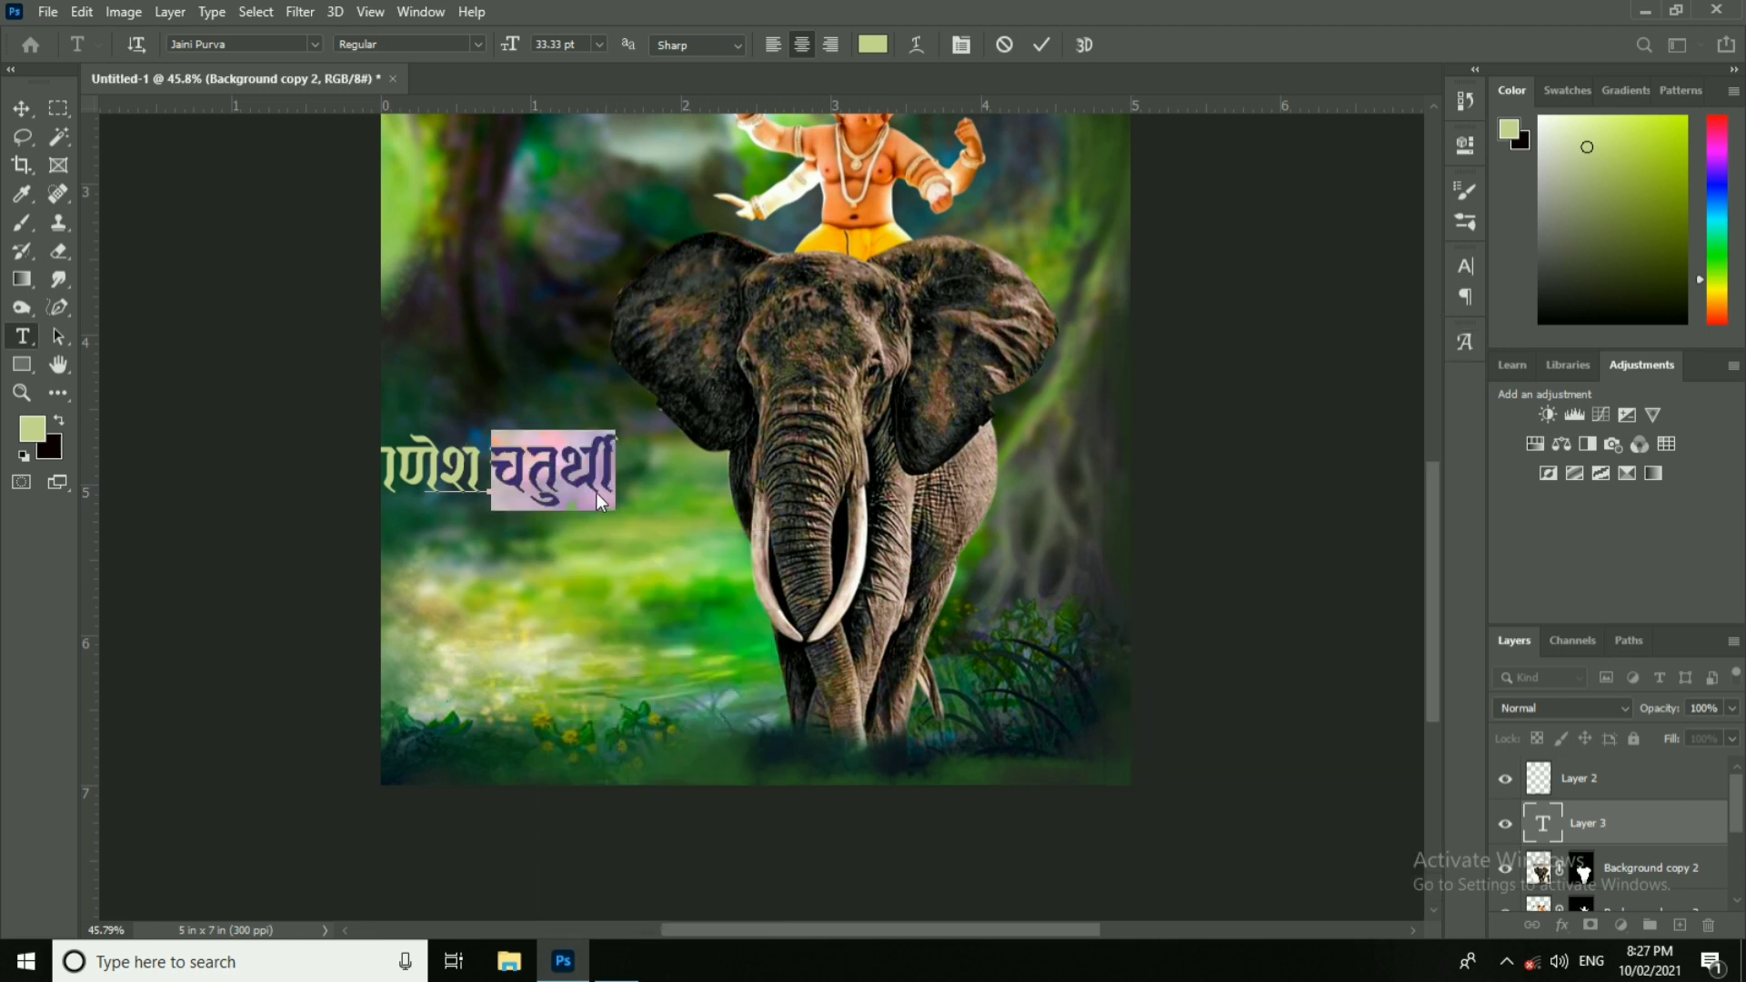
pyautogui.press('BackSpace')
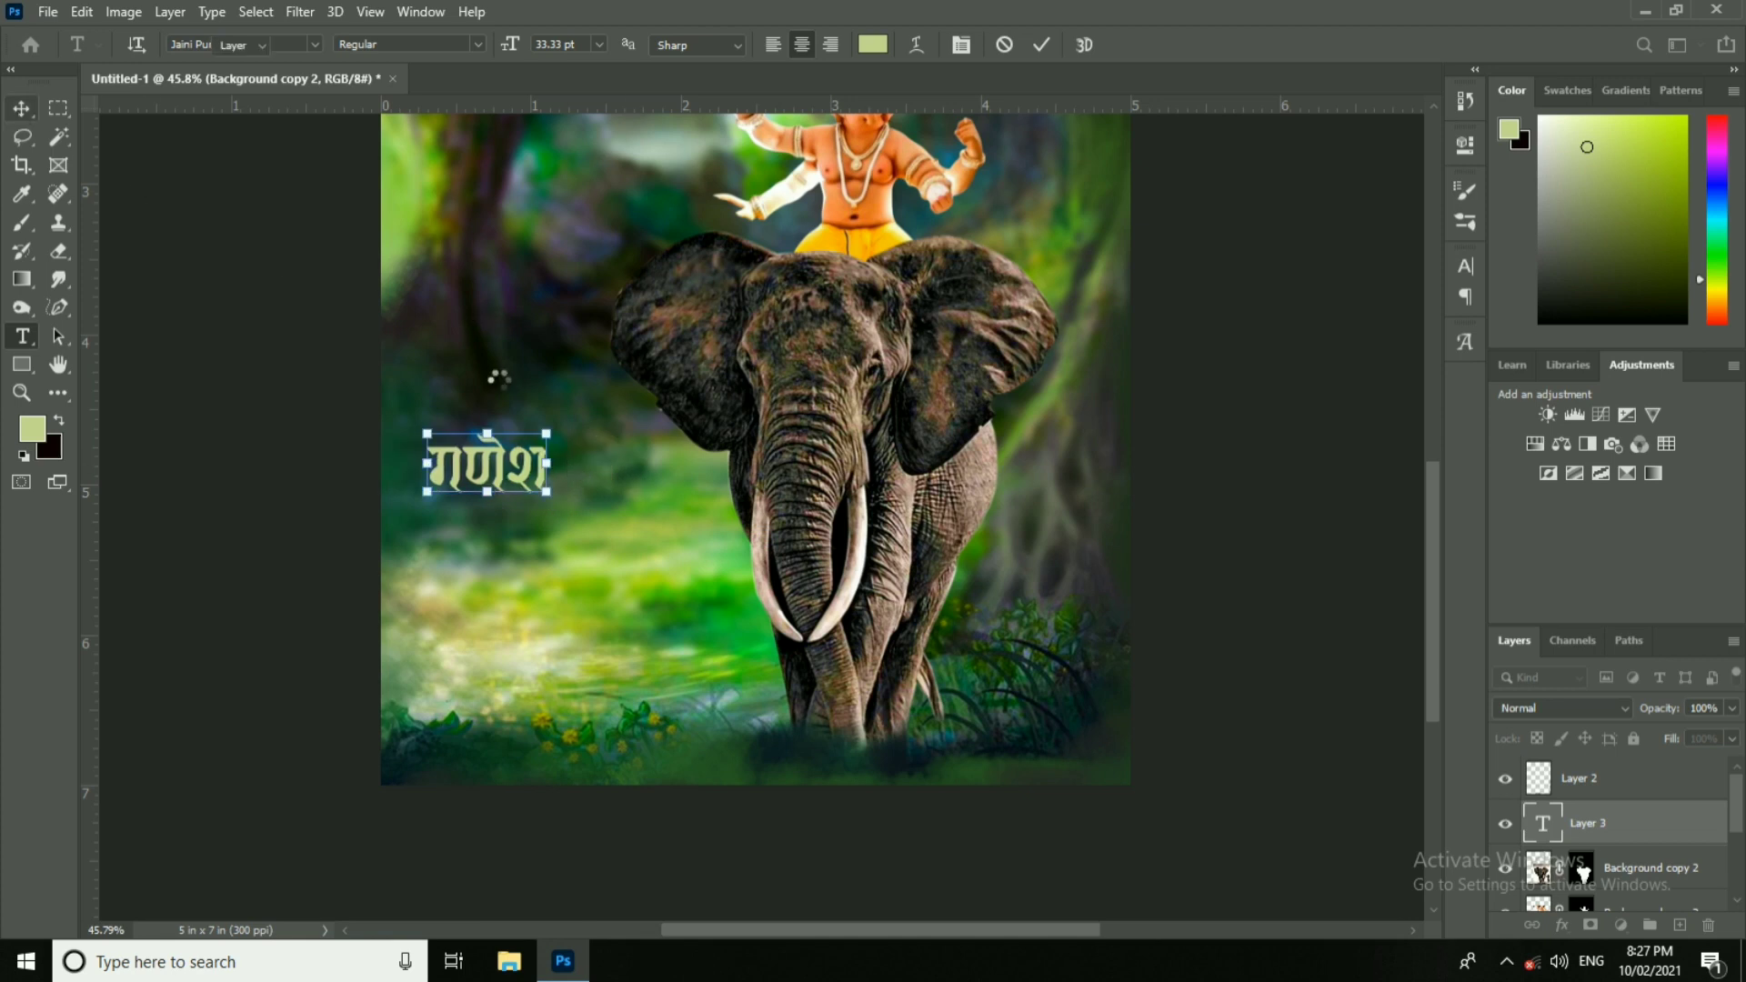
pyautogui.click(499, 331)
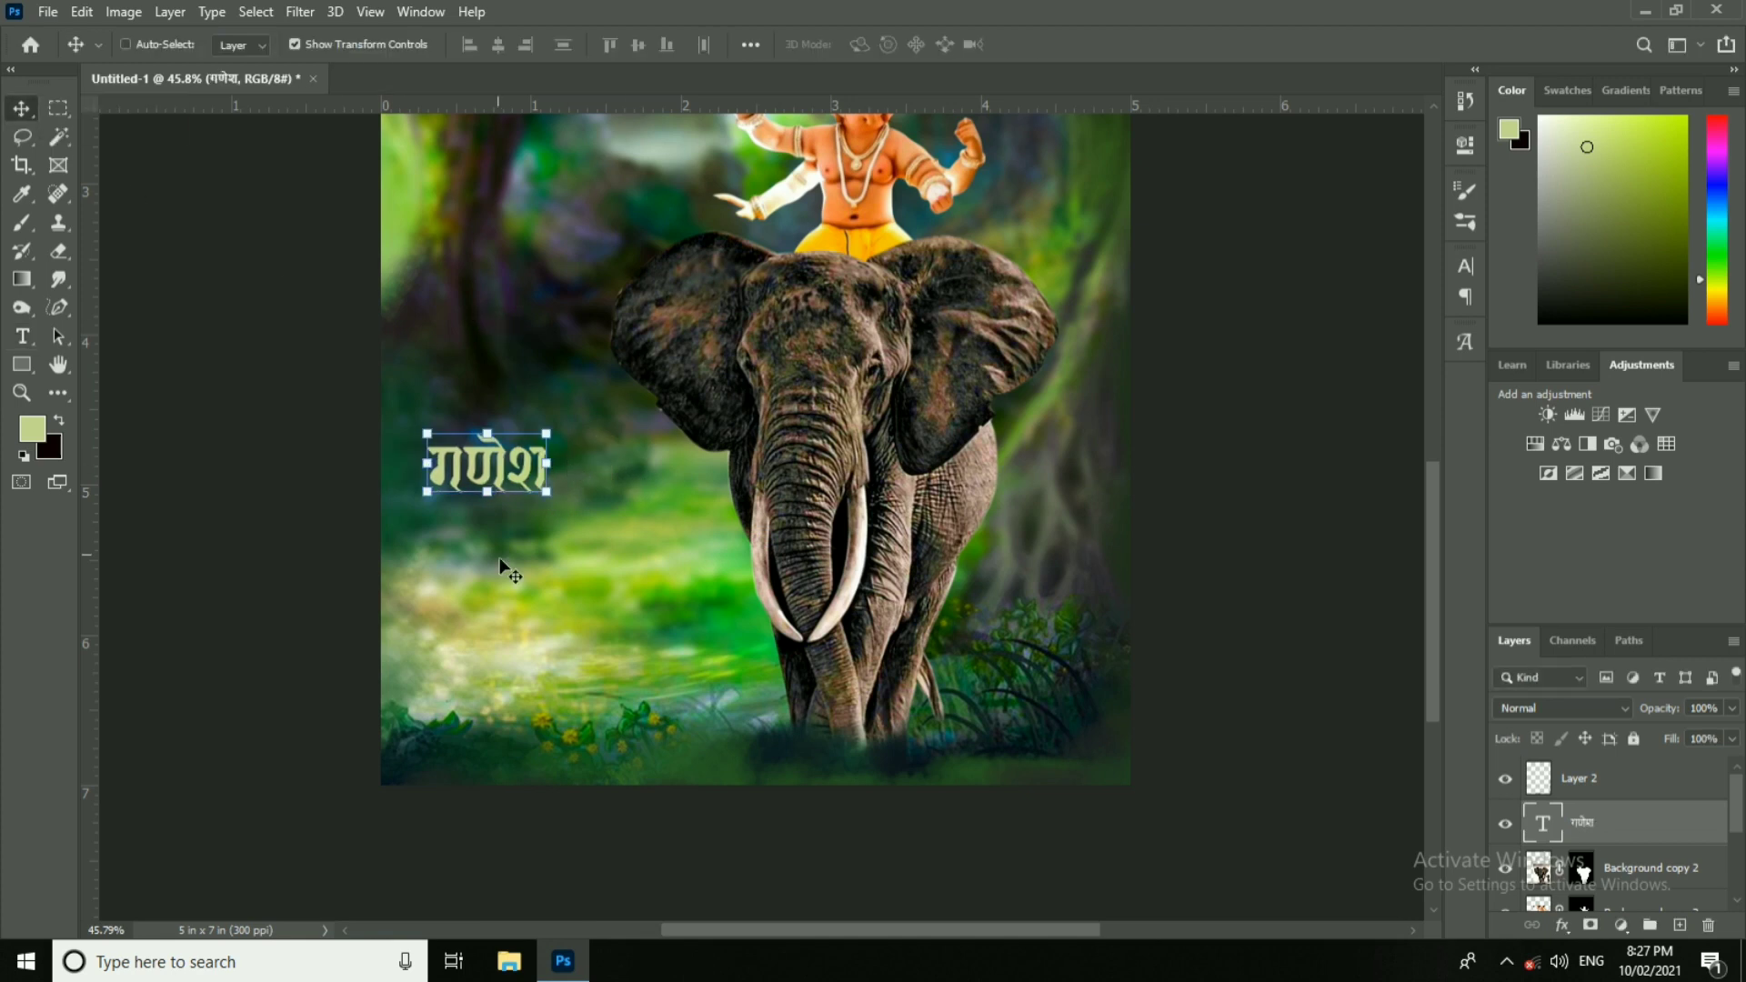
# Step: Duplicate the गणेश text directly below the original and replace the copy's wording with चतुर्थी
pyautogui.scroll(2, 460, 503)
pyautogui.scroll(3, 500, 486)
pyautogui.moveTo(559, 436); pyautogui.dragTo(560, 532)
pyautogui.doubleClick(561, 531)
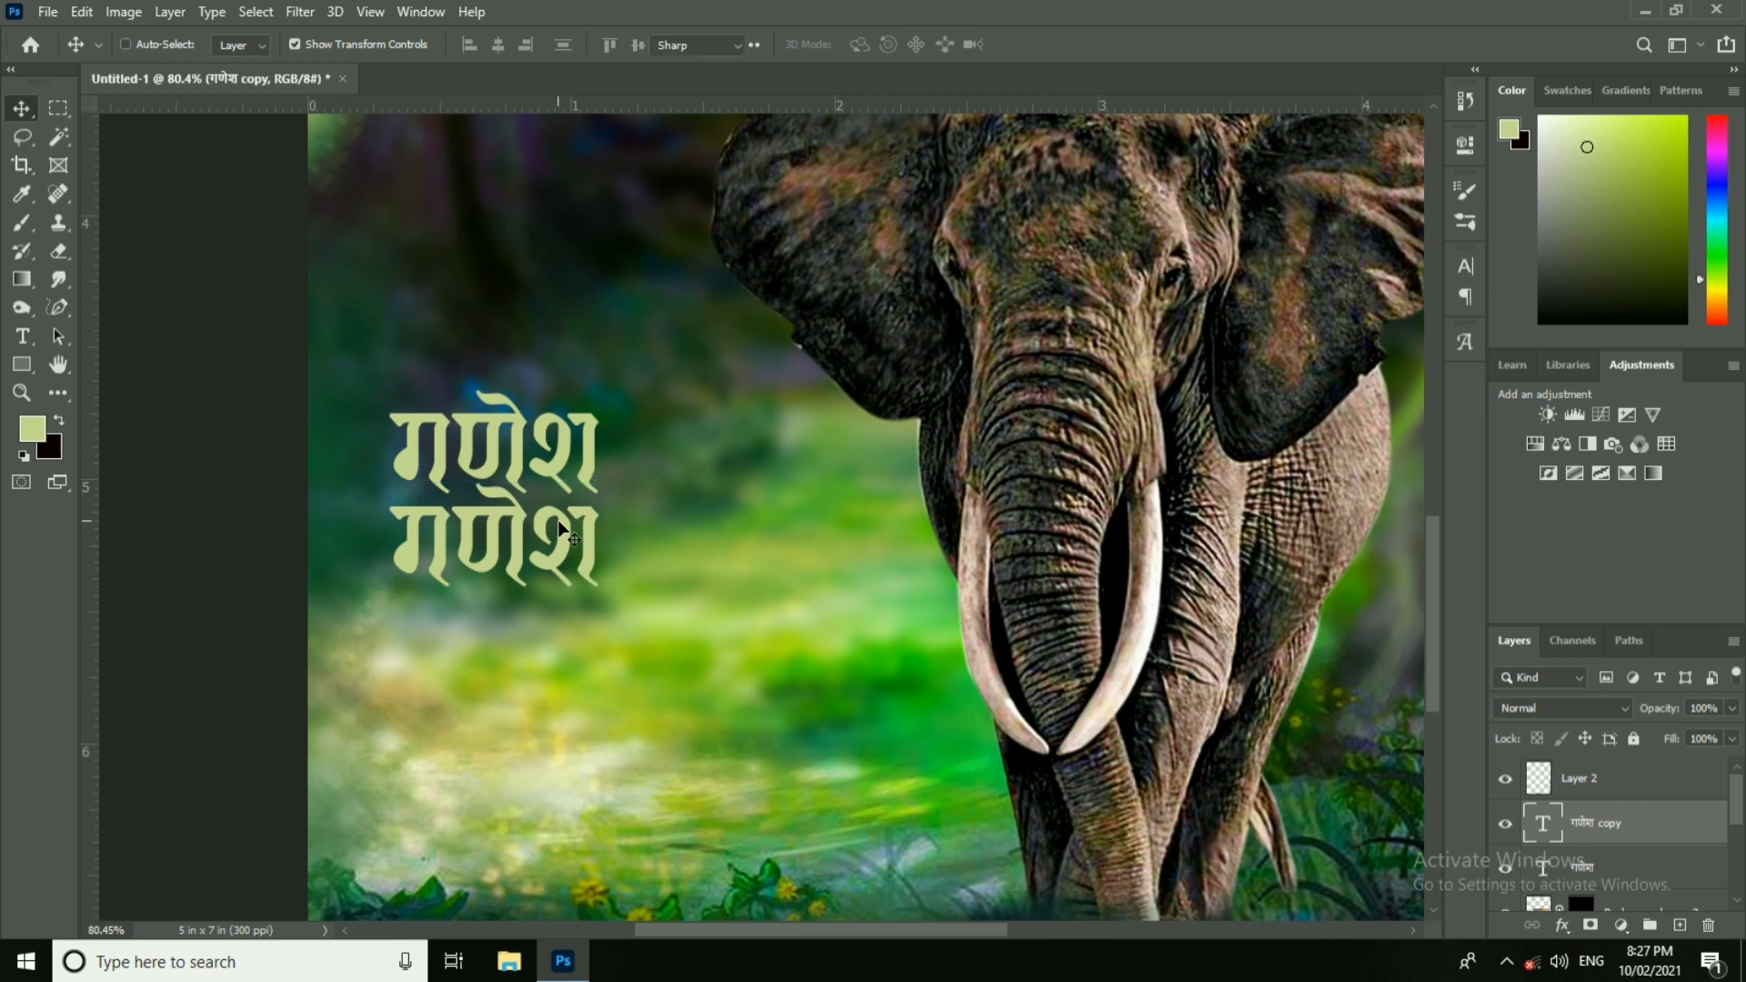
pyautogui.hotkey('ctrl', 'v')
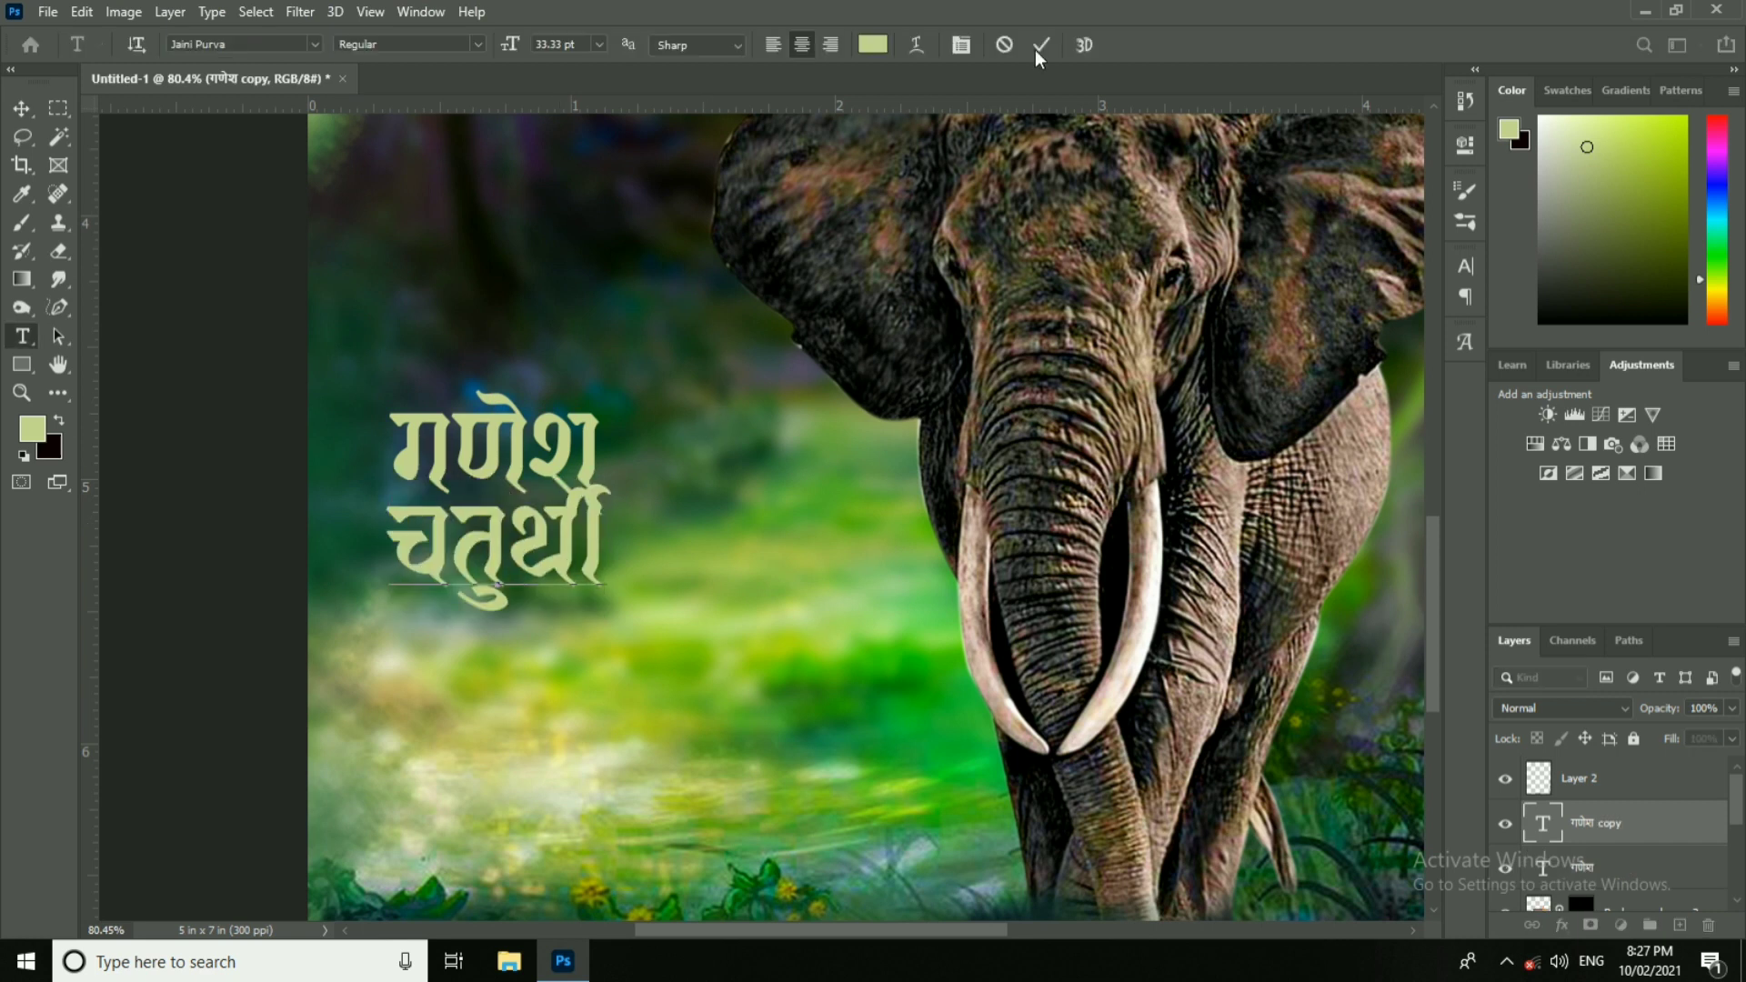
# Step: Move the चतुर्थी text about 0.23 in to the right so it is staggered under गणेश
pyautogui.click(20, 109)
pyautogui.moveTo(566, 539); pyautogui.dragTo(621, 533)
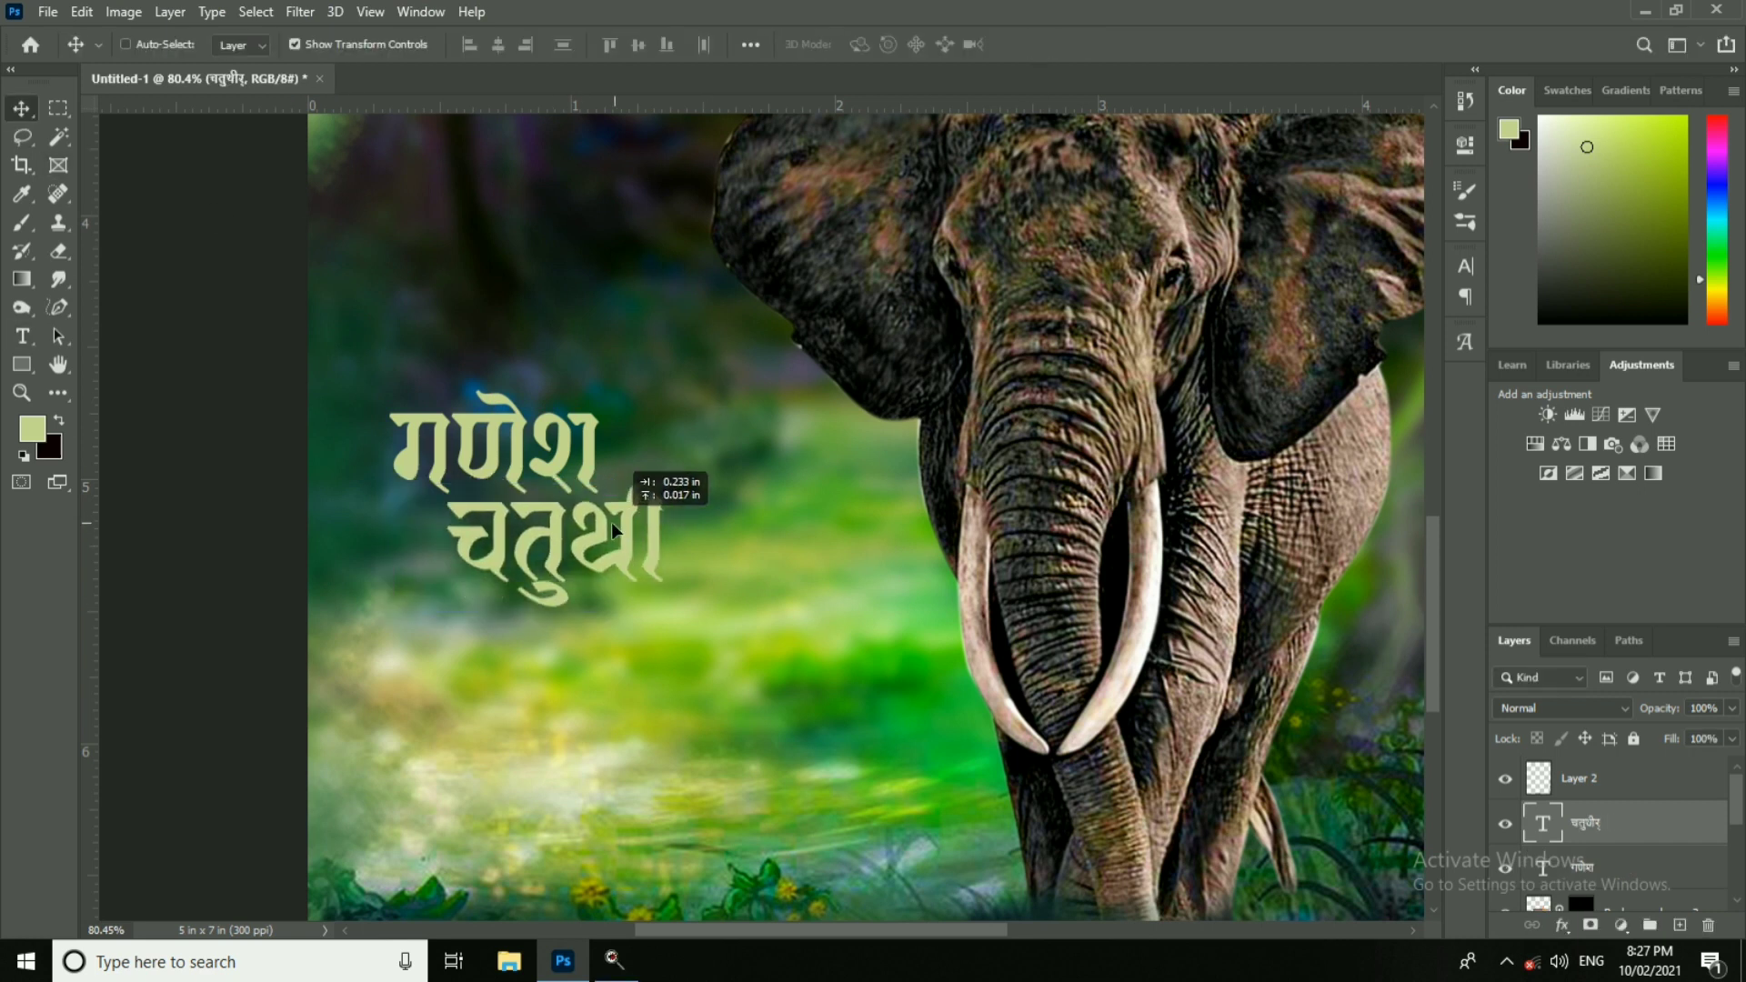
pyautogui.scroll(1, 547, 480)
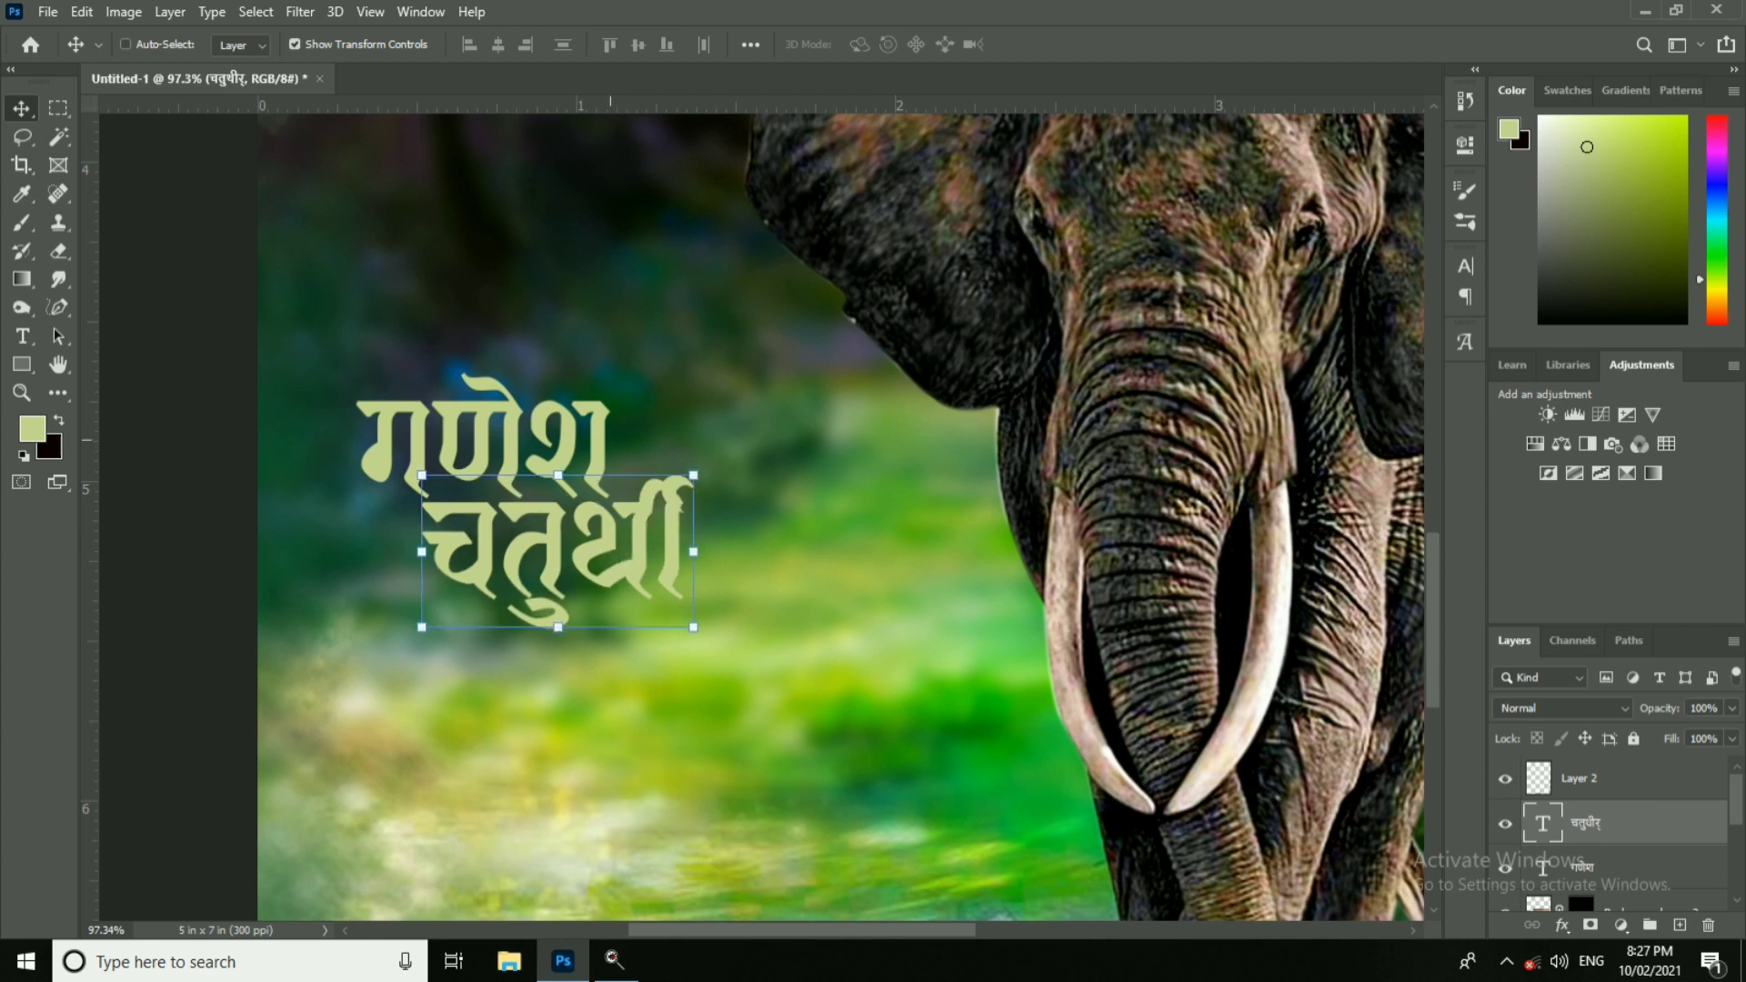
# Step: Select both title text layers, enlarge them together to about 1.7 in wide, and place them on the meadow beside the elephant
pyautogui.keyDown('ctrl'); pyautogui.keyDown('shift'); pyautogui.click(605, 428); pyautogui.keyUp('shift'); pyautogui.keyUp('ctrl')
pyautogui.scroll(-5, 614, 487)
pyautogui.moveTo(611, 477); pyautogui.dragTo(648, 546)
pyautogui.moveTo(687, 494); pyautogui.dragTo(719, 475)
pyautogui.moveTo(684, 540); pyautogui.dragTo(687, 510)
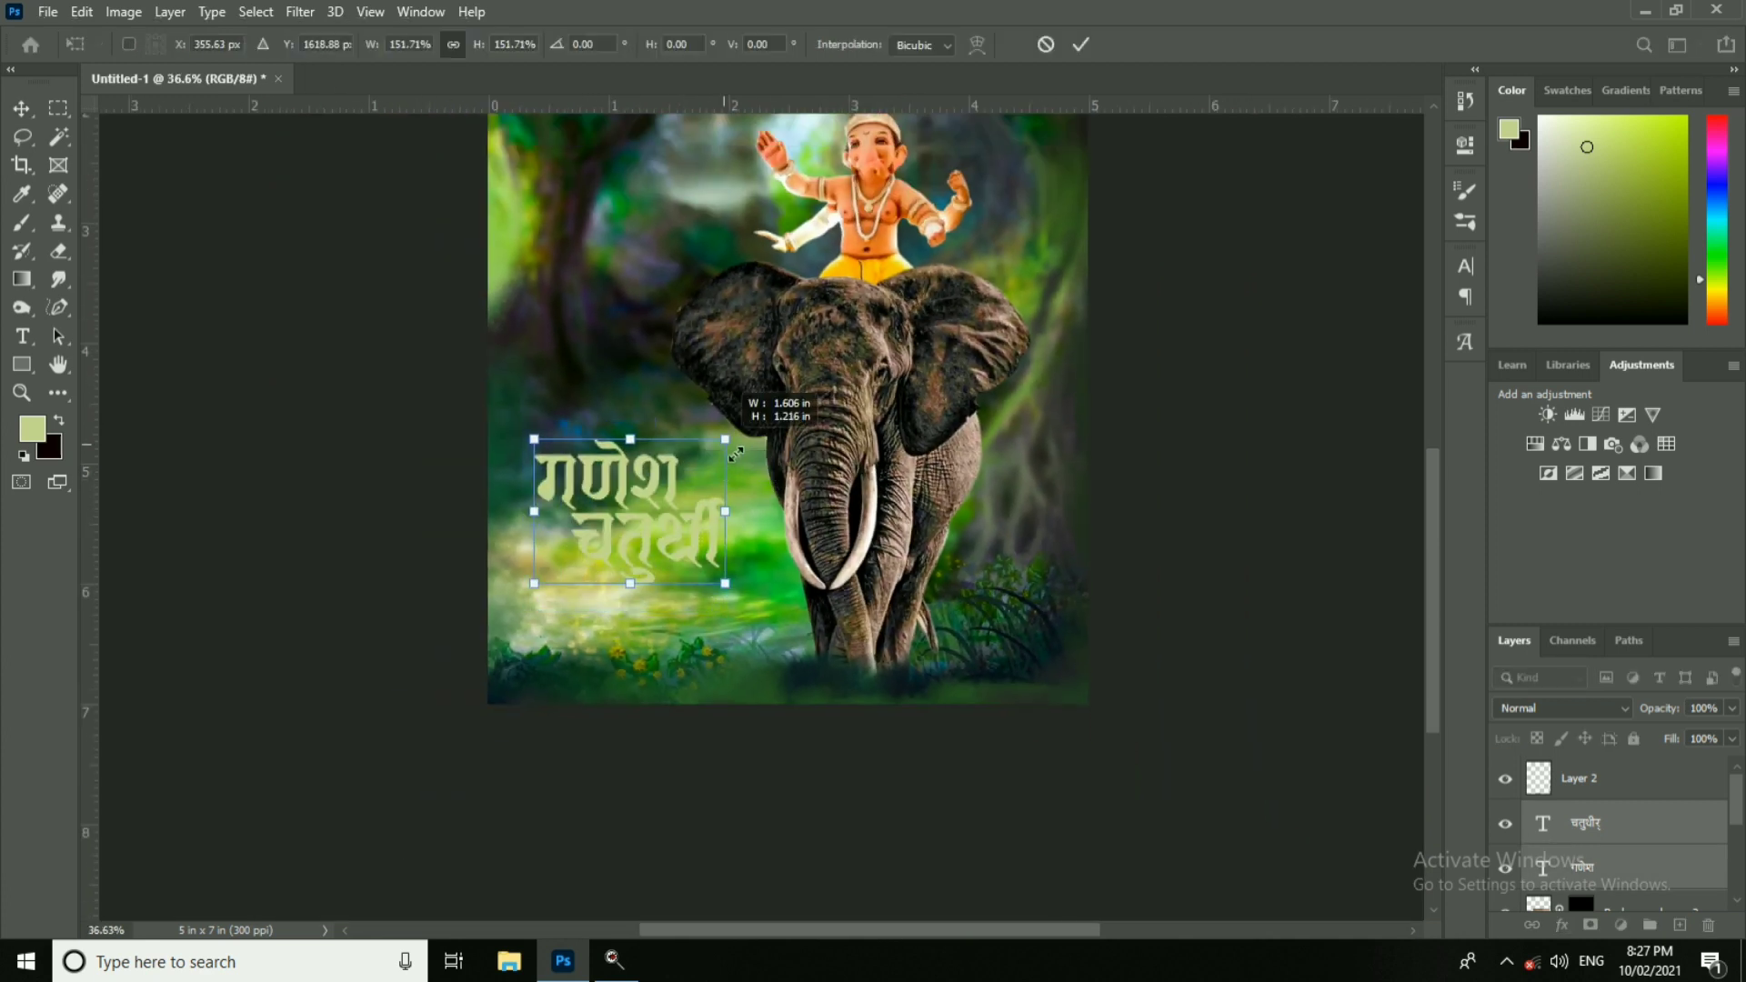
pyautogui.moveTo(736, 454); pyautogui.dragTo(742, 451)
pyautogui.click(1081, 45)
pyautogui.scroll(-3, 1644, 816)
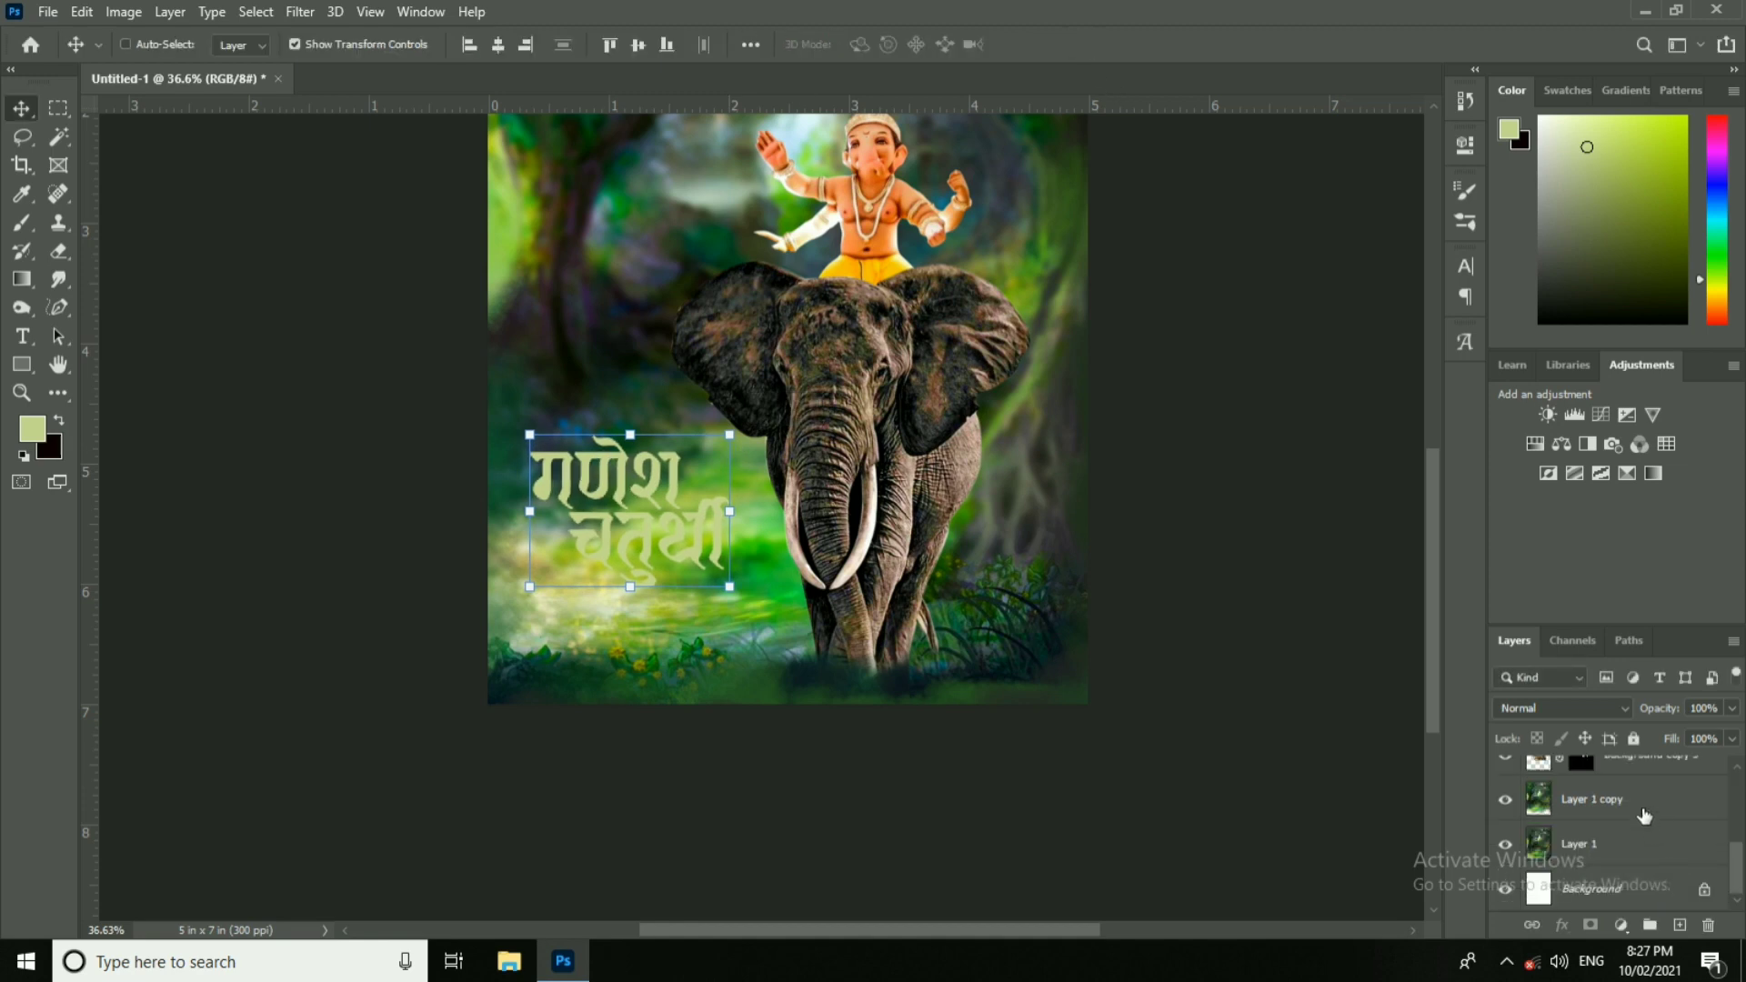
# Step: Choose the Ppbymef6 brush at 500 px and add a new empty layer directly above Layer 1 copy
pyautogui.click(1644, 816)
pyautogui.scroll(2, 678, 480)
pyautogui.click(21, 223)
pyautogui.click(159, 45)
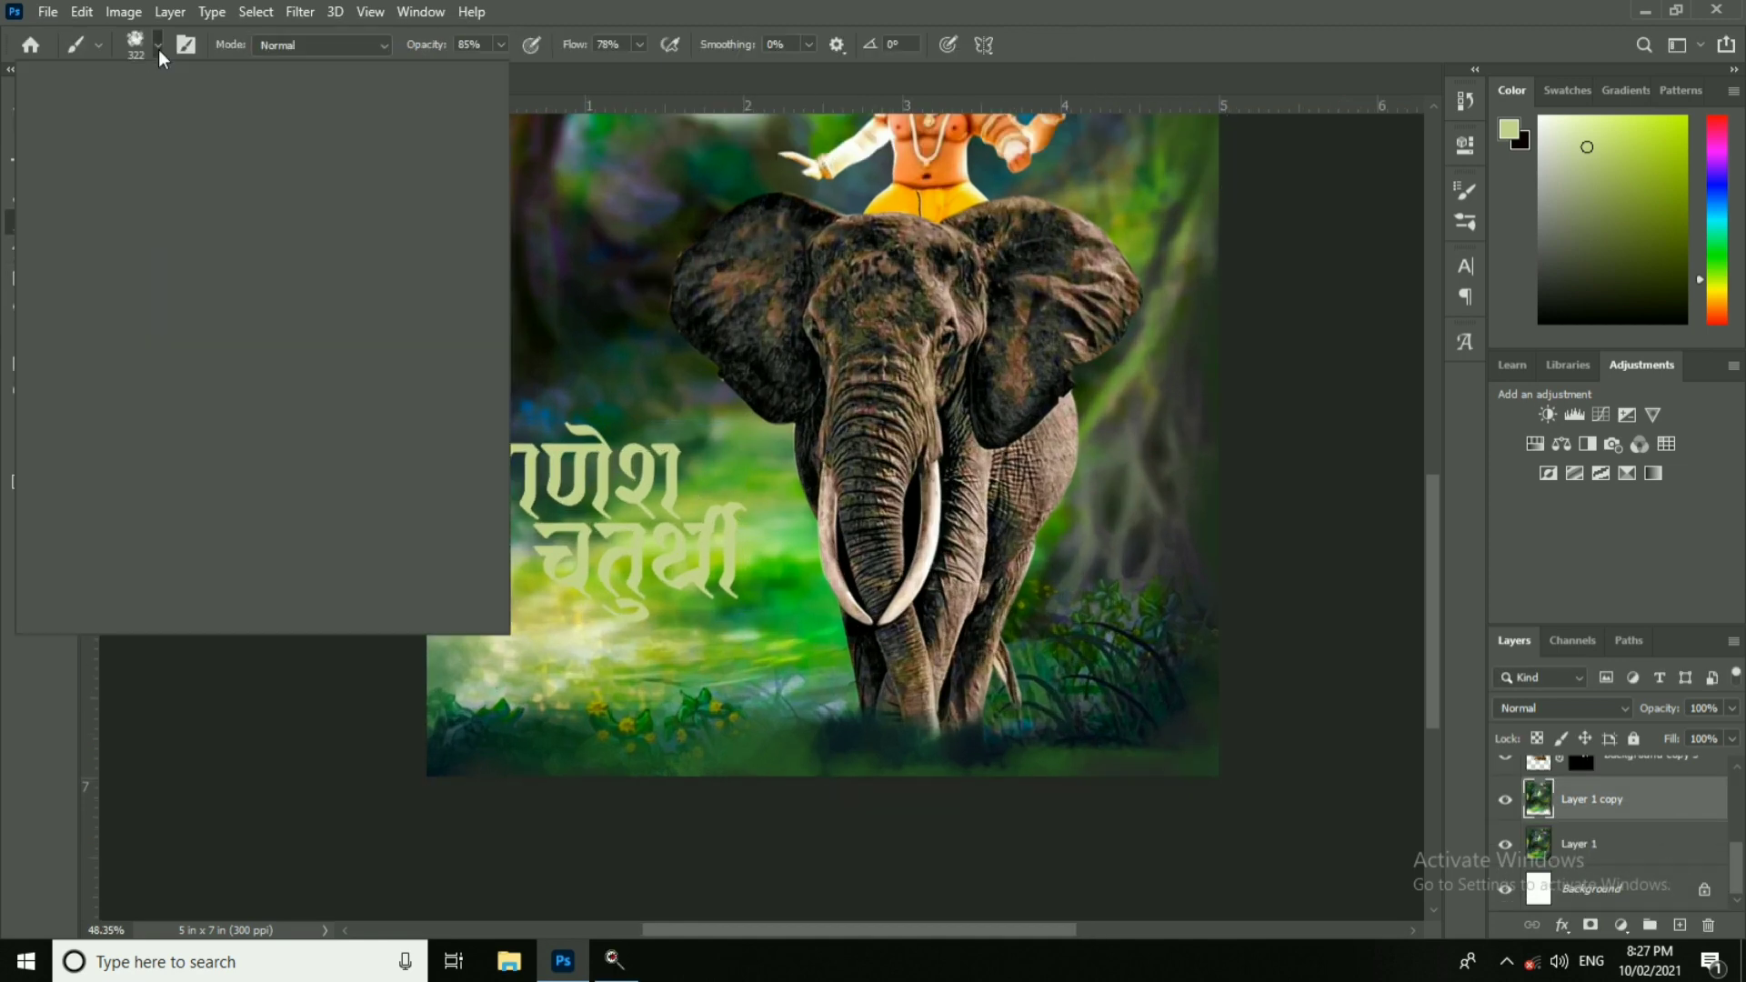
pyautogui.click(141, 505)
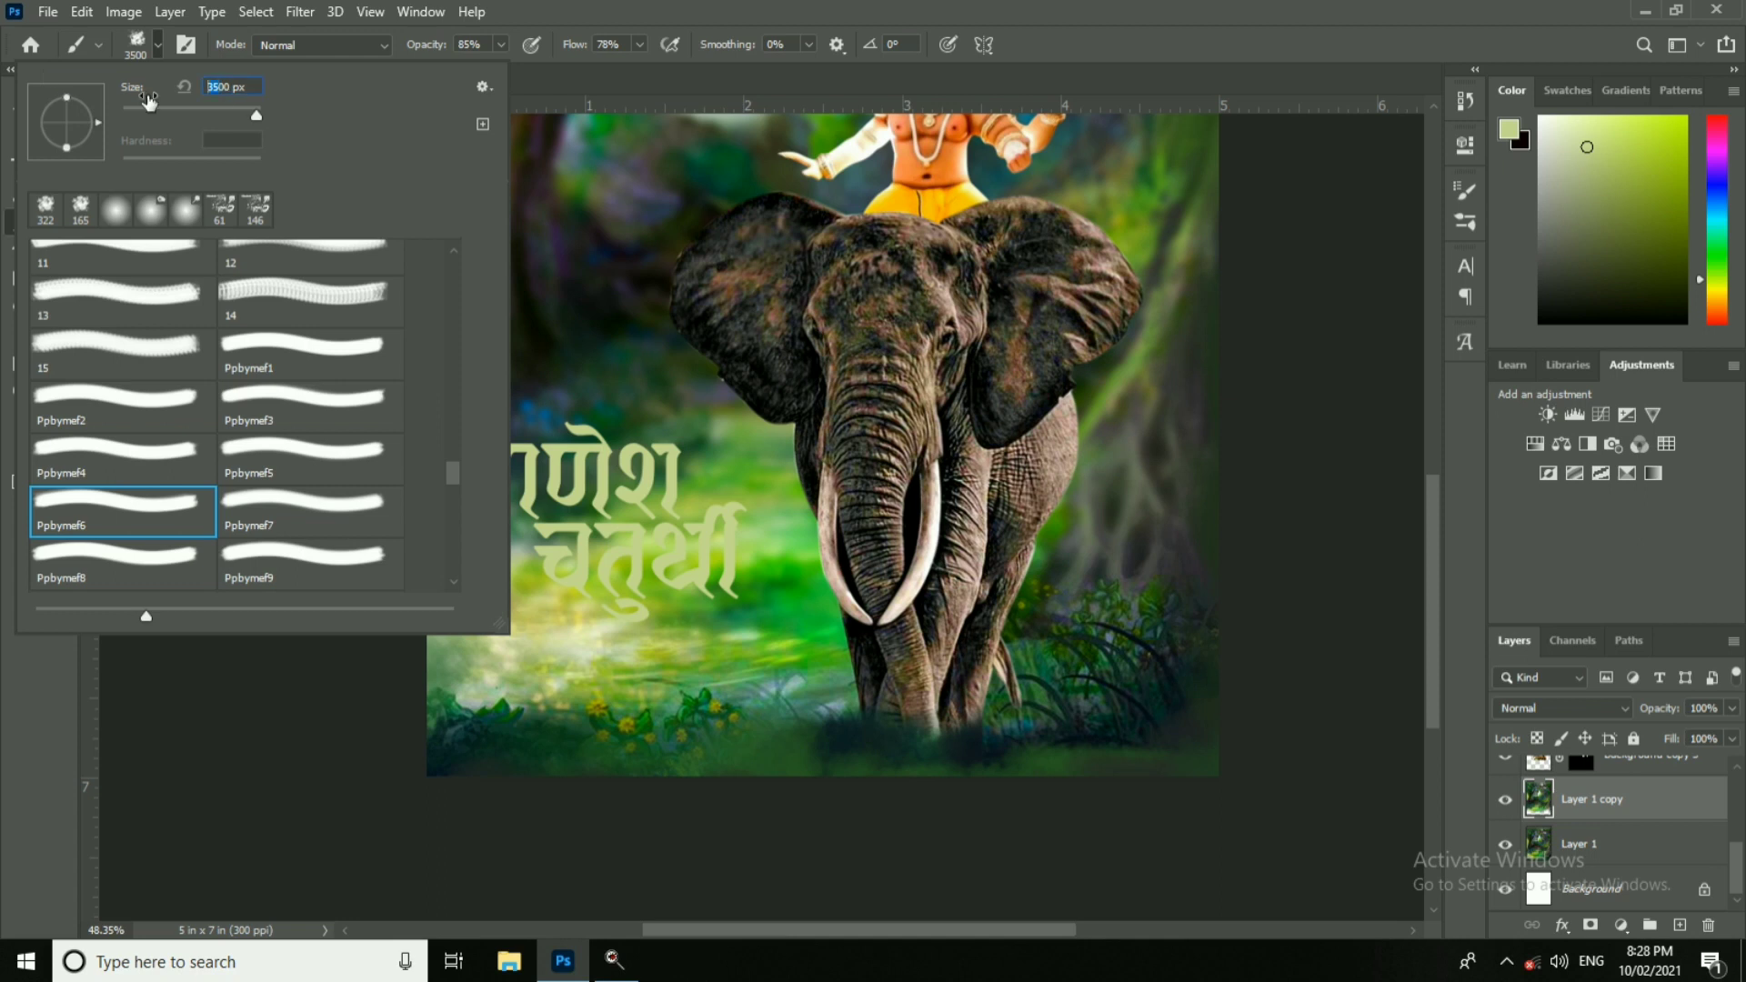
pyautogui.click(1680, 926)
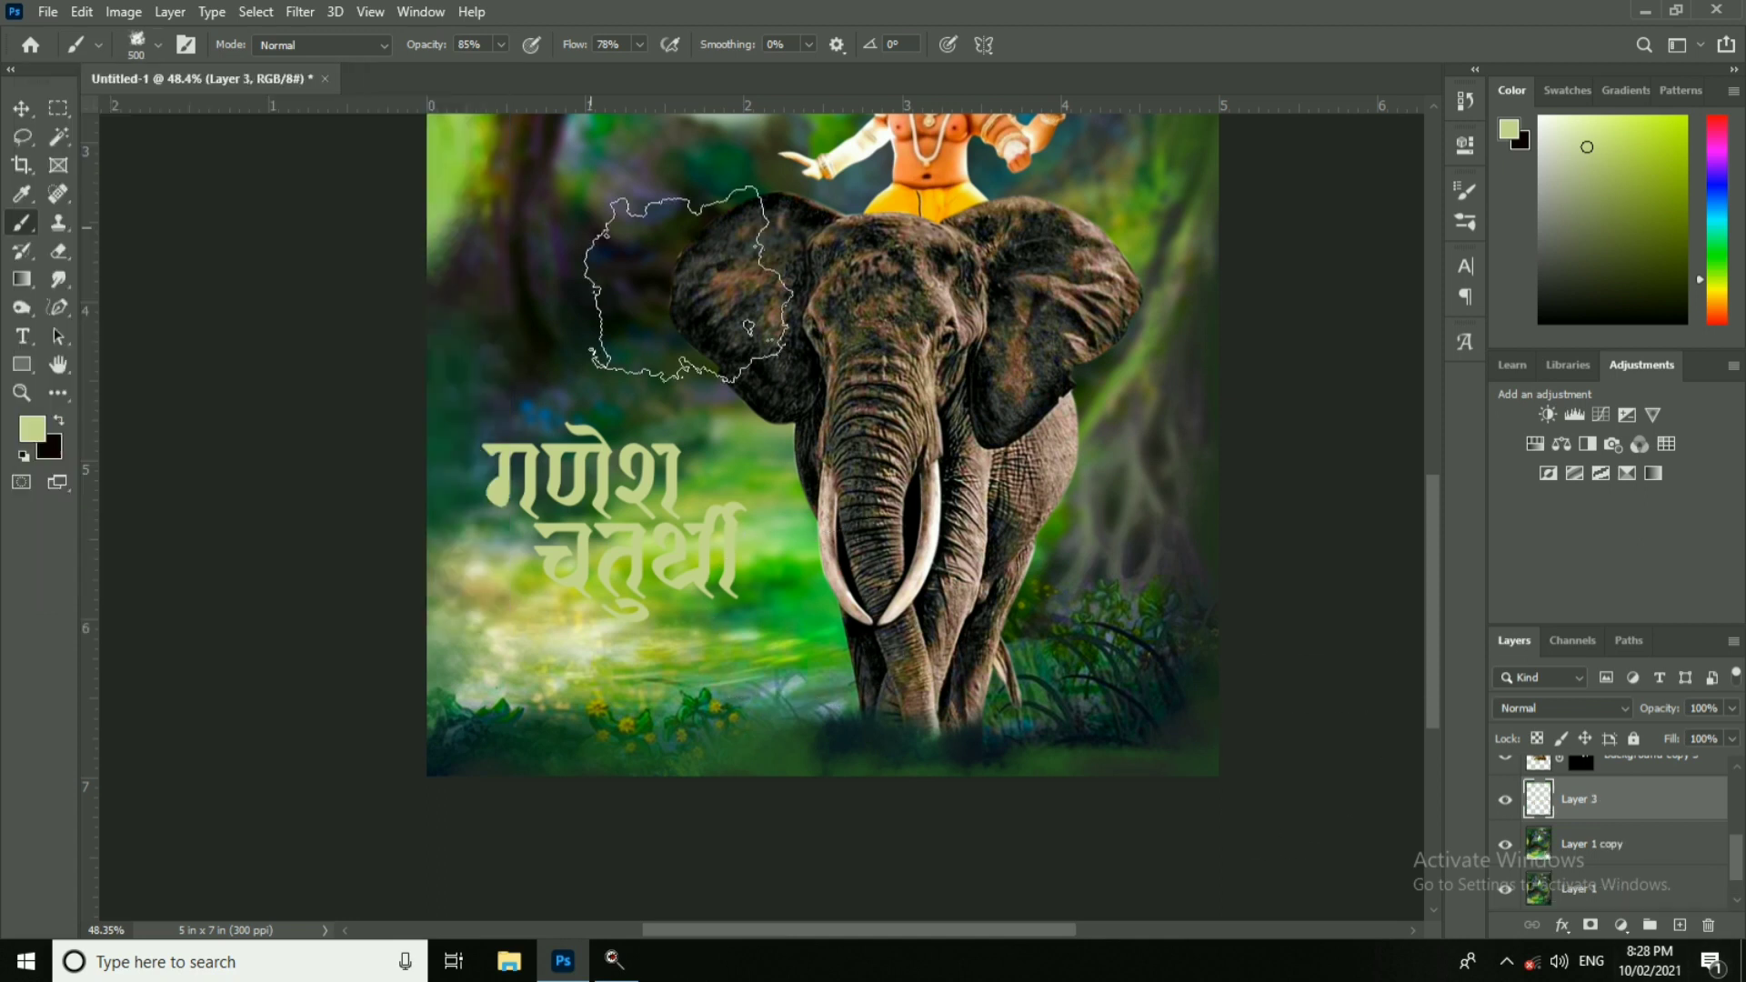
# Step: Set the brush flow and opacity to 100% and the foreground colour to a saturated mid green
pyautogui.click(640, 45)
pyautogui.moveTo(641, 69); pyautogui.dragTo(671, 78)
pyautogui.click(501, 46)
pyautogui.moveTo(505, 70); pyautogui.dragTo(528, 74)
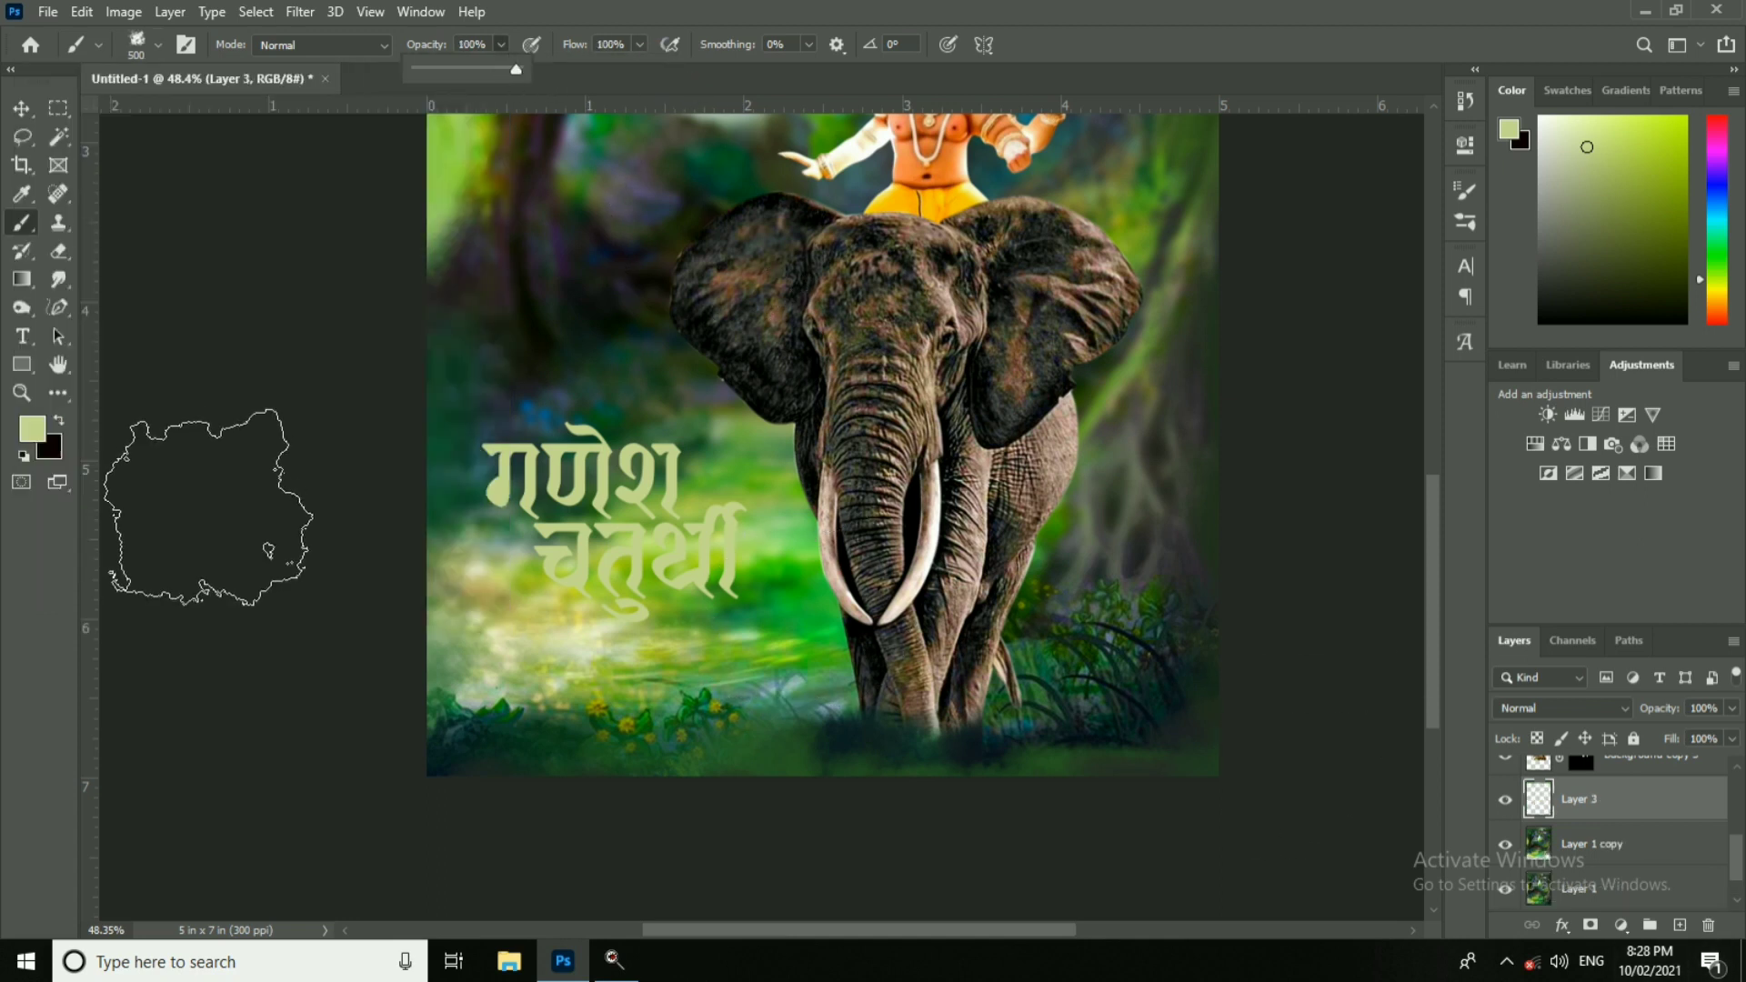
pyautogui.click(37, 429)
pyautogui.click(458, 192)
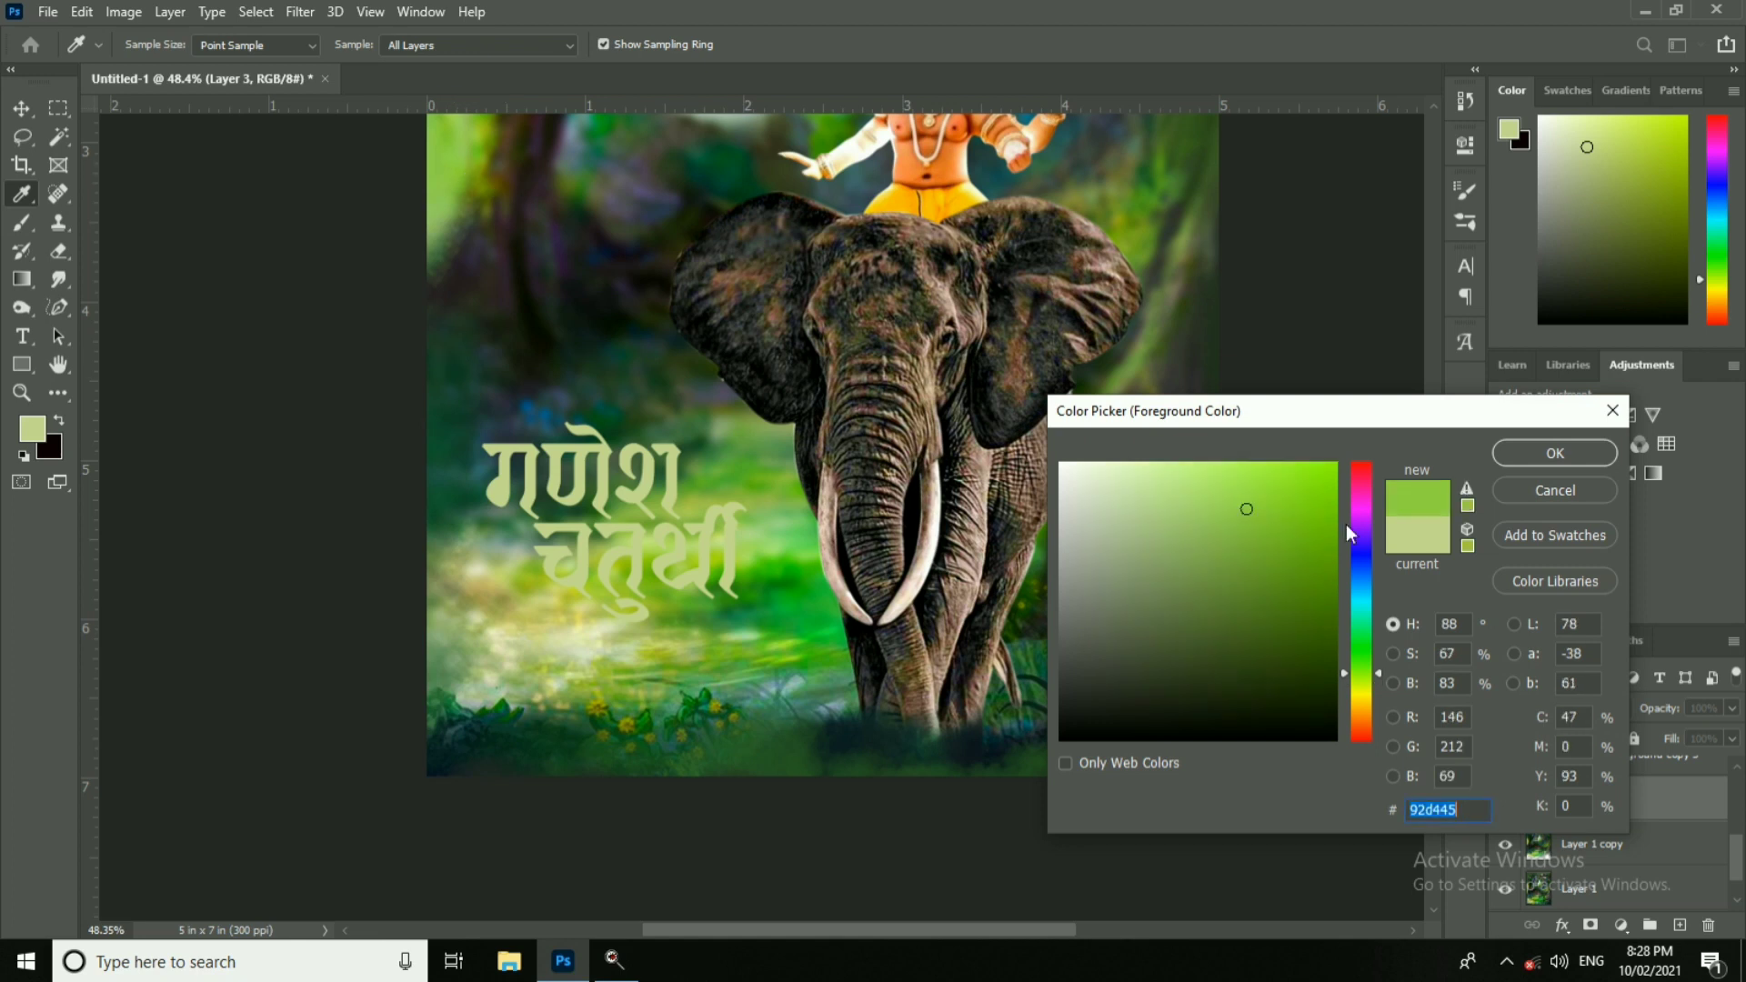
pyautogui.click(1298, 530)
pyautogui.click(1557, 454)
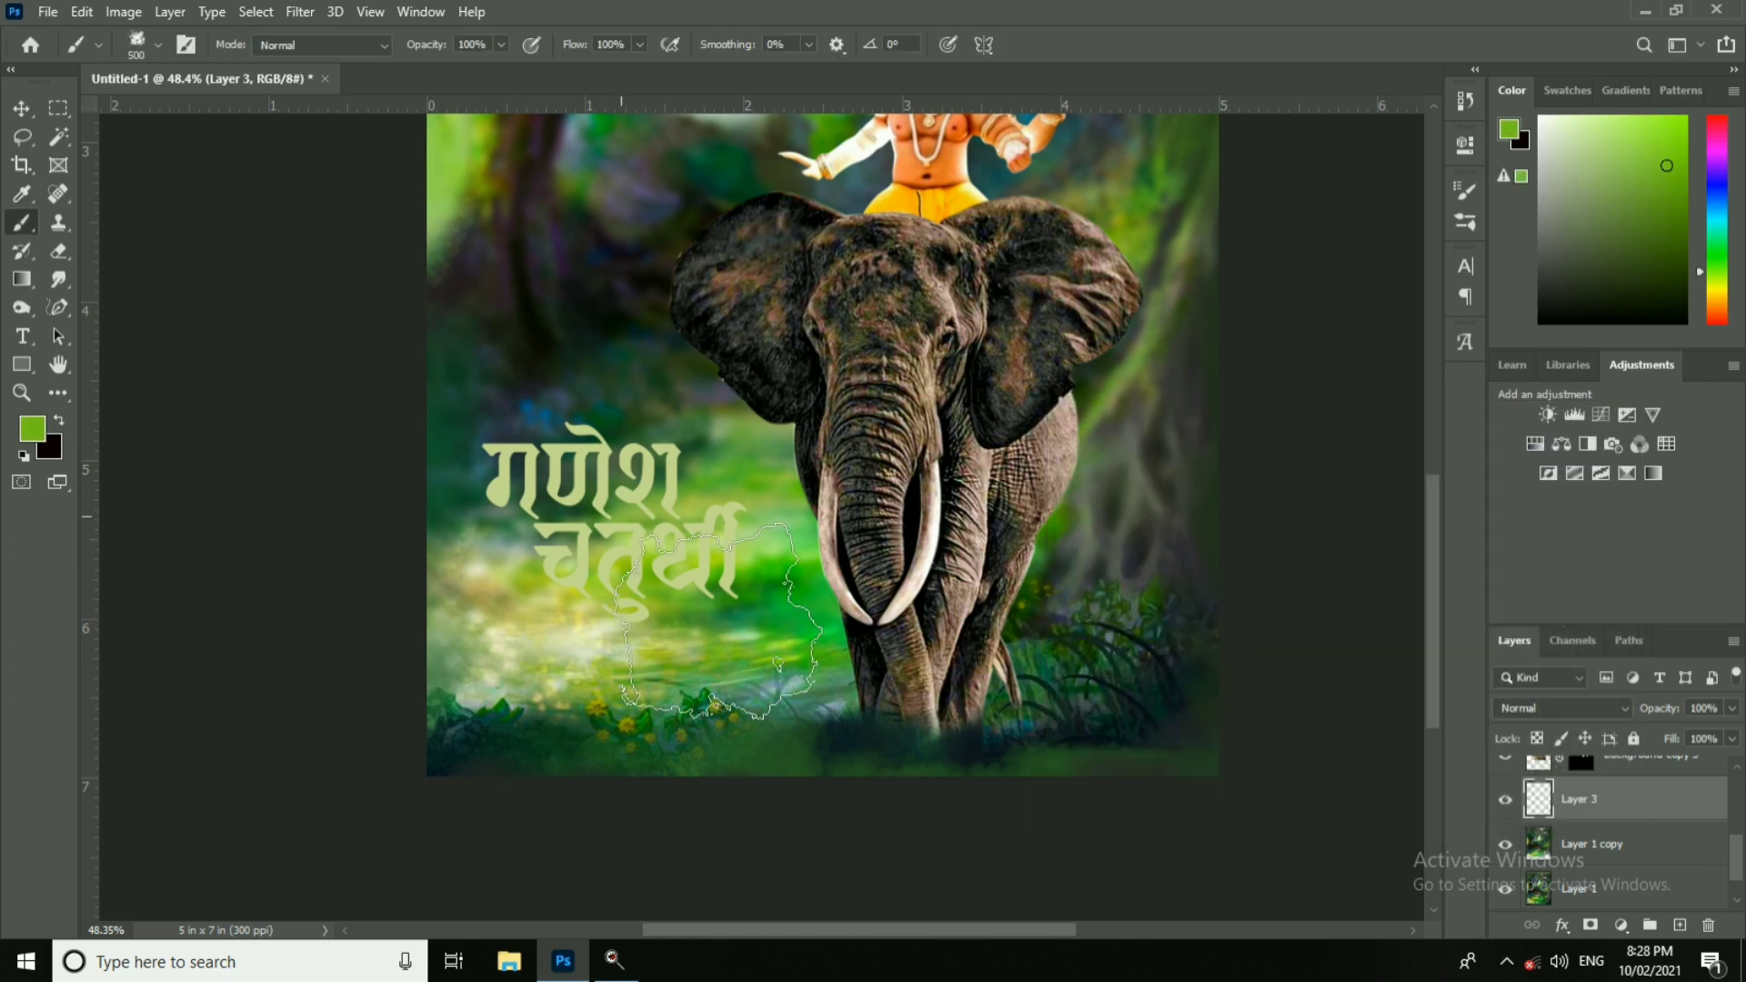
# Step: Stamp a green splash behind the title on the new layer and enlarge it to about 127%
pyautogui.click(22, 108)
pyautogui.moveTo(727, 375); pyautogui.dragTo(759, 339)
pyautogui.scroll(-3, 773, 366)
pyautogui.scroll(-2, 806, 400)
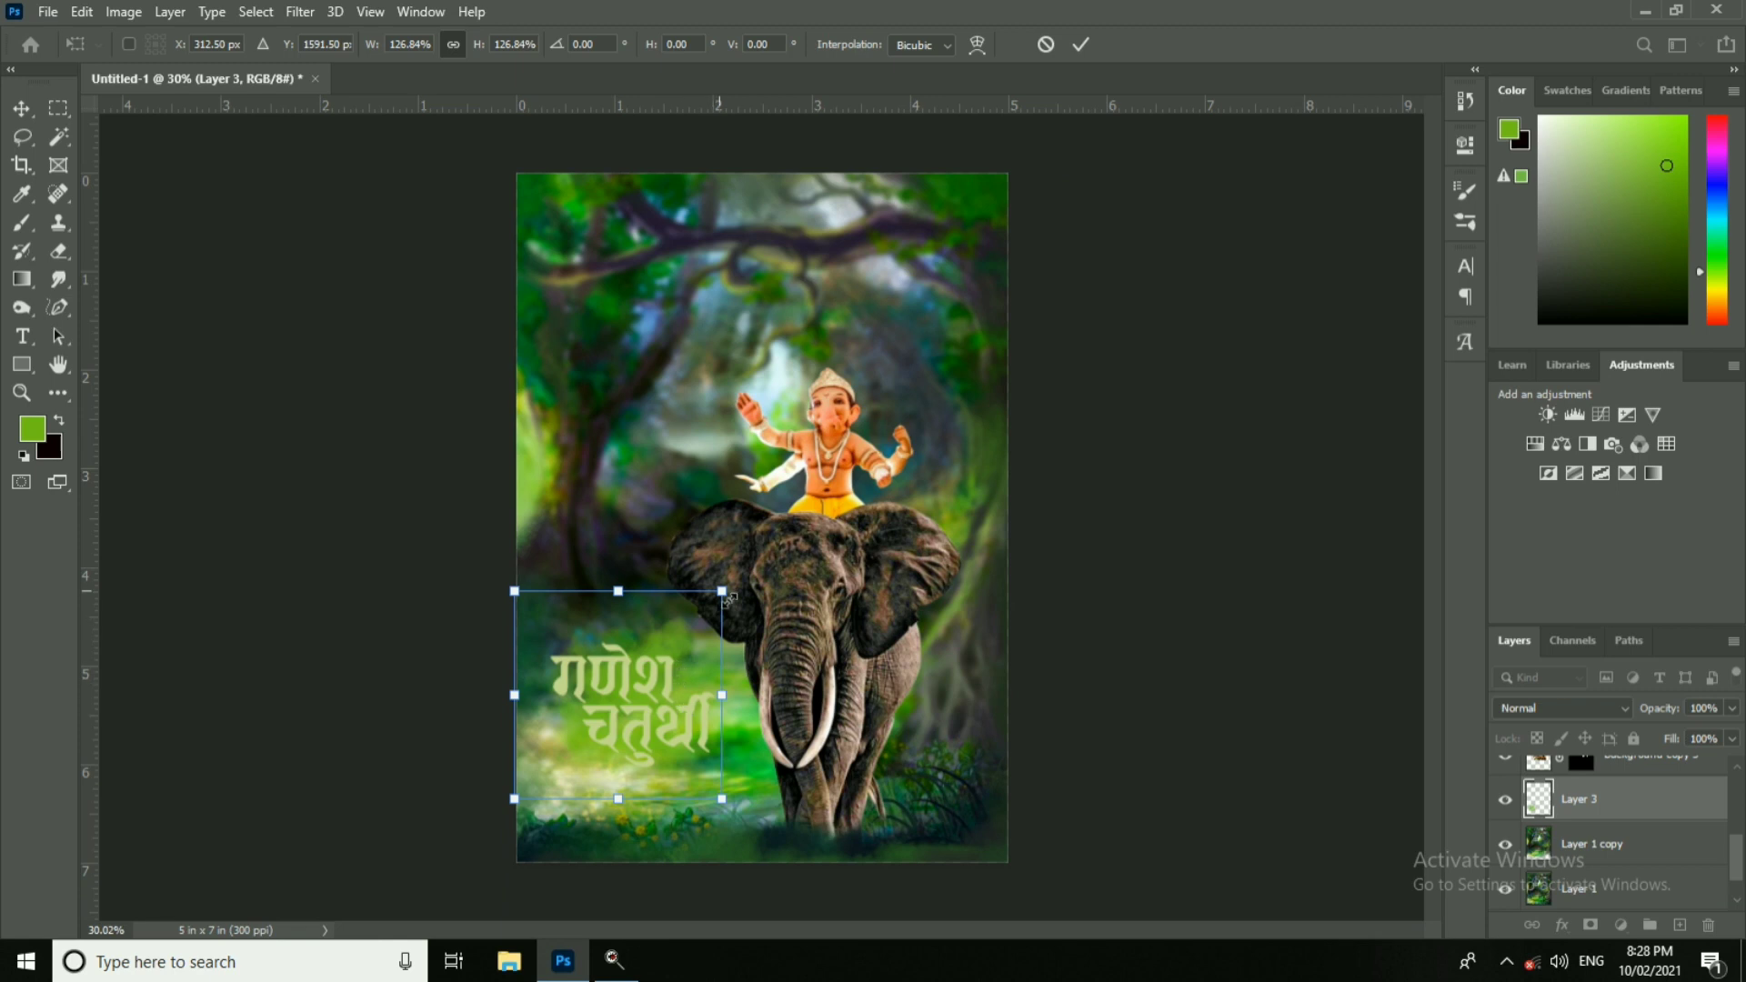
pyautogui.click(1081, 45)
# Step: Apply a Color Overlay in red (ff0000) to the splash on Layer 3
pyautogui.scroll(3, 753, 482)
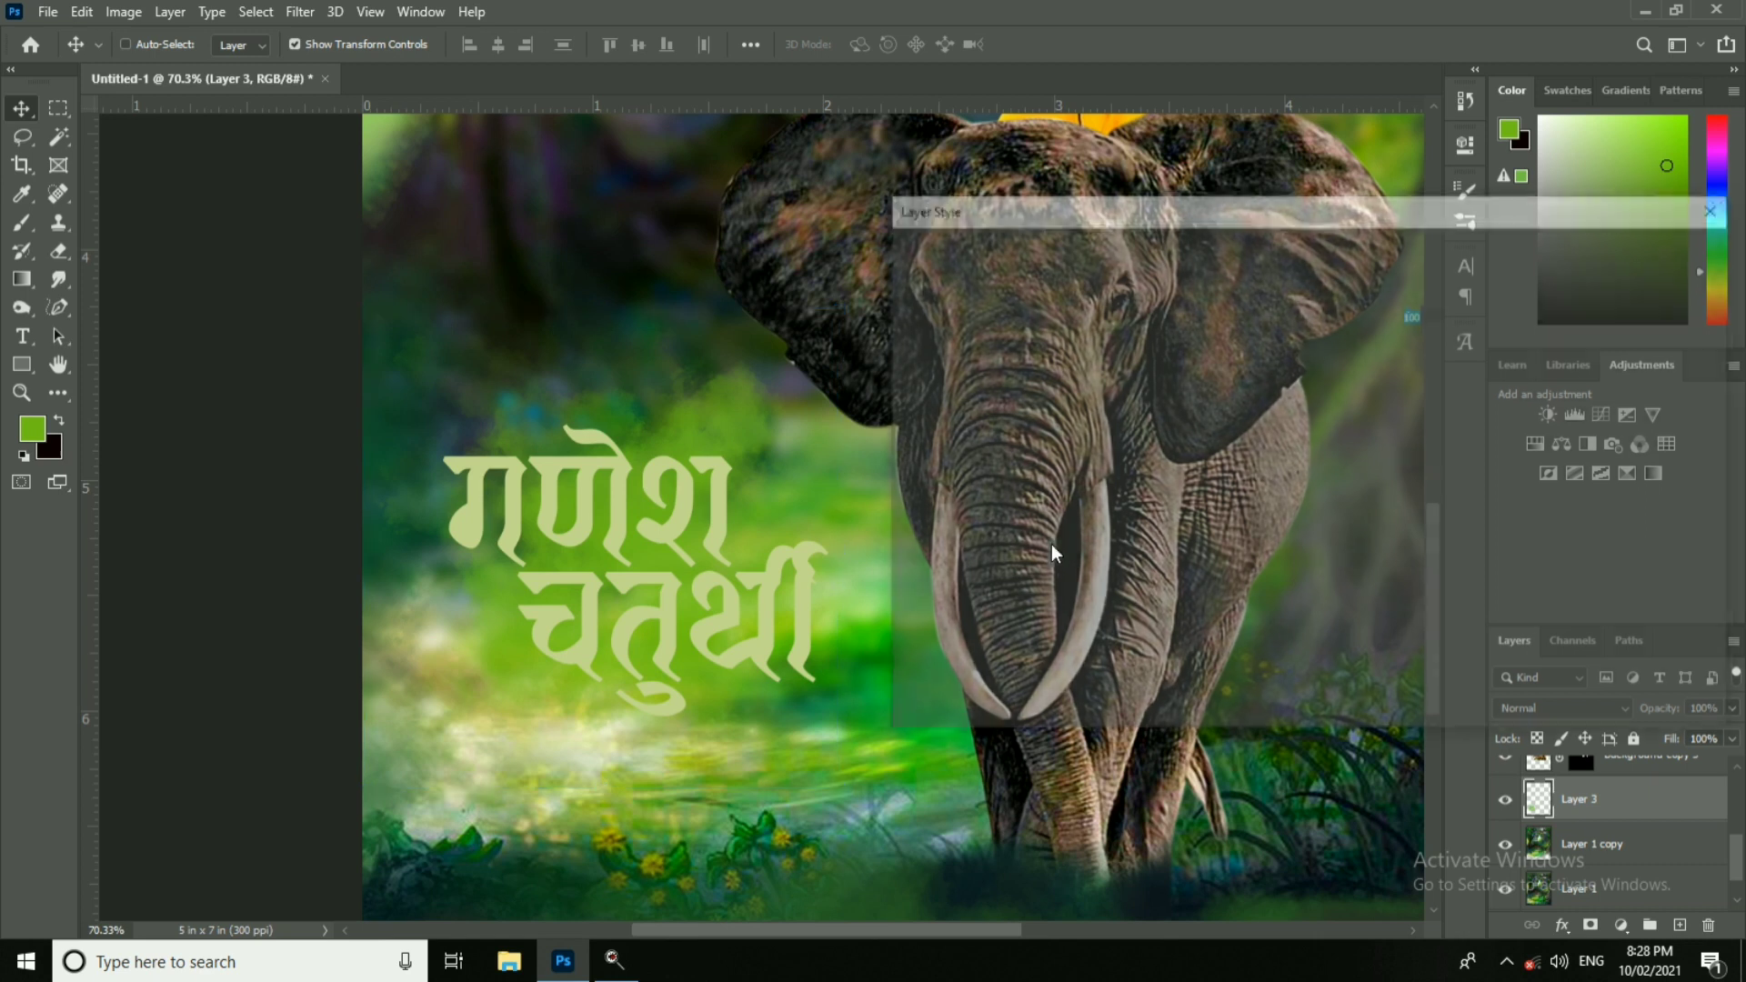
pyautogui.click(1046, 513)
pyautogui.click(1409, 295)
pyautogui.moveTo(1318, 482); pyautogui.dragTo(1379, 459)
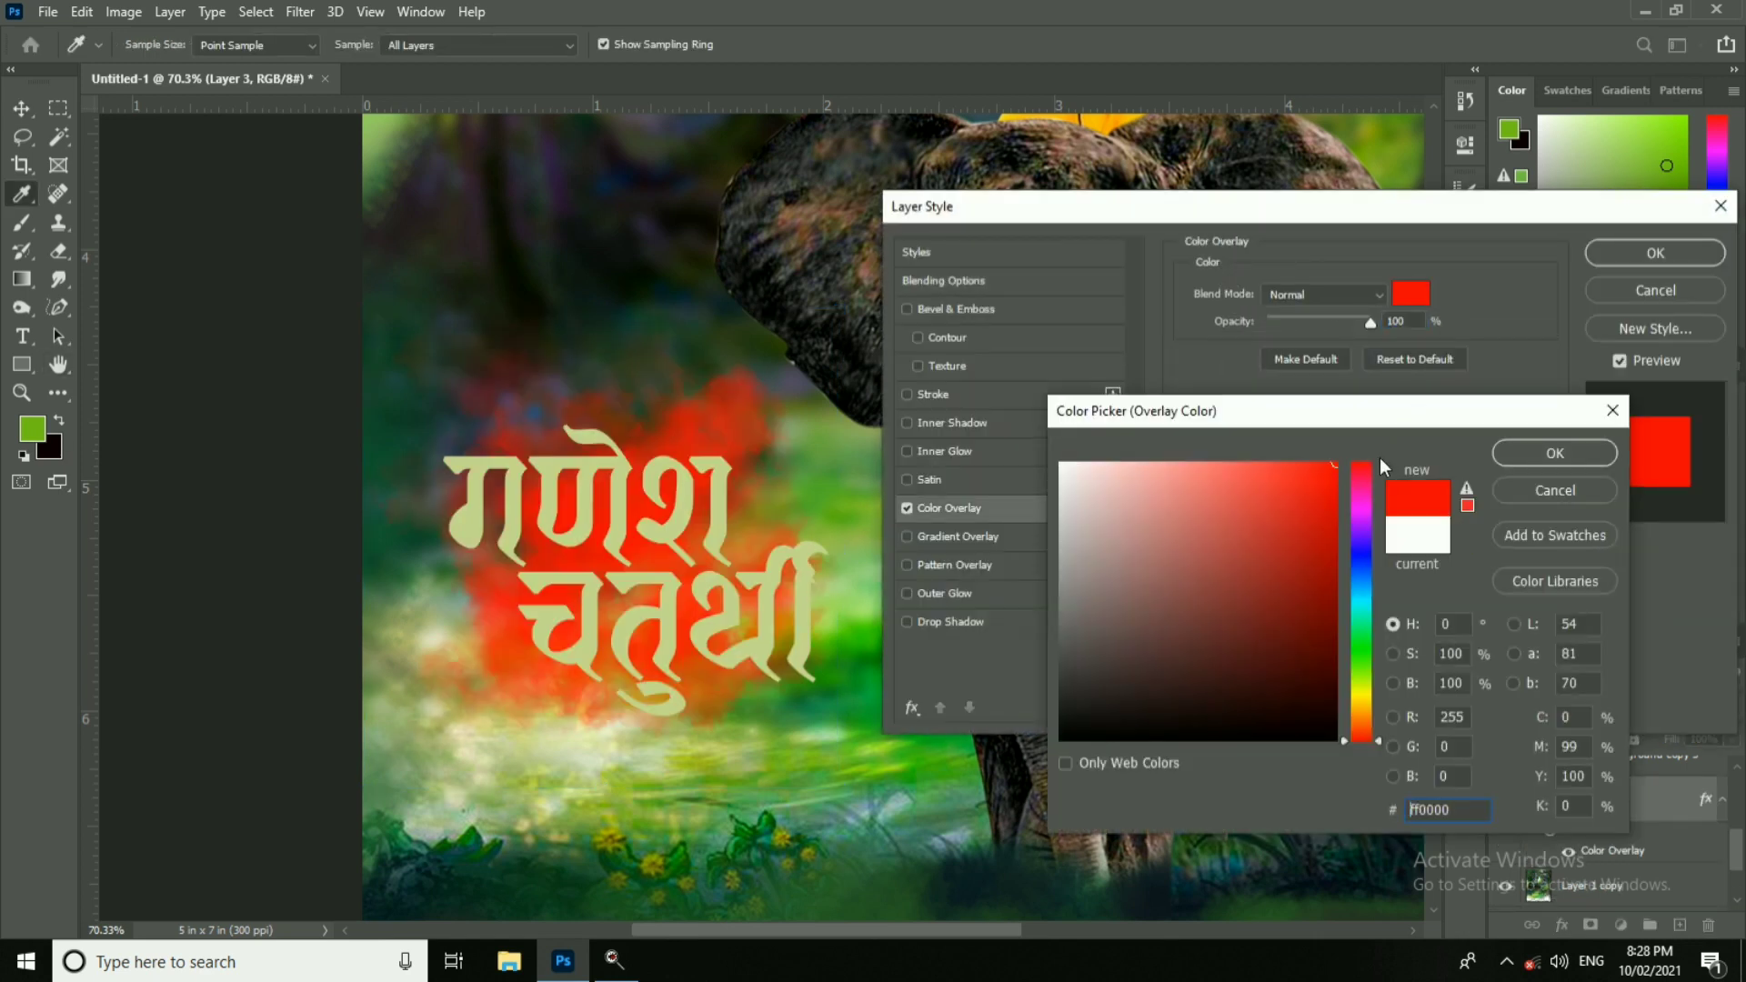
pyautogui.click(1550, 450)
pyautogui.click(1653, 254)
# Step: Soften the red splash with a Box Blur of small radius
pyautogui.scroll(-4, 704, 536)
pyautogui.moveTo(706, 539); pyautogui.dragTo(717, 714)
pyautogui.scroll(5, 719, 733)
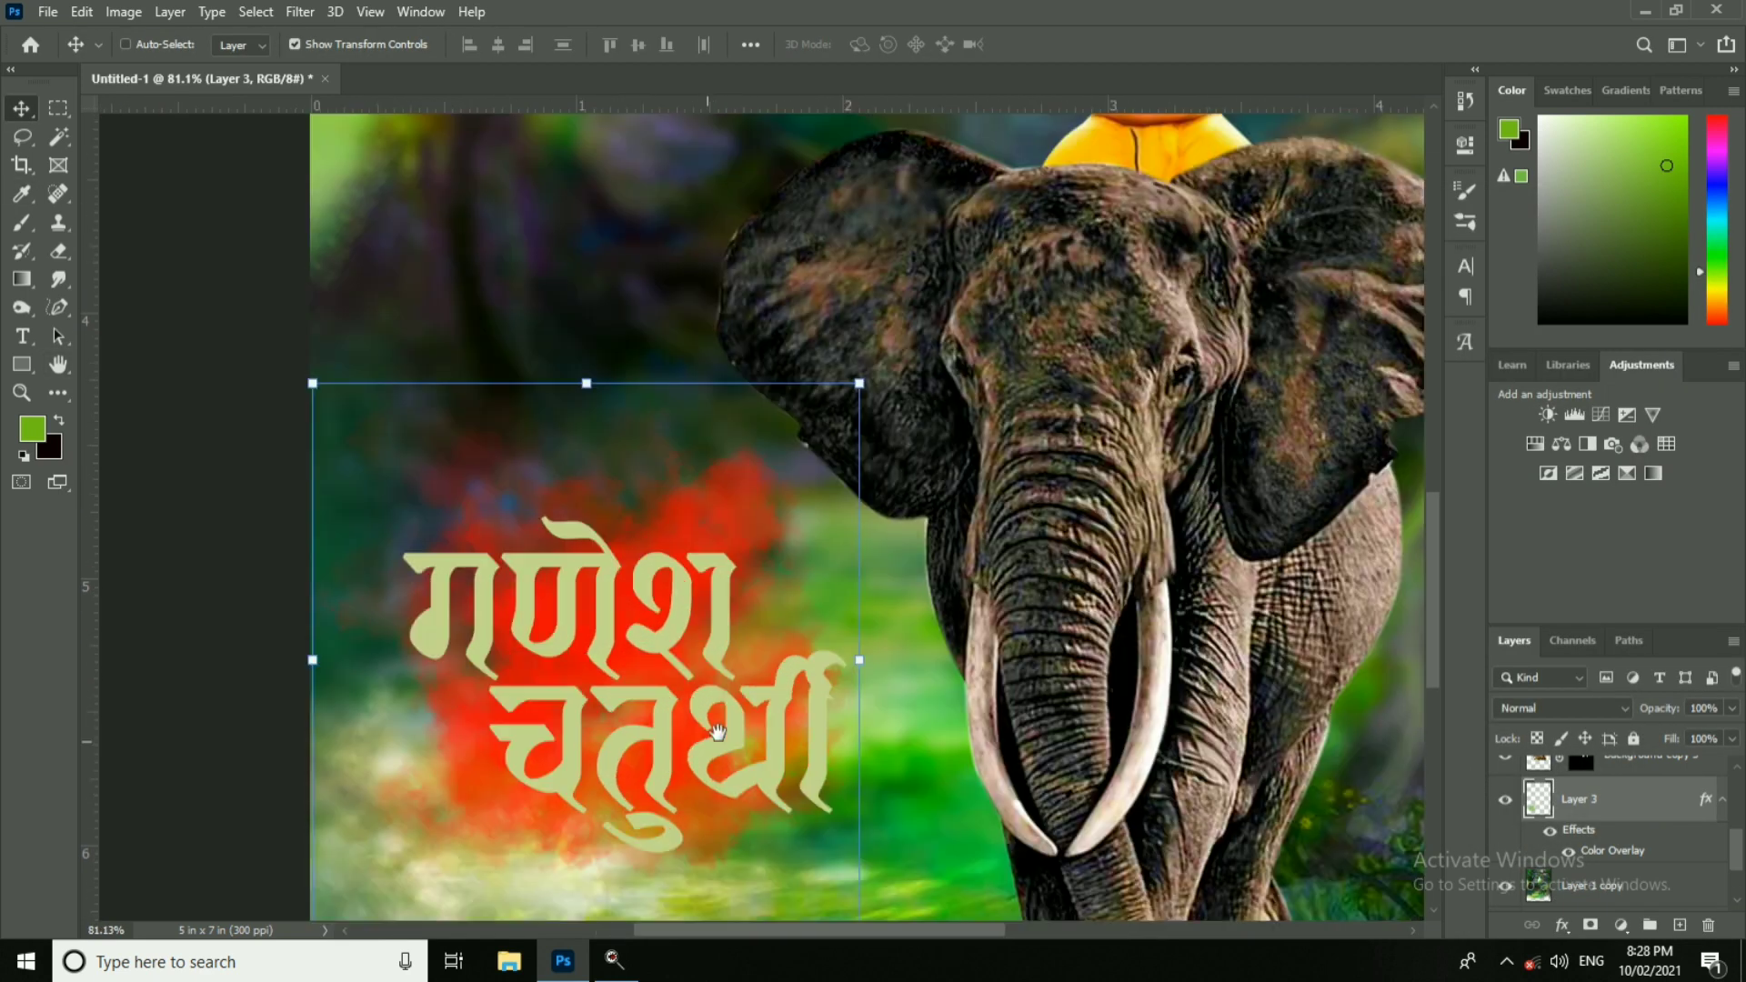
pyautogui.scroll(-1, 718, 732)
pyautogui.click(300, 10)
pyautogui.moveTo(418, 259)
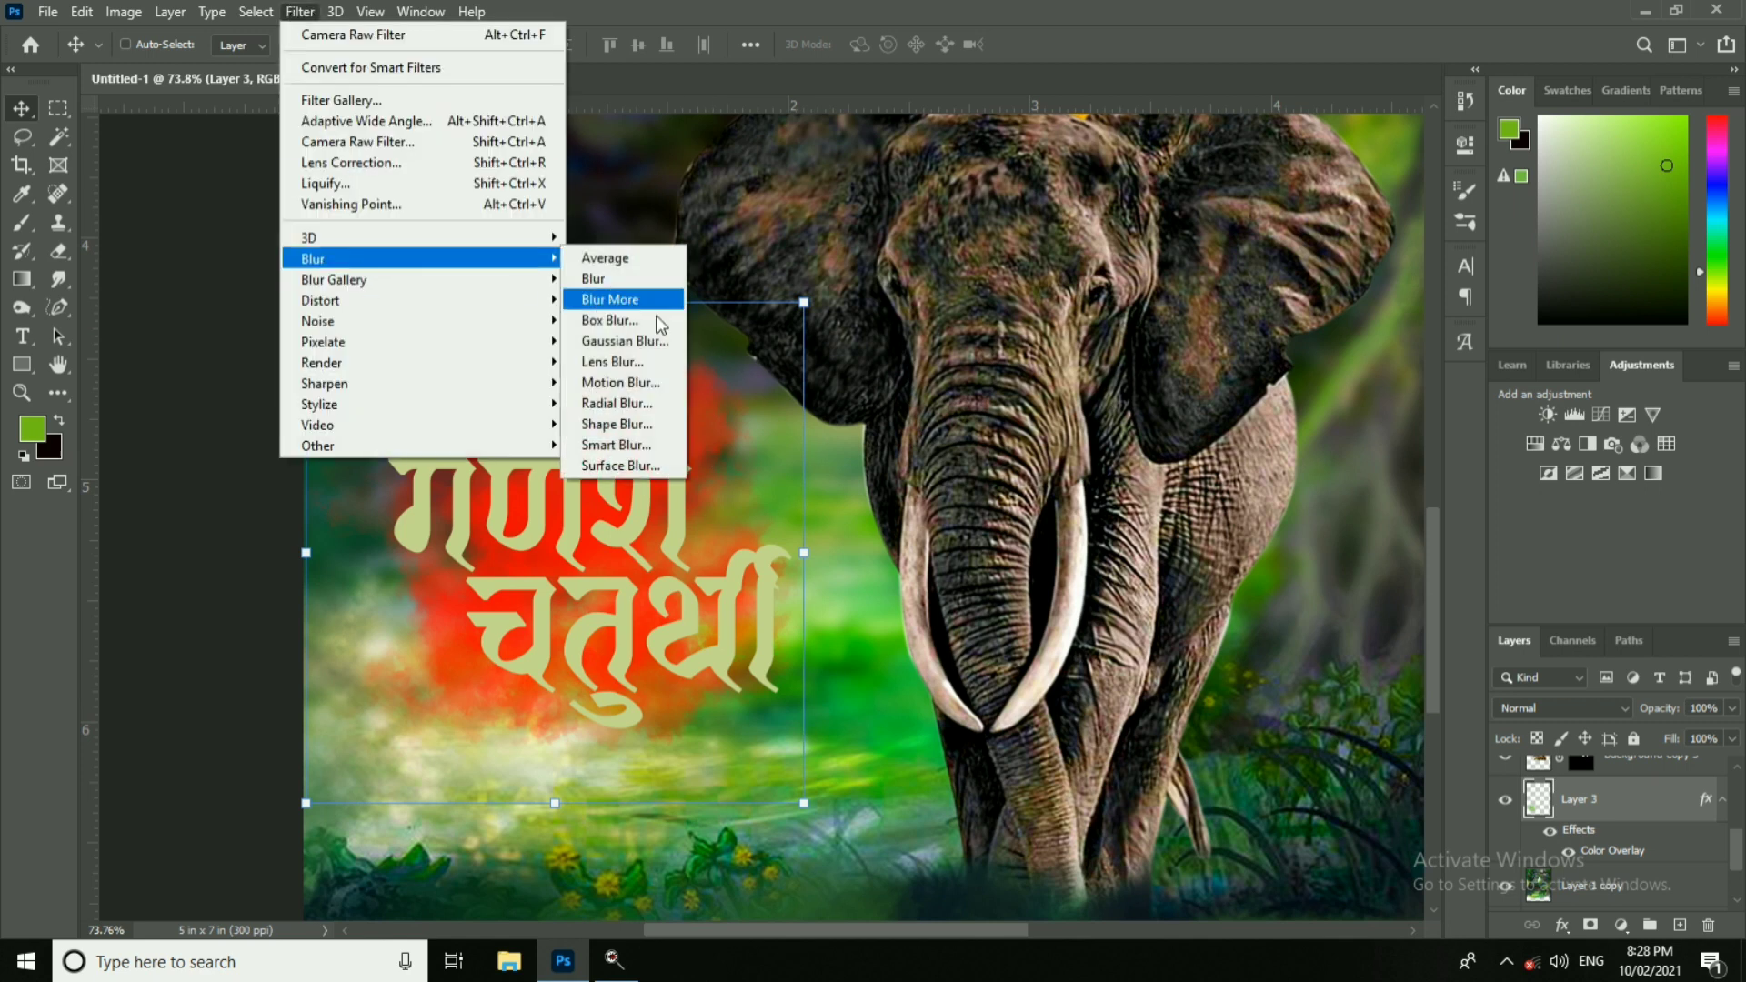
pyautogui.click(662, 322)
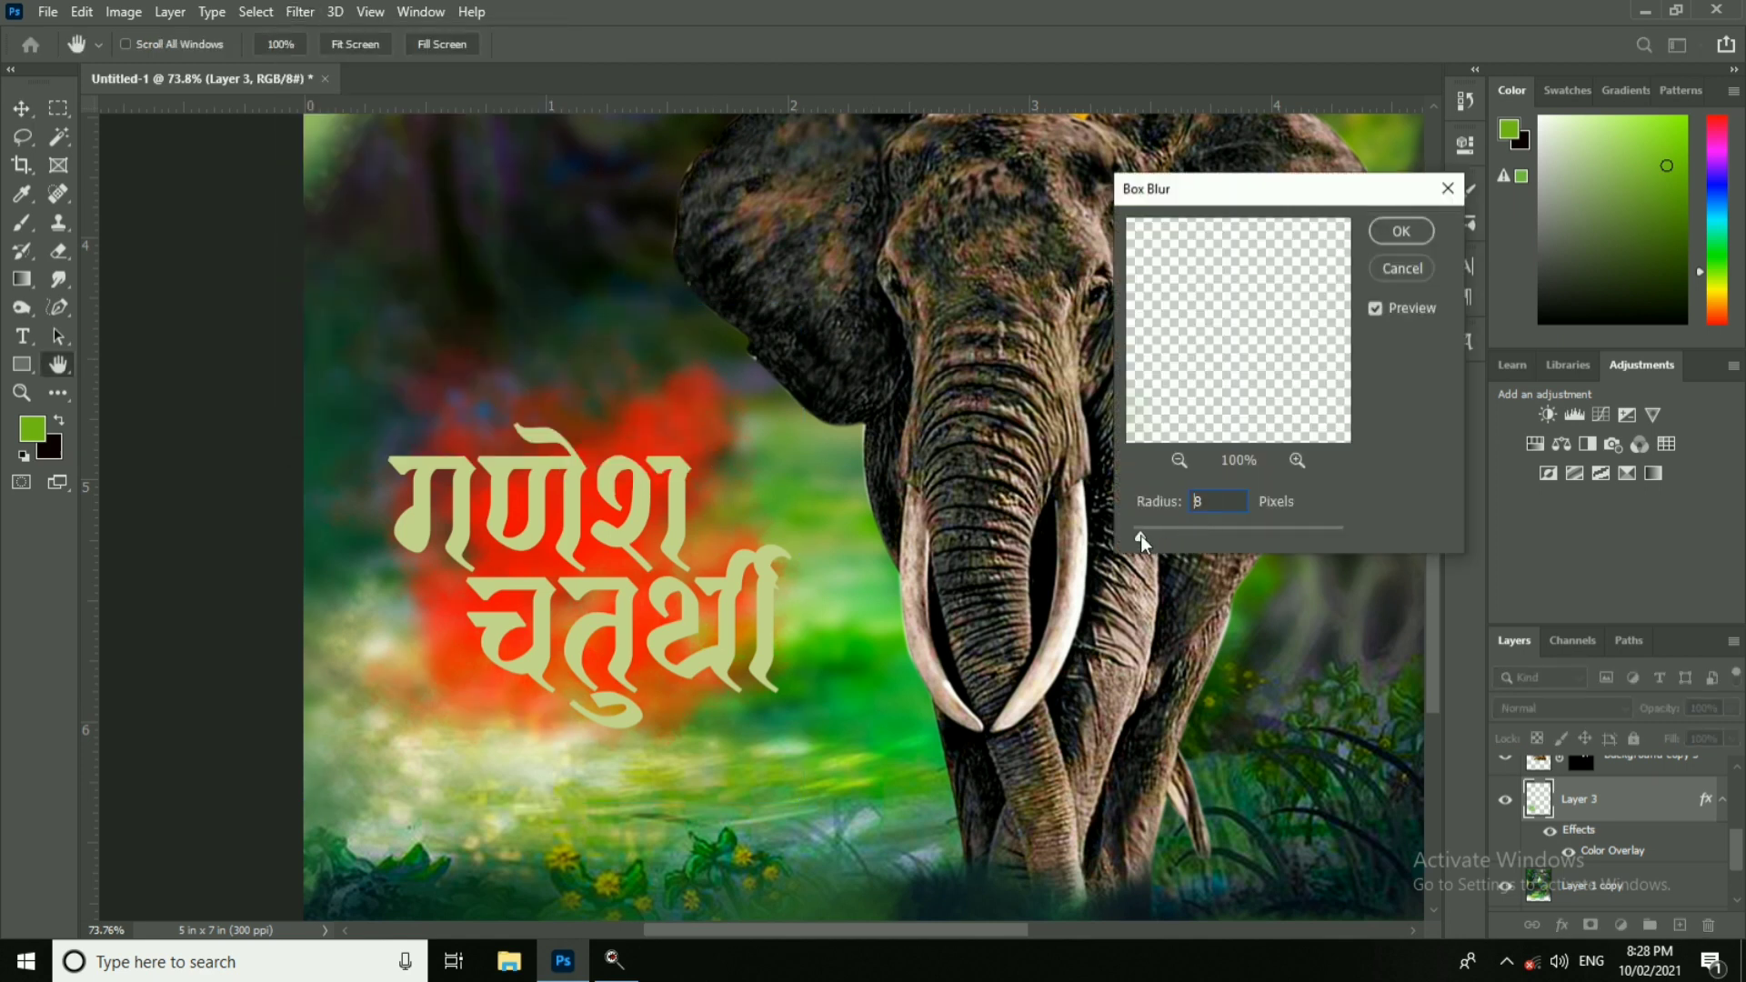
pyautogui.moveTo(1141, 535); pyautogui.dragTo(1135, 538)
pyautogui.click(1393, 237)
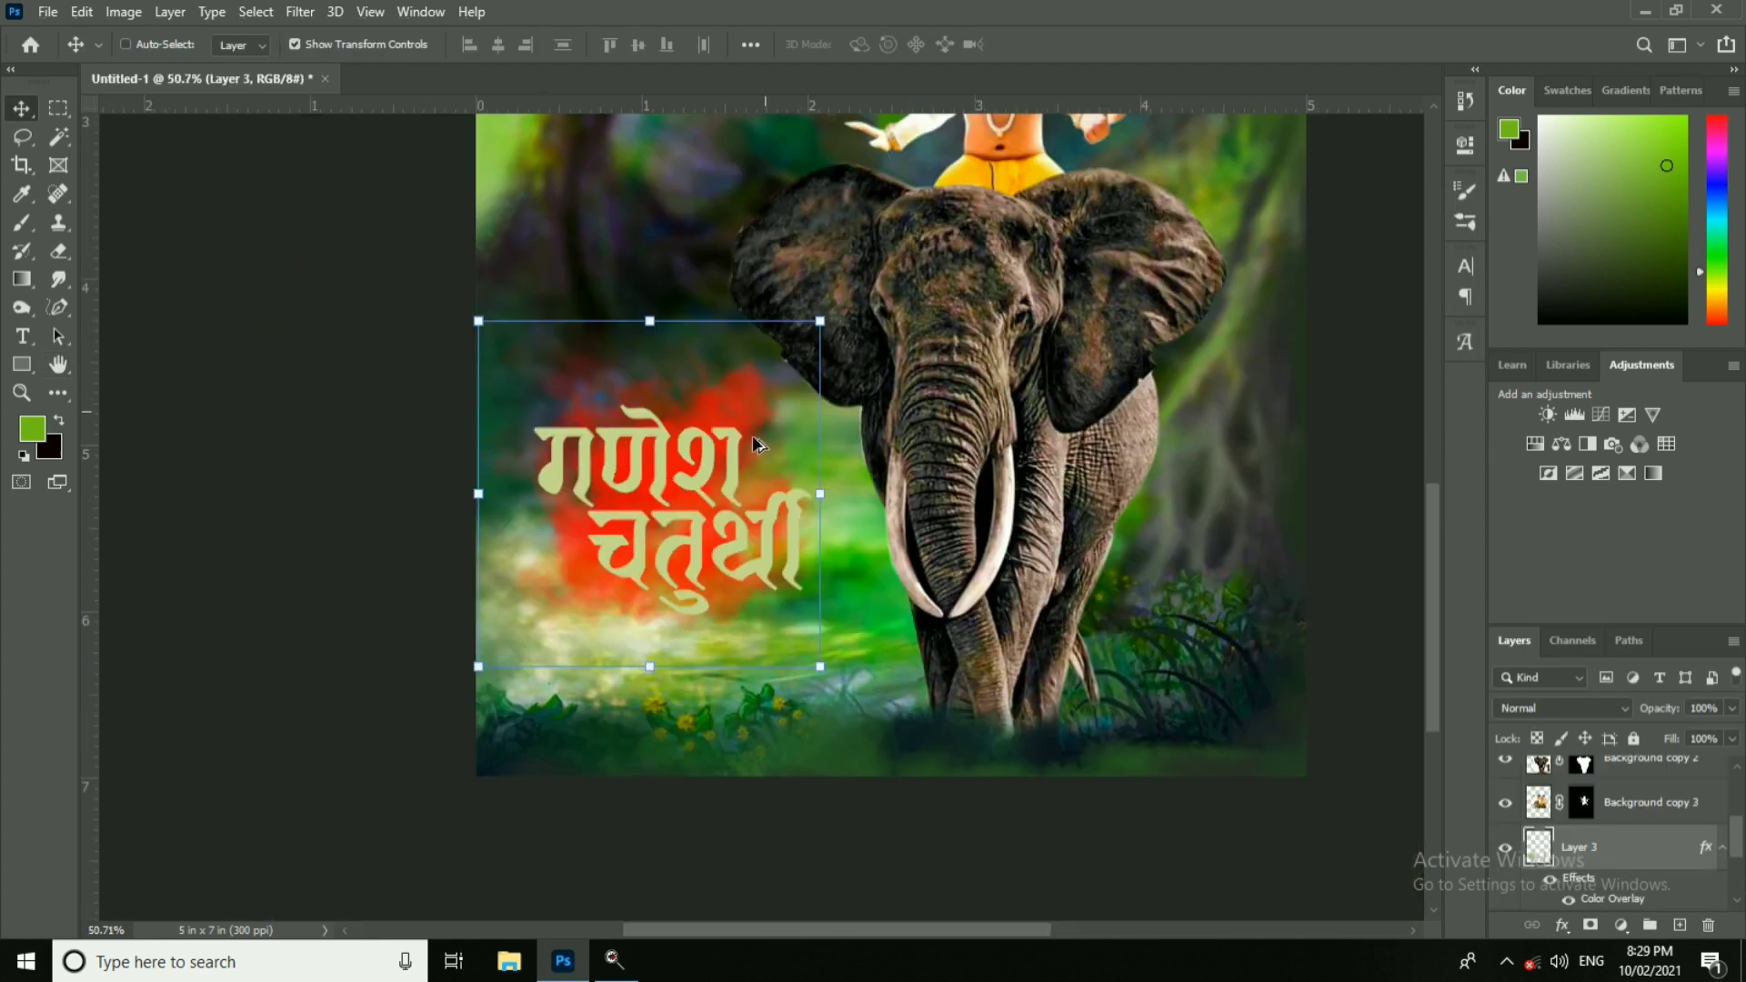
# Step: Enlarge and shift the red splash slightly, and shrink both title words together to about 84% so they sit inside it
pyautogui.moveTo(782, 460); pyautogui.dragTo(798, 454)
pyautogui.moveTo(814, 339)
pyautogui.mouseDown()
pyautogui.moveTo(843, 324)
pyautogui.moveTo(830, 356)
pyautogui.moveTo(823, 344)
pyautogui.mouseUp()
pyautogui.scroll(5, 639, 531)
pyautogui.keyDown('ctrl'); pyautogui.click(760, 420); pyautogui.keyUp('ctrl')
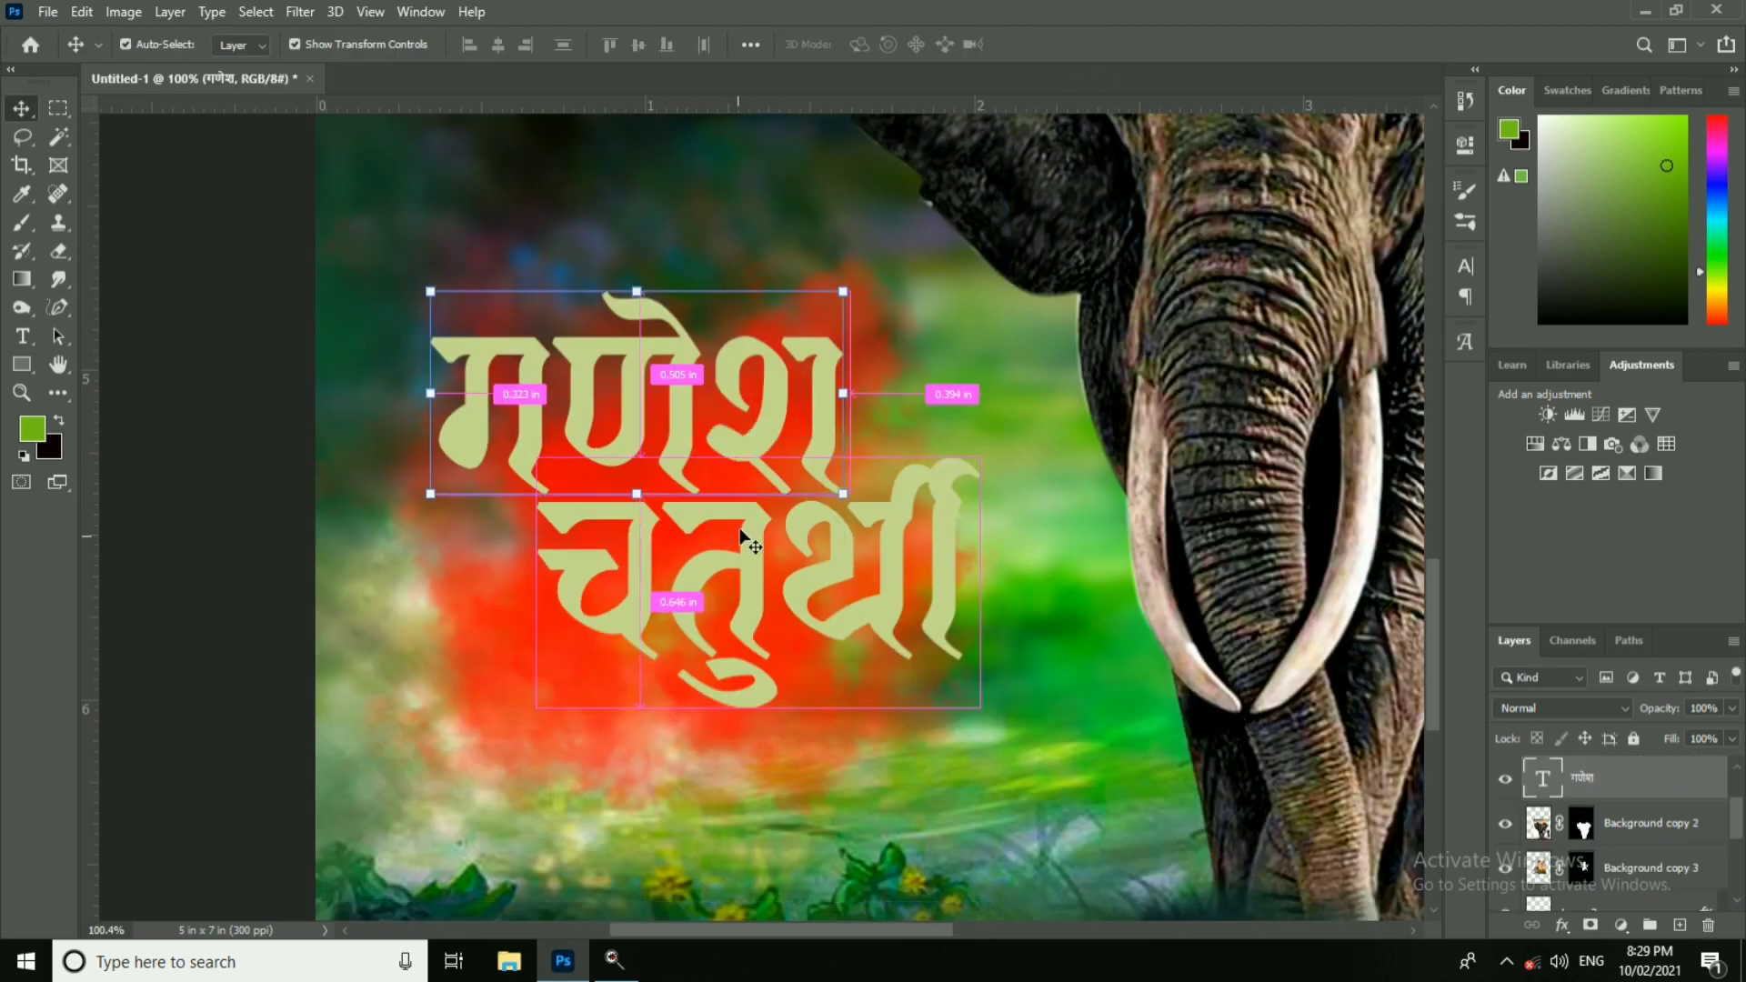
pyautogui.keyDown('ctrl'); pyautogui.keyDown('shift'); pyautogui.click(742, 535); pyautogui.keyUp('shift'); pyautogui.keyUp('ctrl')
pyautogui.moveTo(981, 291); pyautogui.dragTo(937, 325)
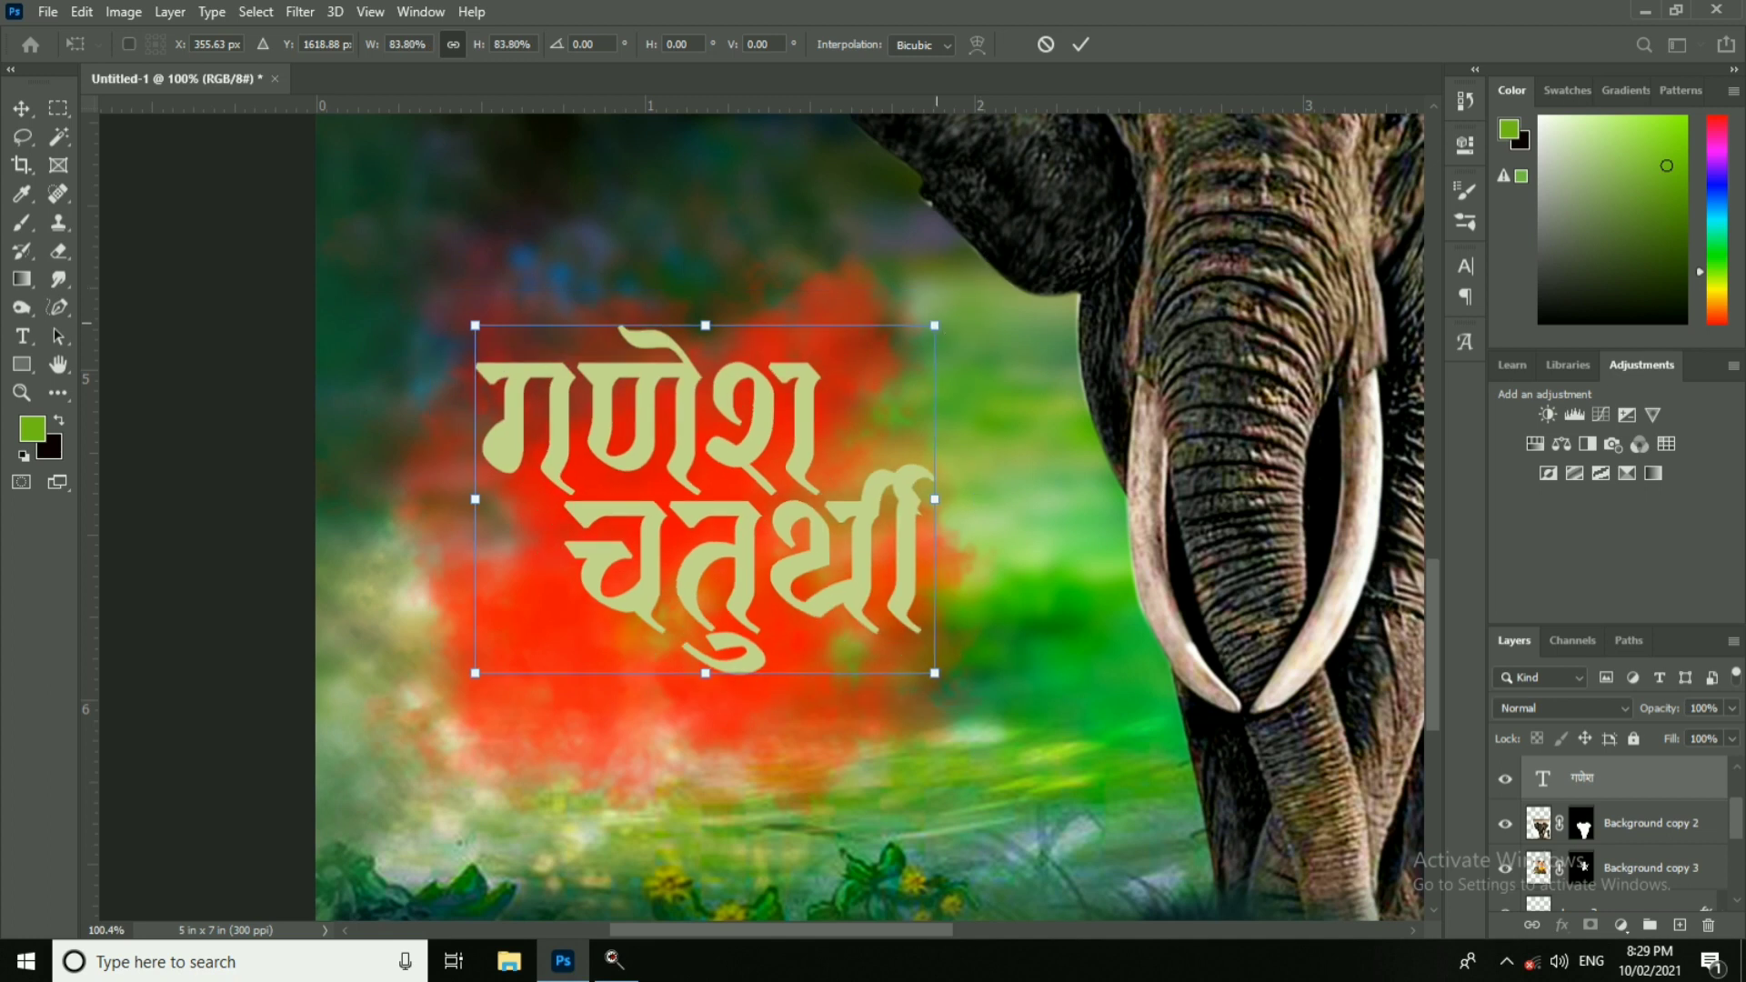
pyautogui.click(1082, 48)
# Step: Give the गणेश text layer a white Color Overlay
pyautogui.keyDown('ctrl'); pyautogui.click(731, 439); pyautogui.keyUp('ctrl')
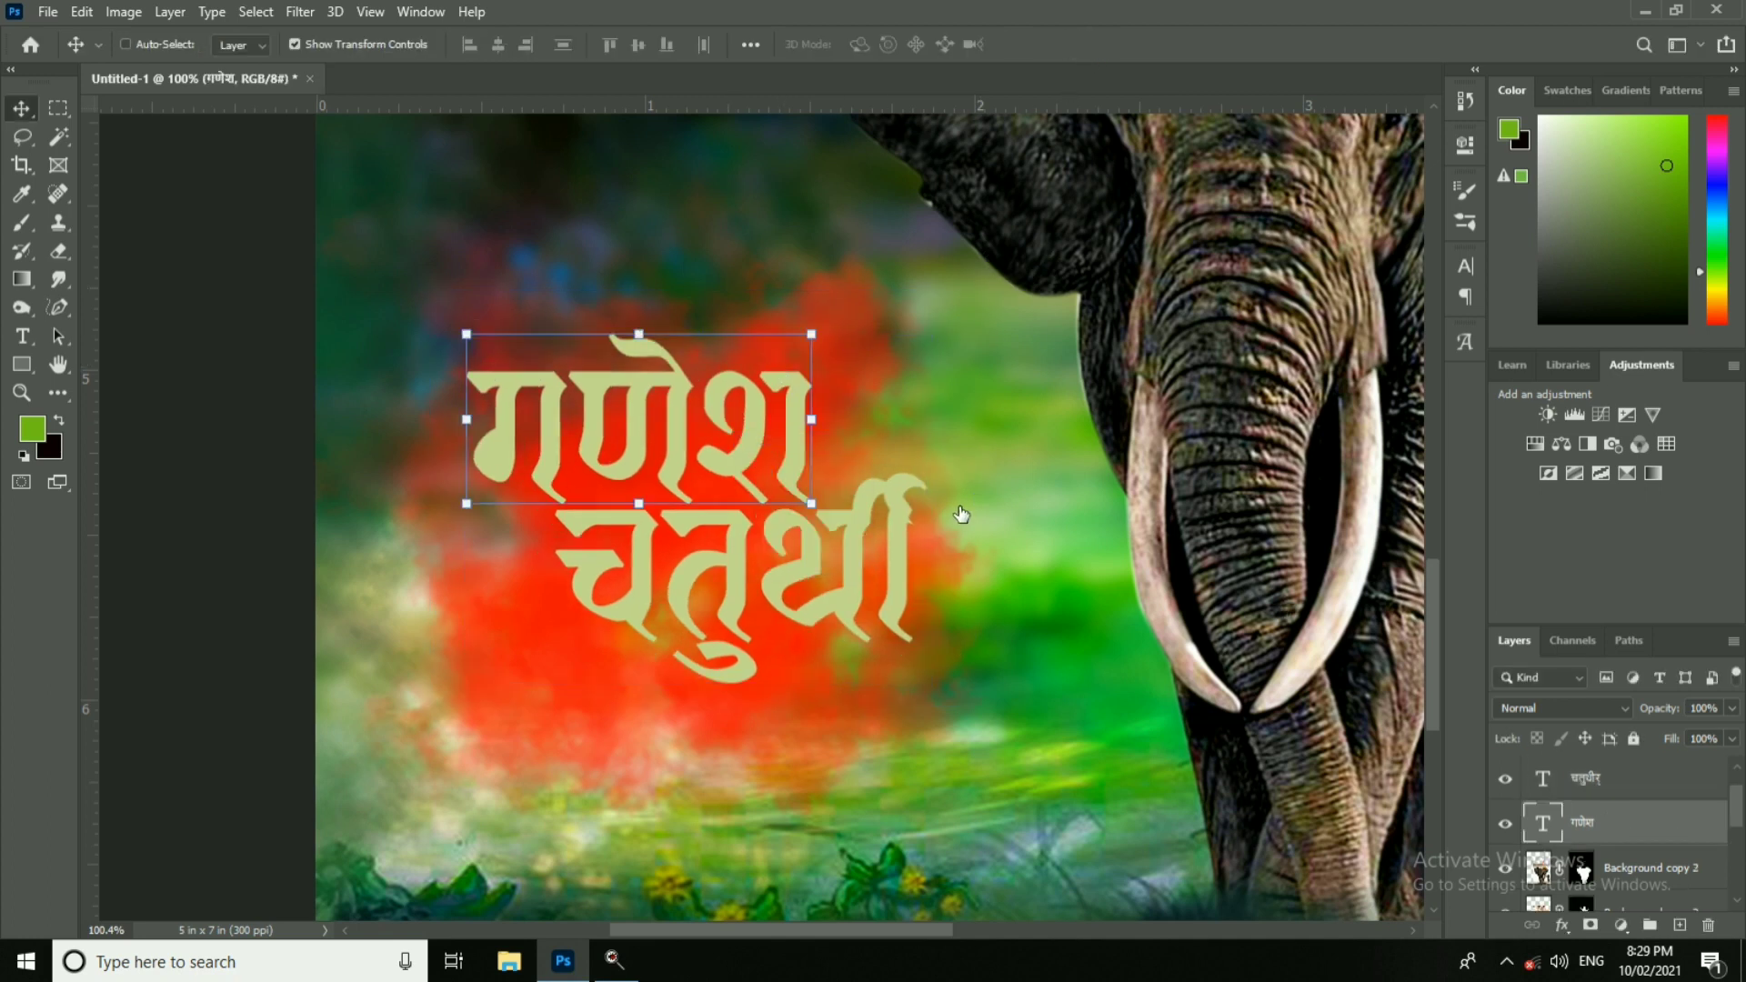
pyautogui.doubleClick(1638, 822)
pyautogui.click(949, 507)
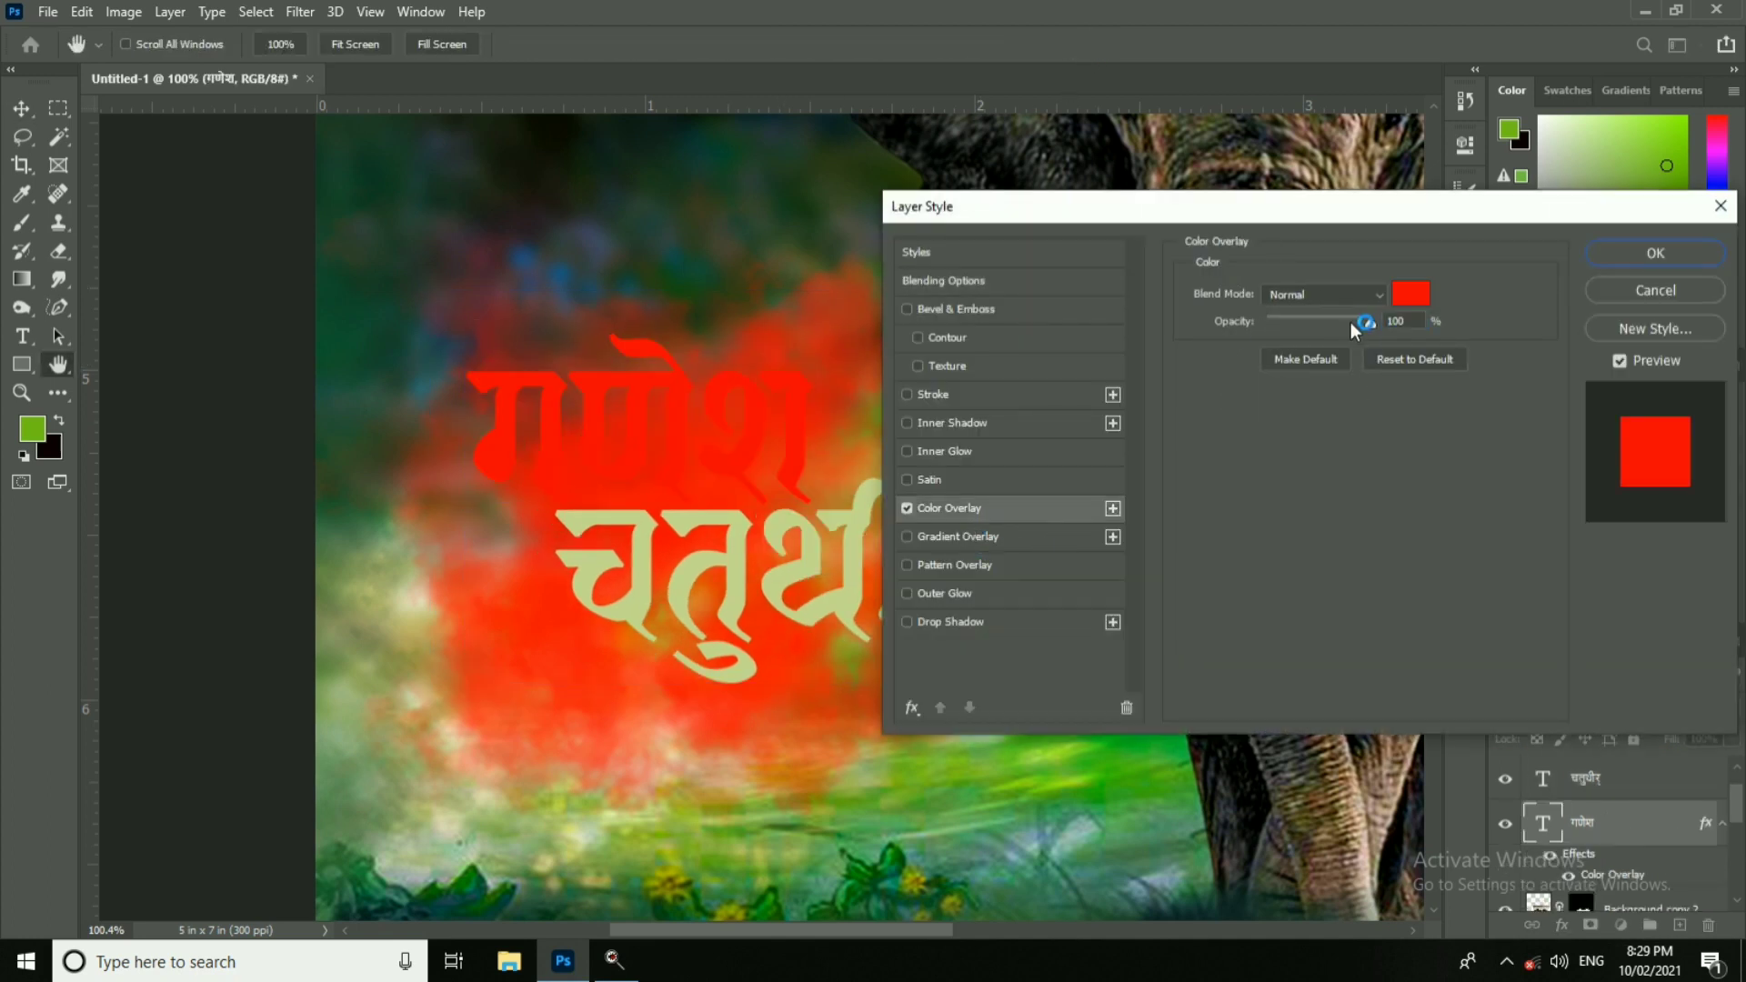
pyautogui.click(1411, 293)
pyautogui.click(1117, 482)
pyautogui.moveTo(1117, 482); pyautogui.dragTo(1064, 417)
pyautogui.press('Return')
# Step: Add a smooth Inner Bevel to गणेश with a light grey shadow colour and 83% highlight opacity
pyautogui.click(948, 310)
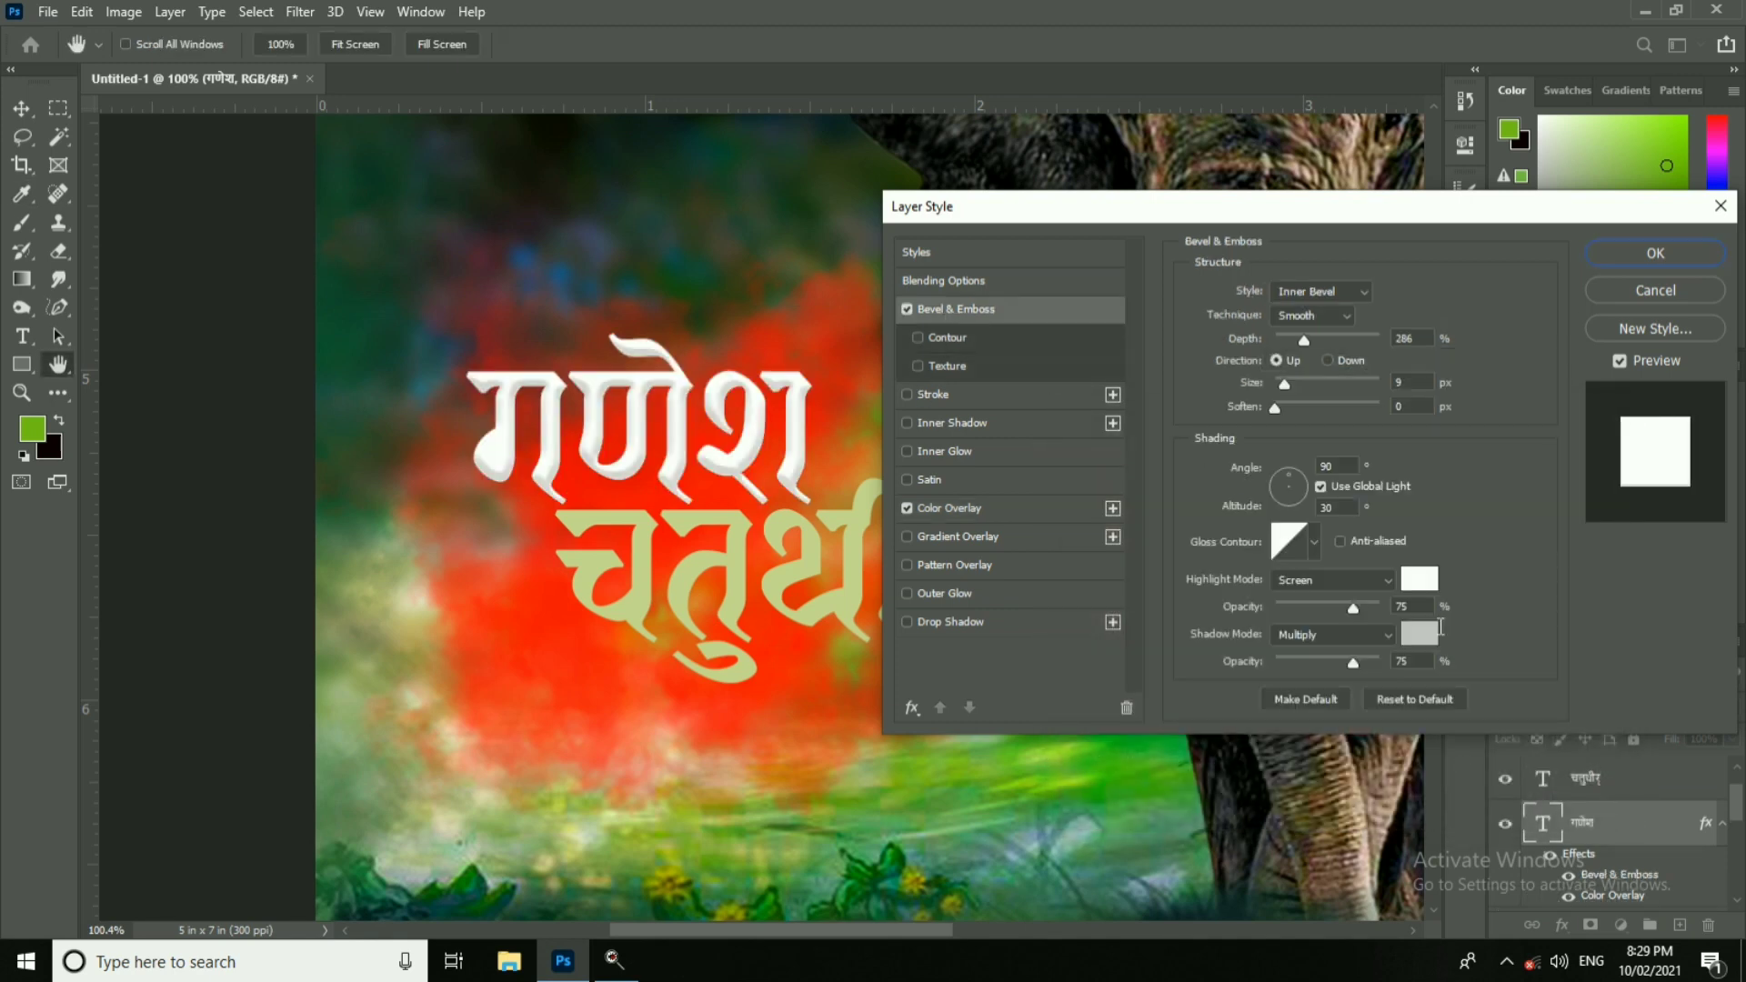
pyautogui.click(1420, 634)
pyautogui.write('ff0000')
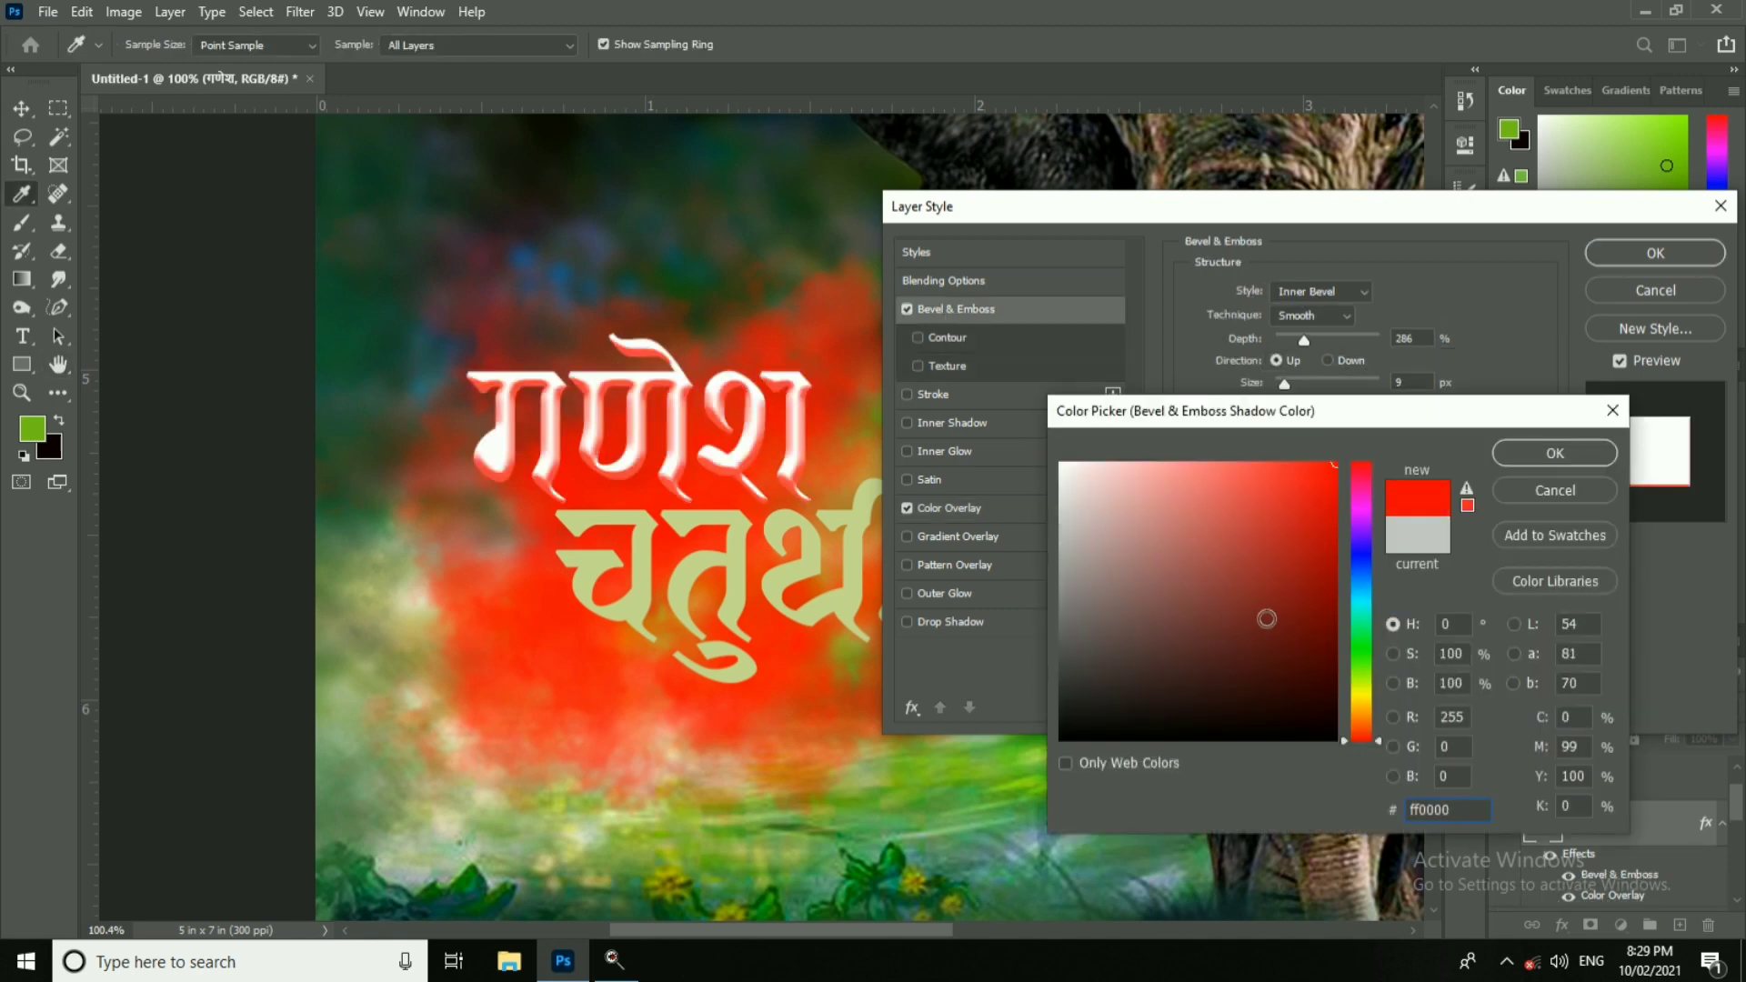
pyautogui.moveTo(1267, 619); pyautogui.dragTo(1055, 526)
pyautogui.click(1555, 453)
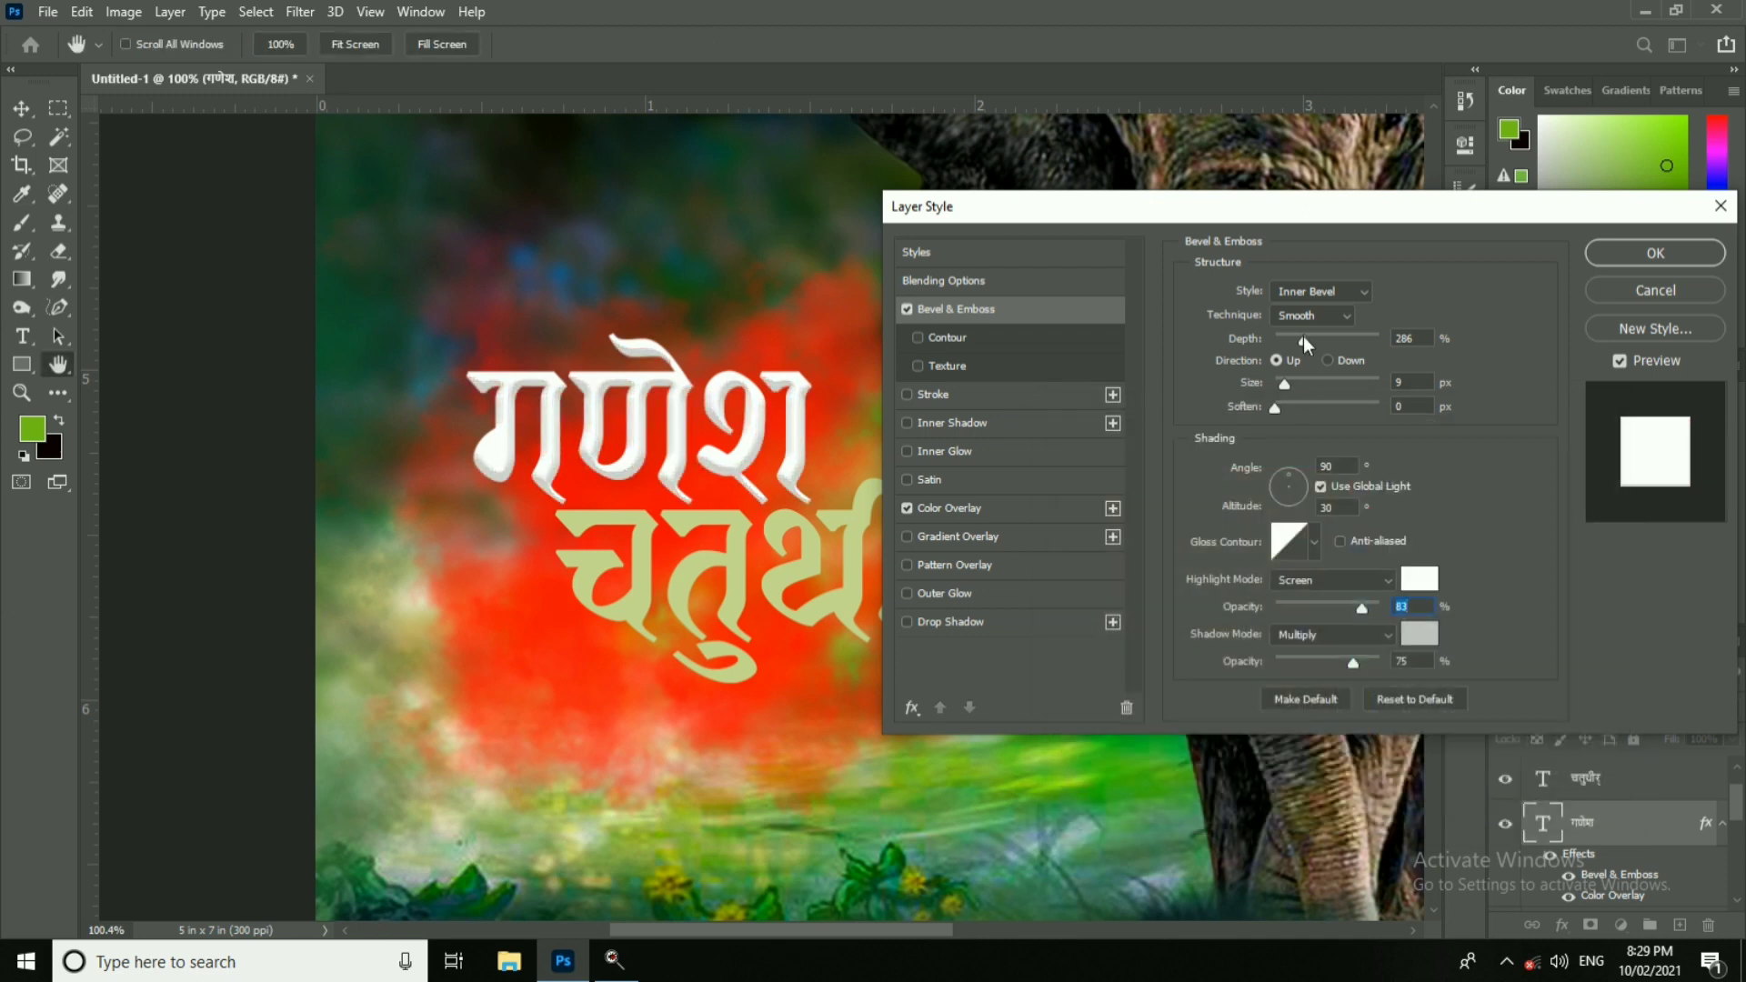
pyautogui.moveTo(1306, 337); pyautogui.dragTo(1284, 385)
# Step: Add a red Multiply Drop Shadow to गणेश with 60% opacity, 5 px distance, 0% spread and 6 px size
pyautogui.click(950, 621)
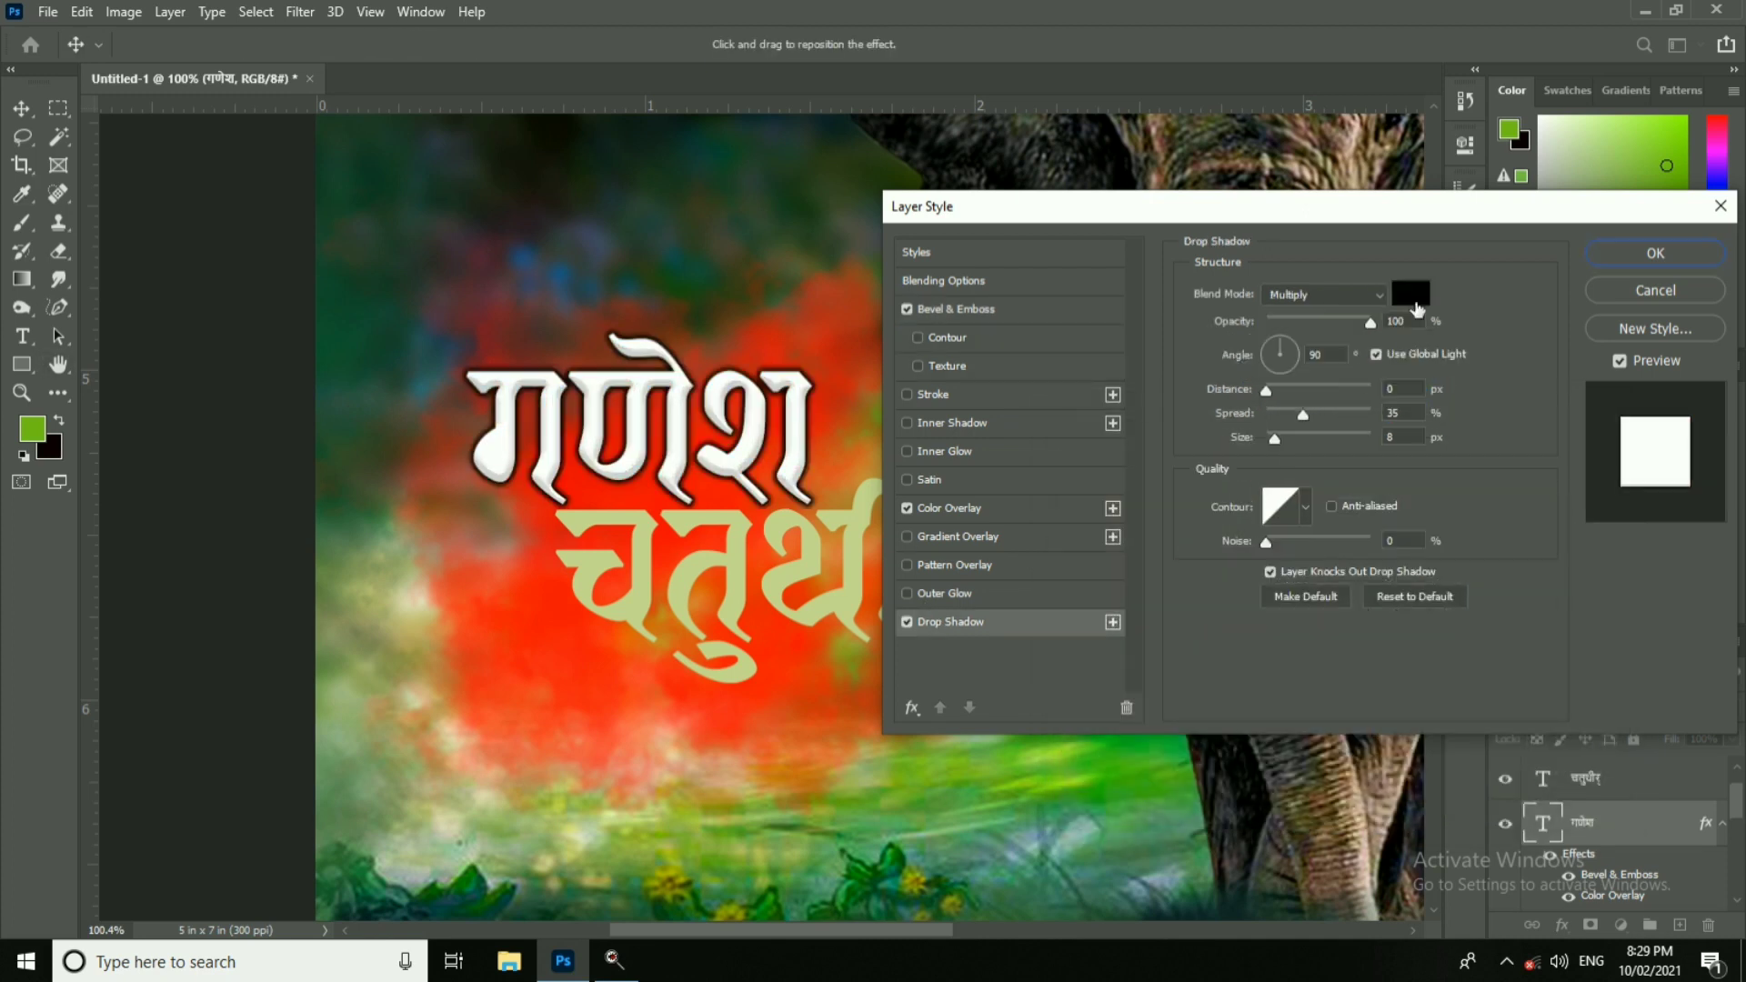
pyautogui.click(1410, 294)
pyautogui.click(723, 509)
pyautogui.press('Return')
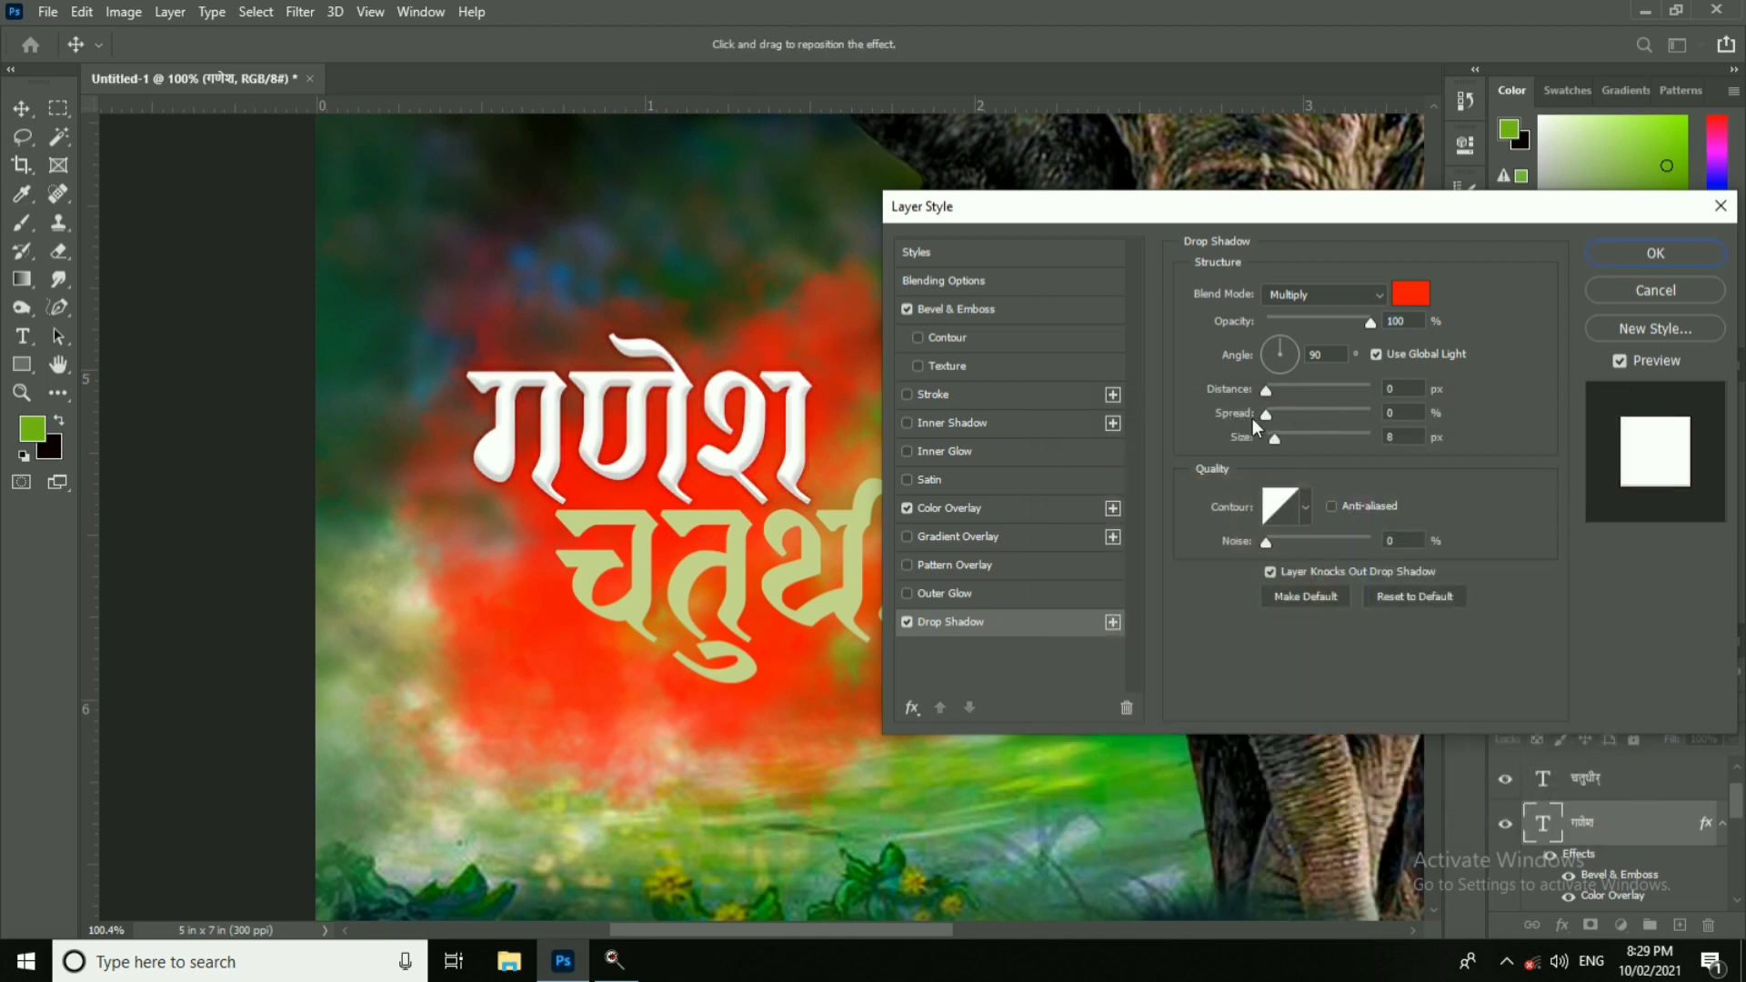
pyautogui.moveTo(1270, 393); pyautogui.dragTo(1274, 389)
pyautogui.moveTo(1370, 322); pyautogui.dragTo(1332, 329)
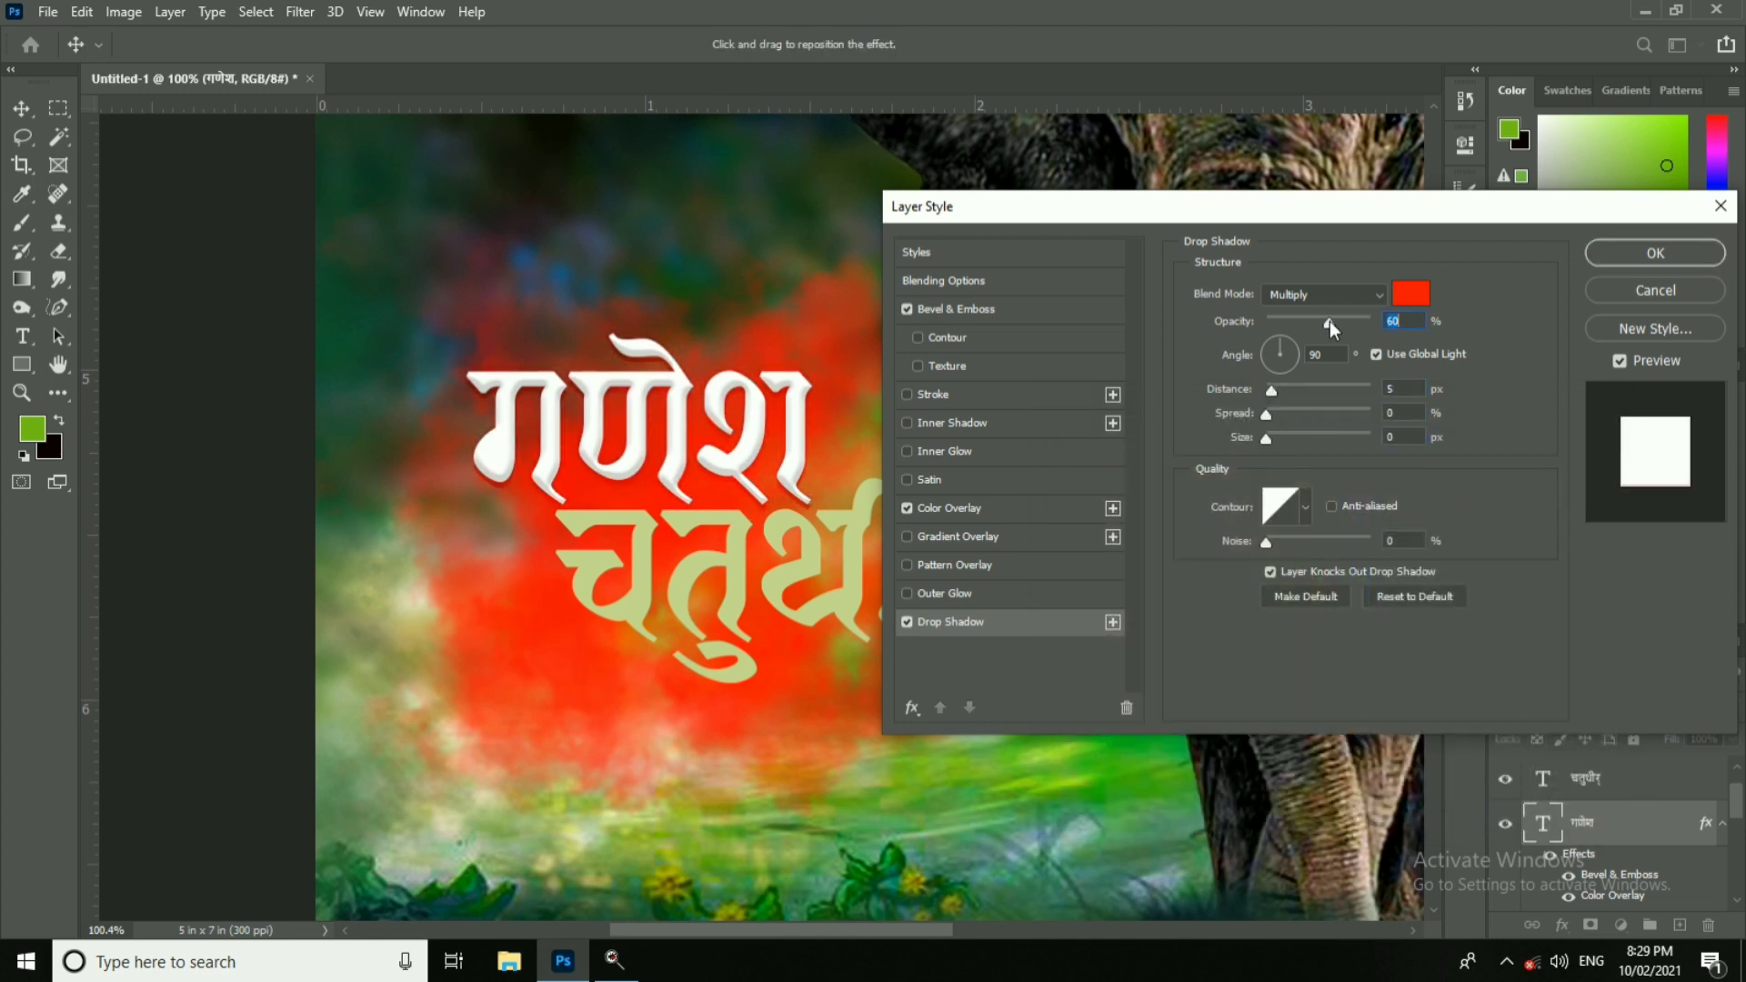
pyautogui.moveTo(1266, 438); pyautogui.dragTo(1274, 438)
pyautogui.click(1624, 256)
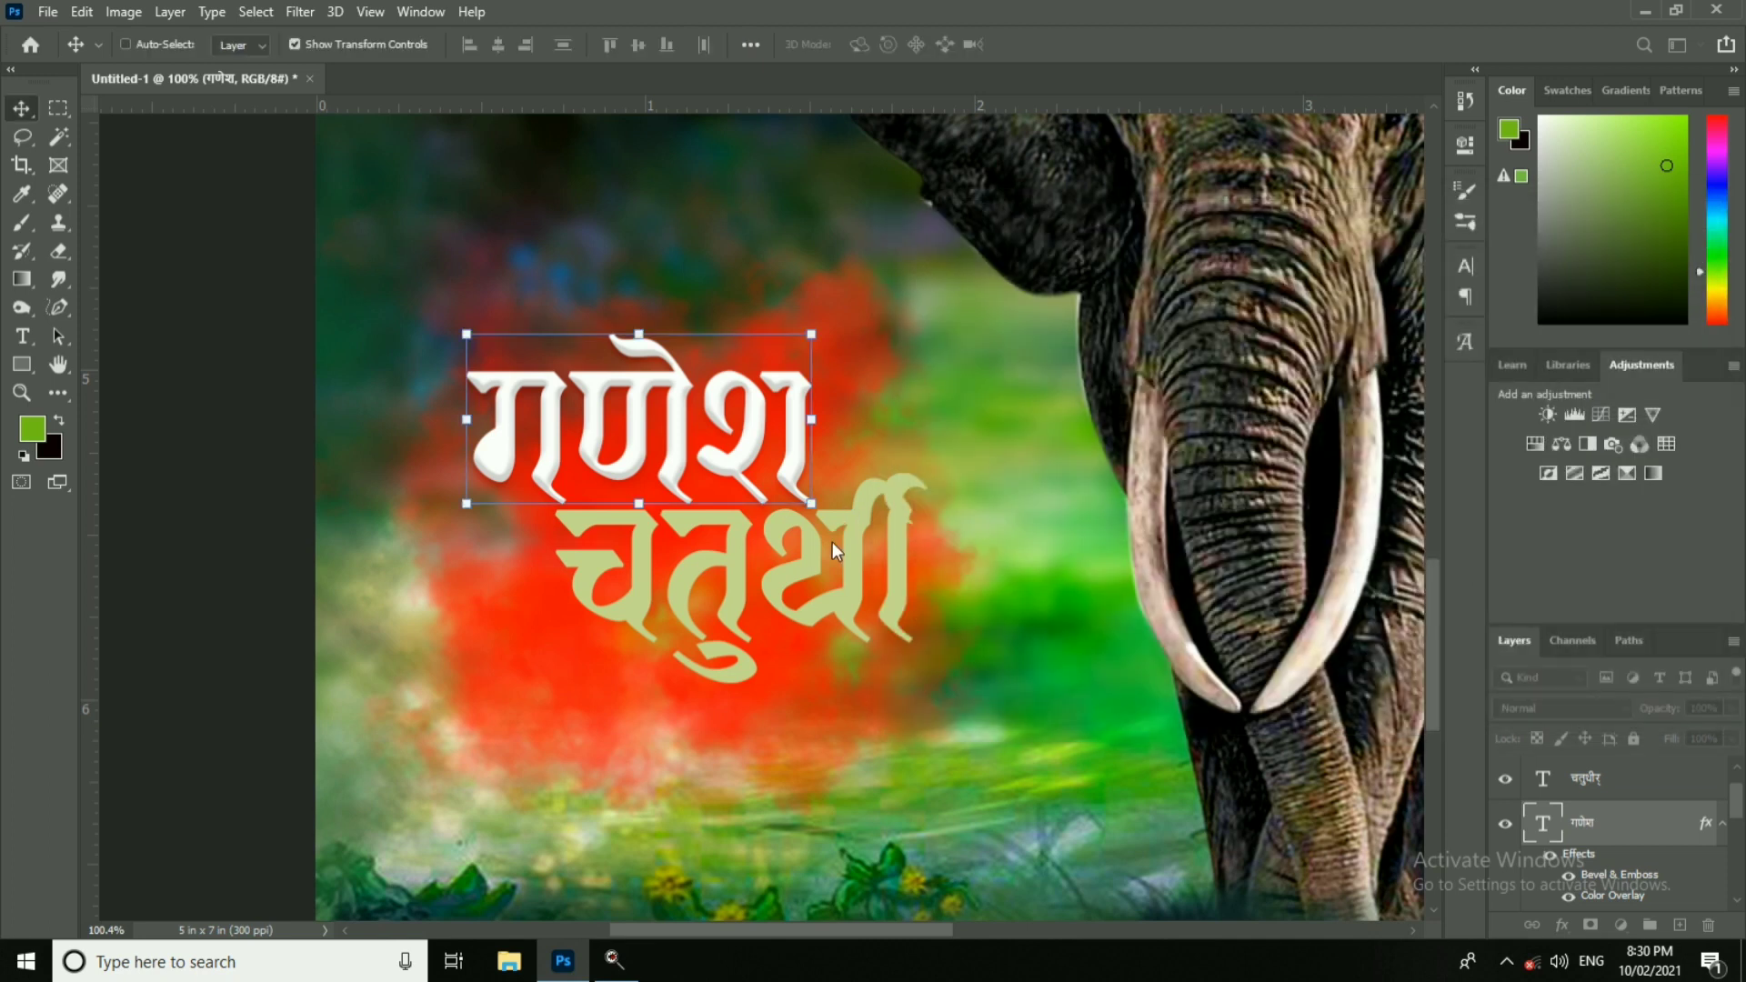
# Step: Apply the same white Color Overlay, Bevel & Emboss and red Drop Shadow to the चतुर्थी text layer
pyautogui.rightClick(862, 542)
pyautogui.click(866, 544)
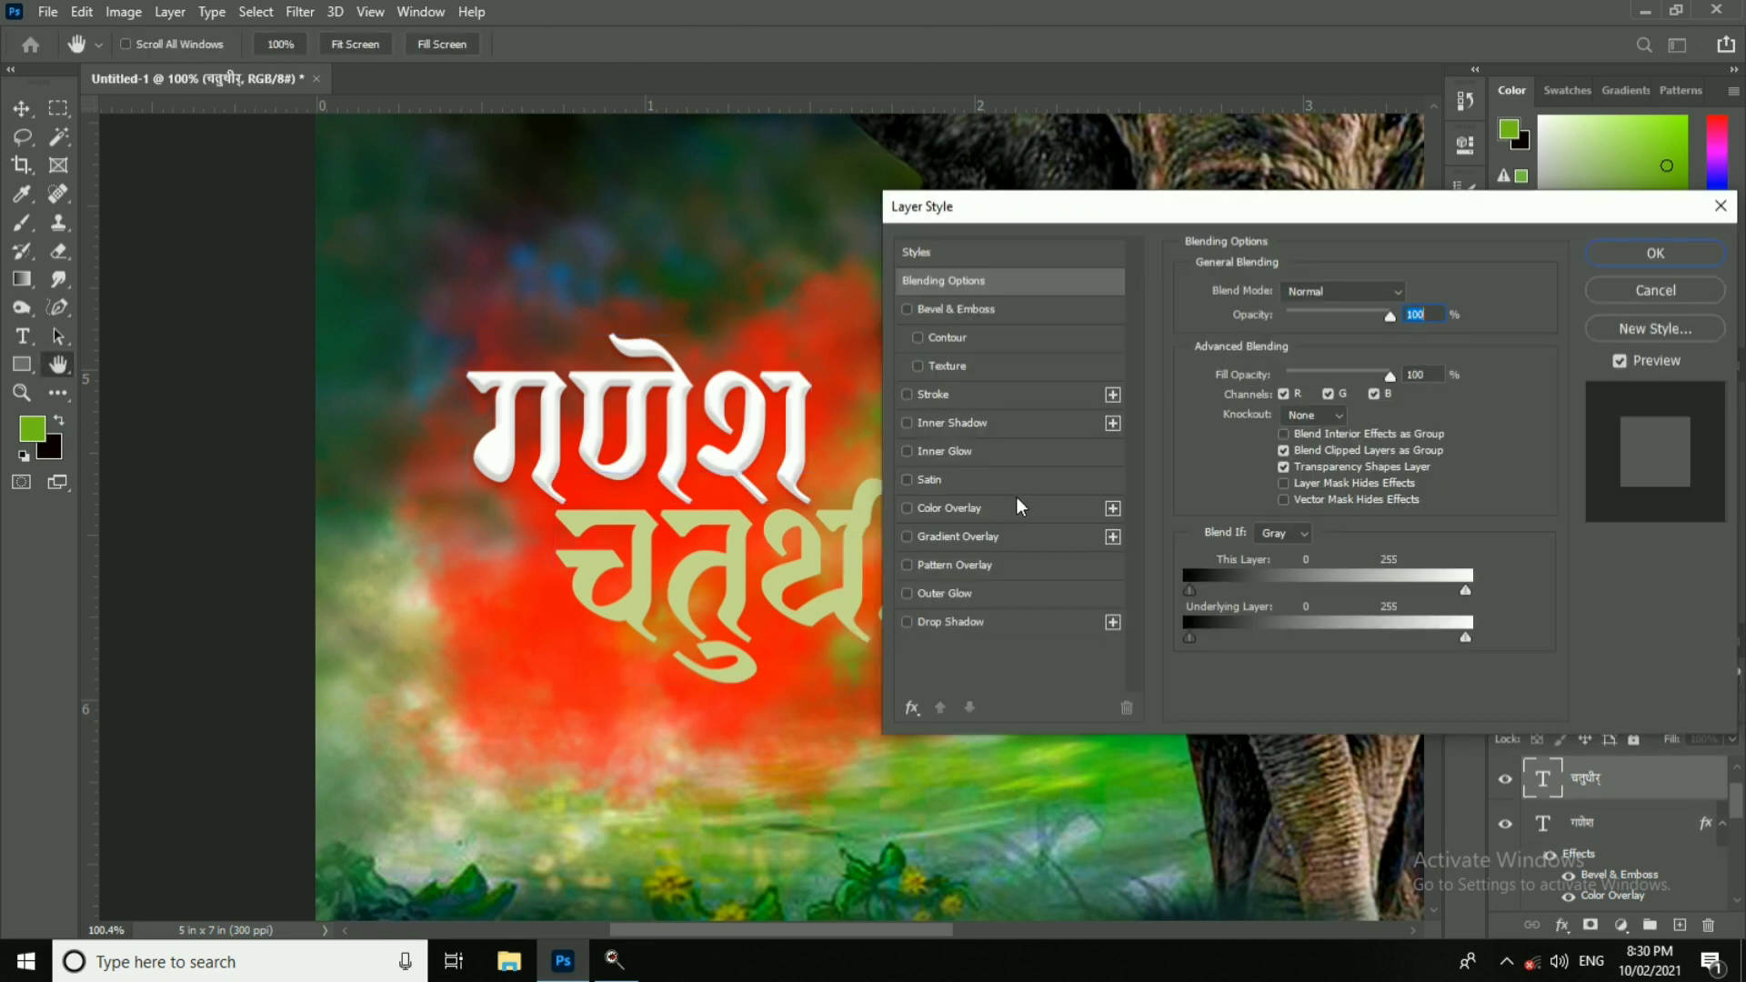
pyautogui.click(906, 508)
pyautogui.click(907, 309)
pyautogui.click(968, 622)
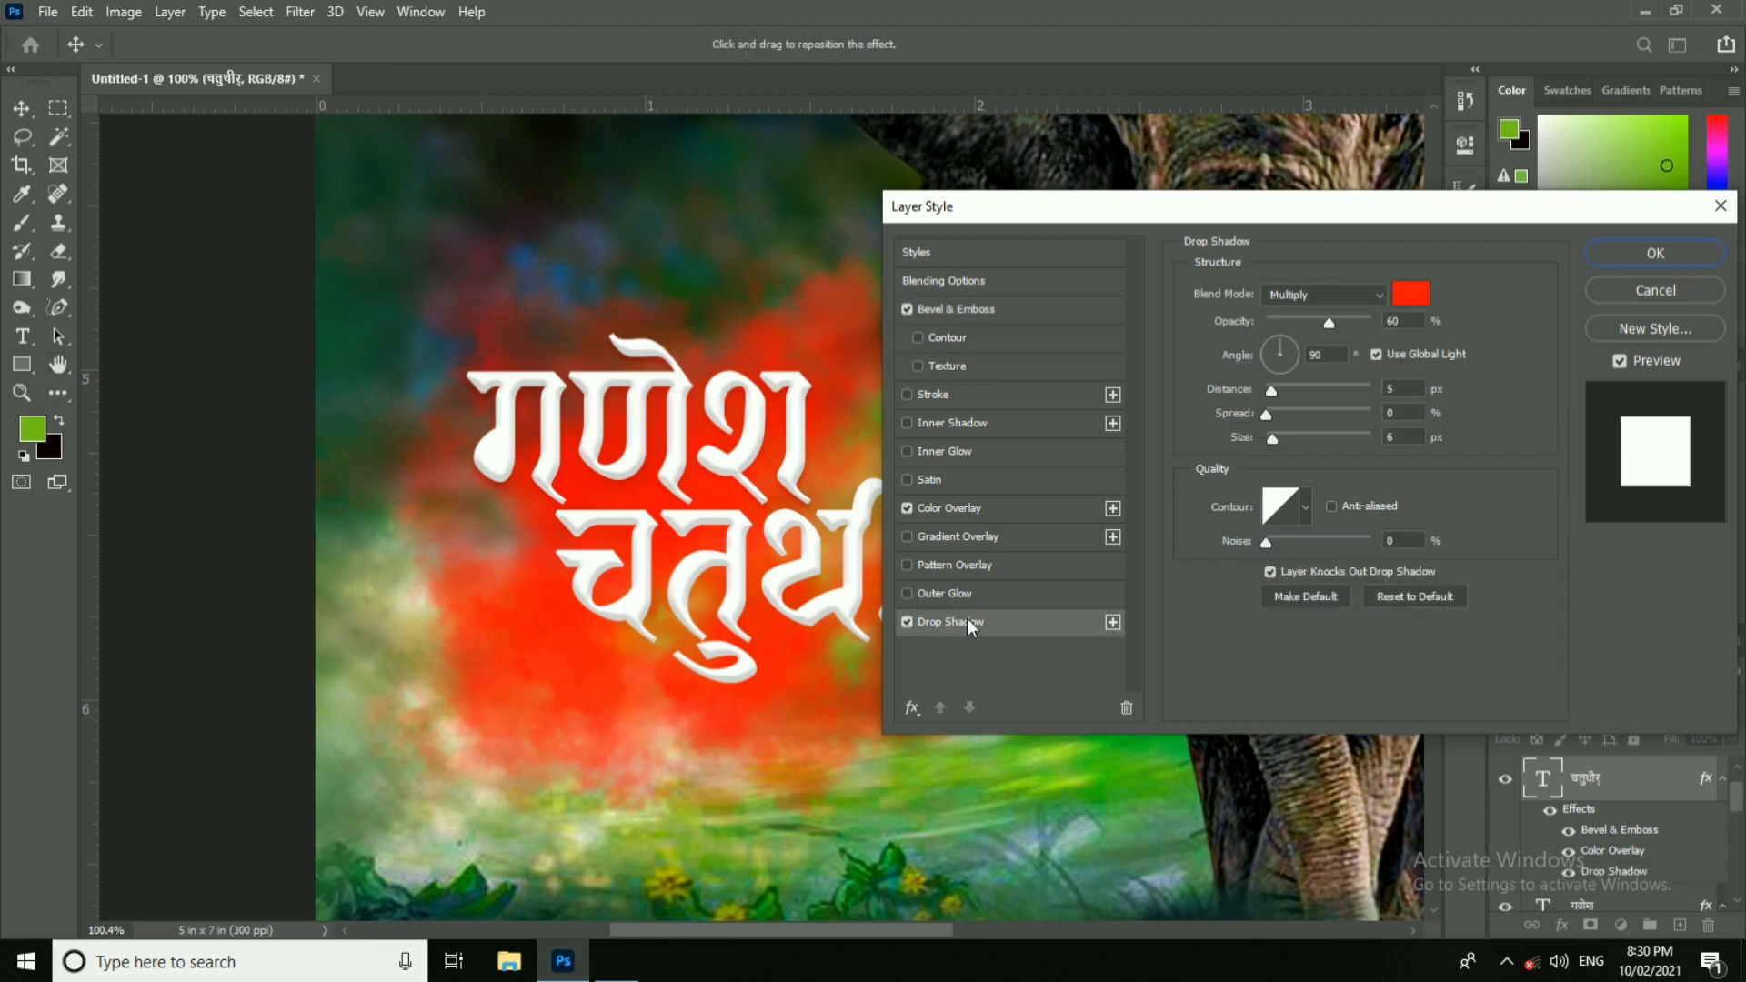
pyautogui.click(1596, 264)
# Step: Skew both title words together horizontally by about -5.5° and nudge them slightly to the right
pyautogui.scroll(-5, 742, 548)
pyautogui.scroll(3, 777, 533)
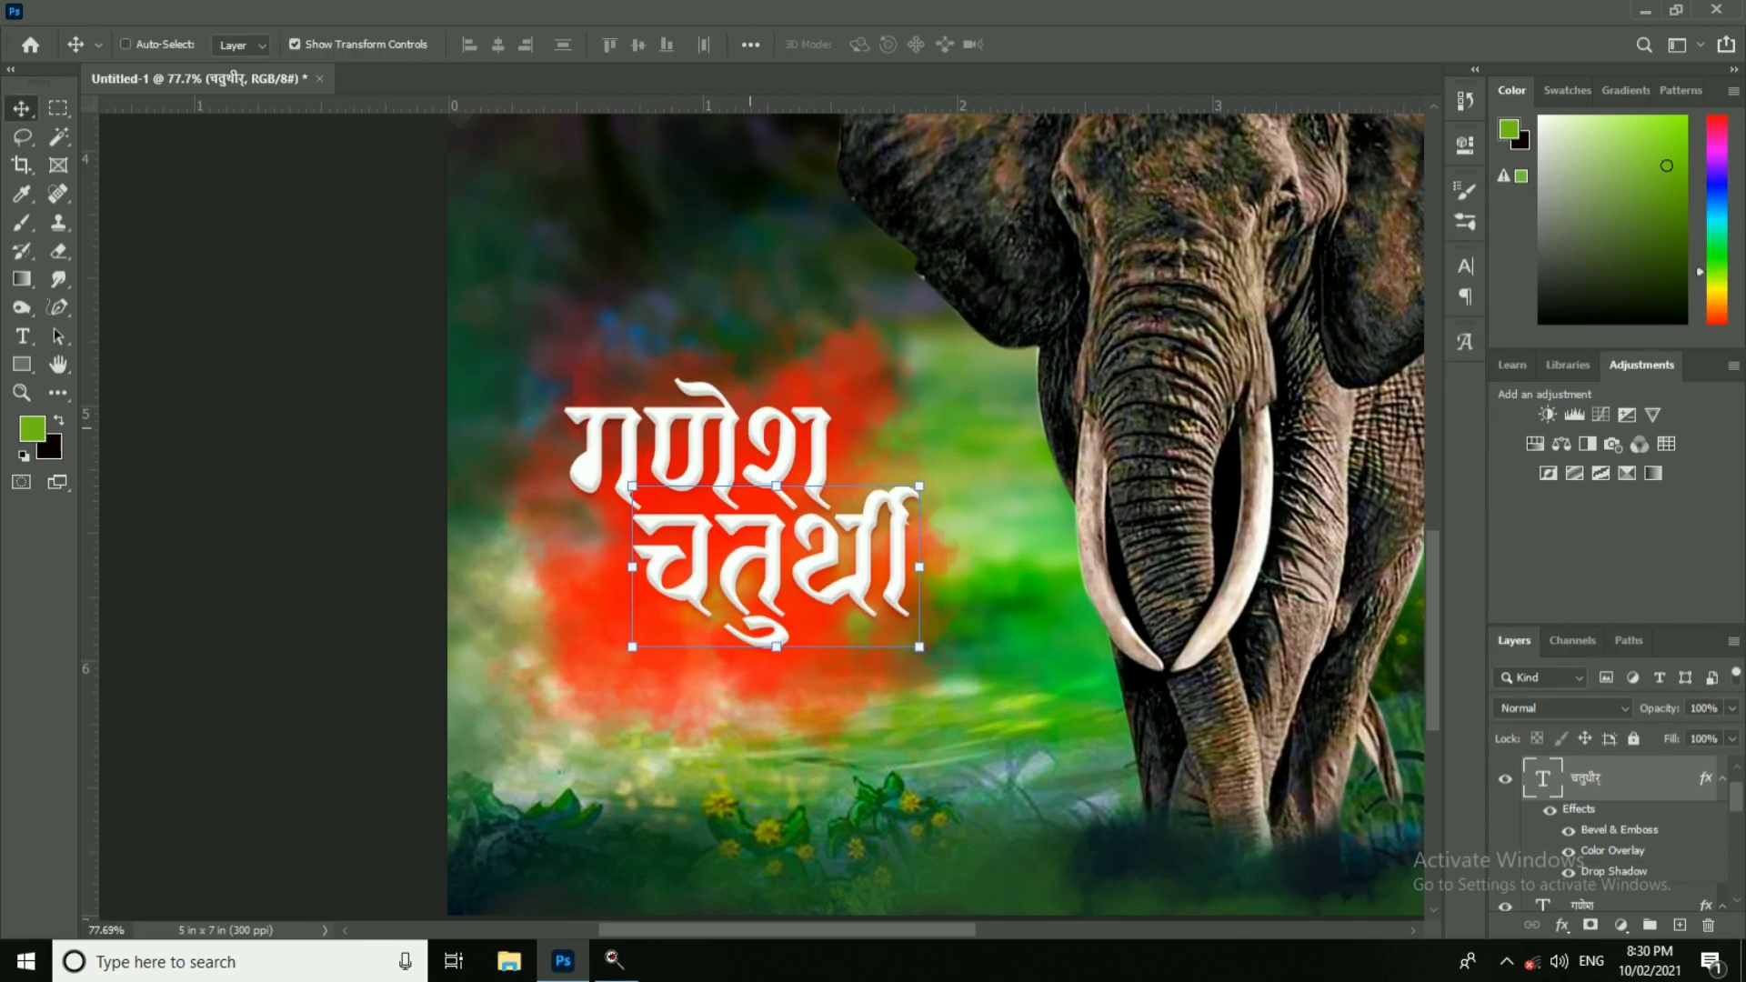
pyautogui.hotkey('ctrl', 't')
pyautogui.moveTo(743, 378); pyautogui.dragTo(768, 387)
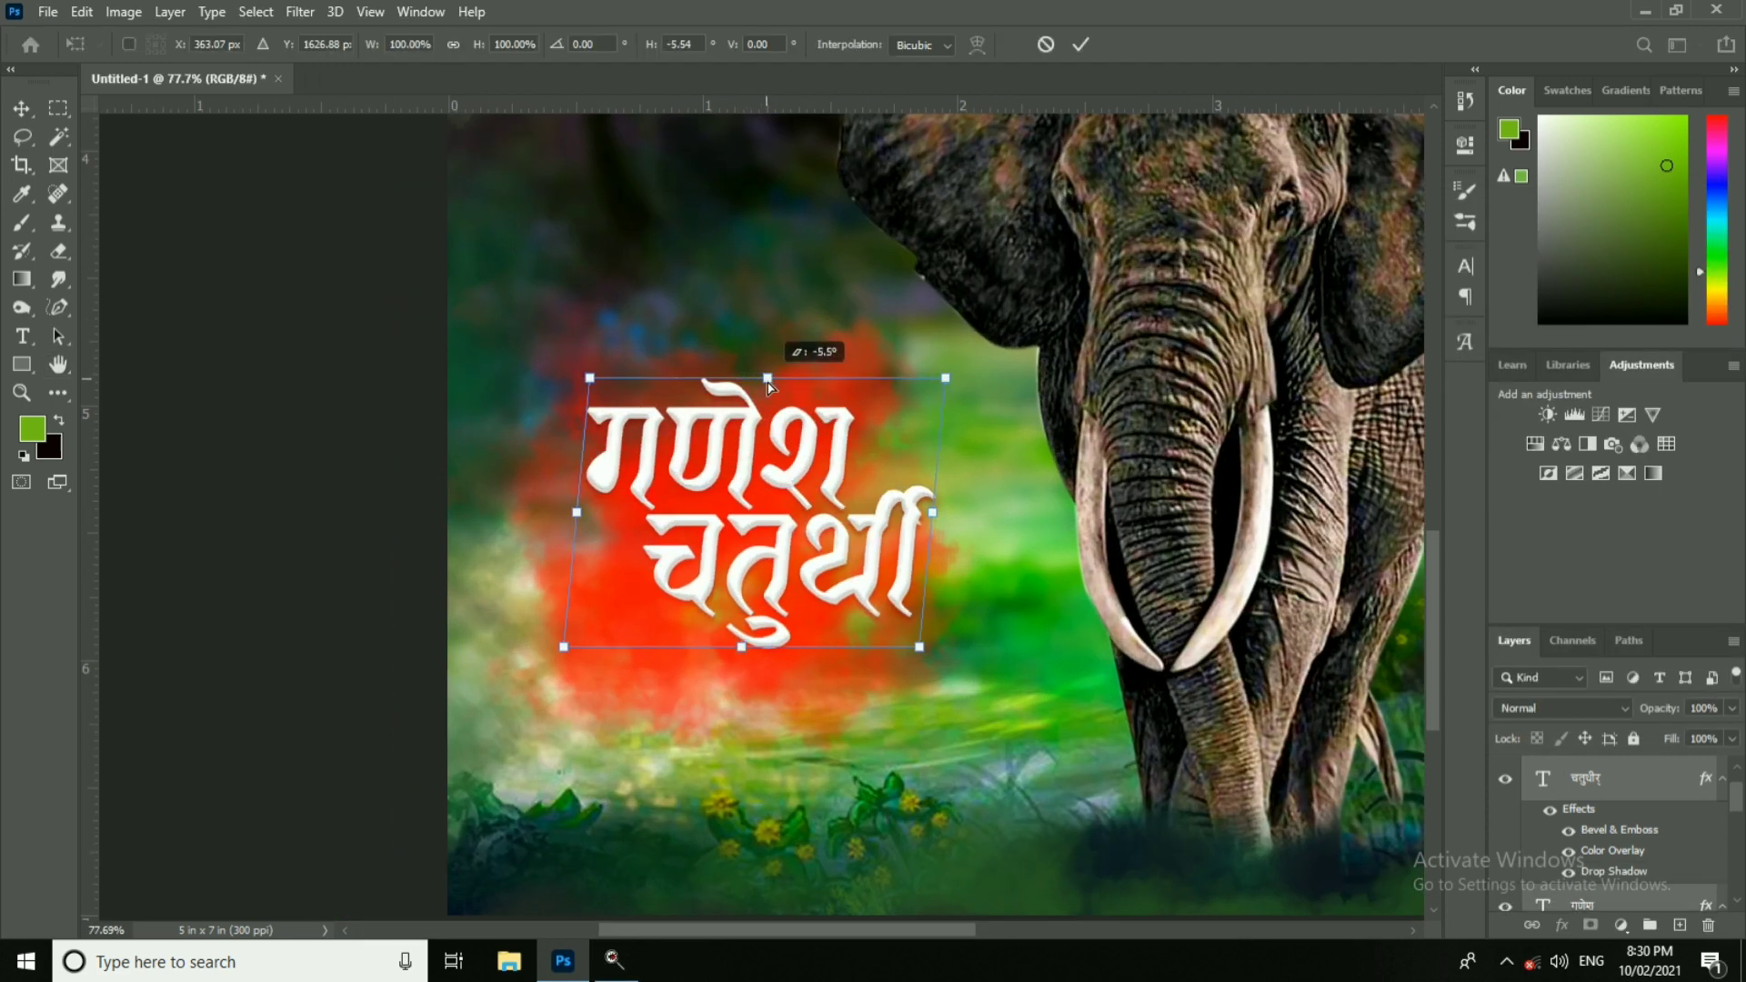
pyautogui.moveTo(835, 451); pyautogui.dragTo(853, 453)
pyautogui.click(1082, 44)
# Step: Select Layer 3 and start a new text line in Mukta Bold below the title
pyautogui.rightClick(890, 346)
pyautogui.click(898, 357)
pyautogui.scroll(-5, 910, 454)
pyautogui.scroll(5, 636, 728)
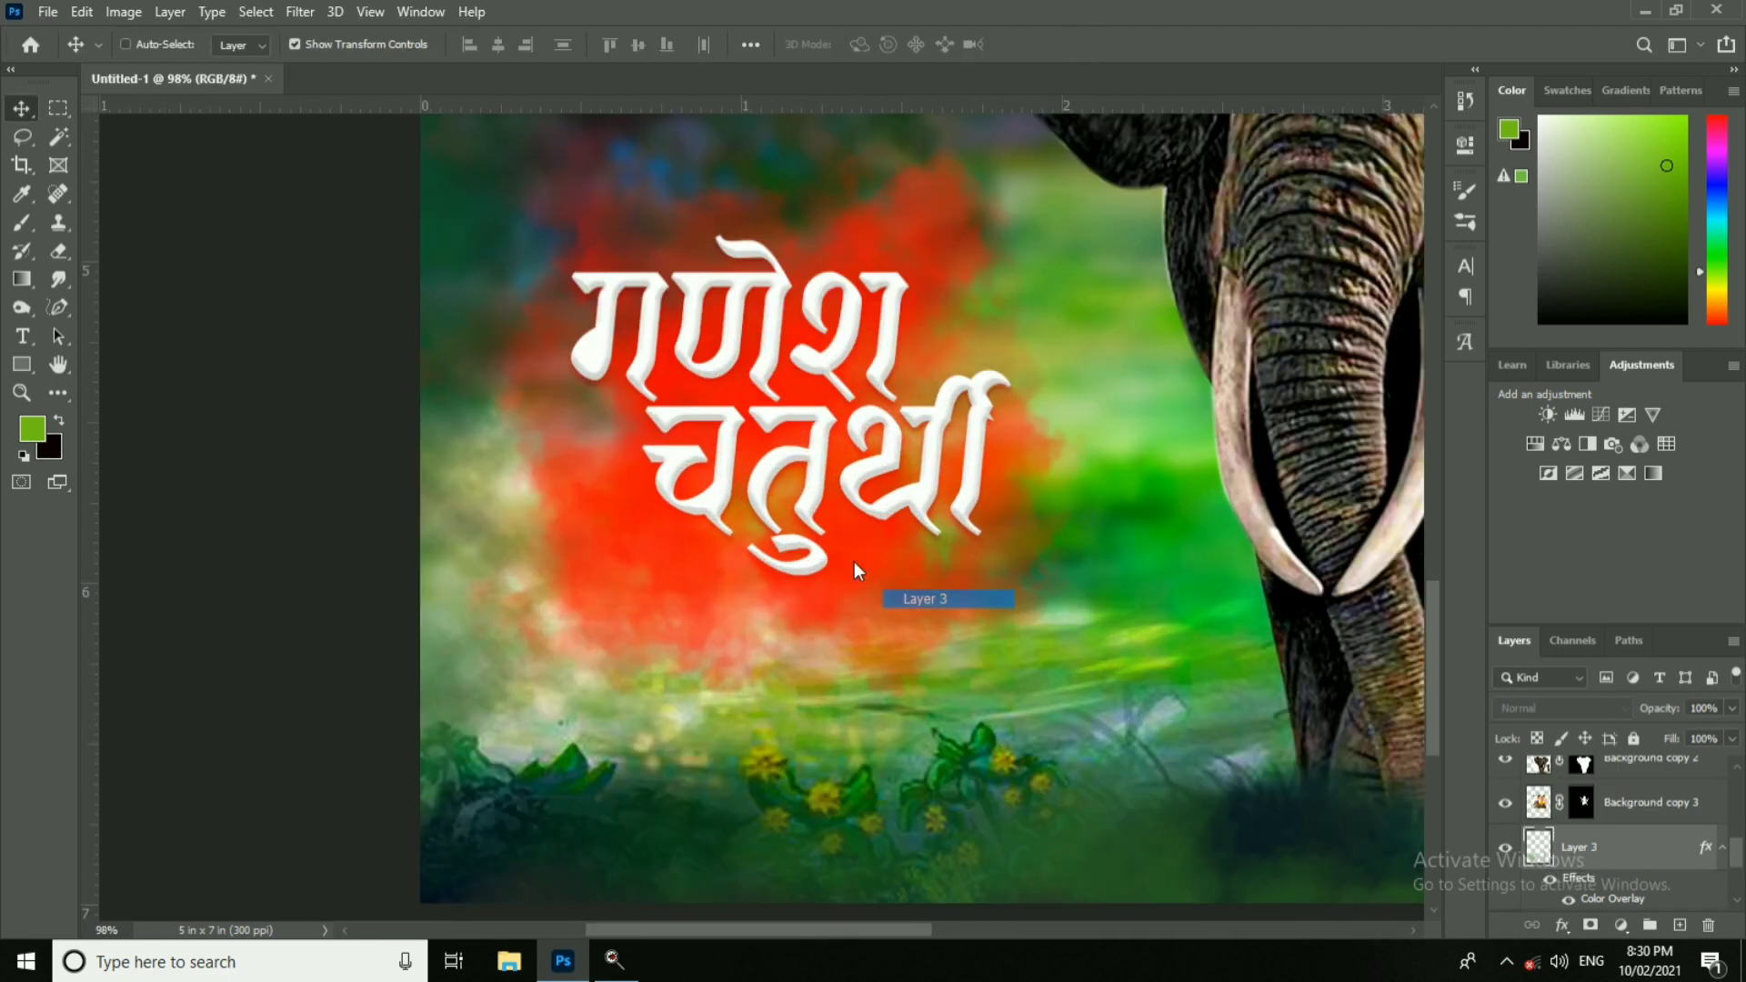
pyautogui.rightClick(822, 515)
pyautogui.click(830, 522)
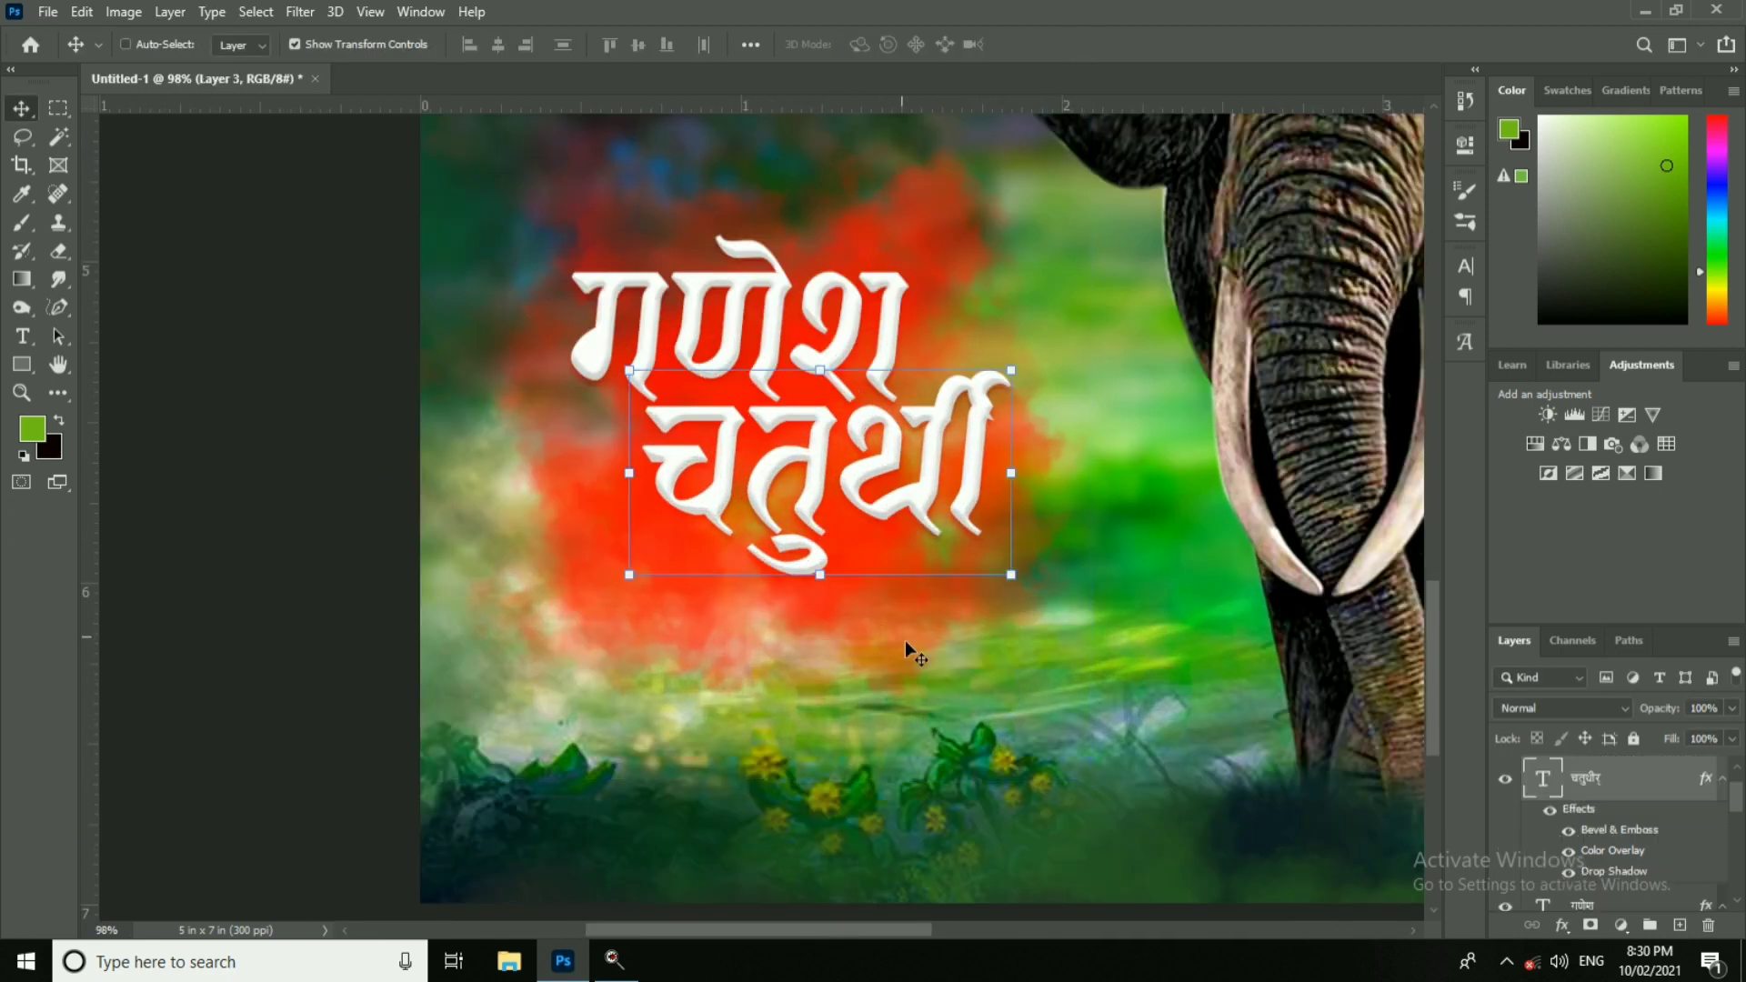
pyautogui.write('t')
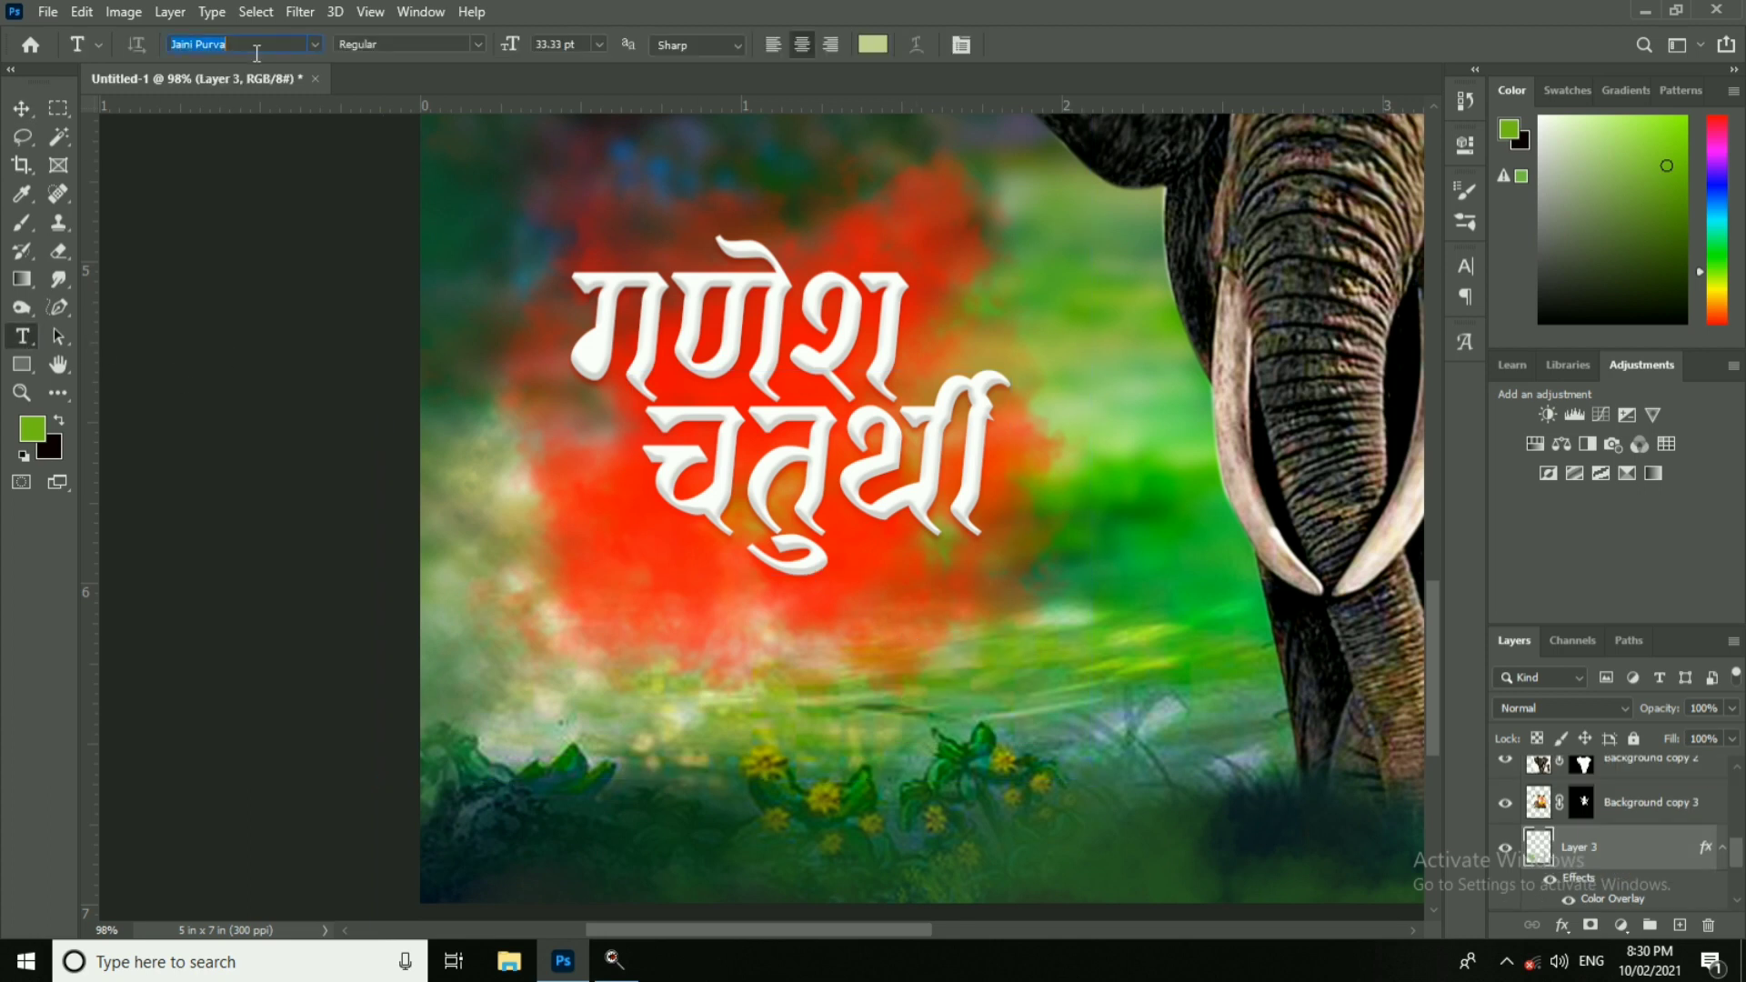
pyautogui.write('Mukta')
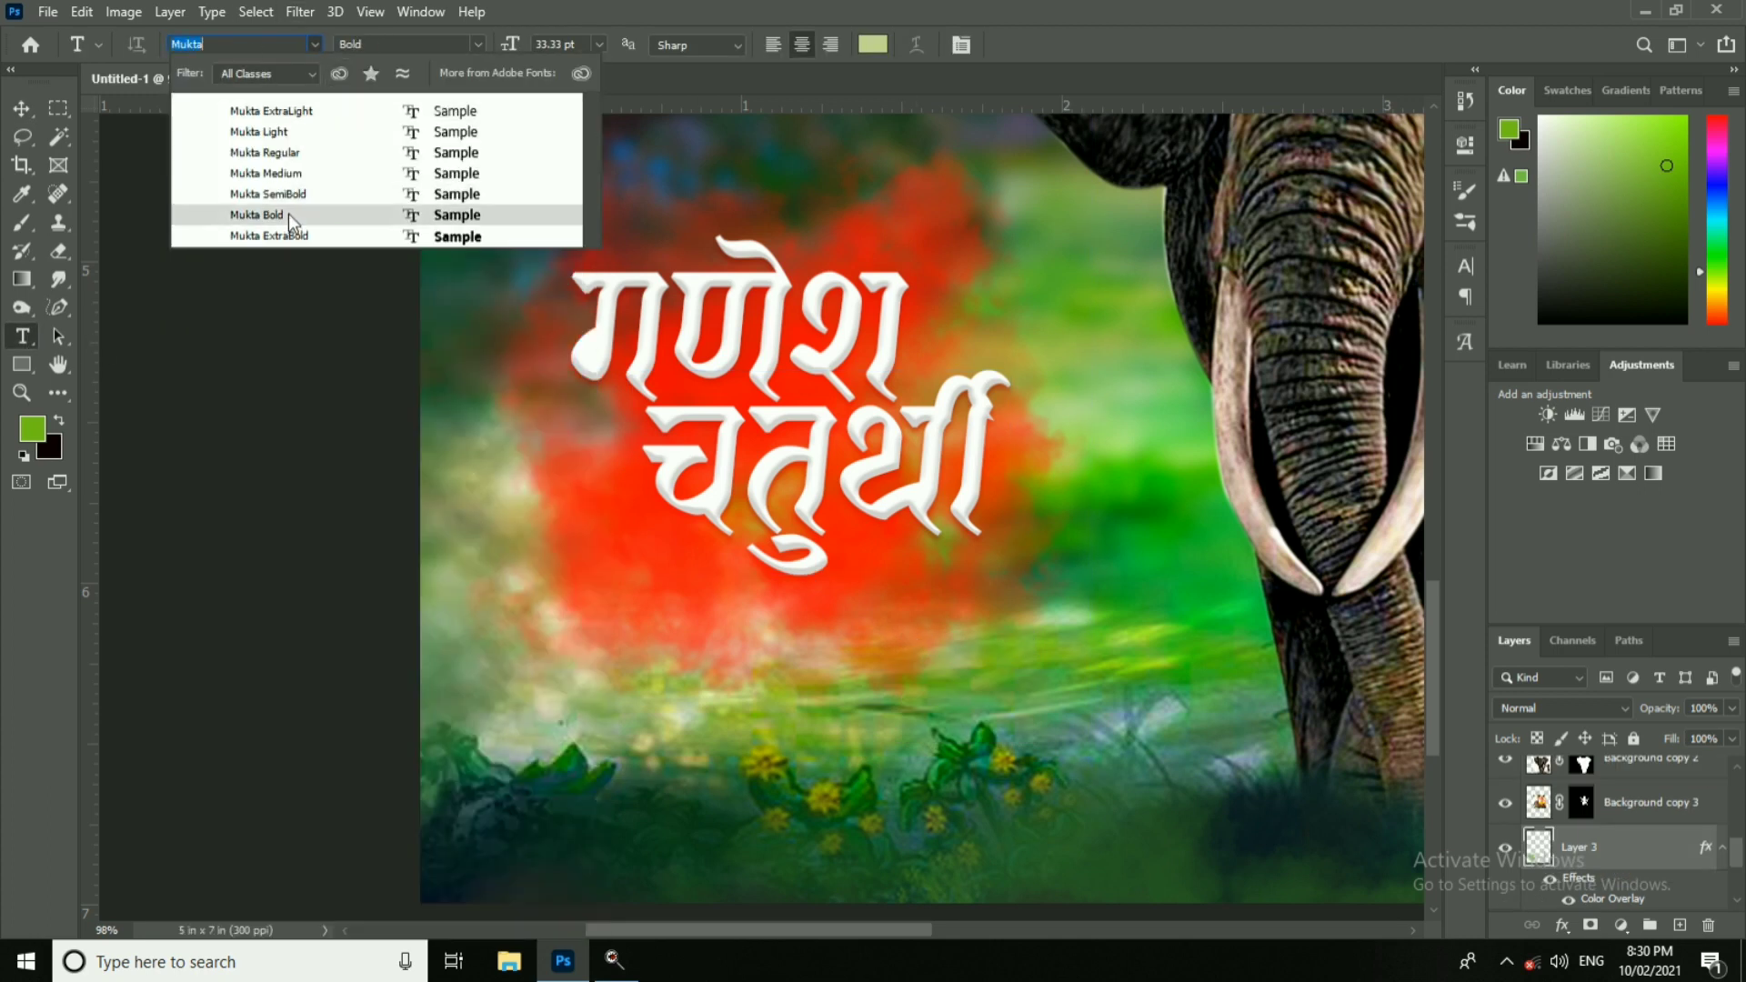
pyautogui.click(287, 214)
pyautogui.click(735, 730)
# Step: Show the Devanagari glyphs of Mukta Bold and enter dfdg as placeholder text, selected for replacement
pyautogui.click(1466, 342)
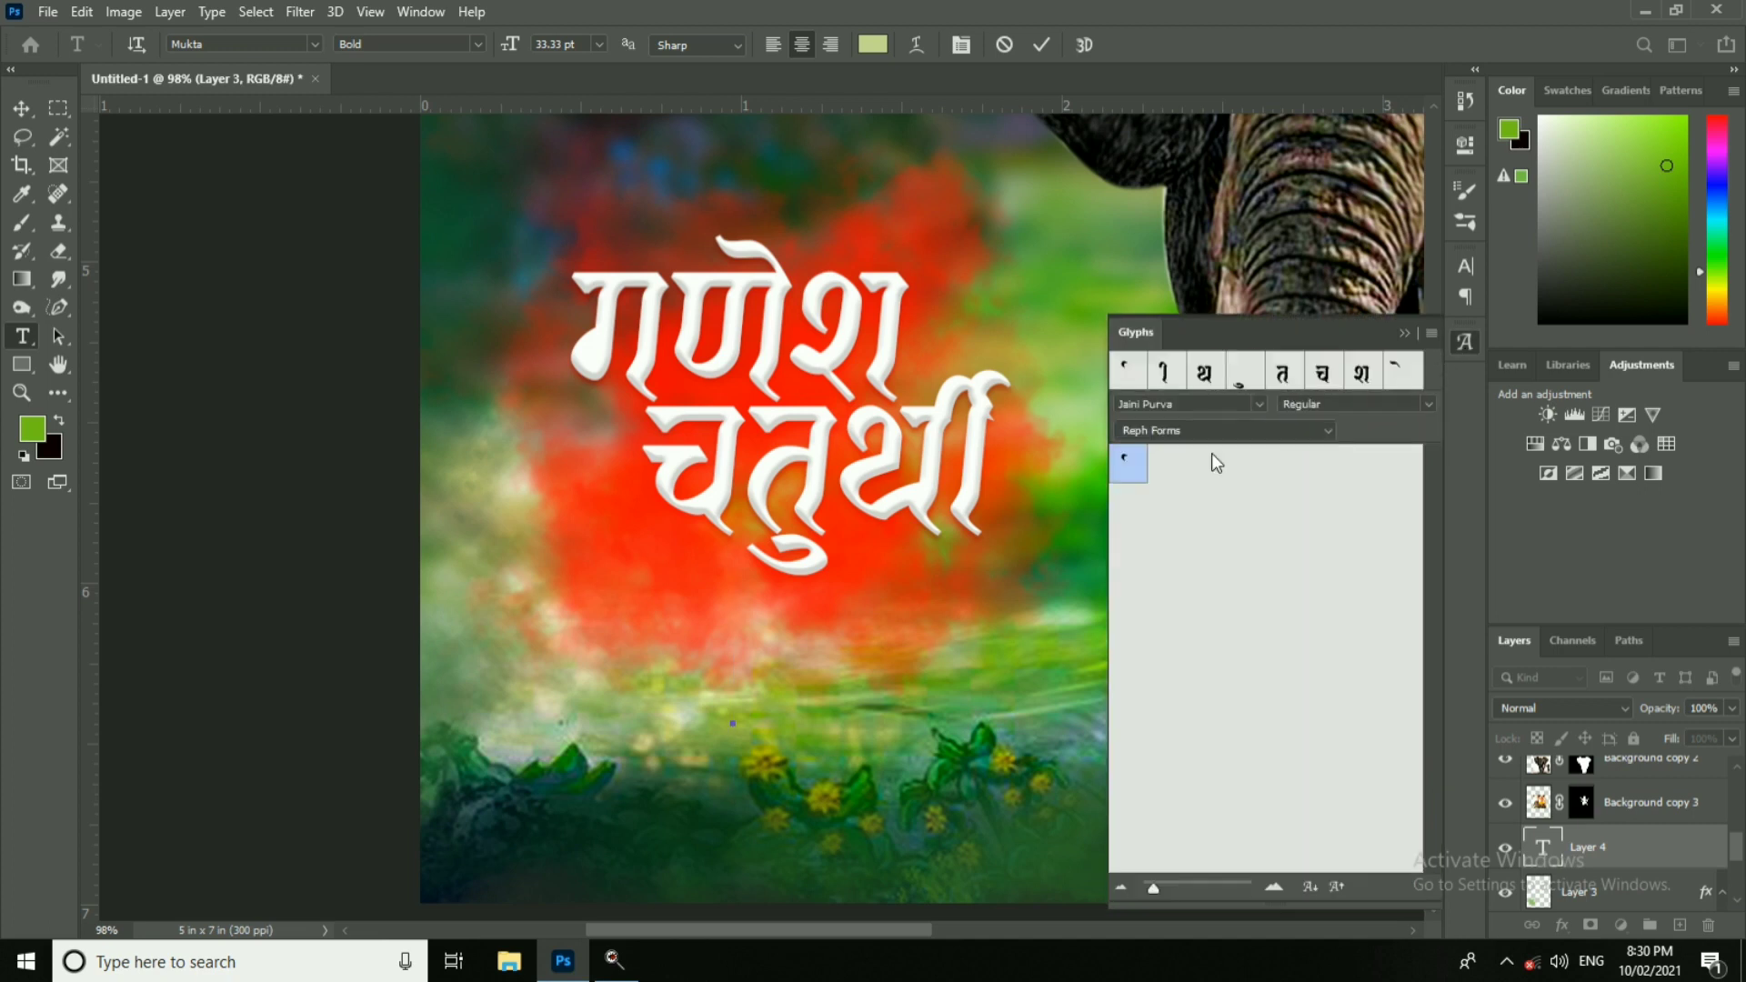
pyautogui.write('dfdg')
pyautogui.hotkey('ctrl', 'a')
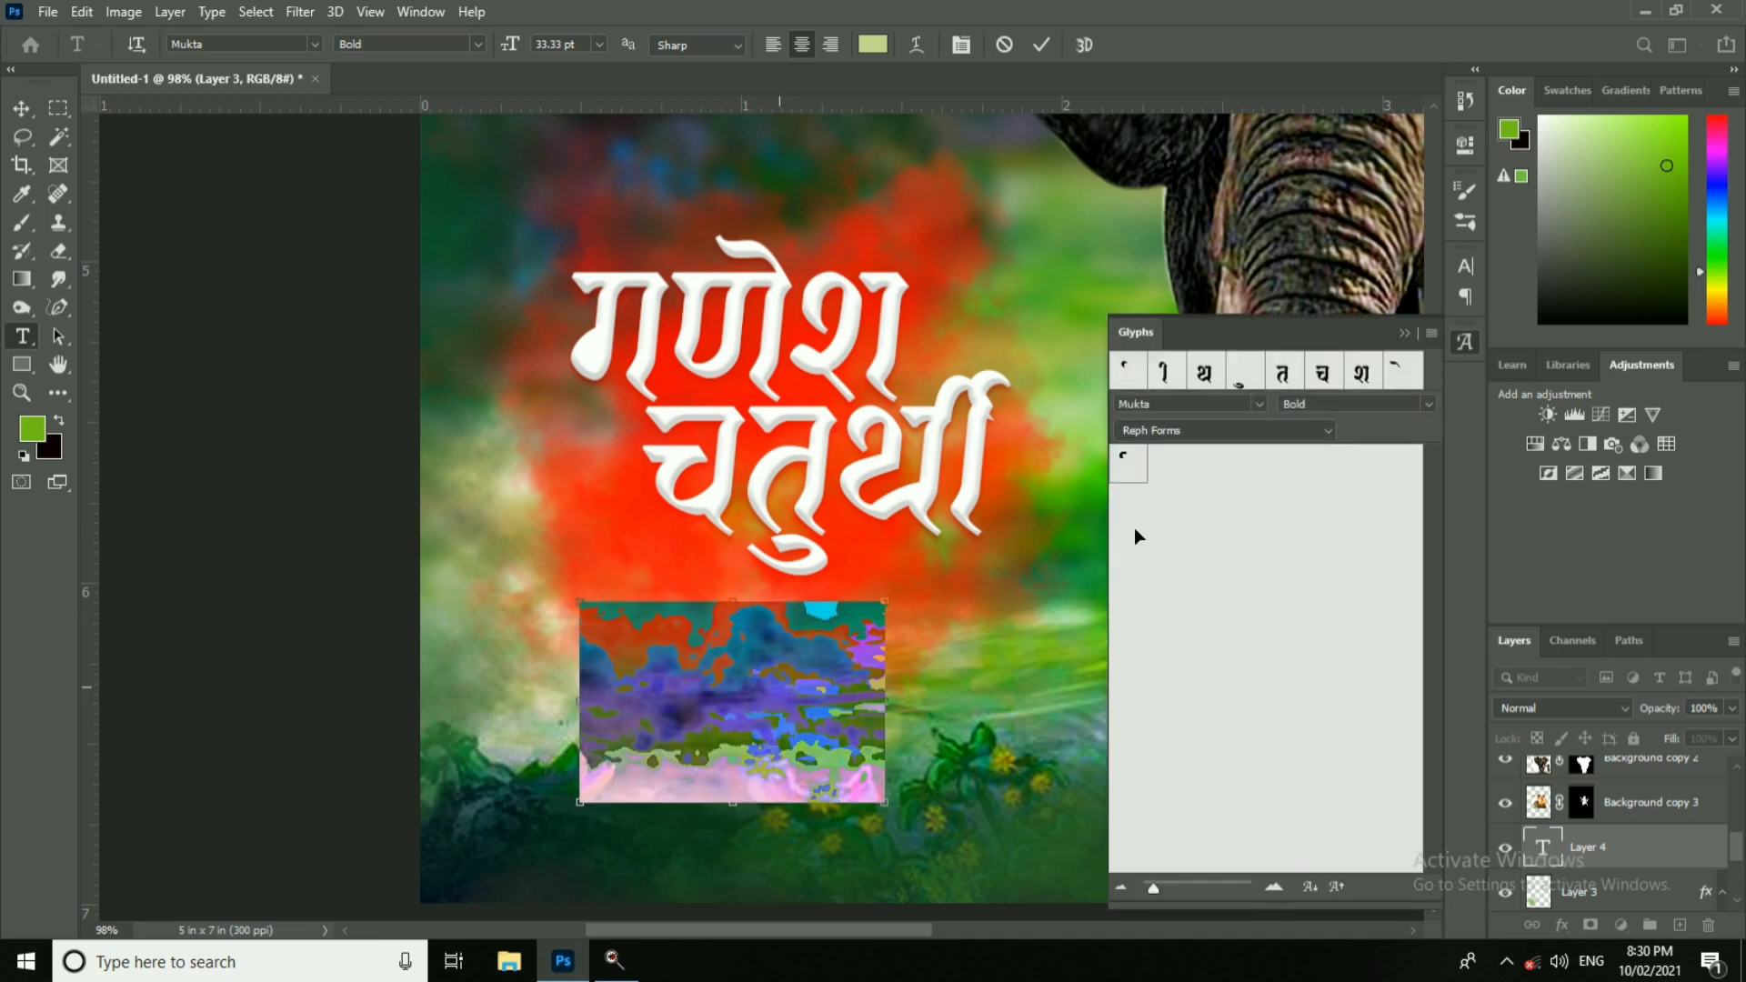
pyautogui.click(1228, 434)
pyautogui.click(1211, 652)
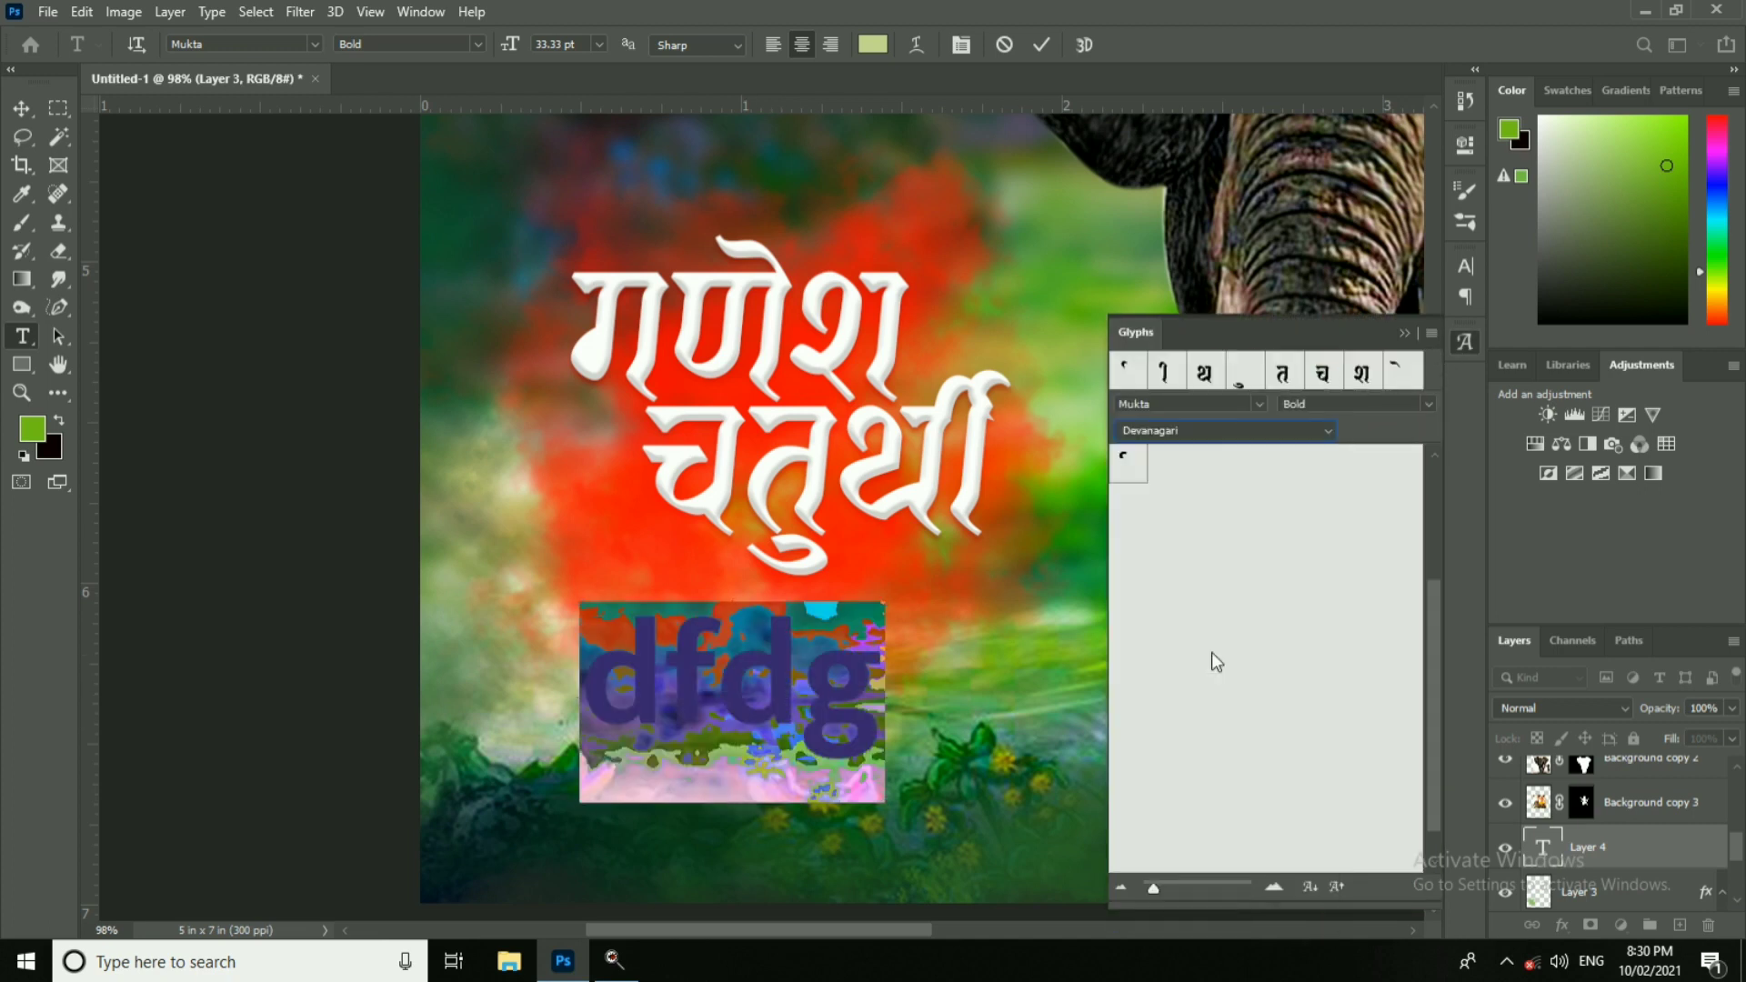
pyautogui.click(828, 669)
pyautogui.hotkey('ctrl', 'a')
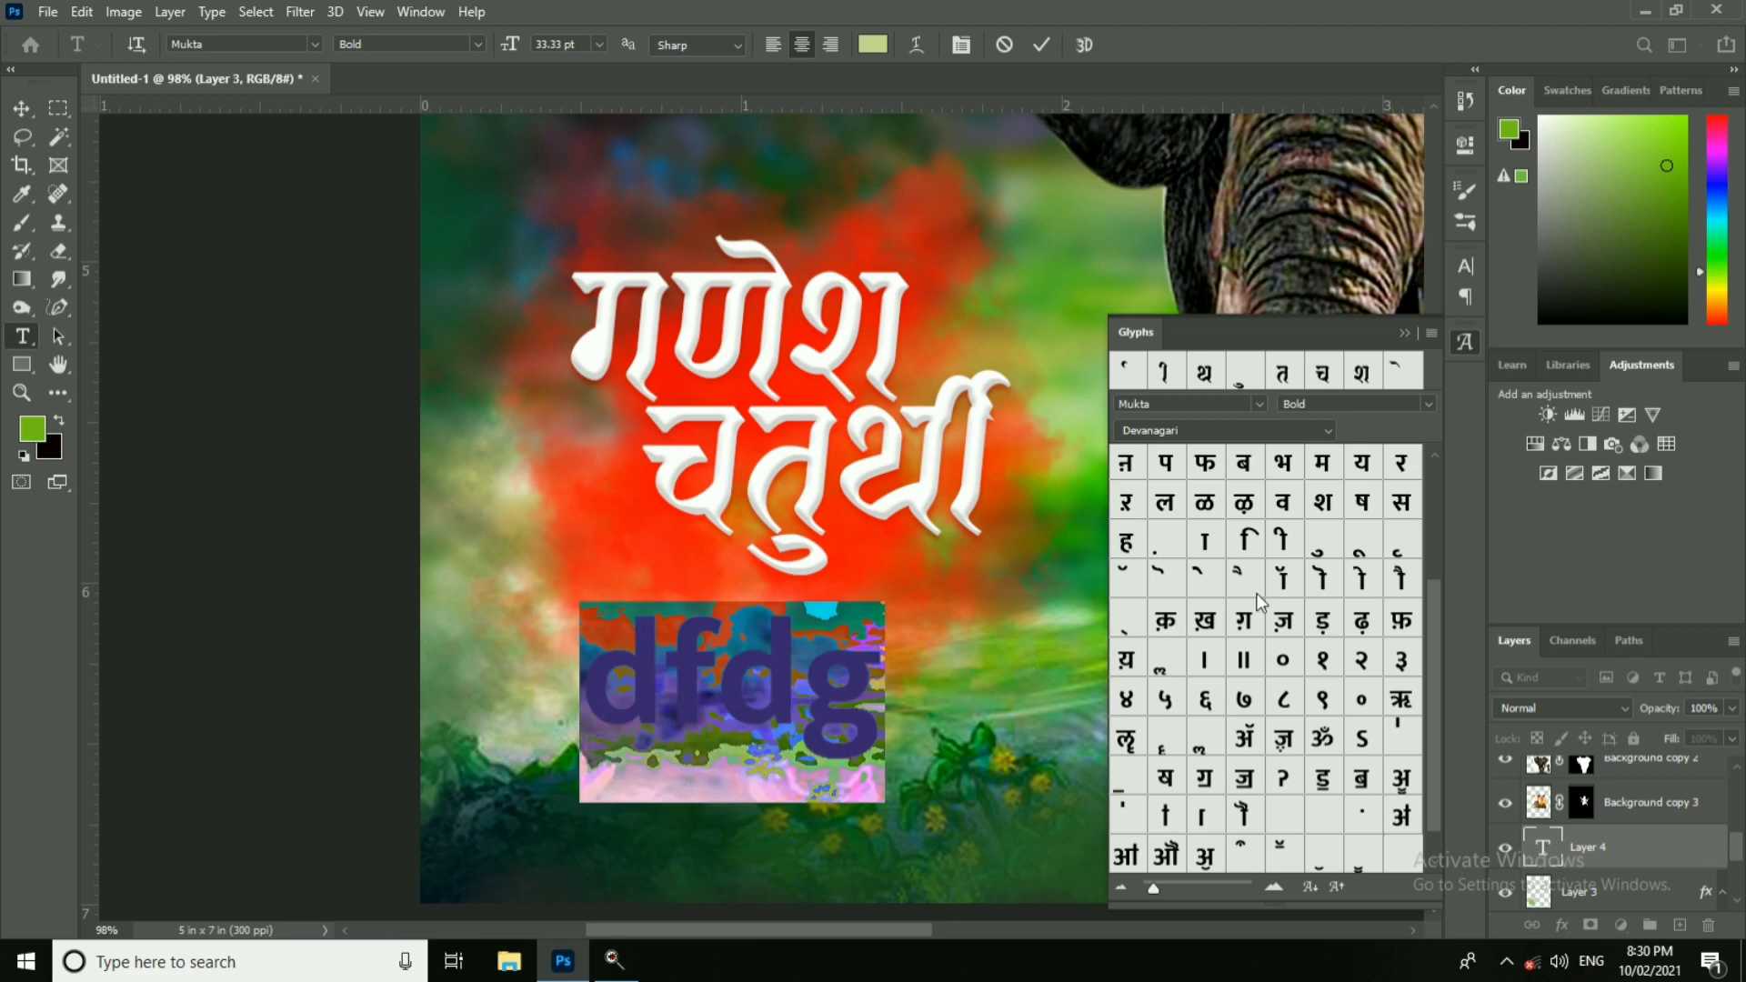
# Step: Replace the placeholder text with the word निमीत, built from Mukta Bold Devanagari glyphs
pyautogui.doubleClick(1257, 593)
pyautogui.doubleClick(1246, 540)
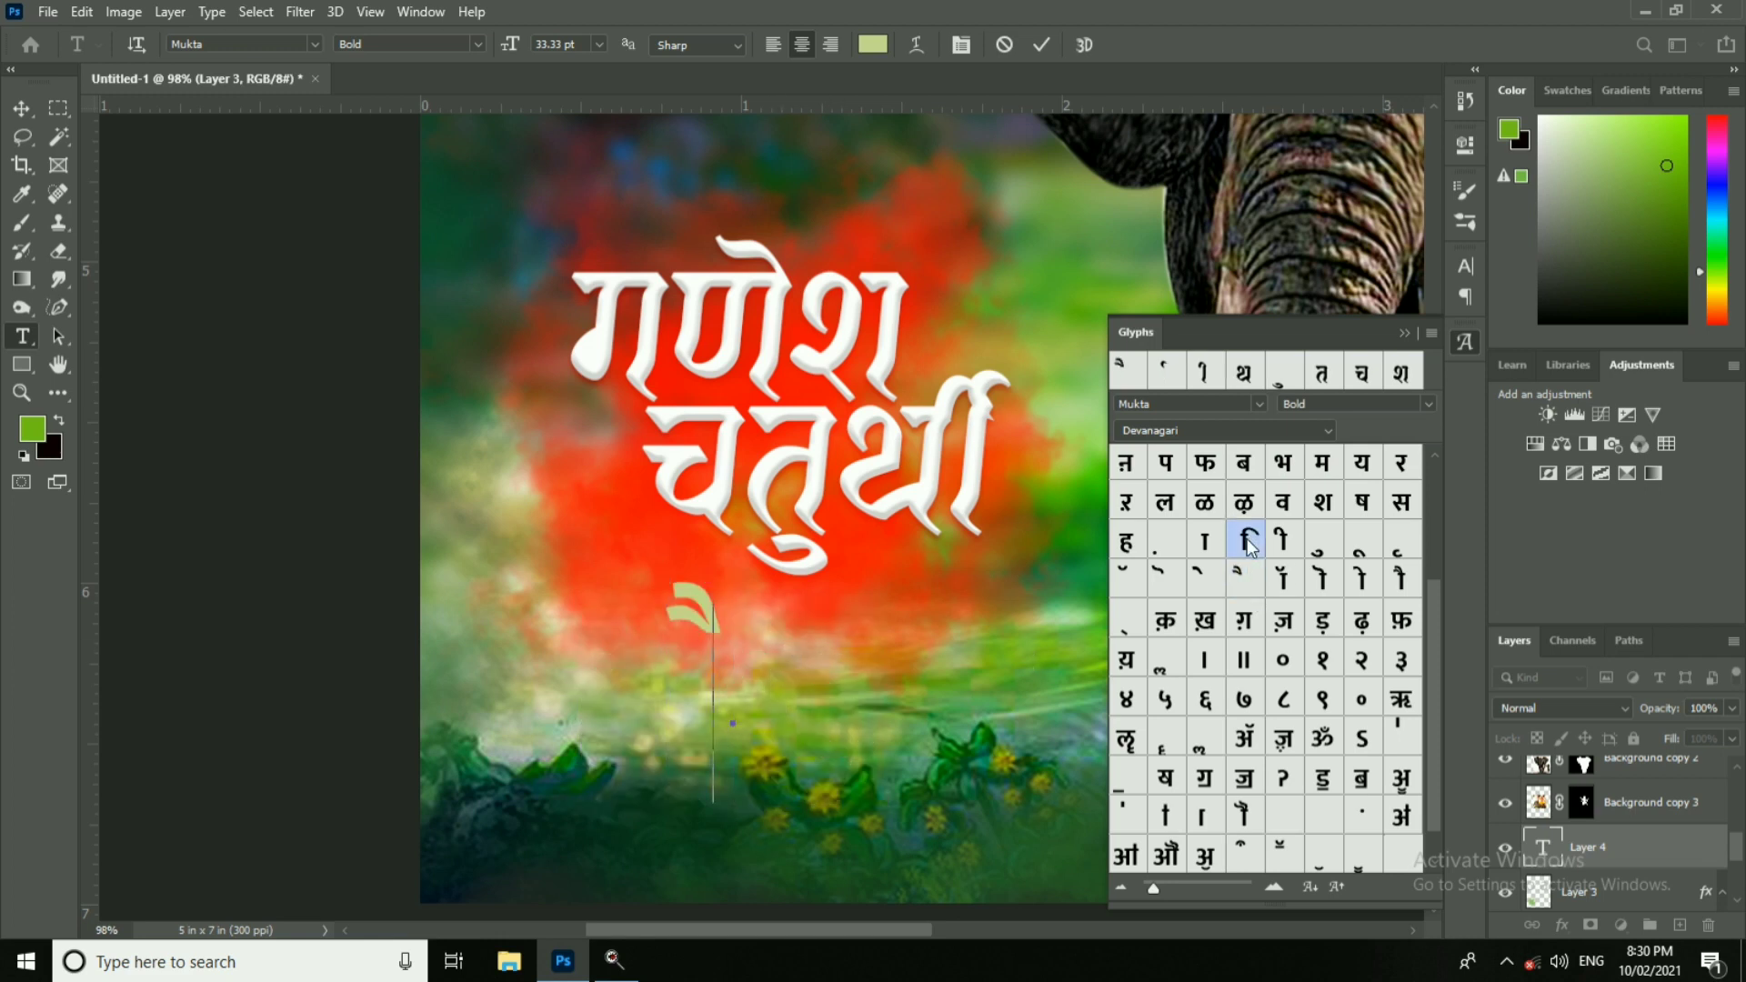
pyautogui.scroll(5, 1357, 696)
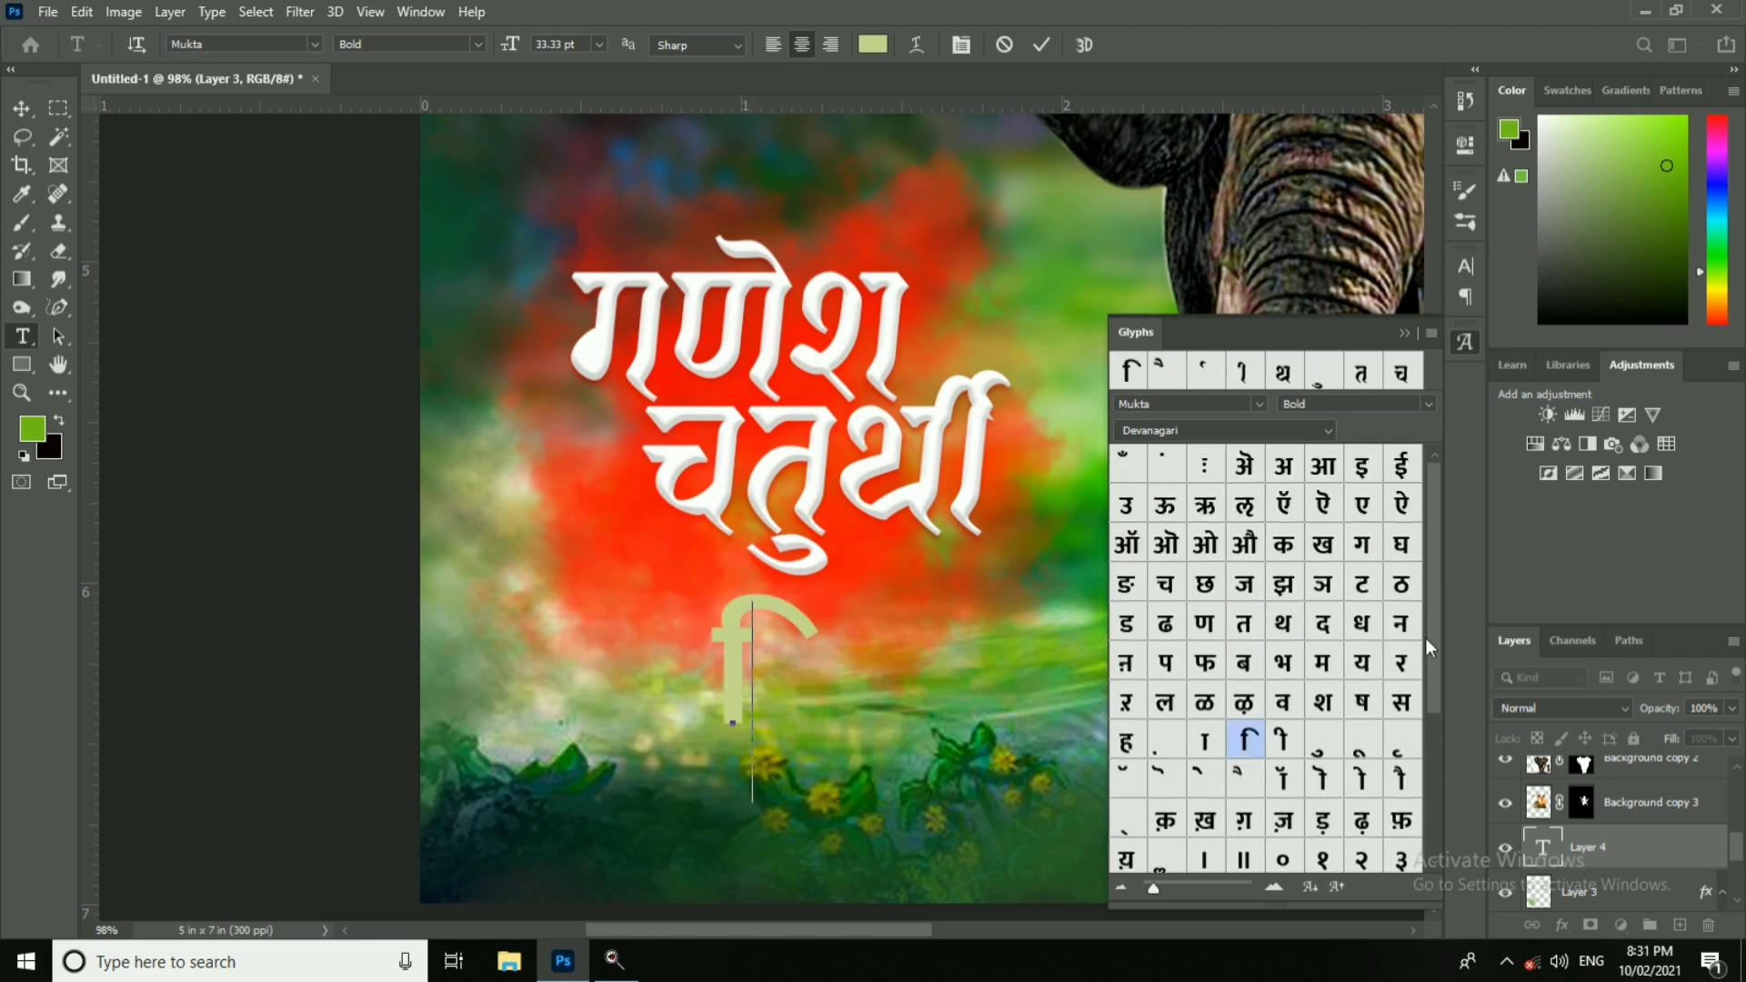
pyautogui.doubleClick(1400, 623)
pyautogui.doubleClick(1283, 662)
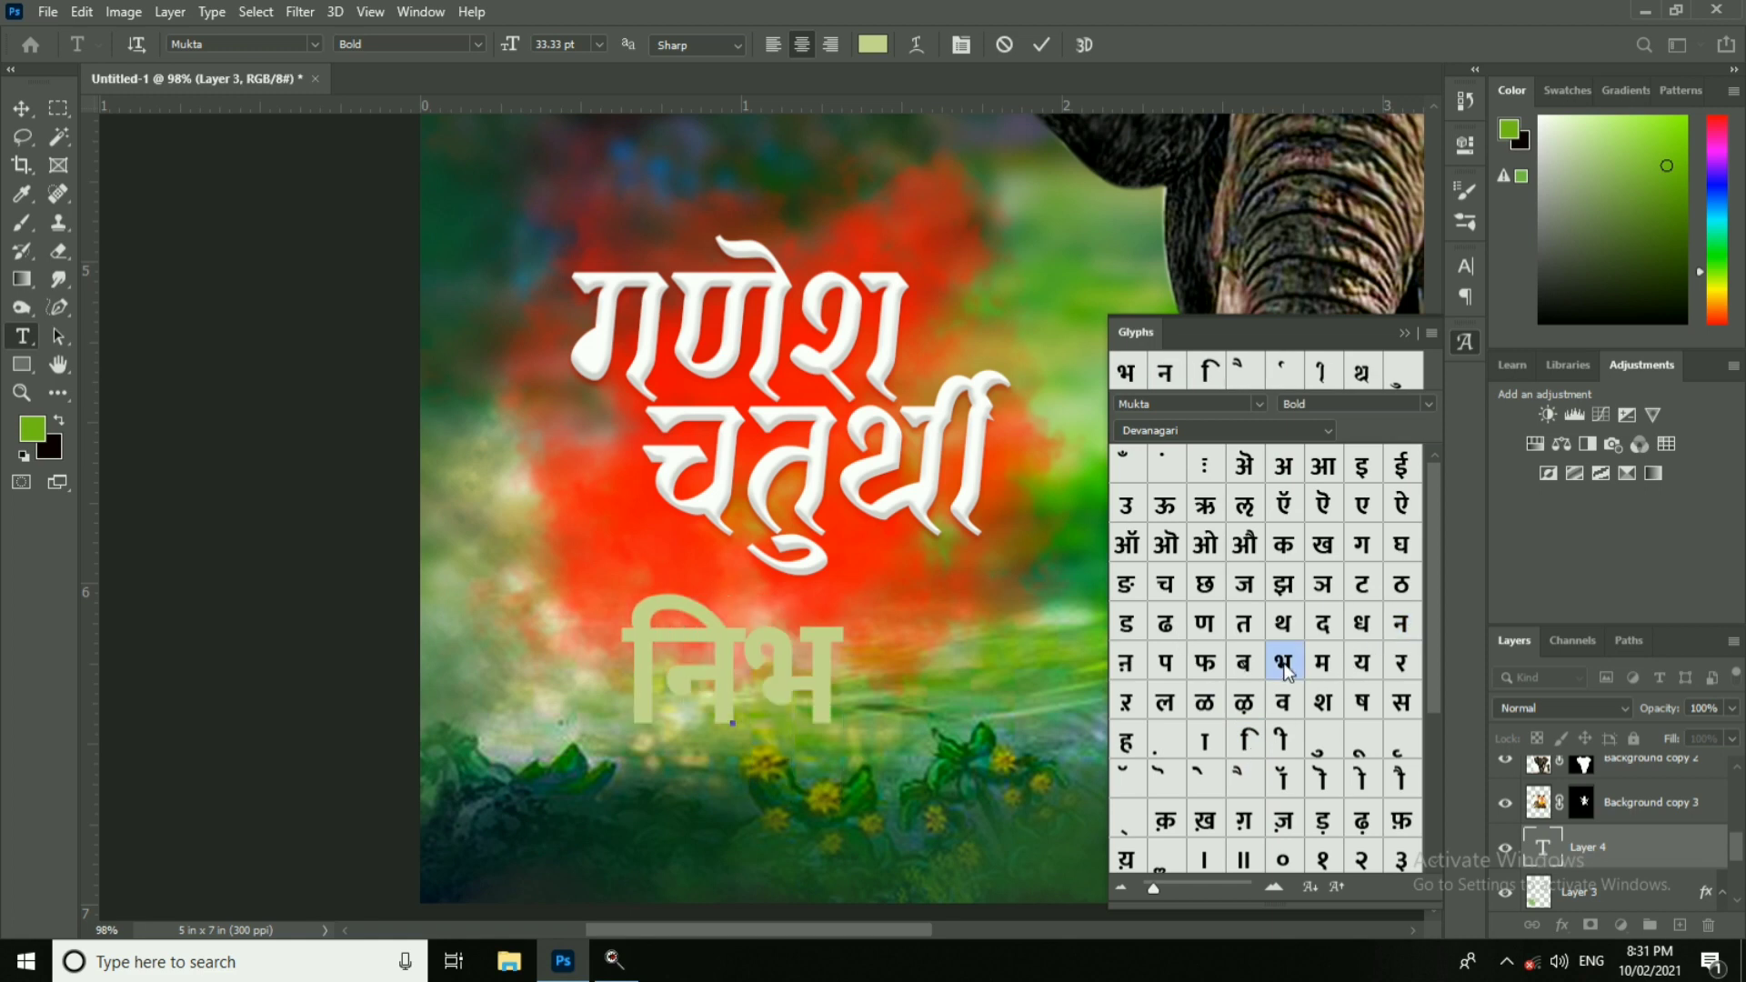
pyautogui.doubleClick(1323, 662)
pyautogui.doubleClick(1282, 739)
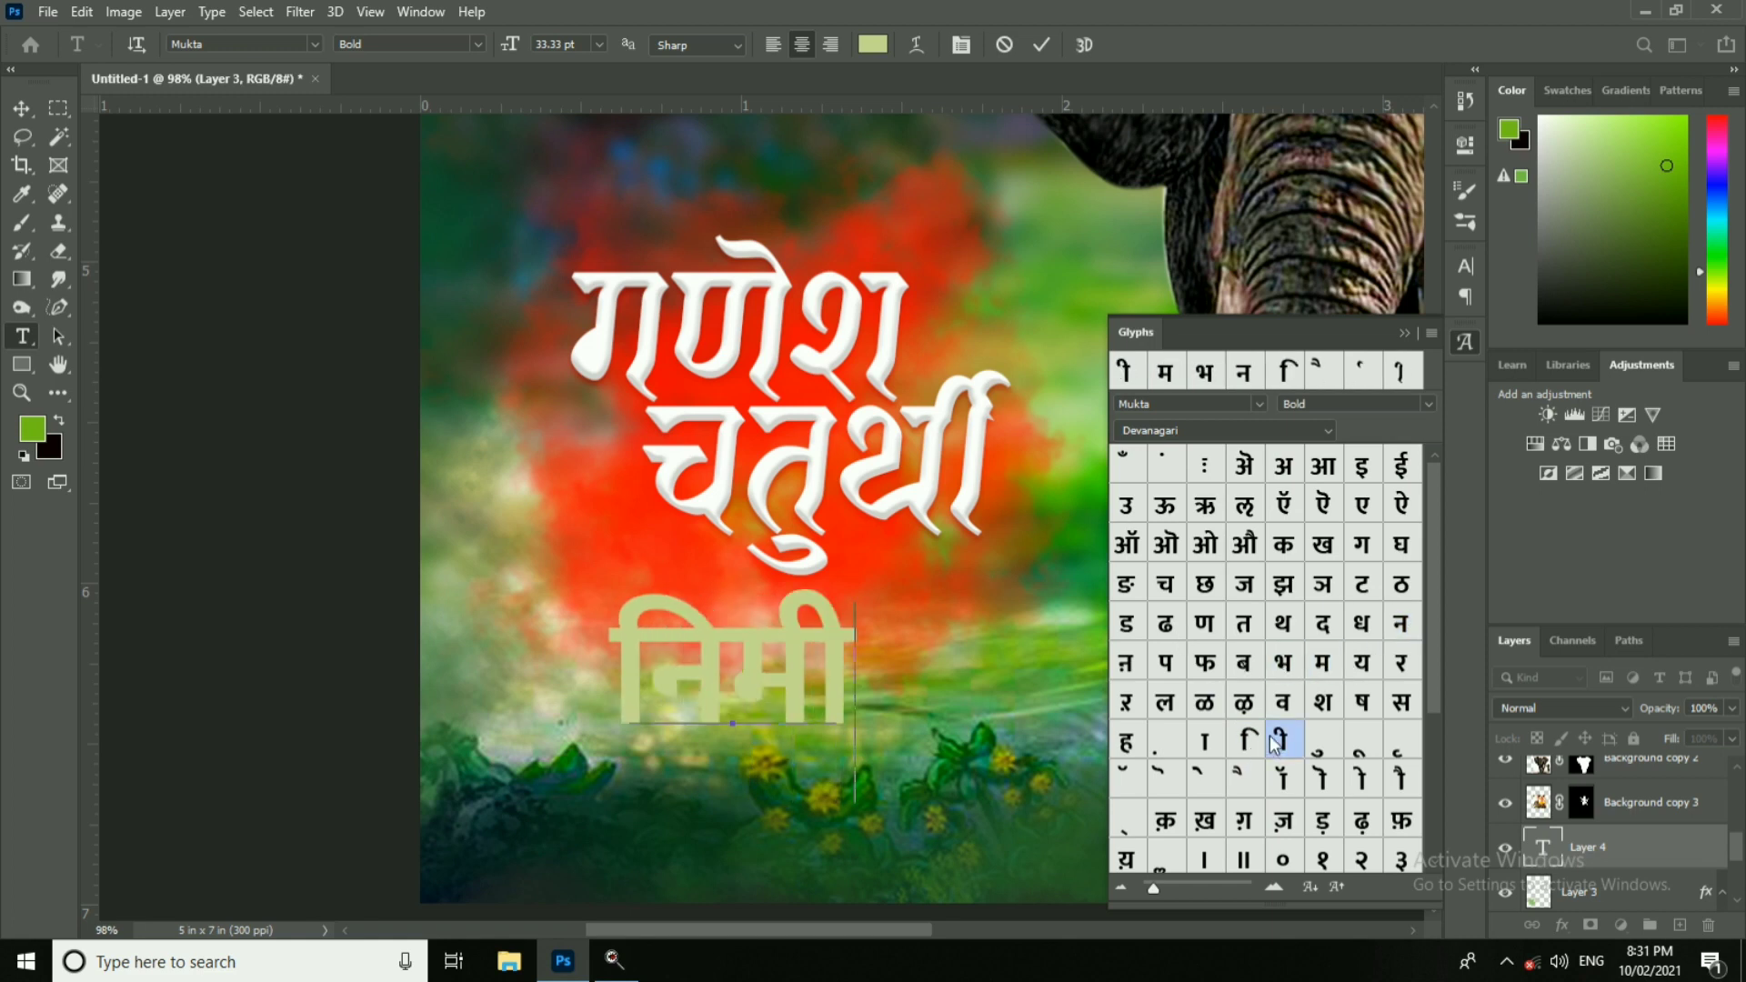
pyautogui.doubleClick(1259, 622)
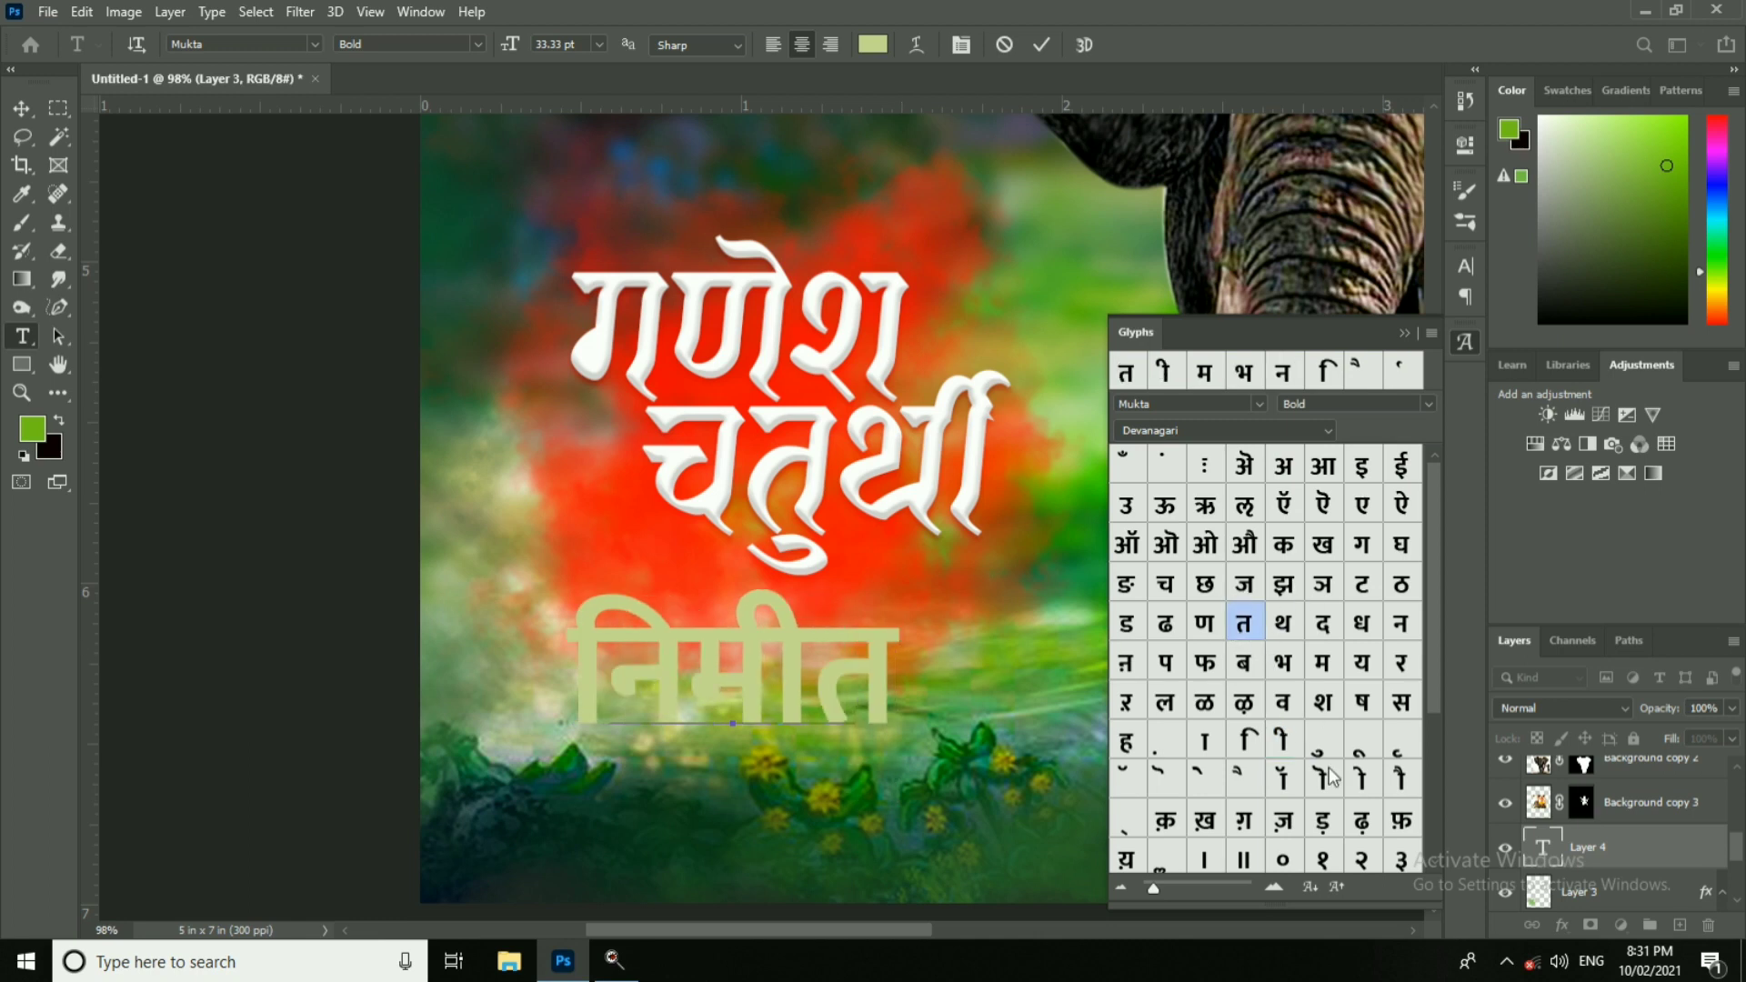
# Step: Try to double the final त of निमीत by adding a halant and a second त glyph
pyautogui.scroll(-3, 1246, 808)
pyautogui.scroll(2, 1265, 828)
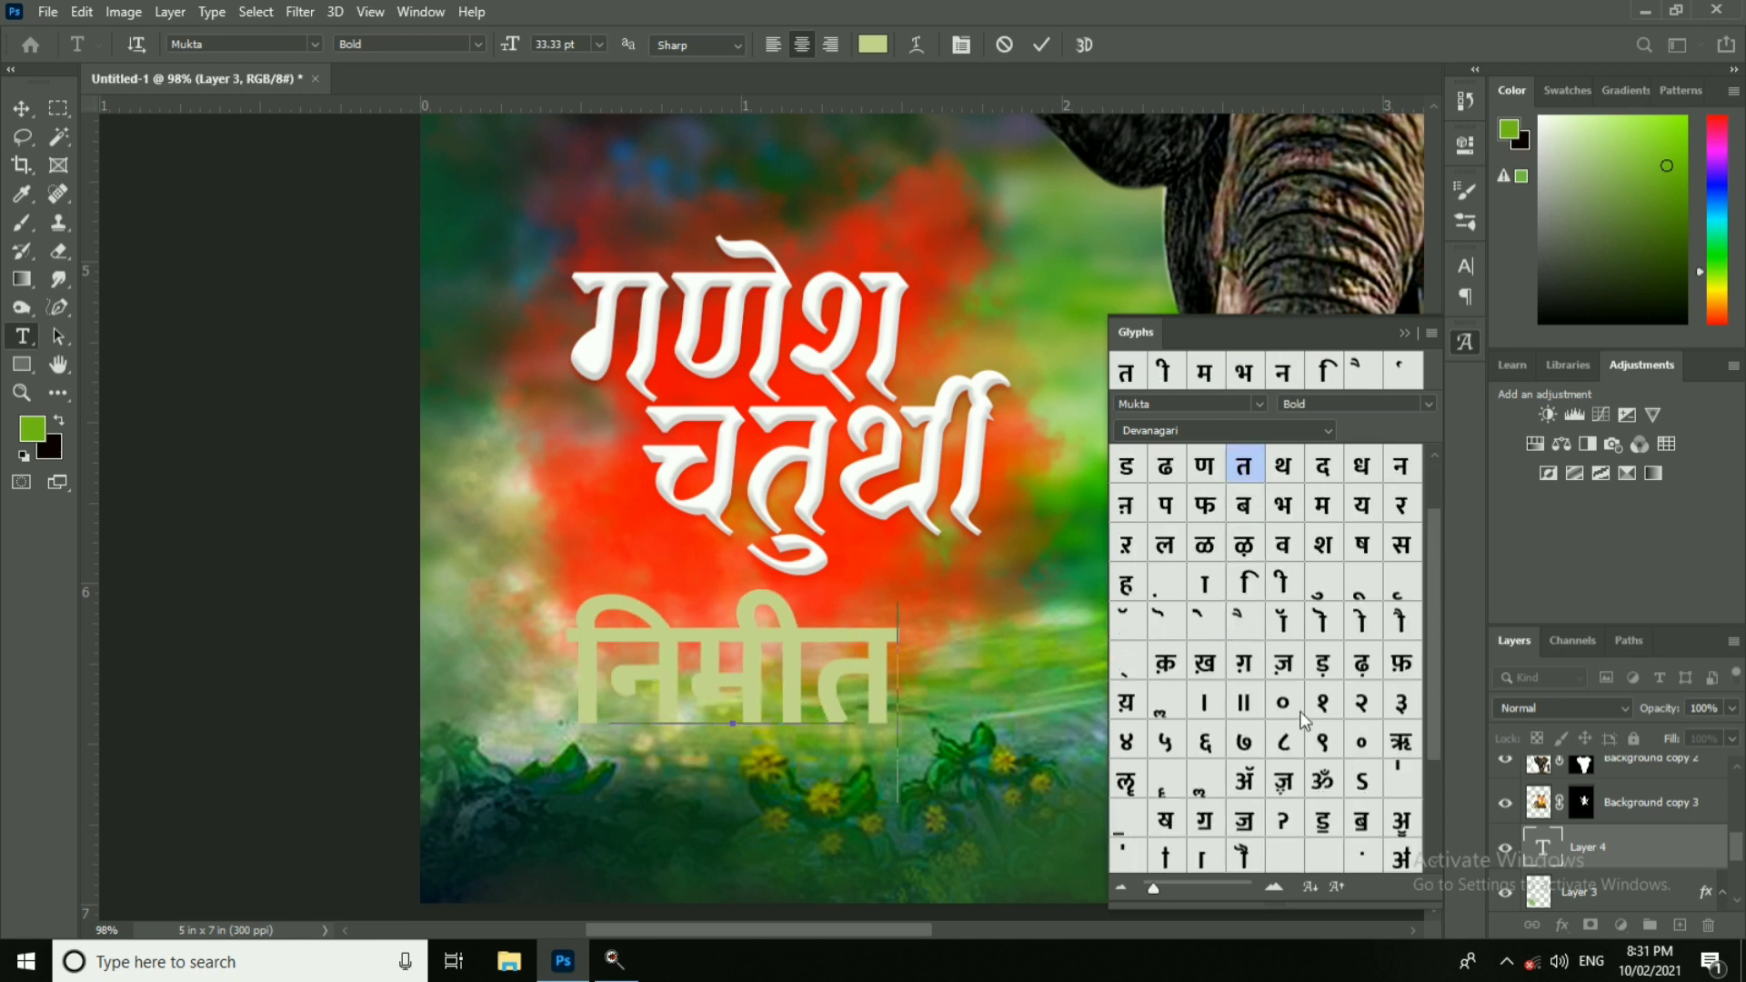
pyautogui.scroll(1, 1194, 728)
pyautogui.scroll(-1, 1194, 728)
pyautogui.doubleClick(1128, 741)
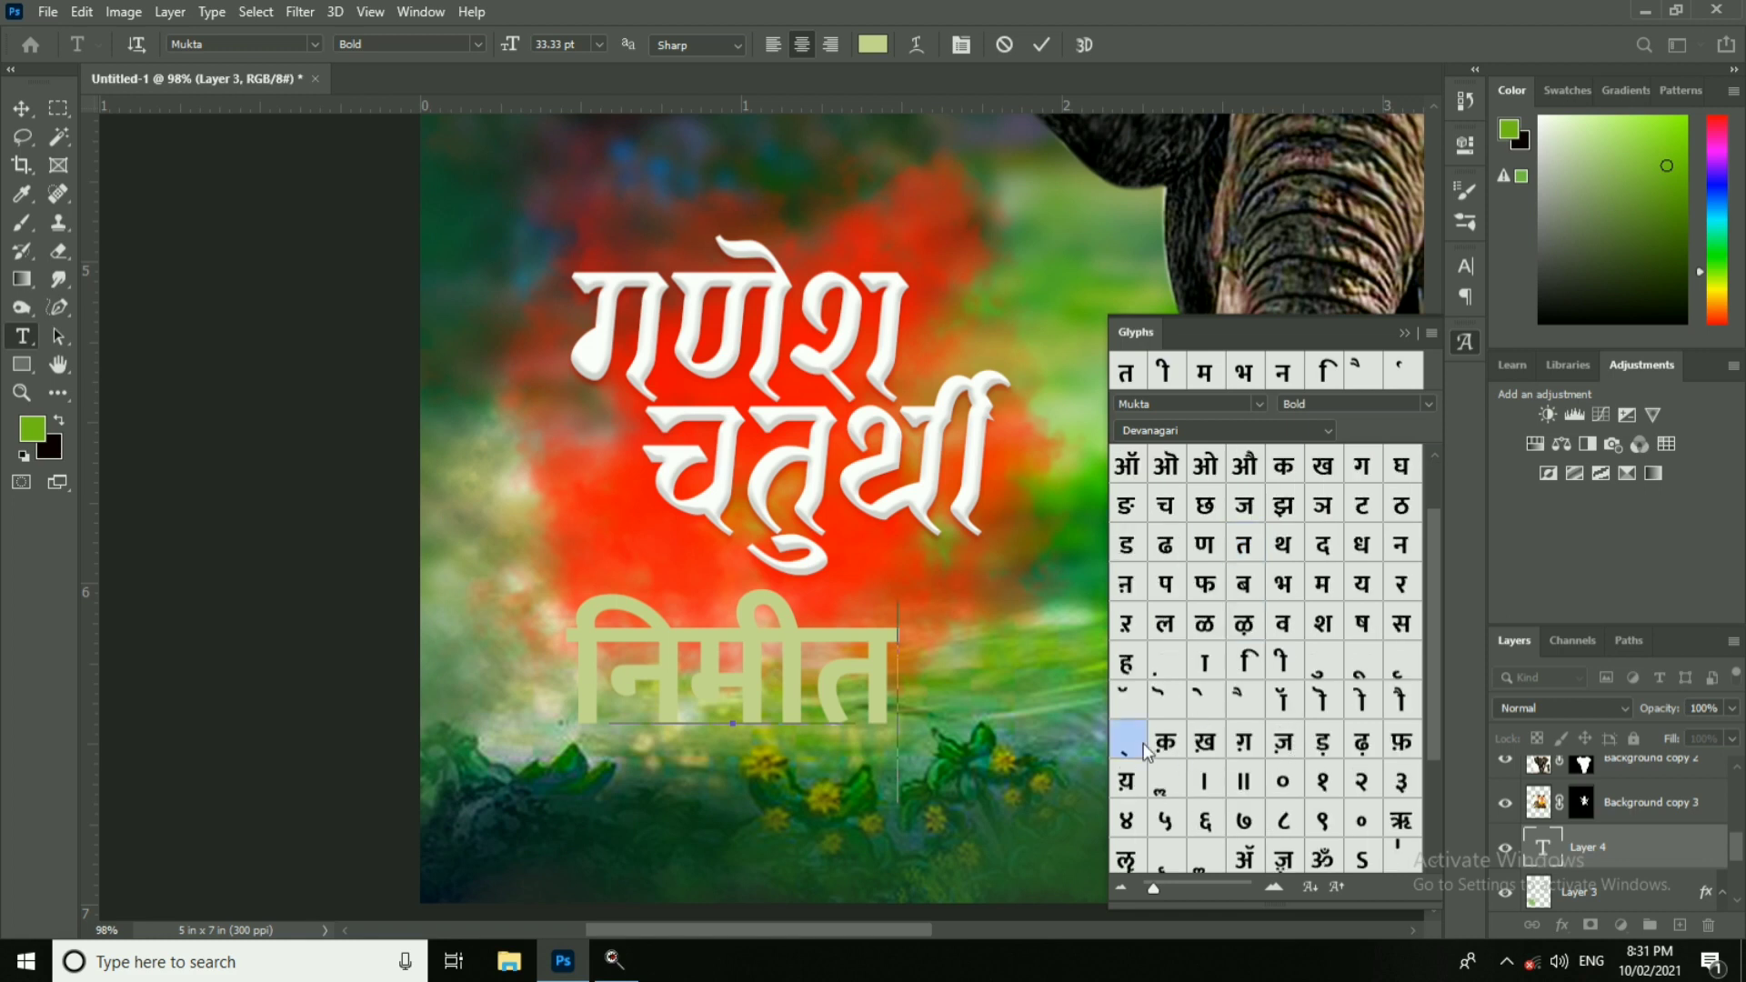
pyautogui.doubleClick(1246, 550)
pyautogui.press('BackSpace')
pyautogui.press('BackSpace')
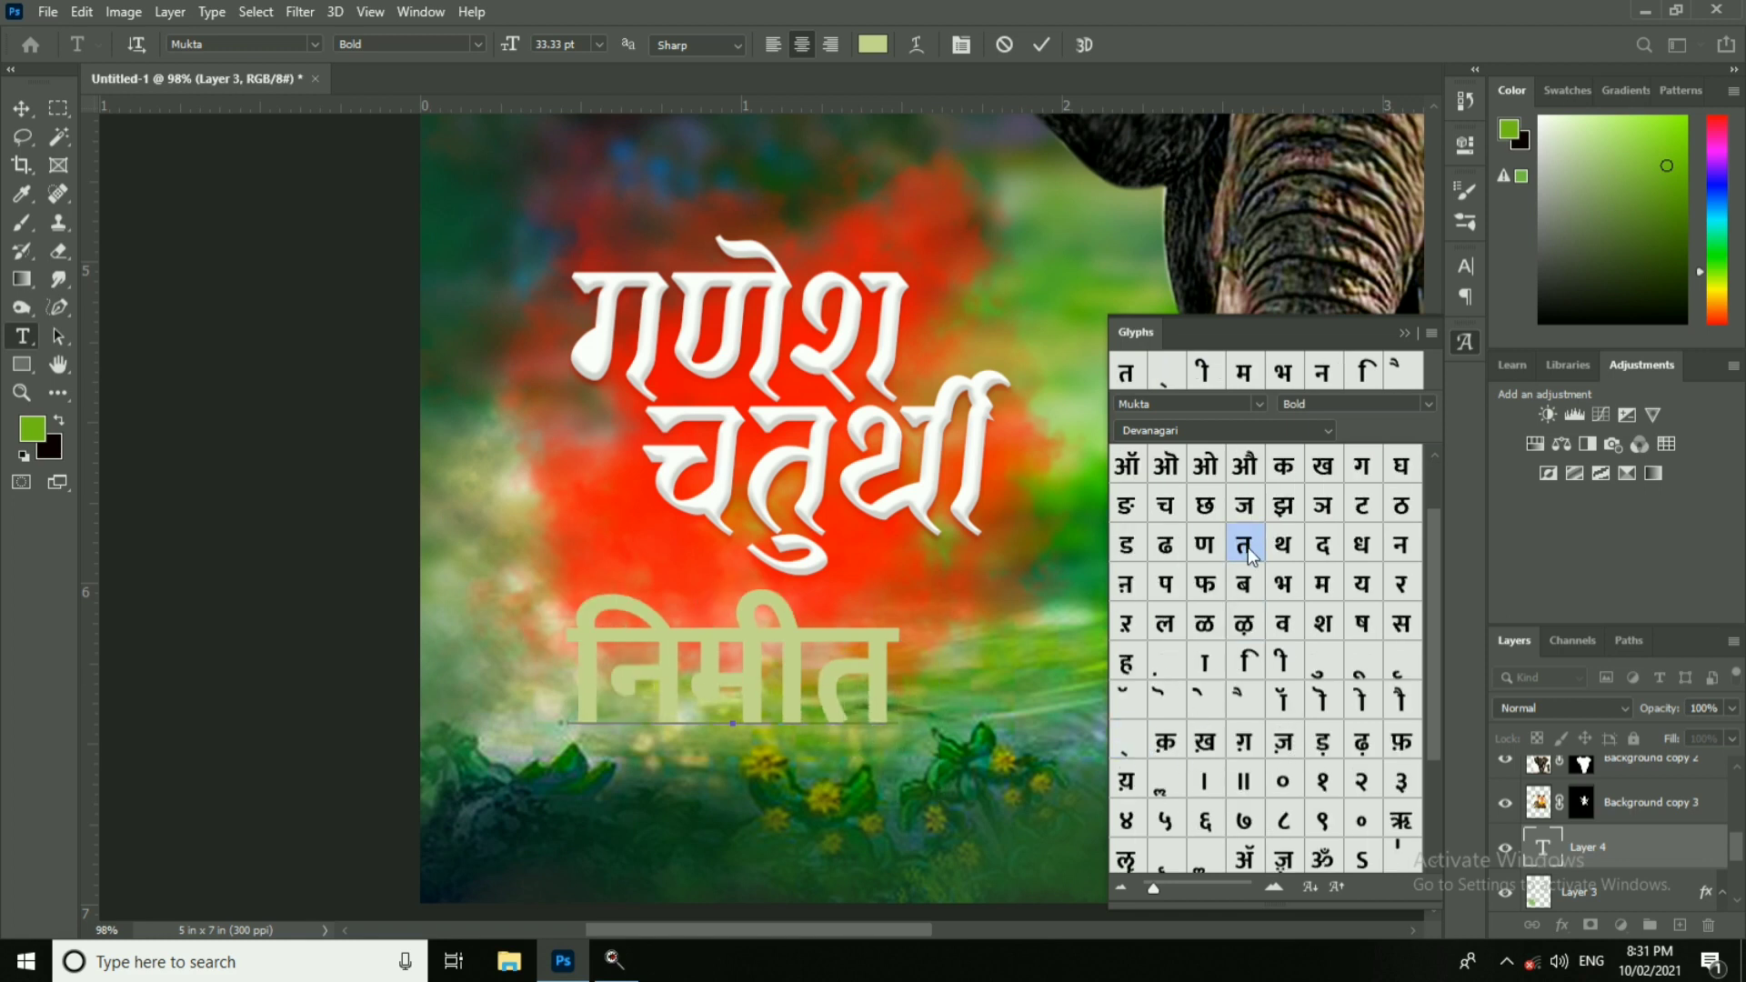
pyautogui.doubleClick(1128, 741)
pyautogui.doubleClick(1241, 551)
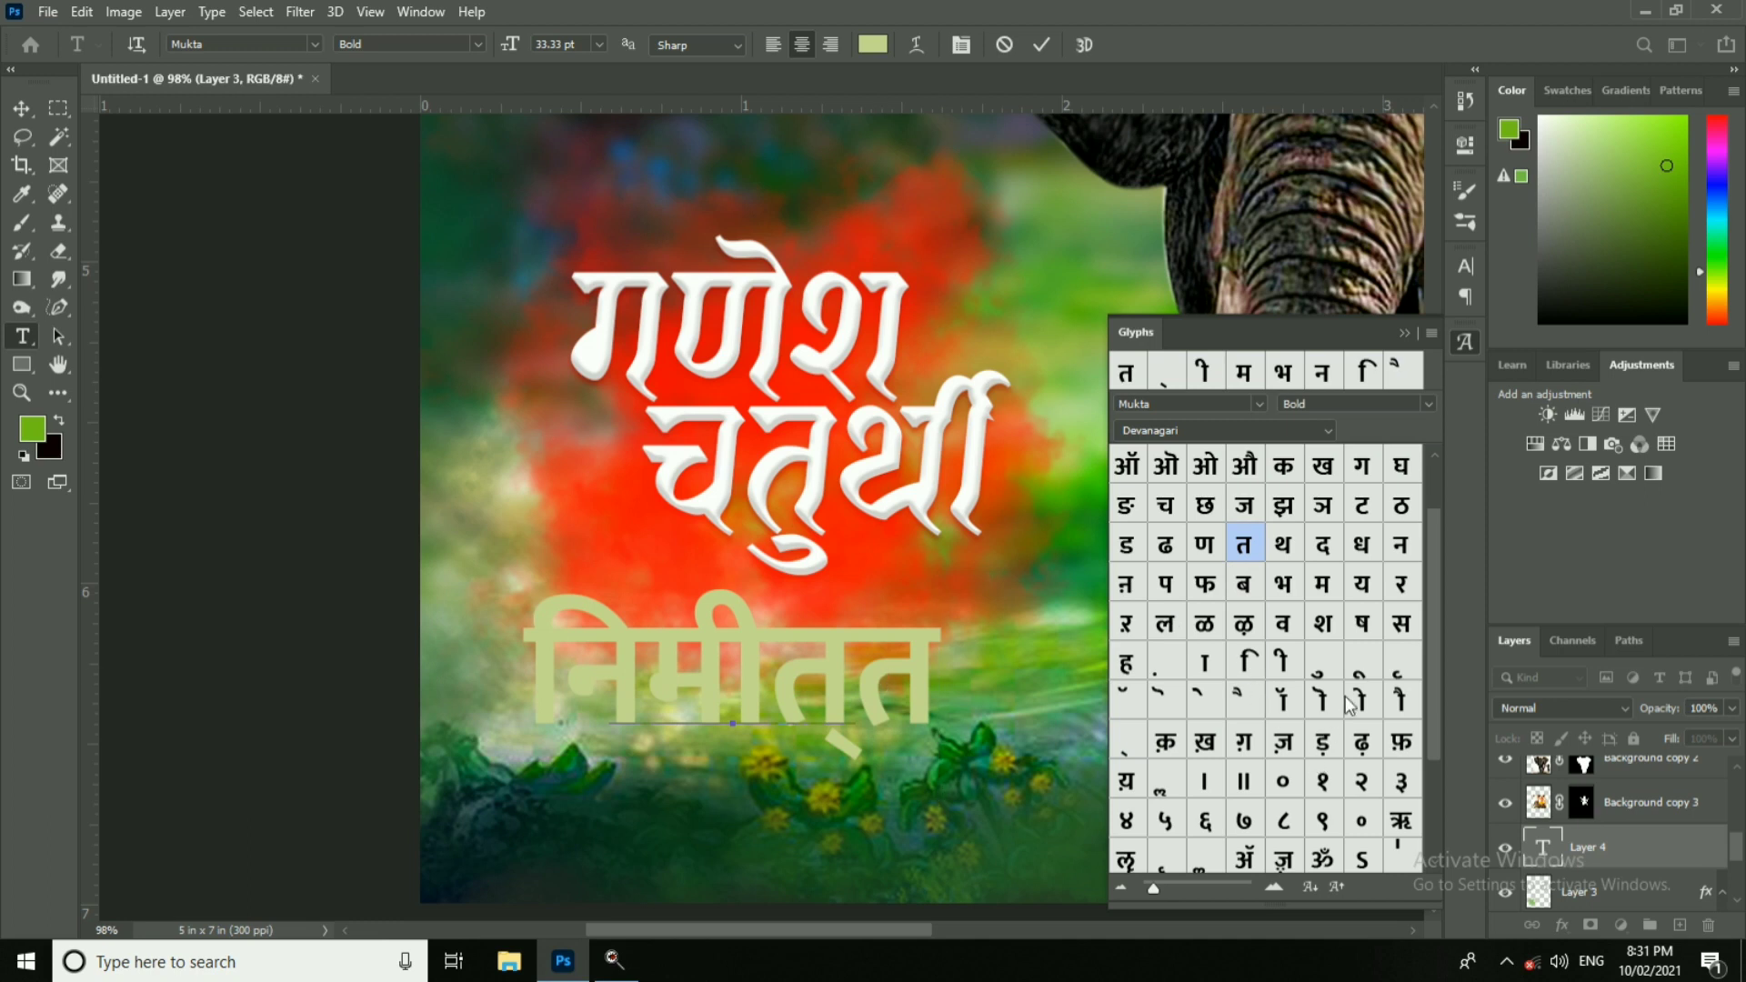
# Step: Remove the extra halant and त from the end of the text line
pyautogui.scroll(-3, 1319, 719)
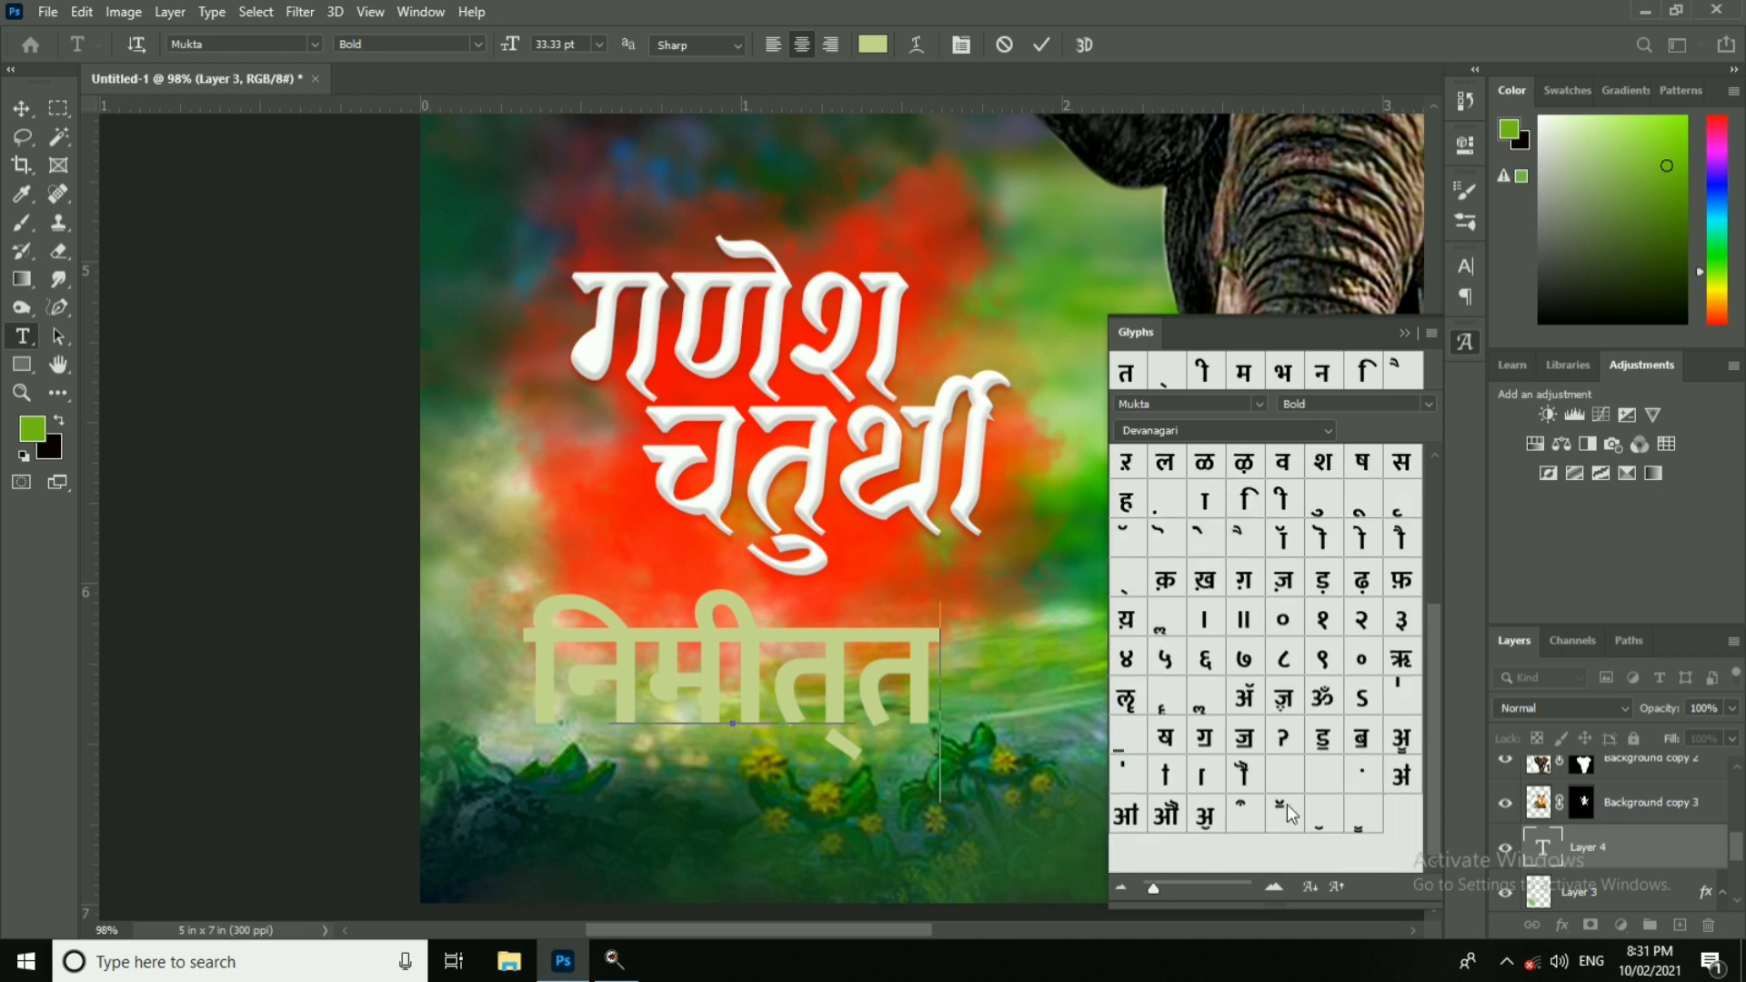
pyautogui.click(941, 658)
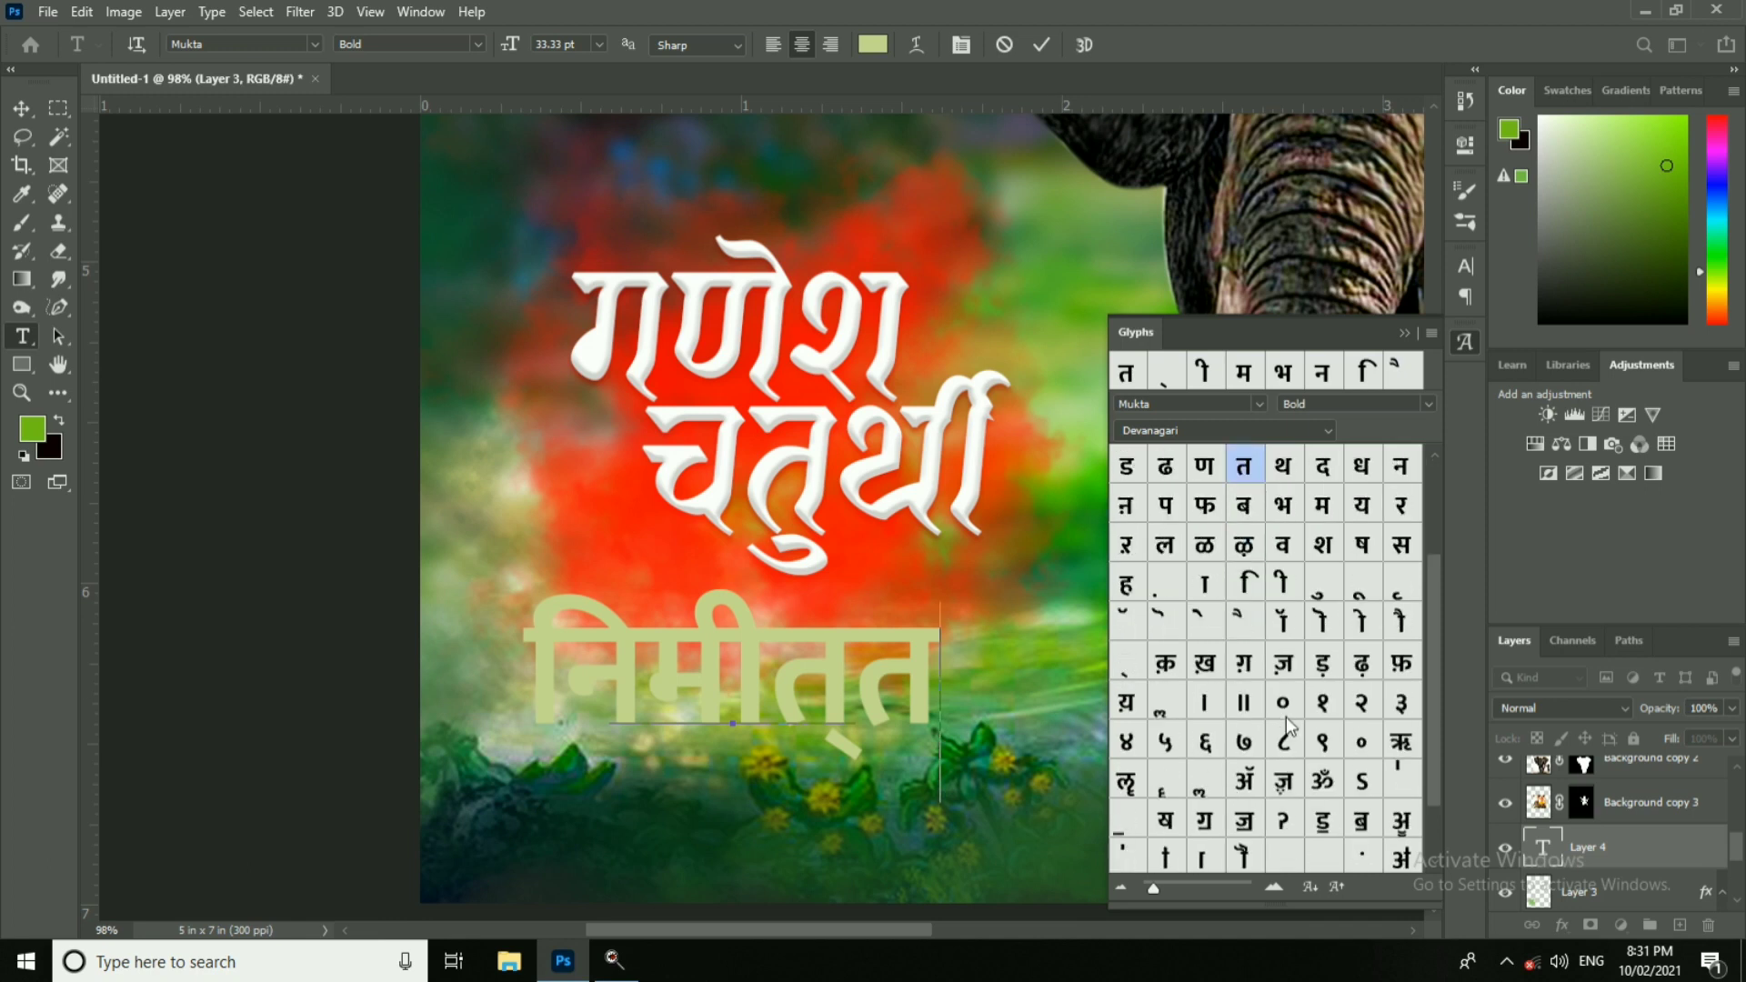
pyautogui.press('BackSpace')
pyautogui.press('BackSpace')
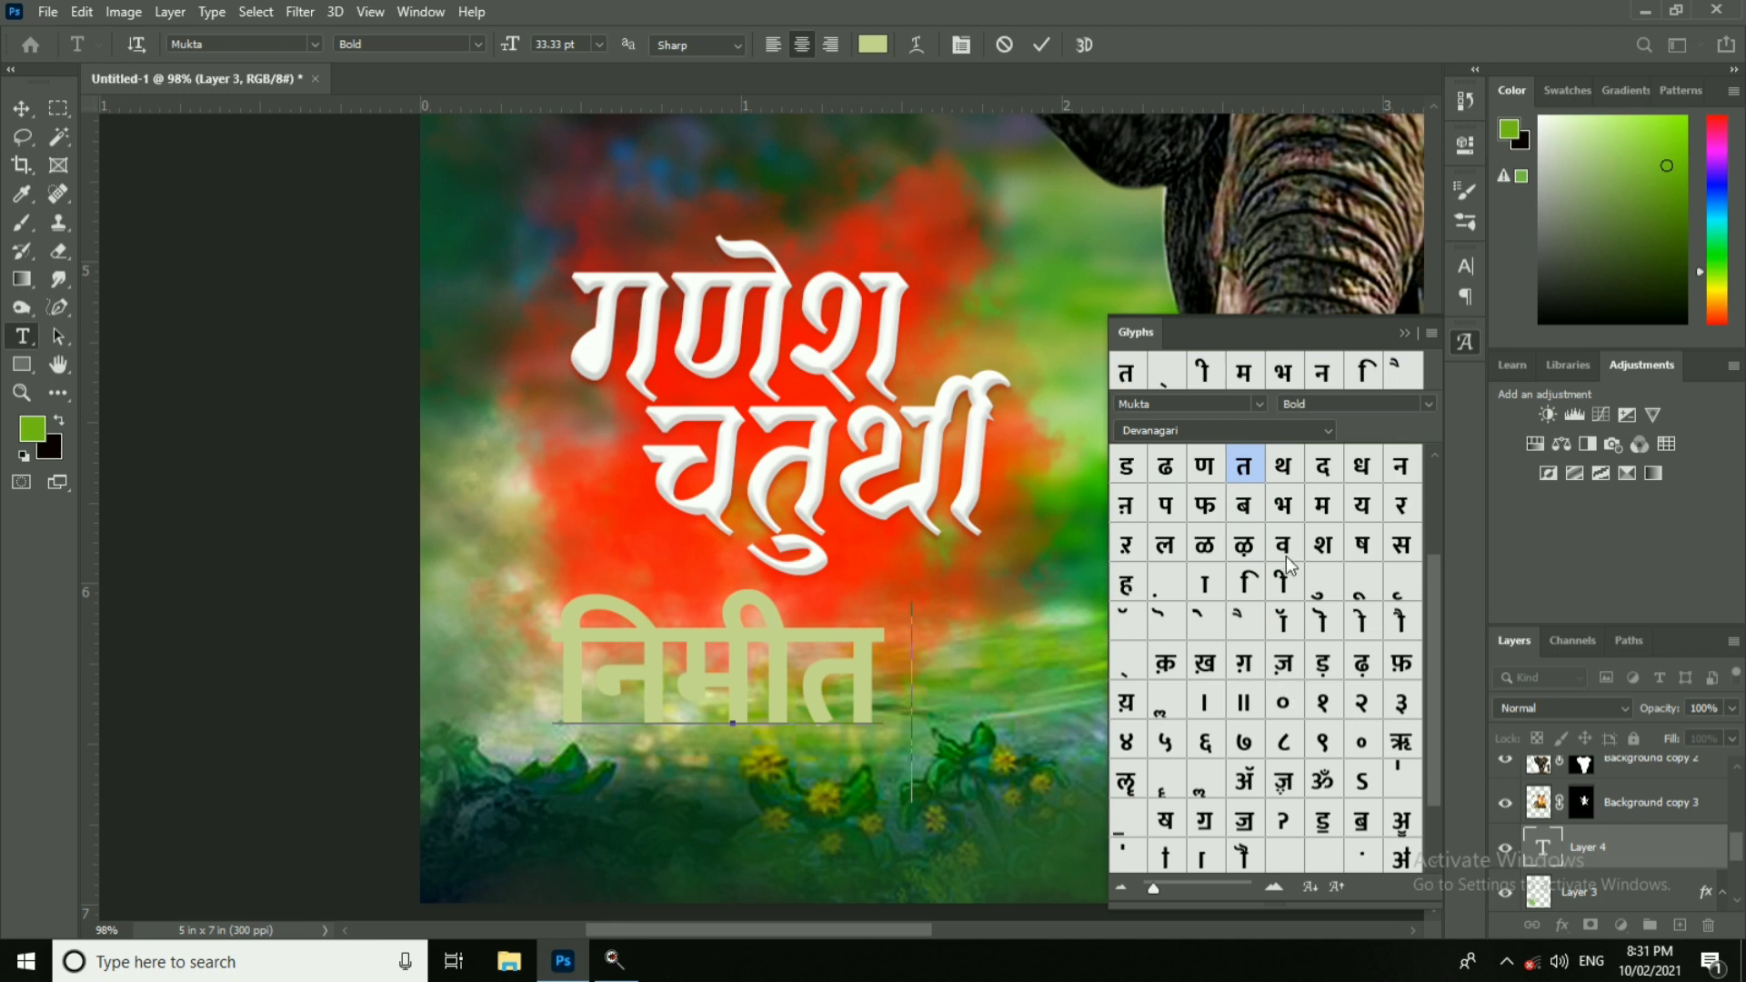
# Step: Add the word मंगलमय after निमीत, glyph by glyph
pyautogui.doubleClick(1324, 519)
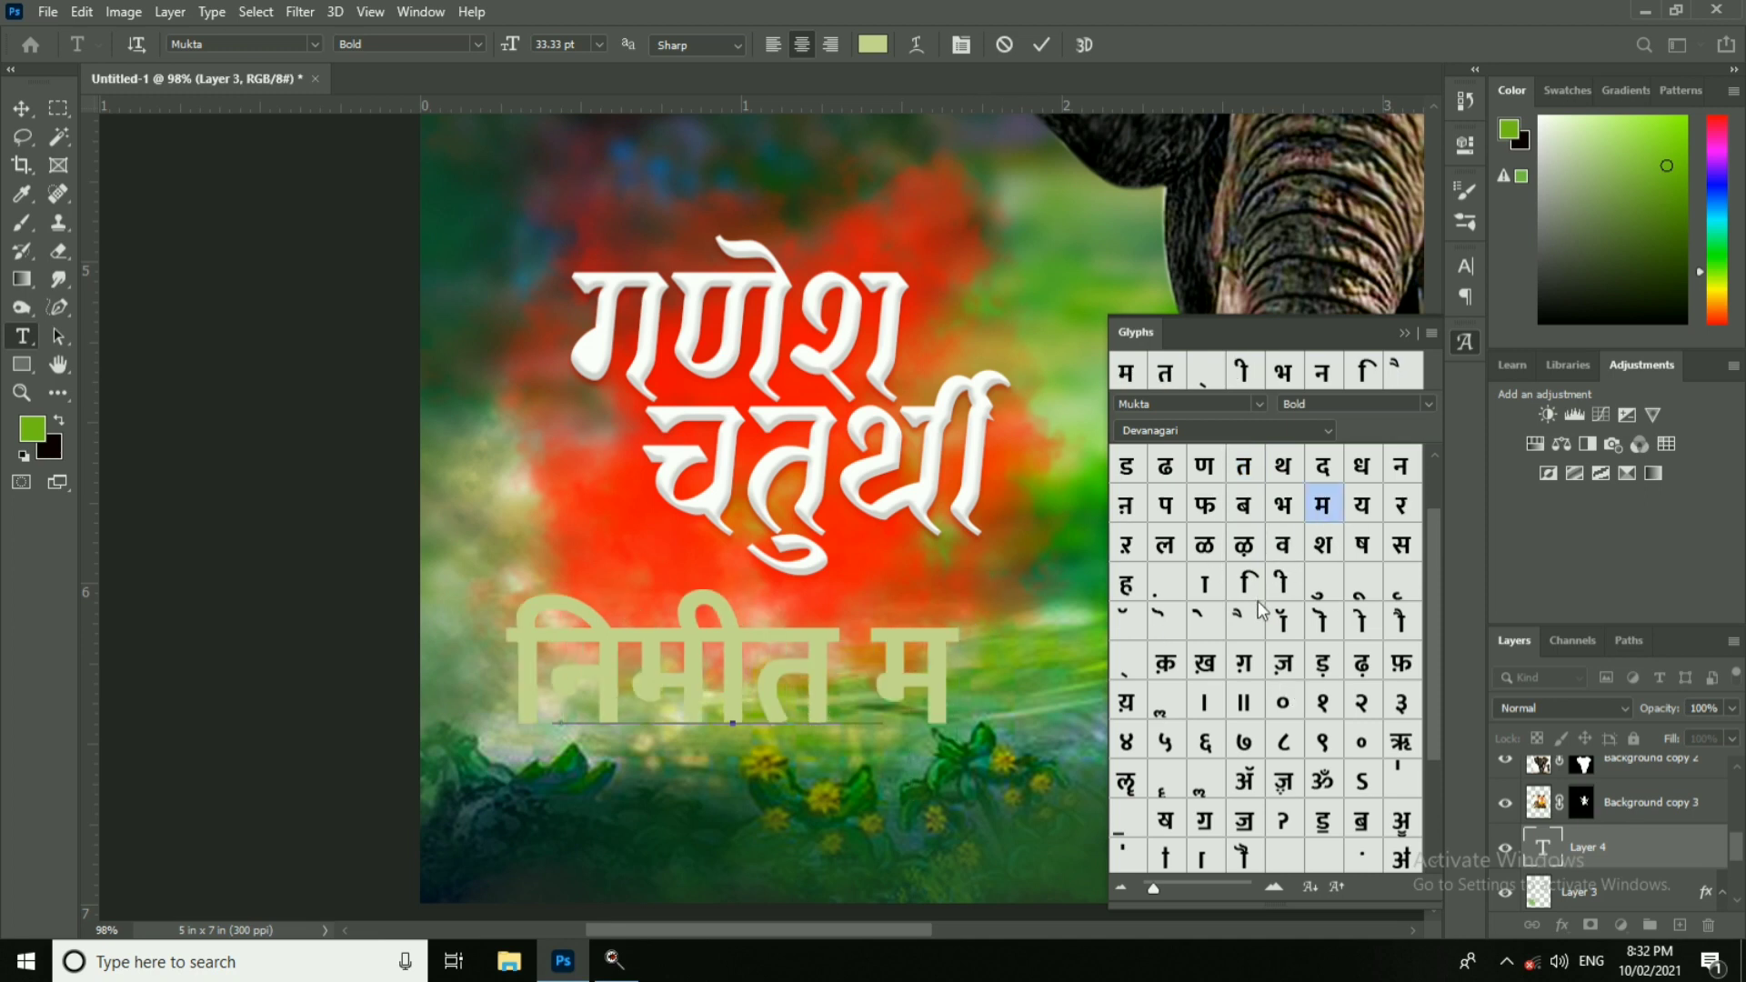
pyautogui.scroll(2, 1258, 602)
pyautogui.doubleClick(1165, 467)
pyautogui.doubleClick(1362, 544)
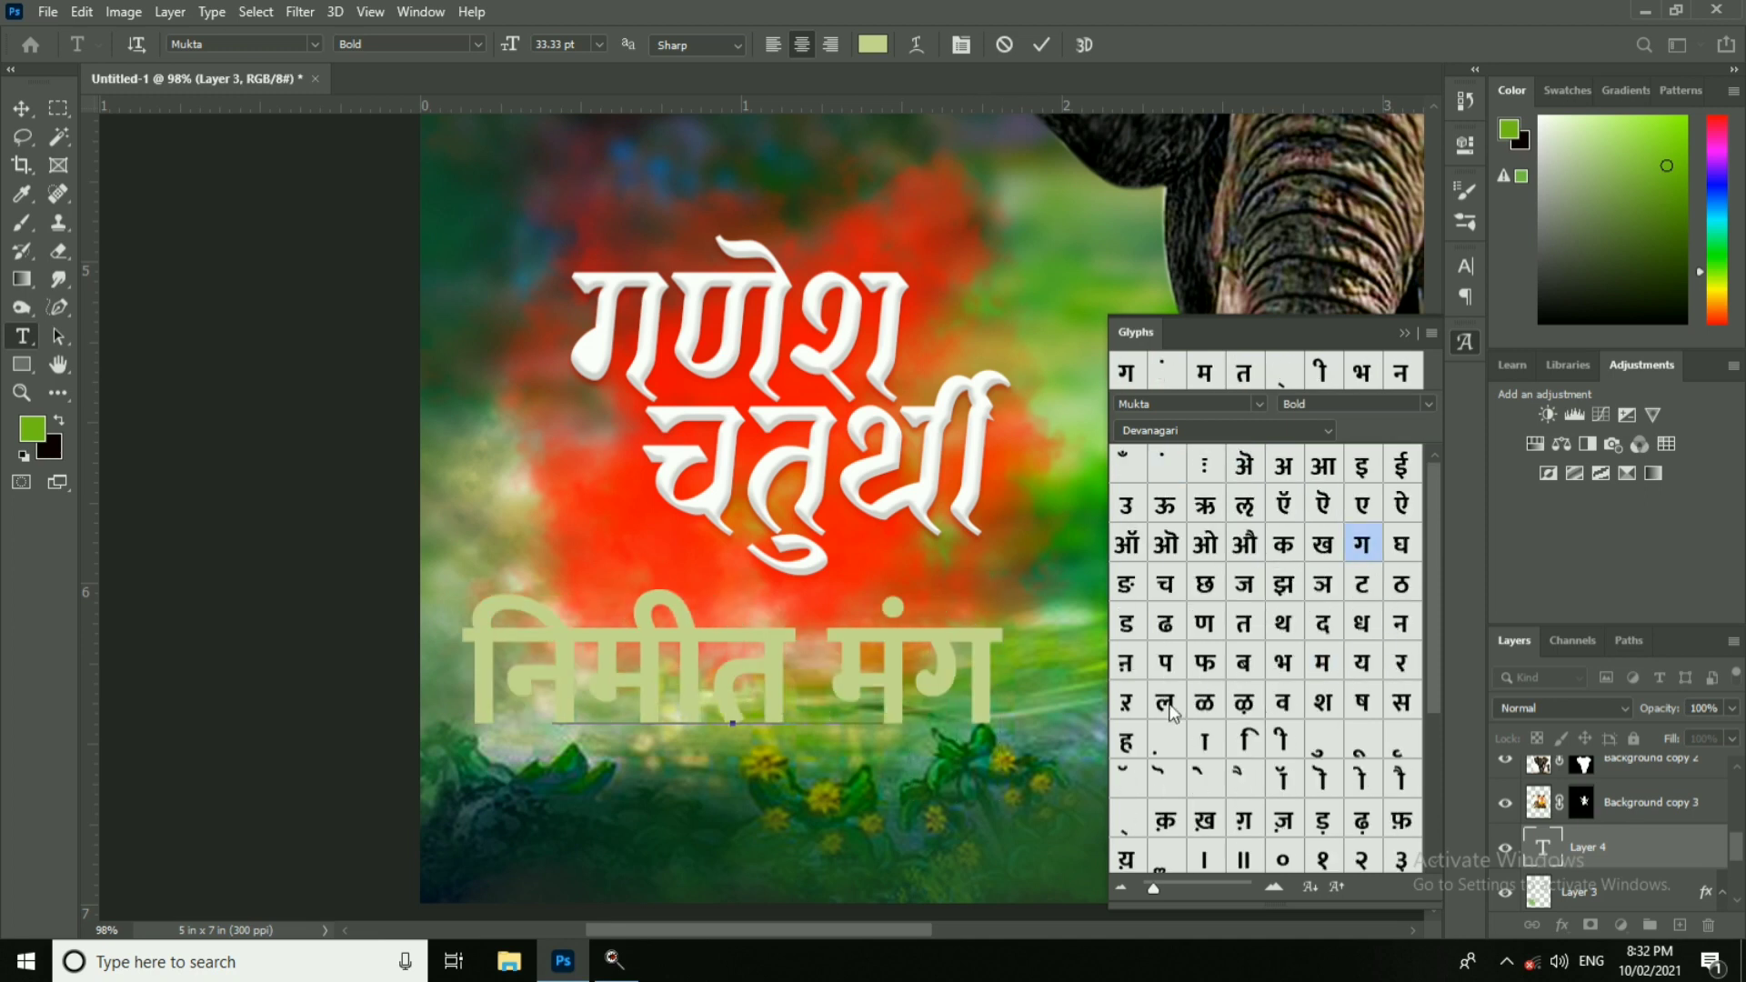
pyautogui.doubleClick(1165, 702)
pyautogui.doubleClick(1324, 662)
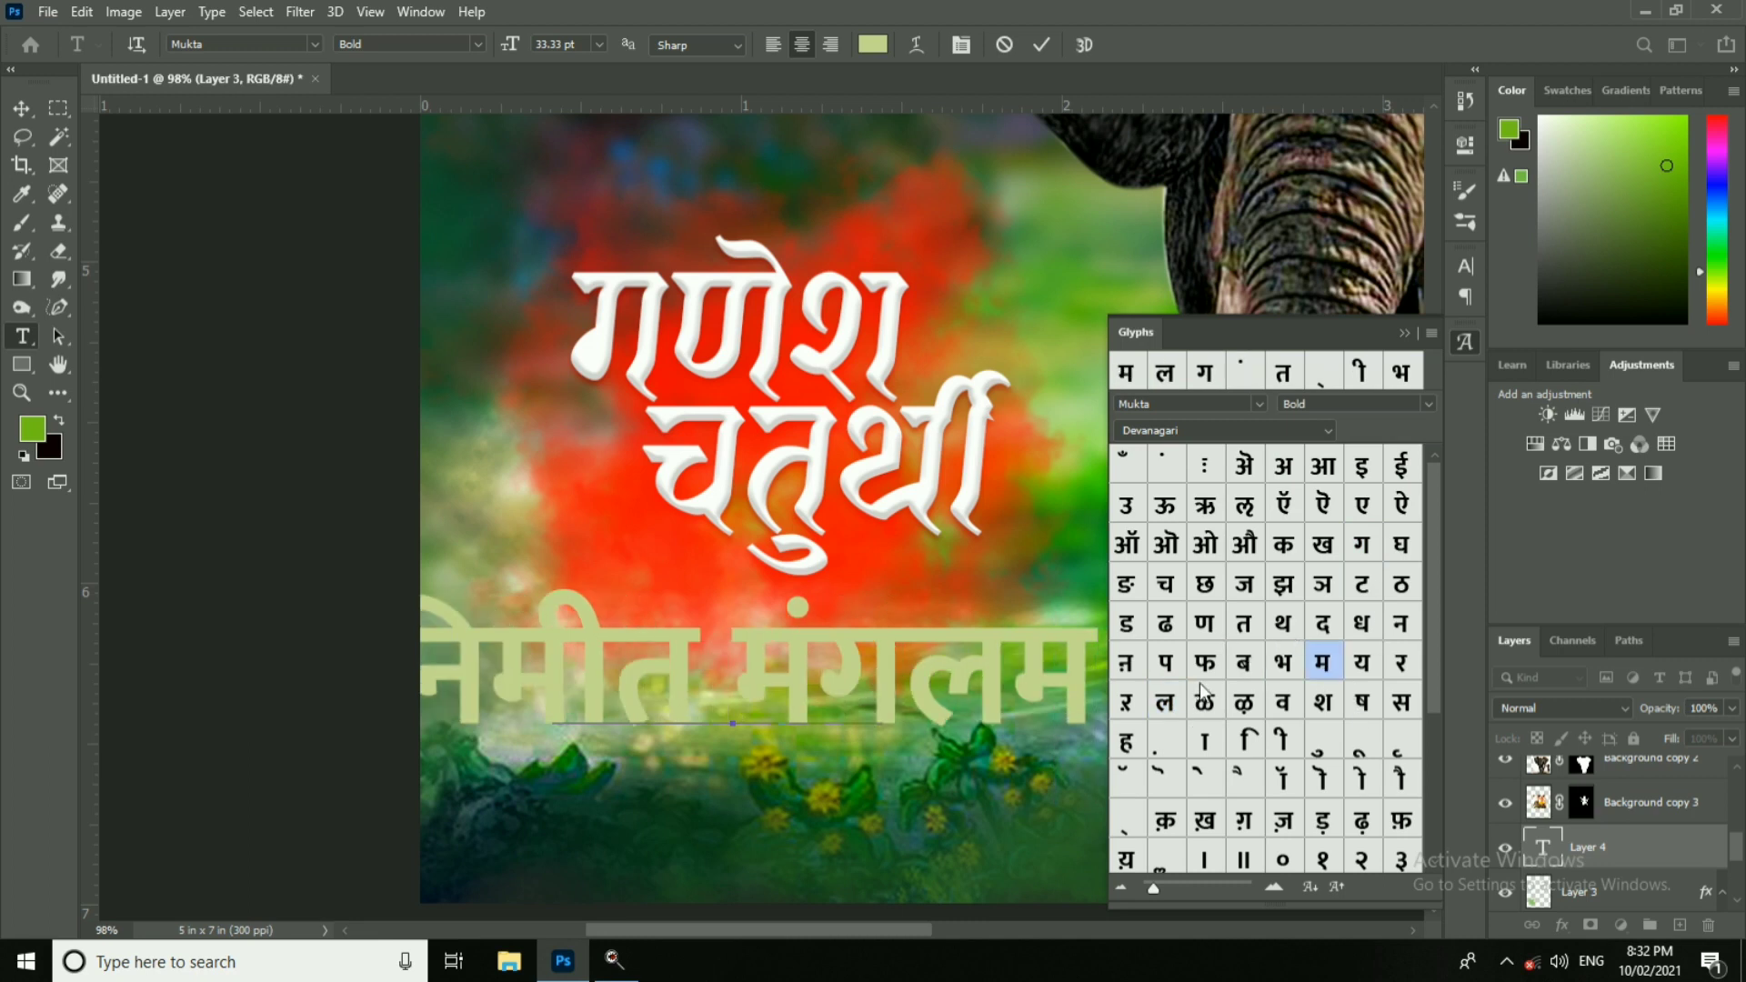
pyautogui.doubleClick(1361, 662)
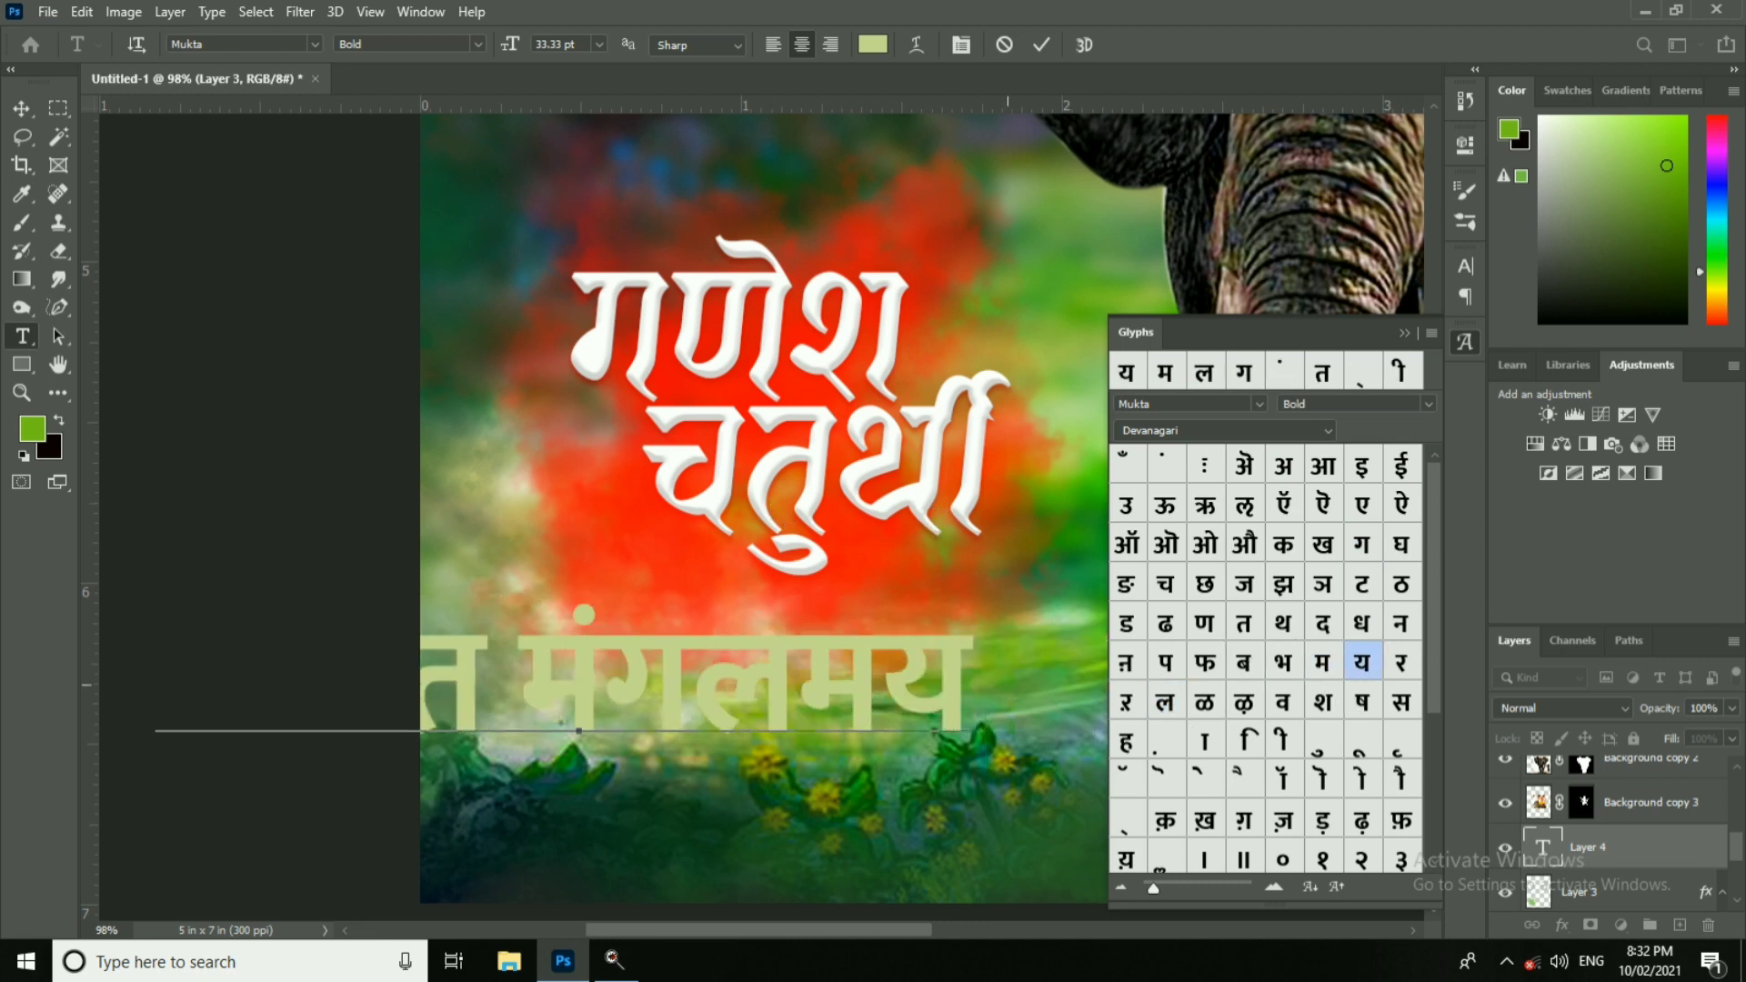
# Step: Add the word शुभेच्छा at the end of the text line, glyph by glyph
pyautogui.doubleClick(1313, 702)
pyautogui.doubleClick(1324, 741)
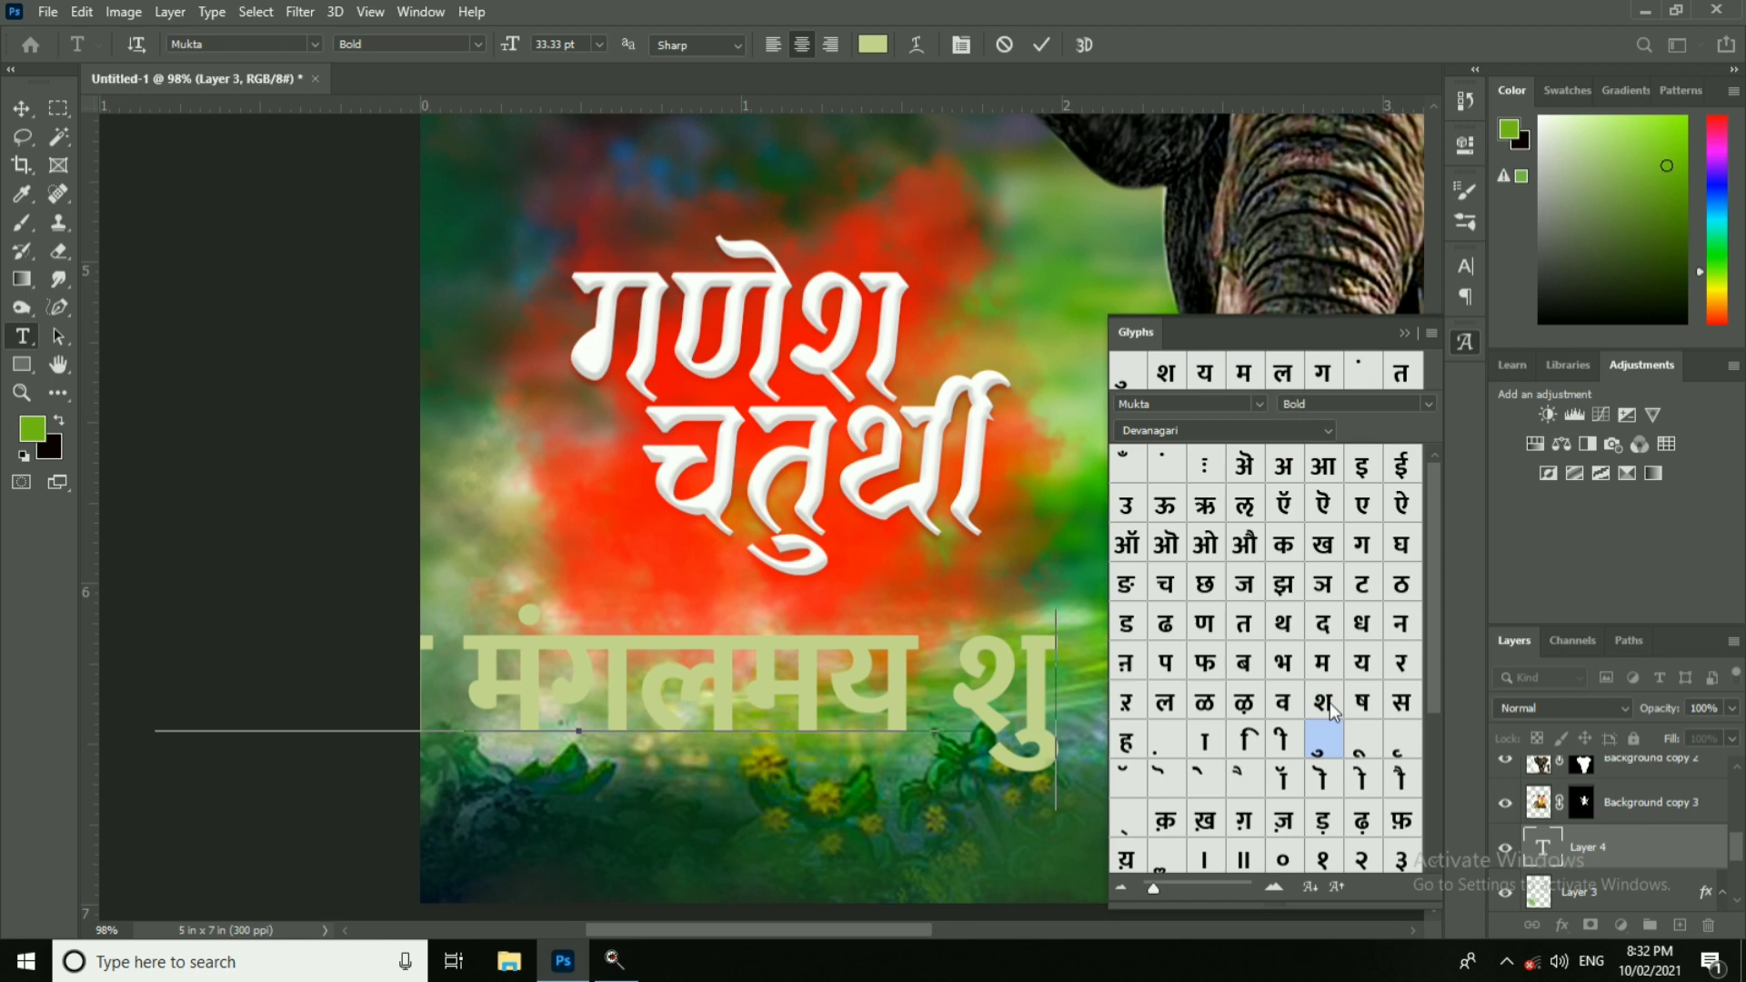
pyautogui.doubleClick(1280, 671)
pyautogui.doubleClick(1217, 784)
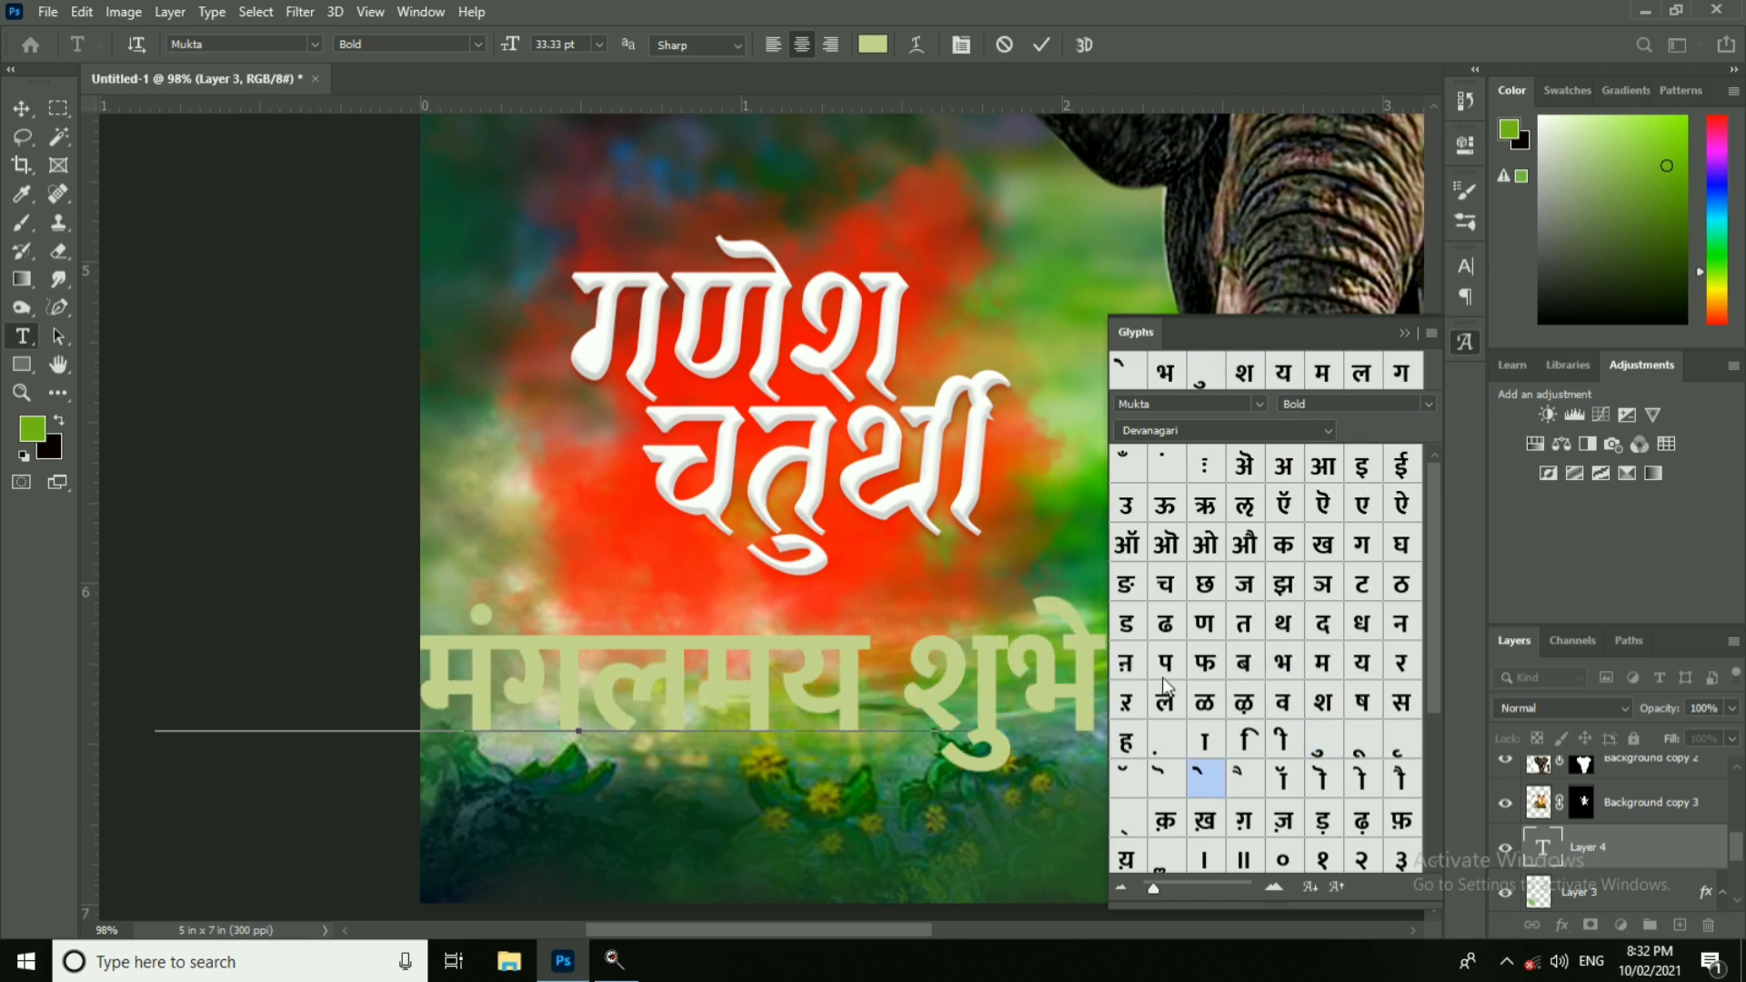
pyautogui.doubleClick(1165, 583)
pyautogui.doubleClick(1125, 821)
pyautogui.doubleClick(1205, 583)
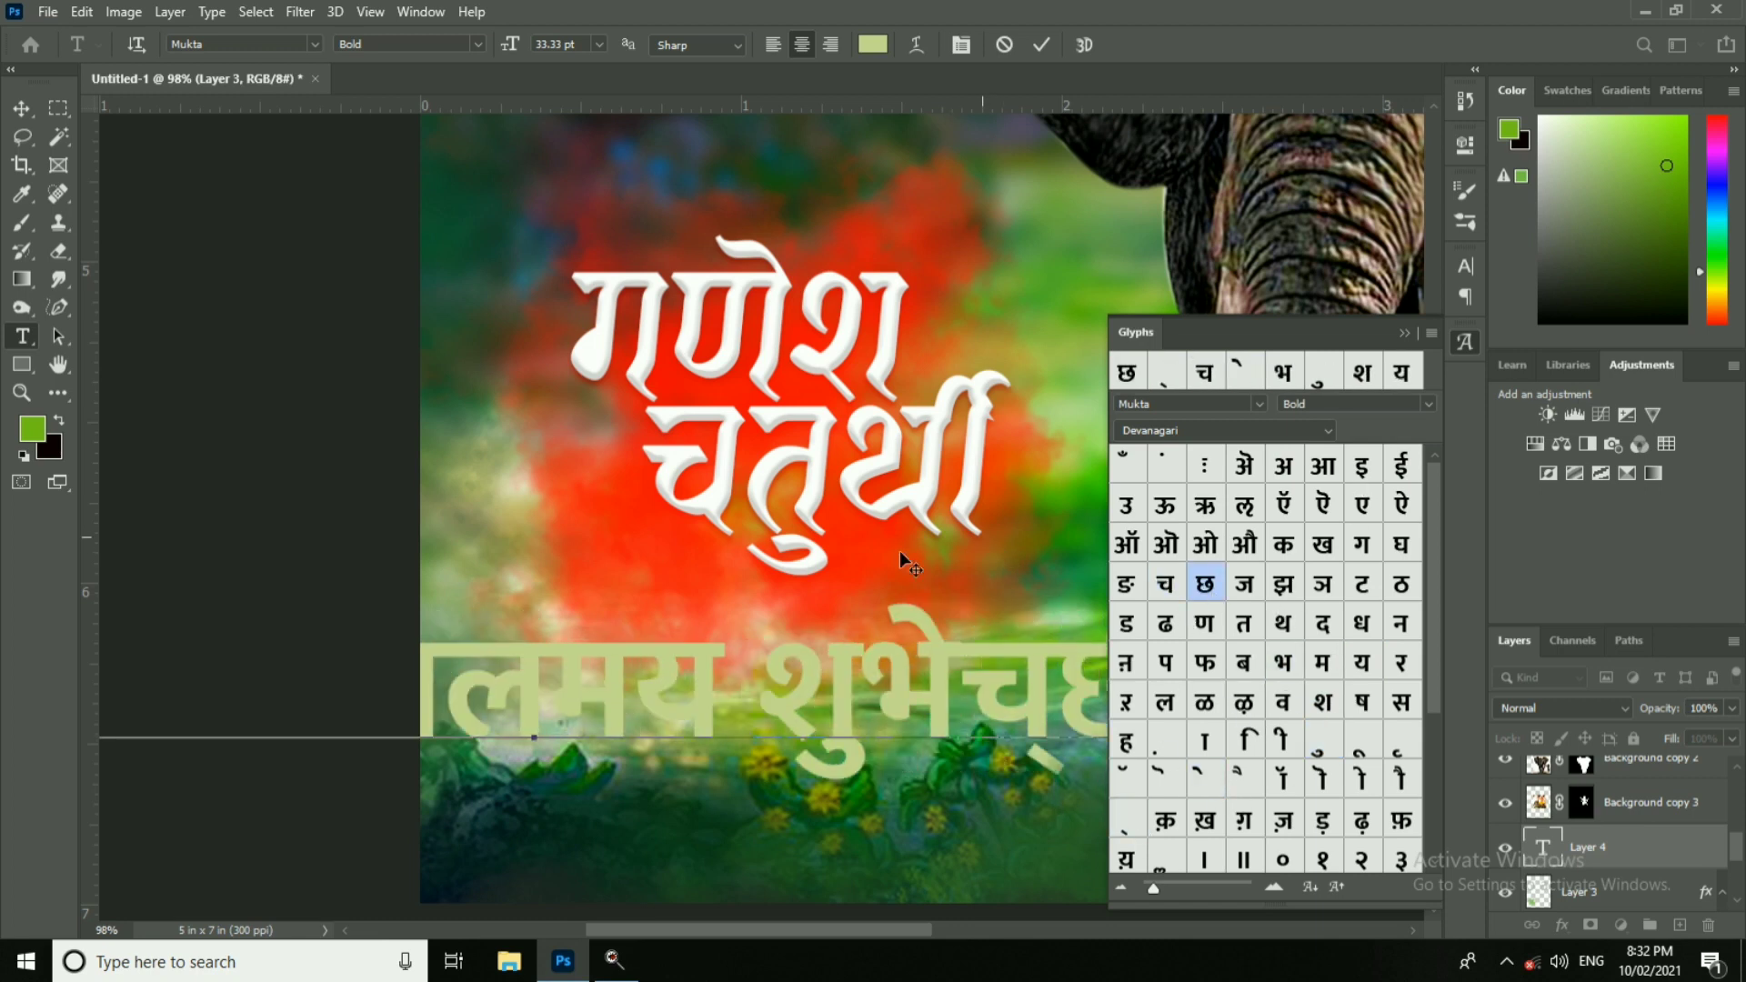
pyautogui.doubleClick(1205, 741)
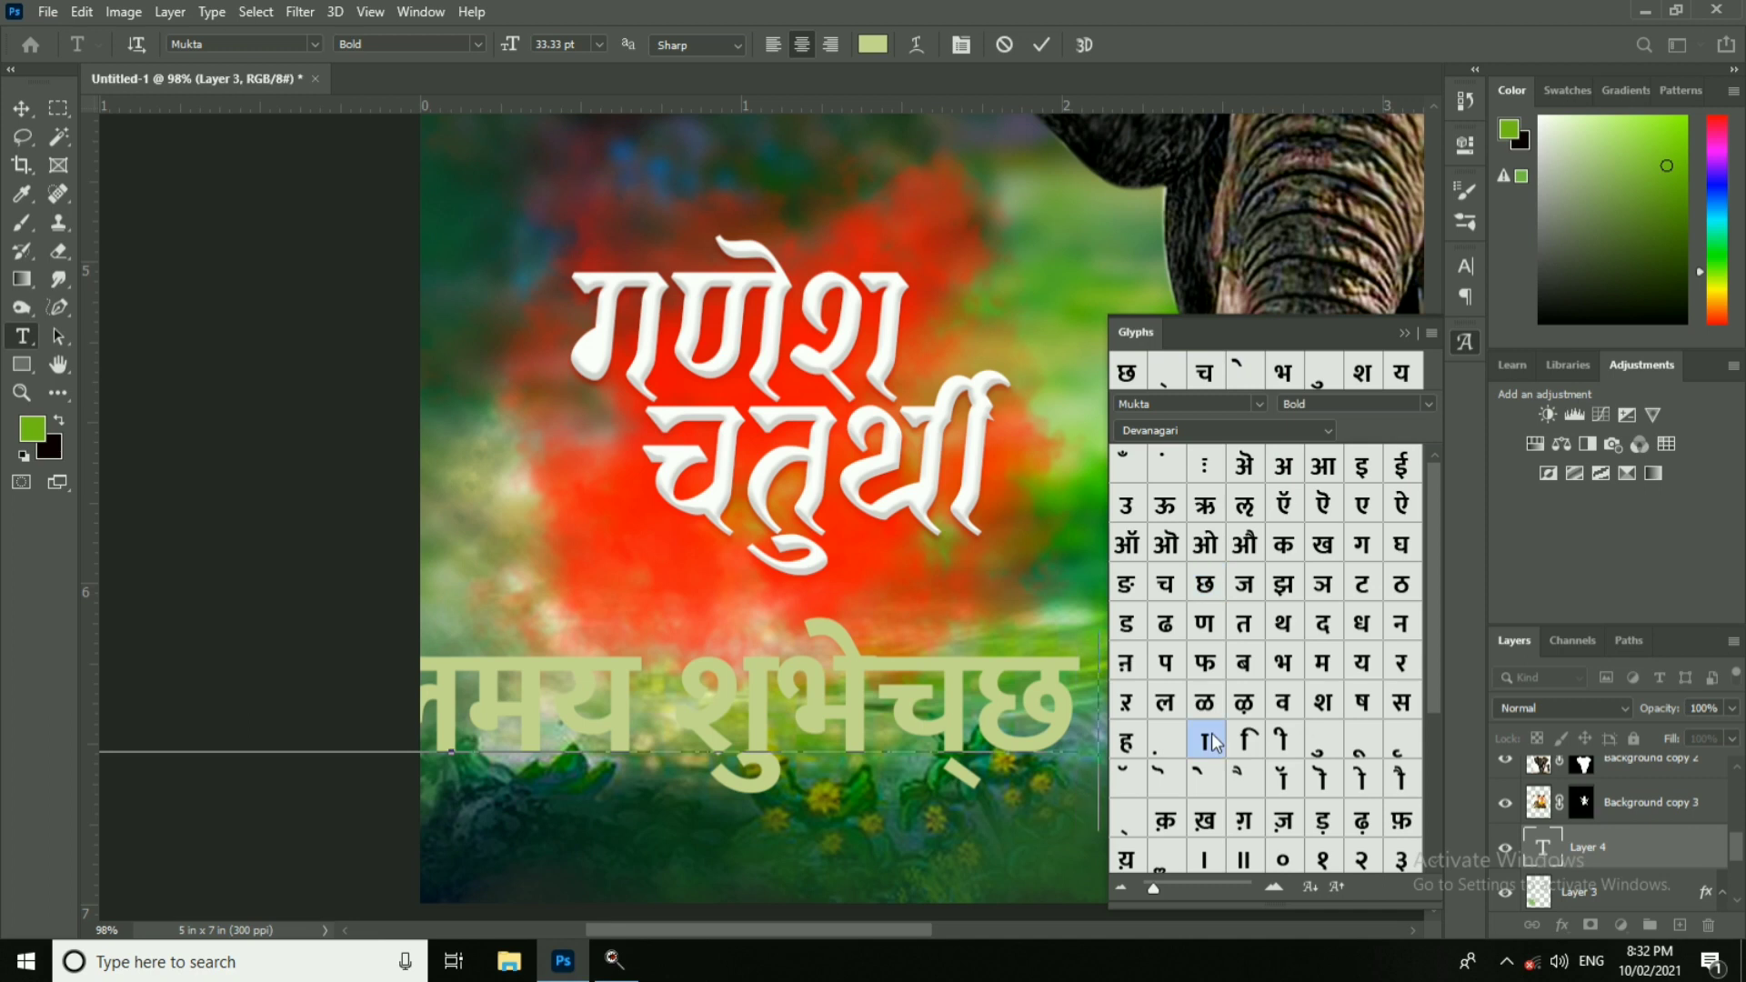
# Step: Try to add a dot mark glyph after शुभेच्छा
pyautogui.doubleClick(1167, 747)
pyautogui.scroll(-3, 1167, 748)
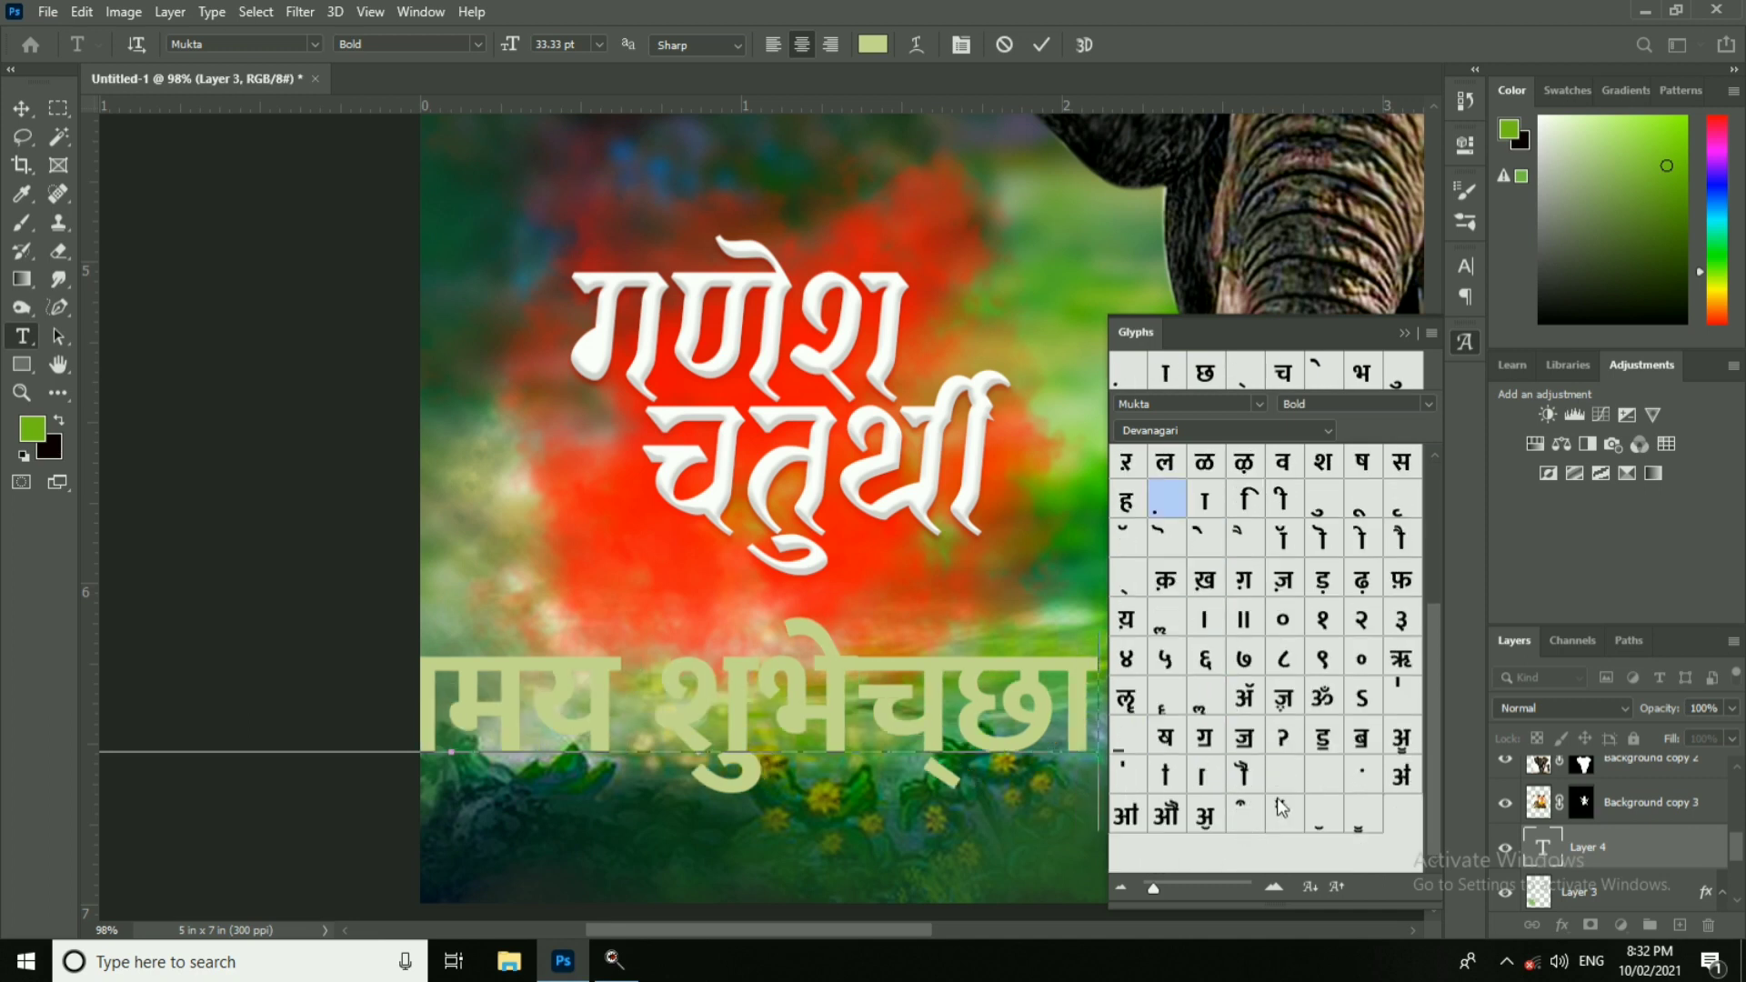
pyautogui.click(1373, 783)
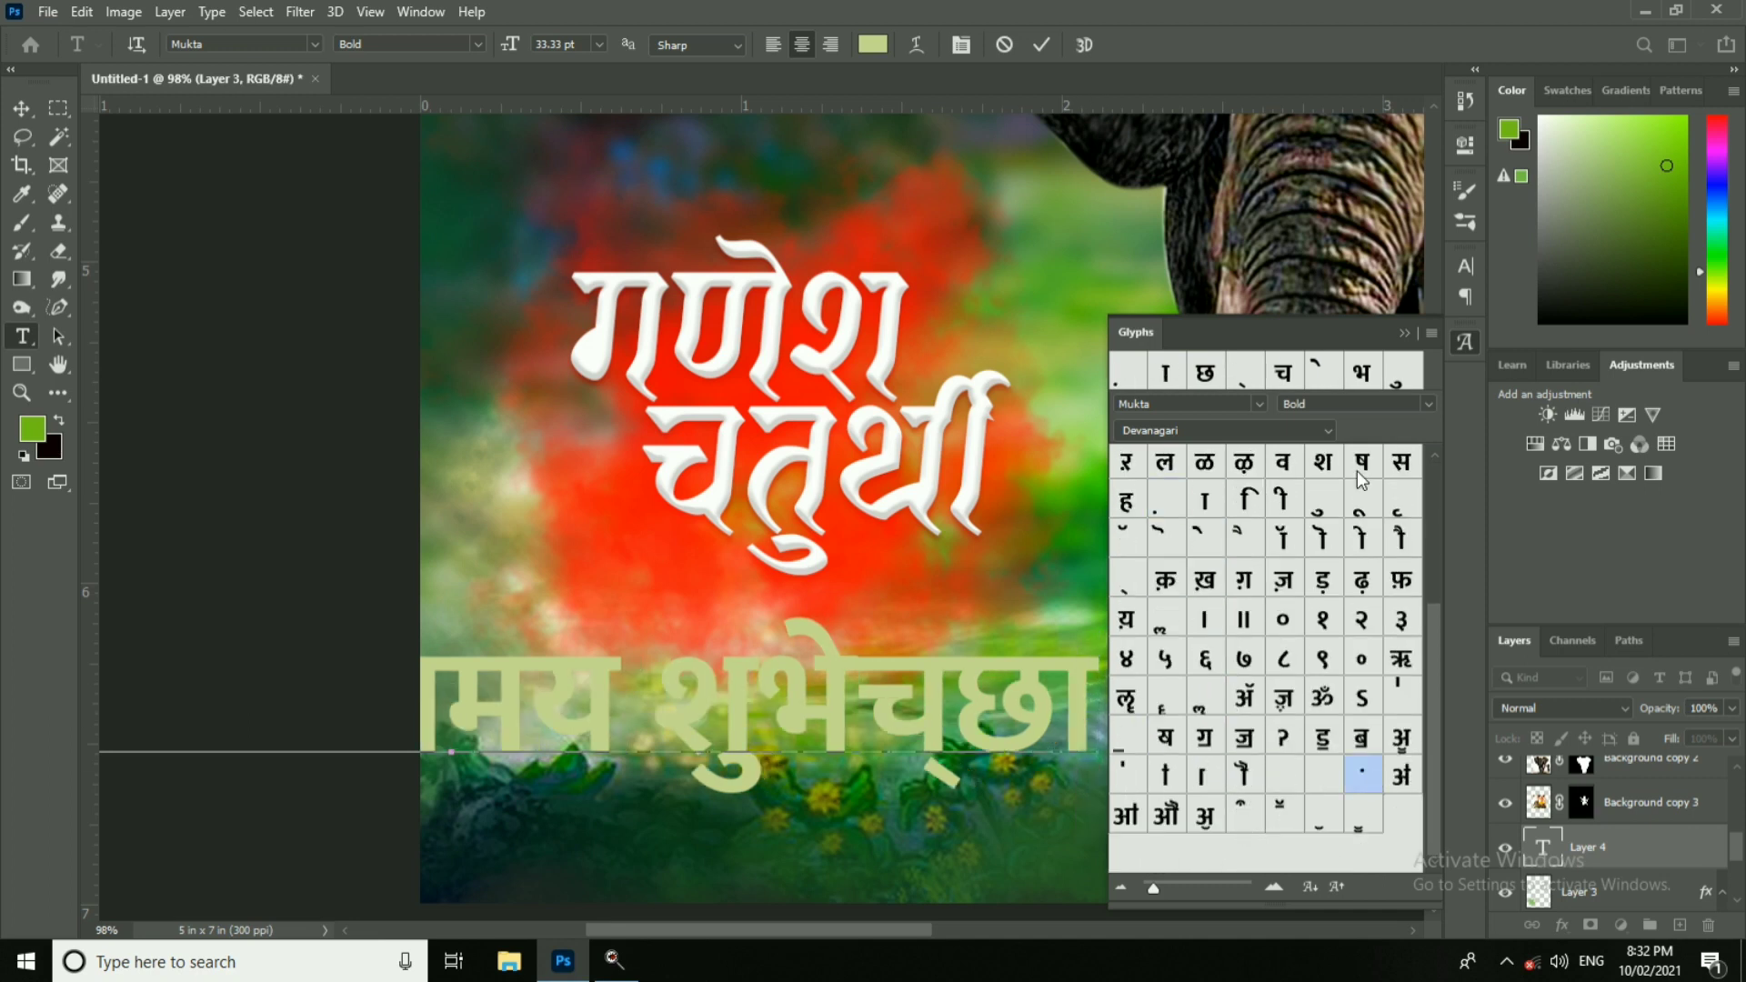
pyautogui.scroll(3, 1281, 707)
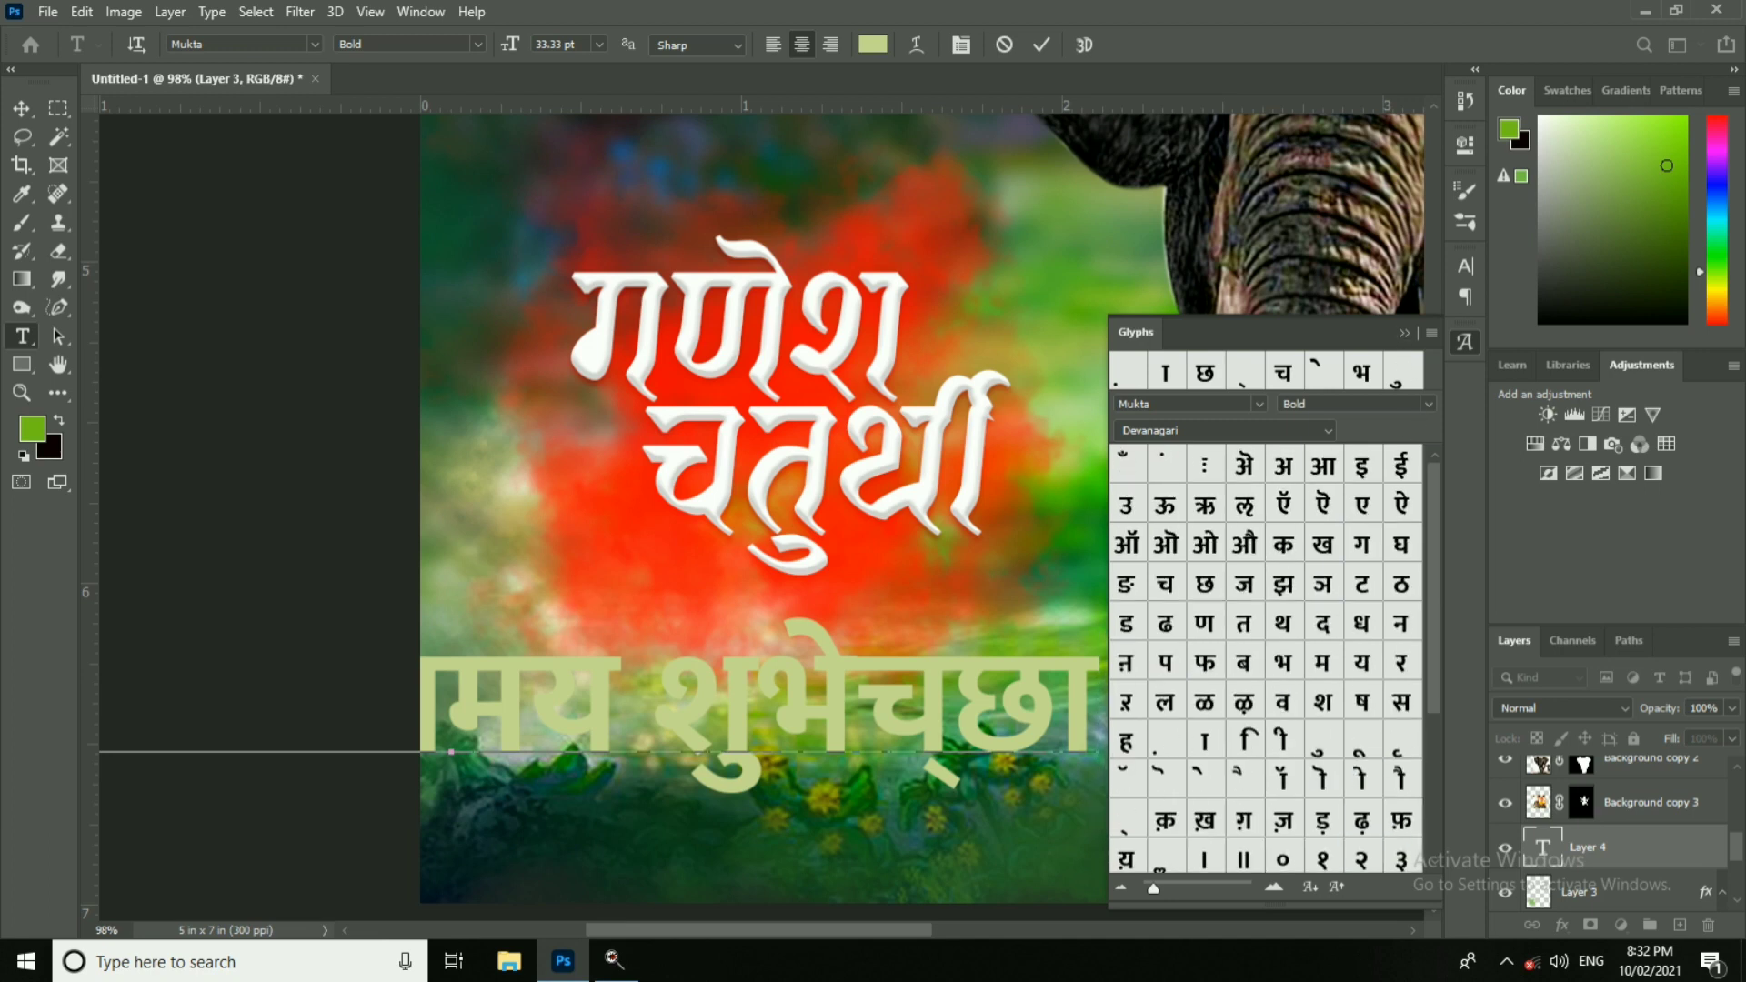
# Step: Close the glyph list and scale the greeting line to about 1.57 in wide, placing it below the title
pyautogui.click(1405, 334)
pyautogui.click(21, 111)
pyautogui.moveTo(807, 693); pyautogui.dragTo(1138, 669)
pyautogui.scroll(-3, 1308, 624)
pyautogui.click(1401, 604)
pyautogui.moveTo(1400, 605); pyautogui.dragTo(1119, 647)
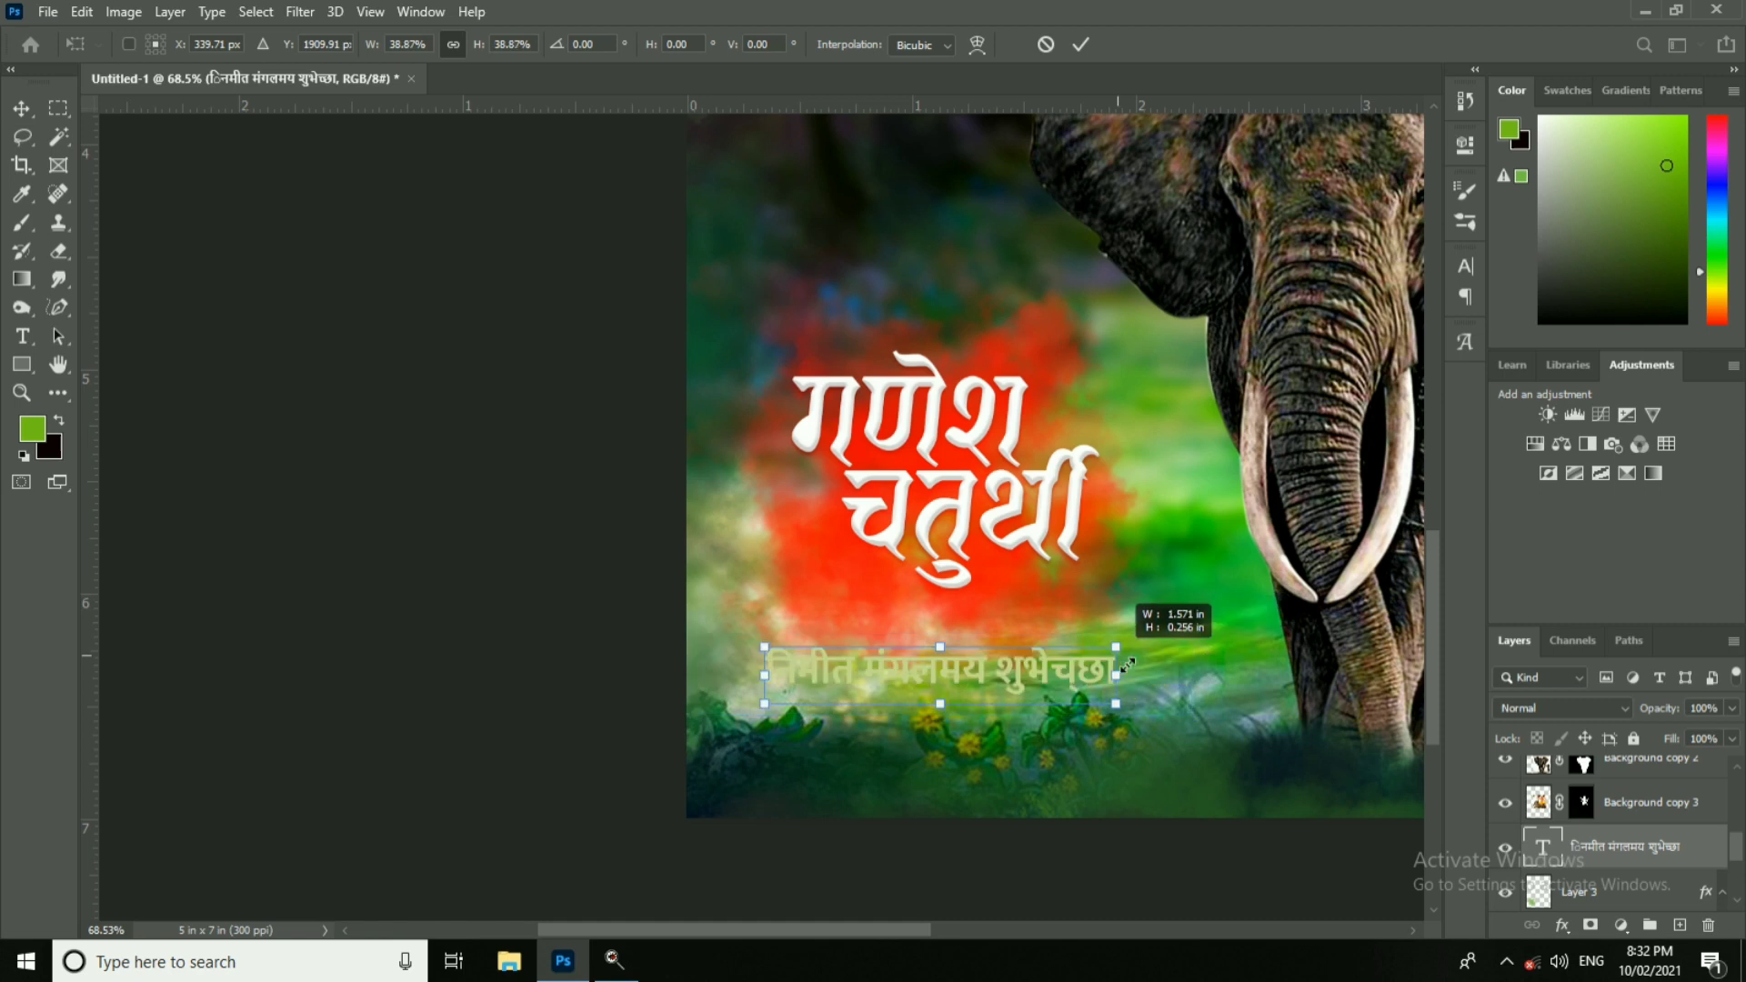
pyautogui.click(1080, 44)
# Step: Move the greeting line closer to the title and break it into two lines after निमीत
pyautogui.scroll(4, 1026, 661)
pyautogui.moveTo(1005, 689); pyautogui.dragTo(889, 624)
pyautogui.doubleClick(568, 596)
pyautogui.press('BackSpace')
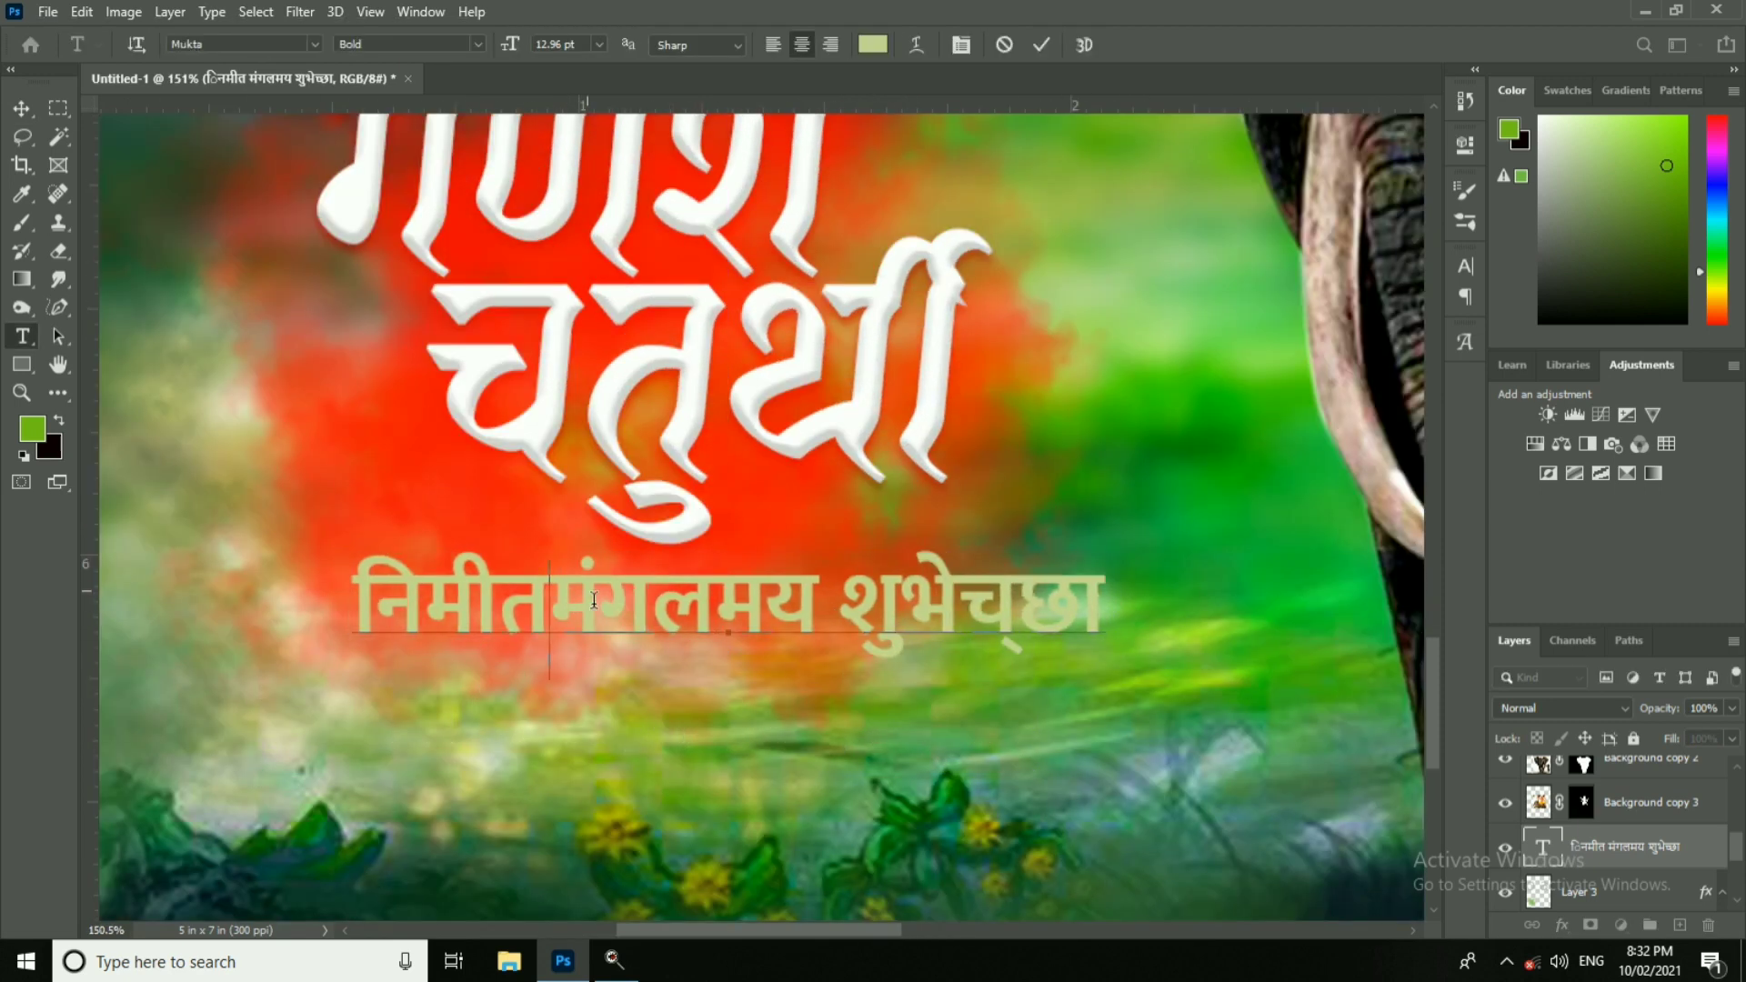
pyautogui.press('Return')
# Step: Copy the word निमीत and delete it from the greeting text, leaving मंगलमय शुभेच्छा
pyautogui.hotkey('ctrl', 'a')
pyautogui.moveTo(631, 620); pyautogui.dragTo(833, 611)
pyautogui.hotkey('ctrl', 'c')
pyautogui.rightClick(739, 361)
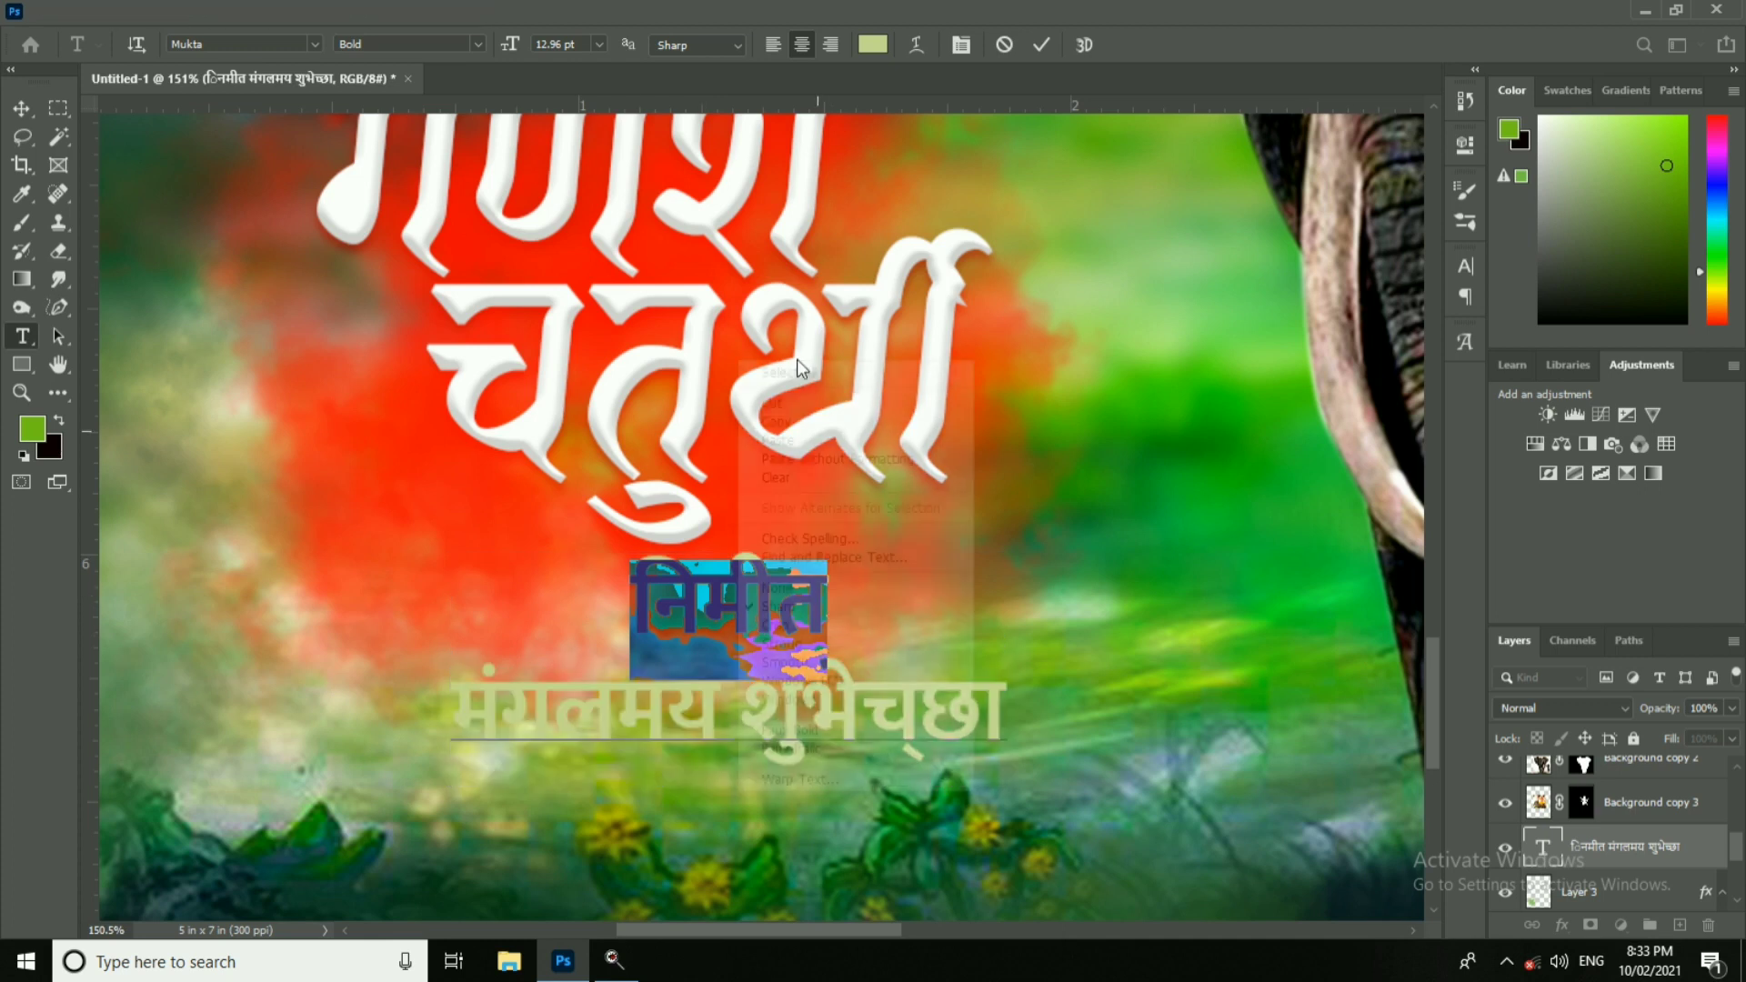
pyautogui.click(799, 369)
pyautogui.click(450, 699)
pyautogui.press('BackSpace')
# Step: Paste निमीत as a separate text layer and place it directly under the right half of चतुर्थी
pyautogui.click(12, 114)
pyautogui.moveTo(727, 595); pyautogui.dragTo(723, 652)
pyautogui.moveTo(730, 747); pyautogui.dragTo(869, 534)
pyautogui.press('Escape')
pyautogui.doubleClick(709, 640)
pyautogui.hotkey('ctrl', 'v')
pyautogui.hotkey('ctrl', 'Return')
pyautogui.press('Return')
pyautogui.doubleClick(869, 533)
pyautogui.click(32, 112)
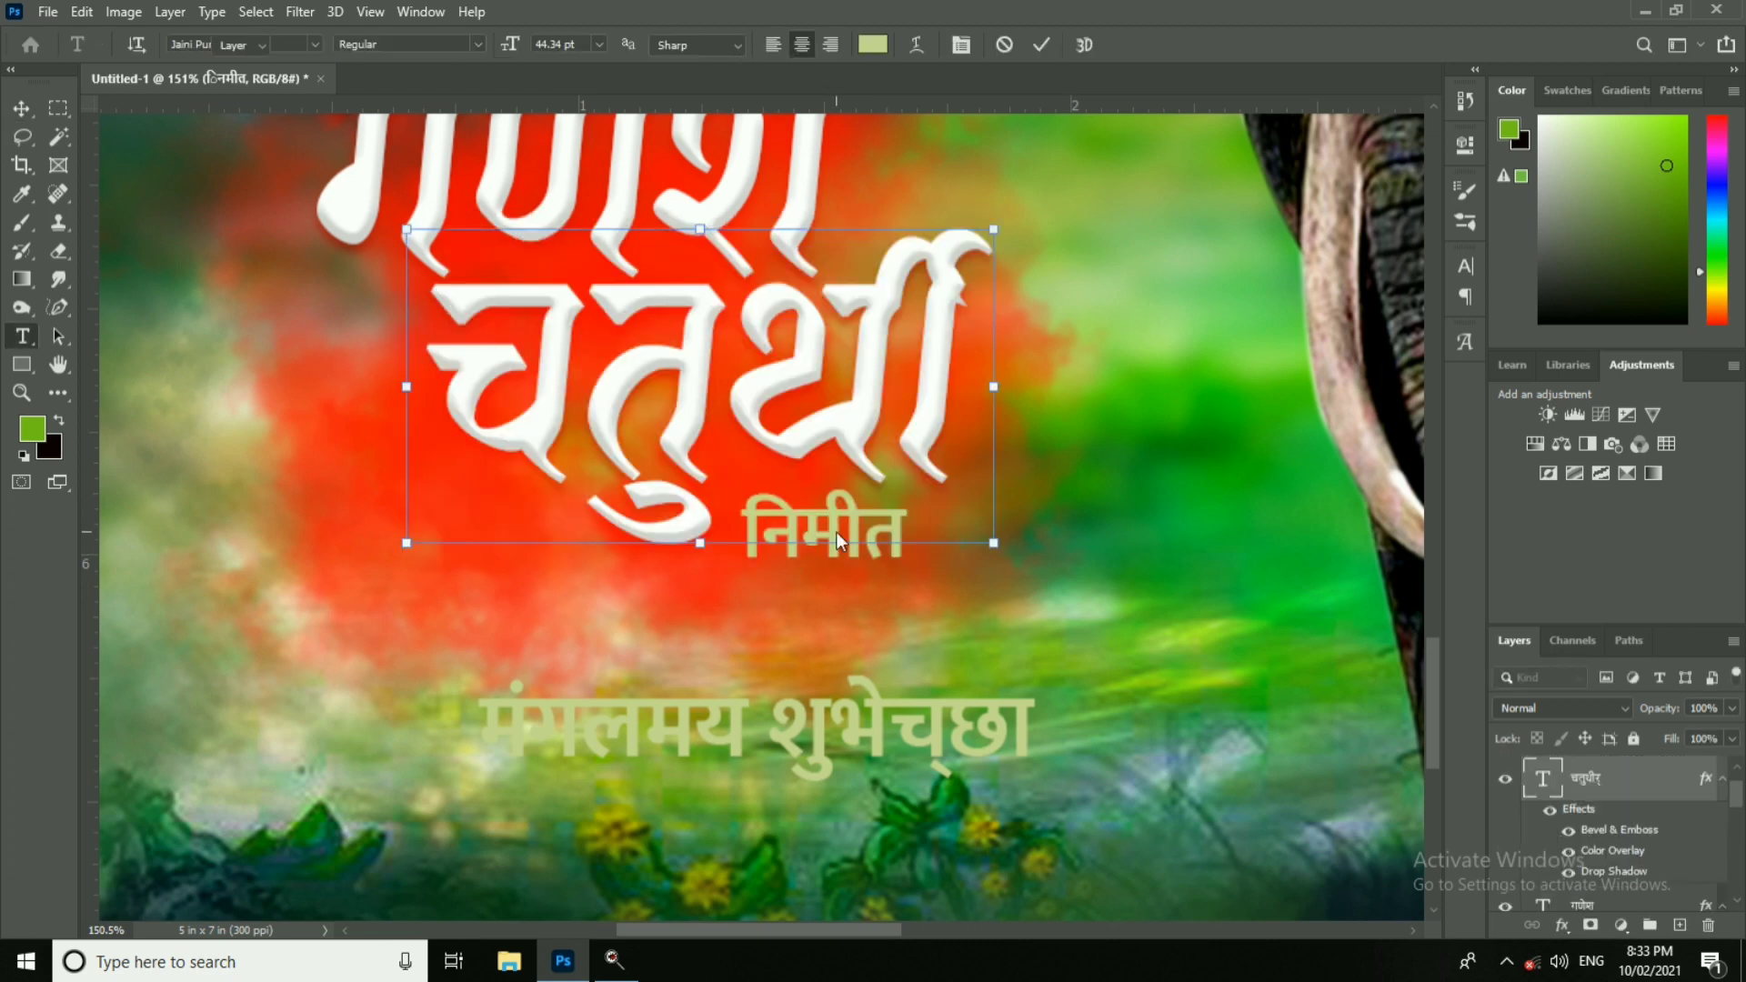
# Step: Apply a white Color Overlay to the निमीत text layer
pyautogui.keyDown('ctrl'); pyautogui.click(871, 530); pyautogui.keyUp('ctrl')
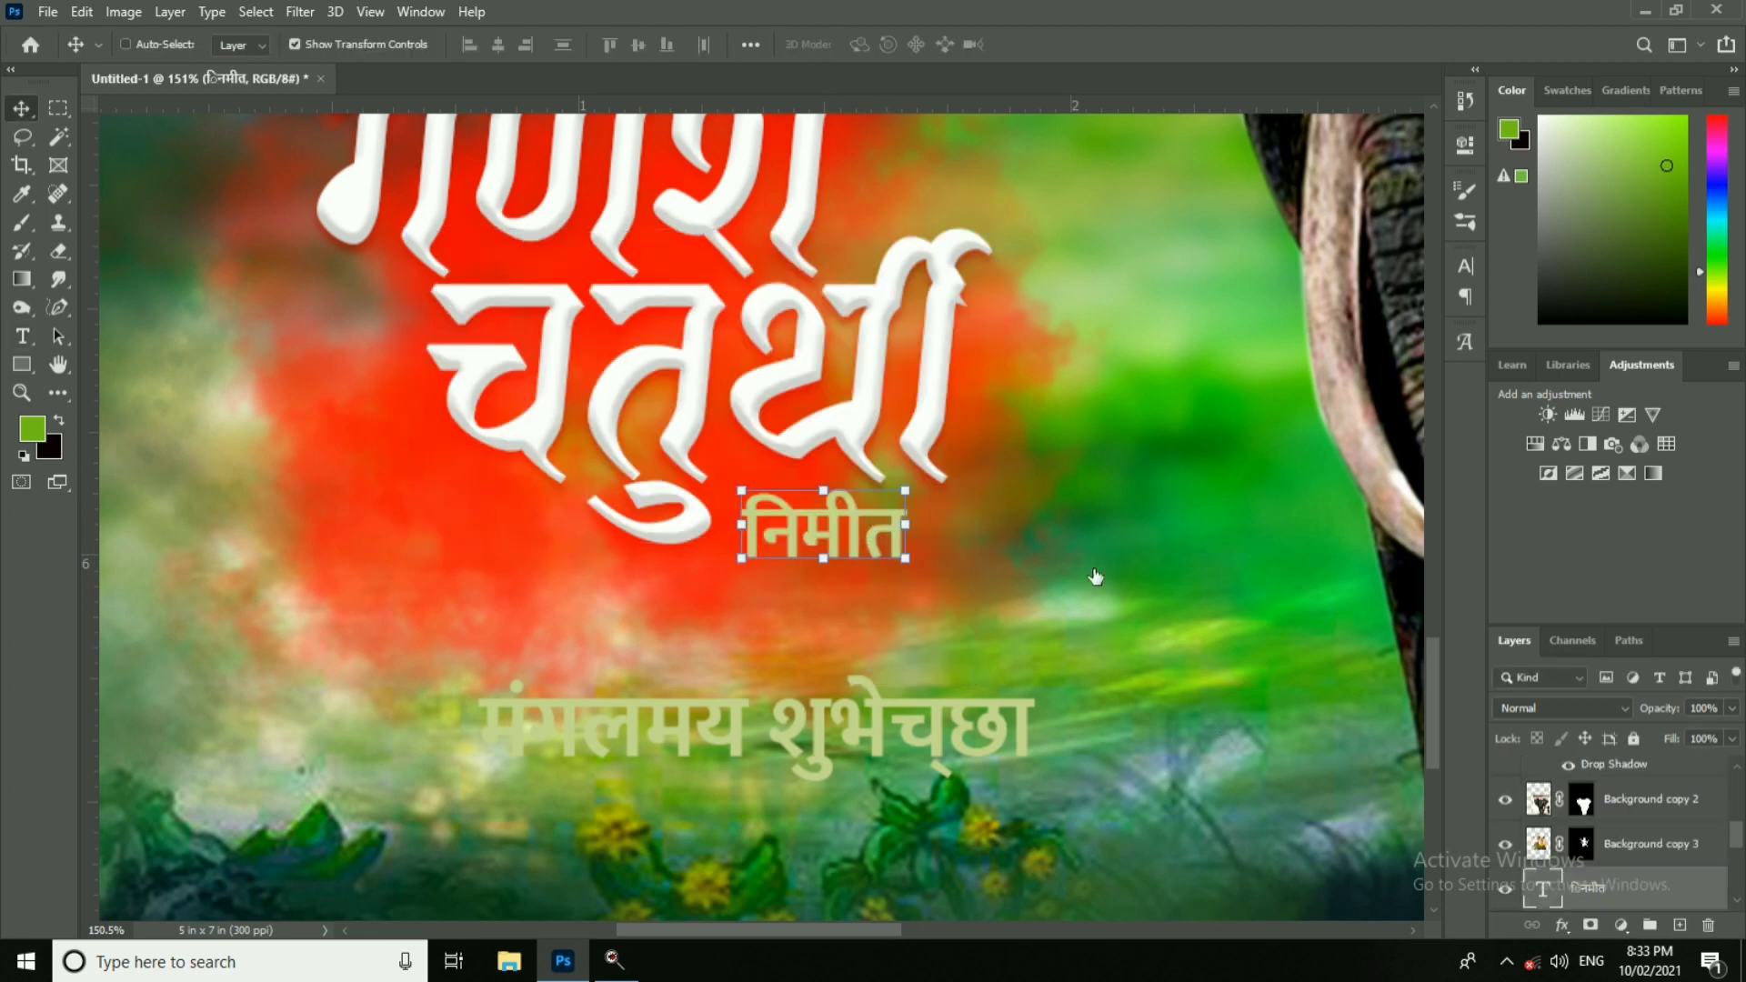
pyautogui.click(981, 507)
pyautogui.press('Return')
# Step: Move the मंगलमय शुभेच्छा layer up beneath निमीत and scale it down to fit under the title
pyautogui.rightClick(798, 725)
pyautogui.click(866, 734)
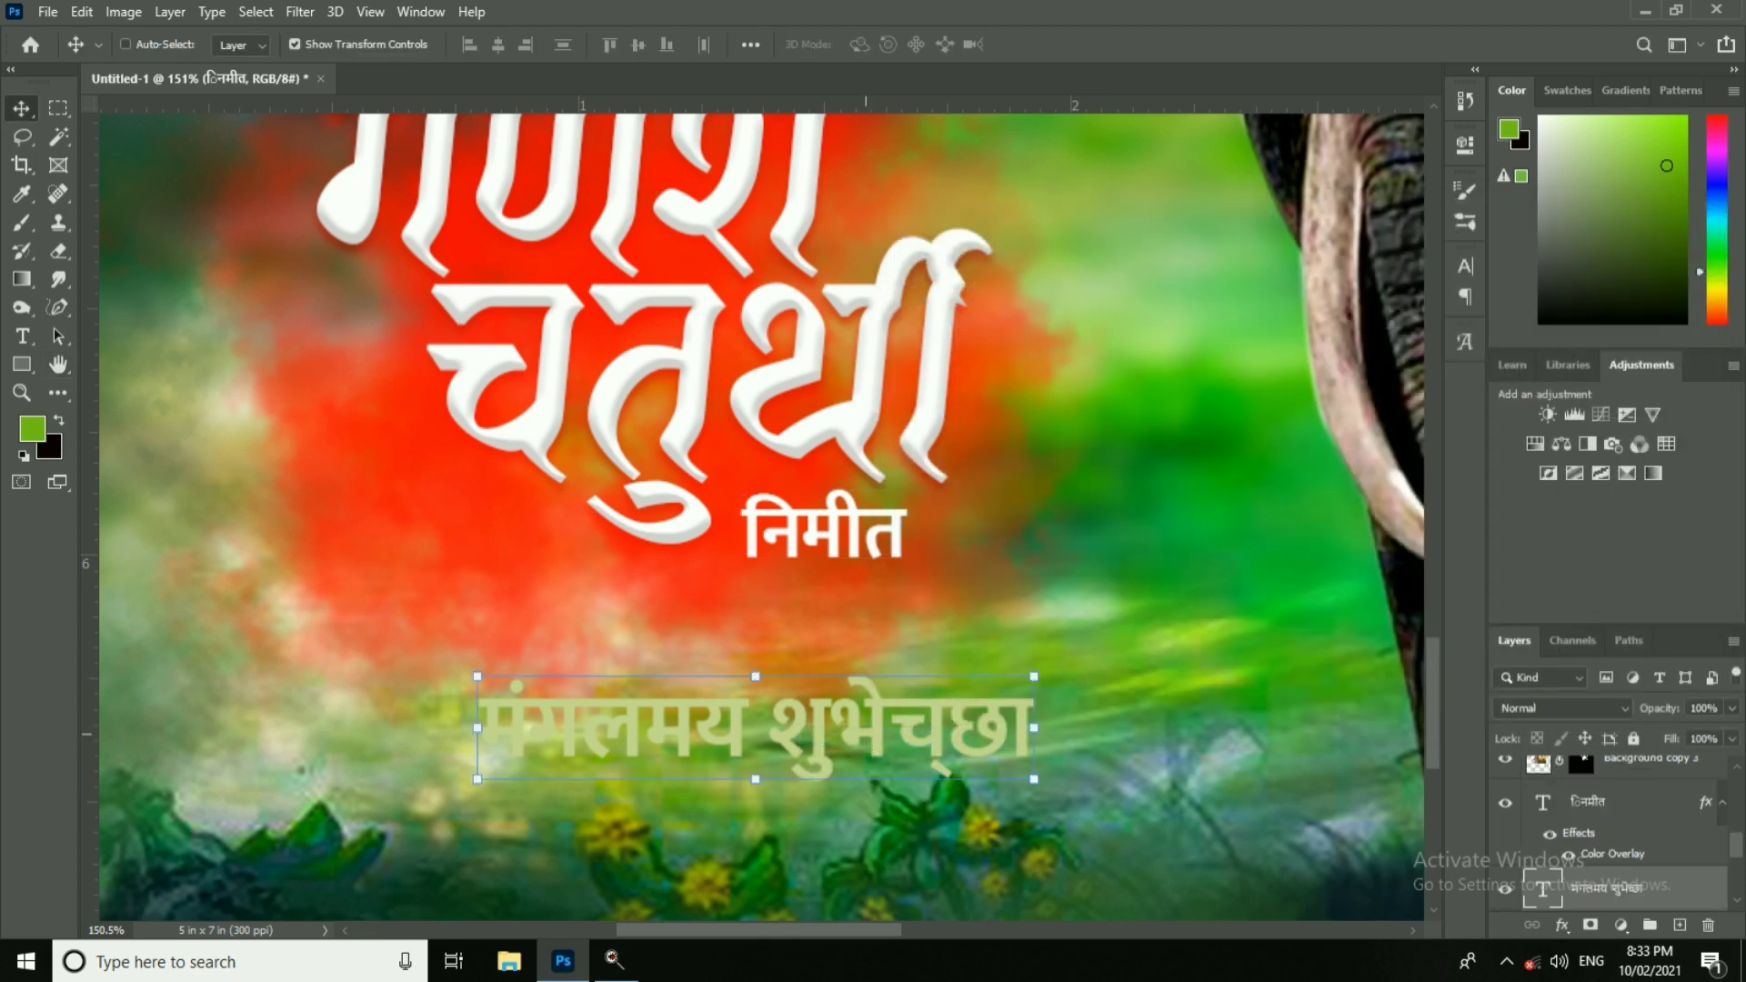
pyautogui.moveTo(890, 722); pyautogui.dragTo(892, 613)
pyautogui.moveTo(1034, 568); pyautogui.dragTo(885, 603)
pyautogui.press('Return')
pyautogui.press('Return')
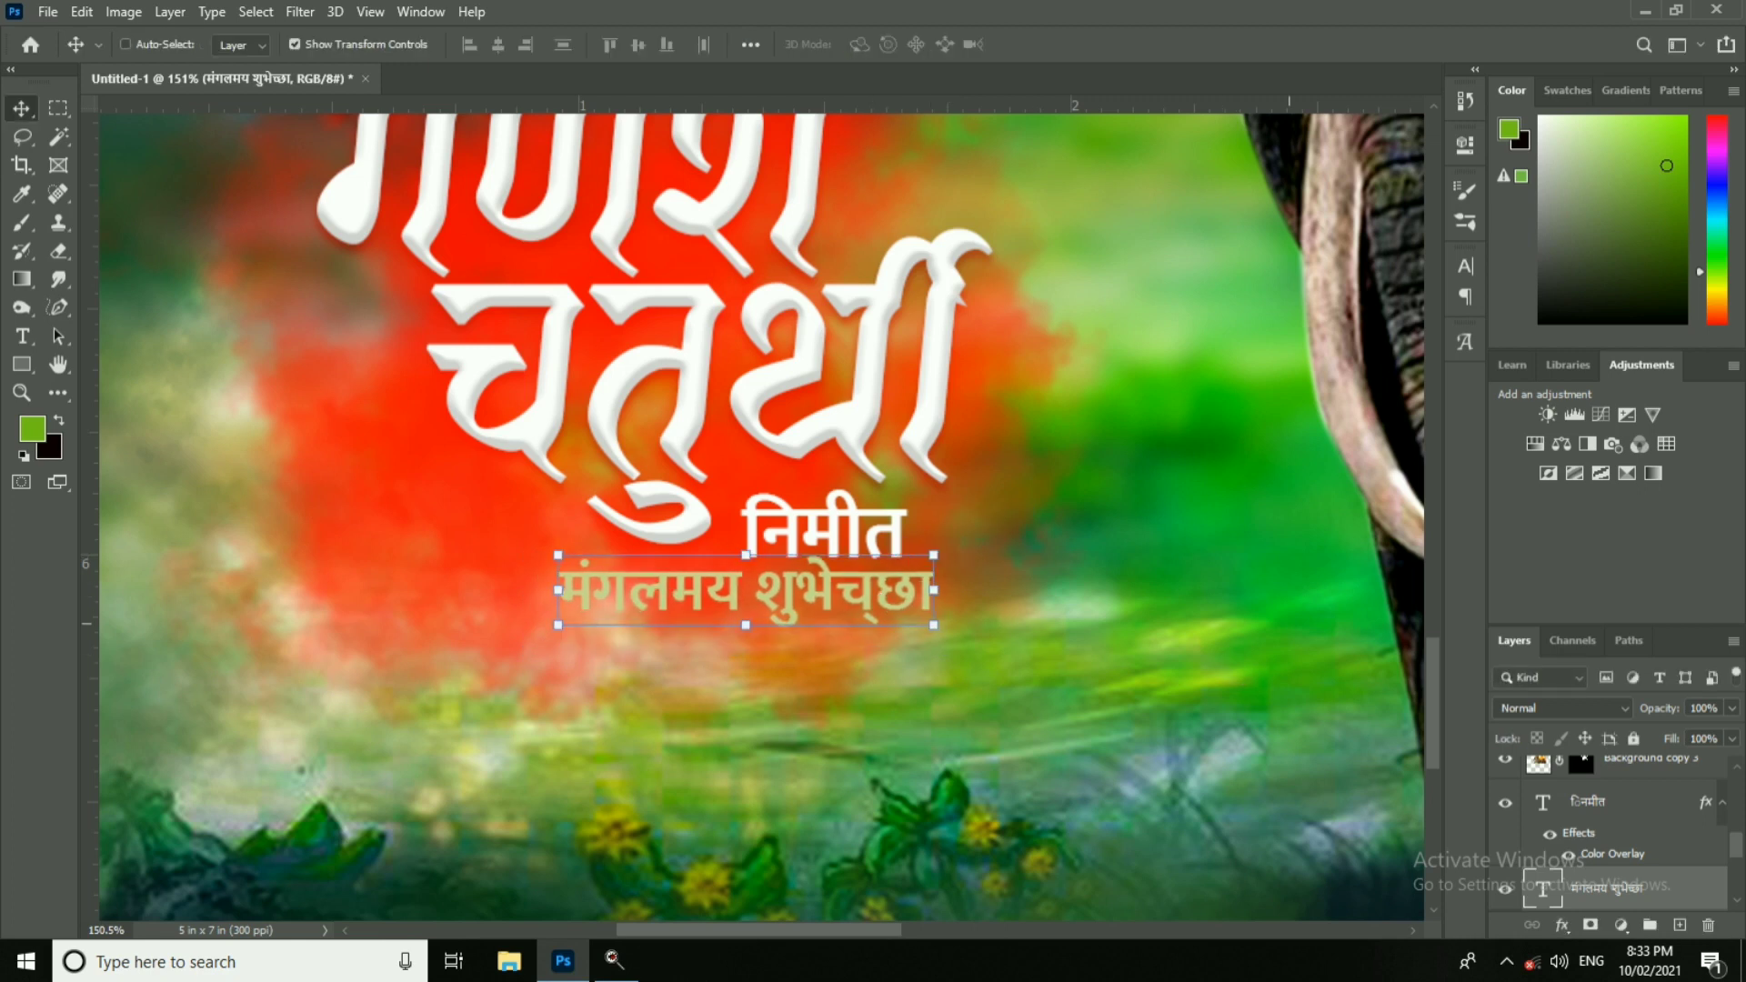
# Step: Apply a white Color Overlay and a red Multiply Drop Shadow at 39% opacity to the मंगलमय शुभेच्छा layer
pyautogui.click(989, 510)
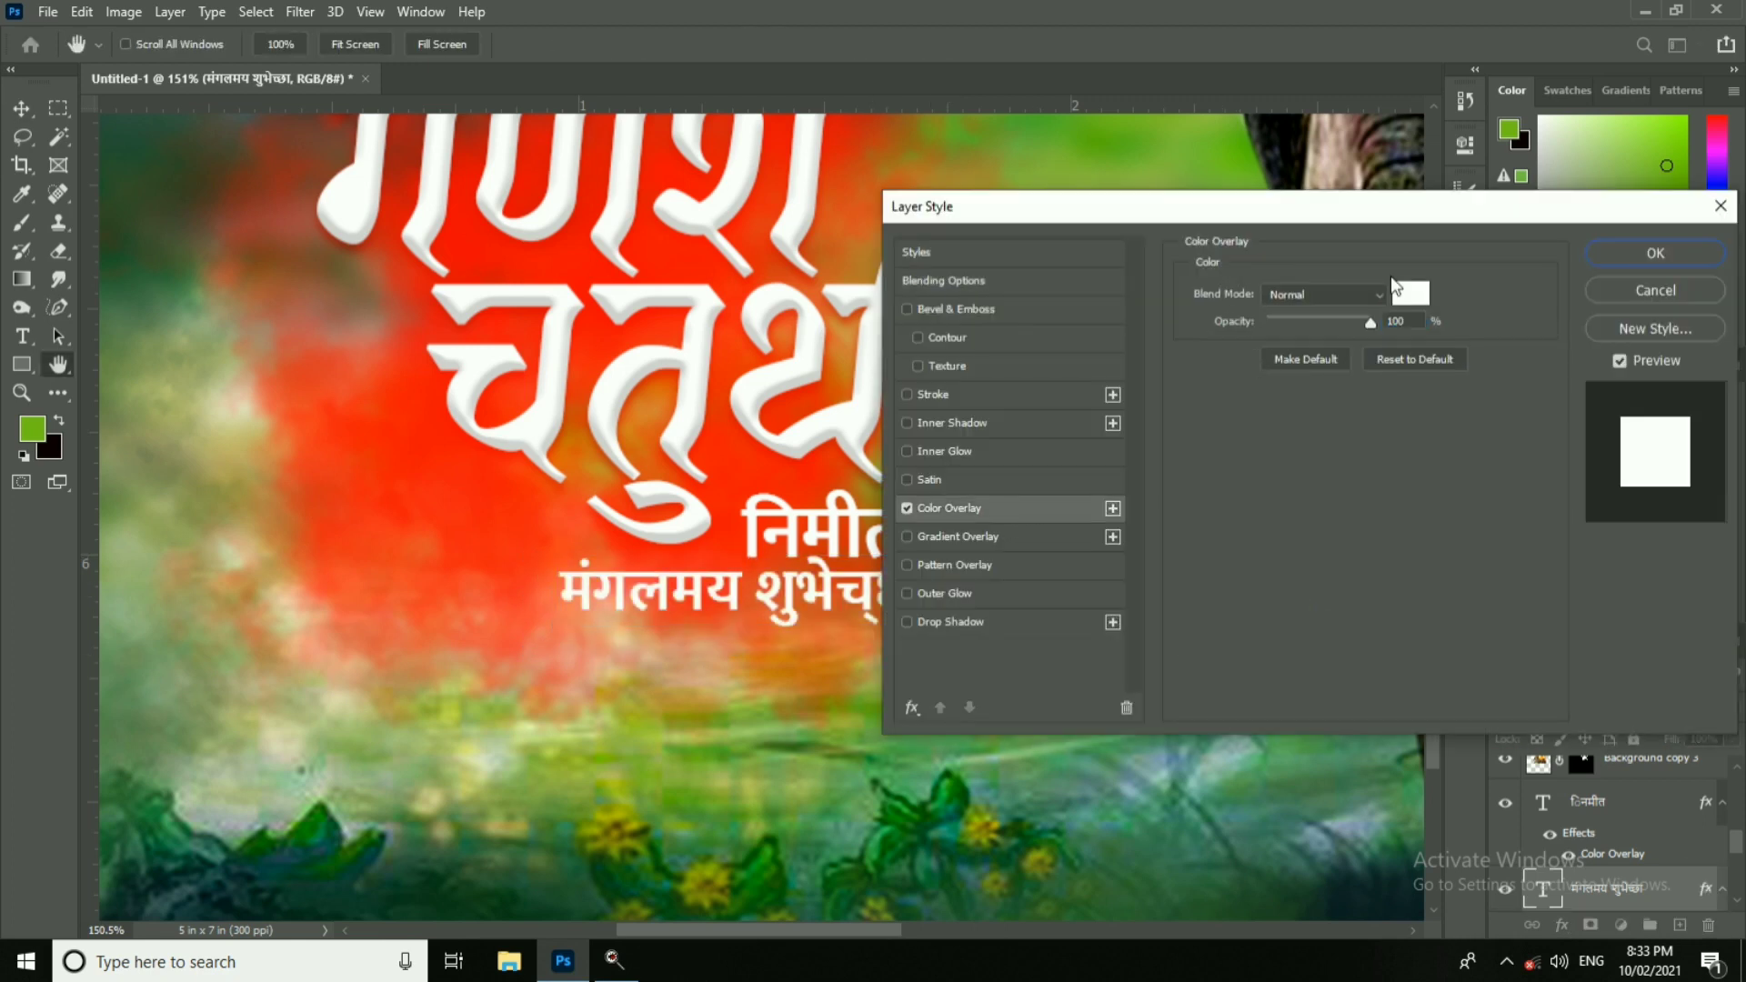
pyautogui.click(953, 624)
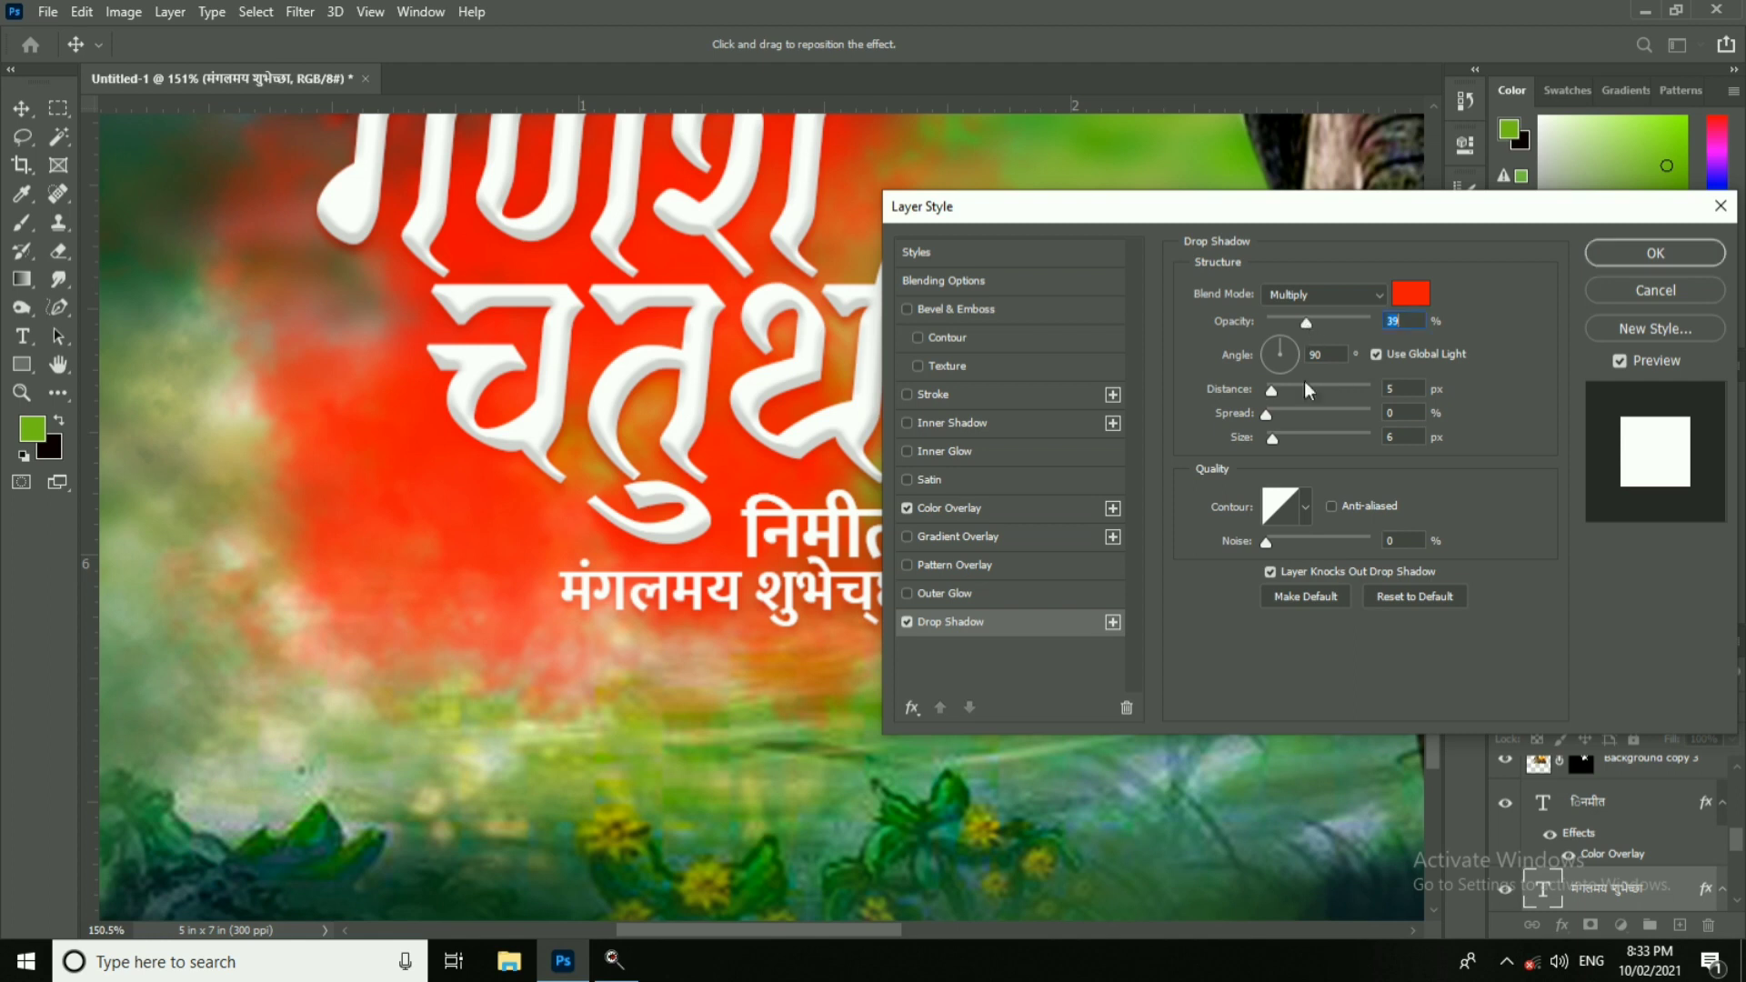
pyautogui.click(1617, 260)
pyautogui.scroll(-8, 984, 503)
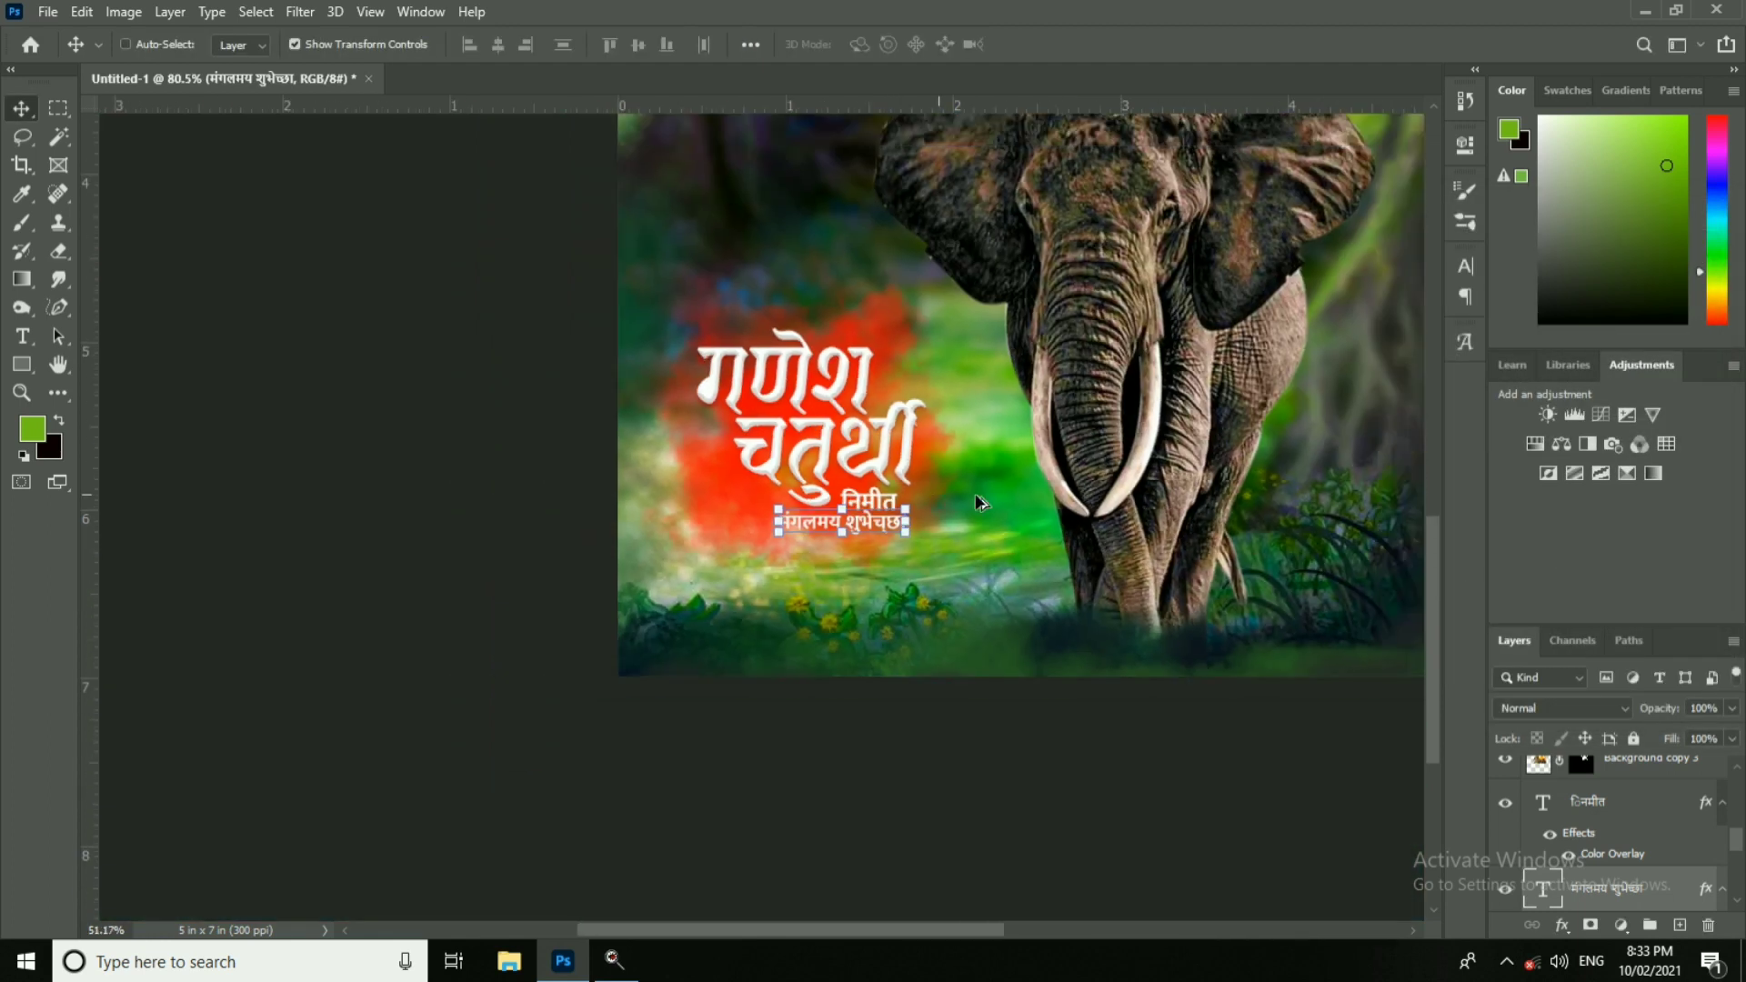
pyautogui.hotkey('ctrl', '0')
pyautogui.keyDown('ctrl'); pyautogui.click(1018, 542); pyautogui.keyUp('ctrl')
pyautogui.moveTo(624, 714); pyautogui.dragTo(802, 716)
pyautogui.moveTo(830, 629); pyautogui.dragTo(792, 636)
pyautogui.keyDown('ctrl'); pyautogui.click(823, 629); pyautogui.keyUp('ctrl')
pyautogui.keyDown('ctrl'); pyautogui.click(720, 770); pyautogui.keyUp('ctrl')
pyautogui.moveTo(720, 770); pyautogui.dragTo(810, 613)
# Step: Duplicate the red splash layer behind the title, keeping the copy in place, and select the forest background layer
pyautogui.rightClick(761, 363)
pyautogui.click(769, 371)
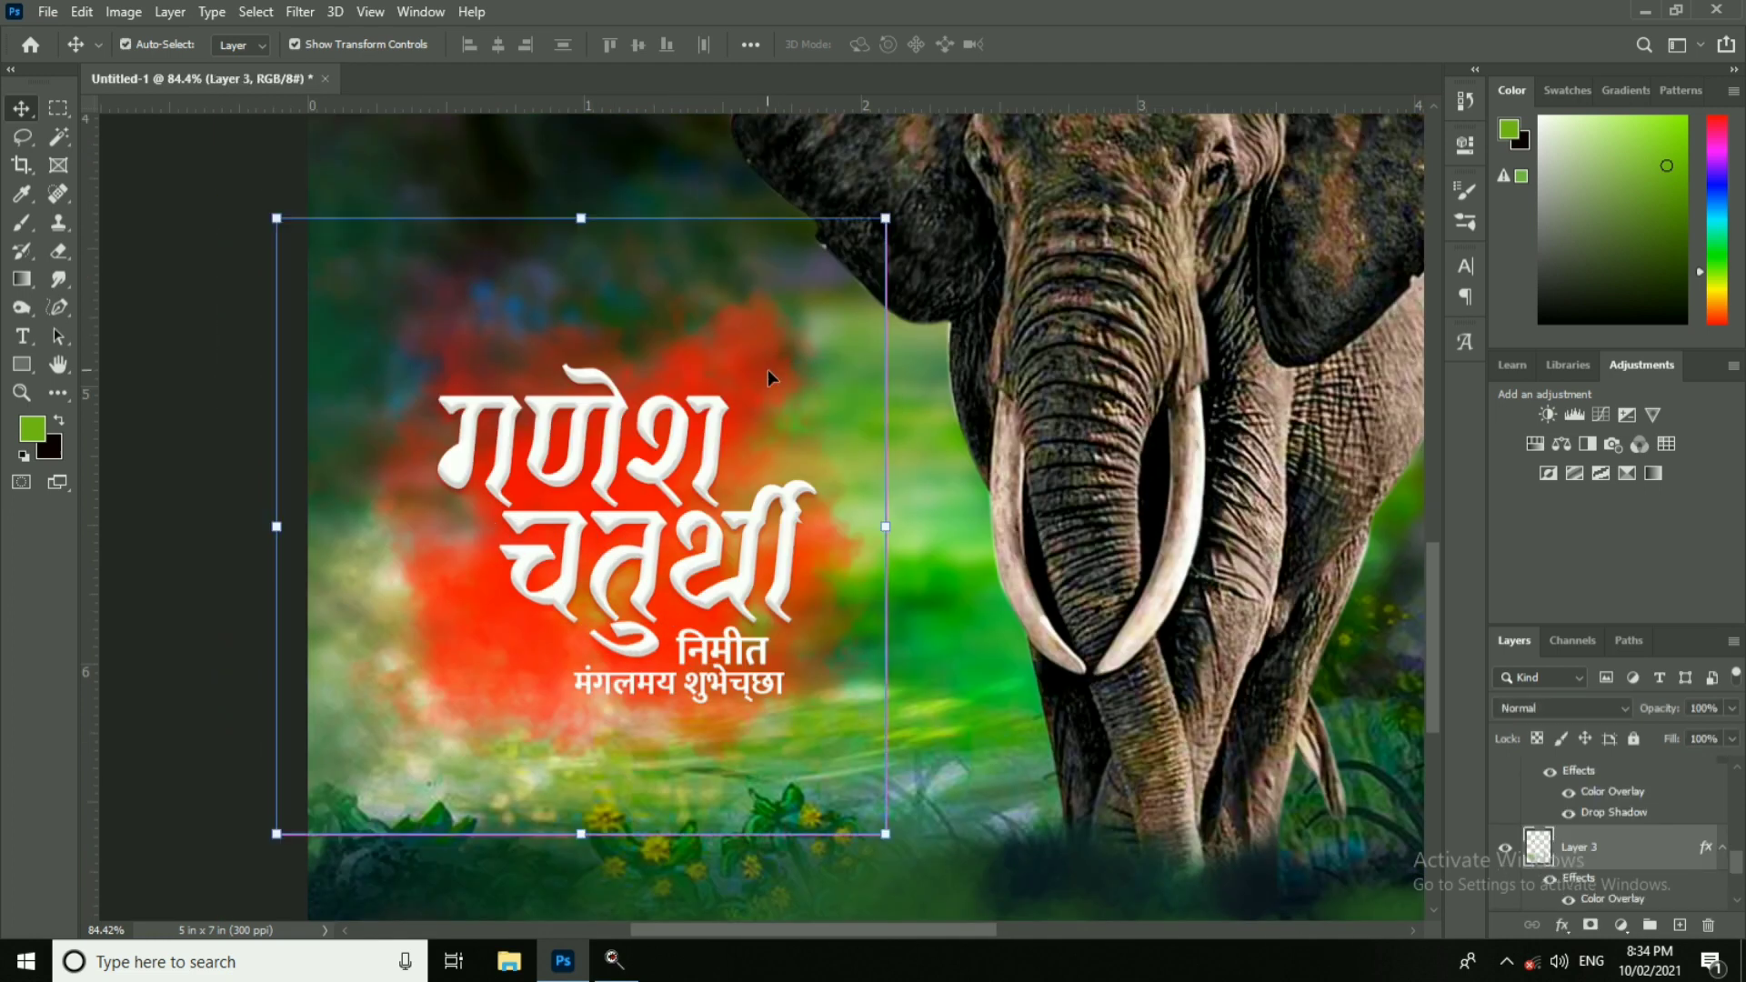
pyautogui.hotkey('ctrl', 'j')
pyautogui.moveTo(719, 343); pyautogui.dragTo(790, 371)
pyautogui.hotkey('ctrl', 'z')
pyautogui.rightClick(746, 362)
pyautogui.click(762, 374)
pyautogui.scroll(-4, 827, 451)
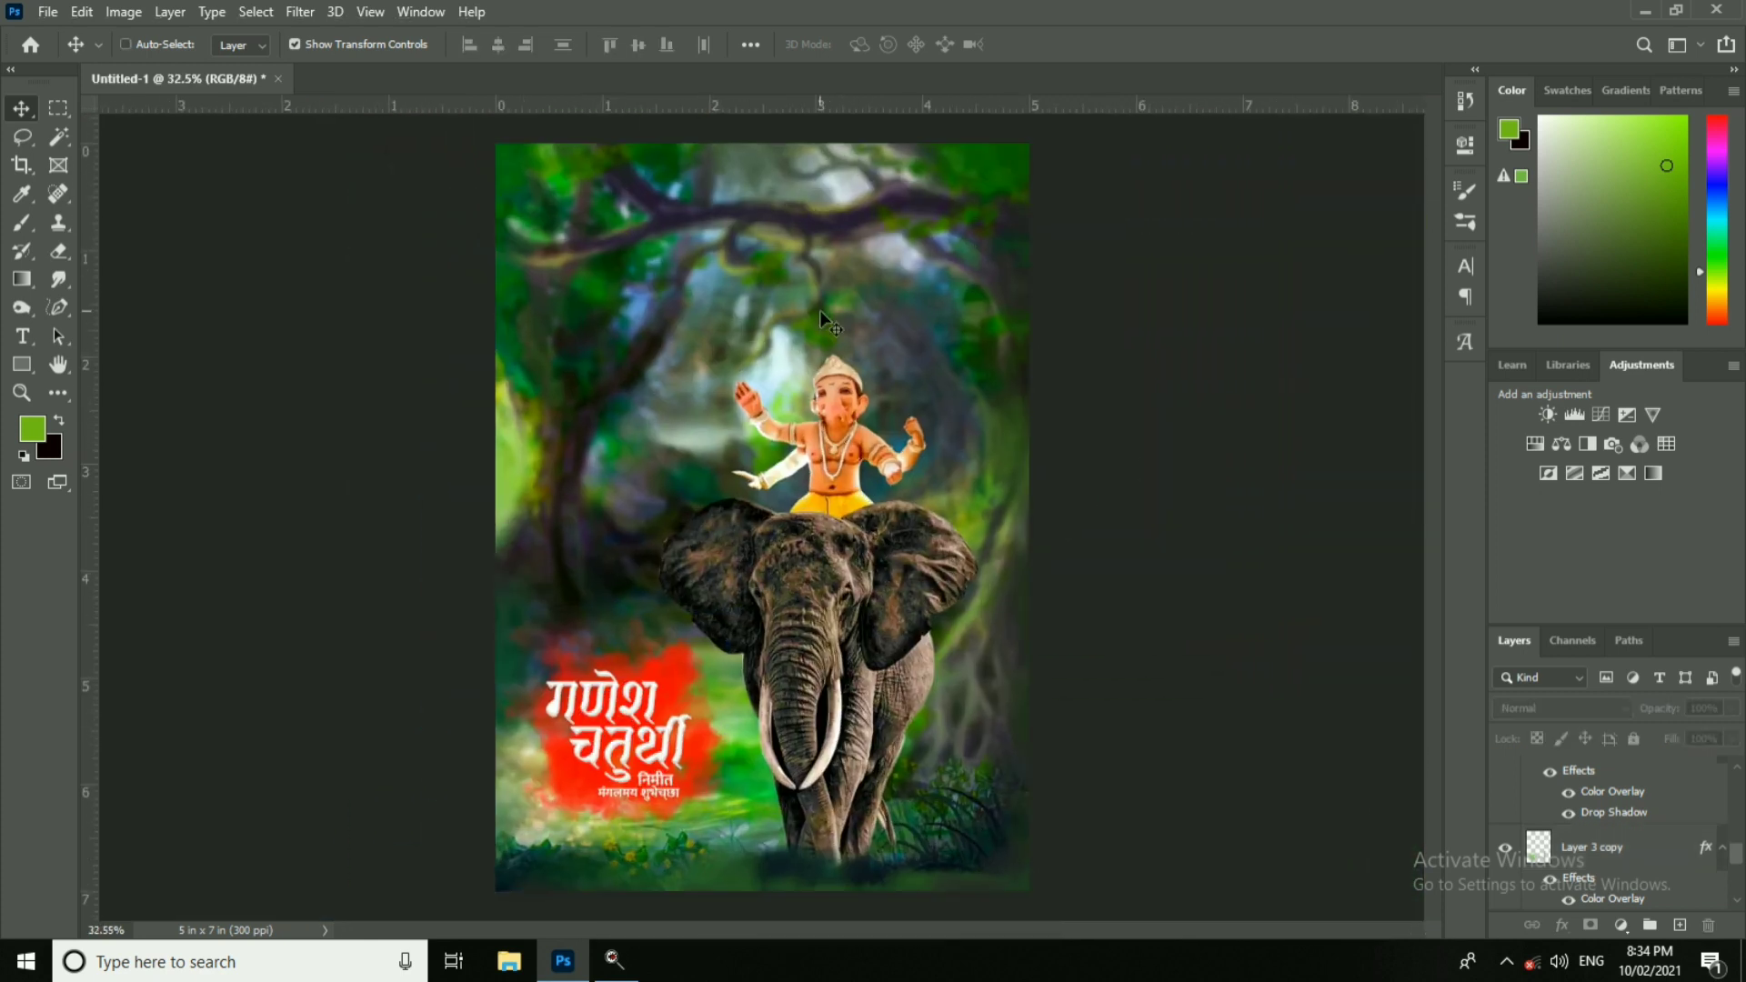
pyautogui.click(865, 320)
pyautogui.scroll(-1, 869, 311)
# Step: Open the आतुरता आगमनाची image from the Ganpati folder inside FESTIVAL DESIGN, and close it again
pyautogui.click(47, 12)
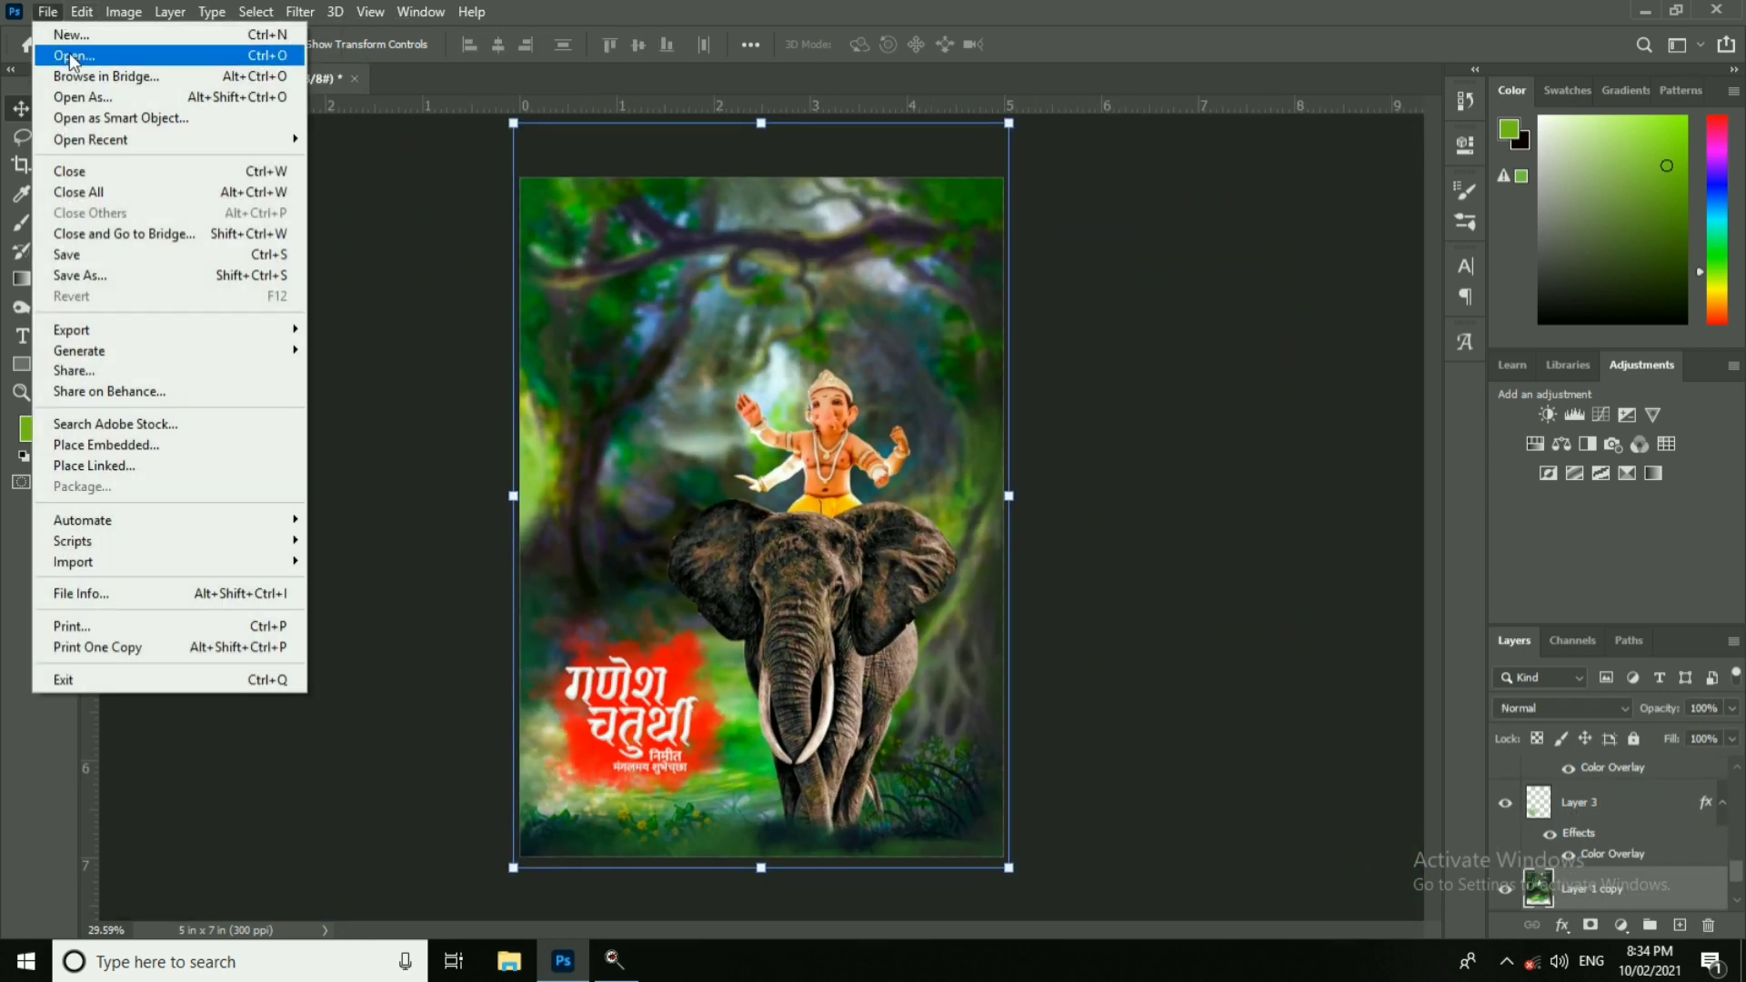
pyautogui.click(288, 175)
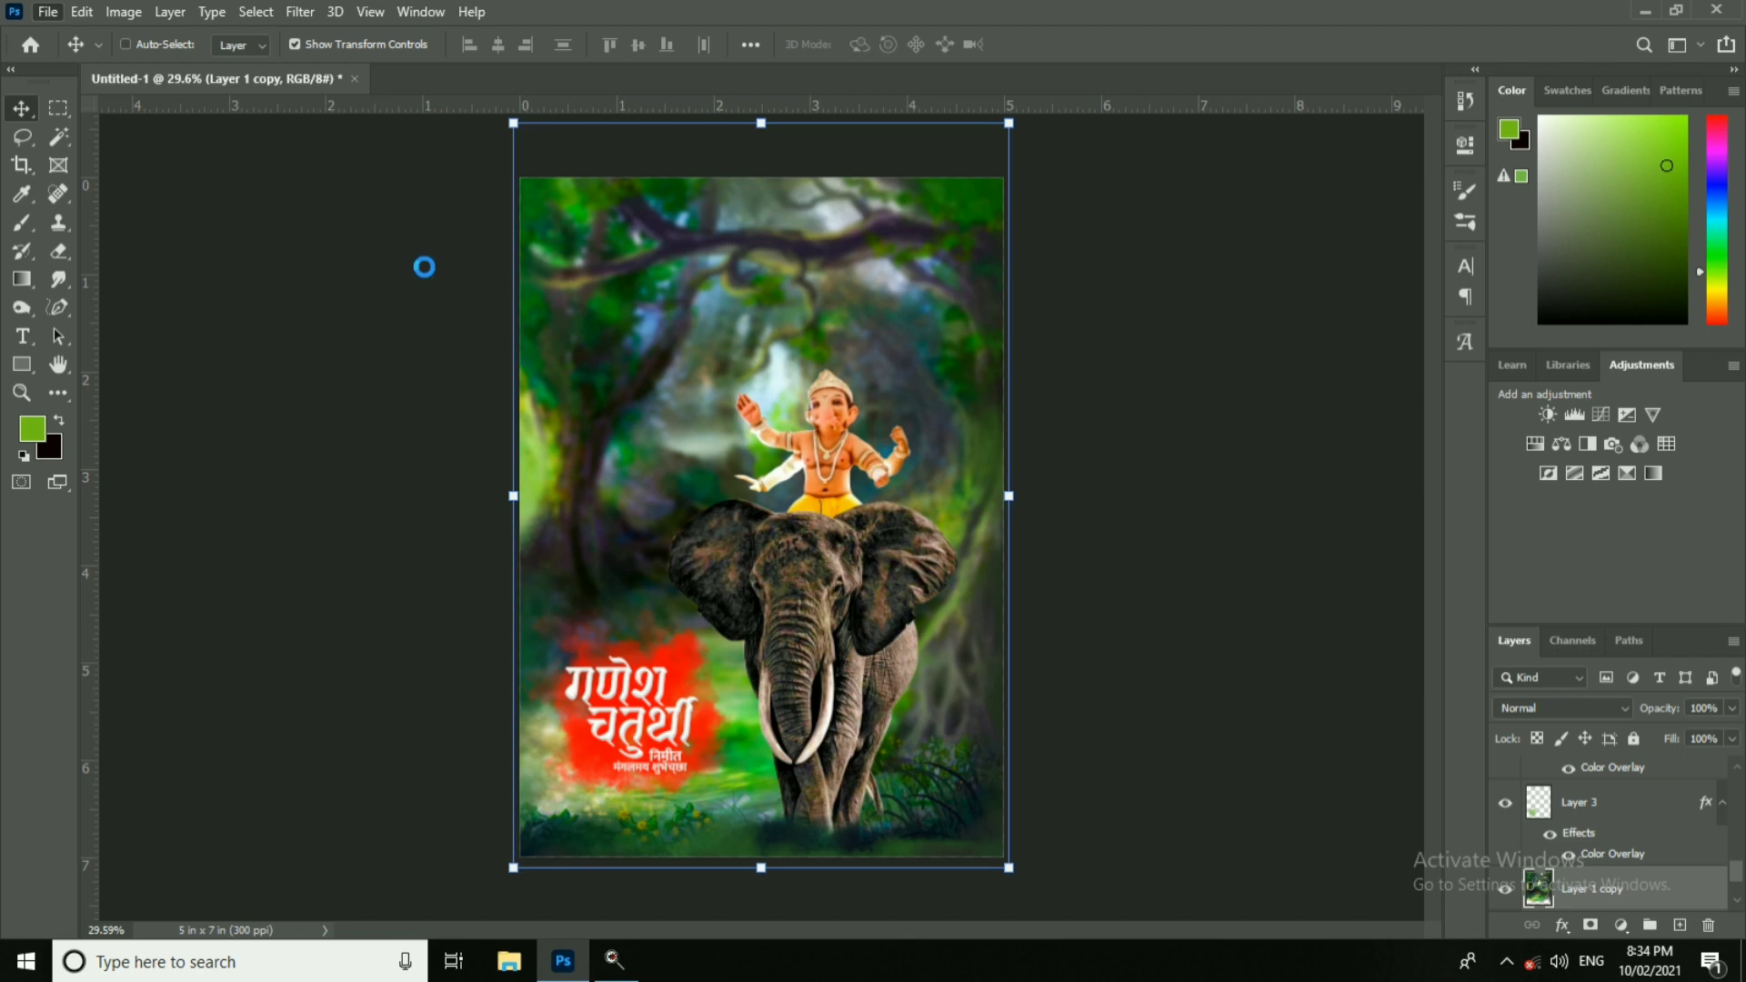
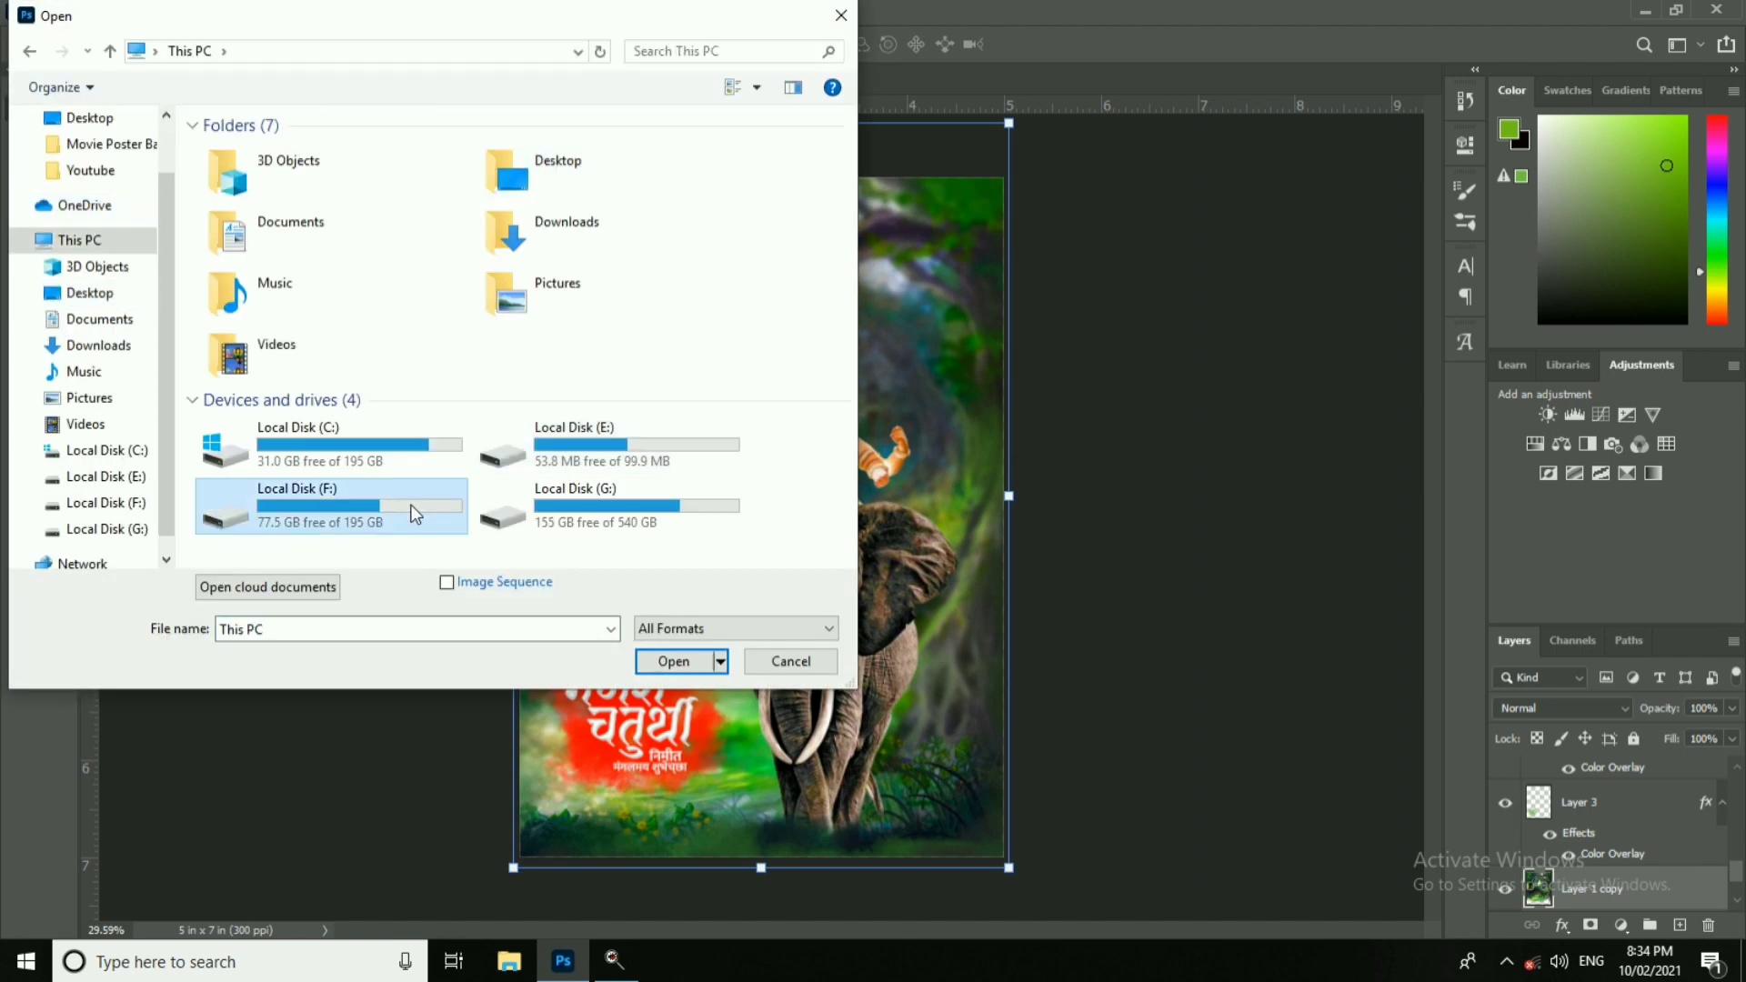
pyautogui.doubleClick(409, 505)
pyautogui.doubleClick(378, 182)
pyautogui.doubleClick(379, 182)
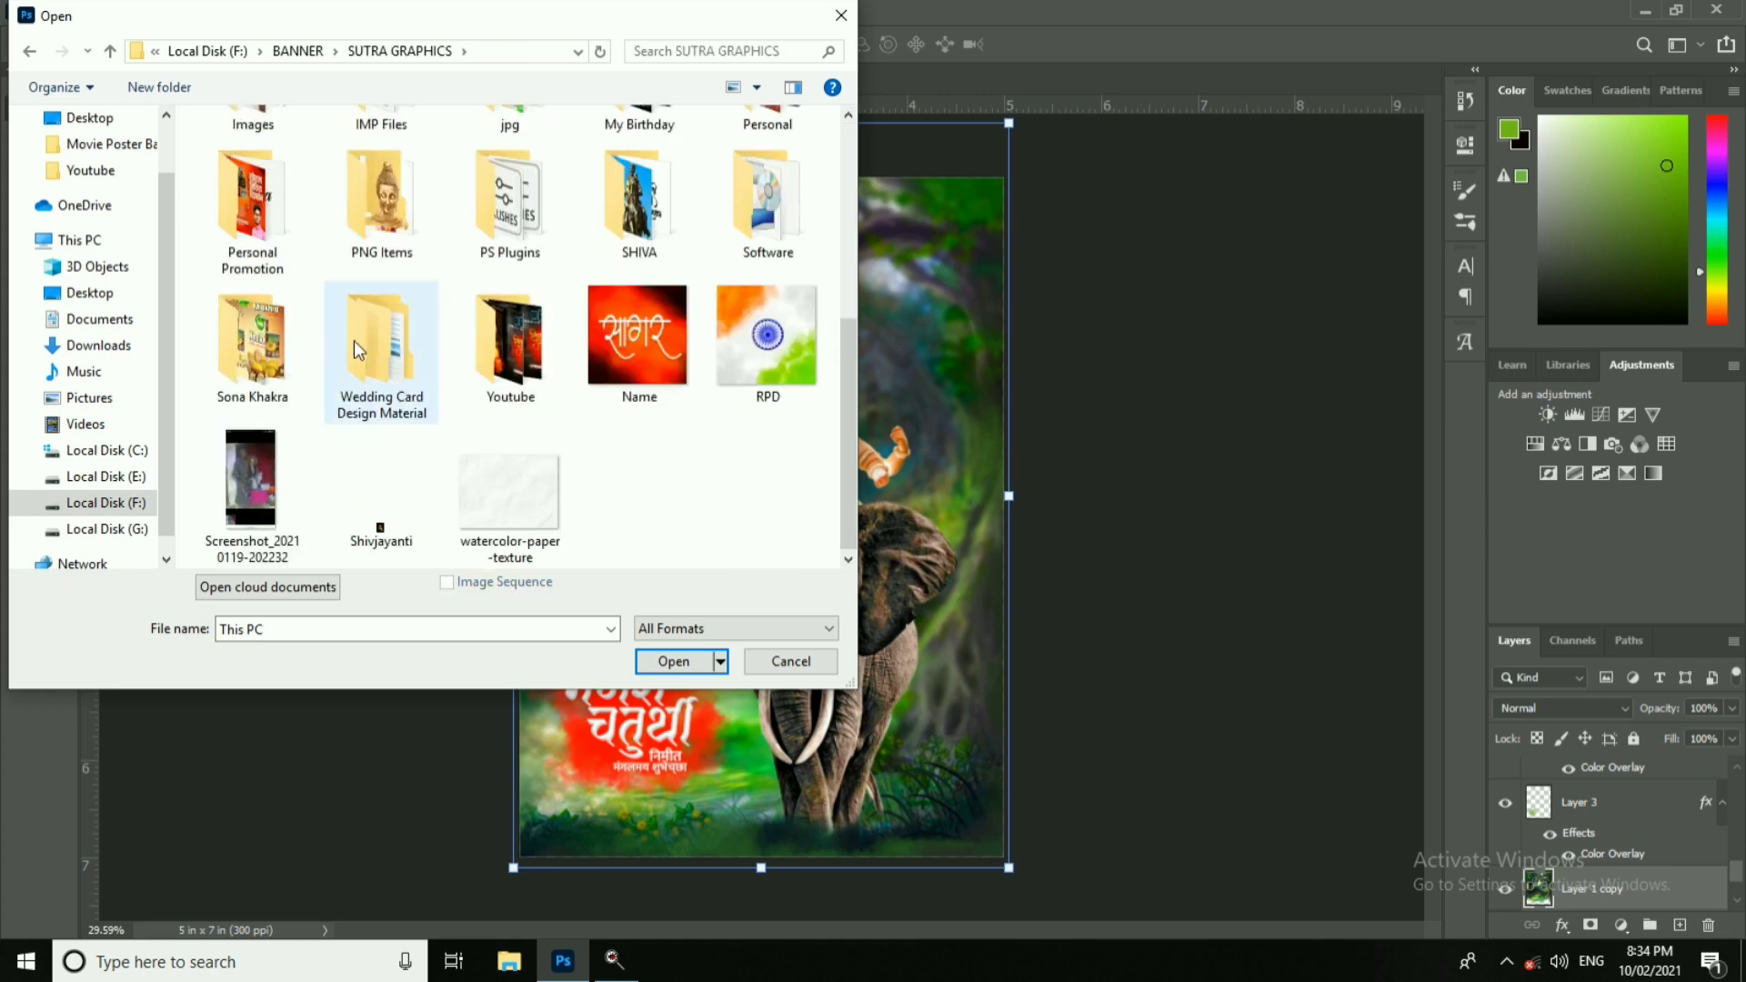
pyautogui.scroll(3, 391, 346)
pyautogui.doubleClick(509, 318)
pyautogui.scroll(-5, 418, 227)
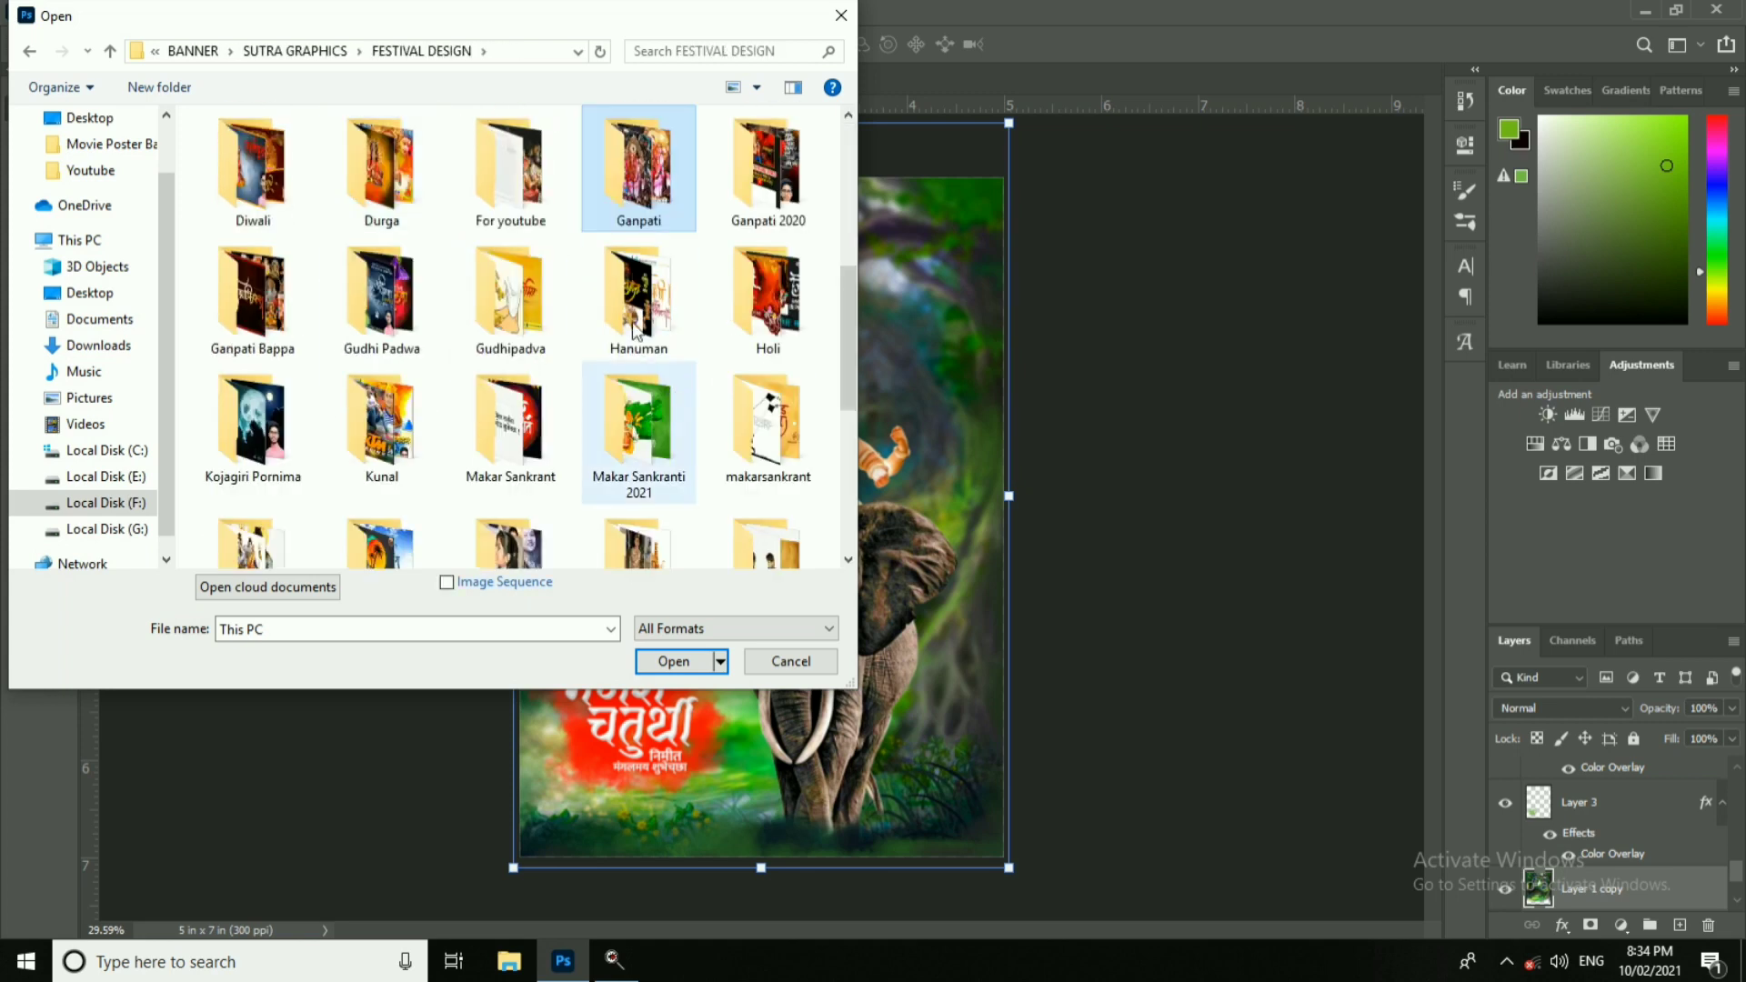
pyautogui.doubleClick(624, 178)
pyautogui.doubleClick(329, 182)
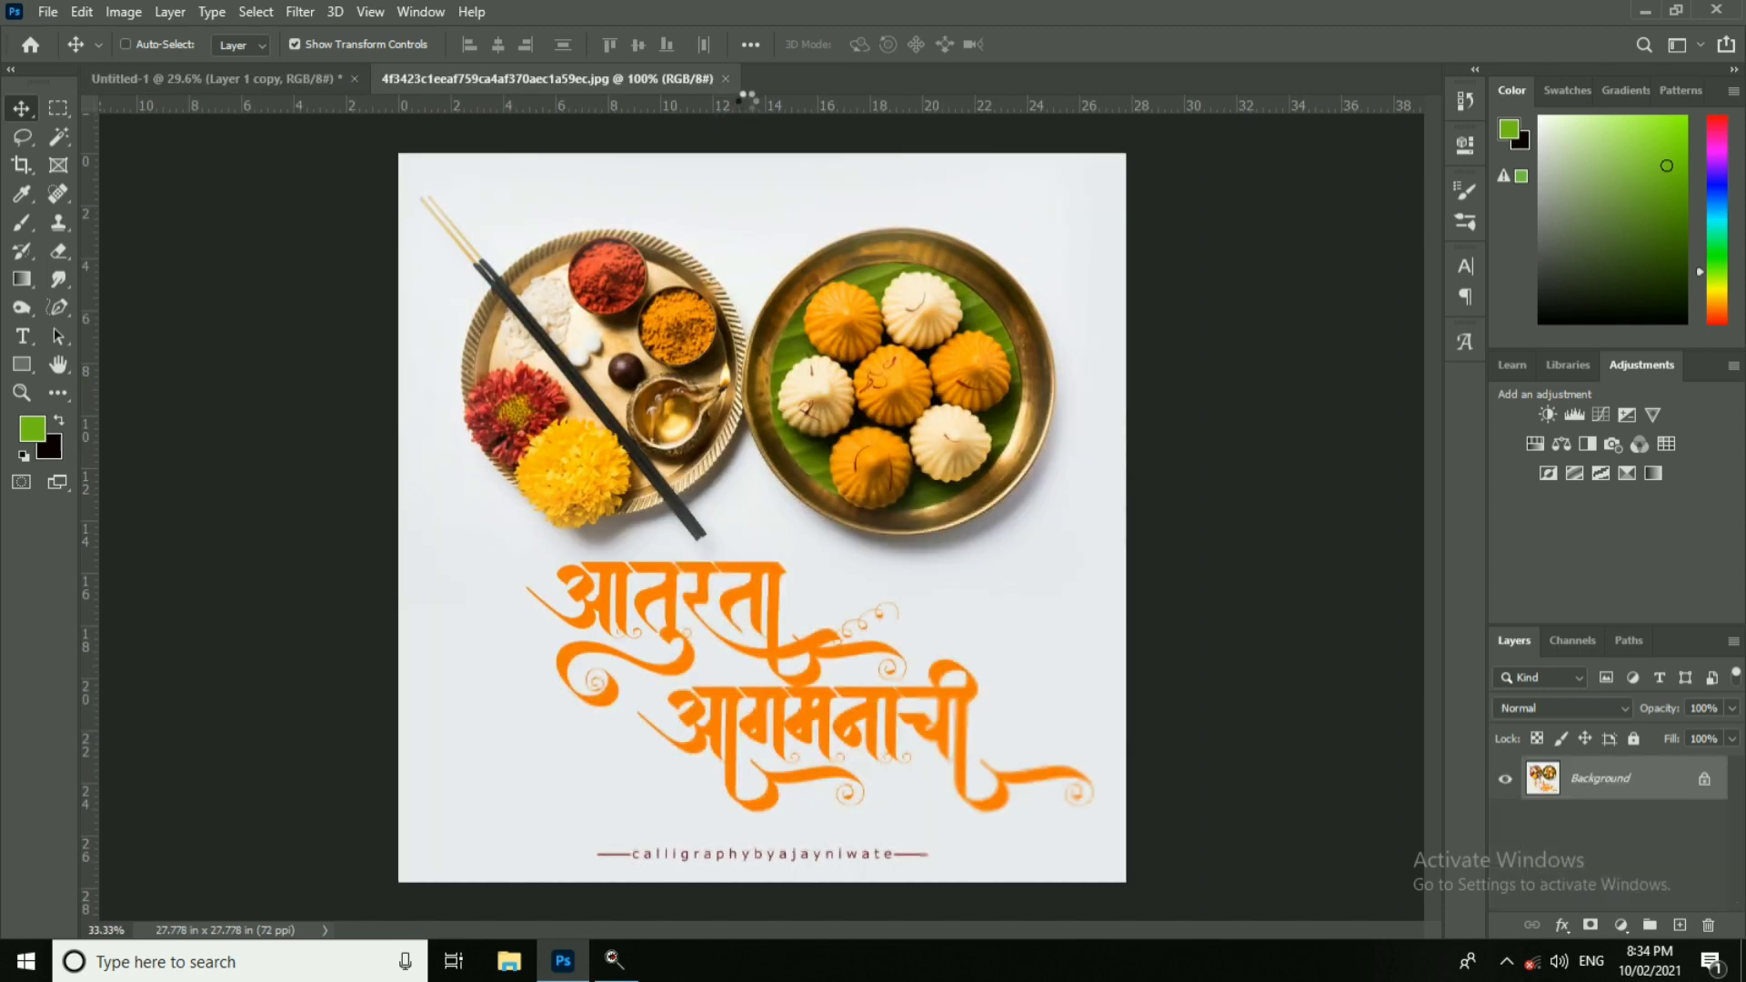
pyautogui.click(725, 79)
# Step: Open ganpati bappa.png from the Ganpati subfolder of the Ganpati design folder
pyautogui.click(47, 12)
pyautogui.click(68, 57)
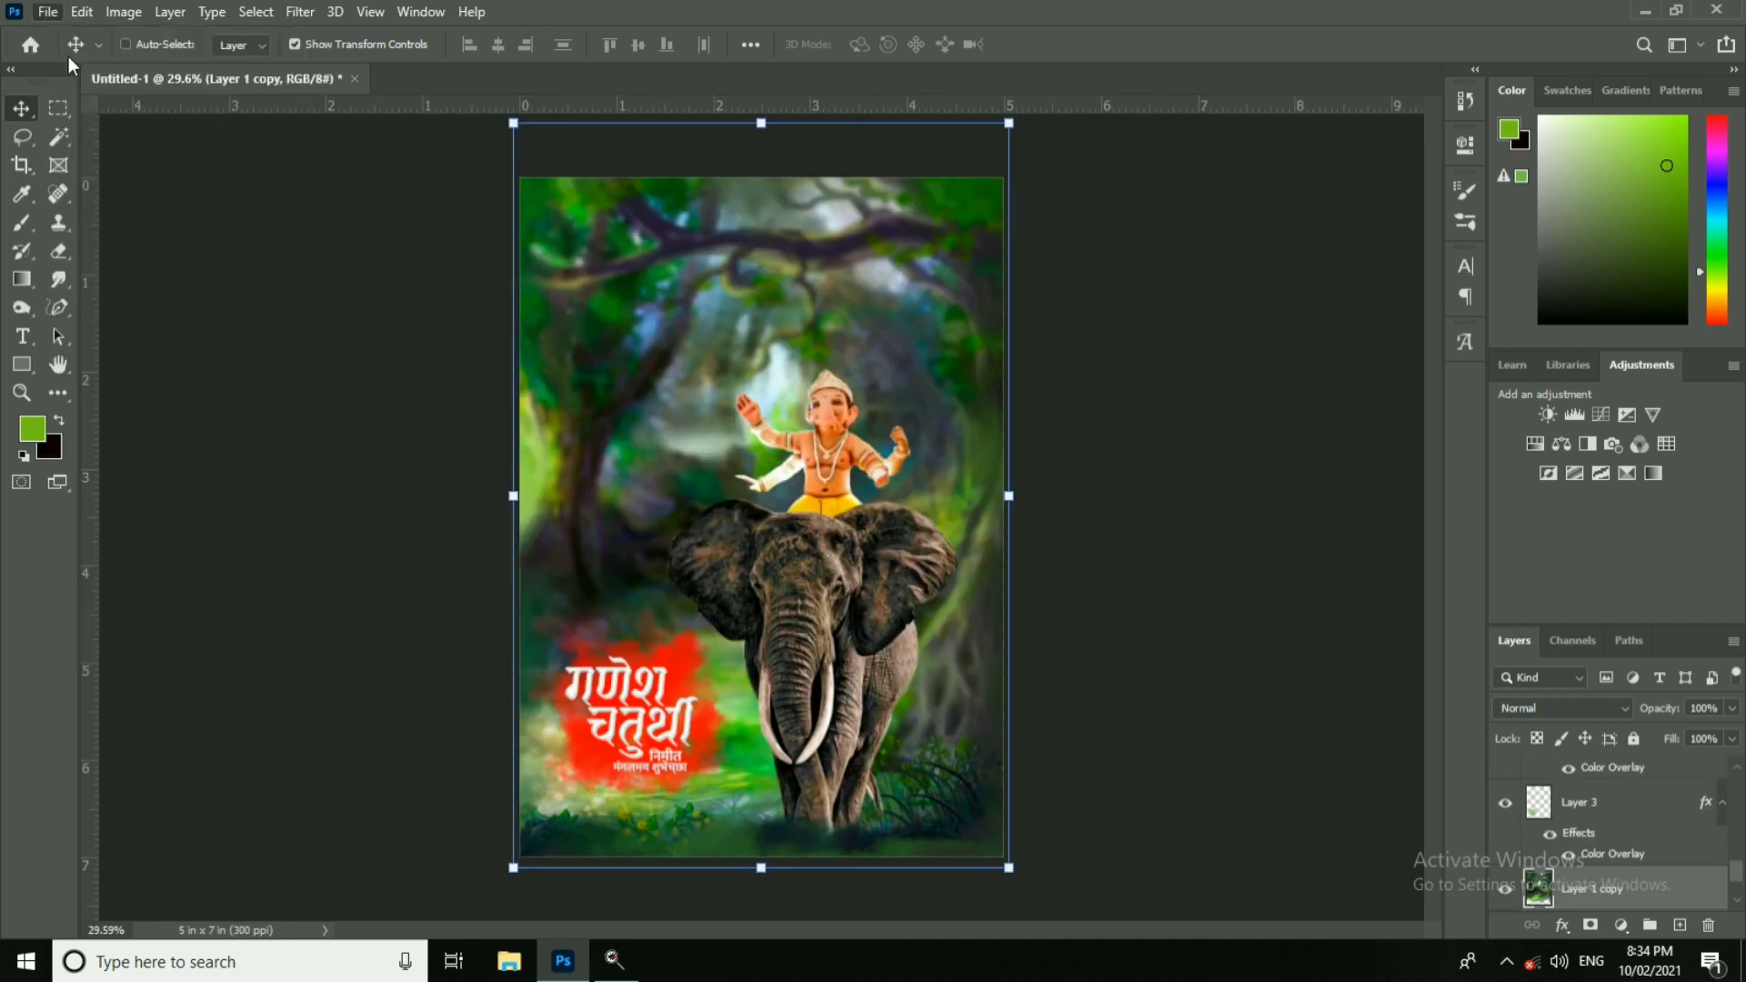
pyautogui.scroll(-2, 639, 358)
pyautogui.scroll(3, 639, 358)
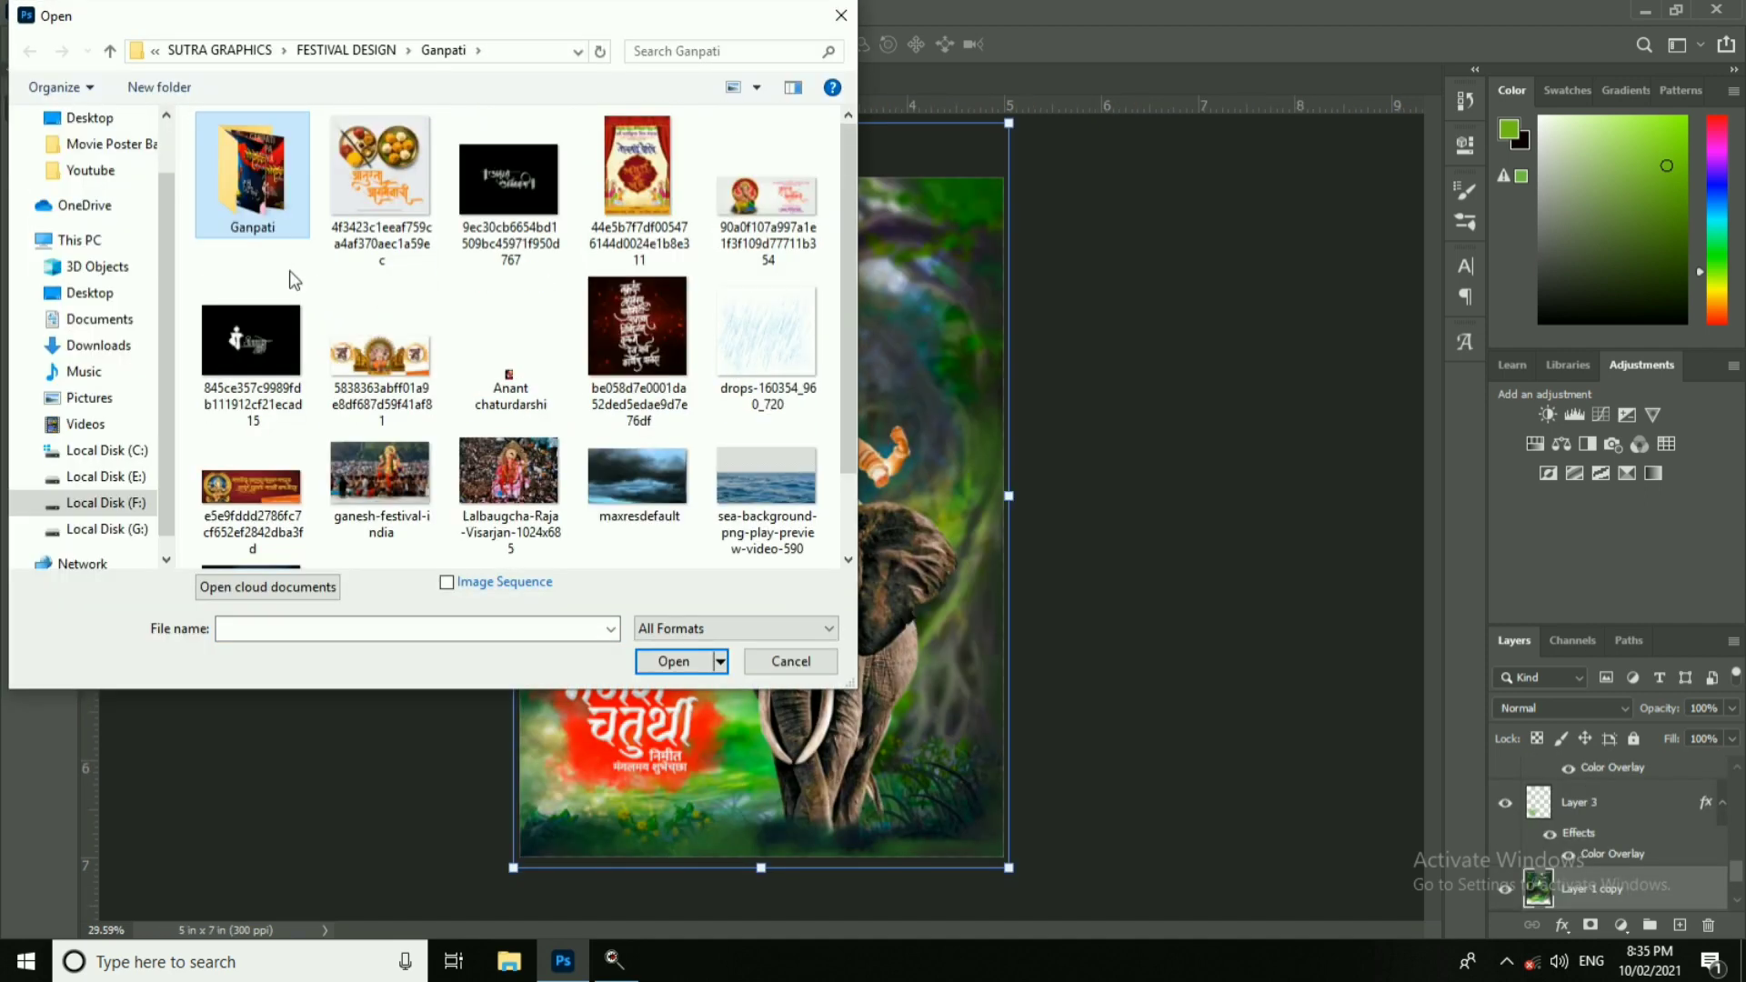
pyautogui.doubleClick(252, 182)
pyautogui.scroll(-5, 509, 364)
pyautogui.click(253, 364)
pyautogui.press('Return')
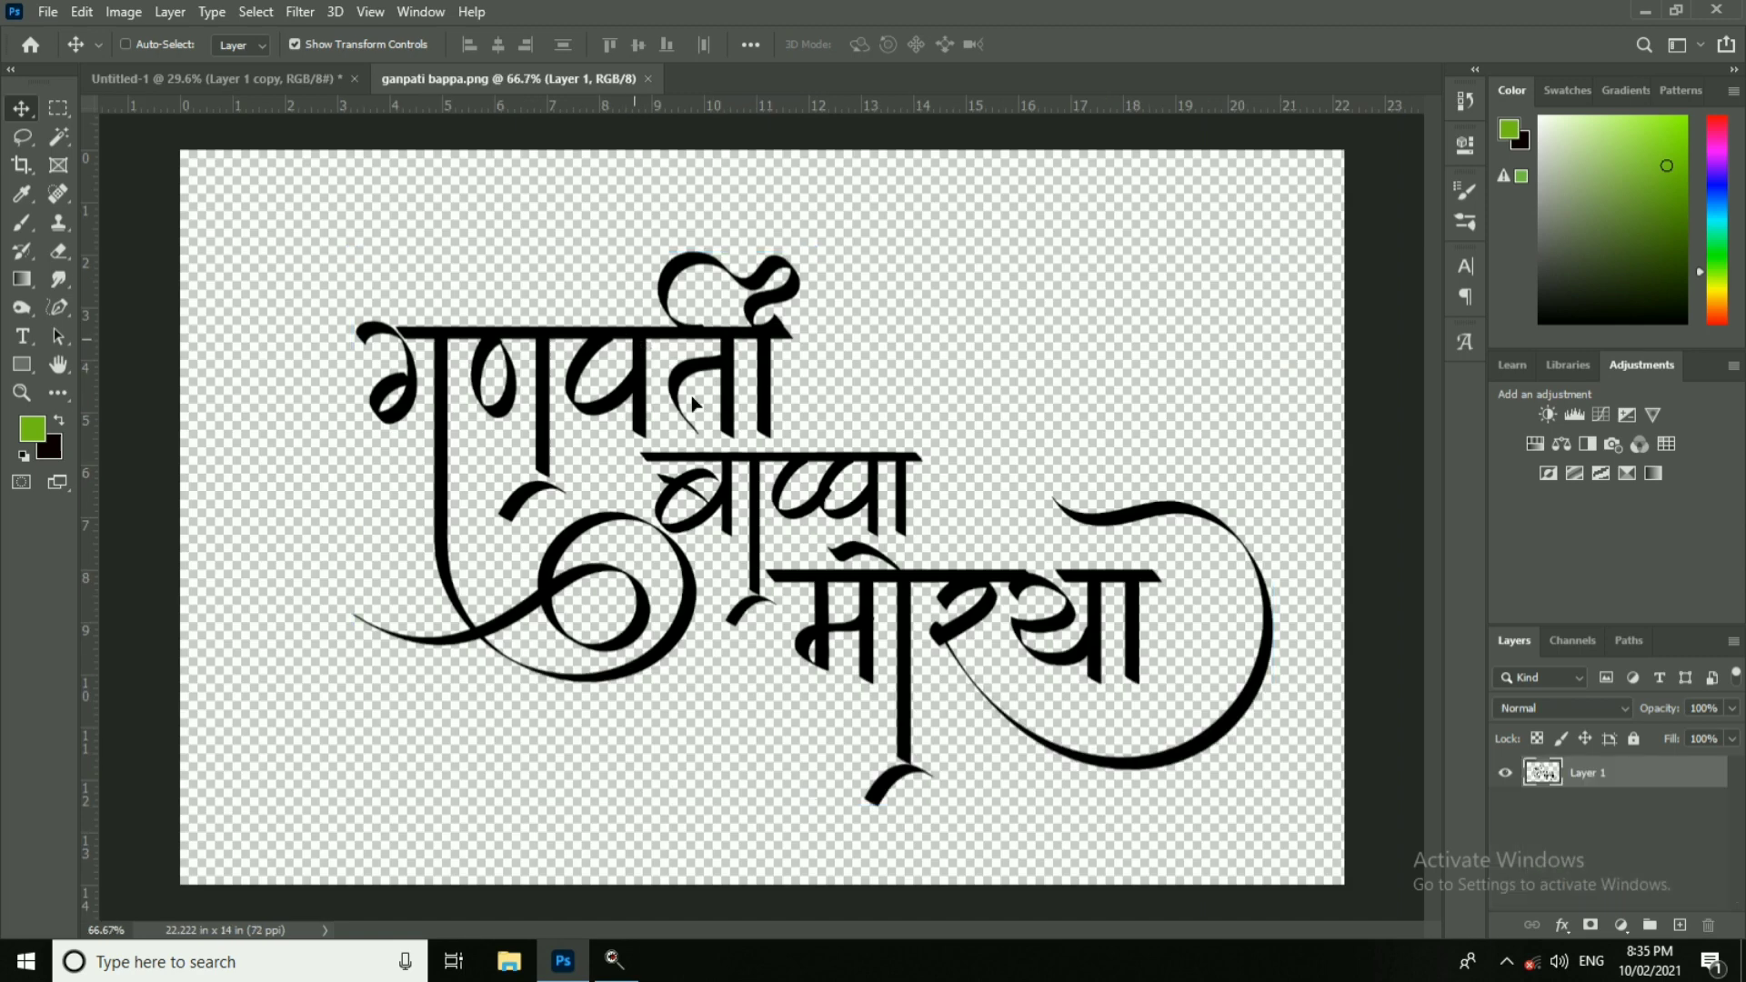
# Step: Copy the गणपती बाप्पा मोरया calligraphy into the poster behind the Ganpati figure, keeping its blend mode at Normal
pyautogui.moveTo(693, 402); pyautogui.dragTo(907, 307)
pyautogui.scroll(1, 939, 262)
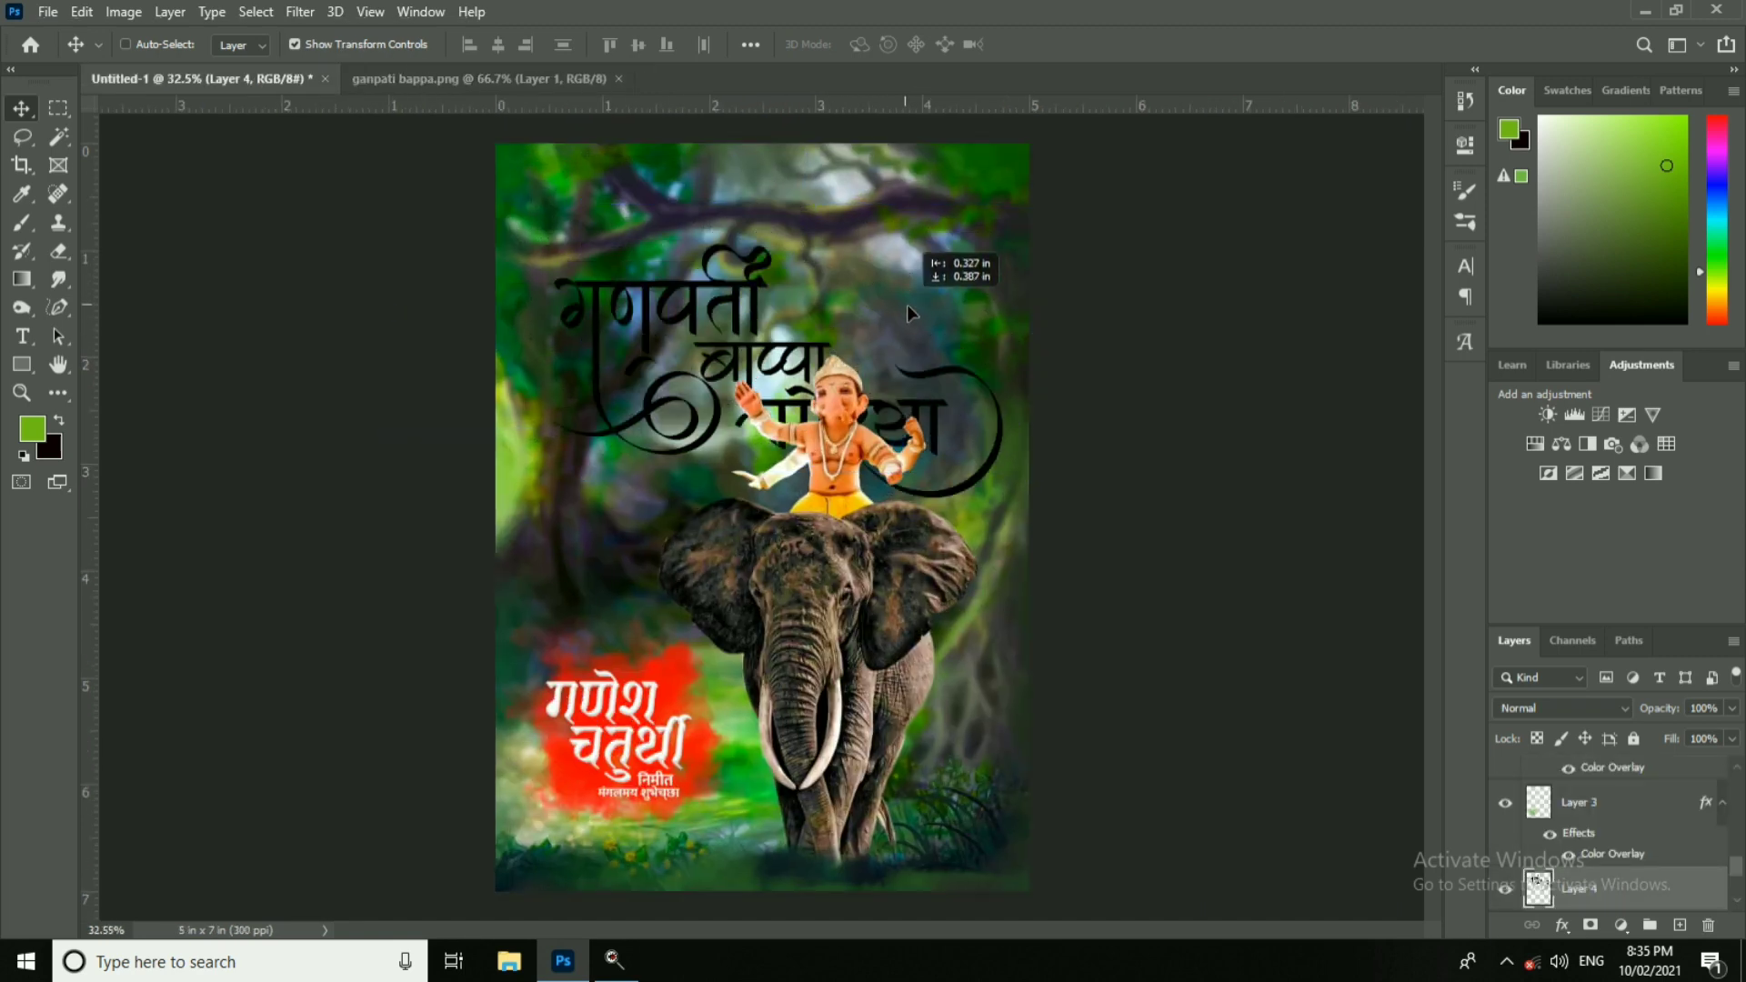
pyautogui.moveTo(1005, 245)
pyautogui.mouseDown()
pyautogui.moveTo(950, 289)
pyautogui.moveTo(1034, 245)
pyautogui.mouseUp()
pyautogui.moveTo(956, 329); pyautogui.dragTo(962, 290)
pyautogui.click(1086, 46)
pyautogui.scroll(5, 831, 335)
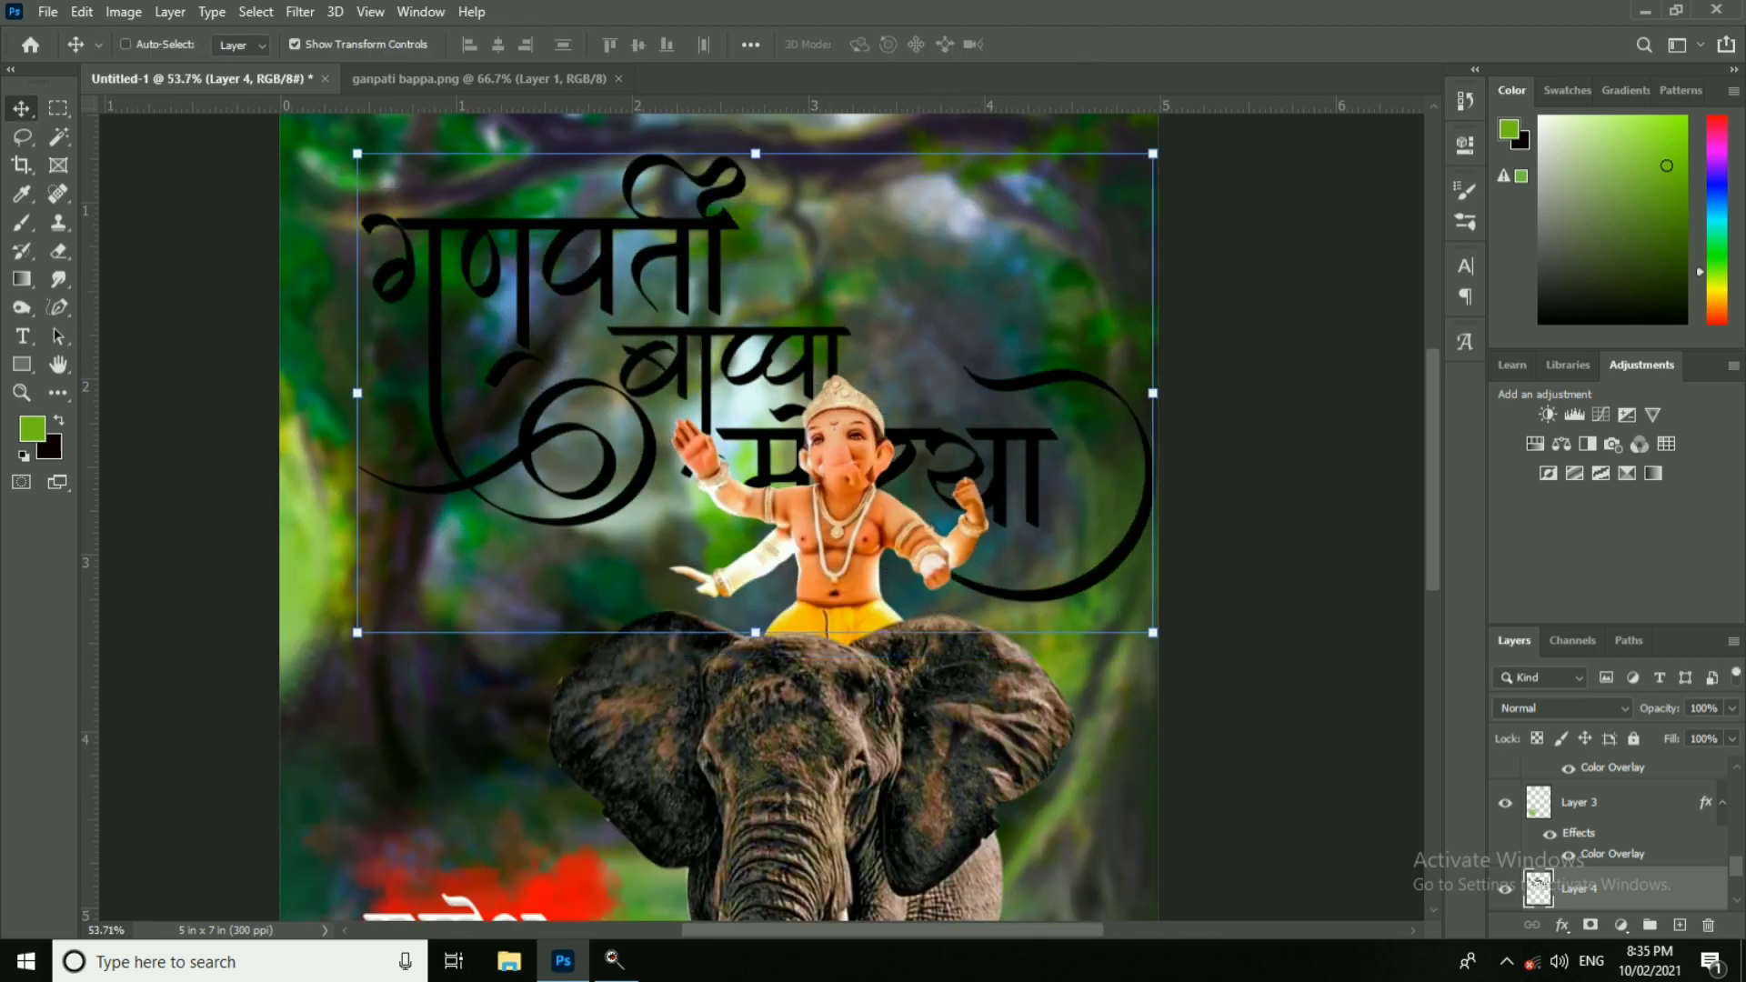
pyautogui.click(1622, 715)
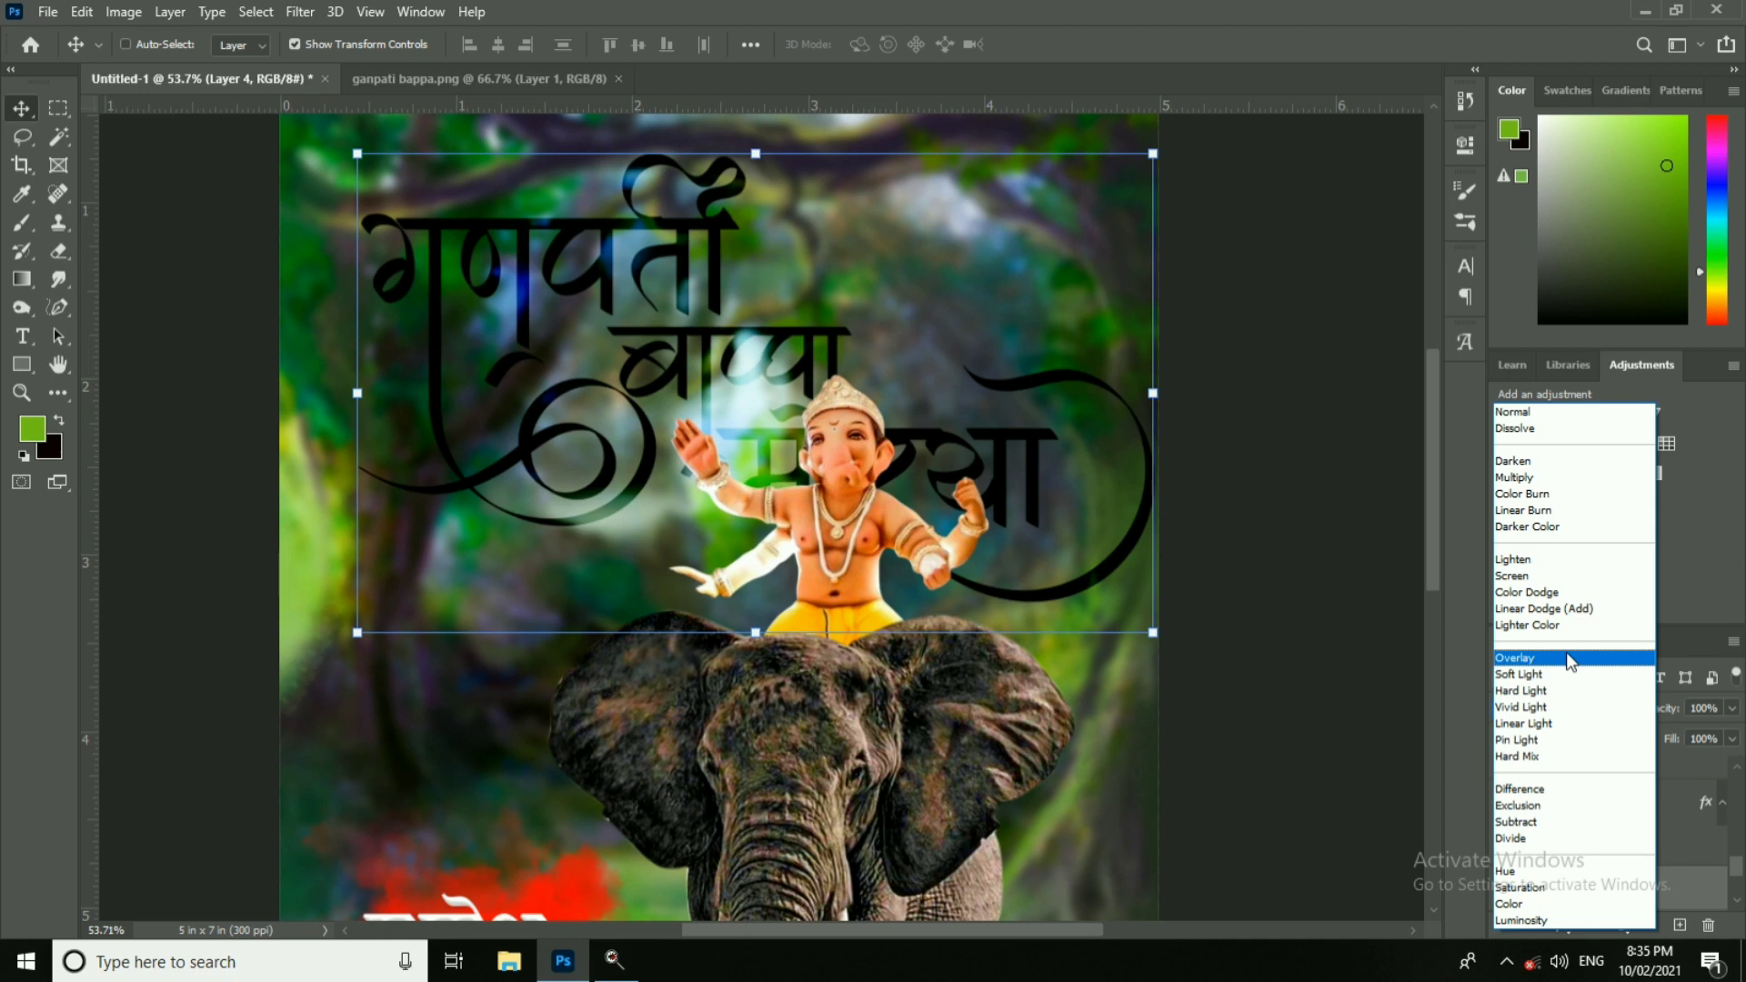
pyautogui.click(1557, 412)
pyautogui.moveTo(1003, 385); pyautogui.dragTo(994, 385)
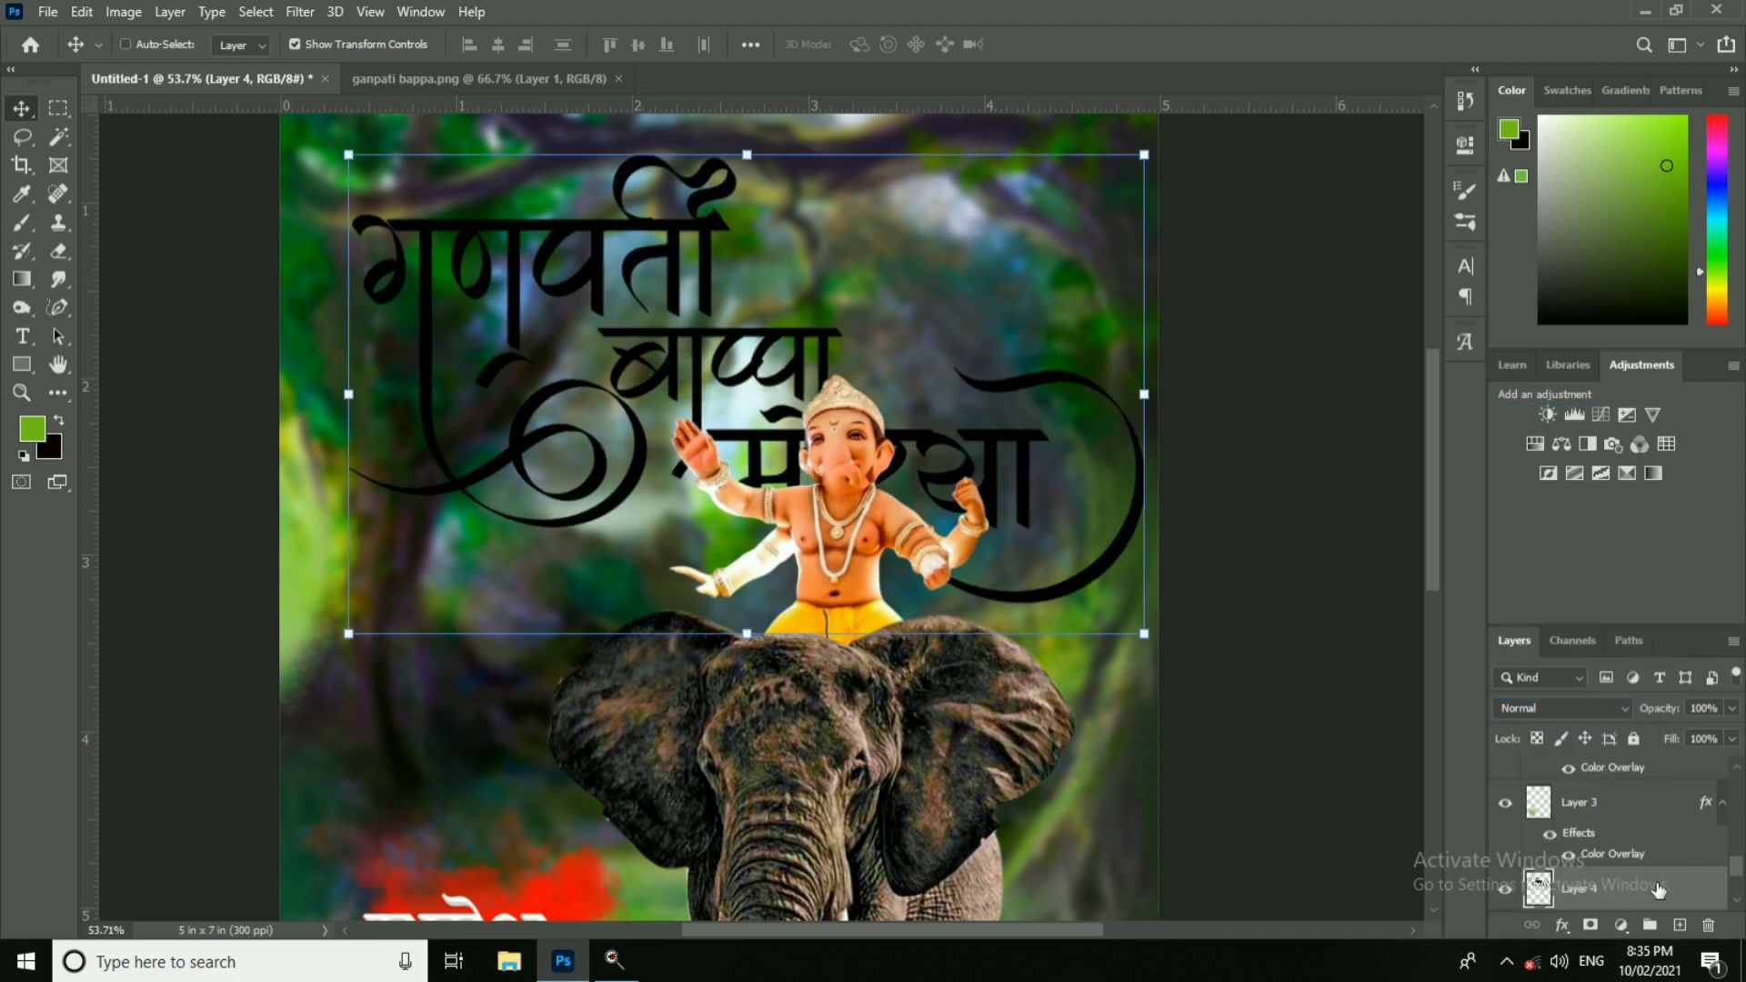
# Step: Try a white Color Overlay with reduced fill on the गणपती बाप्पा मोरया calligraphy, and close ganpati bappa.png
pyautogui.click(1026, 511)
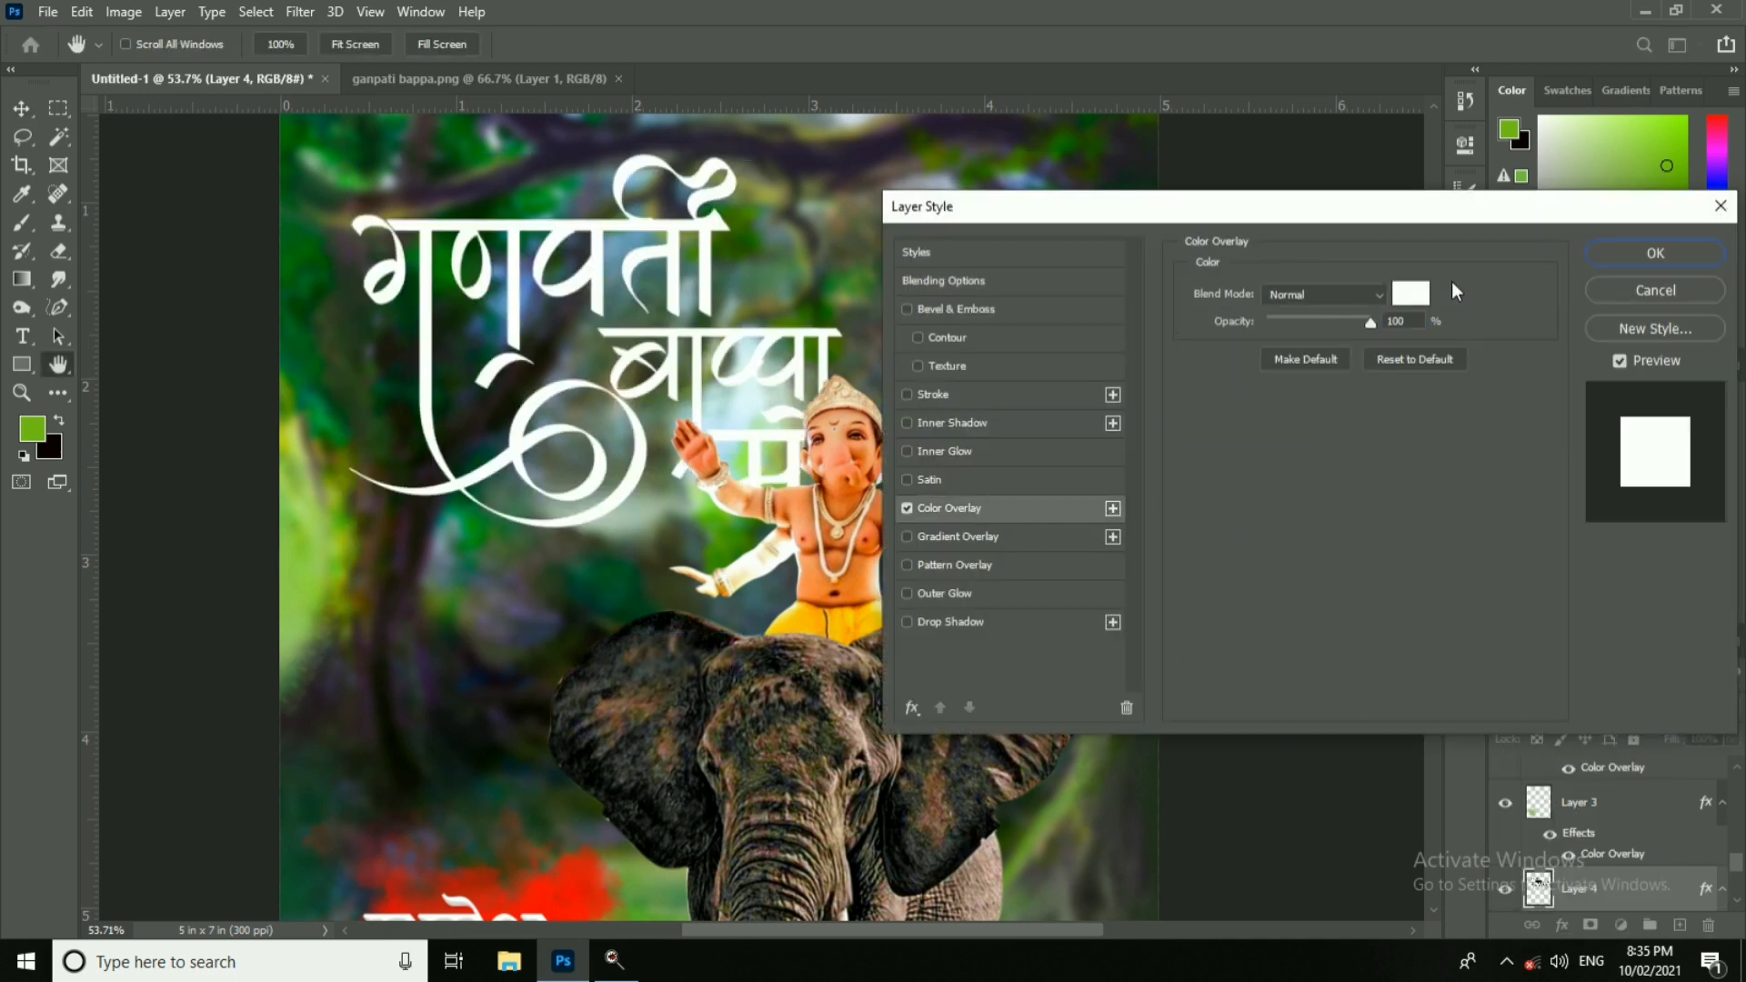
pyautogui.click(1630, 253)
pyautogui.moveTo(1681, 742); pyautogui.dragTo(1648, 741)
pyautogui.hotkey('ctrl', '0')
pyautogui.moveTo(858, 331); pyautogui.dragTo(897, 462)
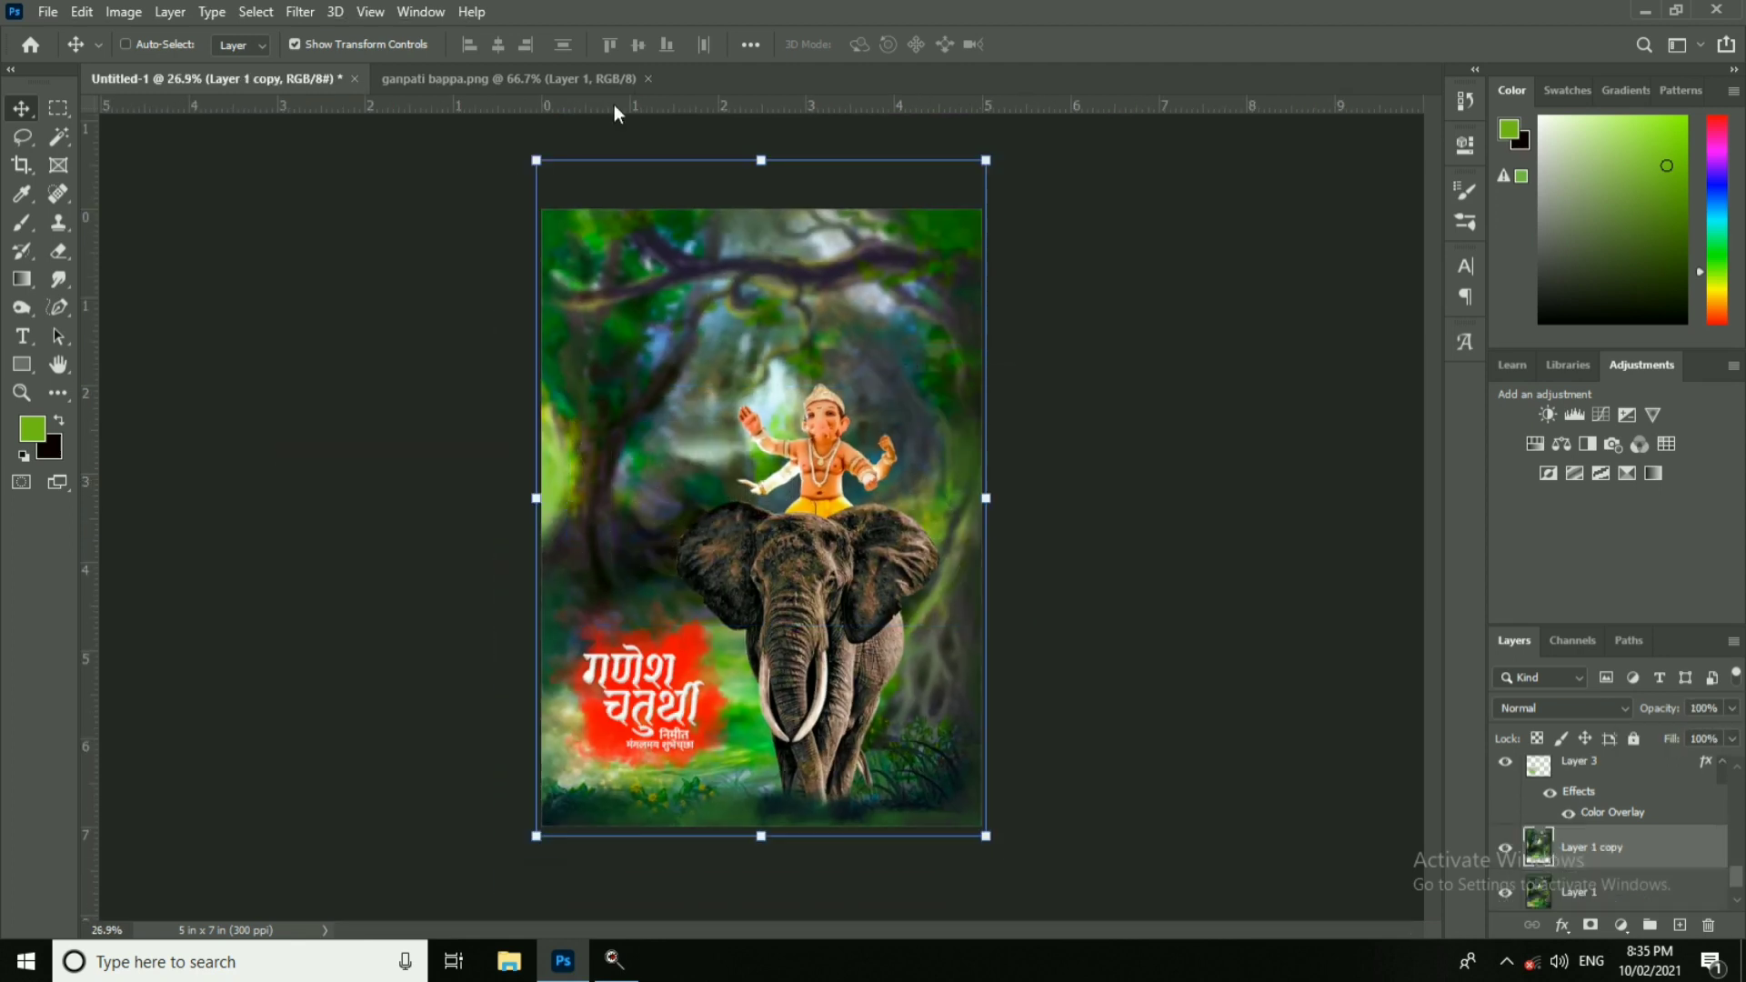
pyautogui.click(619, 82)
pyautogui.click(649, 80)
# Step: Browse the Ganpati design folders for another image to add to the poster
pyautogui.click(47, 13)
pyautogui.click(77, 54)
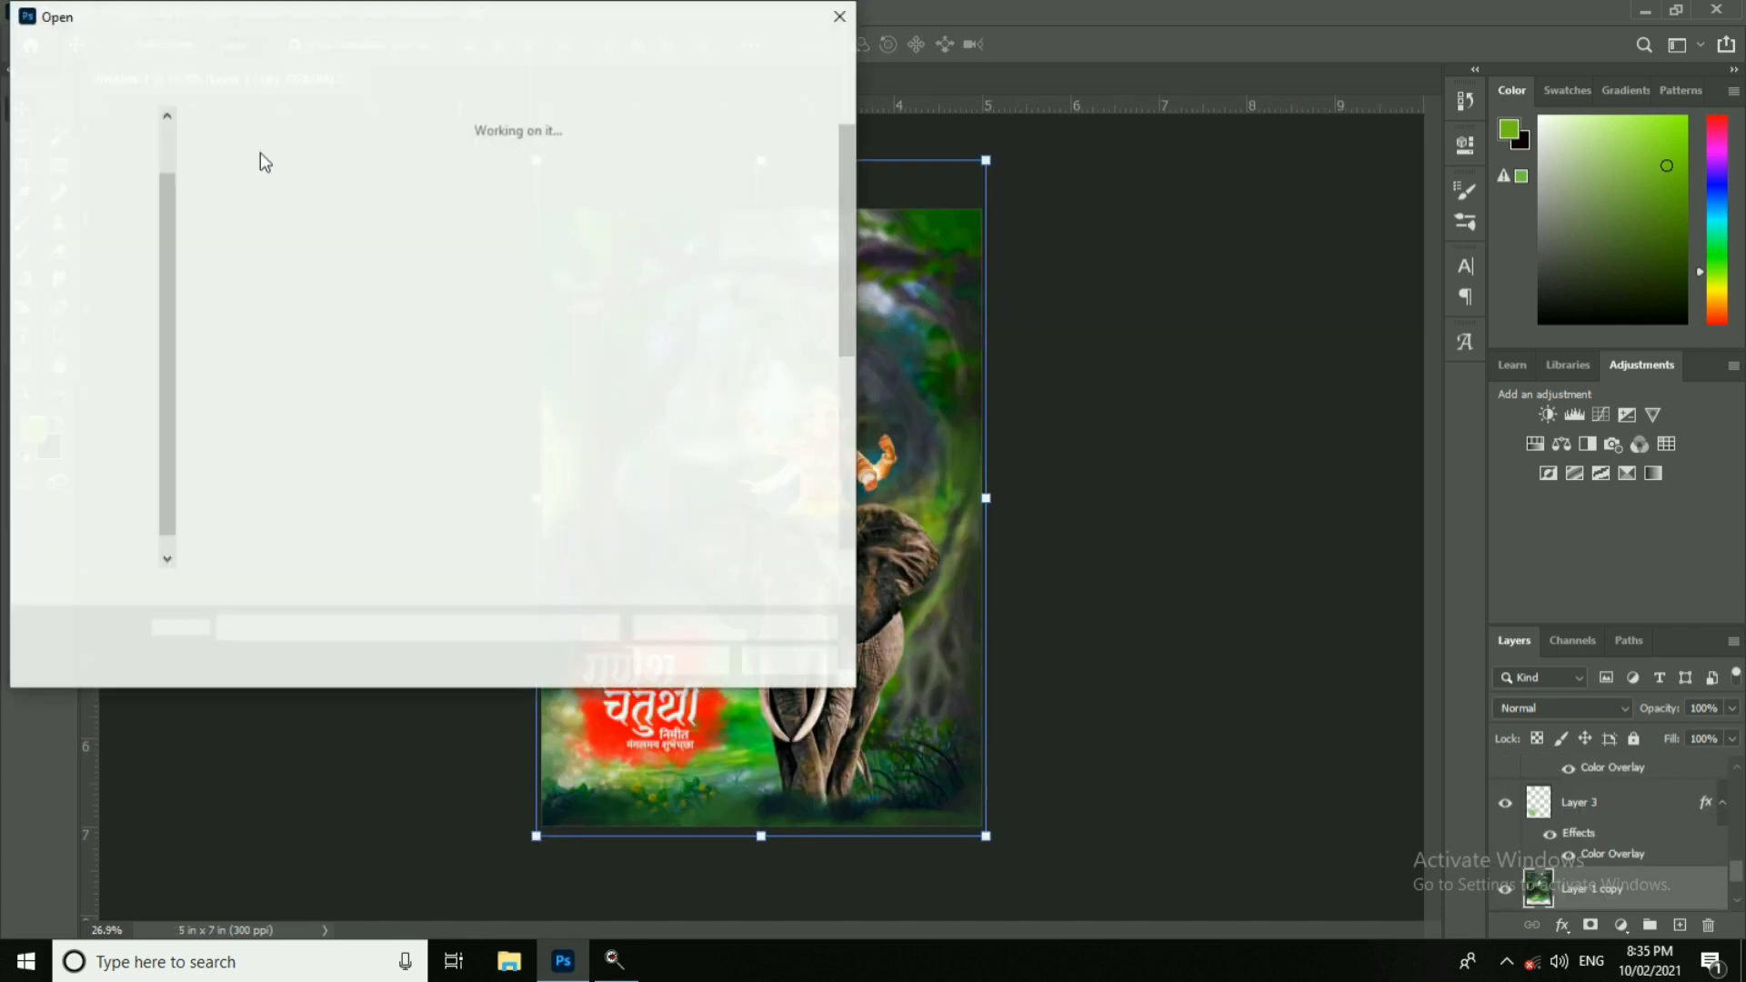
pyautogui.scroll(-5, 382, 364)
pyautogui.click(380, 204)
pyautogui.click(638, 364)
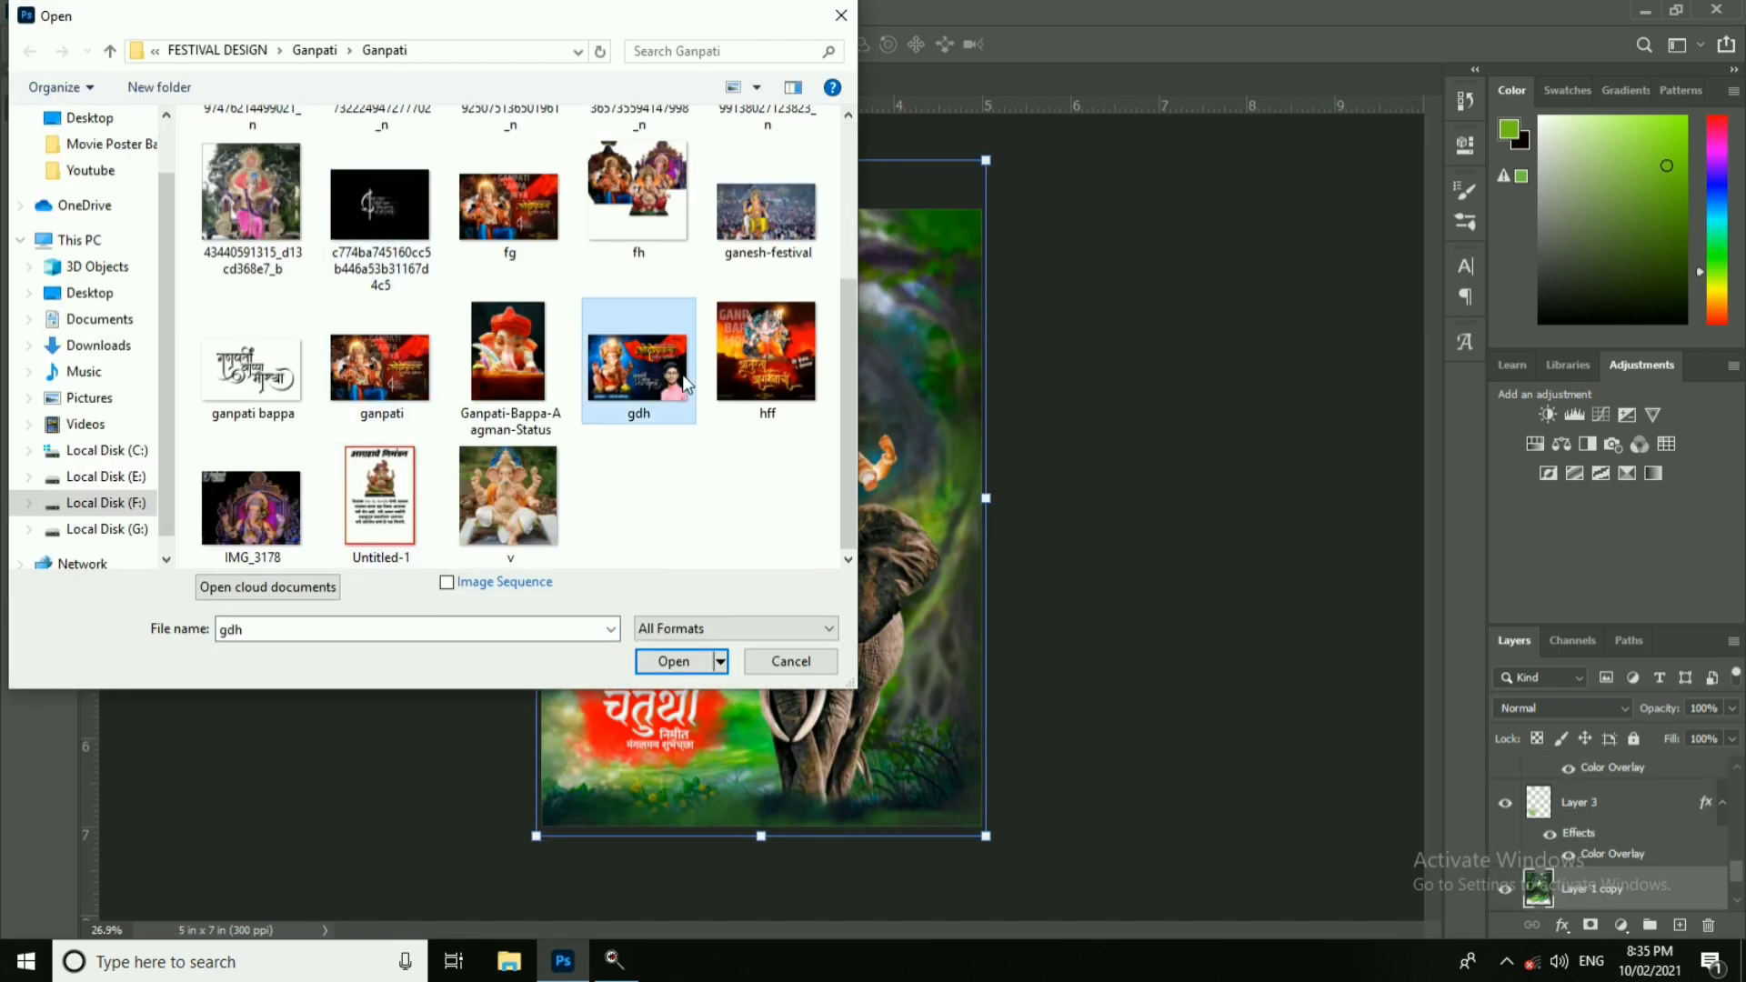
pyautogui.click(110, 52)
pyautogui.click(762, 350)
pyautogui.scroll(-5, 636, 364)
pyautogui.scroll(5, 455, 328)
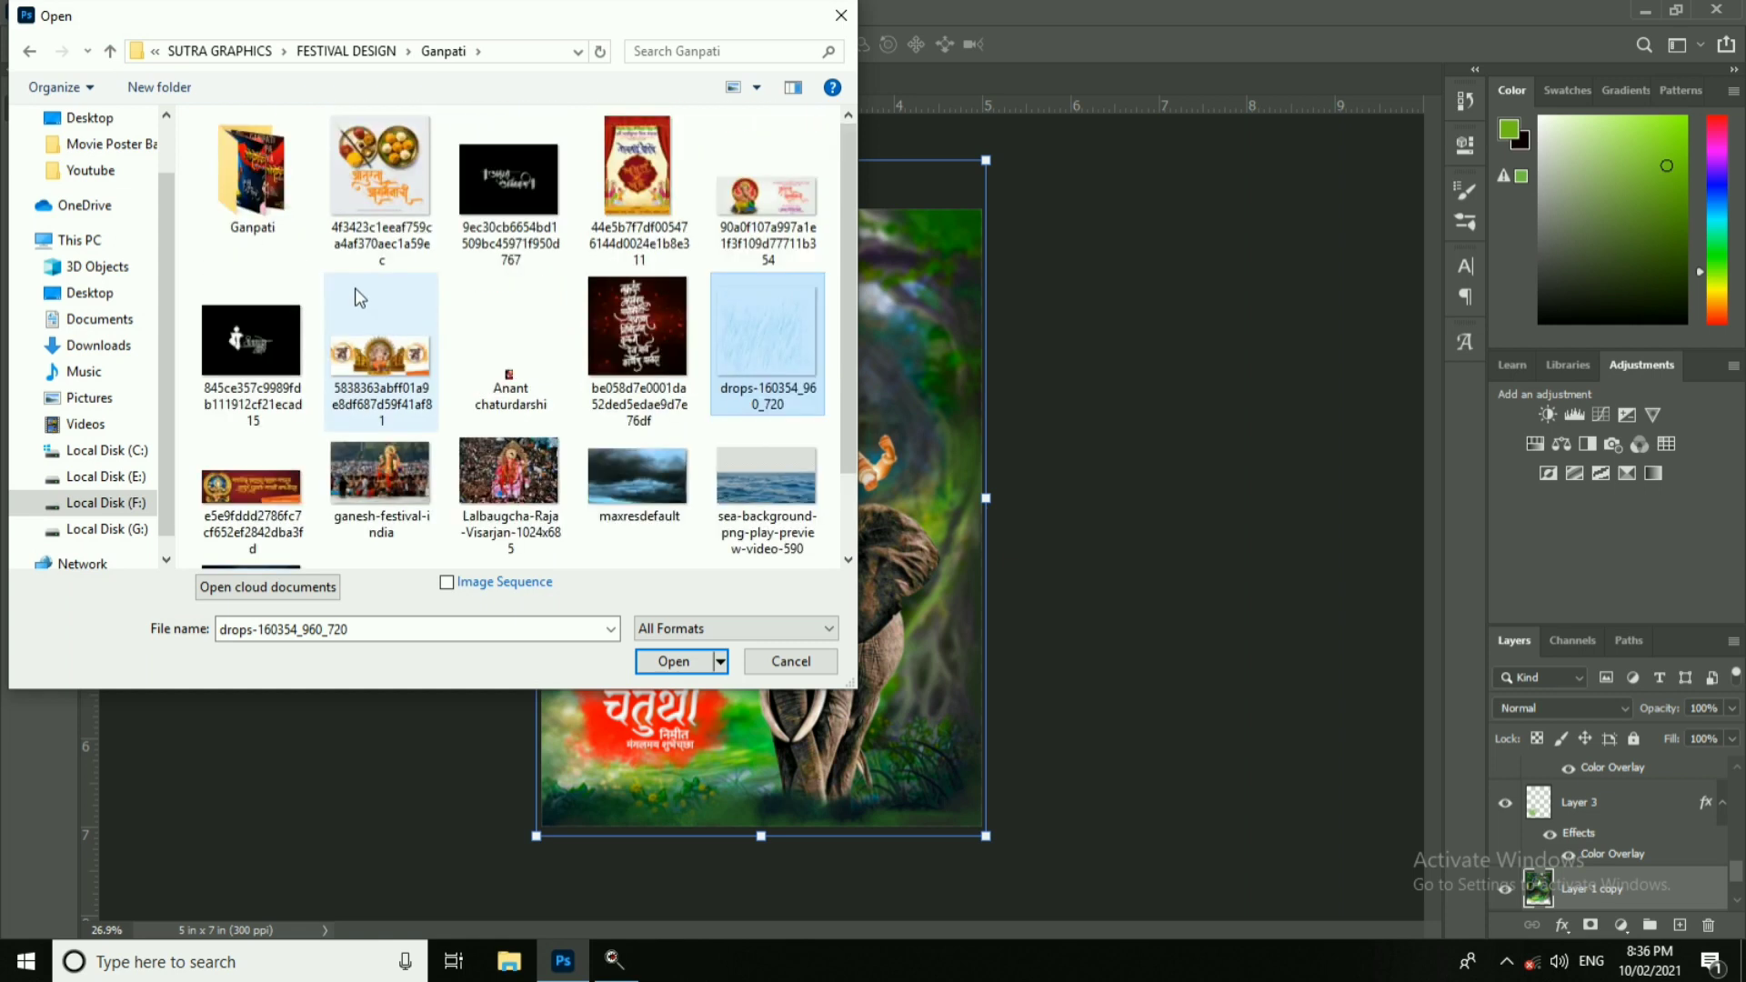
# Step: Open ganpati.jpg from the nested Ganpati folder to inspect its red cloth artwork, and close it again
pyautogui.doubleClick(255, 171)
pyautogui.scroll(-5, 703, 452)
pyautogui.click(767, 354)
pyautogui.click(381, 363)
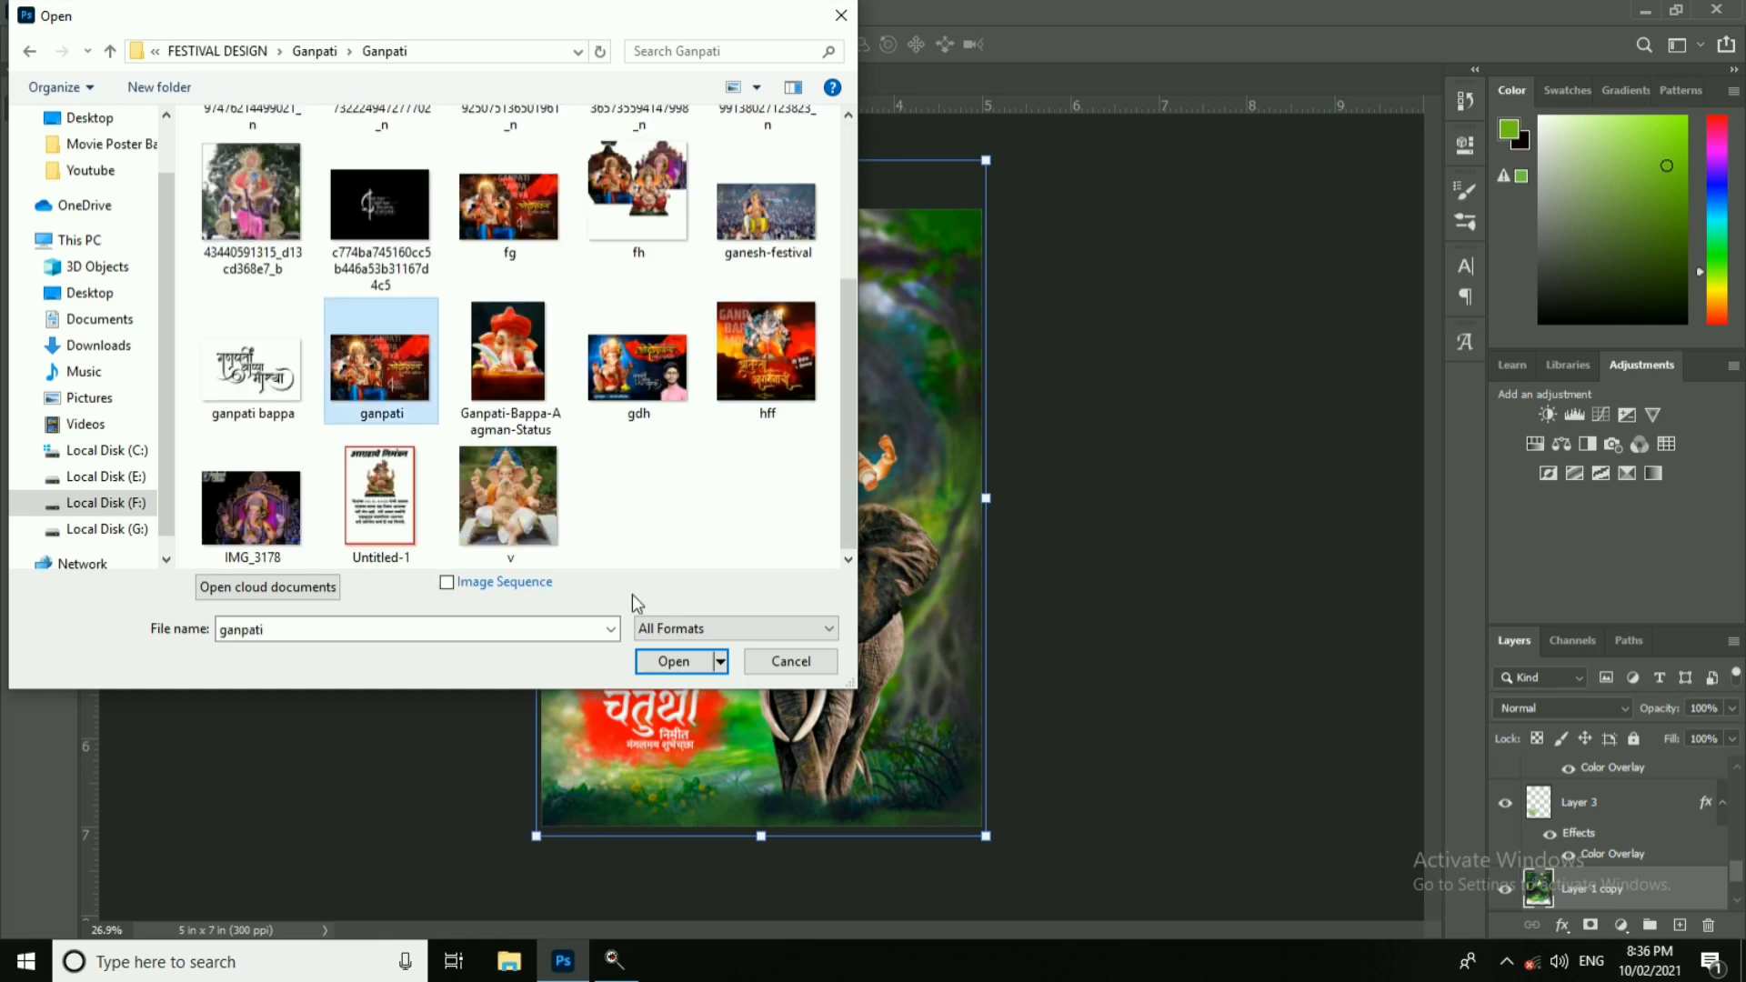
pyautogui.click(654, 671)
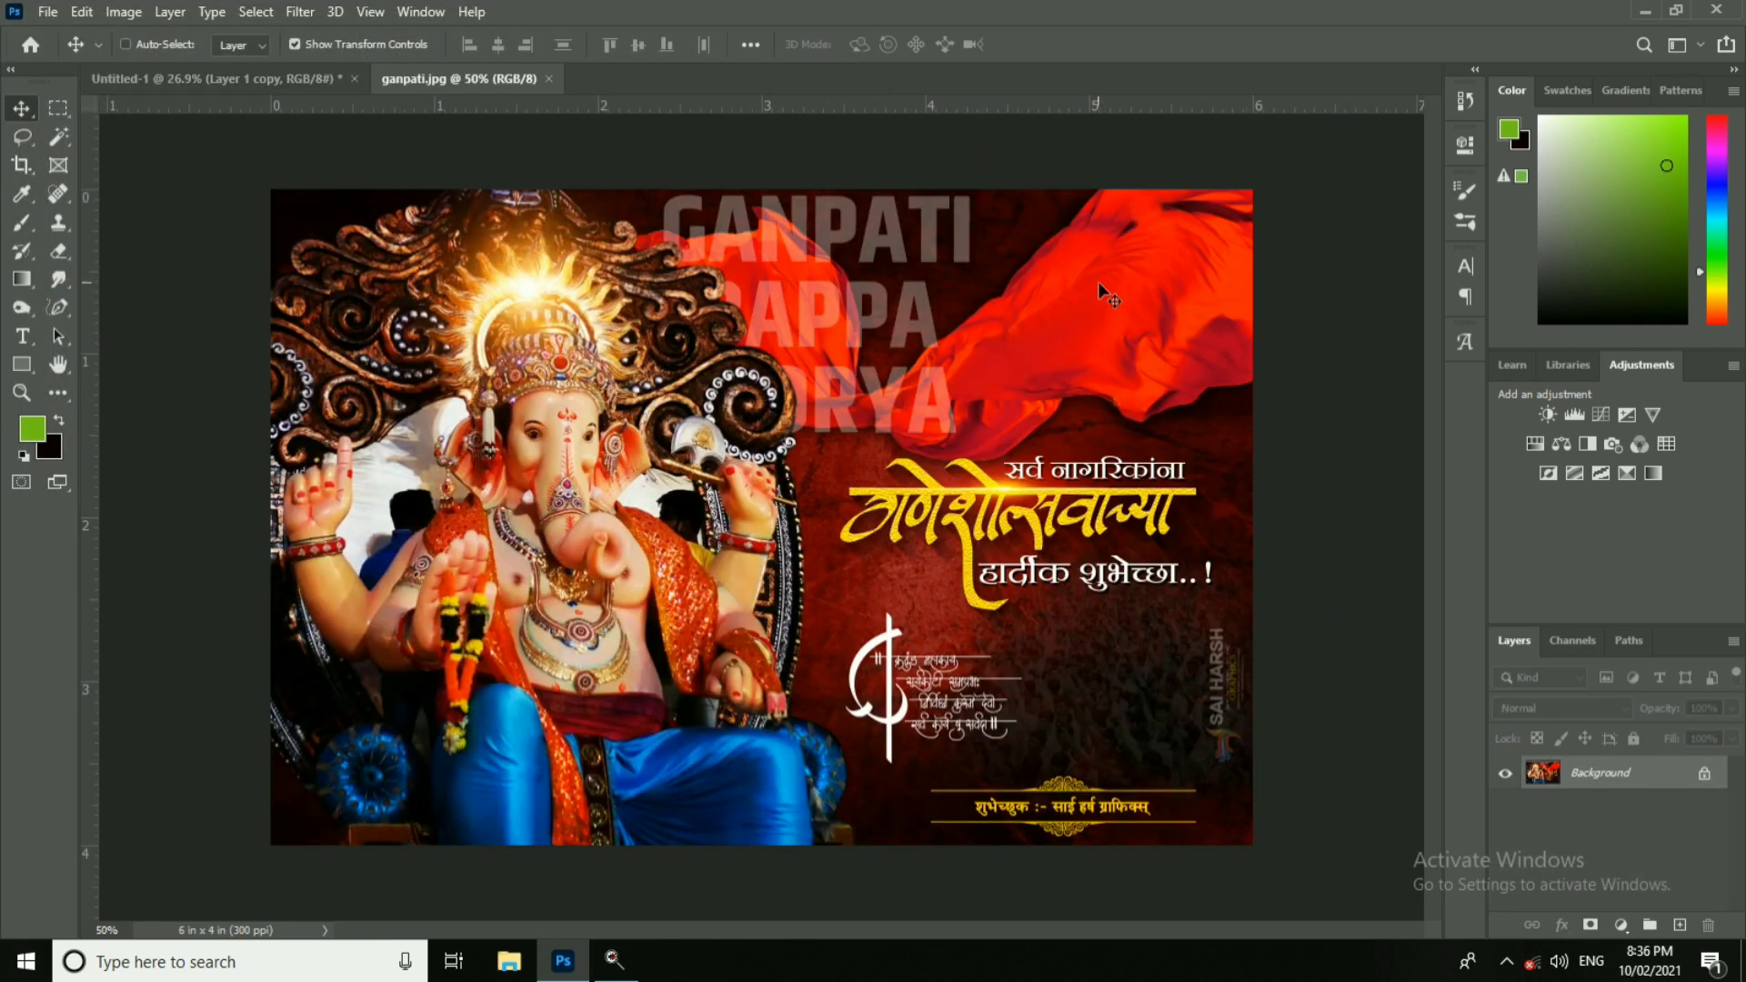
pyautogui.click(549, 79)
# Step: Open fg.psd and copy its red flying cloth layer into the poster, placing it behind the Ganpati figure
pyautogui.click(48, 12)
pyautogui.click(73, 52)
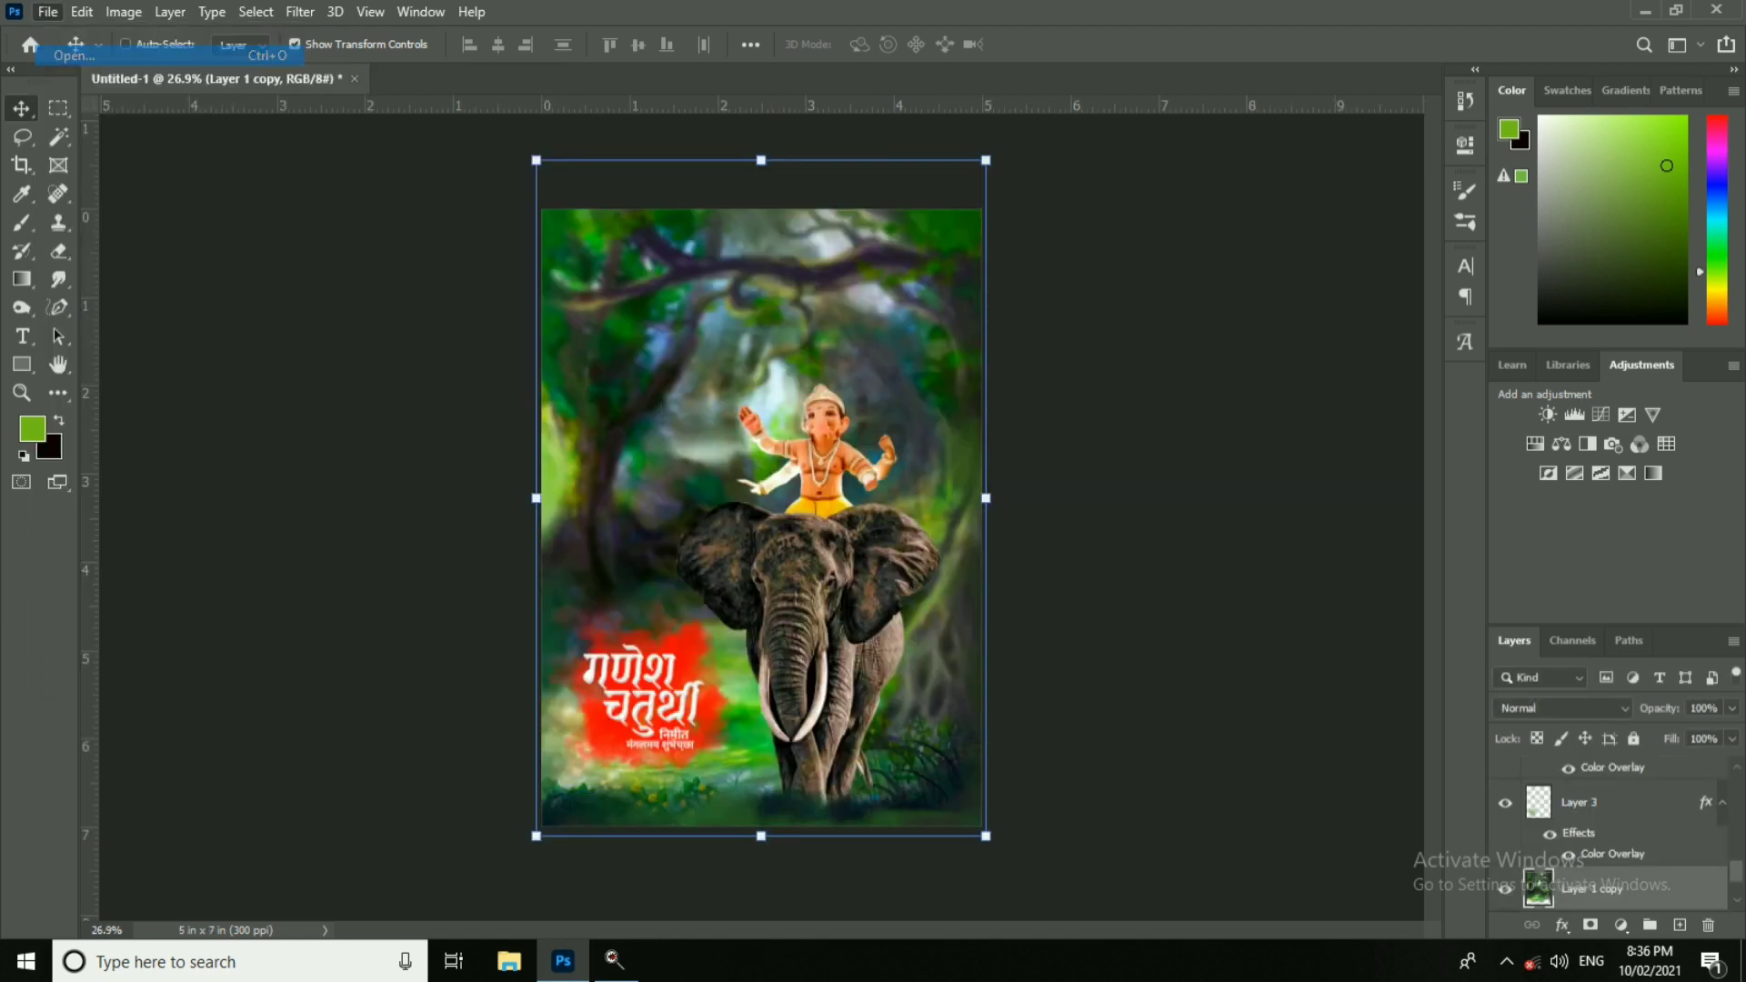
pyautogui.click(418, 370)
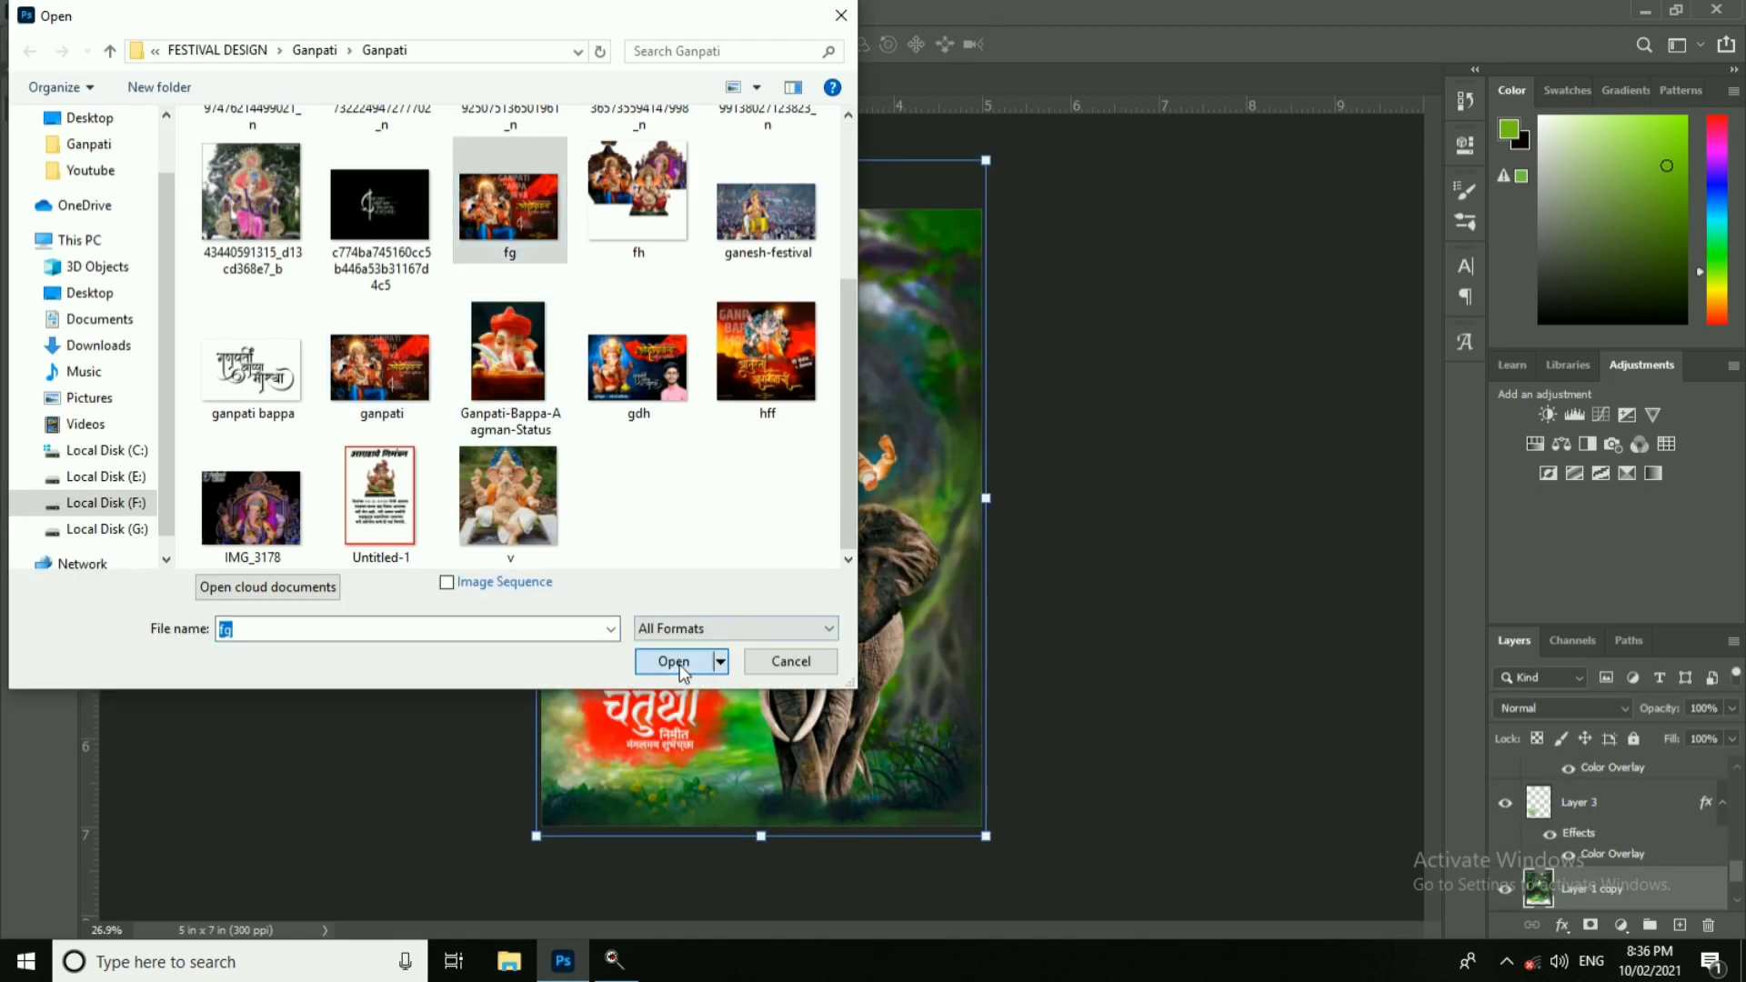
pyautogui.click(677, 662)
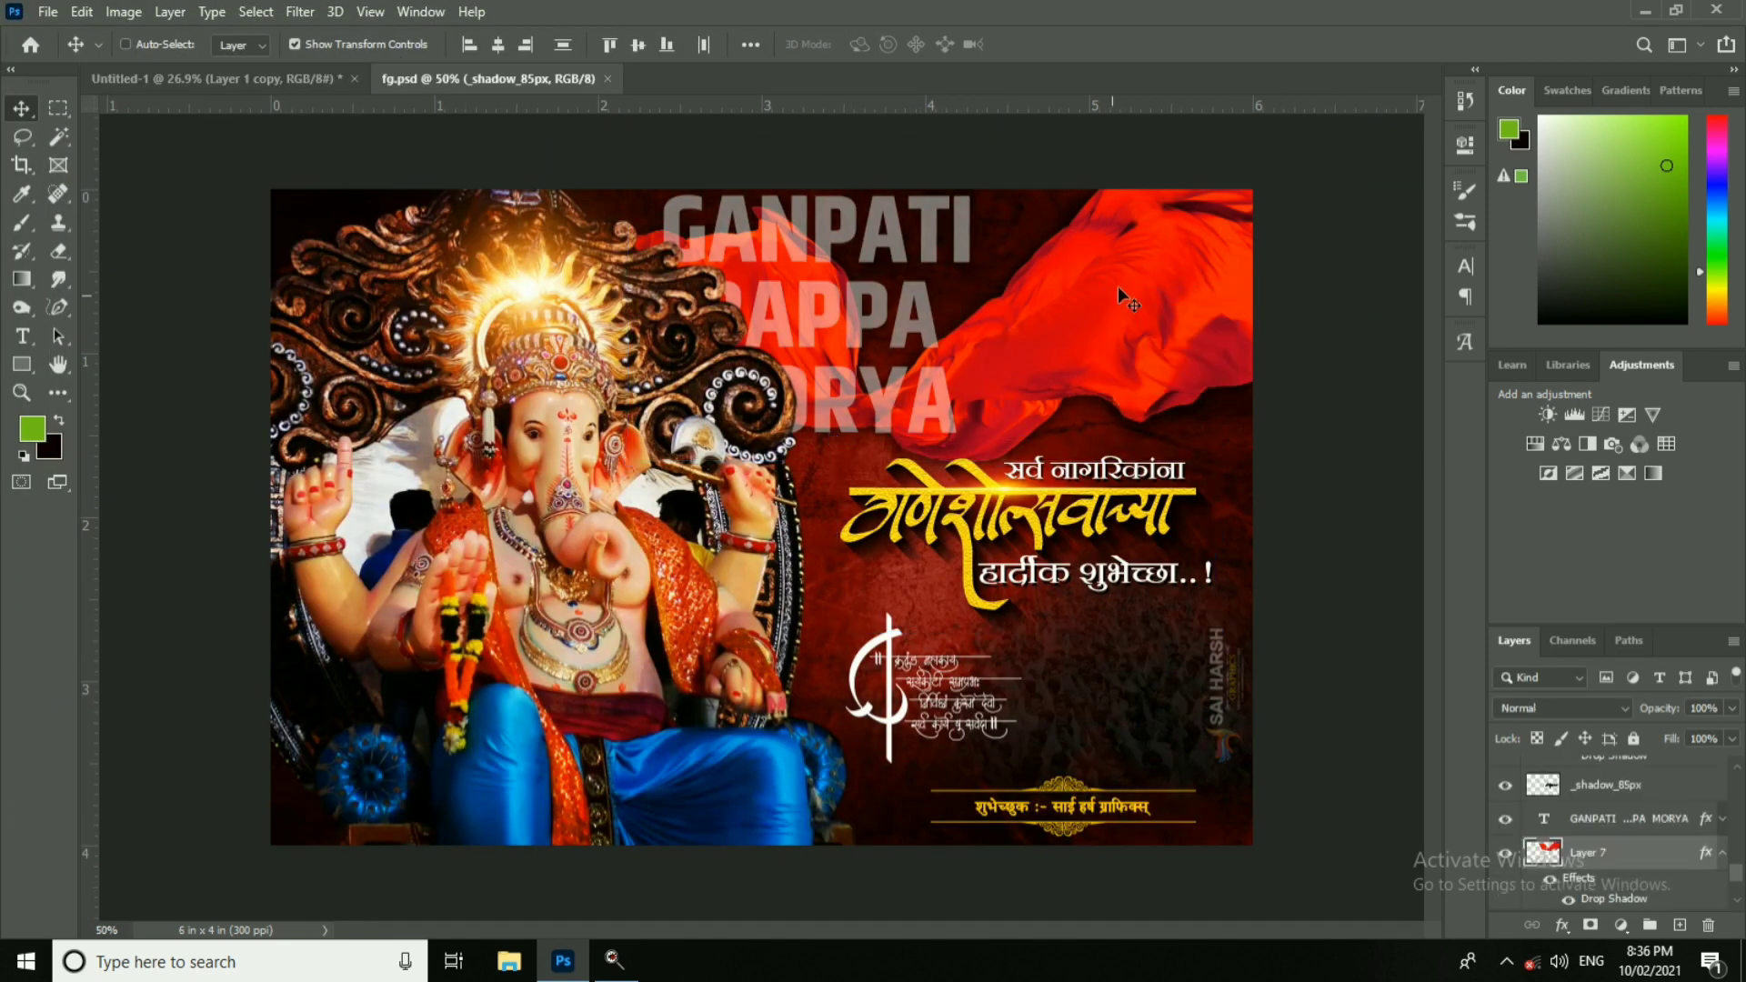
pyautogui.moveTo(357, 90); pyautogui.dragTo(966, 422)
pyautogui.scroll(4, 955, 426)
pyautogui.scroll(-2, 970, 419)
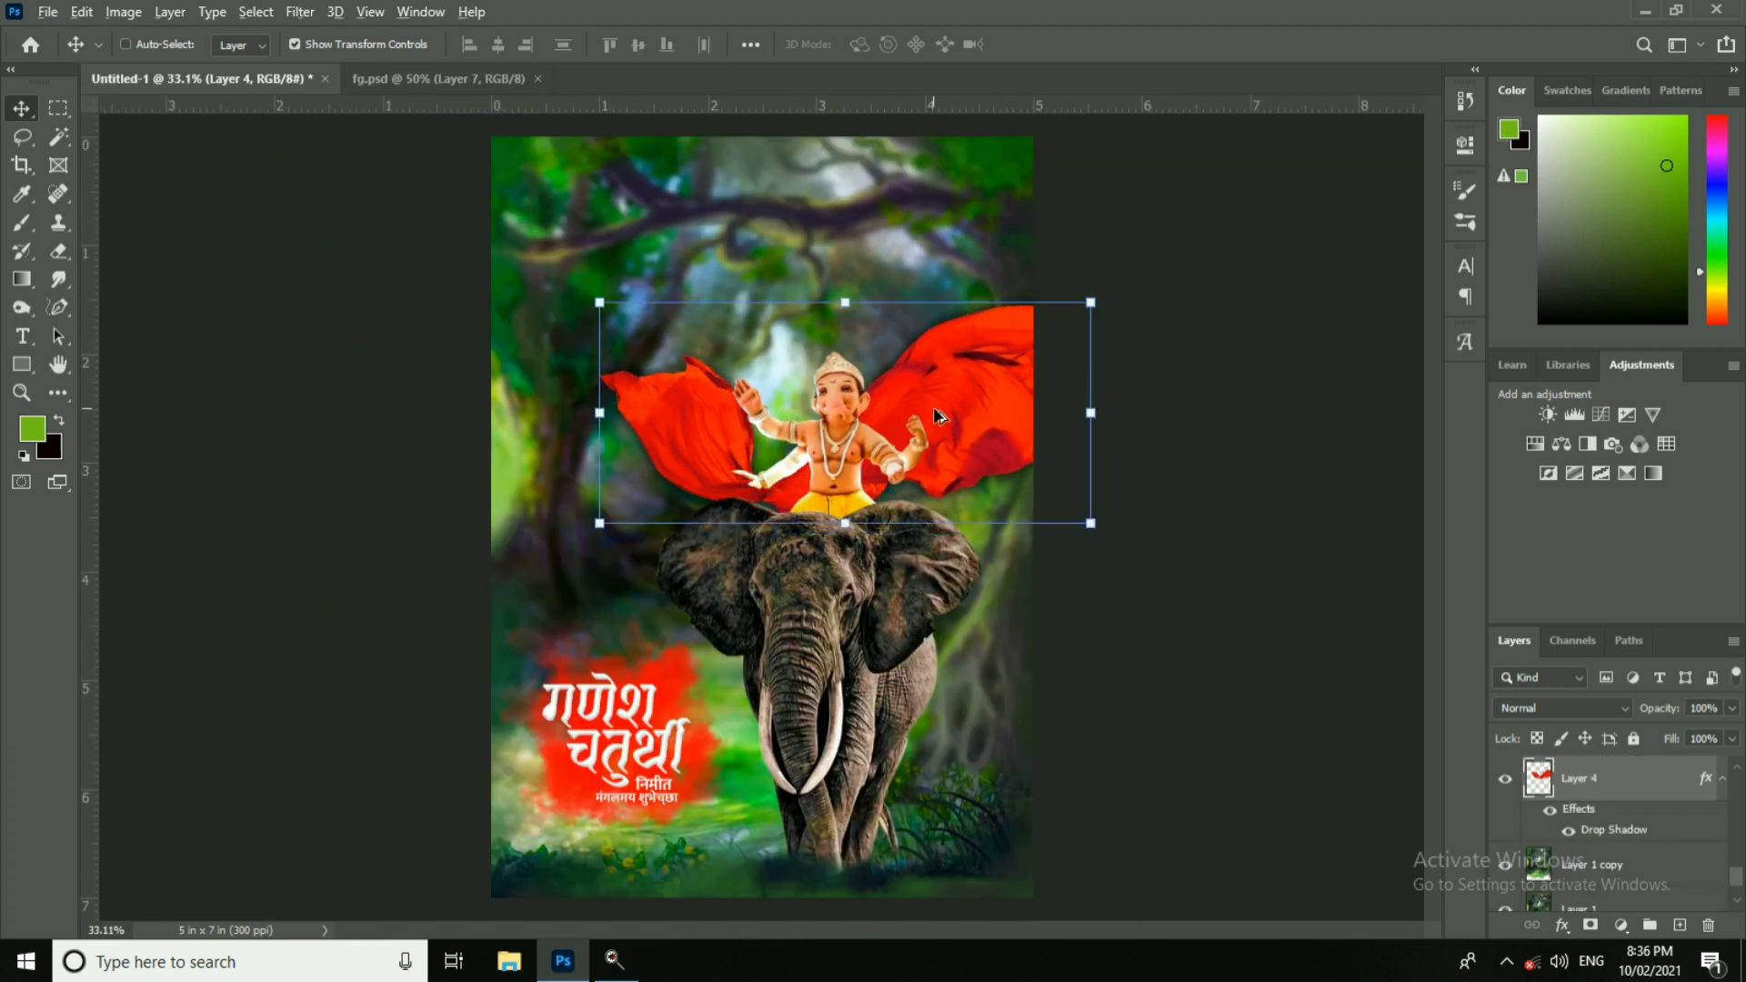
pyautogui.scroll(2, 966, 422)
# Step: Turn off the Drop Shadow effect on the red cloth layer
pyautogui.doubleClick(1628, 779)
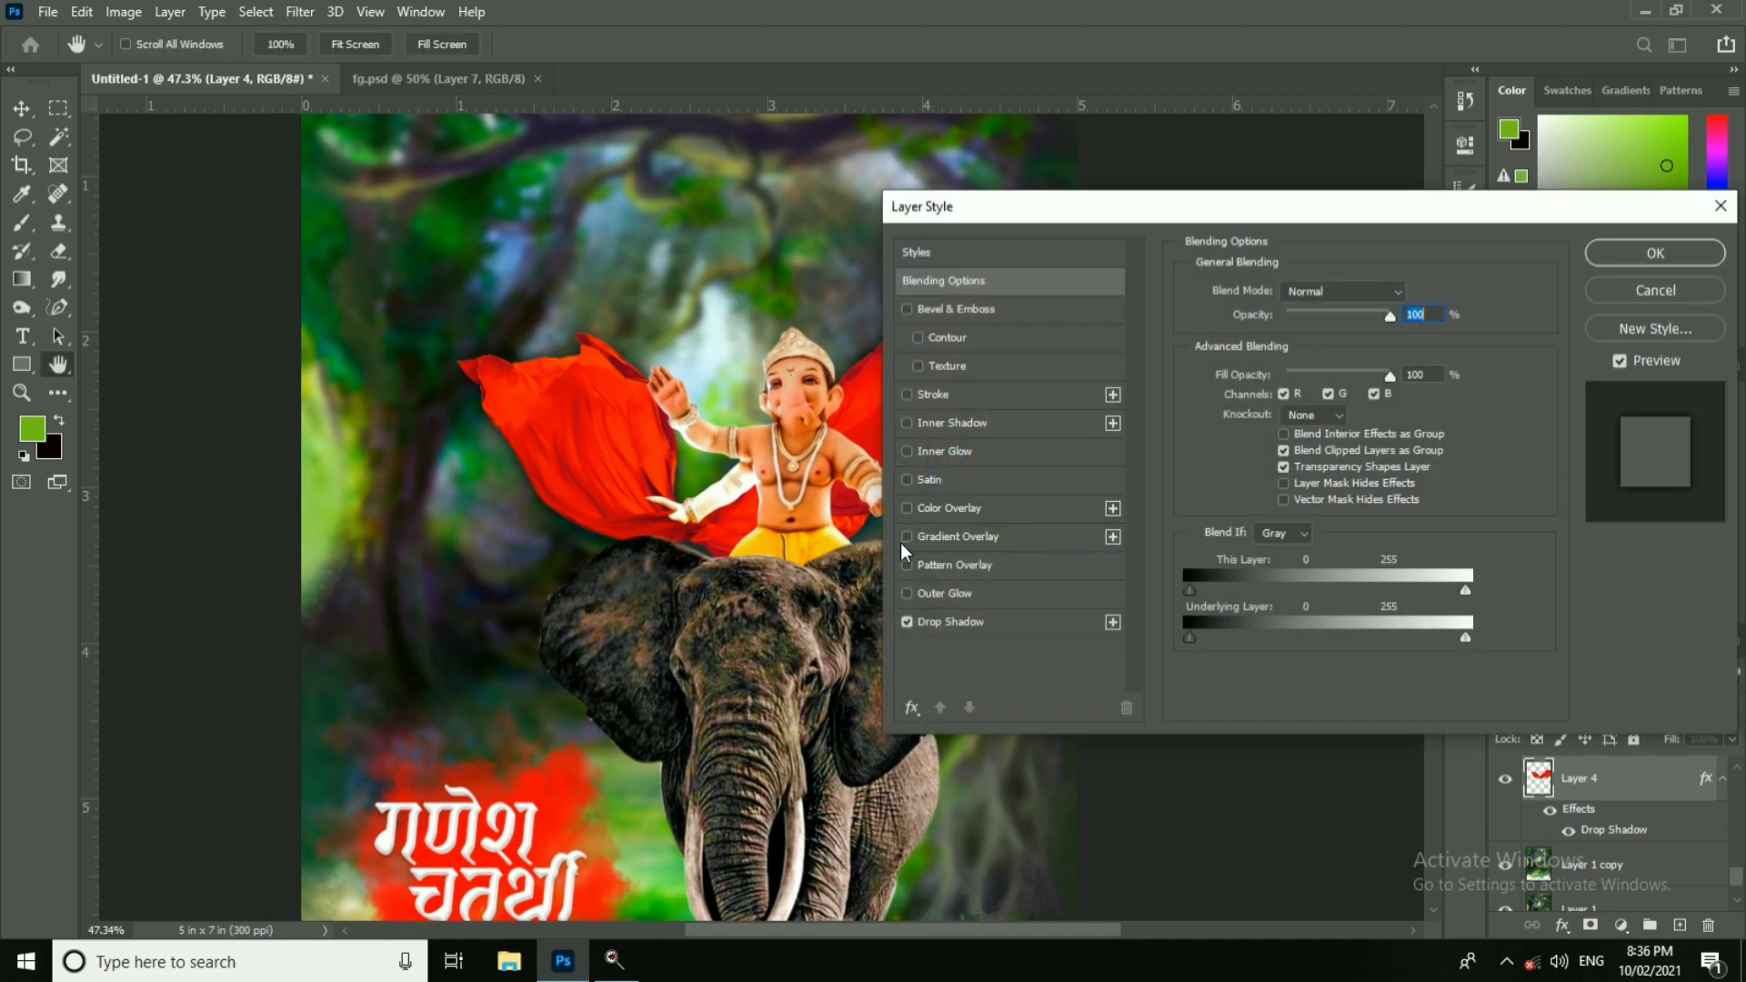
pyautogui.click(911, 628)
pyautogui.click(1629, 265)
# Step: Apply a Gaussian Blur with a 6.0 pixel radius to the red cloth layer and shift it slightly upward
pyautogui.click(305, 11)
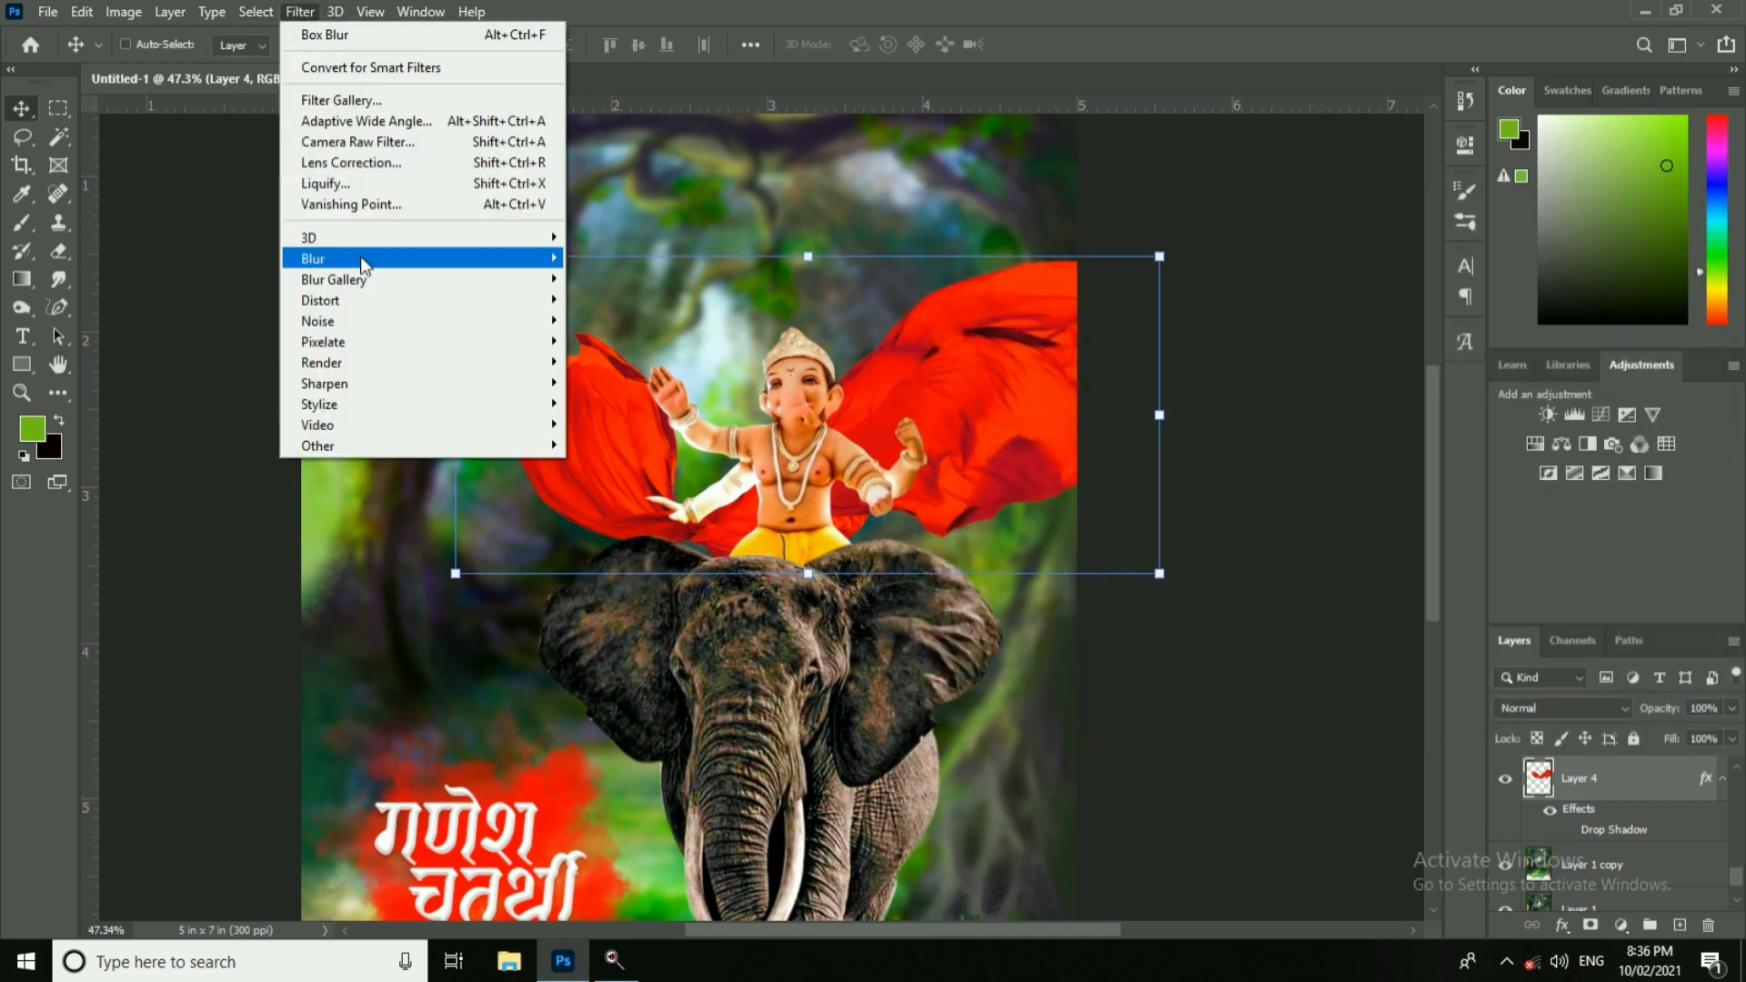
pyautogui.moveTo(312, 257)
pyautogui.click(624, 339)
pyautogui.moveTo(1374, 524); pyautogui.dragTo(1345, 522)
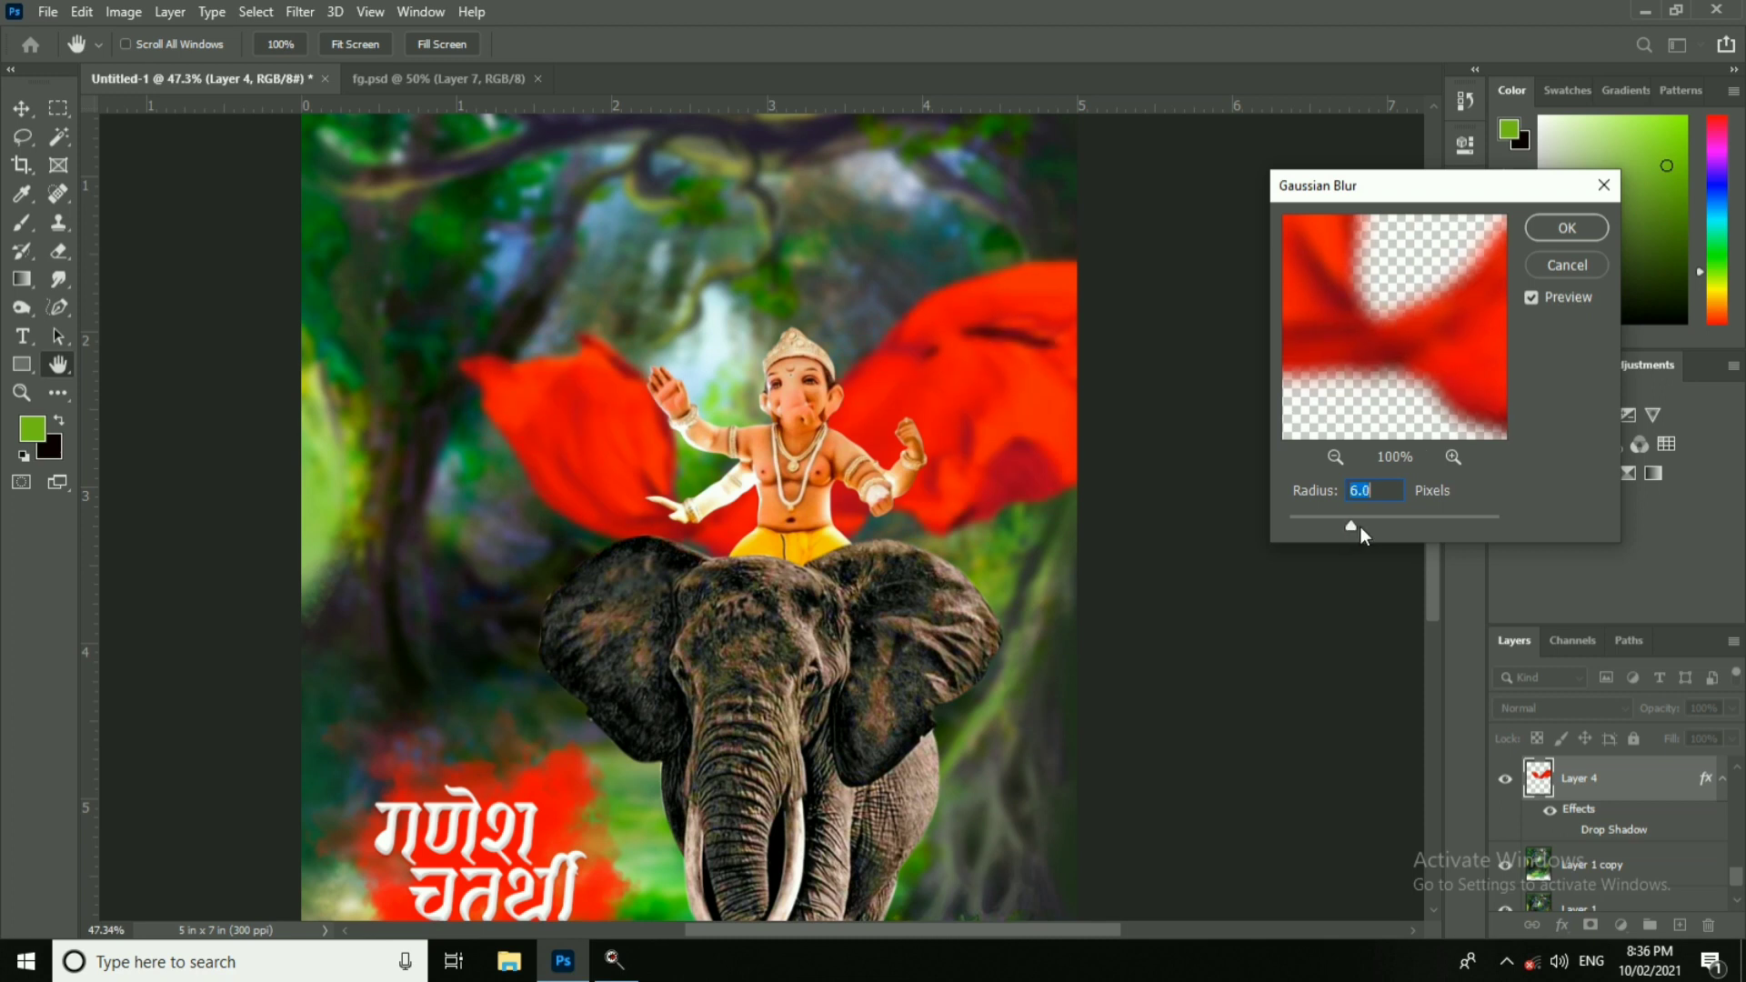
pyautogui.click(1565, 226)
pyautogui.press('v')
pyautogui.scroll(-2, 978, 450)
pyautogui.moveTo(973, 444); pyautogui.dragTo(973, 426)
# Step: Select the forest copy layer, close fg.psd and open hff.psd from the nested Ganpati folder
pyautogui.click(1610, 875)
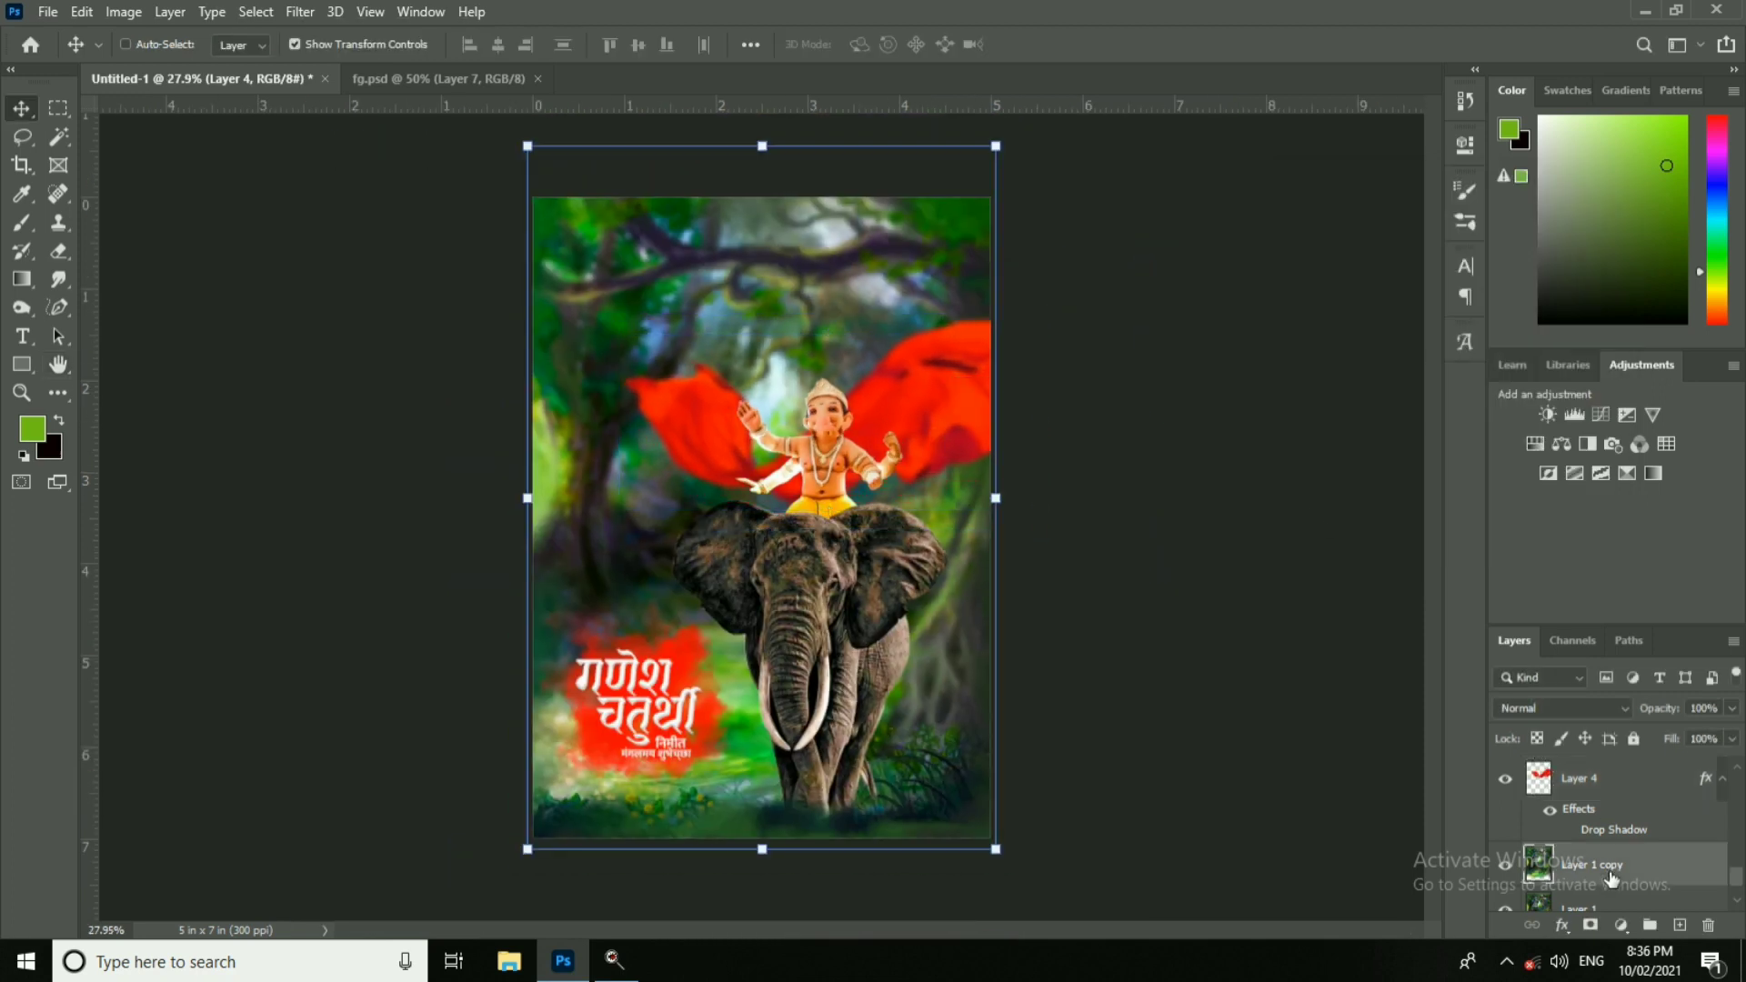
pyautogui.click(49, 11)
pyautogui.click(74, 55)
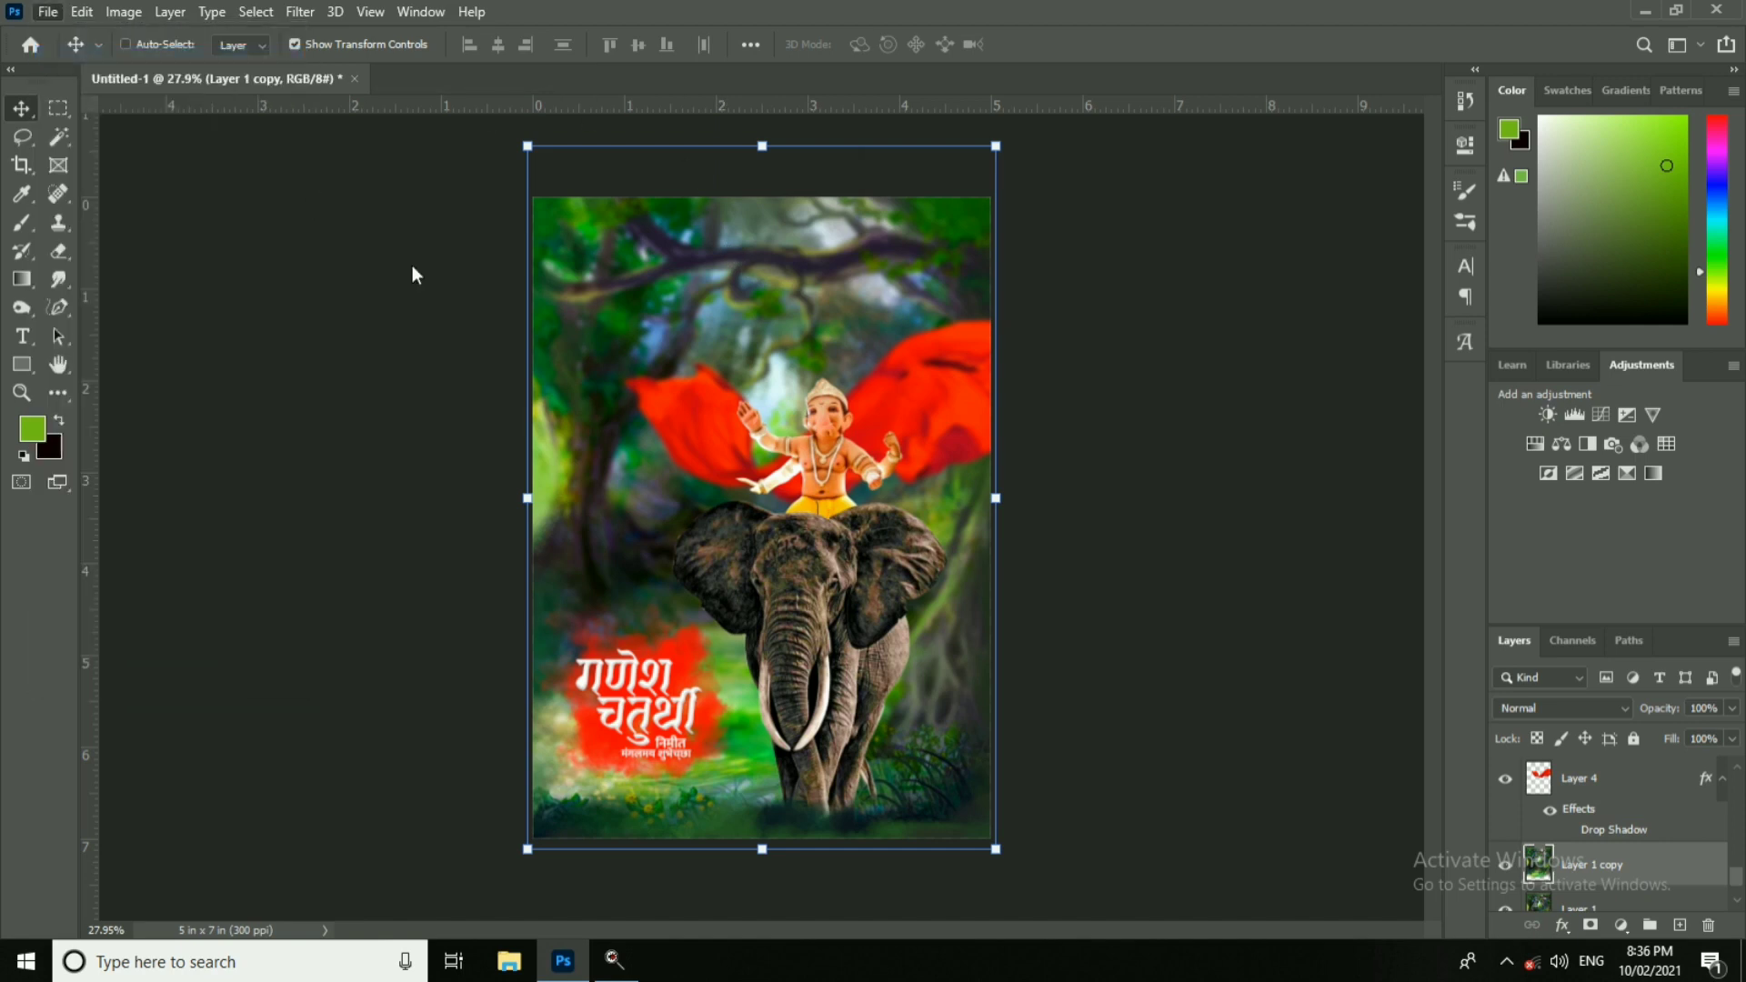
pyautogui.click(464, 218)
pyautogui.scroll(-4, 573, 429)
pyautogui.click(258, 375)
pyautogui.scroll(3, 473, 346)
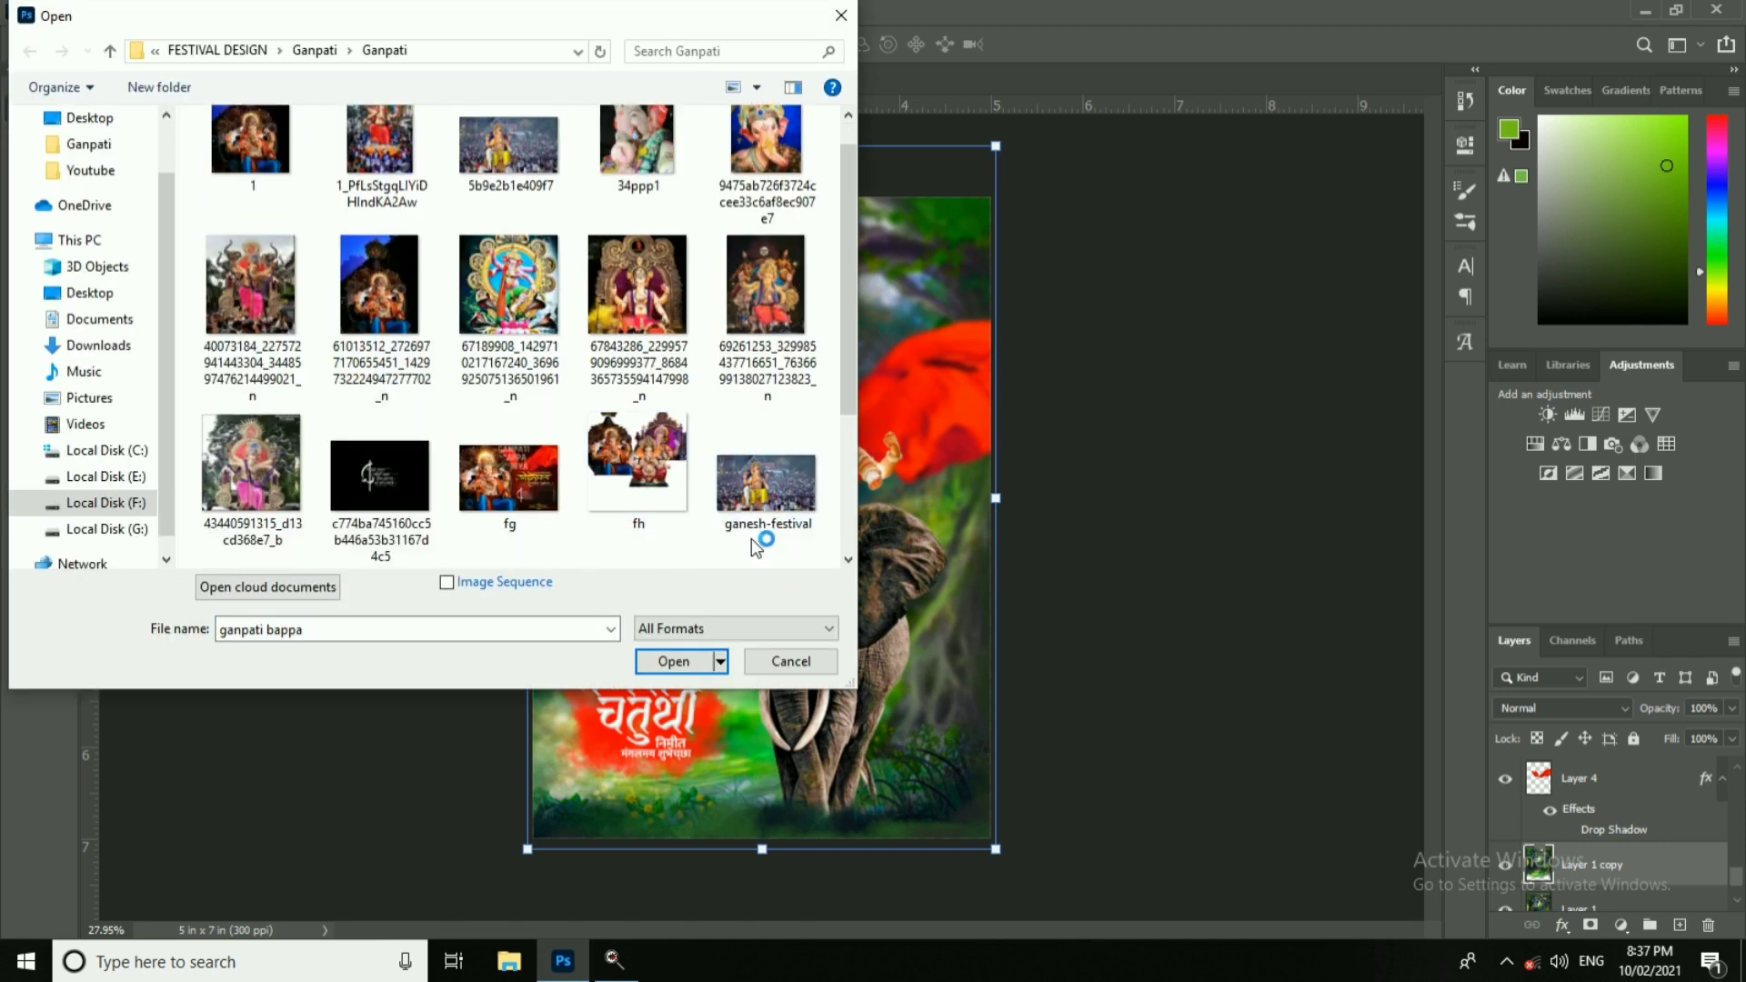
pyautogui.scroll(-3, 762, 509)
pyautogui.click(768, 373)
pyautogui.click(674, 668)
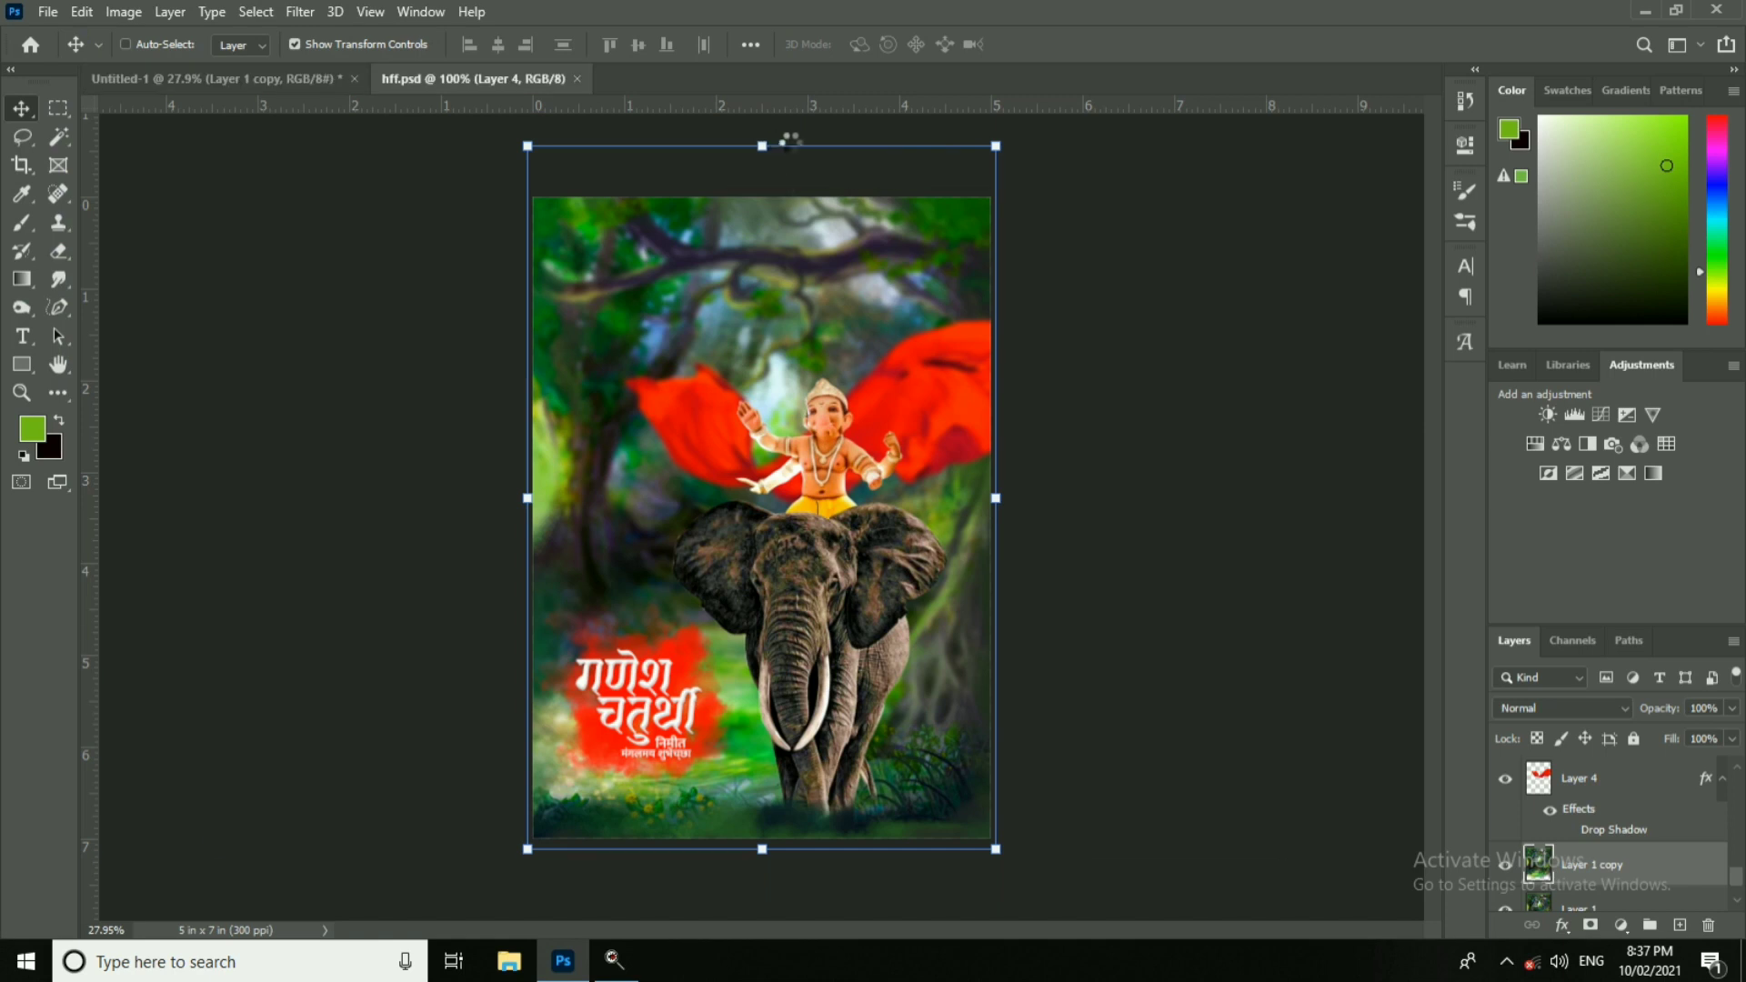
# Step: Copy the glow layer from hff.psd into the poster, place it behind the Ganpati figure and scale it to about 259%
pyautogui.rightClick(893, 260)
pyautogui.click(927, 272)
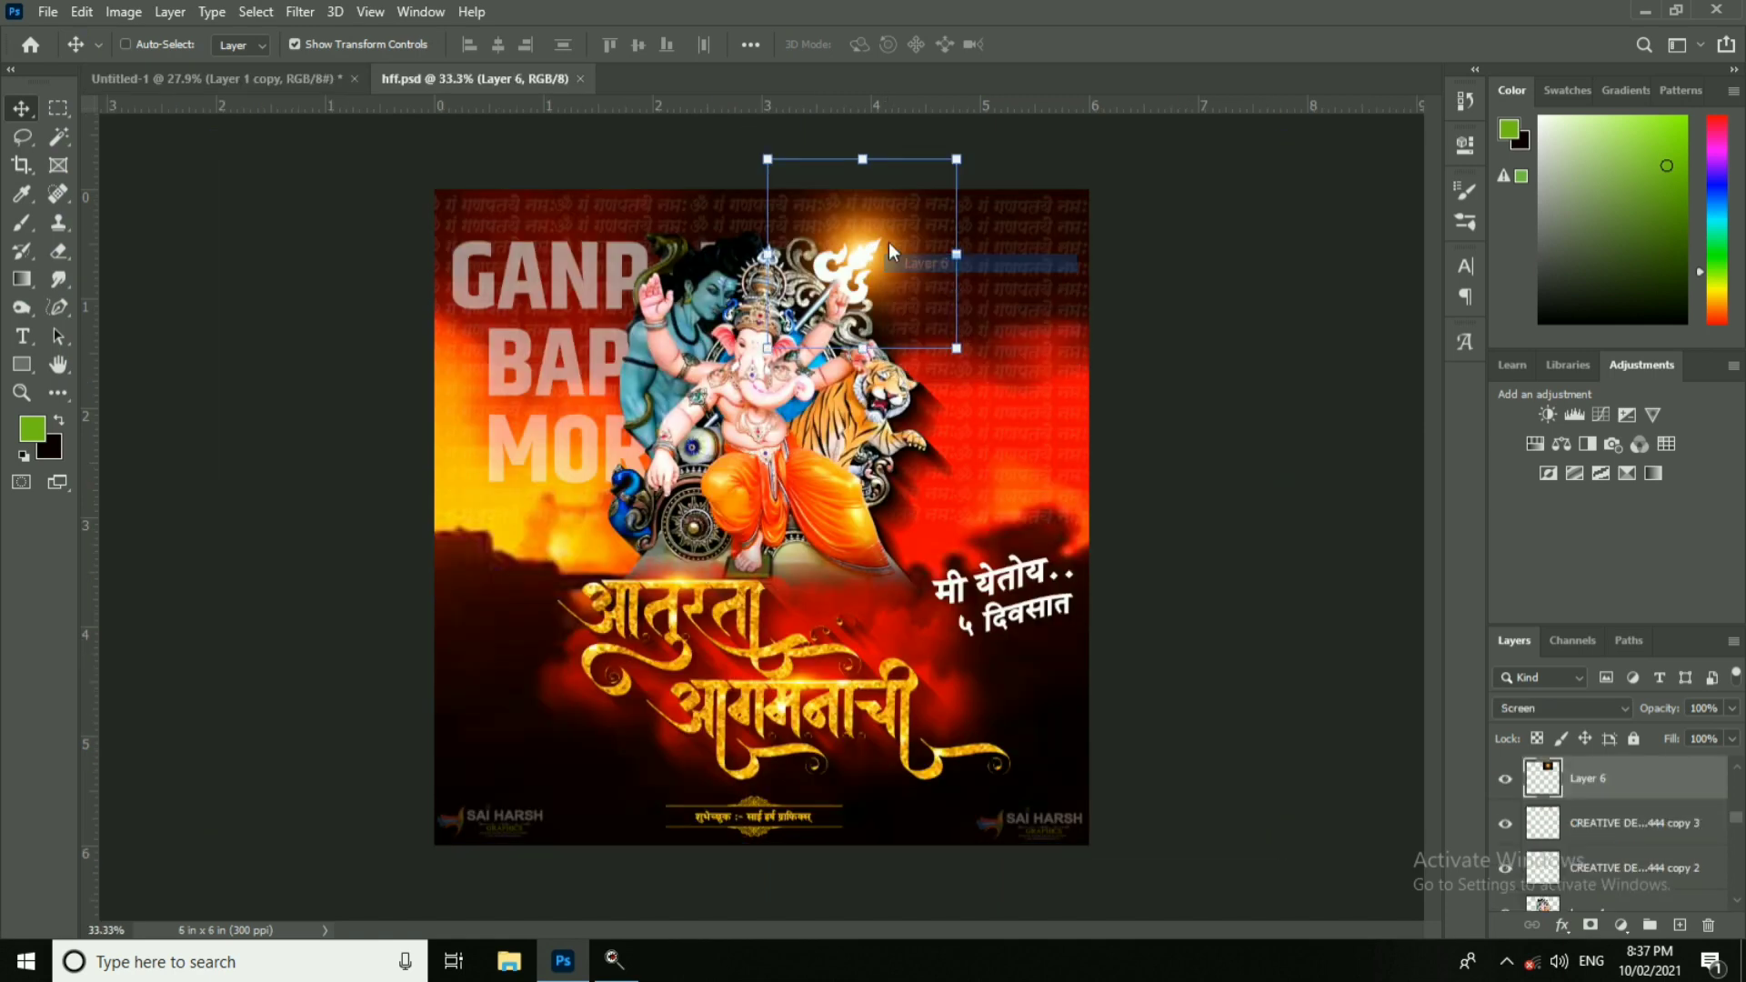
pyautogui.moveTo(887, 242); pyautogui.dragTo(996, 263)
pyautogui.hotkey('ctrl', 't')
pyautogui.moveTo(889, 414); pyautogui.dragTo(888, 358)
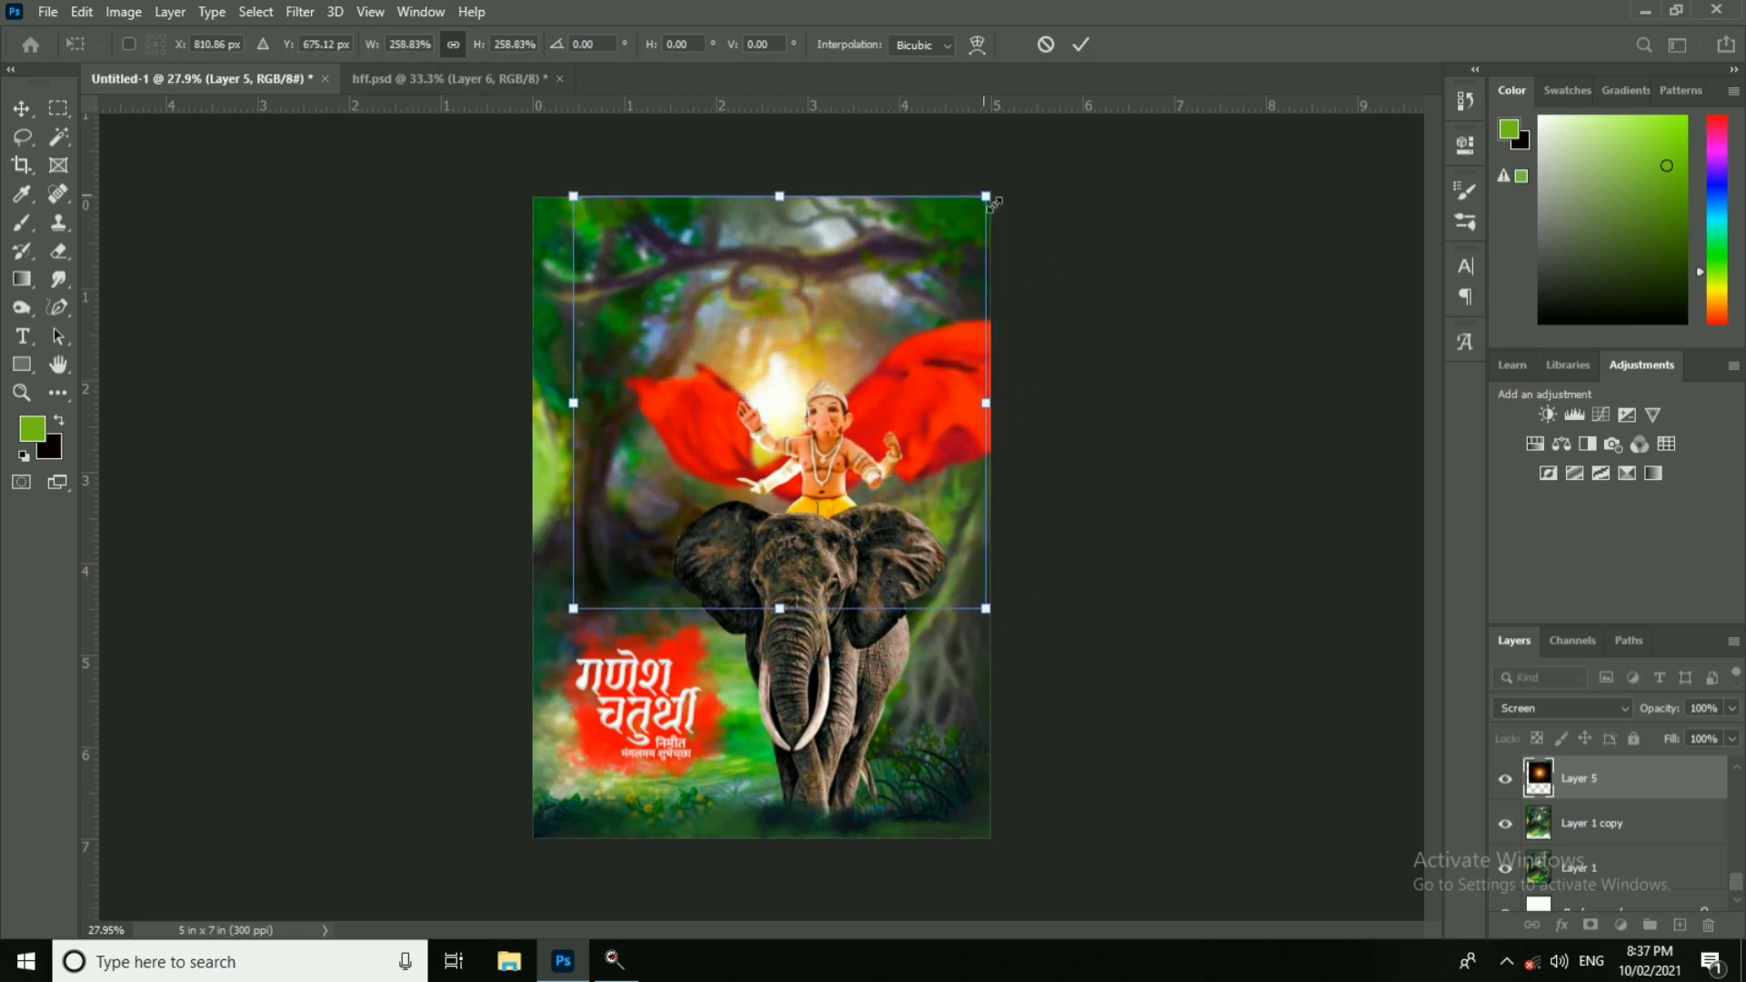
pyautogui.press('Return')
# Step: Shift the glow layer's hue to +18 with Hue/Saturation and slightly resize the glow
pyautogui.scroll(4, 917, 320)
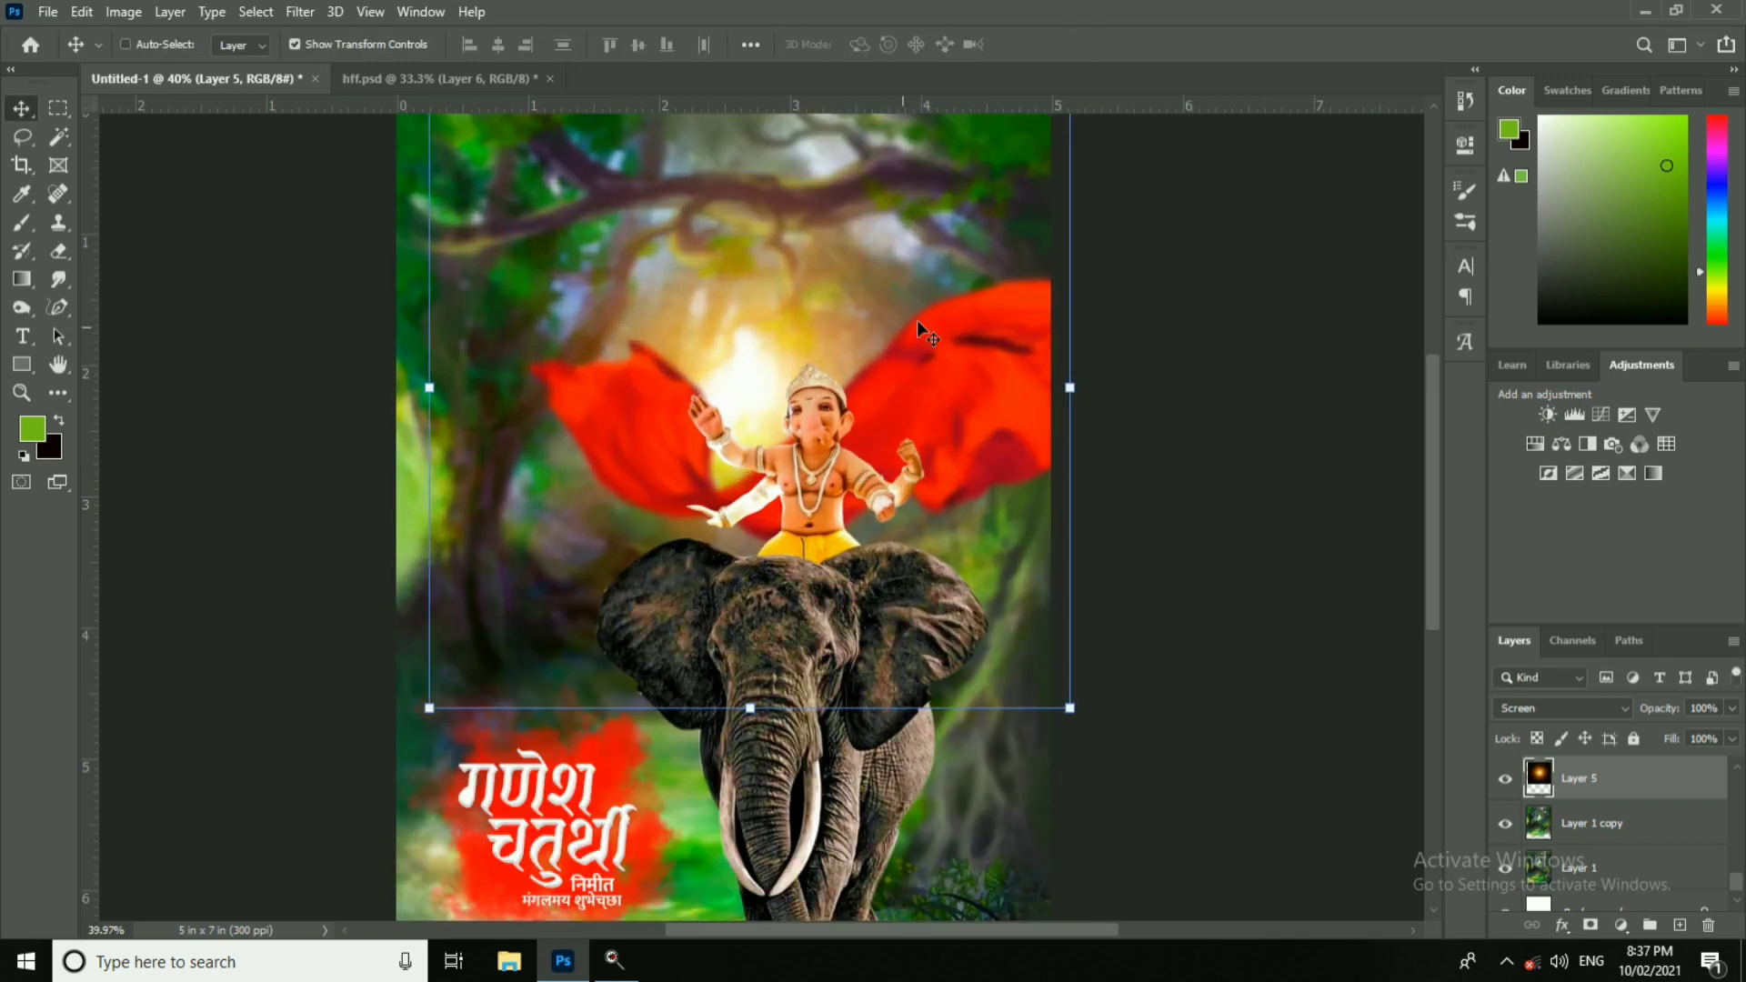
pyautogui.click(124, 12)
pyautogui.moveTo(159, 73)
pyautogui.click(440, 179)
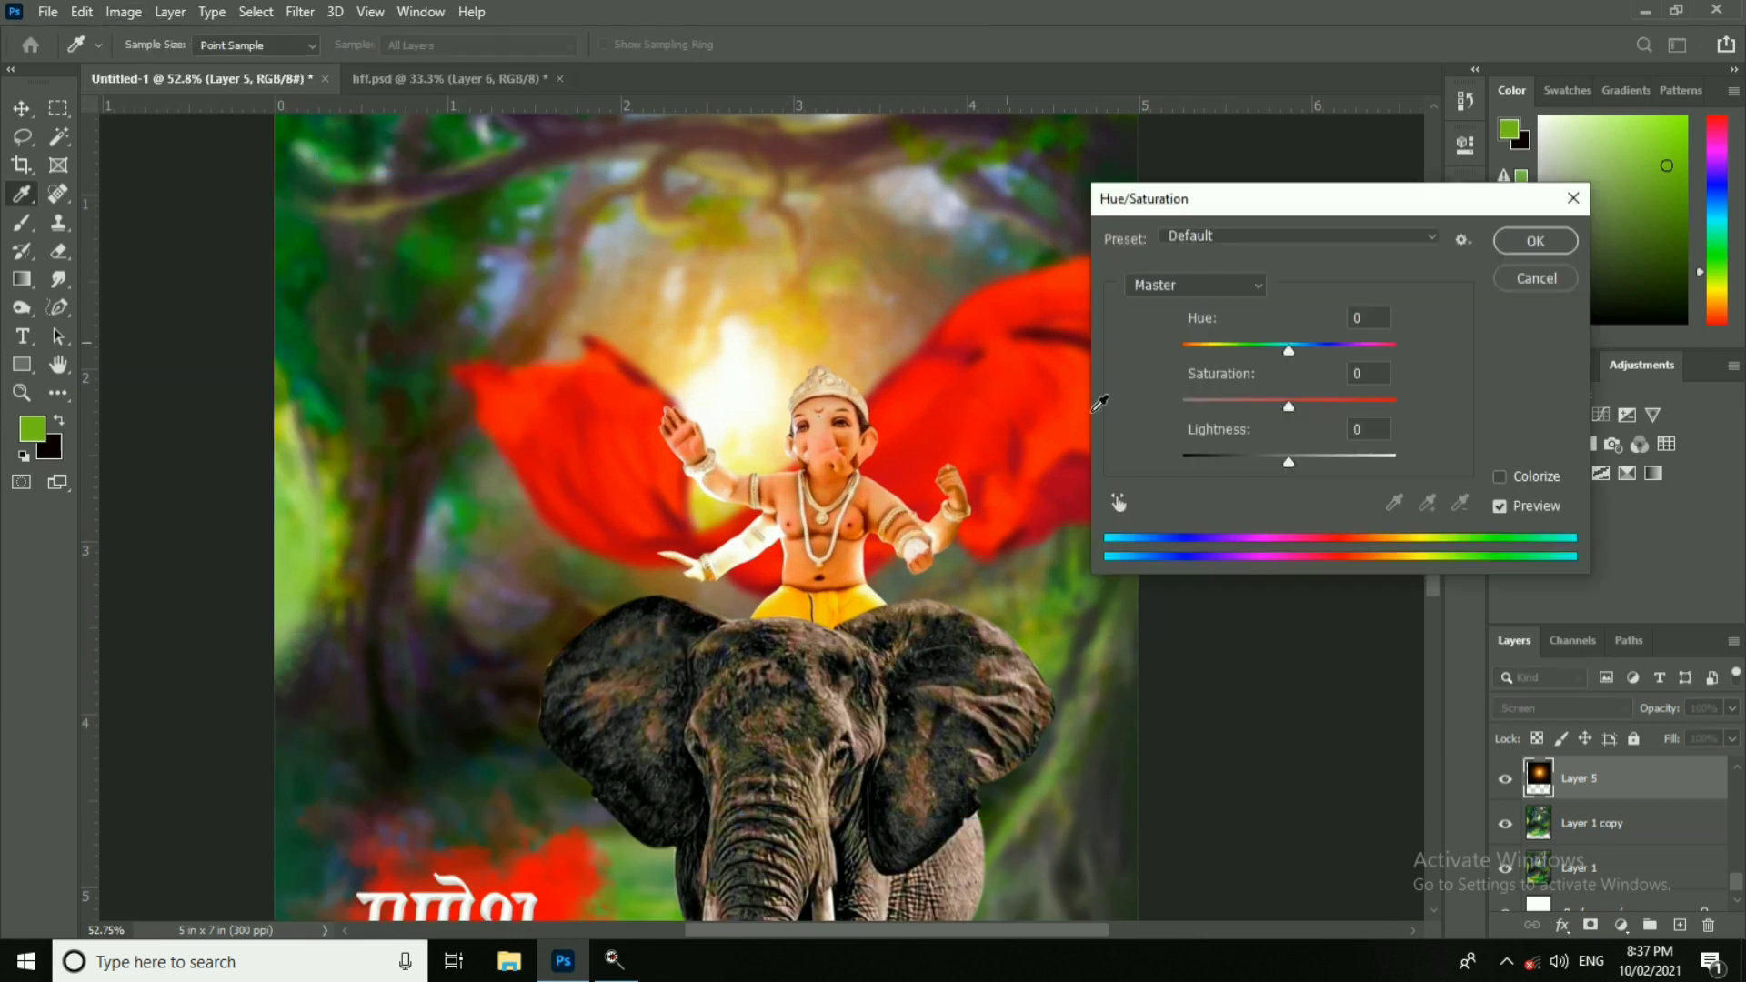
pyautogui.moveTo(1289, 352); pyautogui.dragTo(1310, 355)
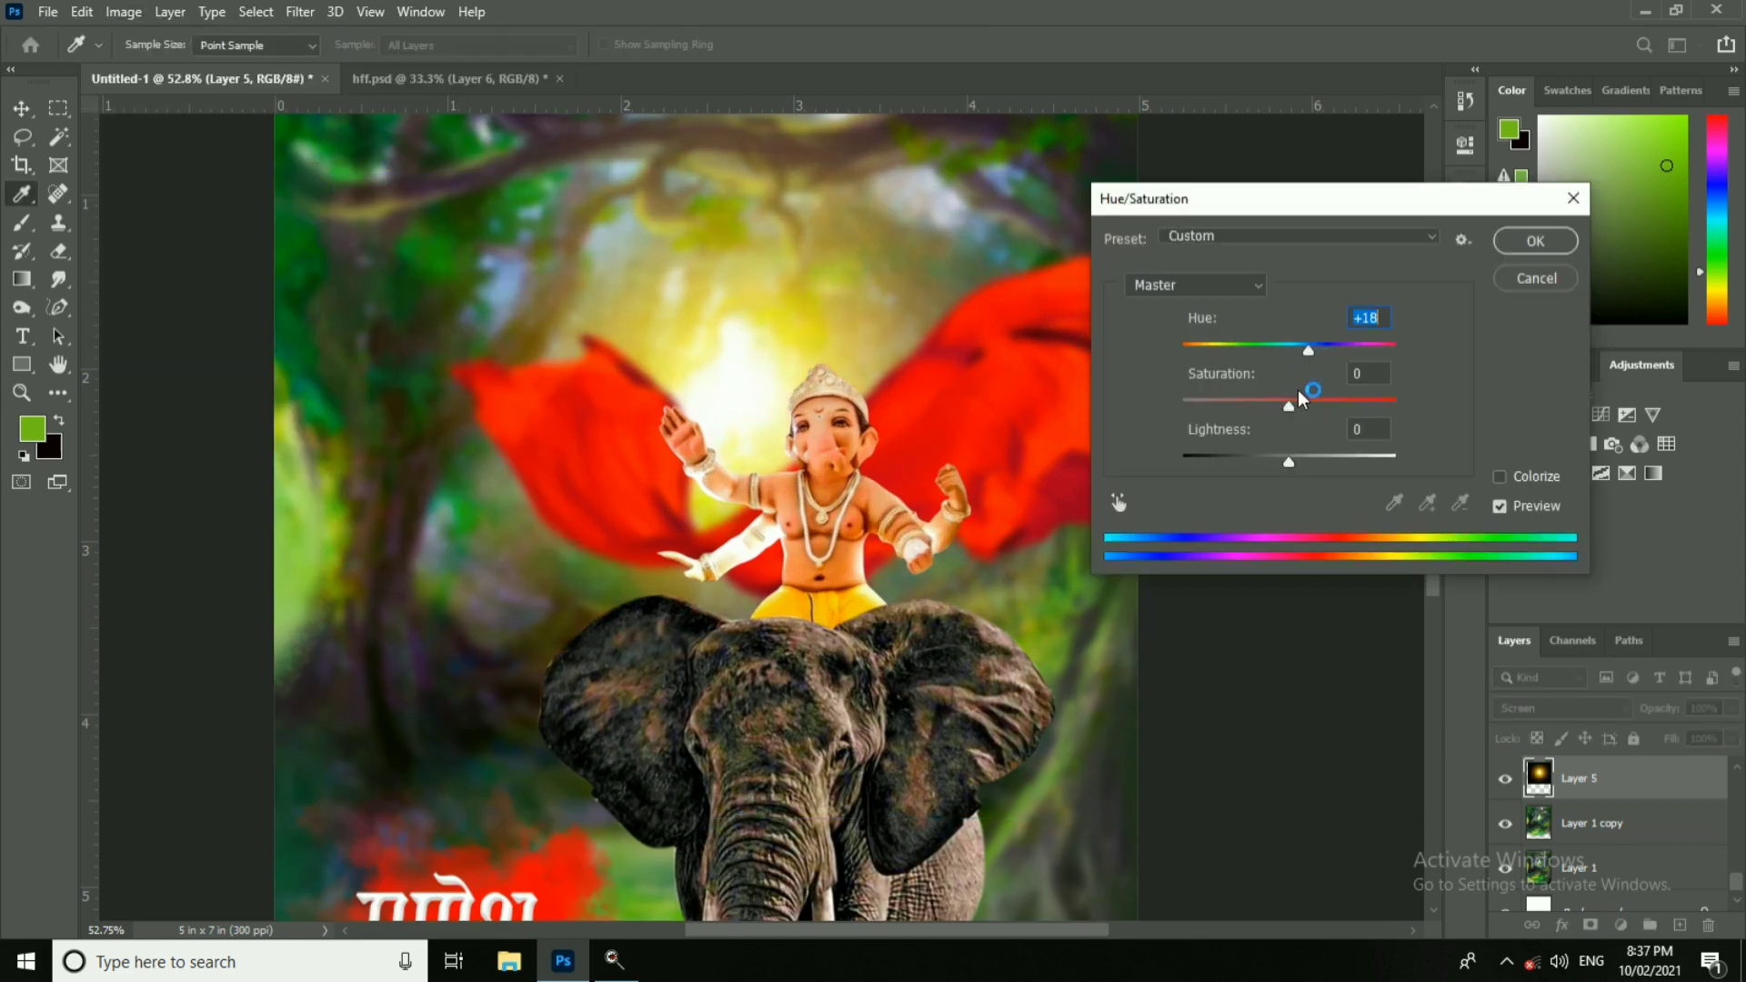
pyautogui.click(1524, 245)
pyautogui.scroll(-4, 937, 417)
pyautogui.moveTo(1006, 168); pyautogui.dragTo(988, 187)
pyautogui.click(1080, 51)
# Step: Apply a Gaussian Blur with a 4.6 pixel radius to the forest copy layer
pyautogui.click(1653, 822)
pyautogui.scroll(2, 810, 341)
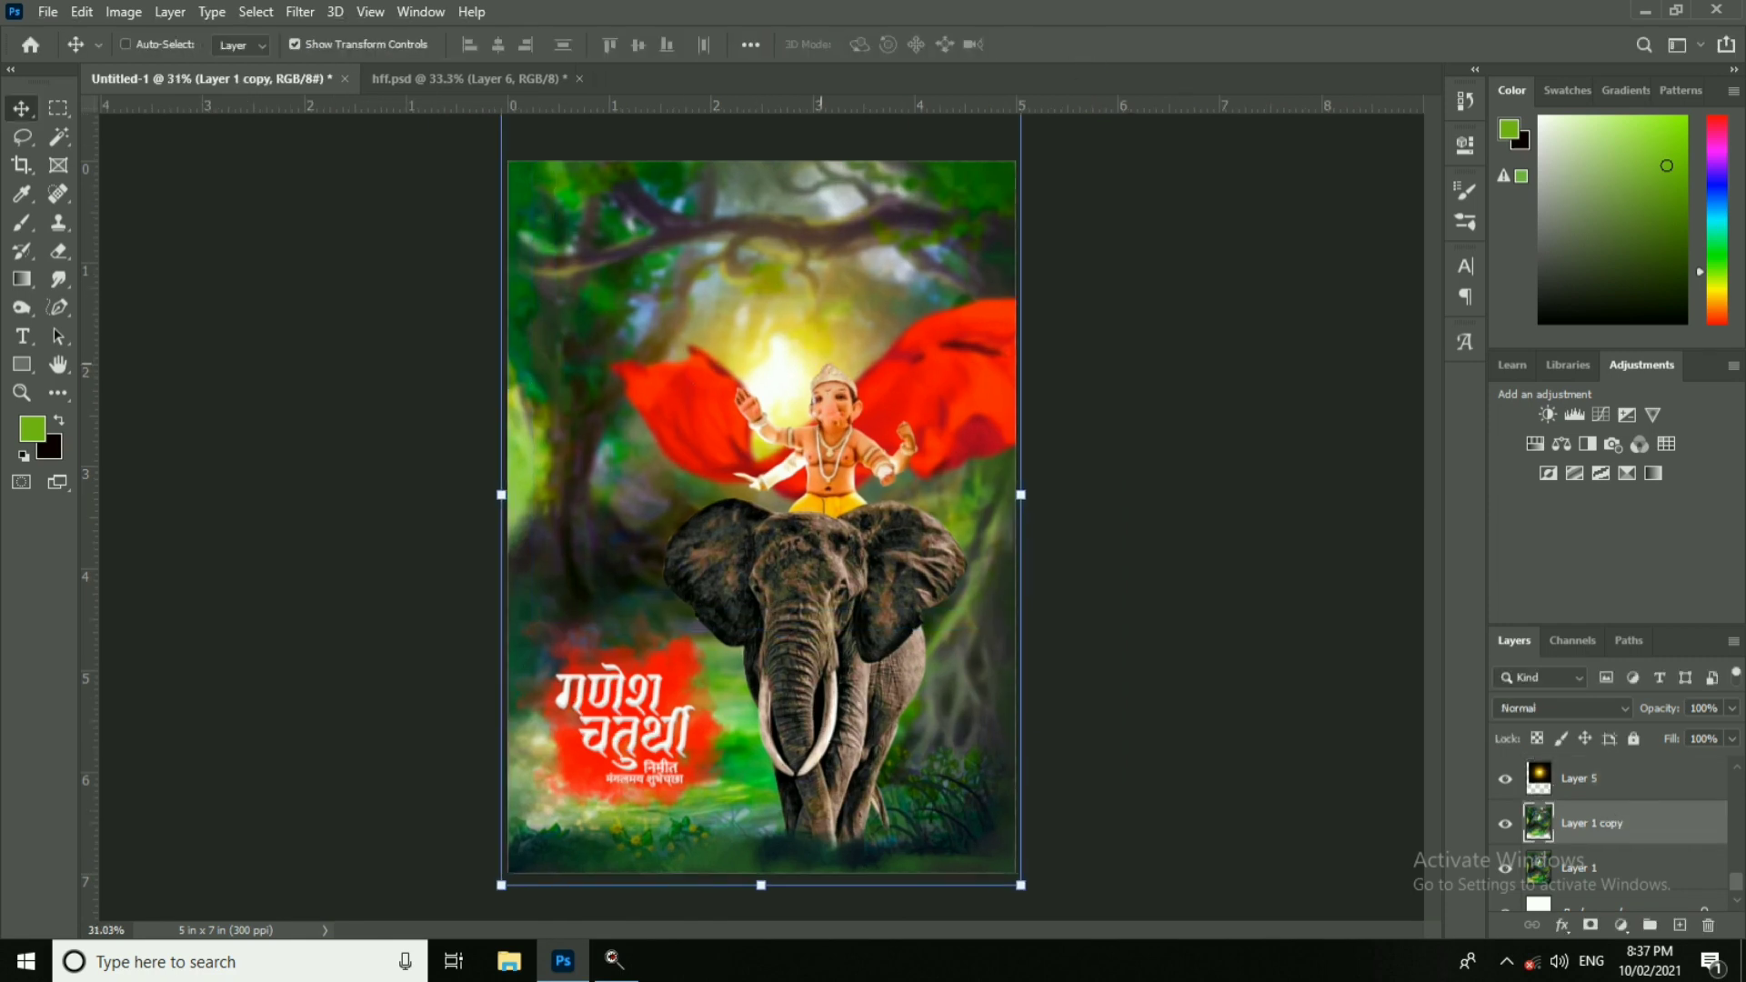
pyautogui.click(300, 10)
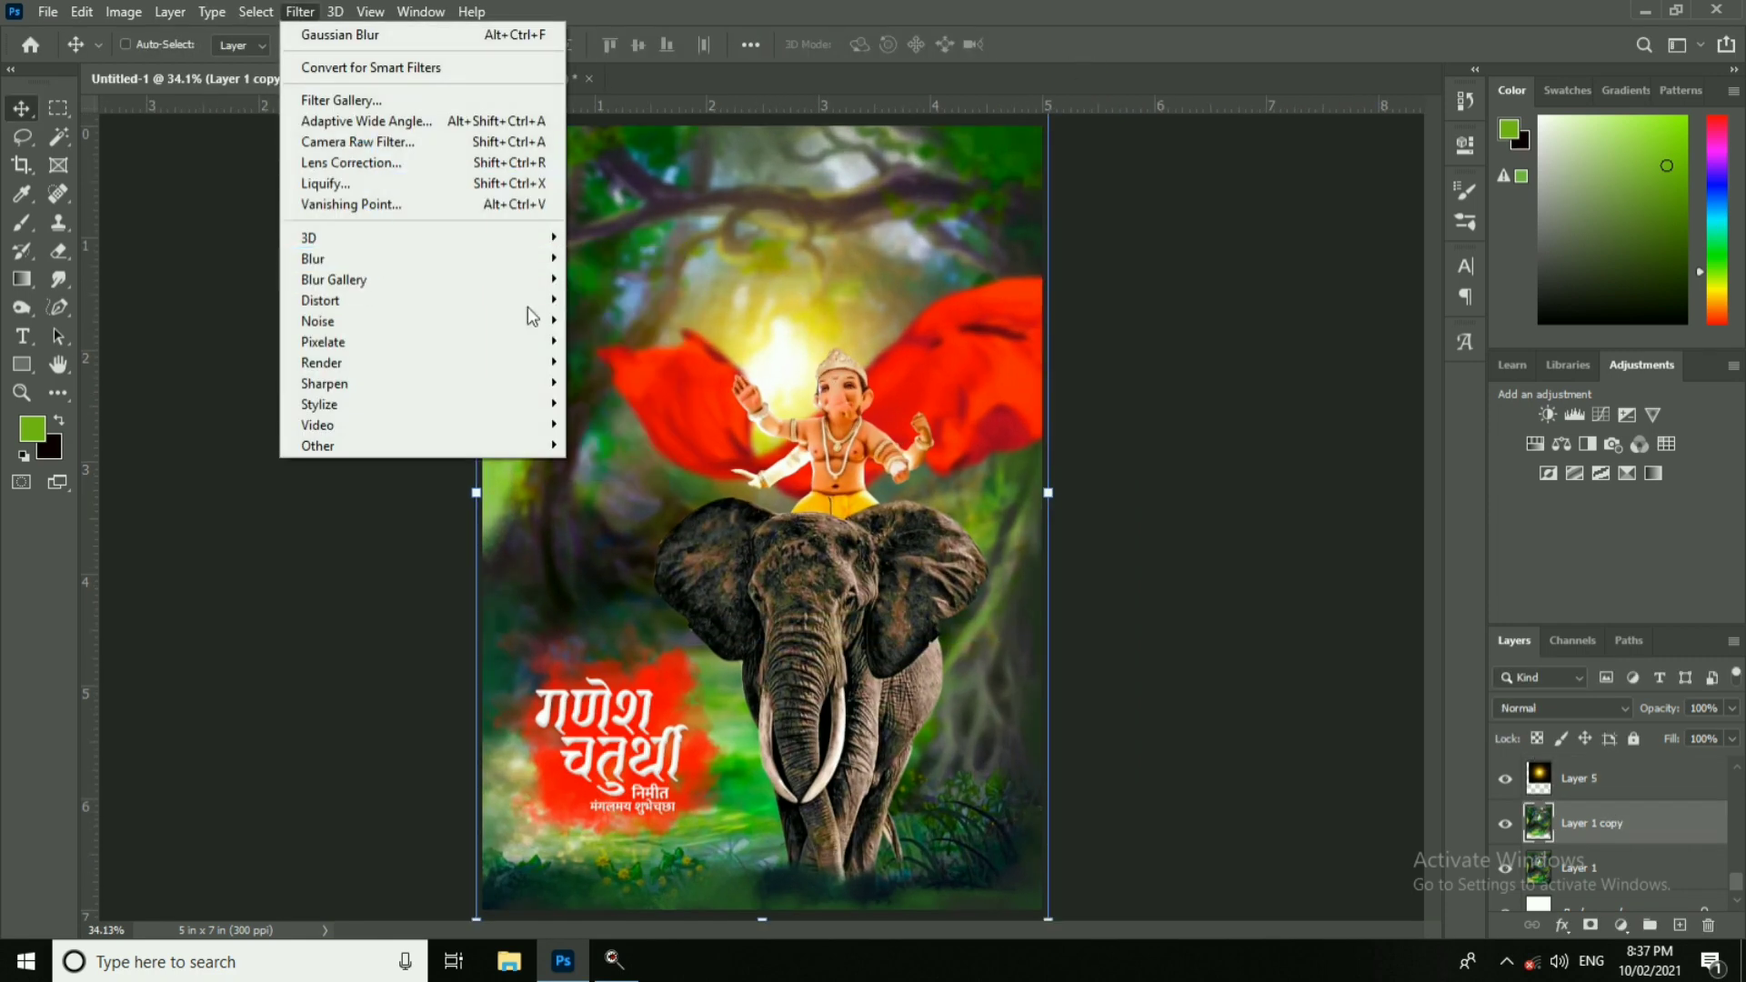
pyautogui.moveTo(546, 258)
pyautogui.click(624, 339)
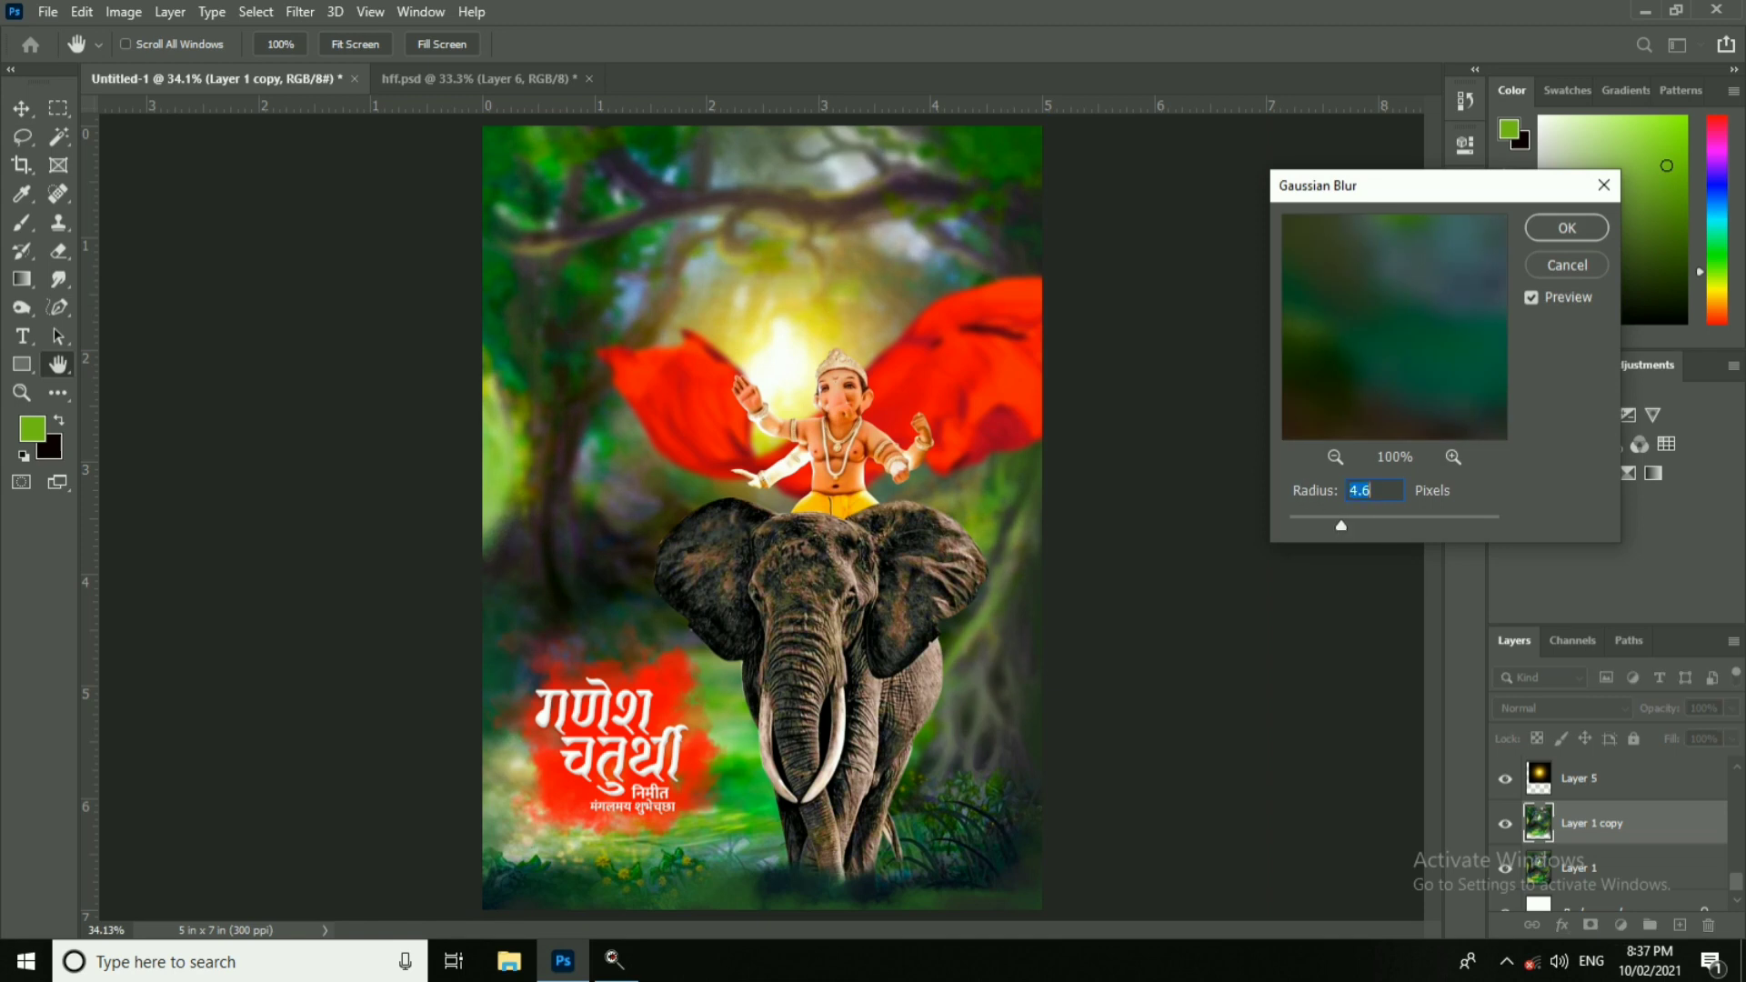
pyautogui.click(1579, 232)
# Step: Close hff.psd without saving its changes
pyautogui.scroll(-2, 1225, 485)
pyautogui.scroll(2, 919, 546)
pyautogui.rightClick(877, 589)
pyautogui.click(932, 597)
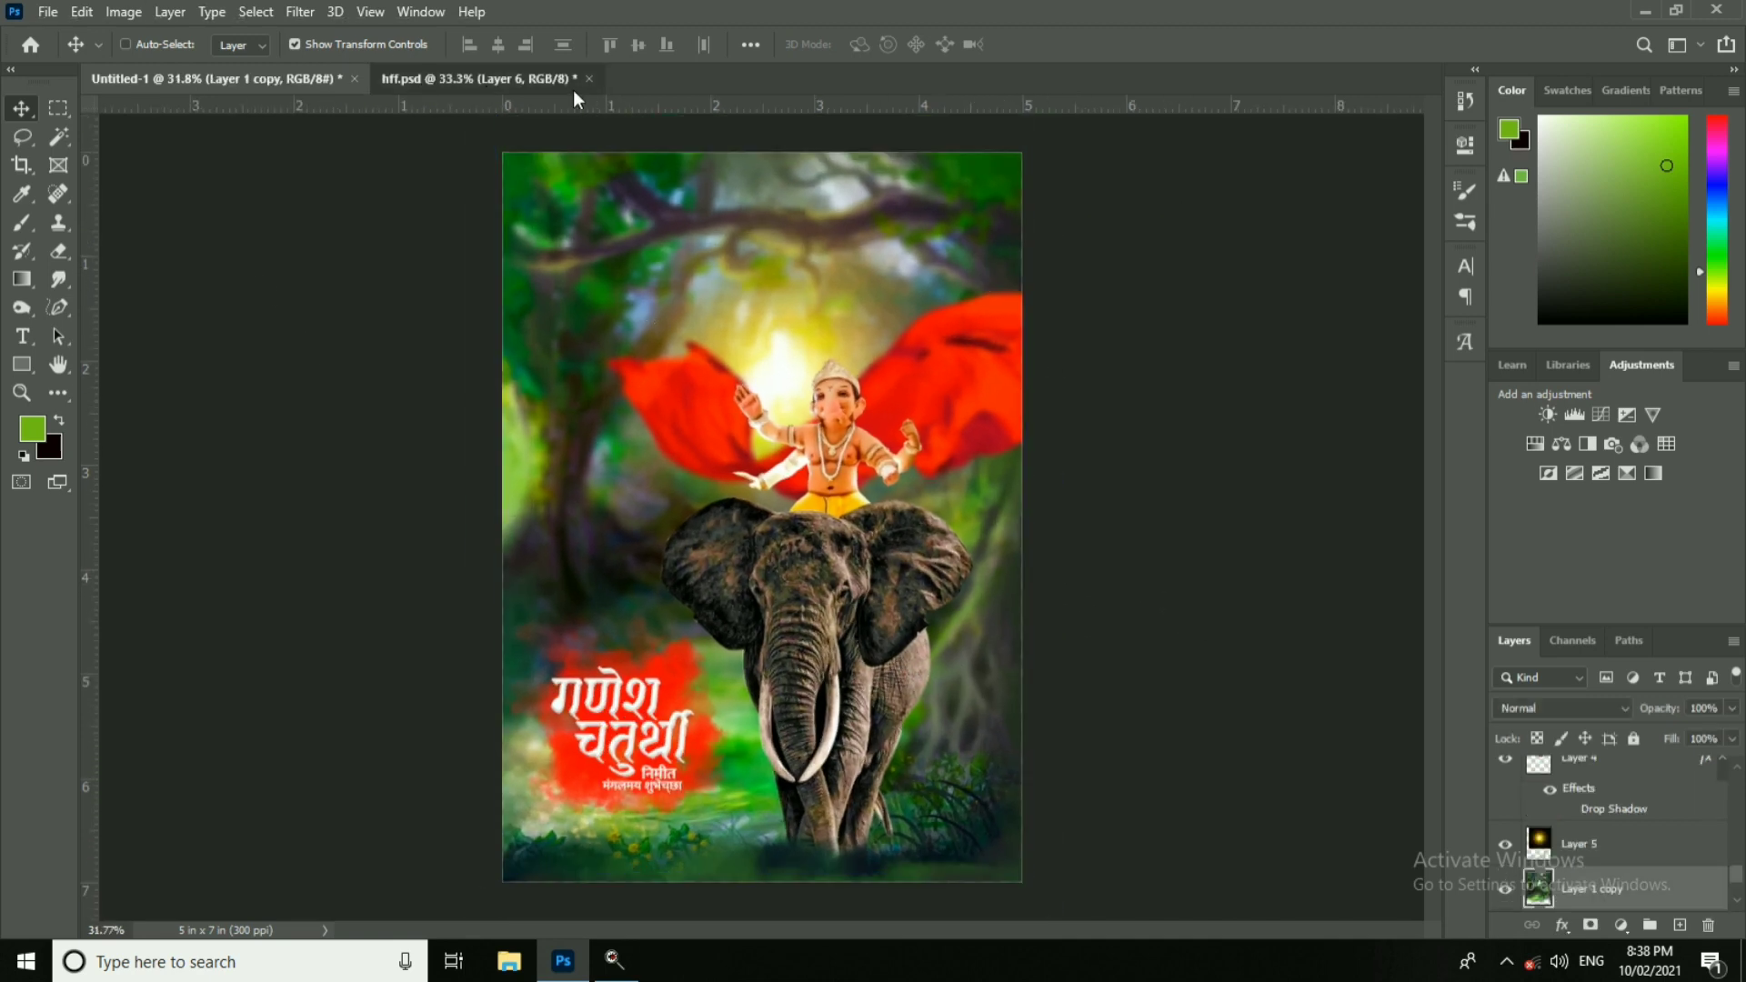
pyautogui.click(589, 79)
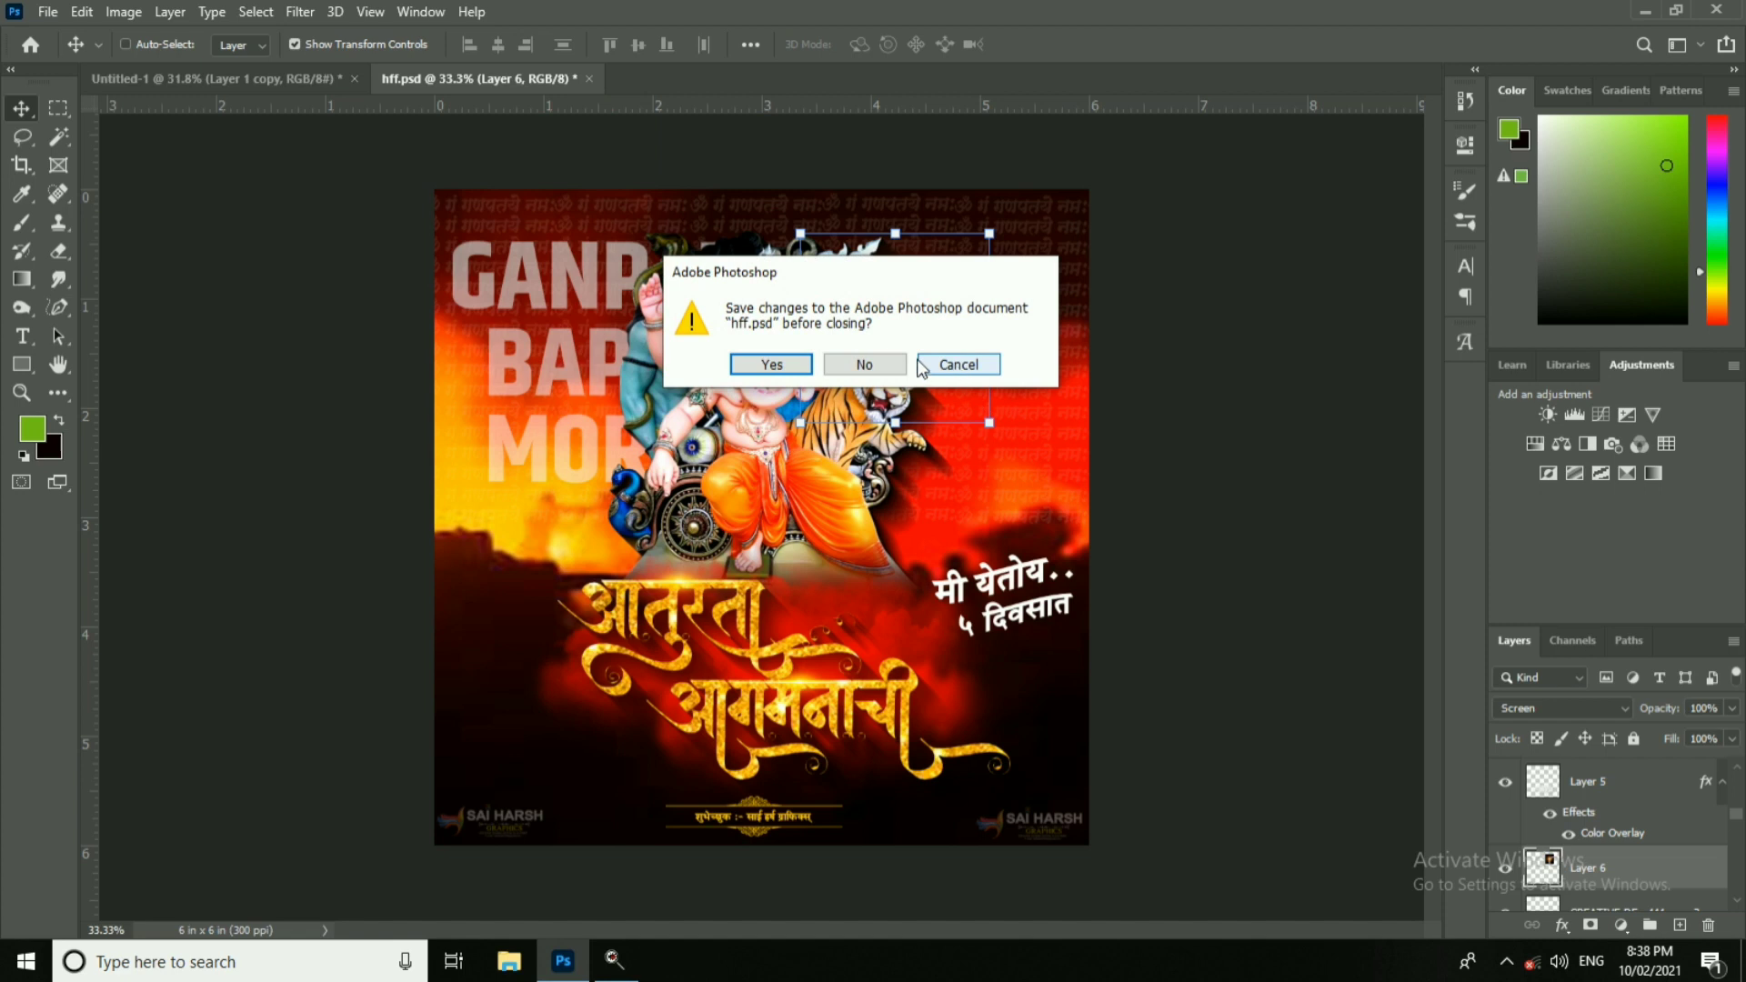
pyautogui.click(864, 363)
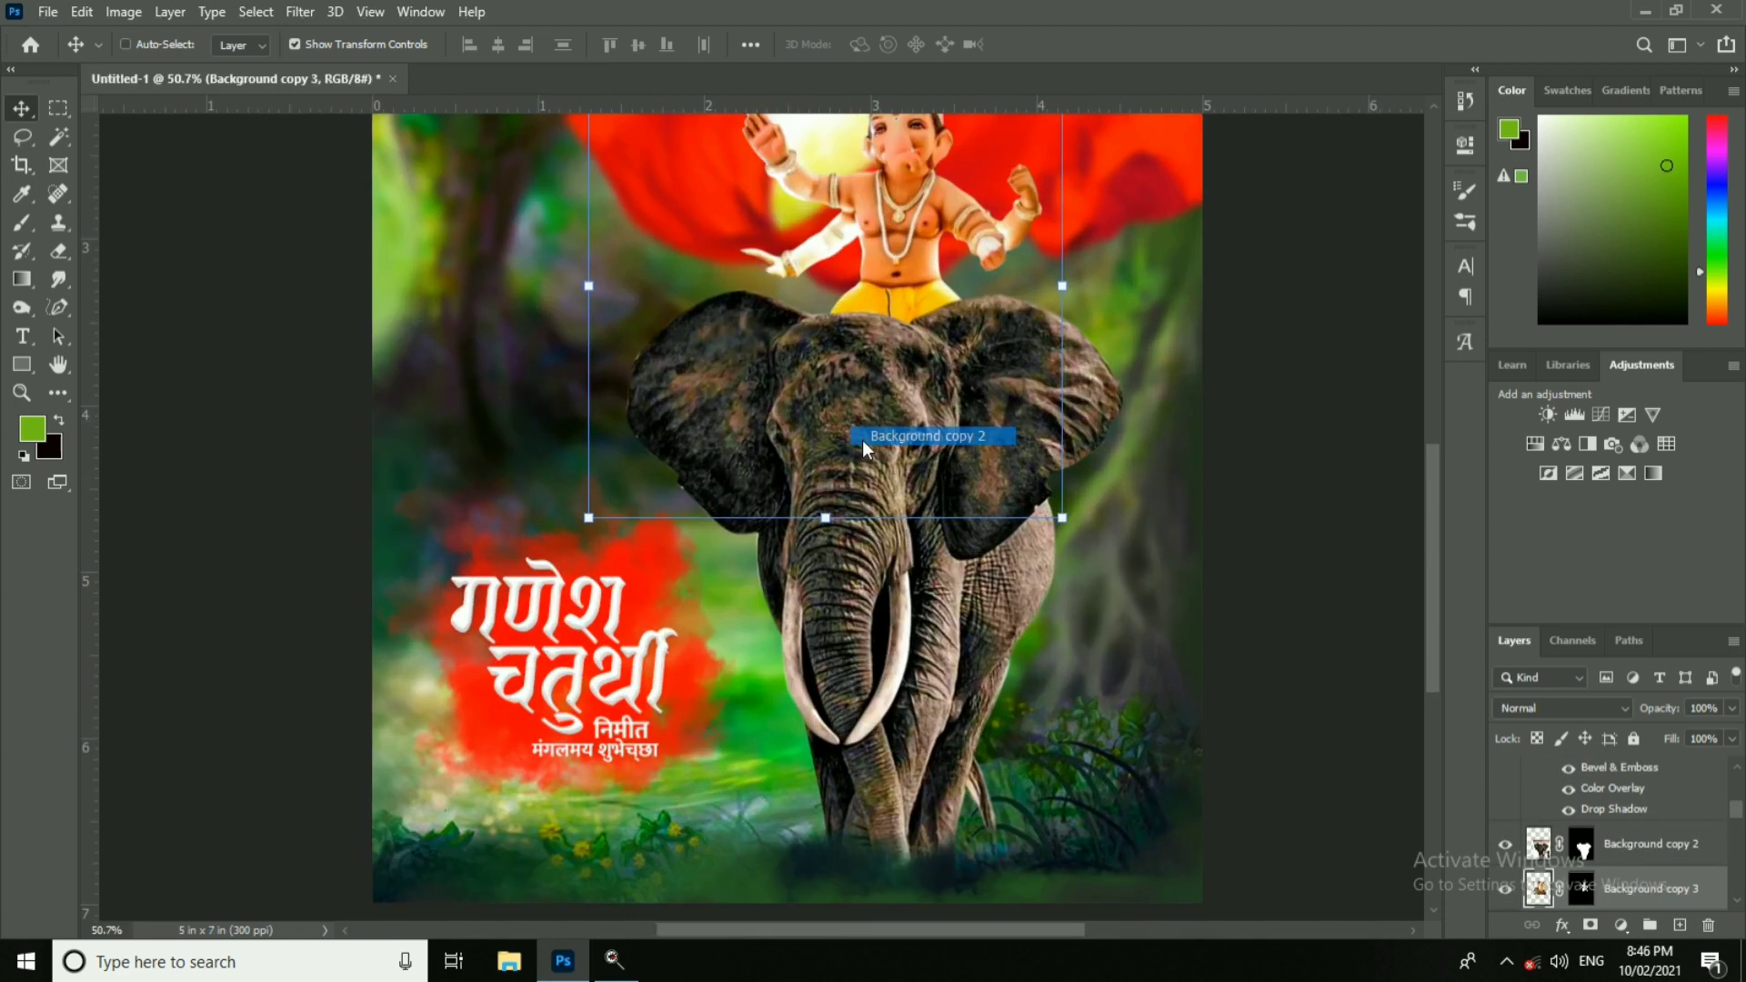
pyautogui.moveTo(691, 746); pyautogui.dragTo(796, 455)
pyautogui.scroll(-4, 770, 558)
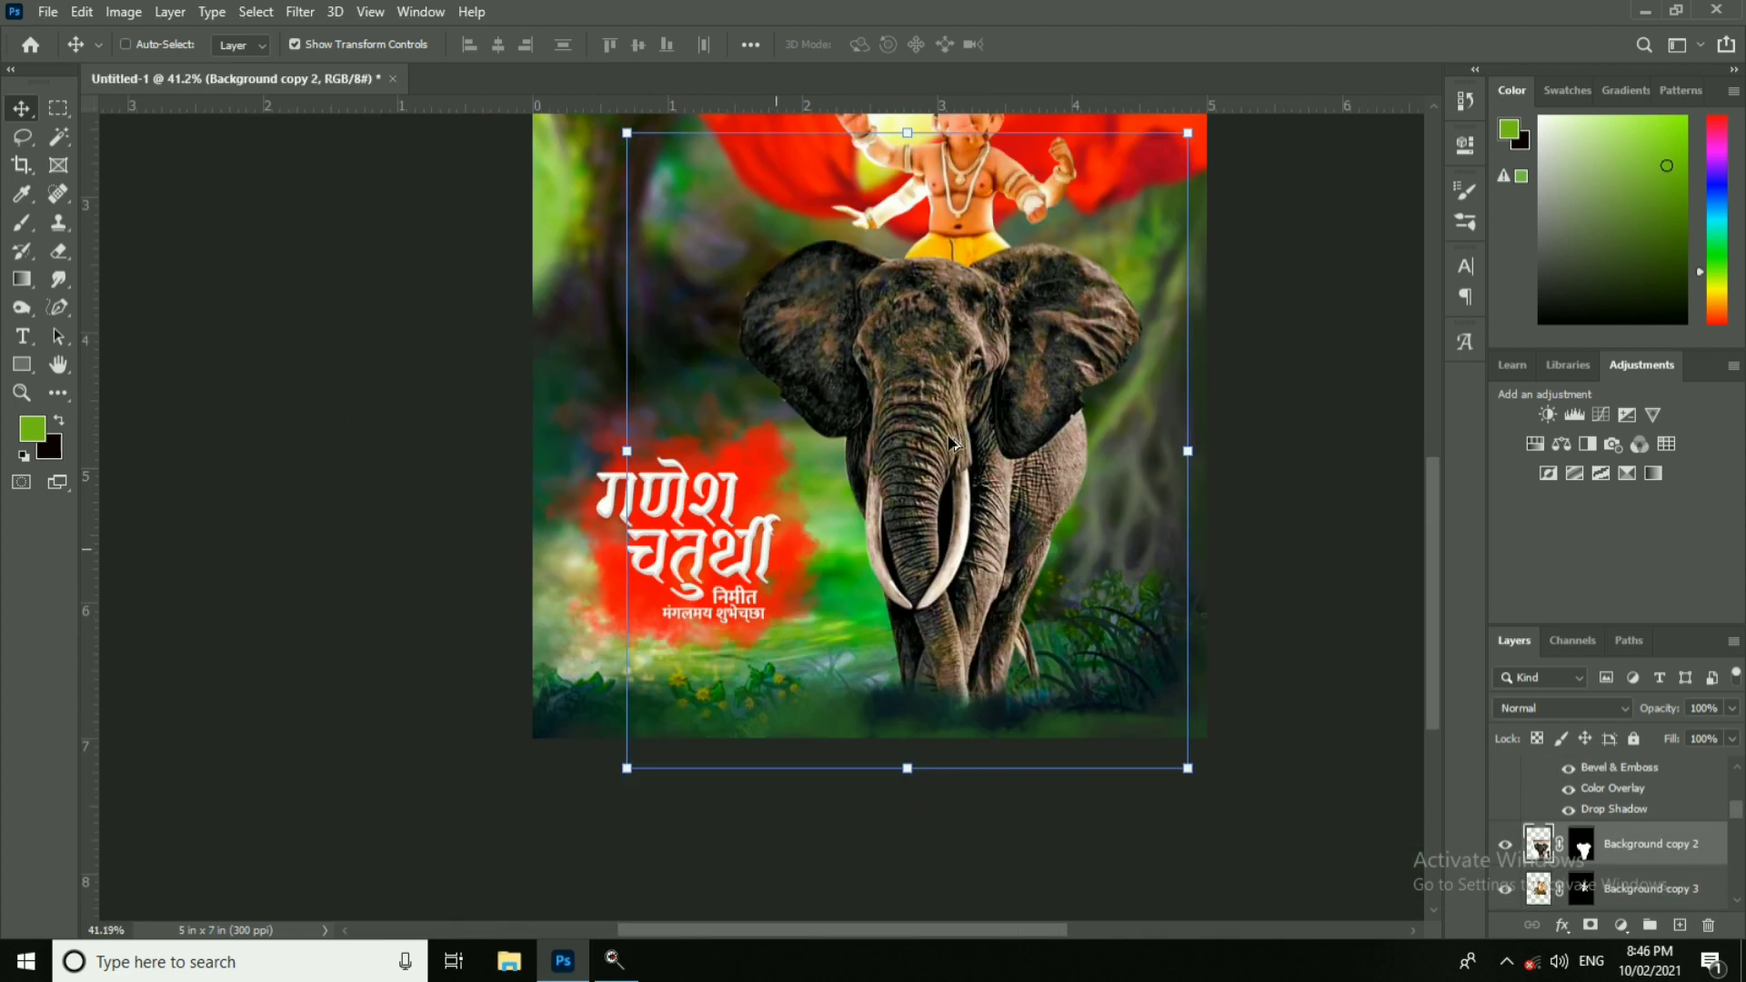
pyautogui.scroll(-1, 928, 378)
pyautogui.scroll(-4, 1046, 387)
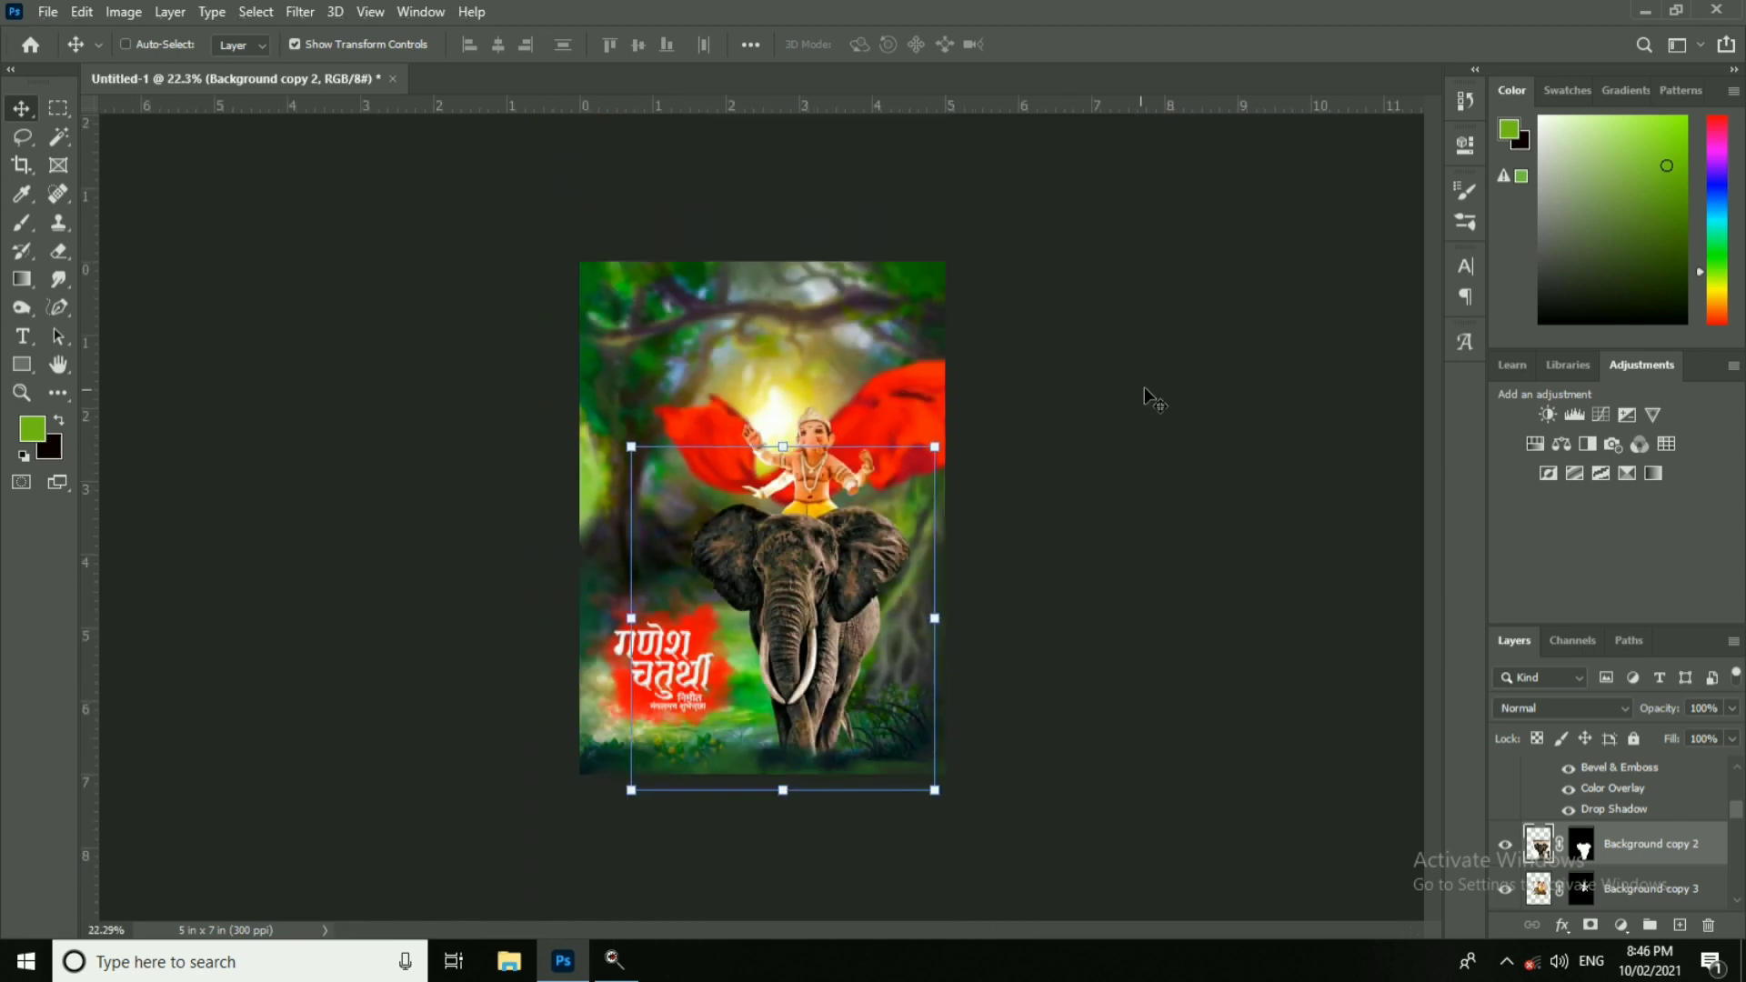
pyautogui.keyDown('ctrl'); pyautogui.click(1144, 391); pyautogui.keyUp('ctrl')
pyautogui.hotkey('ctrl', '0')
# Step: Start opening another file and browse to the SUTRA GRAPHICS folder inside BANNER on Local Disk (F:)
pyautogui.click(48, 18)
pyautogui.click(65, 51)
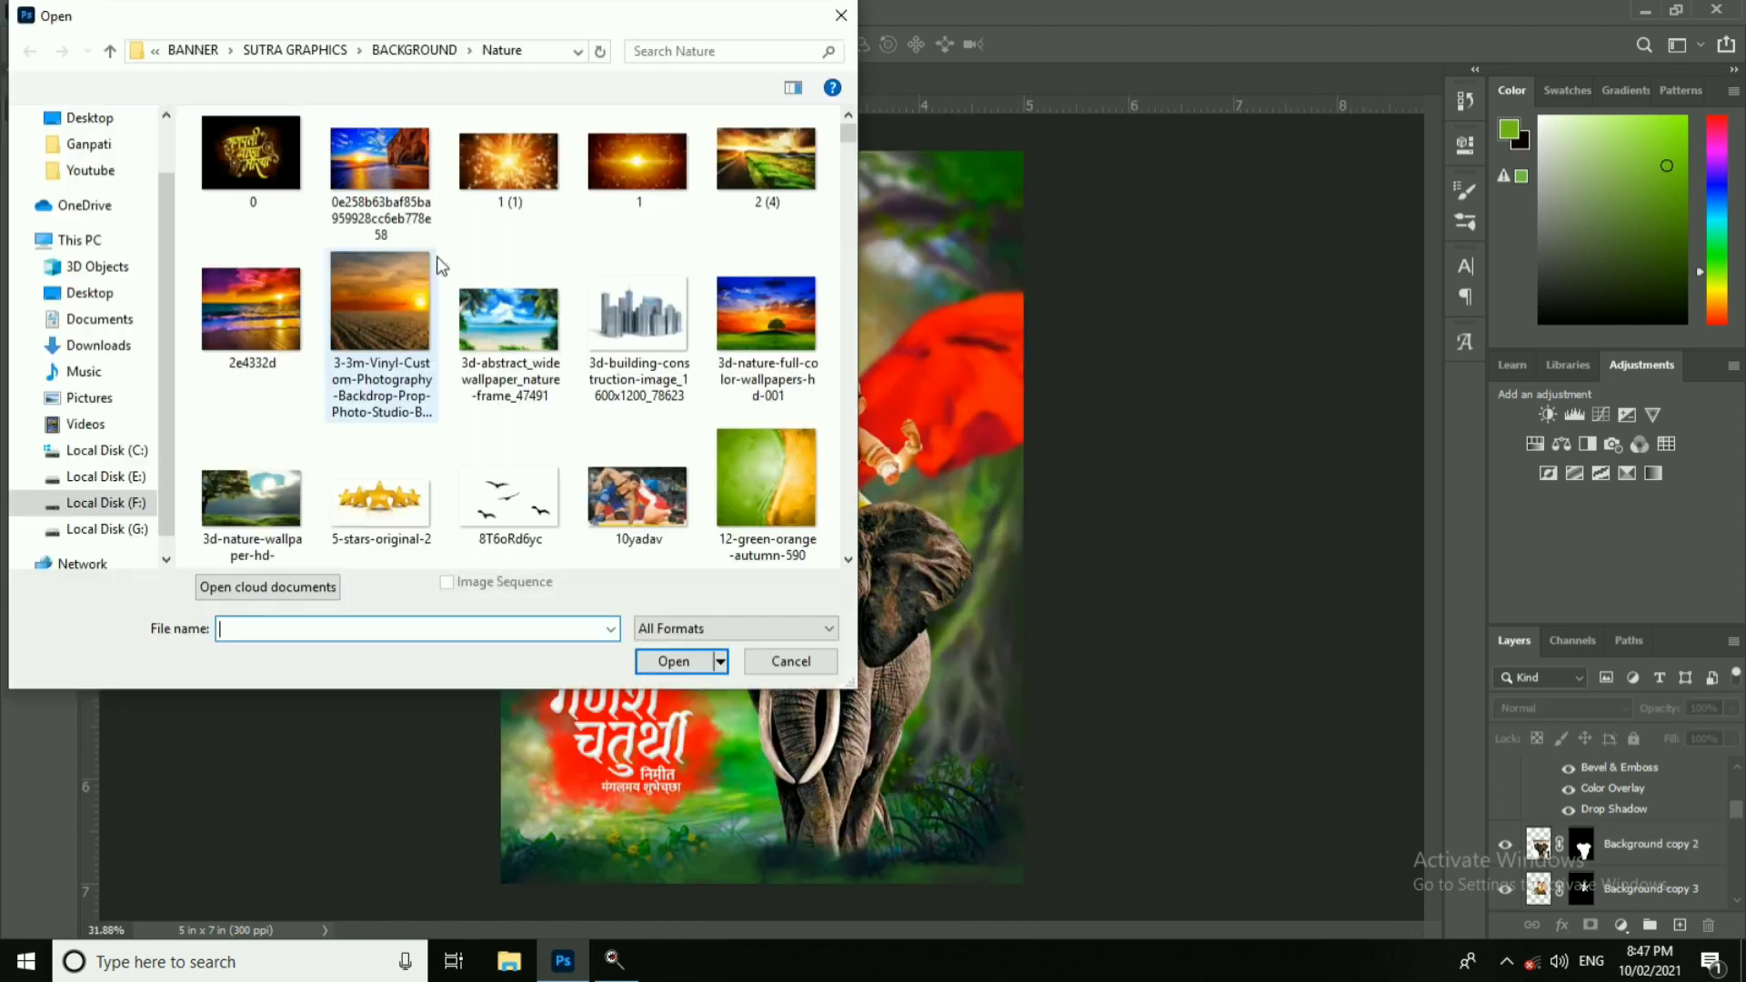
pyautogui.click(409, 235)
pyautogui.click(97, 289)
pyautogui.scroll(1, 78, 187)
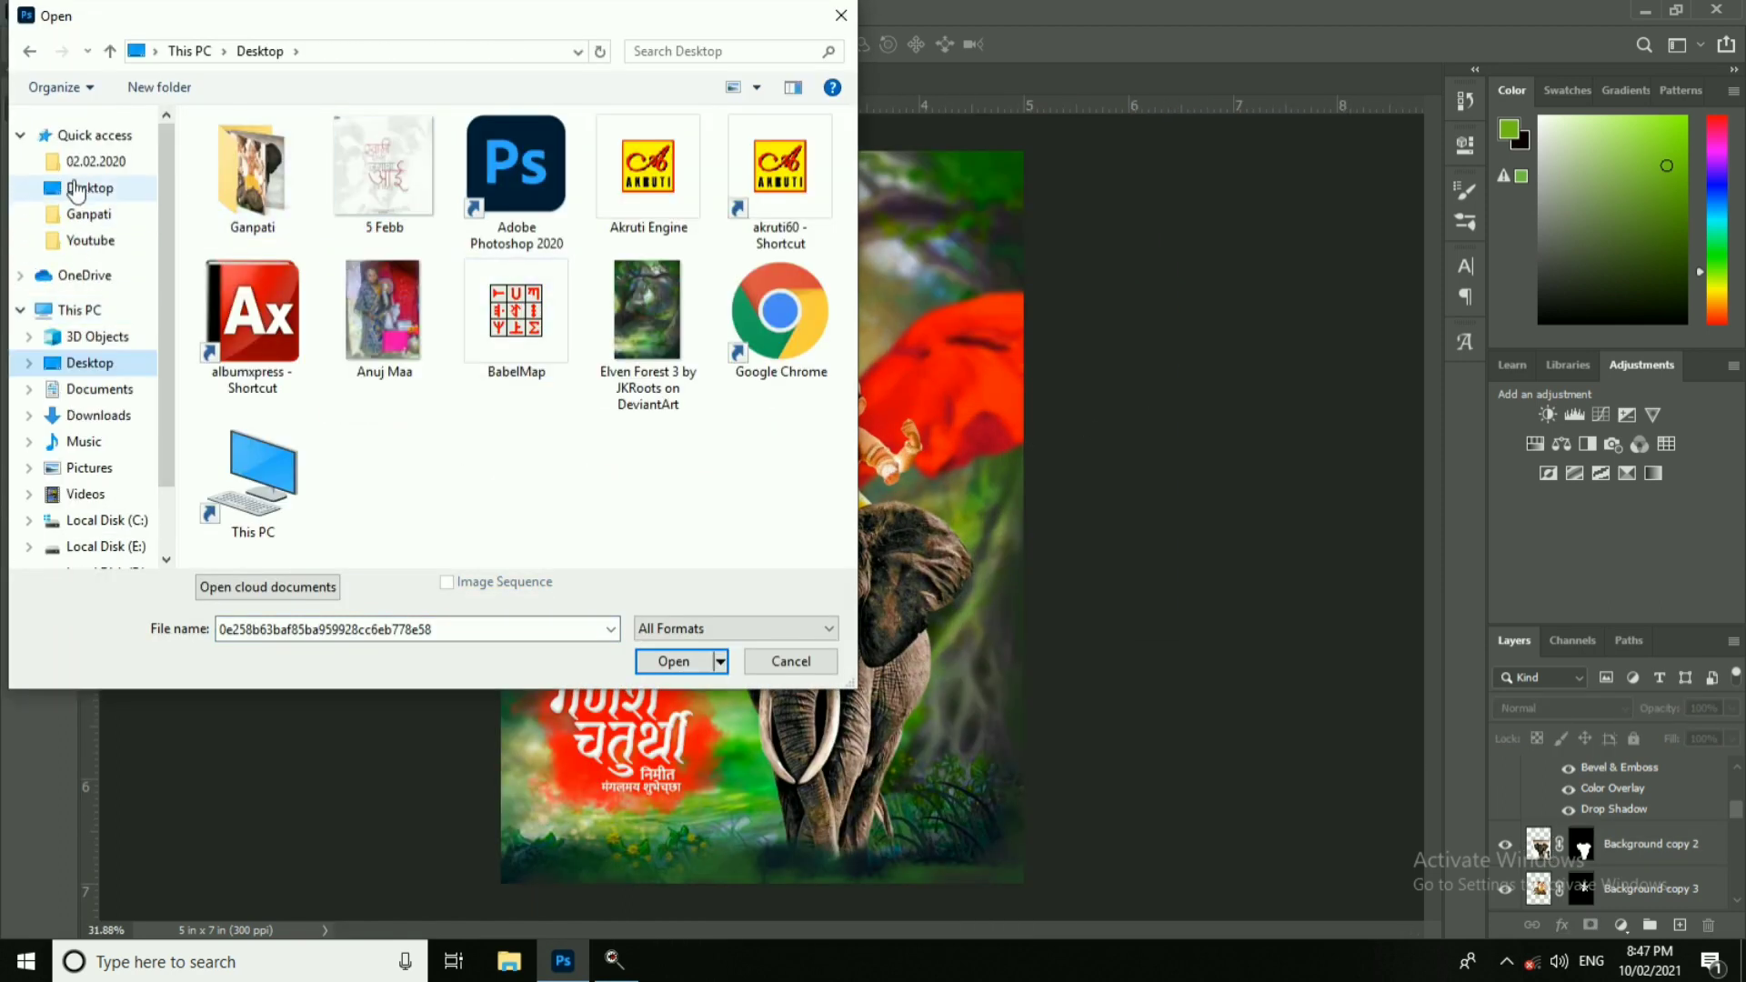
pyautogui.click(80, 187)
pyautogui.doubleClick(314, 489)
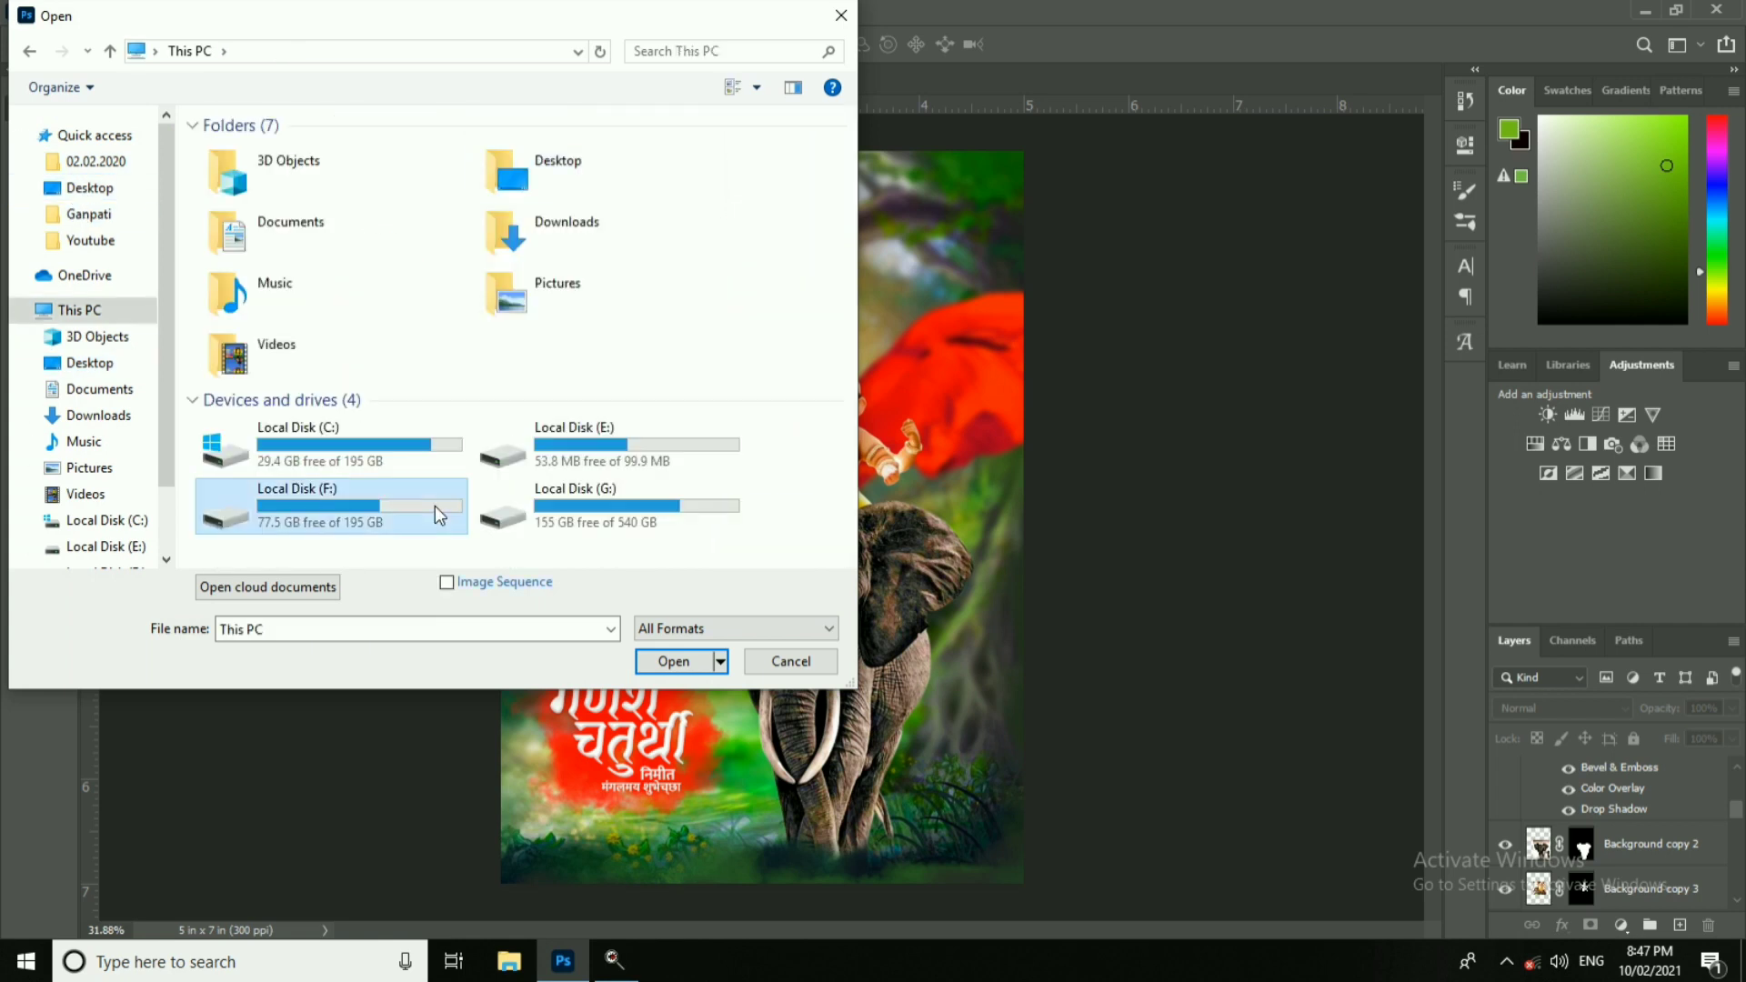
pyautogui.doubleClick(436, 505)
pyautogui.doubleClick(374, 187)
pyautogui.doubleClick(371, 189)
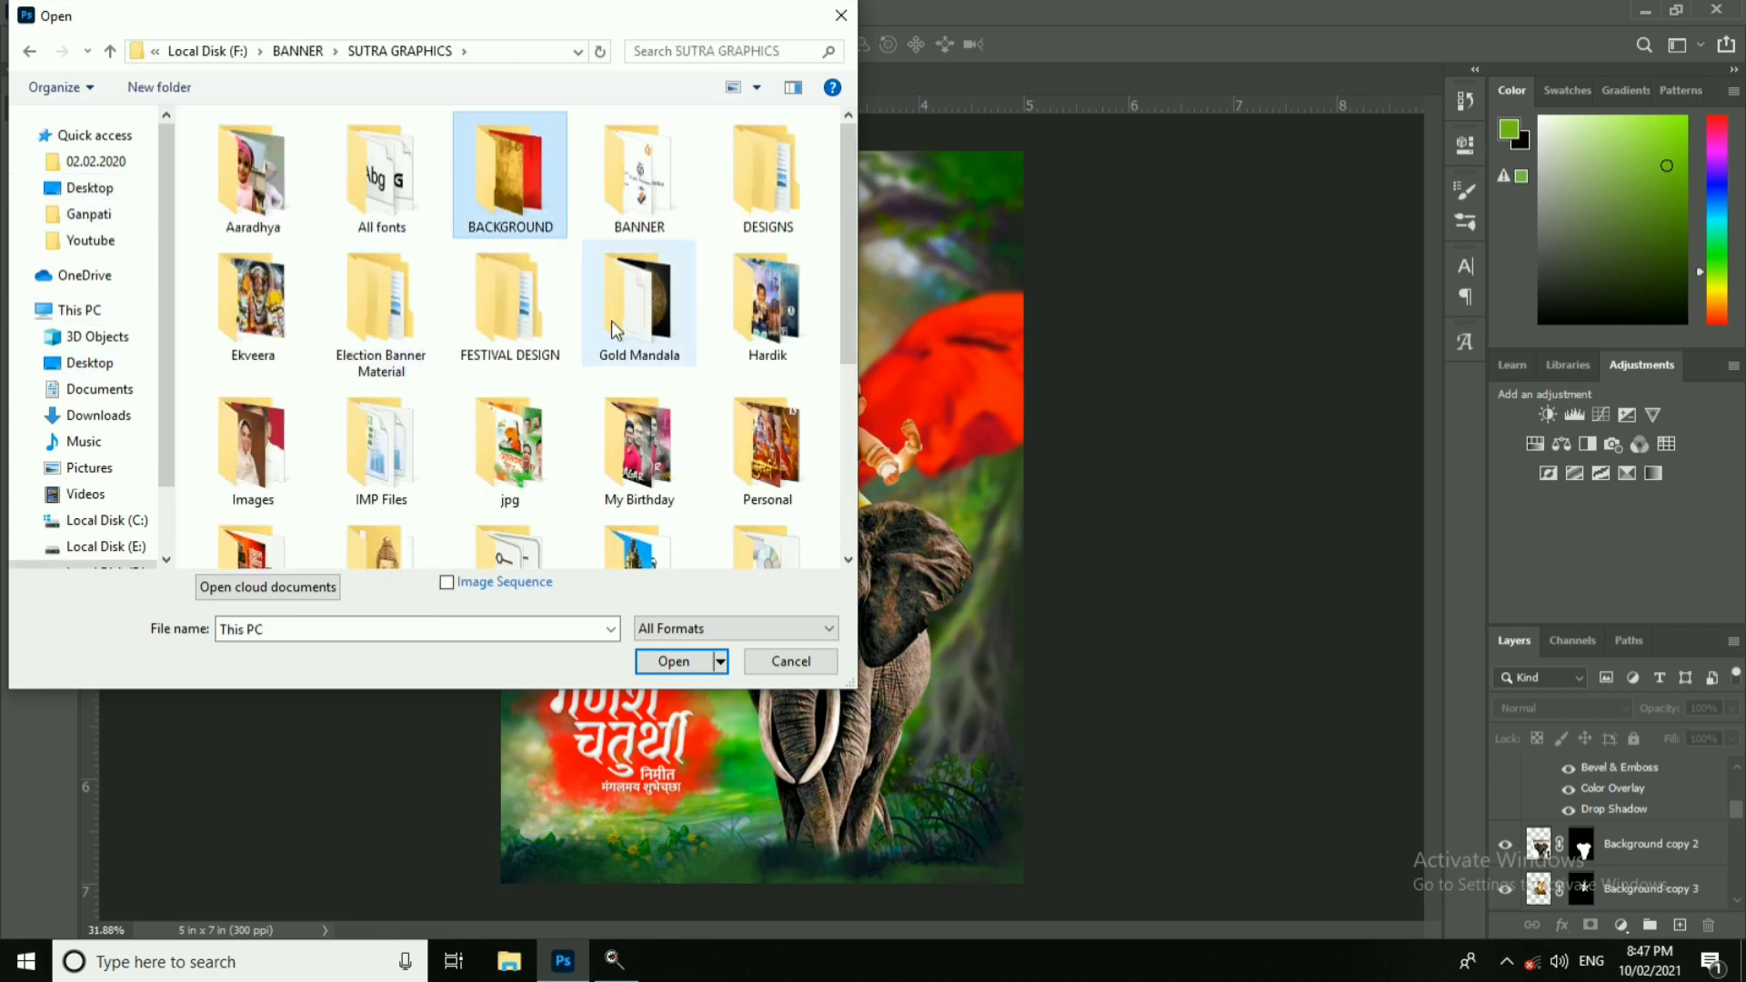
# Step: Open 5 Feb.psd from the Calligraphy Post folder inside Personal Promotion
pyautogui.scroll(-2, 611, 320)
pyautogui.doubleClick(292, 369)
pyautogui.click(396, 182)
pyautogui.click(512, 194)
pyautogui.doubleClick(382, 178)
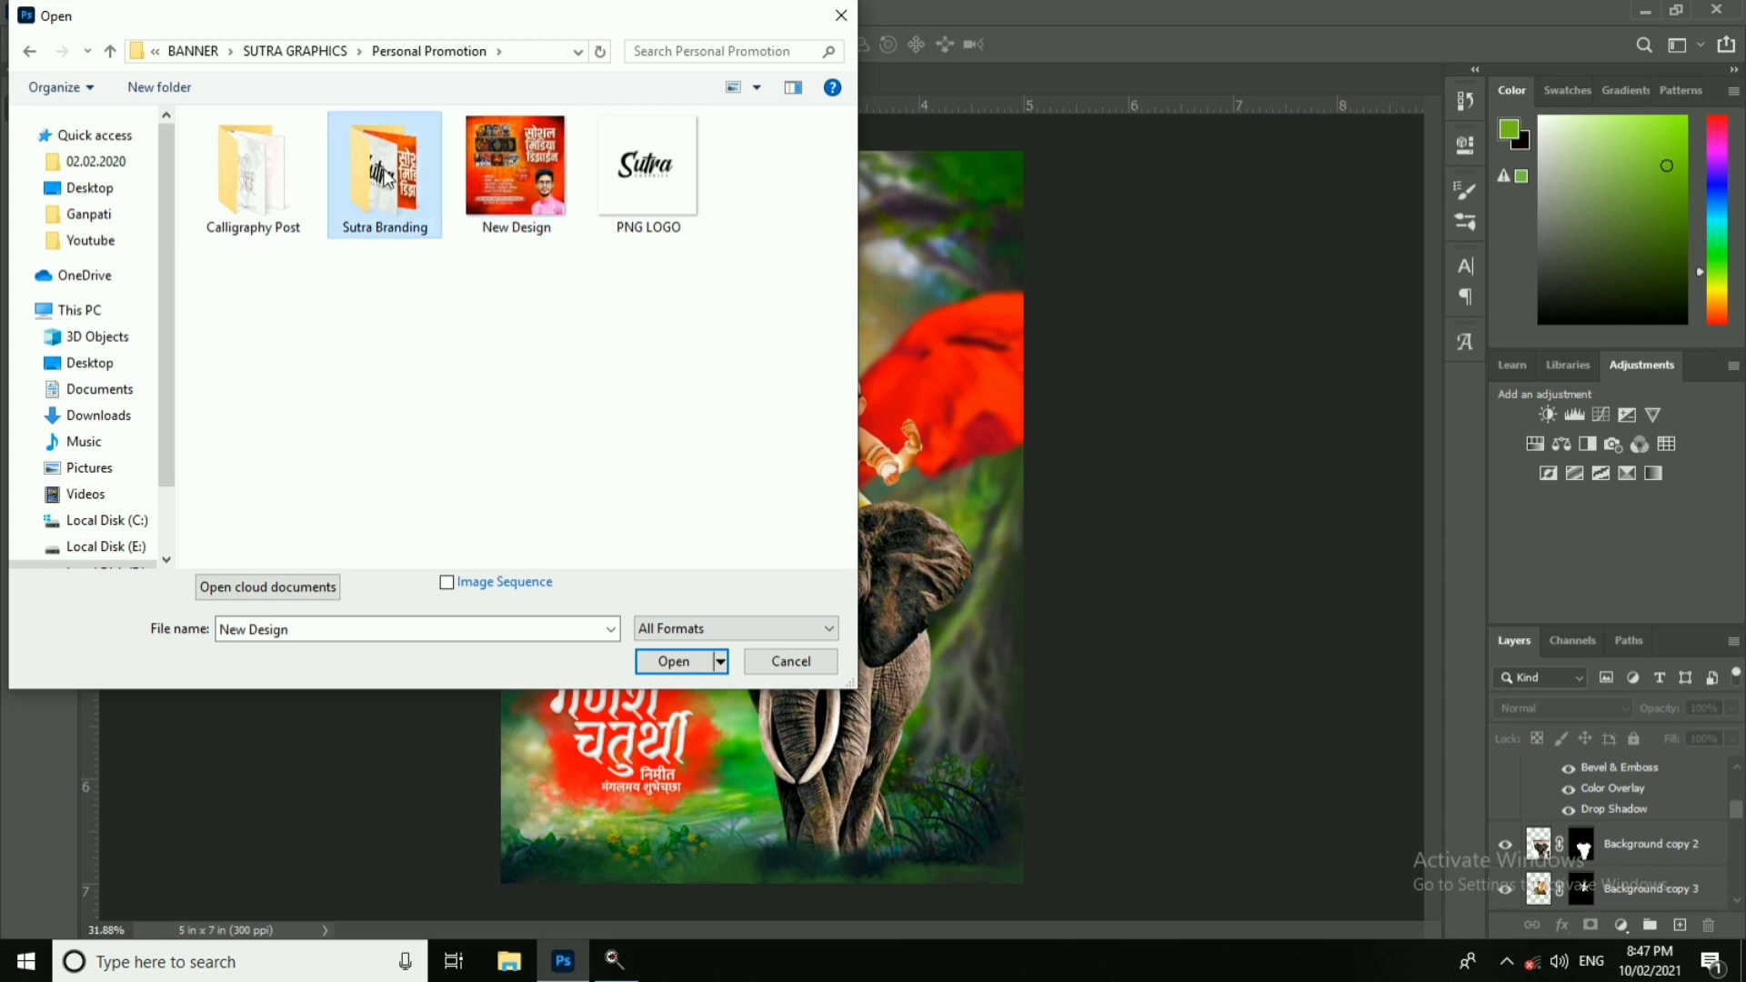
pyautogui.press('BackSpace')
pyautogui.click(224, 207)
pyautogui.doubleClick(223, 208)
pyautogui.doubleClick(249, 165)
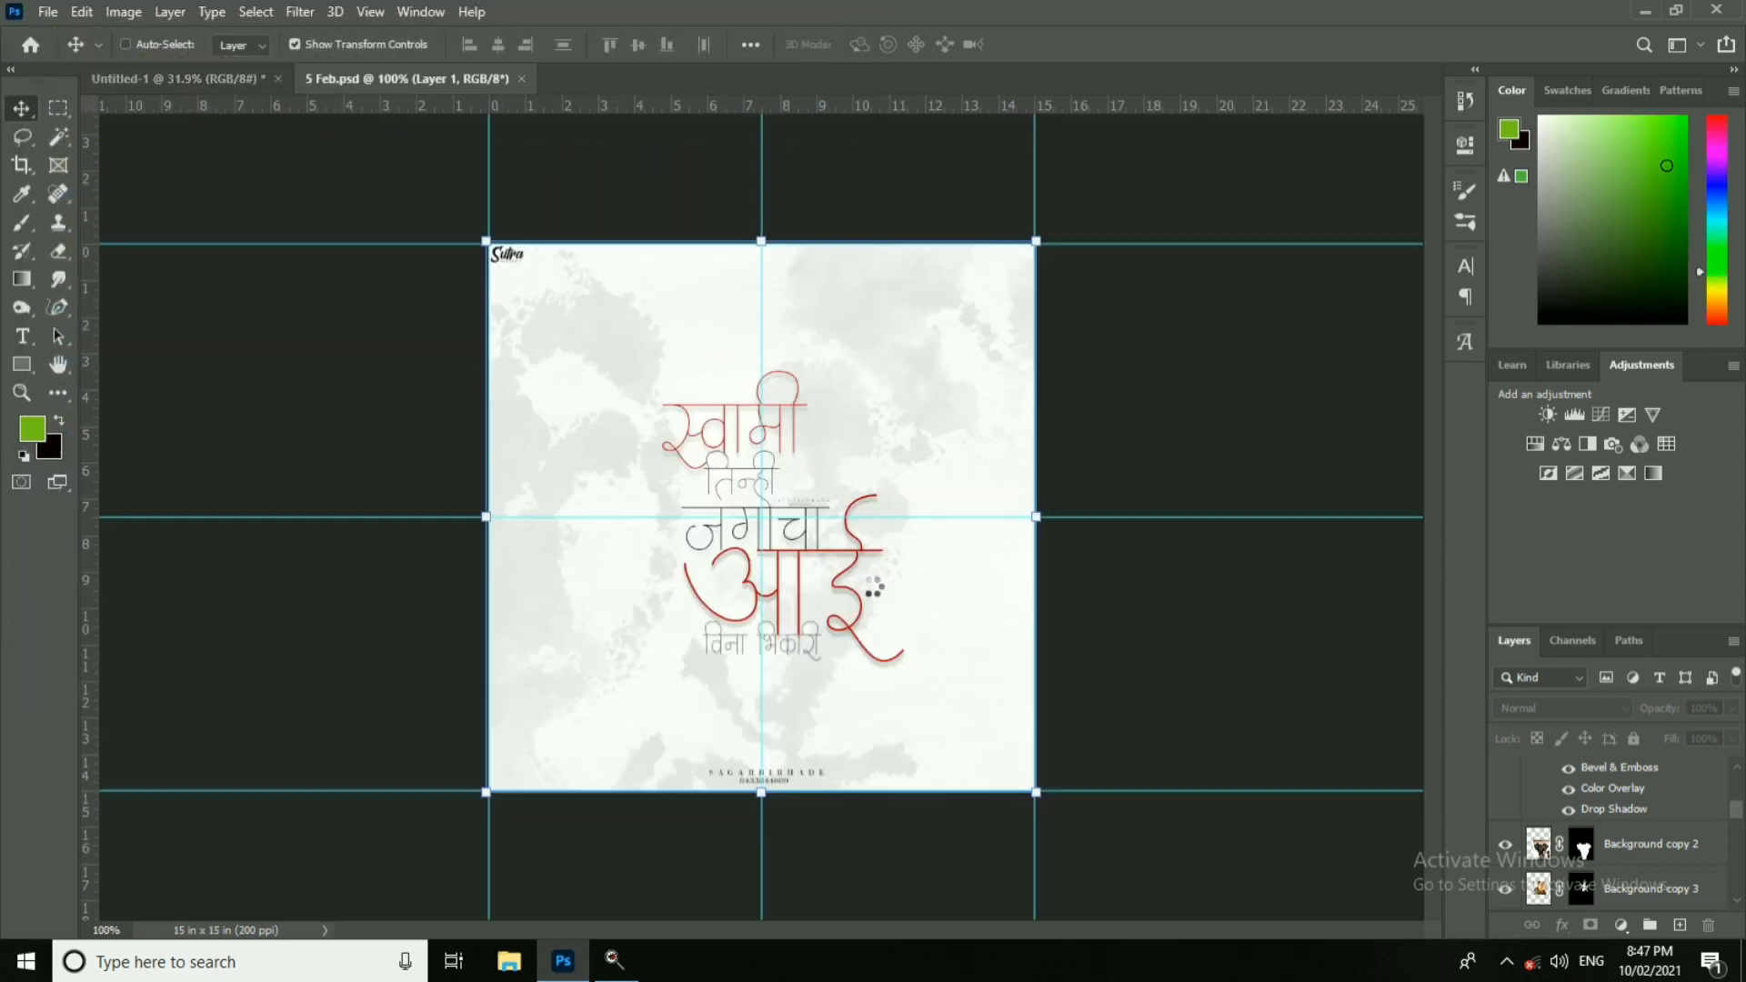
# Step: Copy the designer's name and phone number text layers from the foot of 5 Feb.psd into the poster
pyautogui.scroll(5, 819, 800)
pyautogui.scroll(-5, 901, 746)
pyautogui.scroll(3, 807, 791)
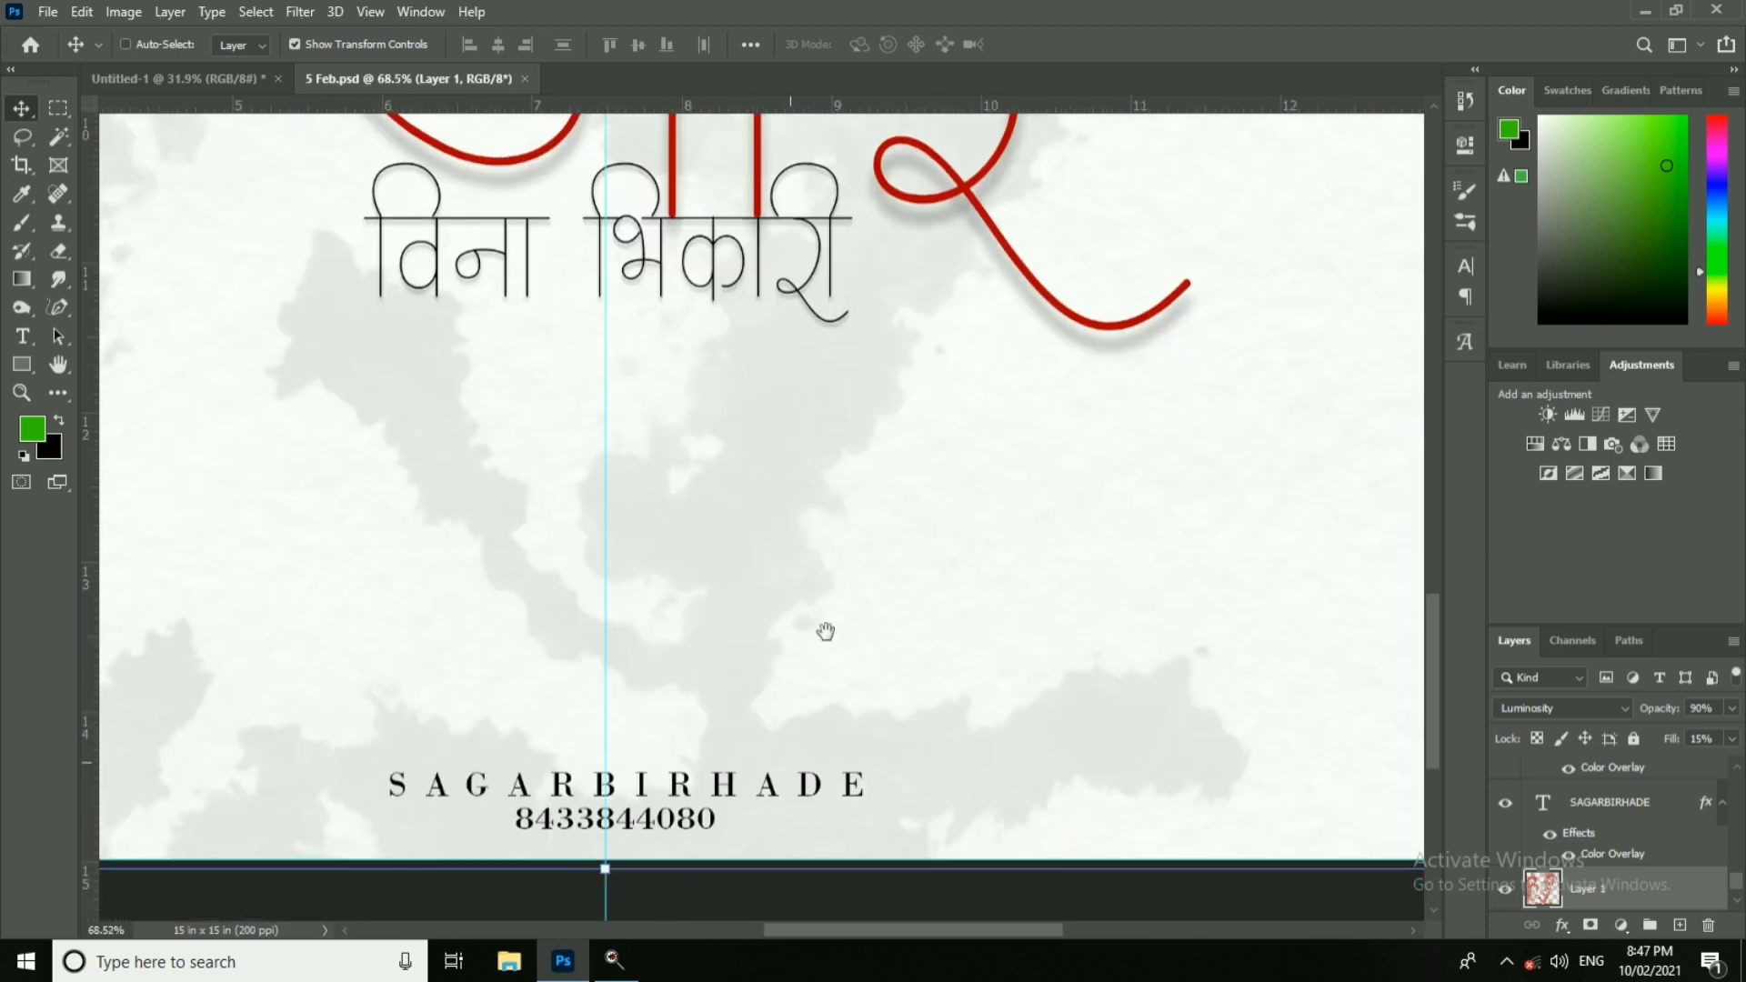
pyautogui.rightClick(823, 633)
pyautogui.click(843, 640)
pyautogui.keyDown('ctrl'); pyautogui.keyDown('shift'); pyautogui.click(707, 669); pyautogui.keyUp('shift'); pyautogui.keyUp('ctrl')
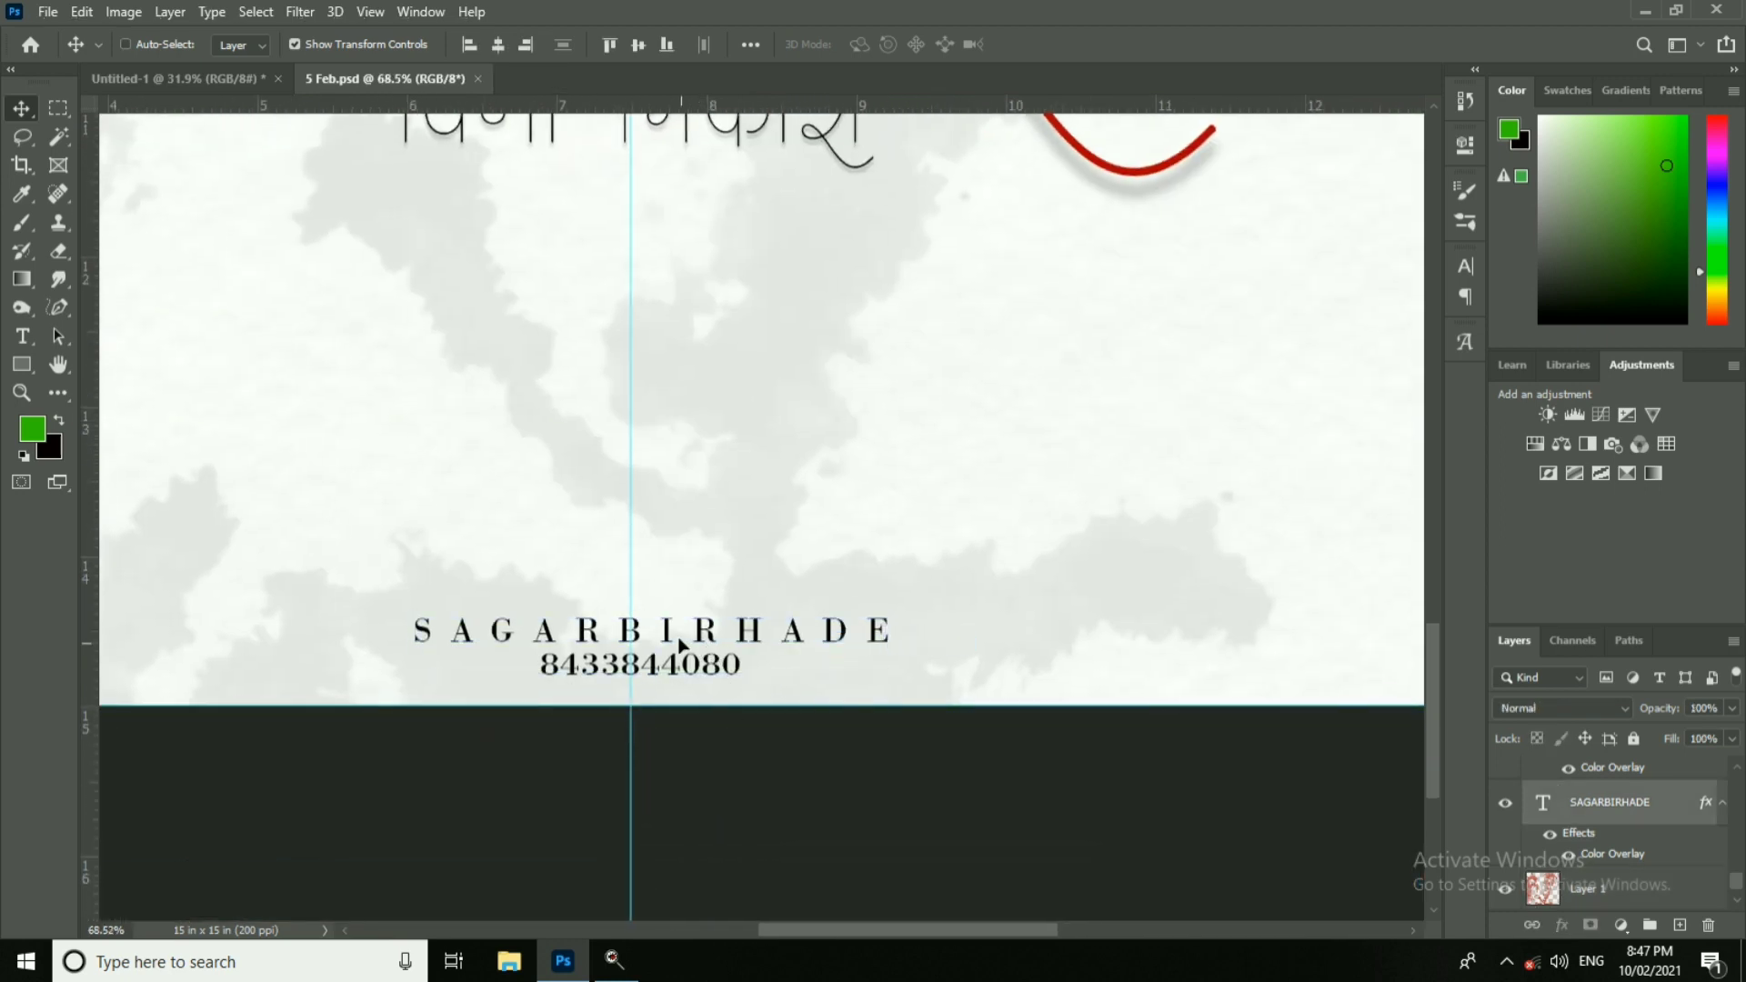
pyautogui.moveTo(675, 636); pyautogui.dragTo(642, 810)
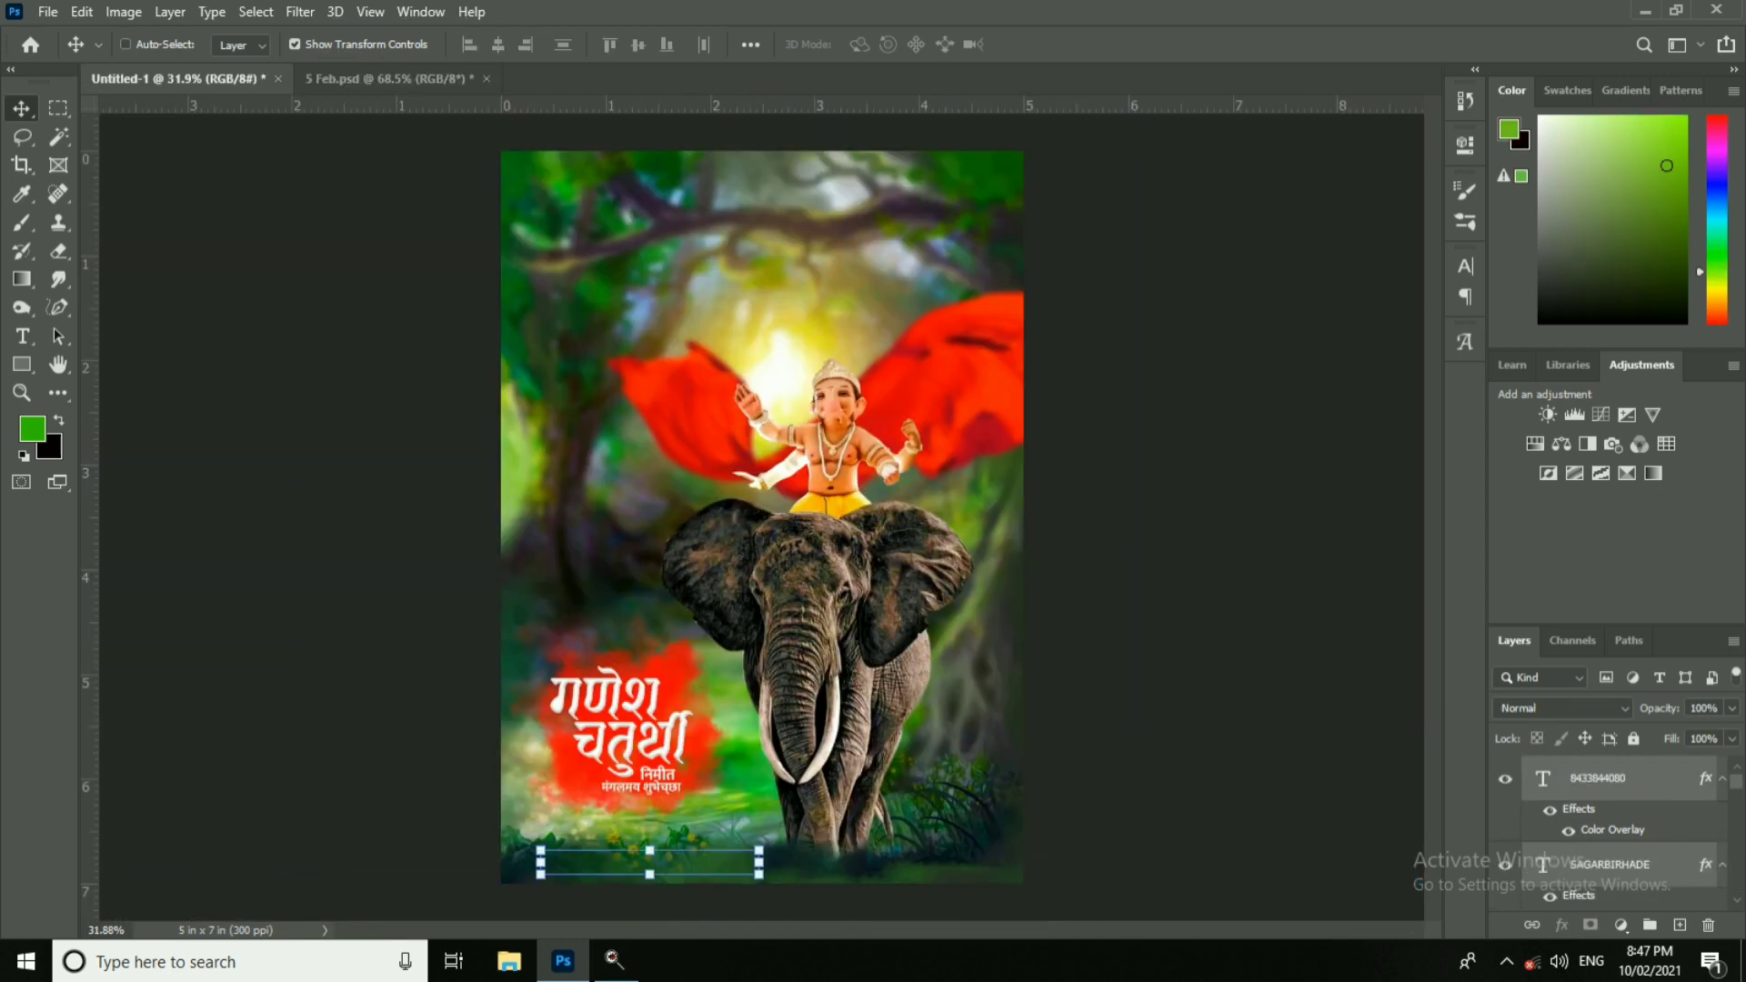
# Step: Move the name and phone number text to the poster's lower-right corner and scale it to about 57%
pyautogui.scroll(3, 724, 764)
pyautogui.moveTo(756, 761); pyautogui.dragTo(464, 321)
pyautogui.moveTo(392, 503); pyautogui.dragTo(952, 503)
pyautogui.click(1061, 486)
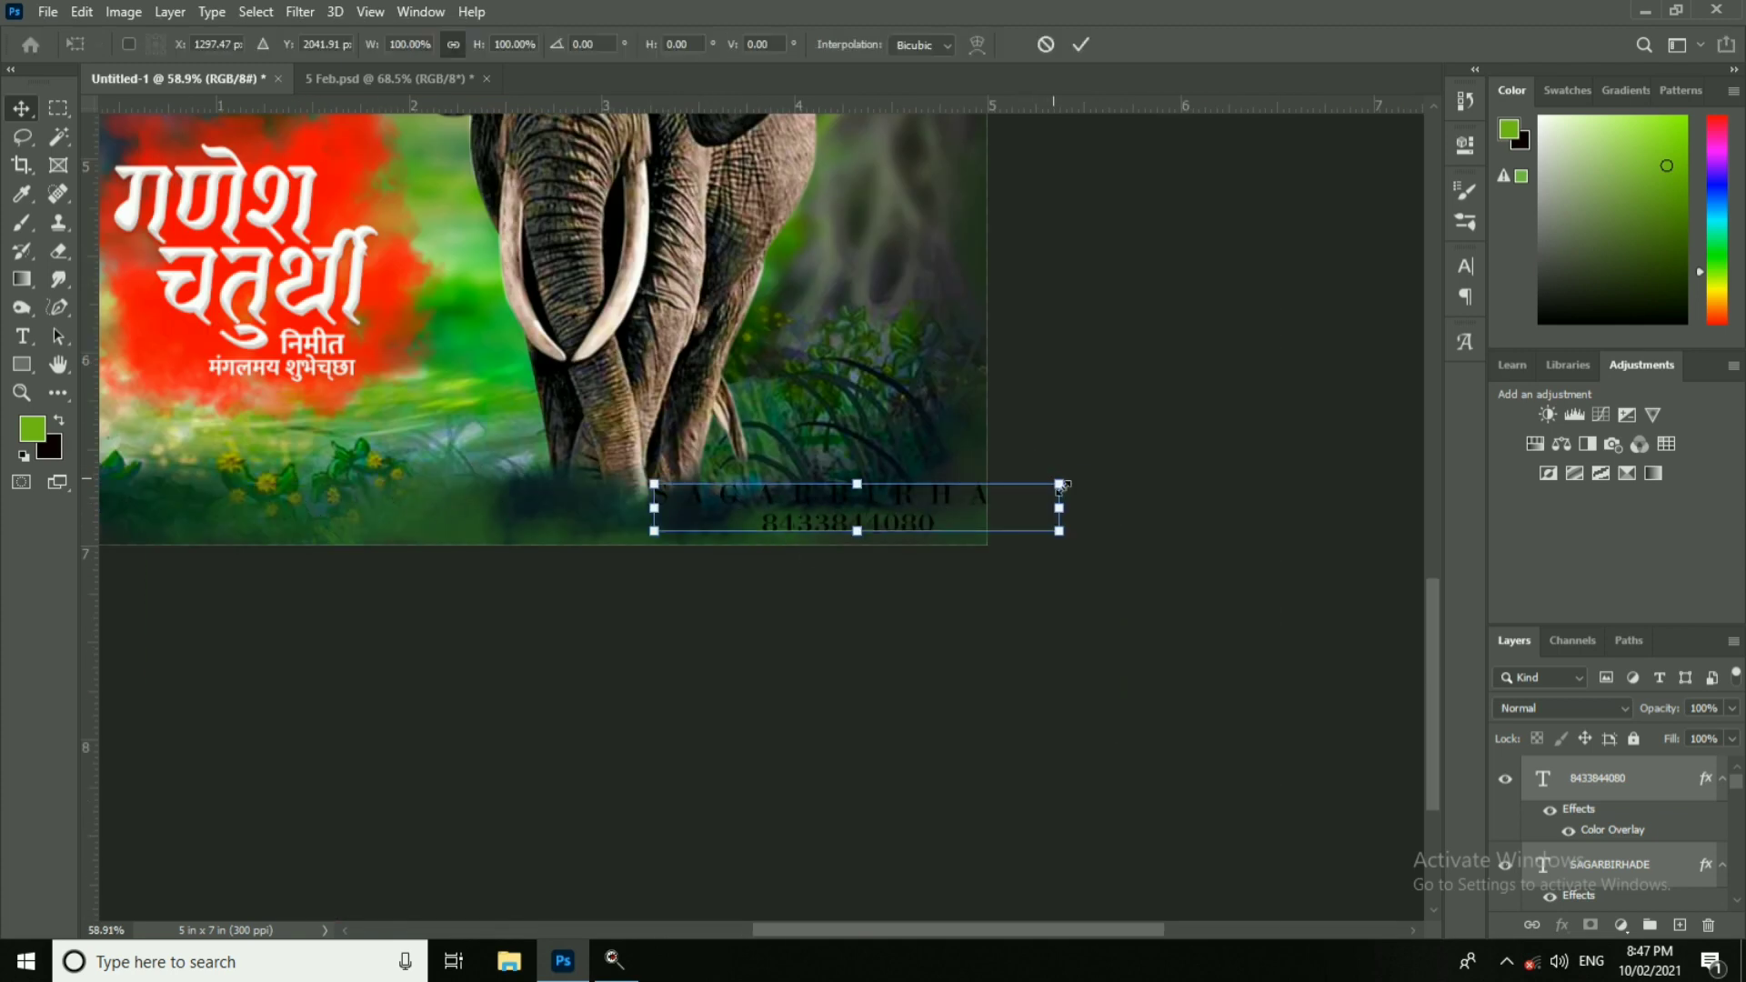
pyautogui.moveTo(1061, 485); pyautogui.dragTo(973, 495)
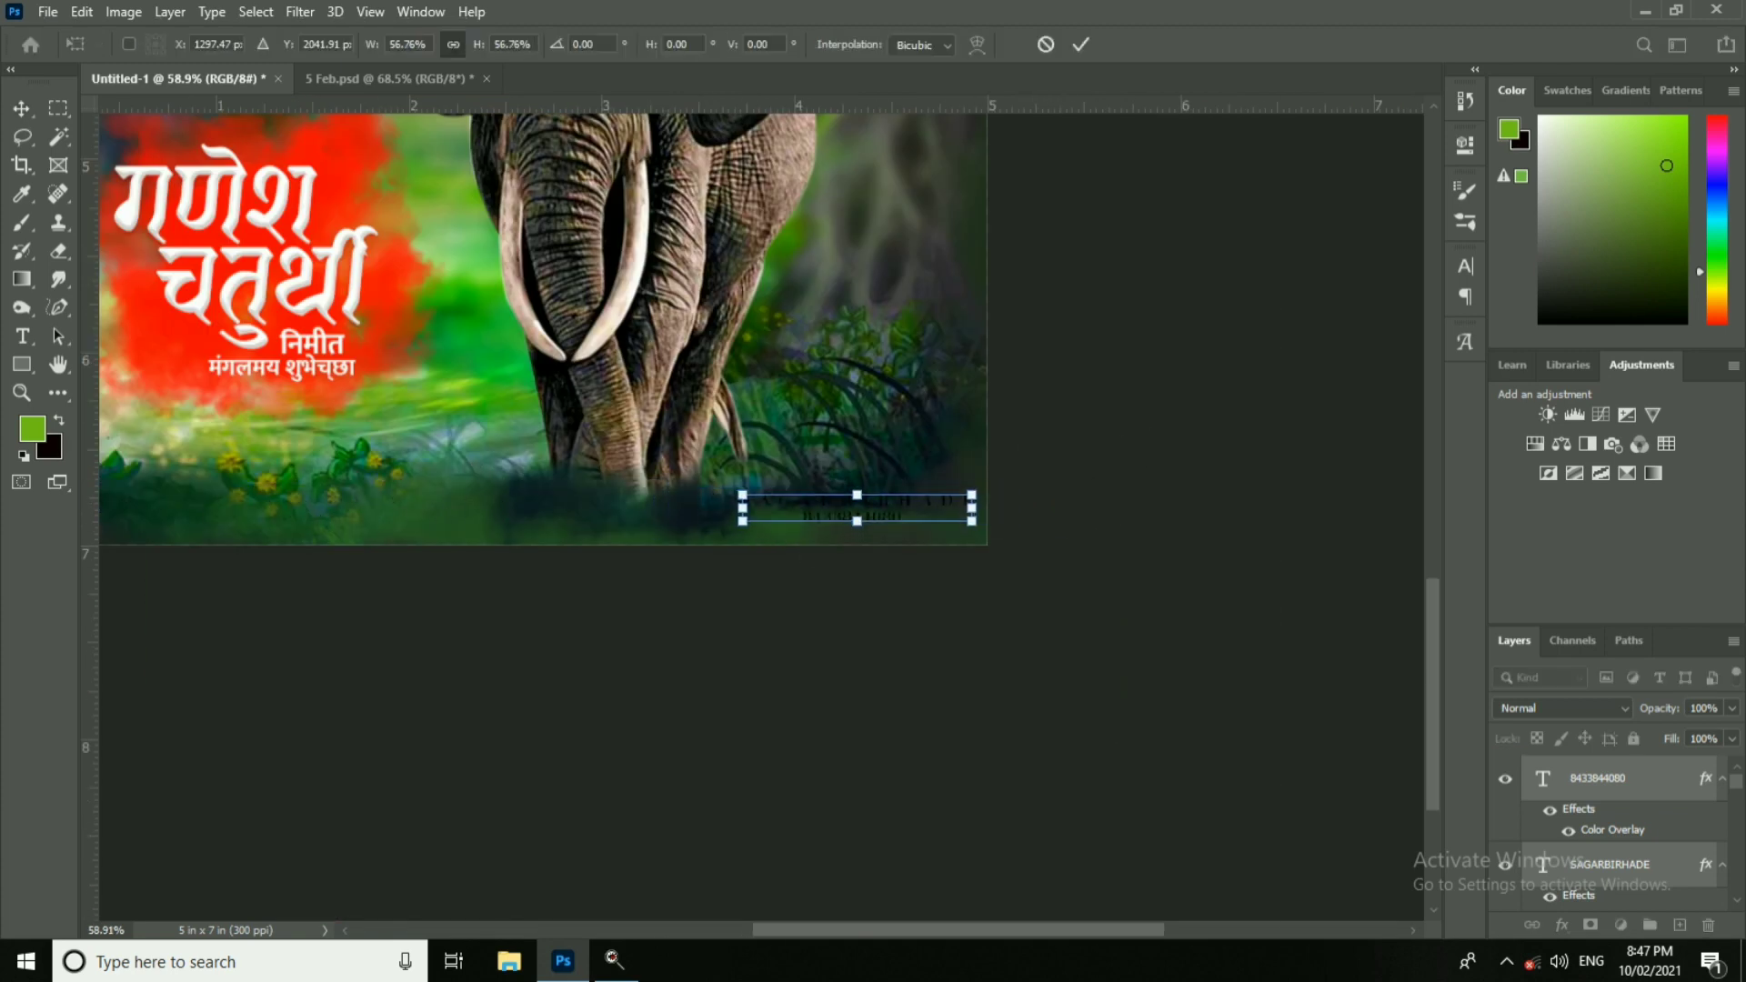
pyautogui.click(1080, 44)
# Step: Select the designer's name text and check its fill color
pyautogui.scroll(3, 949, 515)
pyautogui.rightClick(883, 492)
pyautogui.click(900, 501)
pyautogui.press('t')
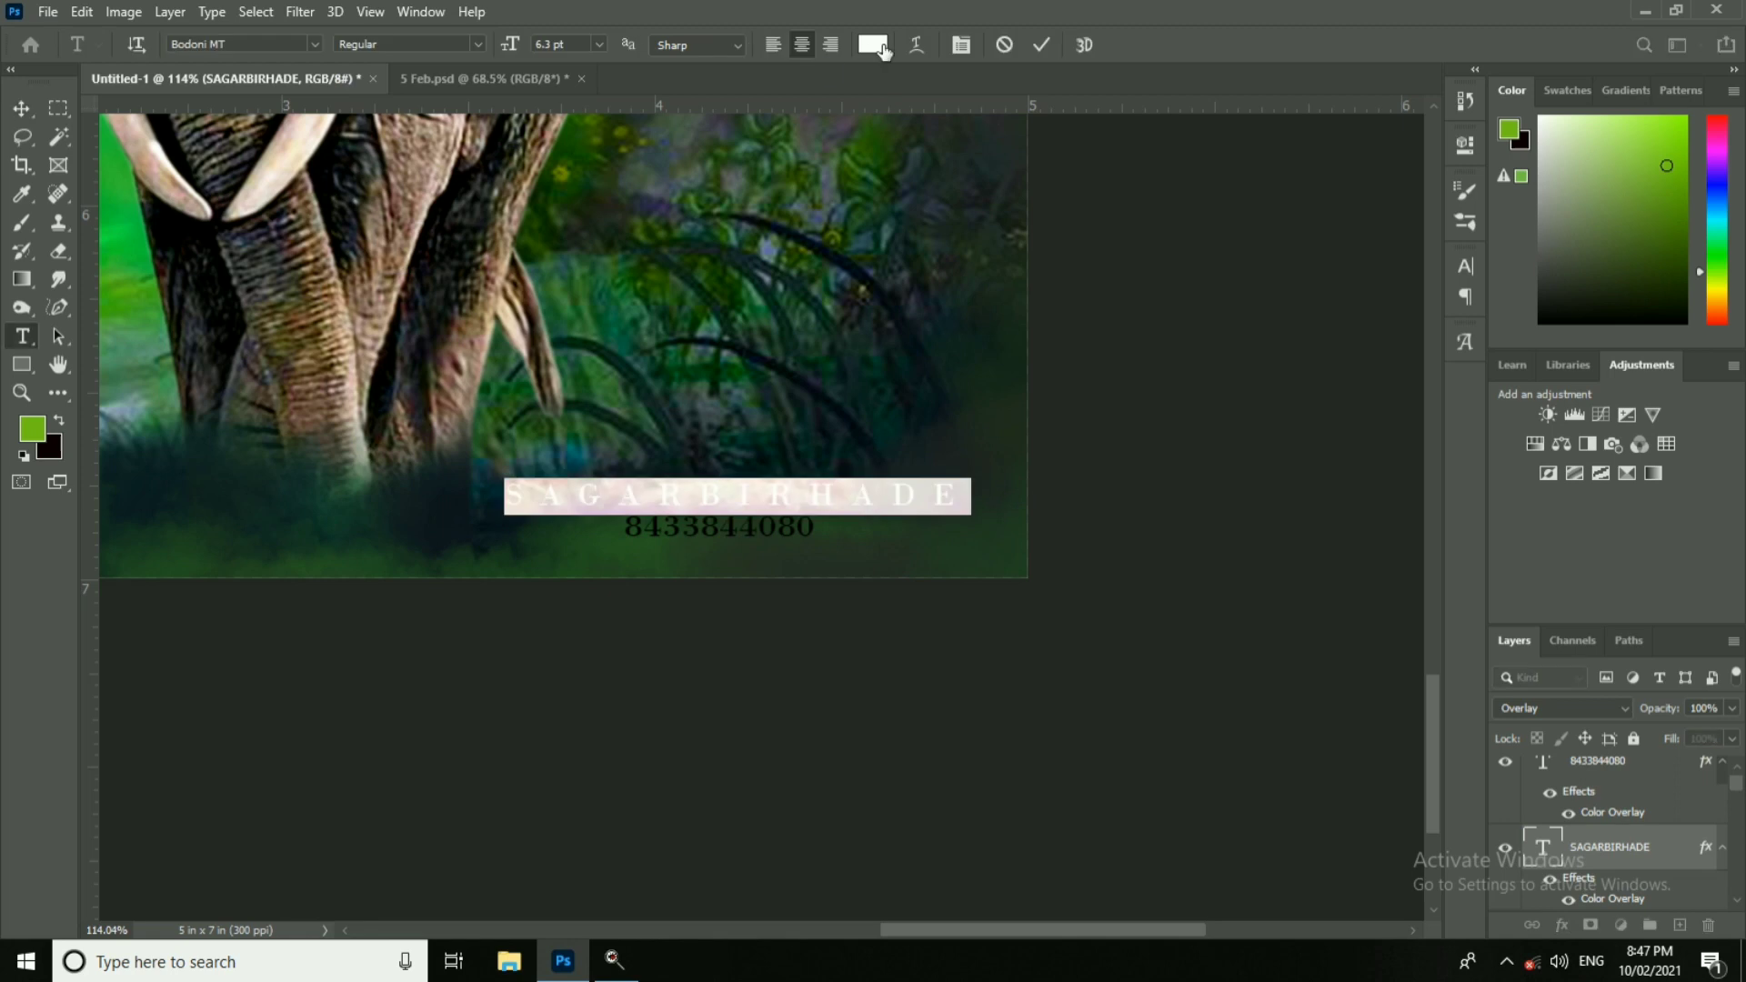
pyautogui.click(879, 48)
pyautogui.click(1524, 446)
pyautogui.click(22, 108)
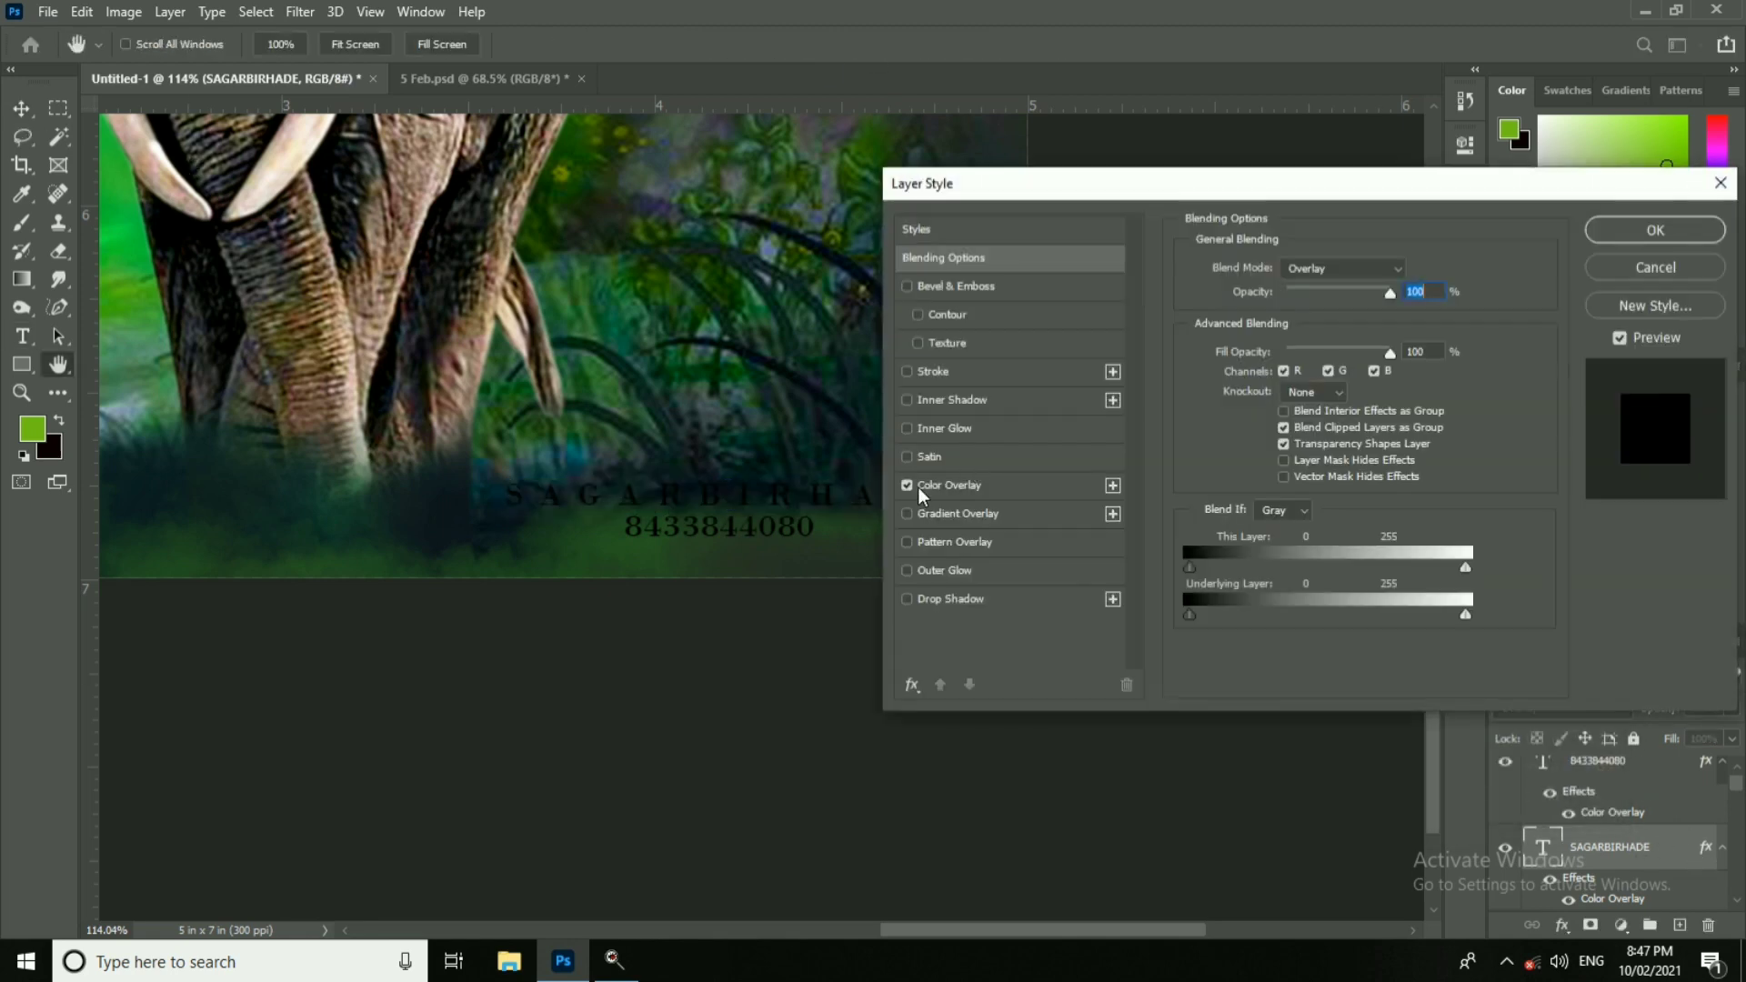
# Step: Turn off the Color Overlay effect on the designer's name text and set its blend mode to Normal
pyautogui.click(910, 487)
pyautogui.click(1615, 234)
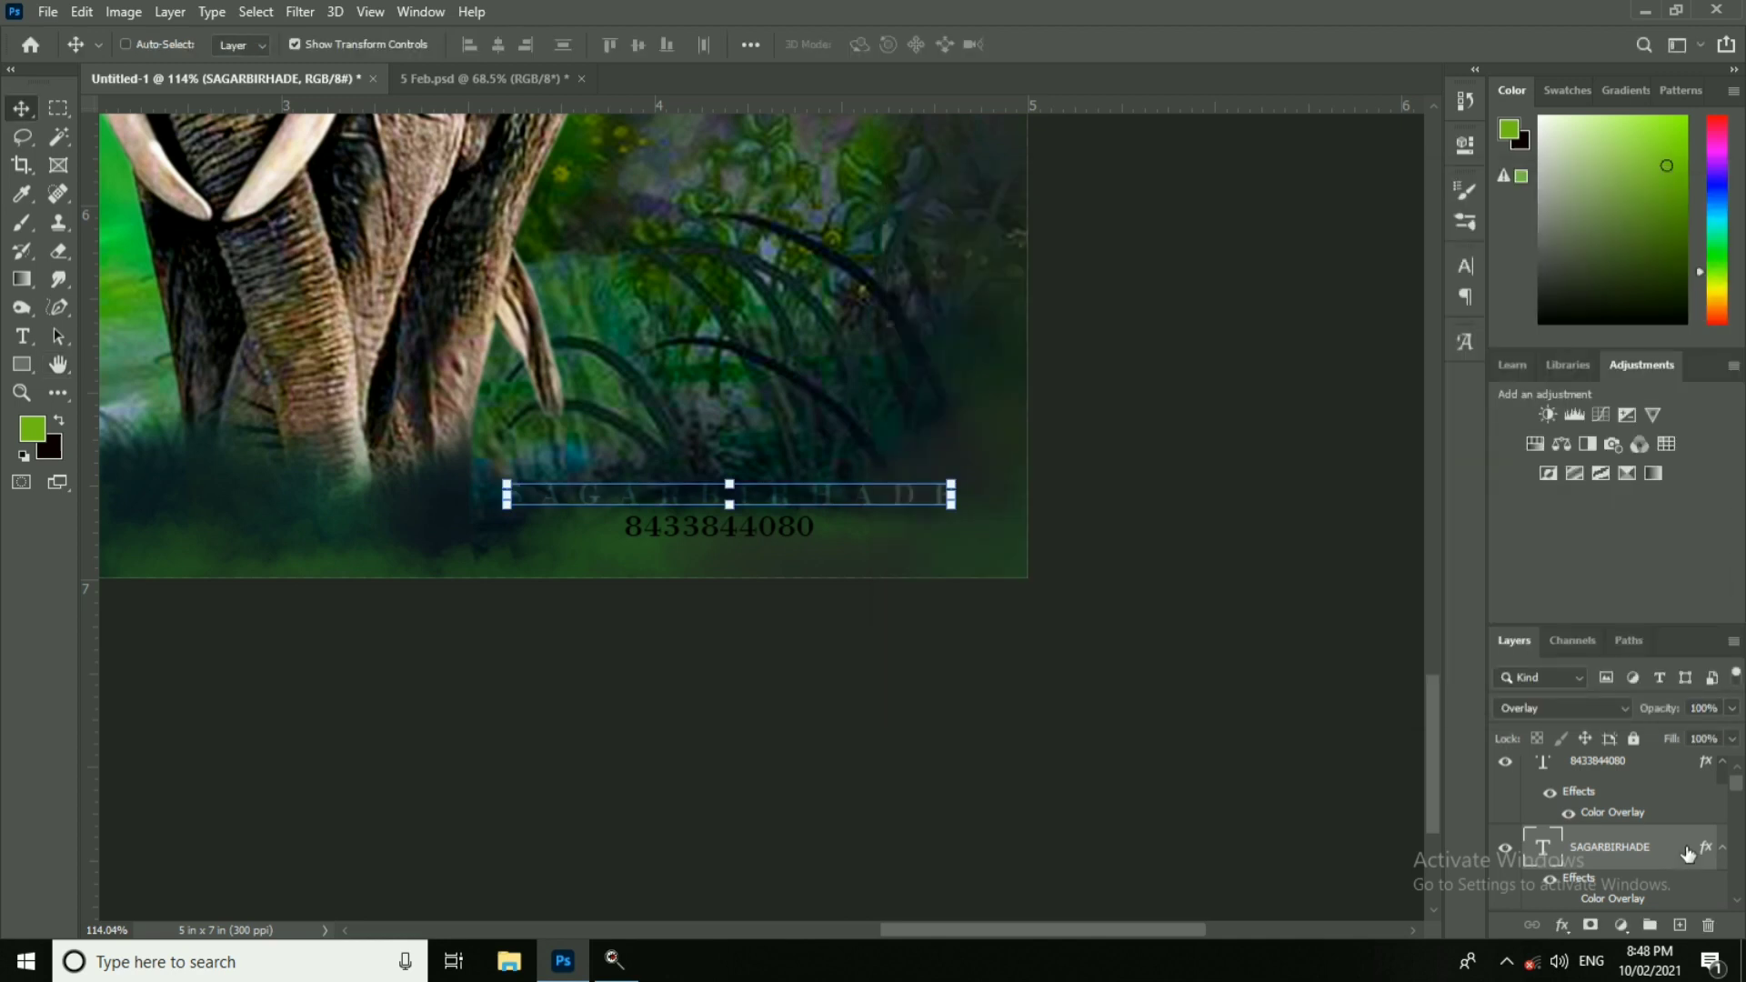
pyautogui.click(1695, 231)
pyautogui.click(1618, 707)
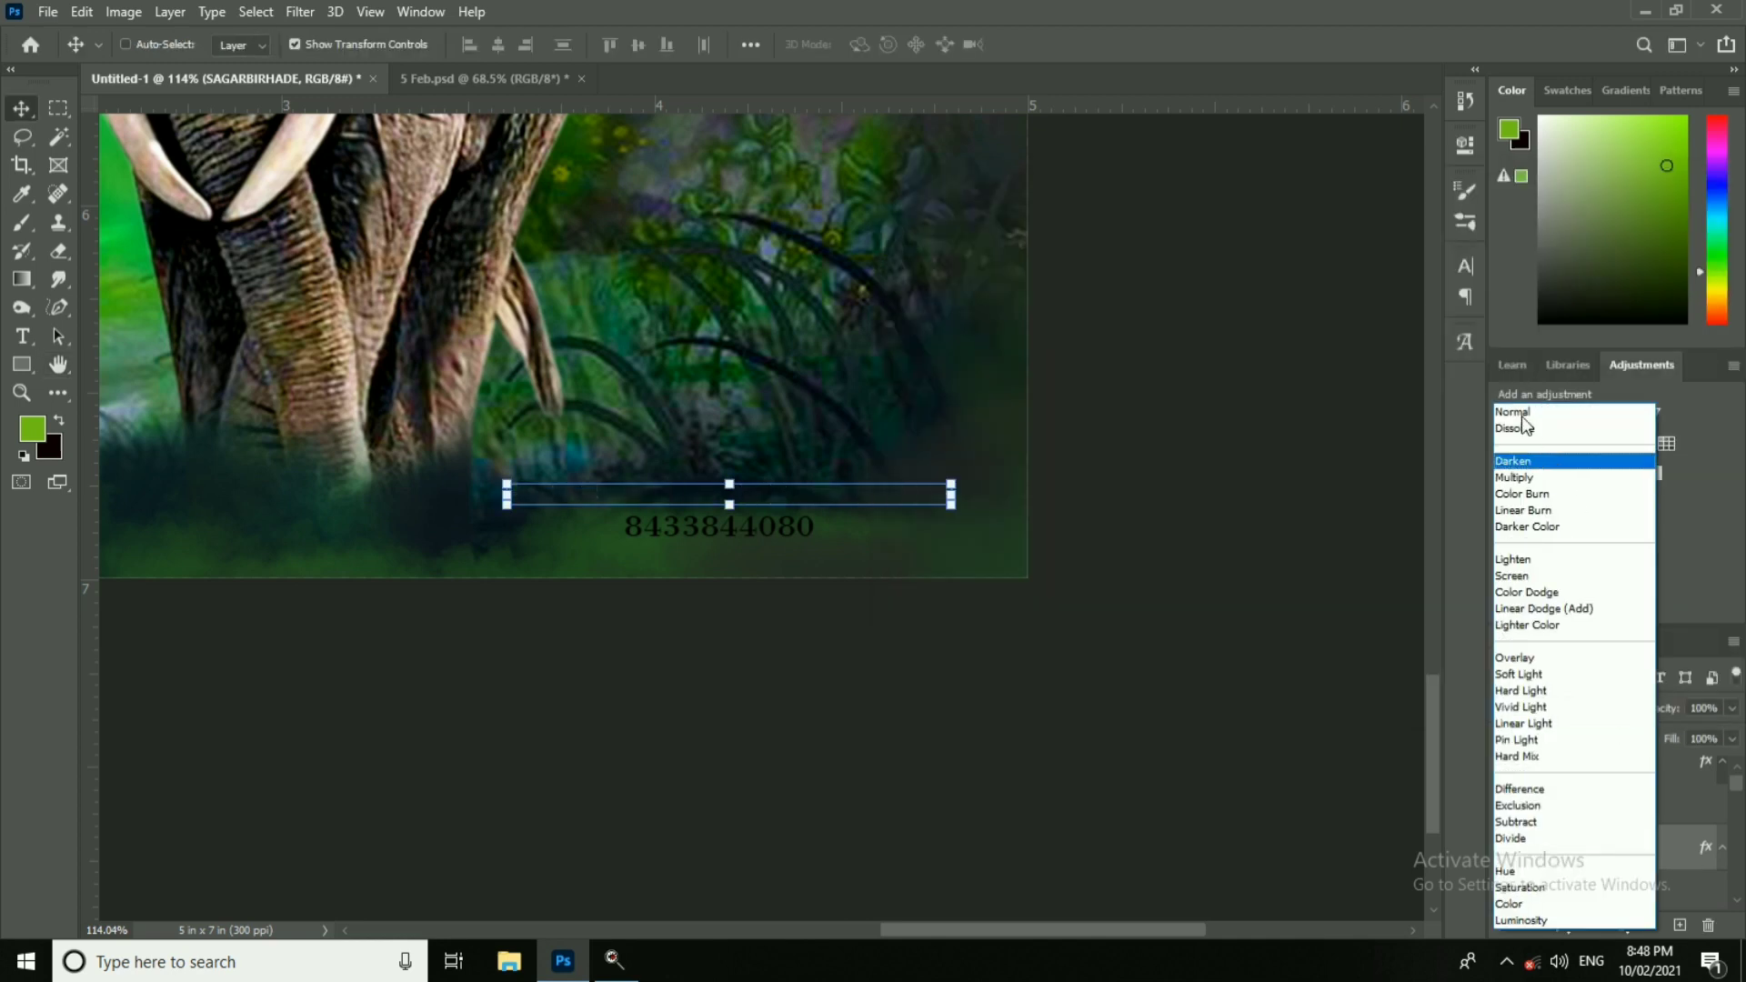
pyautogui.click(1521, 413)
# Step: Set the Color Overlay of the phone number text to white (ffffff)
pyautogui.rightClick(716, 523)
pyautogui.click(759, 535)
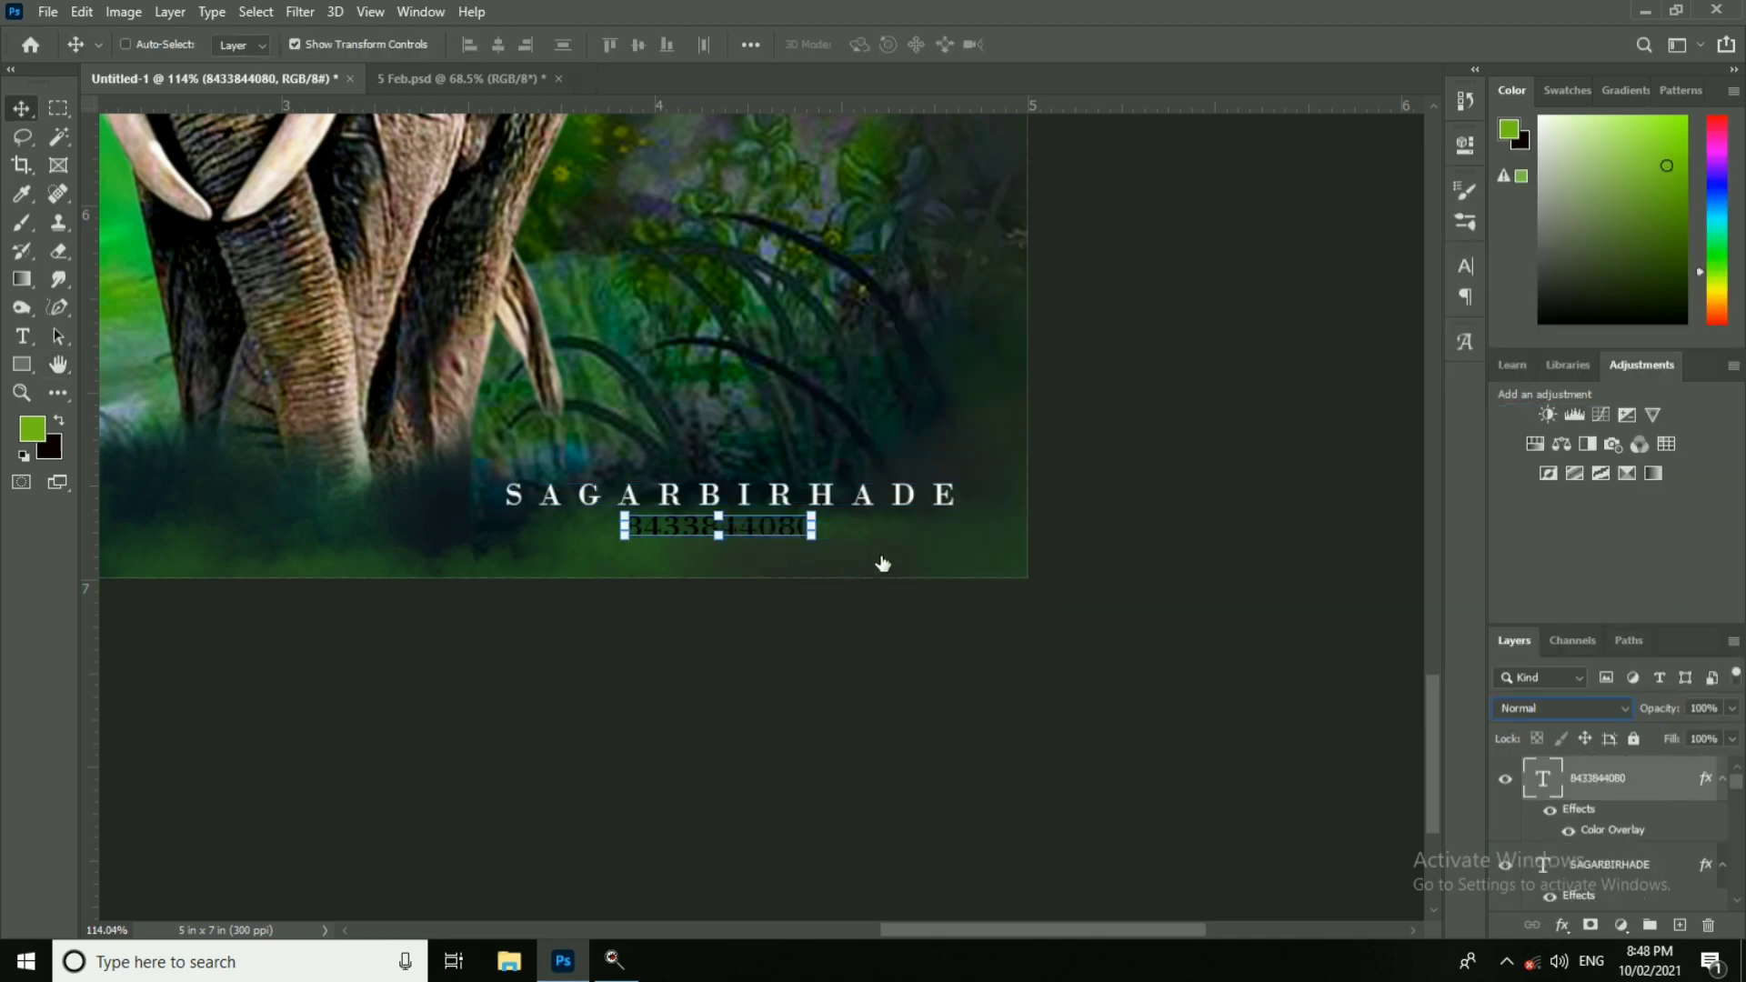
pyautogui.click(946, 486)
pyautogui.click(1411, 271)
pyautogui.moveTo(1105, 500); pyautogui.dragTo(1002, 435)
pyautogui.press('Return')
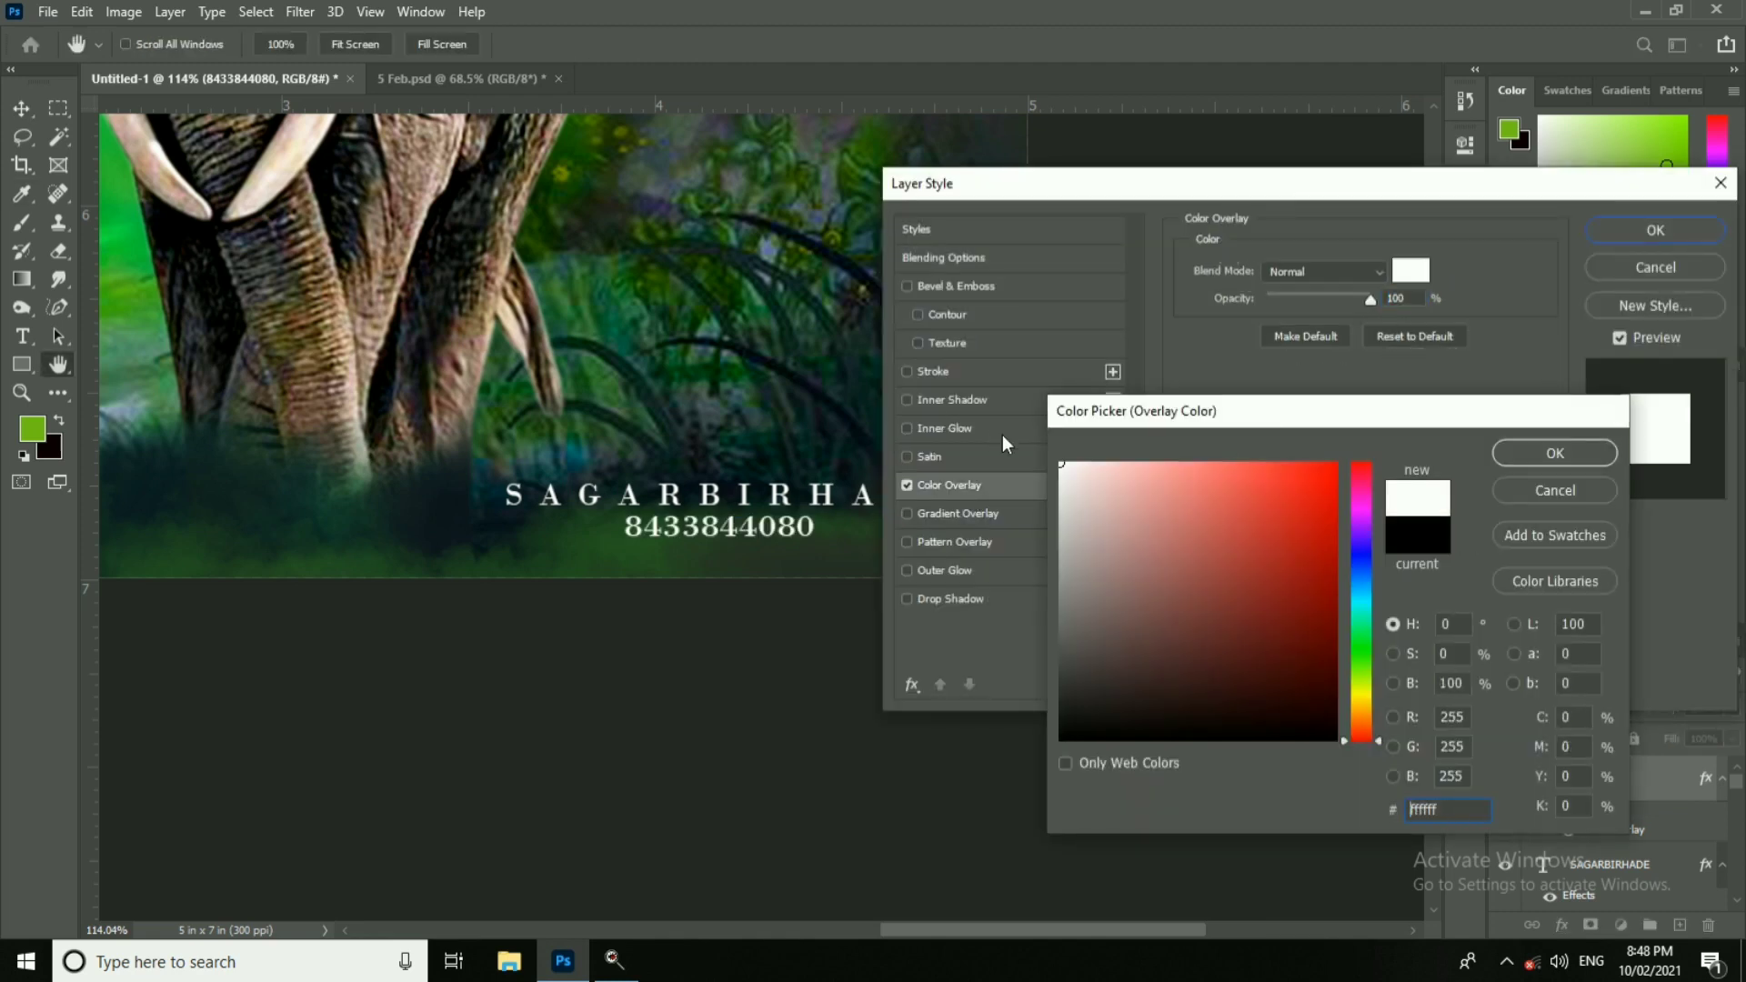
pyautogui.press('Return')
# Step: Select Layer 5 in the poster and switch to the 5 Feb.psd document
pyautogui.scroll(-15, 1072, 411)
pyautogui.rightClick(626, 240)
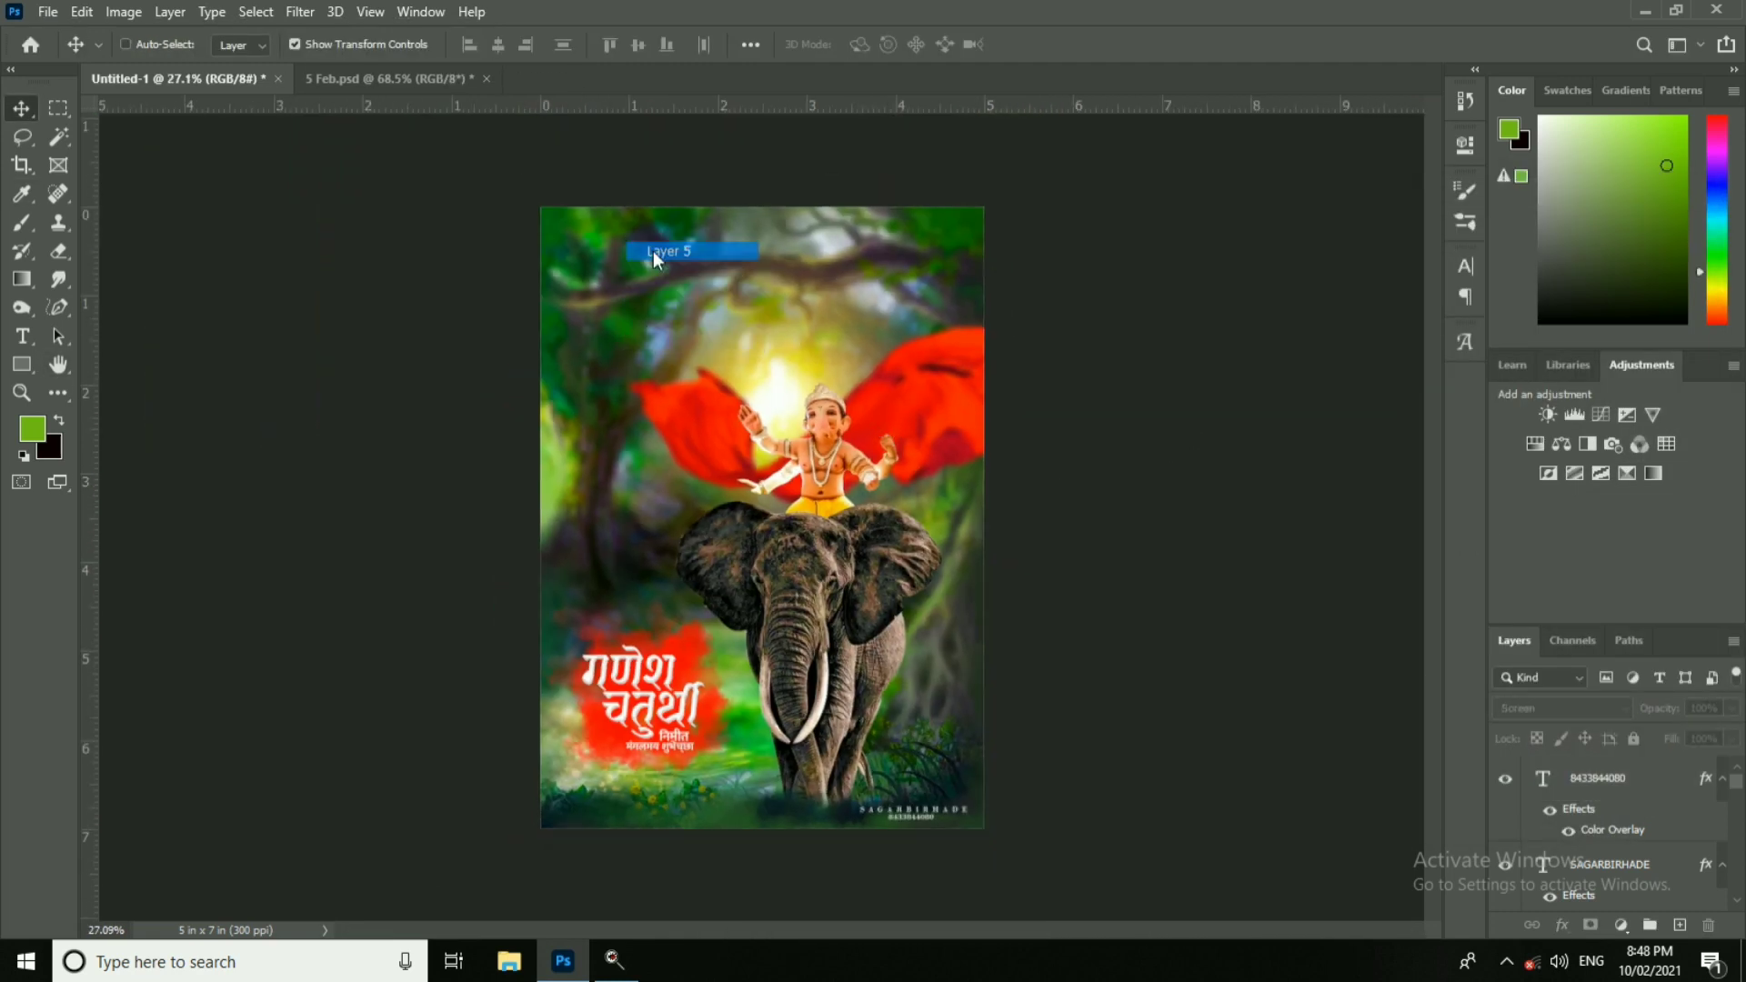
pyautogui.click(653, 251)
pyautogui.moveTo(653, 264); pyautogui.dragTo(355, 76)
pyautogui.click(357, 80)
# Step: Copy the Sutra Graphics logo from 5 Feb.psd into the poster and place it in the poster's upper-left corner
pyautogui.scroll(-14, 686, 394)
pyautogui.scroll(12, 487, 210)
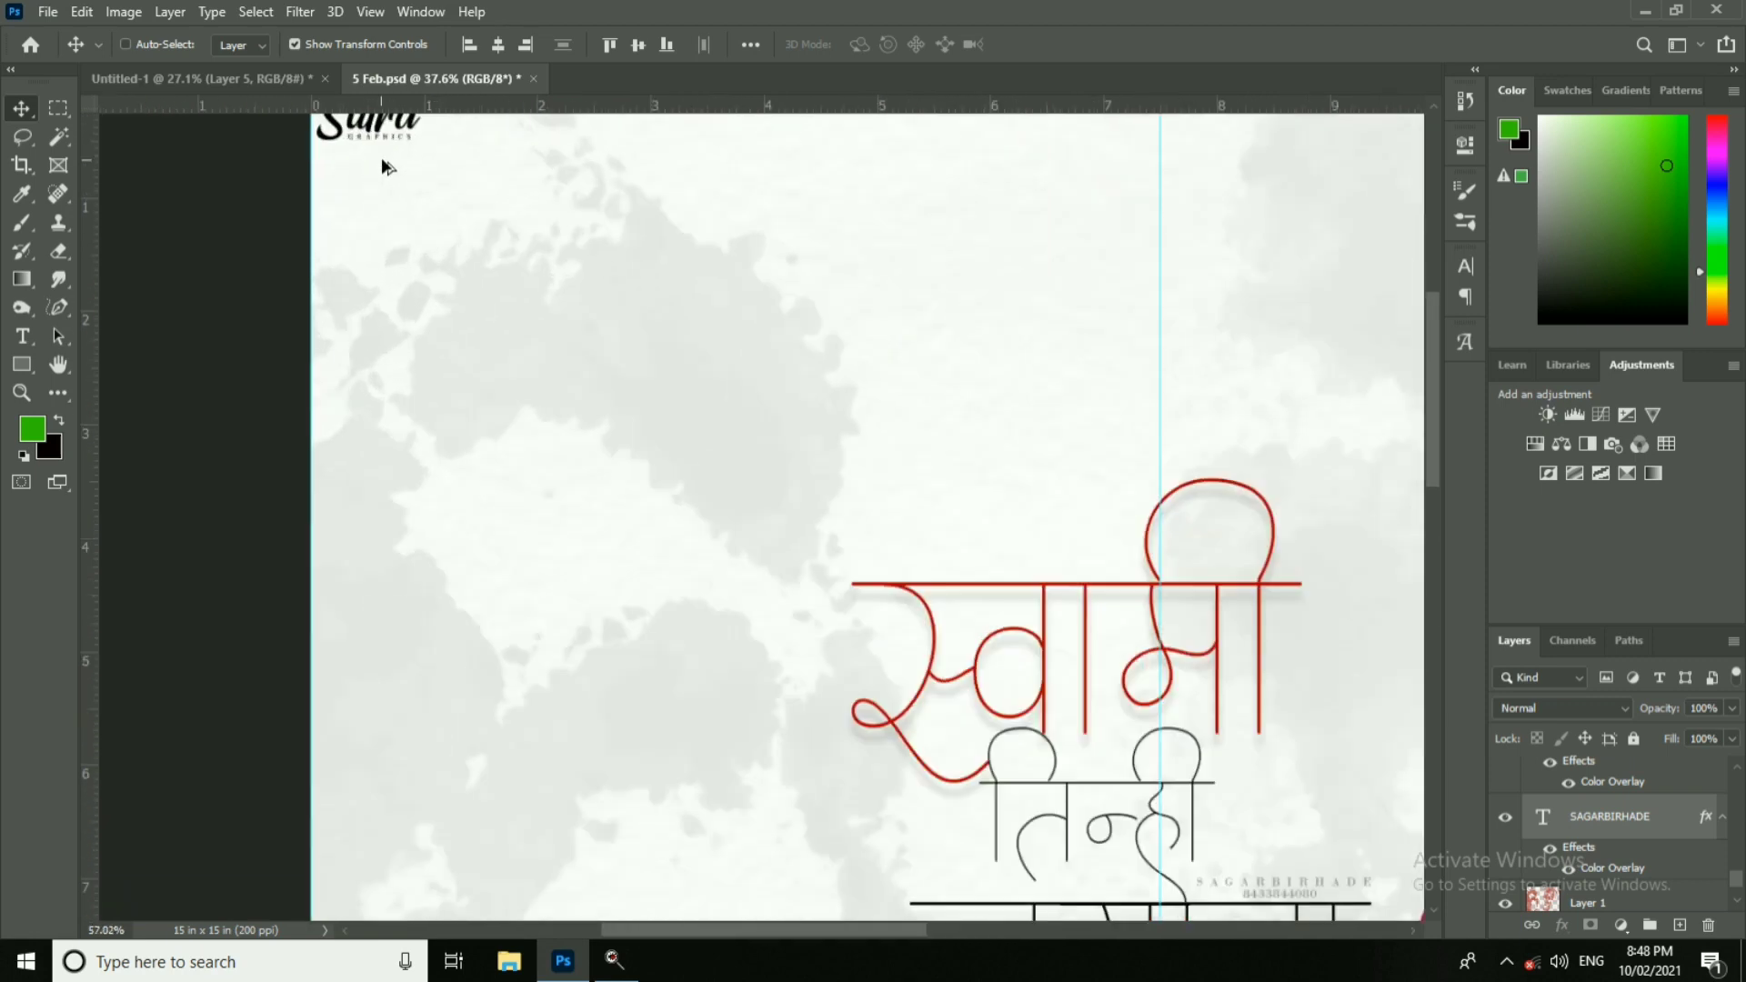
pyautogui.moveTo(400, 160); pyautogui.dragTo(657, 402)
pyautogui.scroll(3, 583, 458)
pyautogui.moveTo(551, 444); pyautogui.dragTo(582, 457)
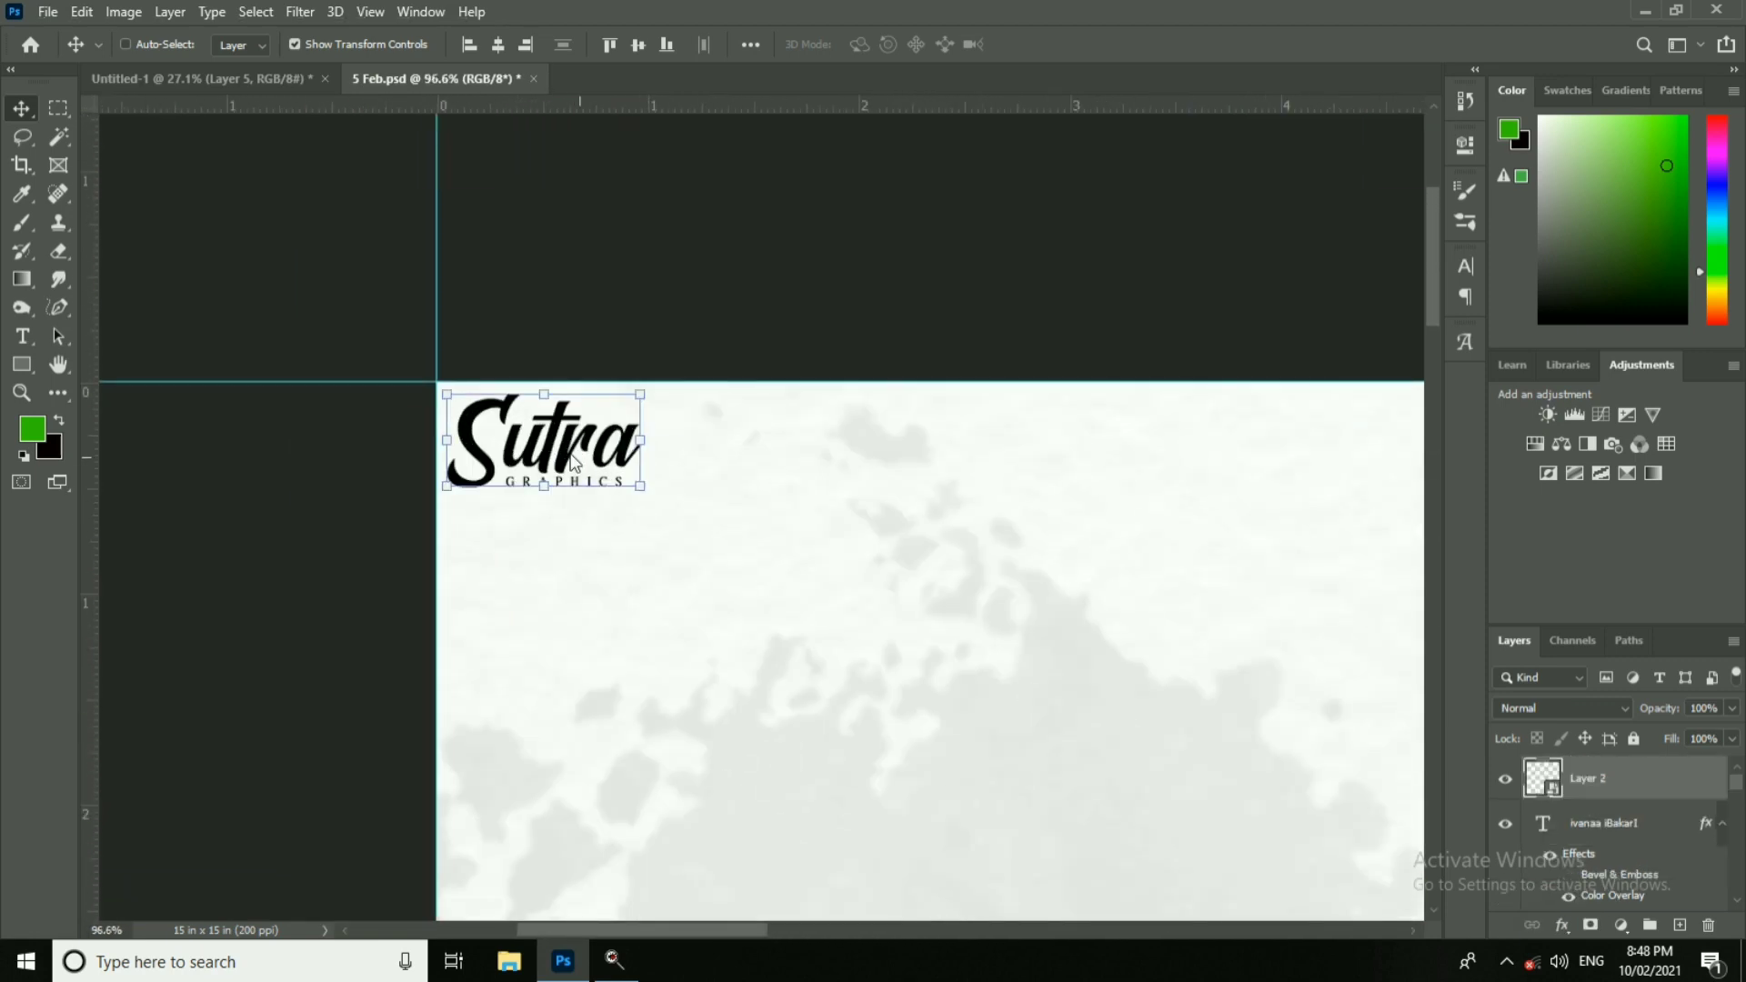
pyautogui.moveTo(573, 464); pyautogui.dragTo(591, 211)
pyautogui.scroll(1, 591, 211)
pyautogui.moveTo(758, 196); pyautogui.dragTo(717, 351)
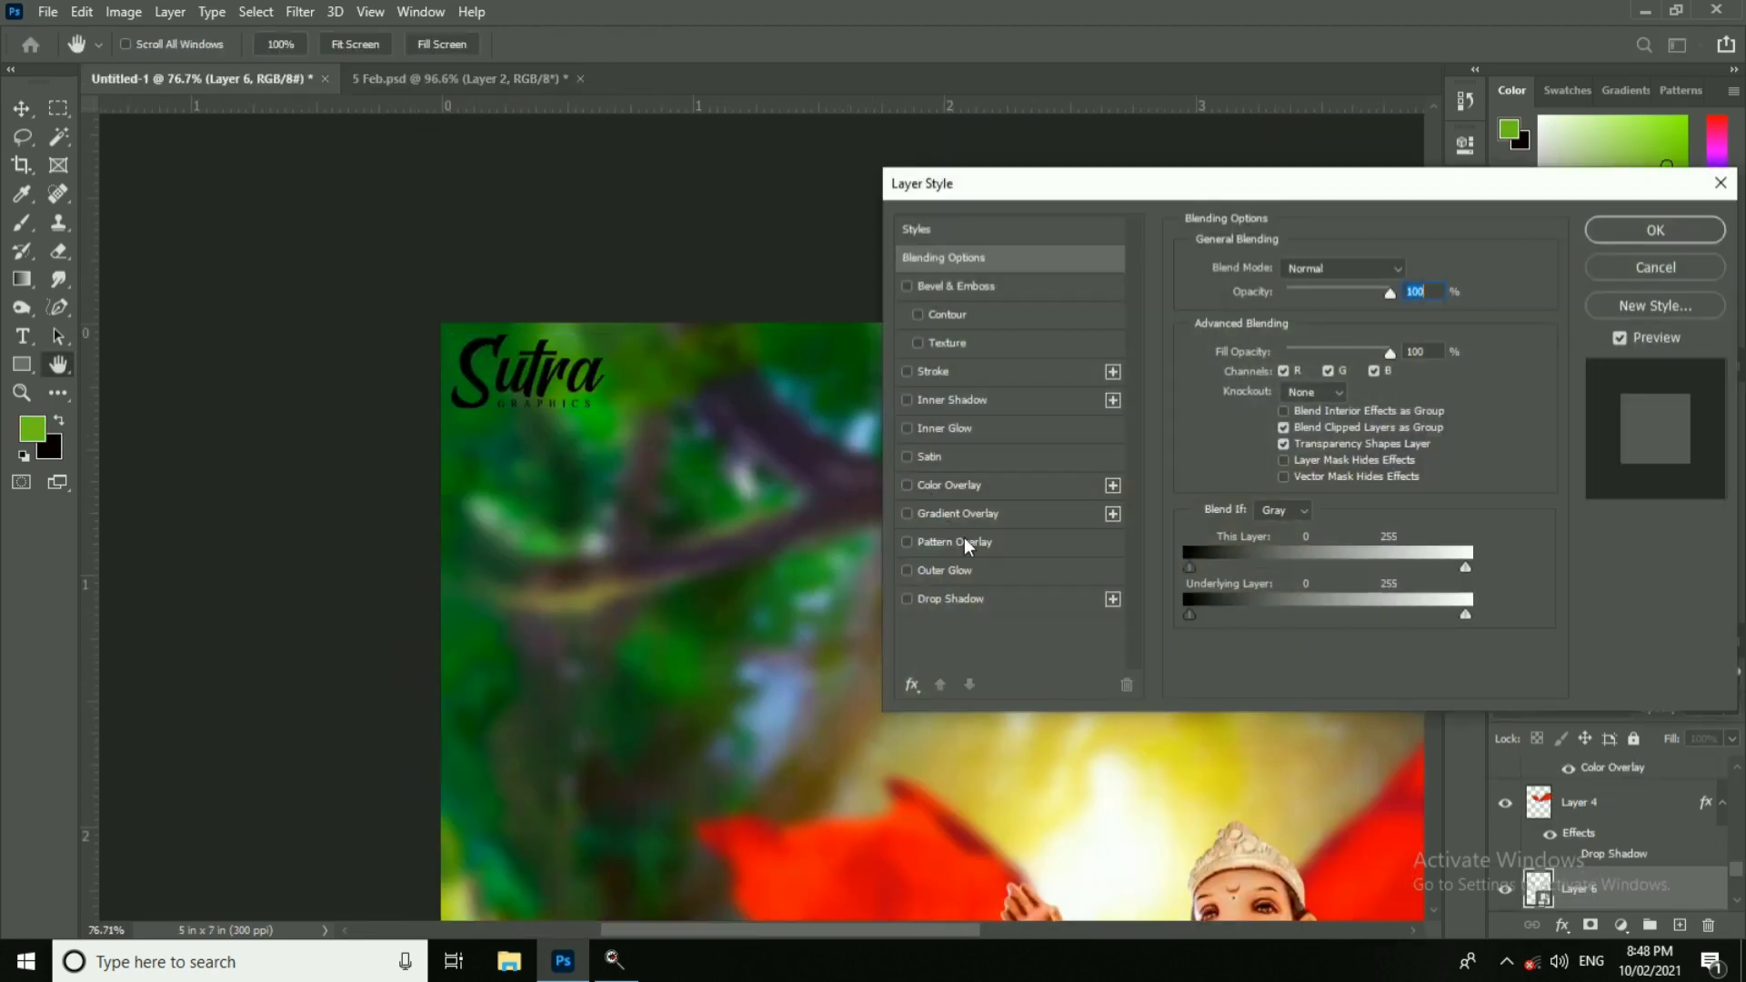
# Step: Apply a white Color Overlay to the Sutra Graphics logo
pyautogui.click(951, 485)
pyautogui.click(1615, 231)
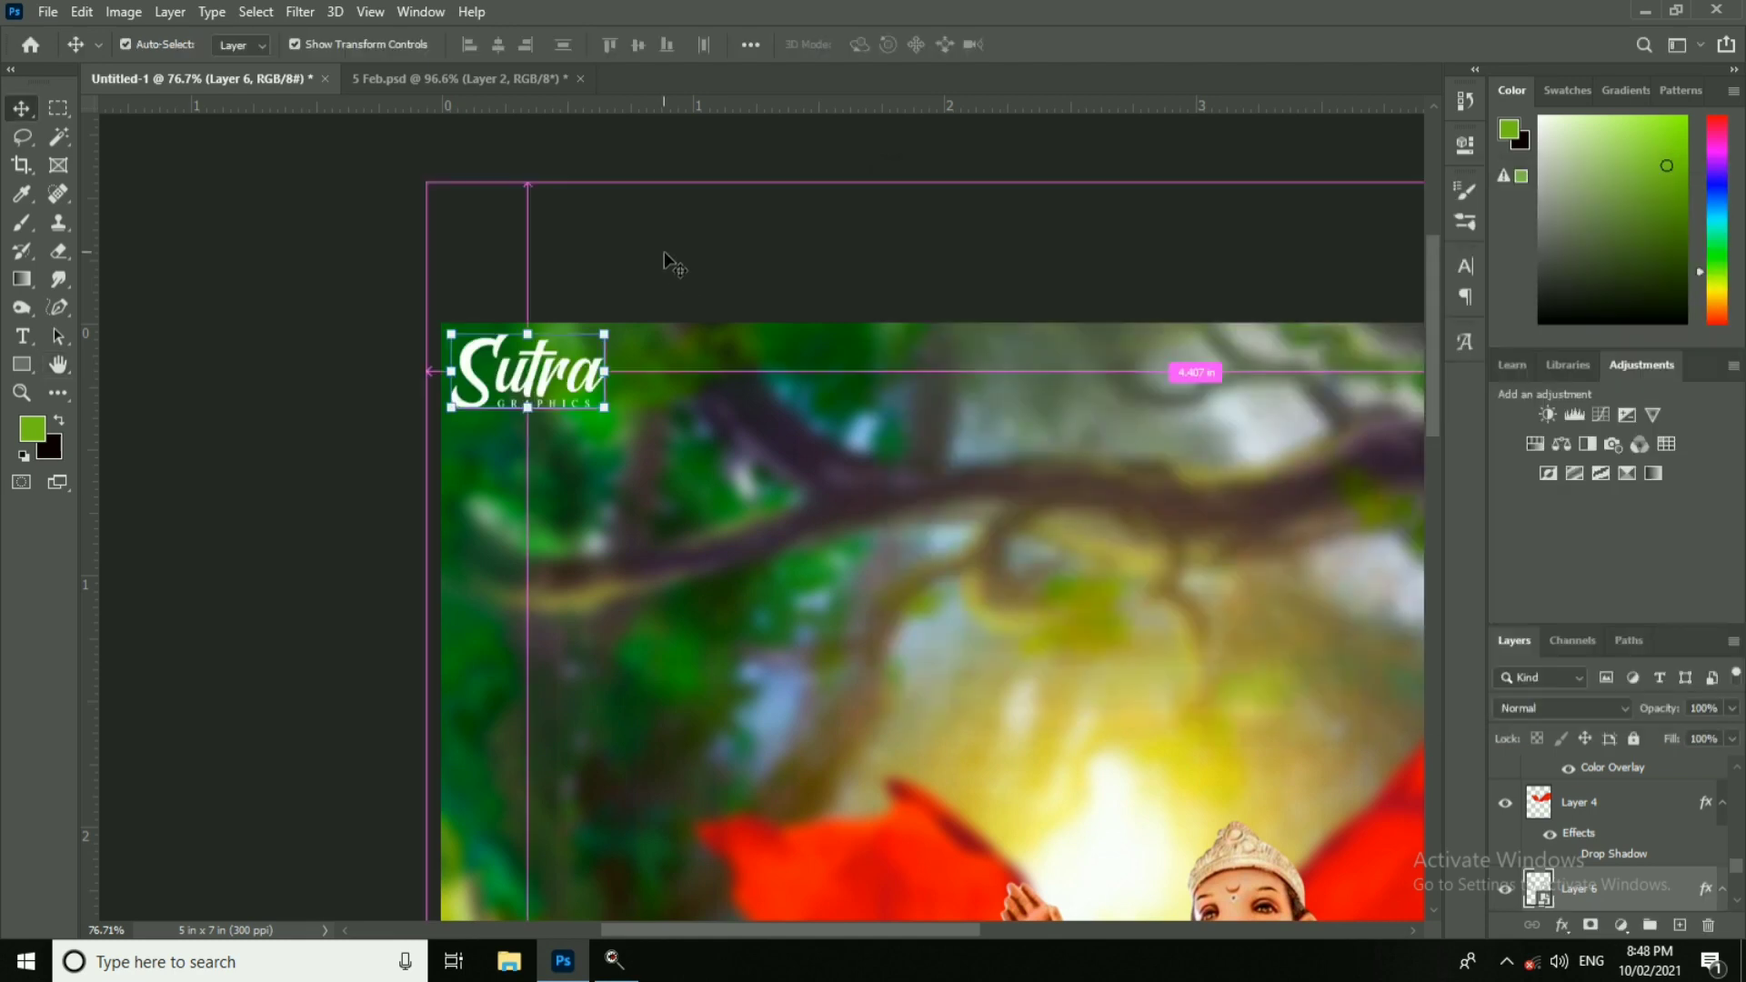
pyautogui.scroll(-5, 673, 268)
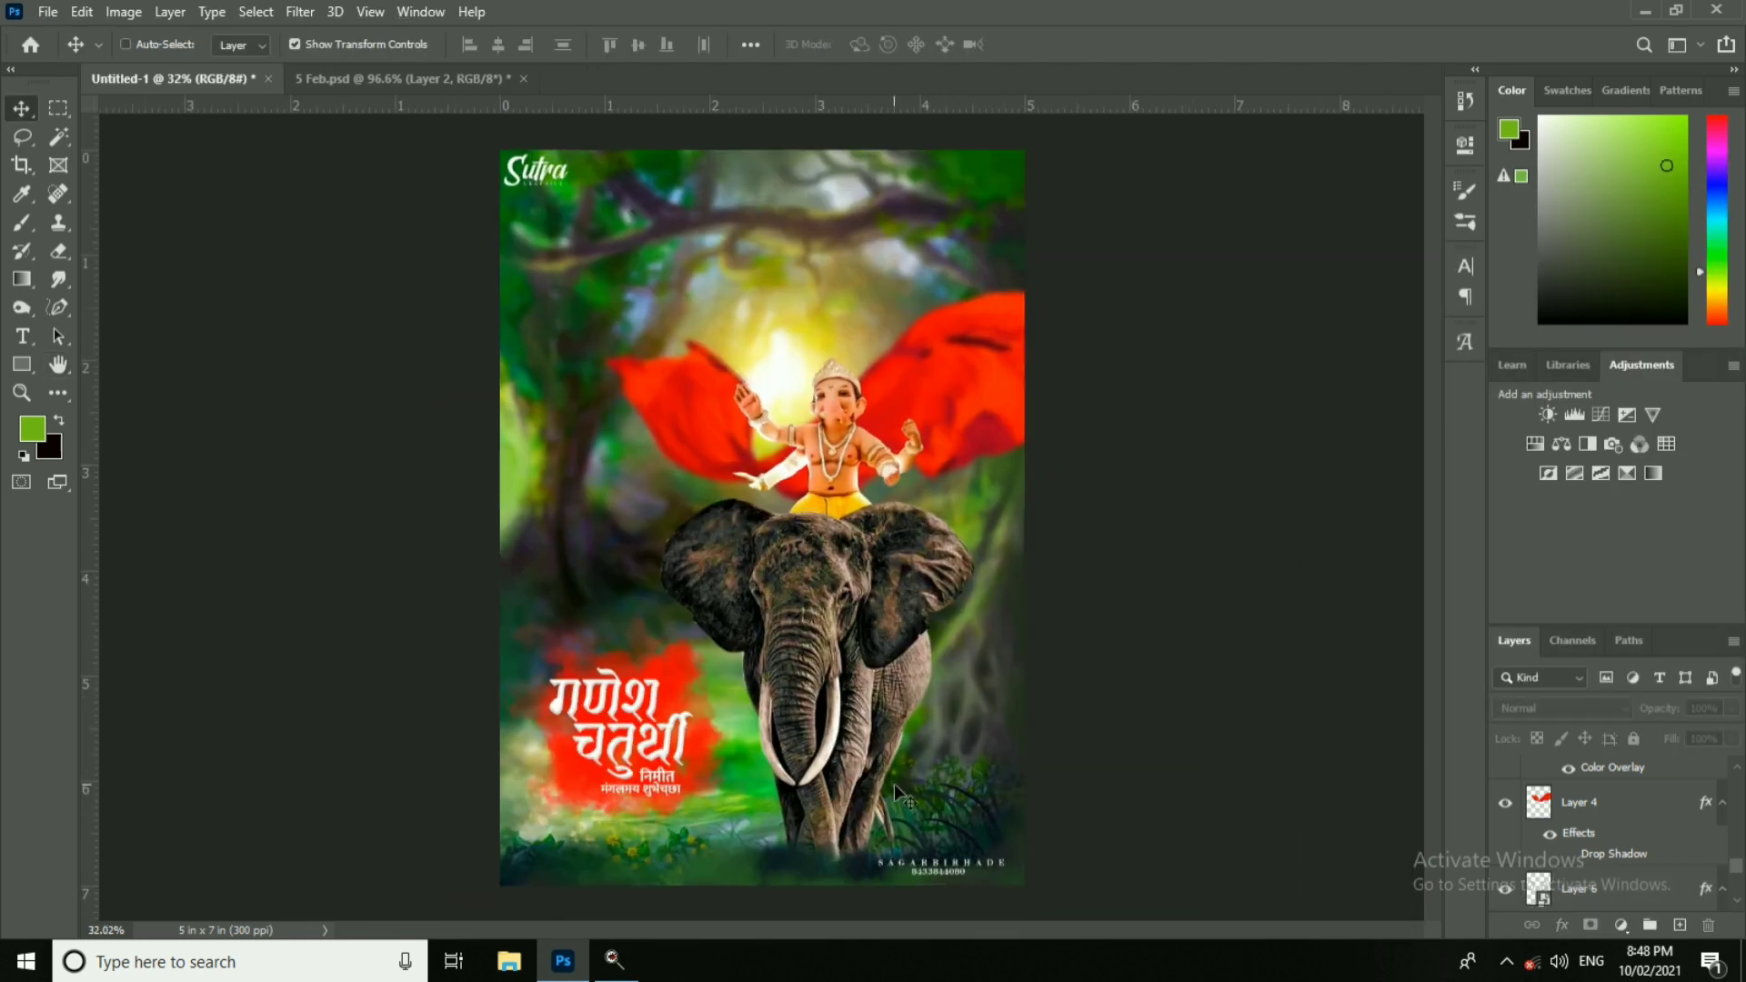
# Step: Close the 5 Feb.psd document
pyautogui.scroll(-3, 1610, 828)
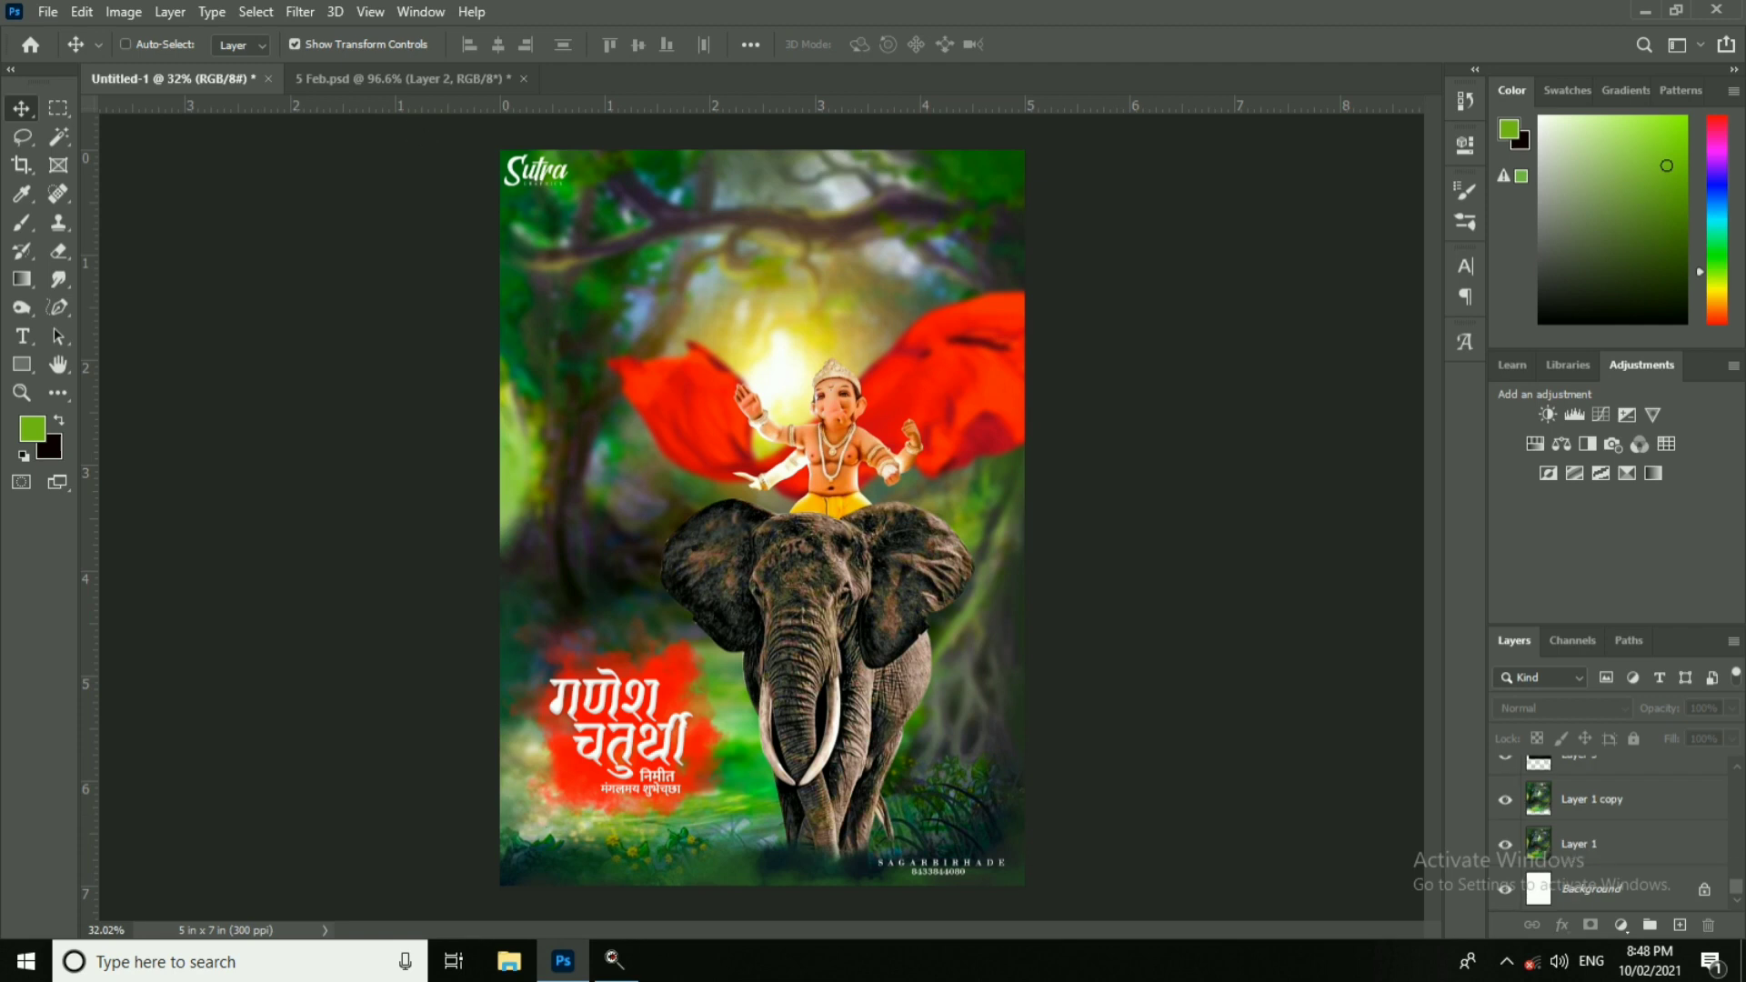
pyautogui.click(524, 78)
pyautogui.click(864, 366)
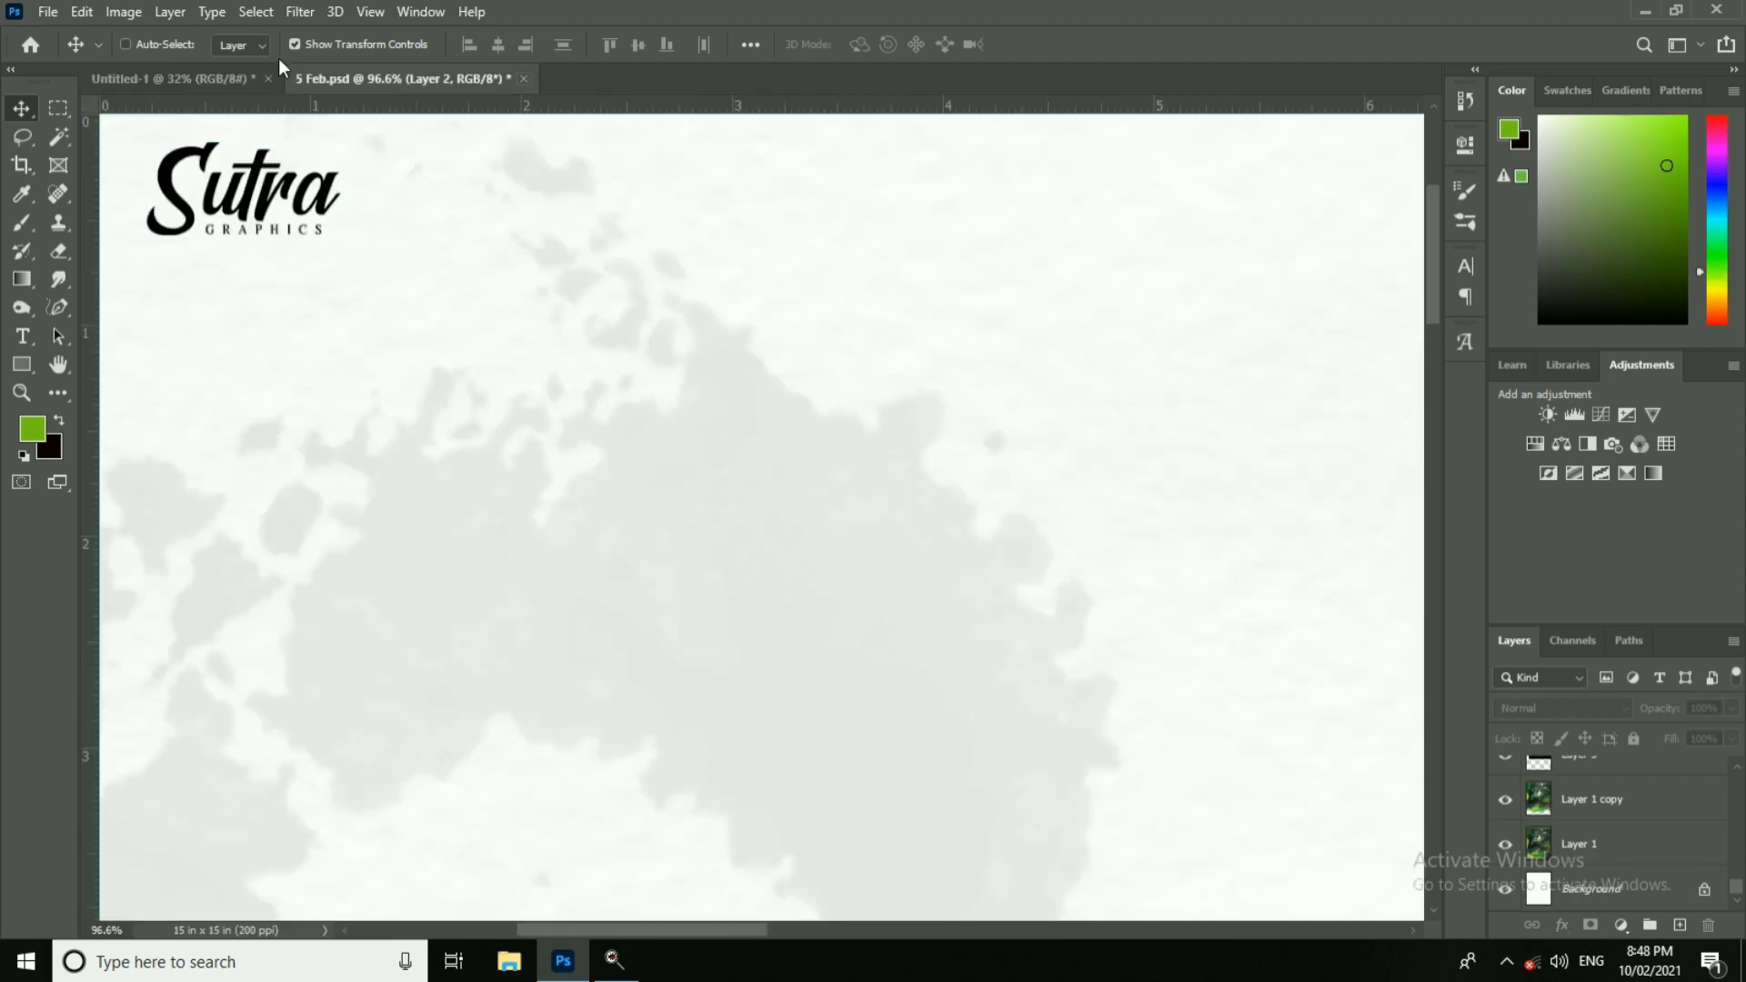
# Step: Duplicate the poster document and flatten all layers of the copy
pyautogui.click(124, 12)
pyautogui.click(164, 310)
pyautogui.click(1042, 287)
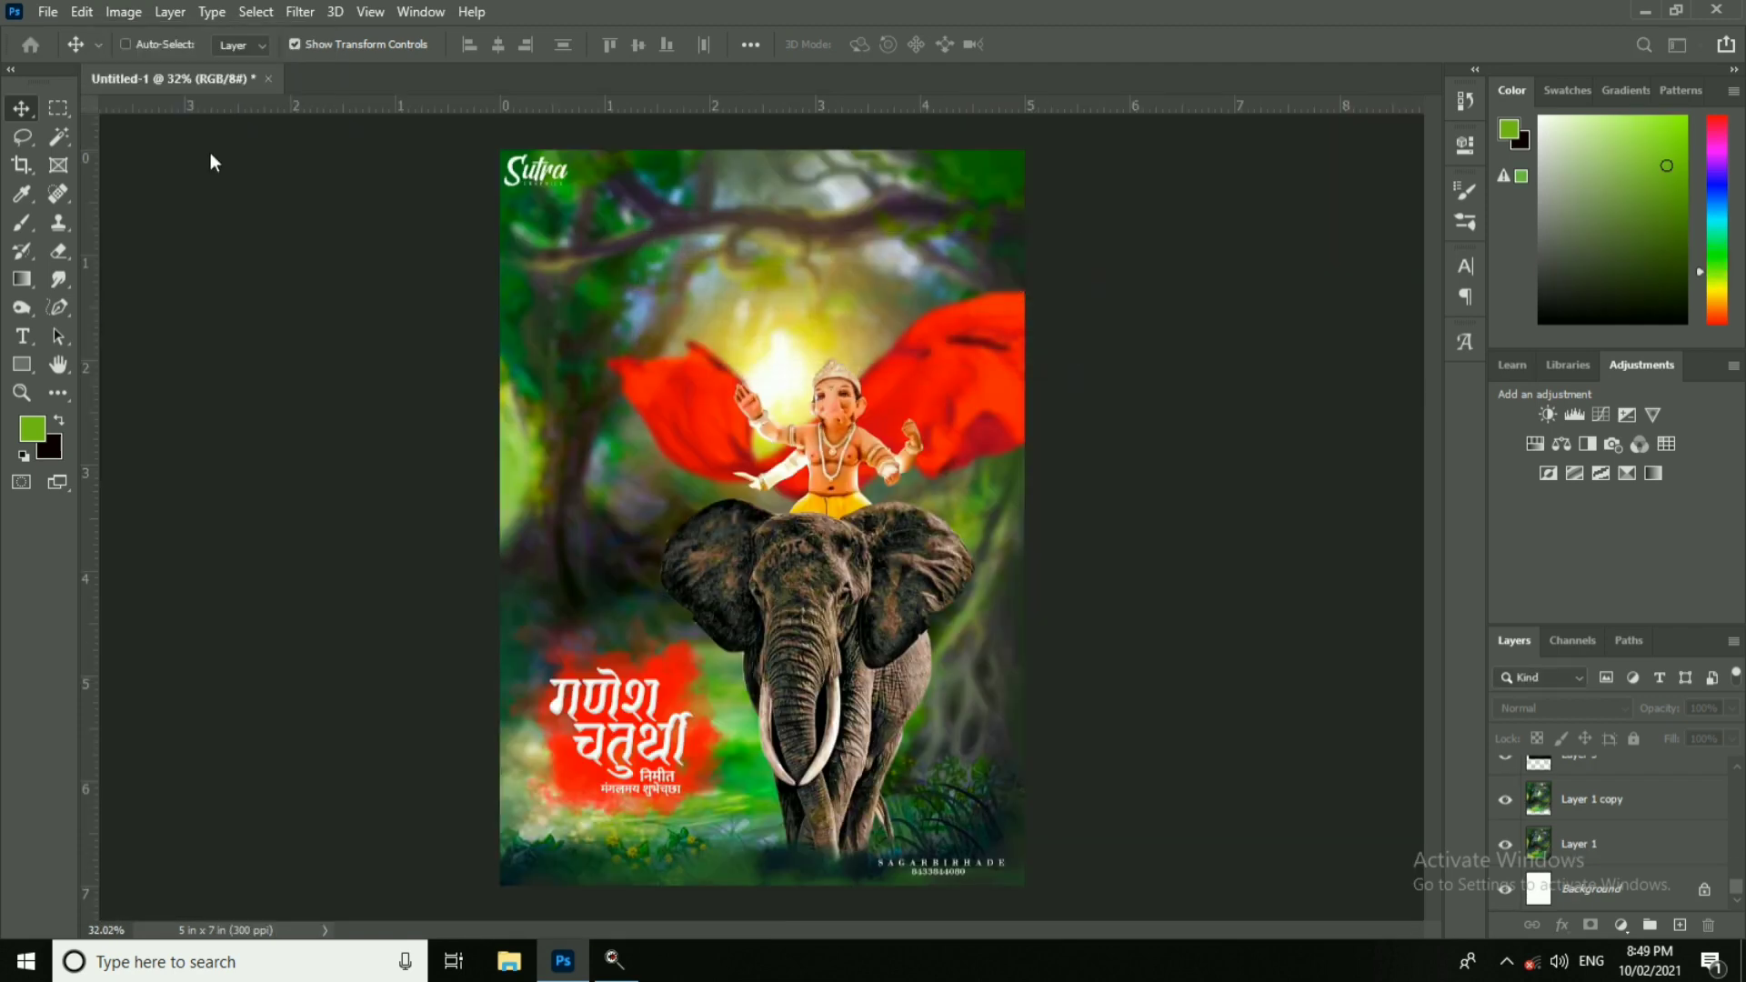
pyautogui.click(170, 12)
pyautogui.click(200, 845)
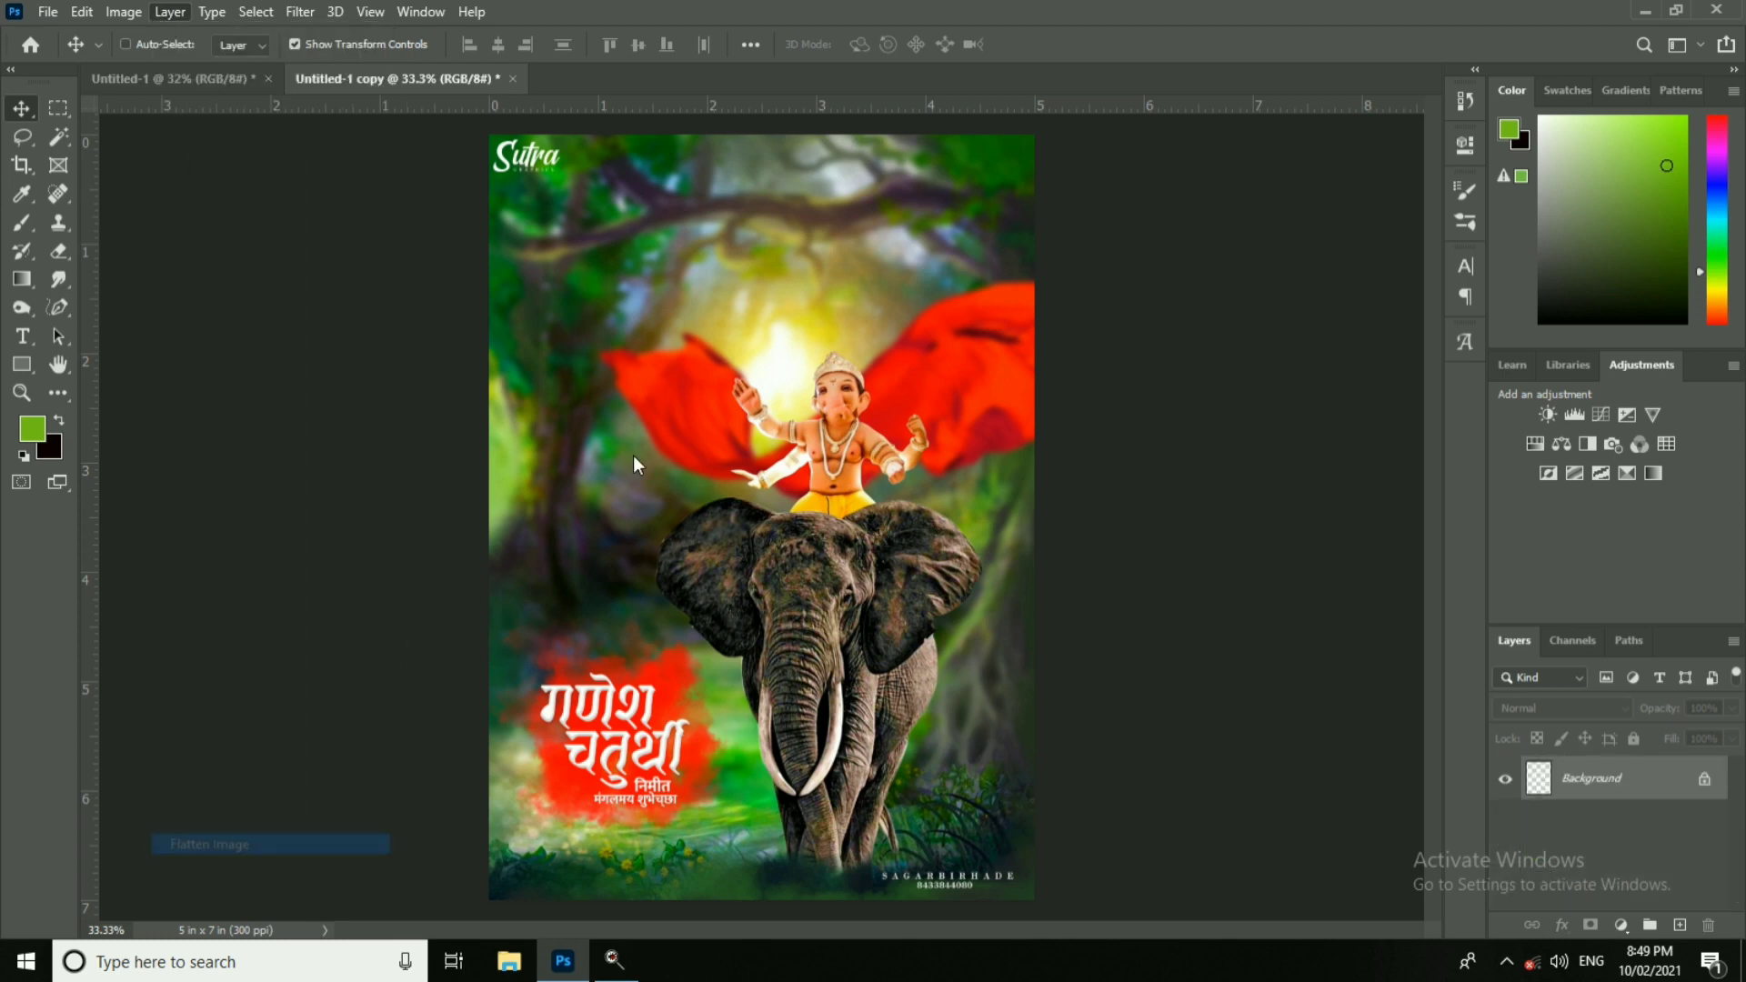
# Step: Set Camera Raw basic adjustments on the flattened poster: Temperature +4, Contrast +14, Shadows +47, Whites +14, Blacks +3, Texture +8, Vibrance +23, Saturation +18
pyautogui.click(301, 12)
pyautogui.click(341, 144)
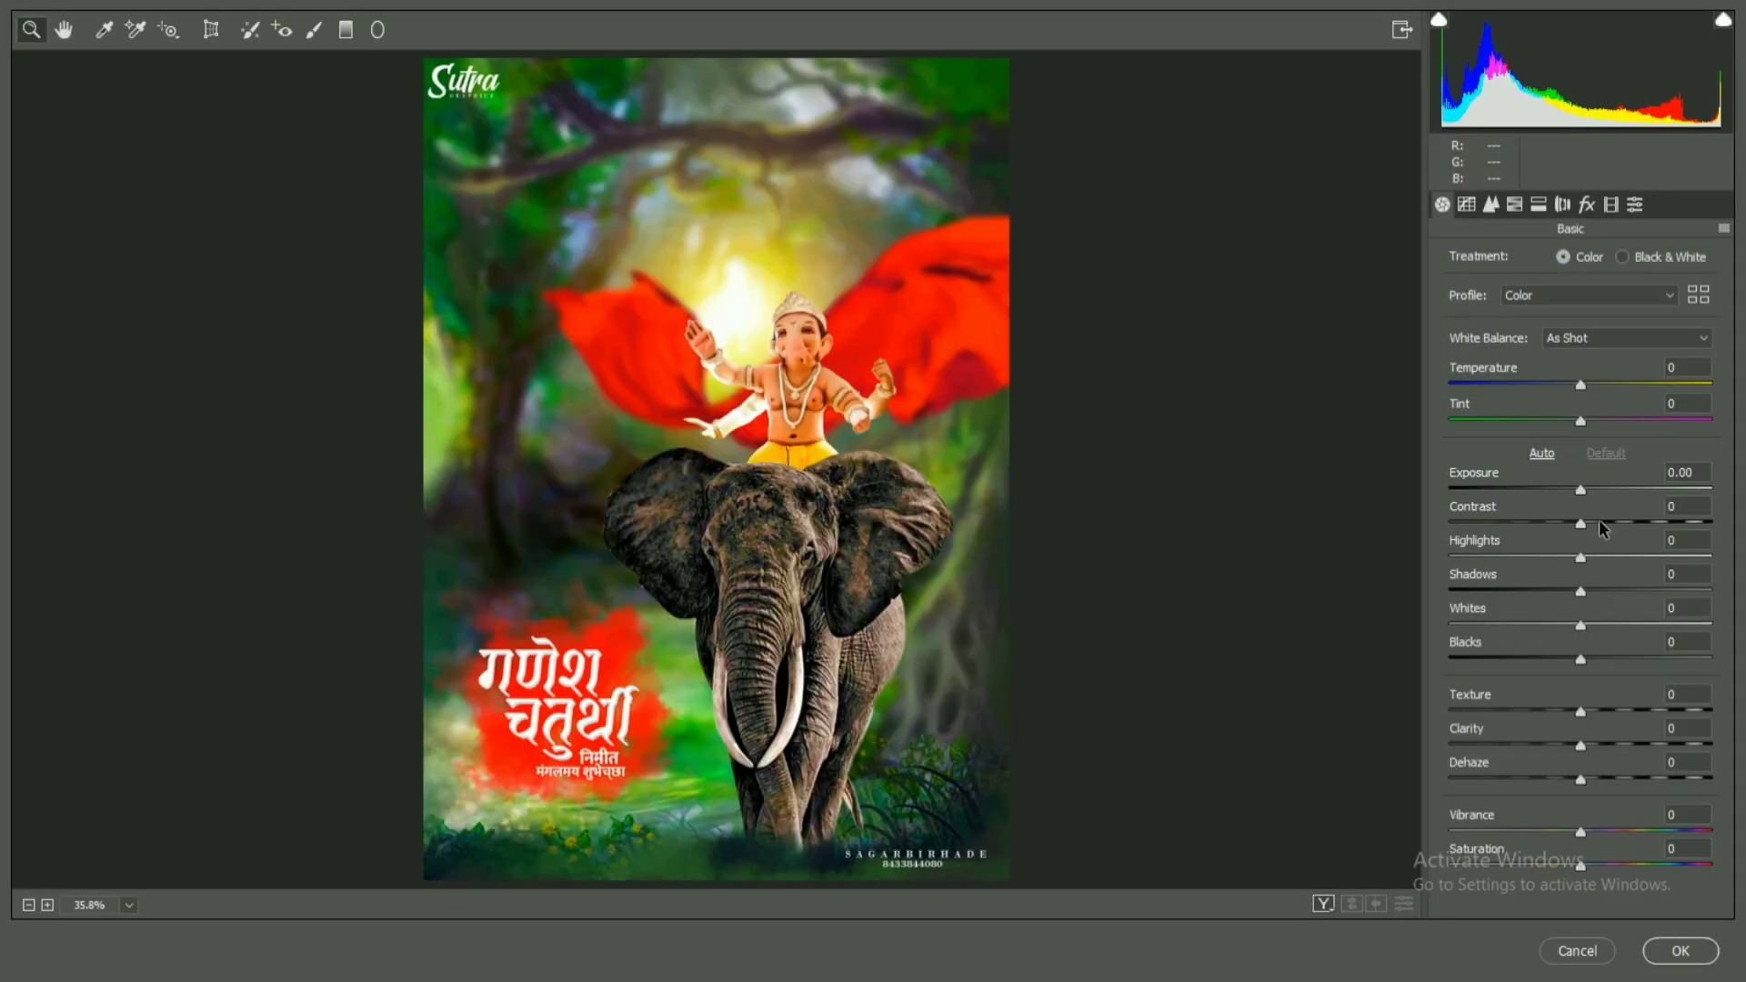
pyautogui.click(1600, 523)
pyautogui.moveTo(1621, 598); pyautogui.dragTo(1640, 596)
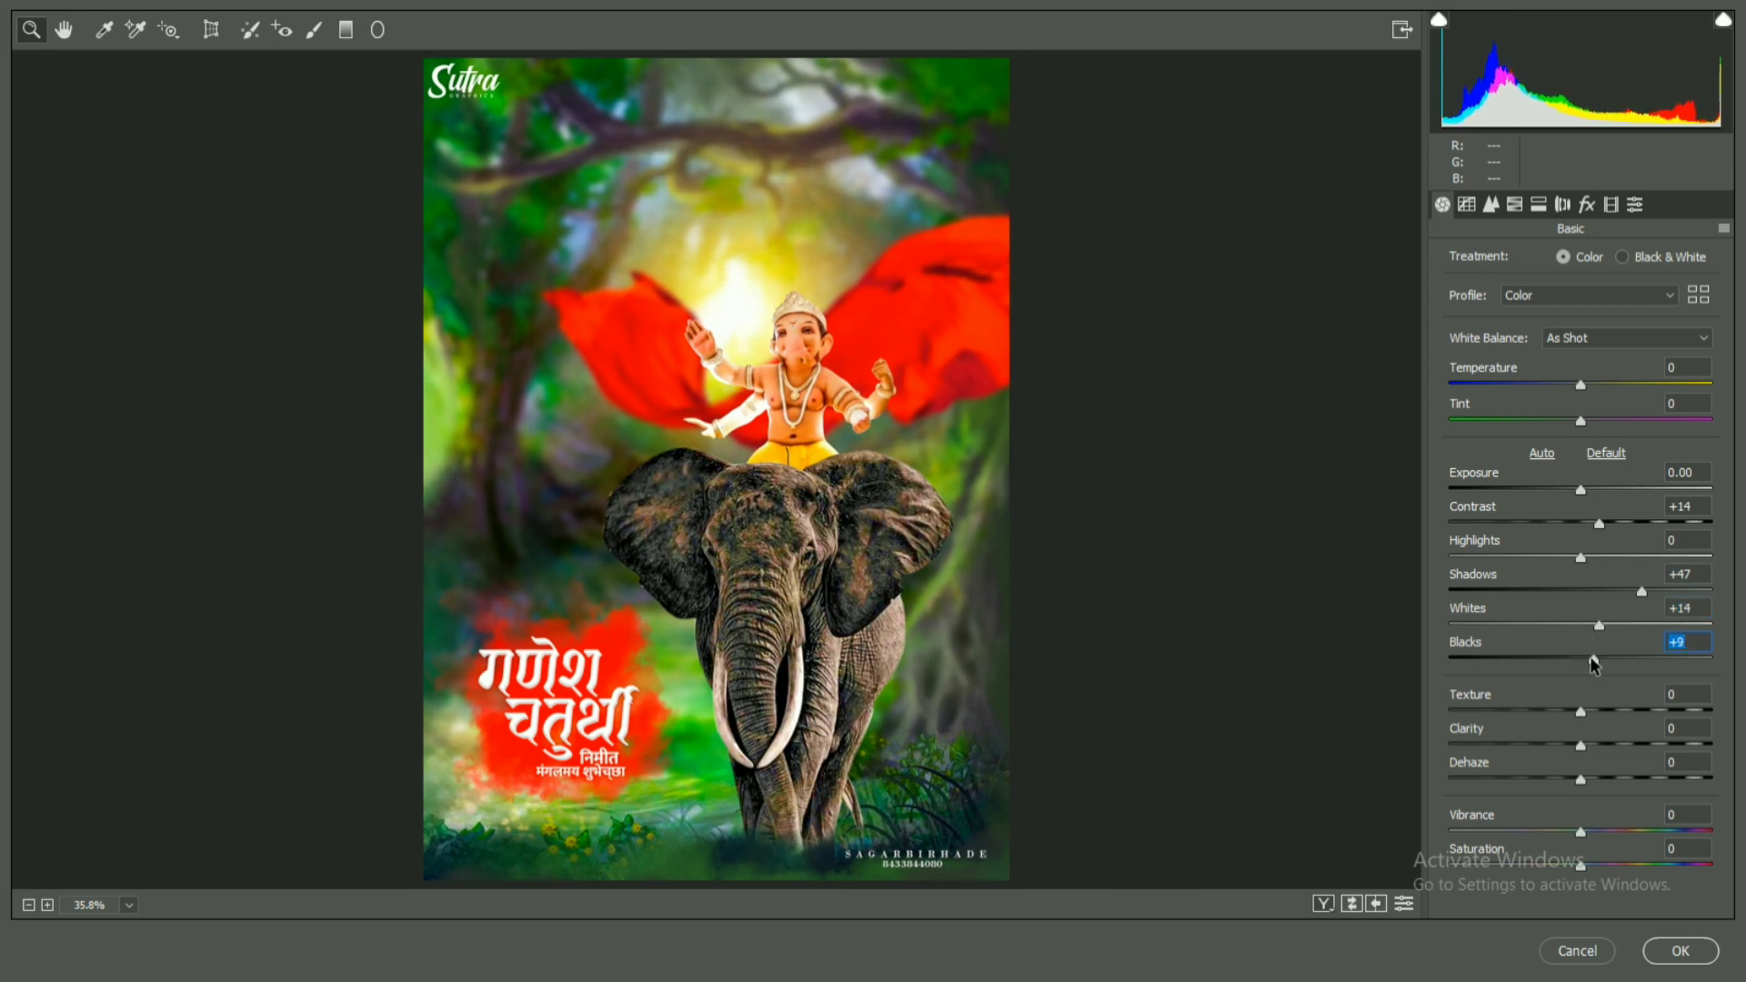
pyautogui.moveTo(1586, 712); pyautogui.dragTo(1592, 713)
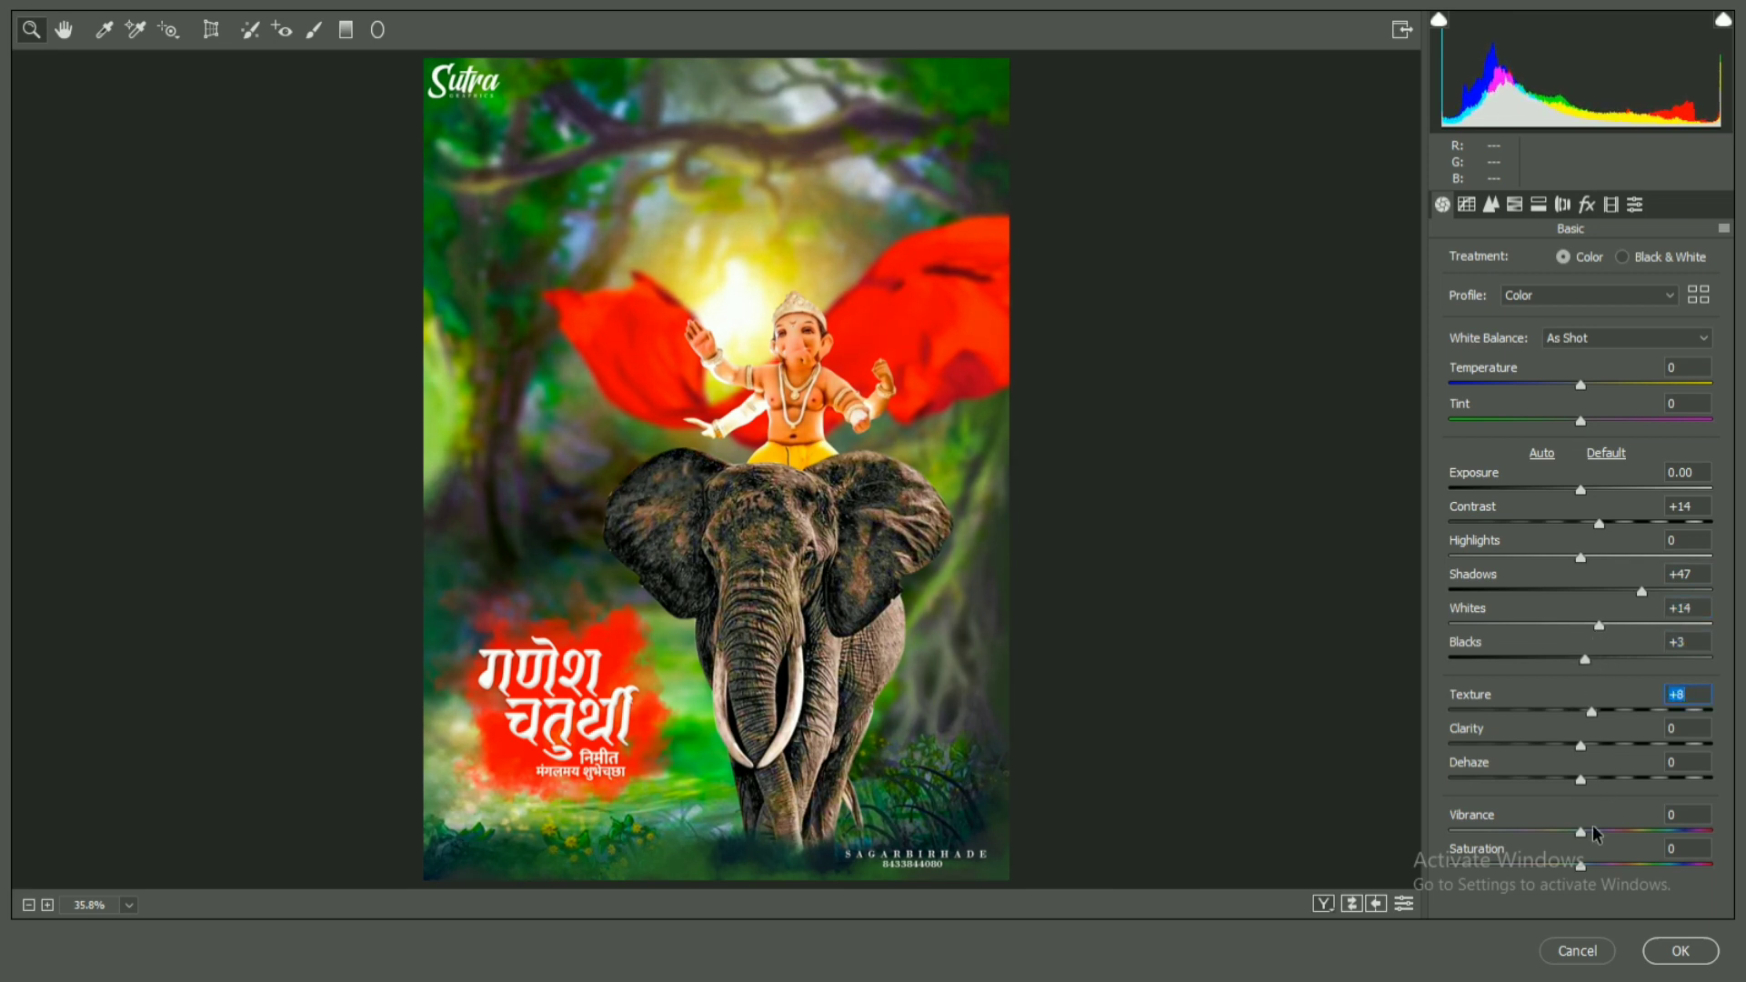
pyautogui.moveTo(1591, 866); pyautogui.dragTo(1601, 865)
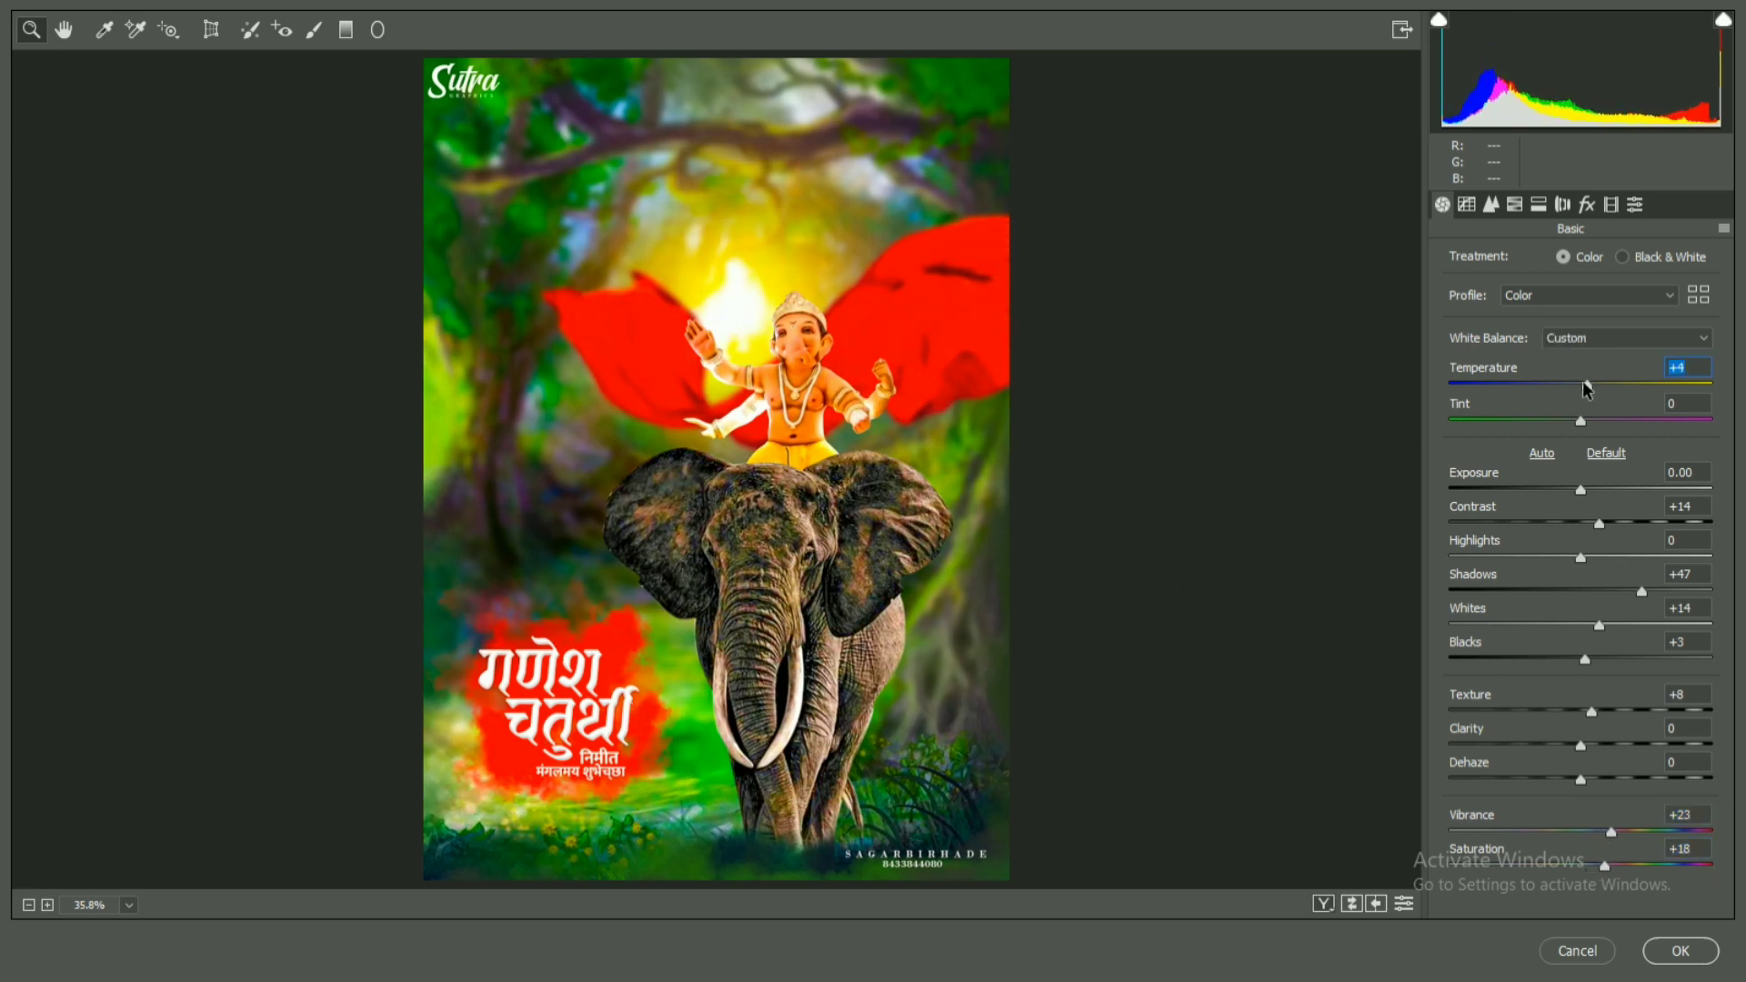
# Step: Set the parametric tone curve to Highlights +2, Lights +10, Darks +8 and Shadows +12
pyautogui.click(1466, 204)
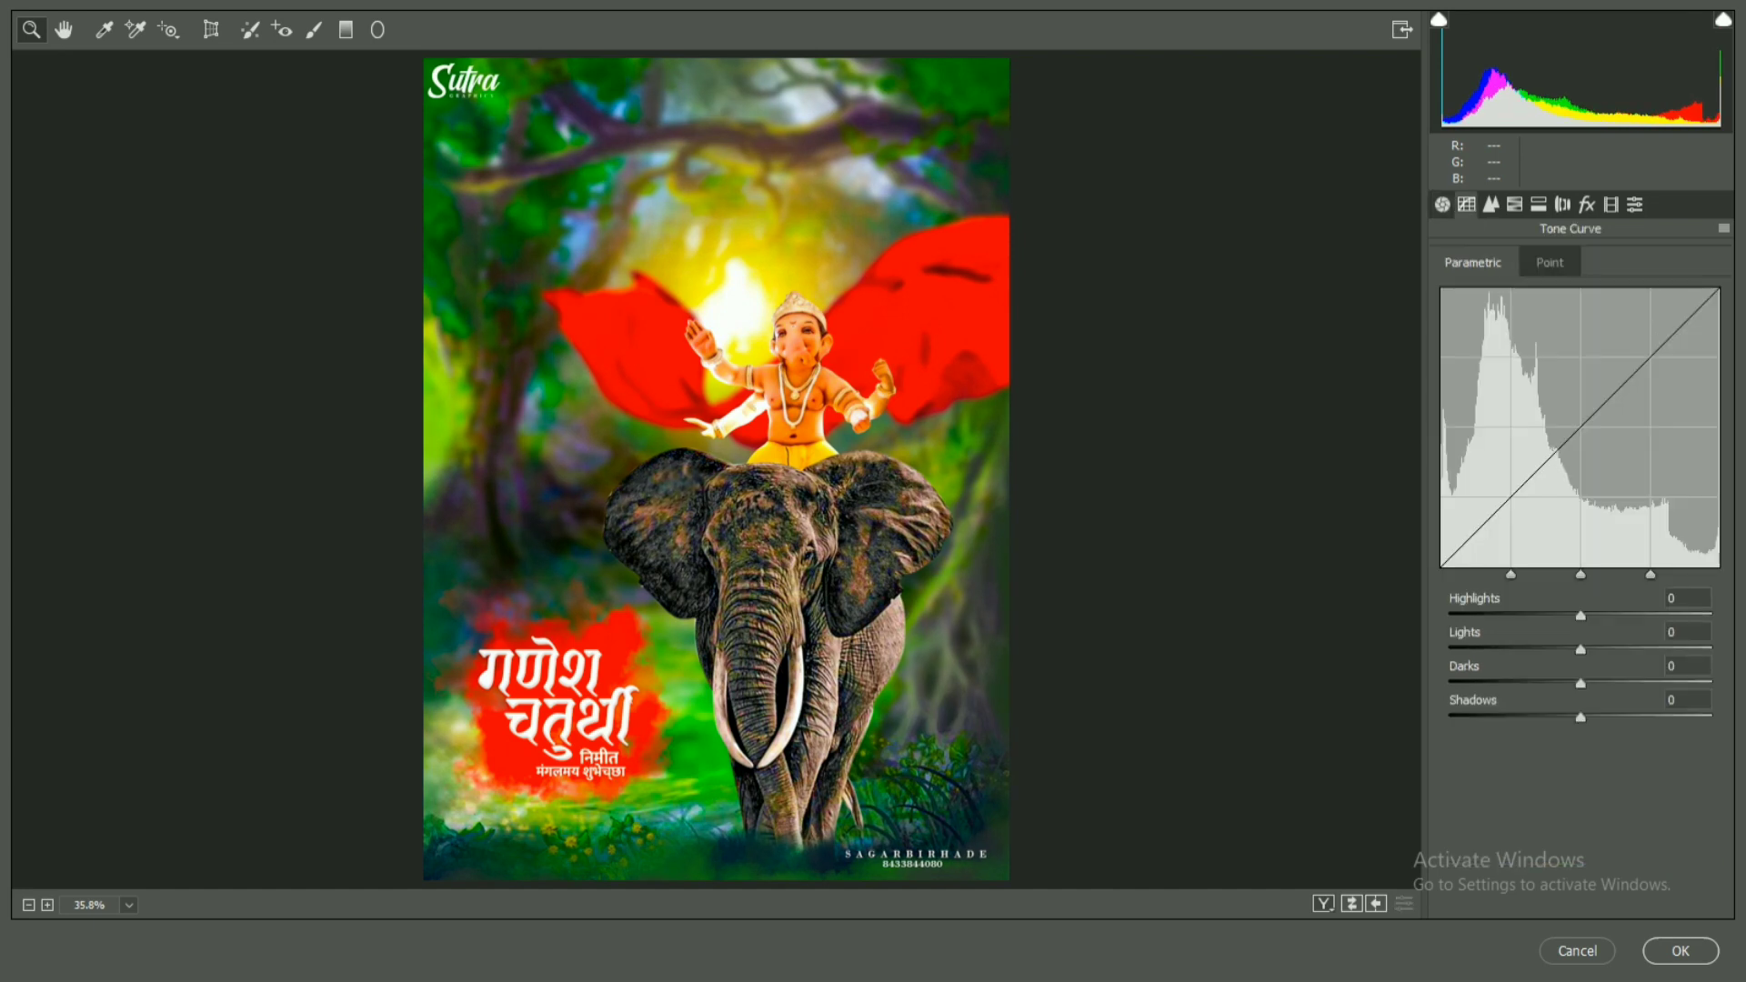
pyautogui.moveTo(1584, 649); pyautogui.dragTo(1597, 712)
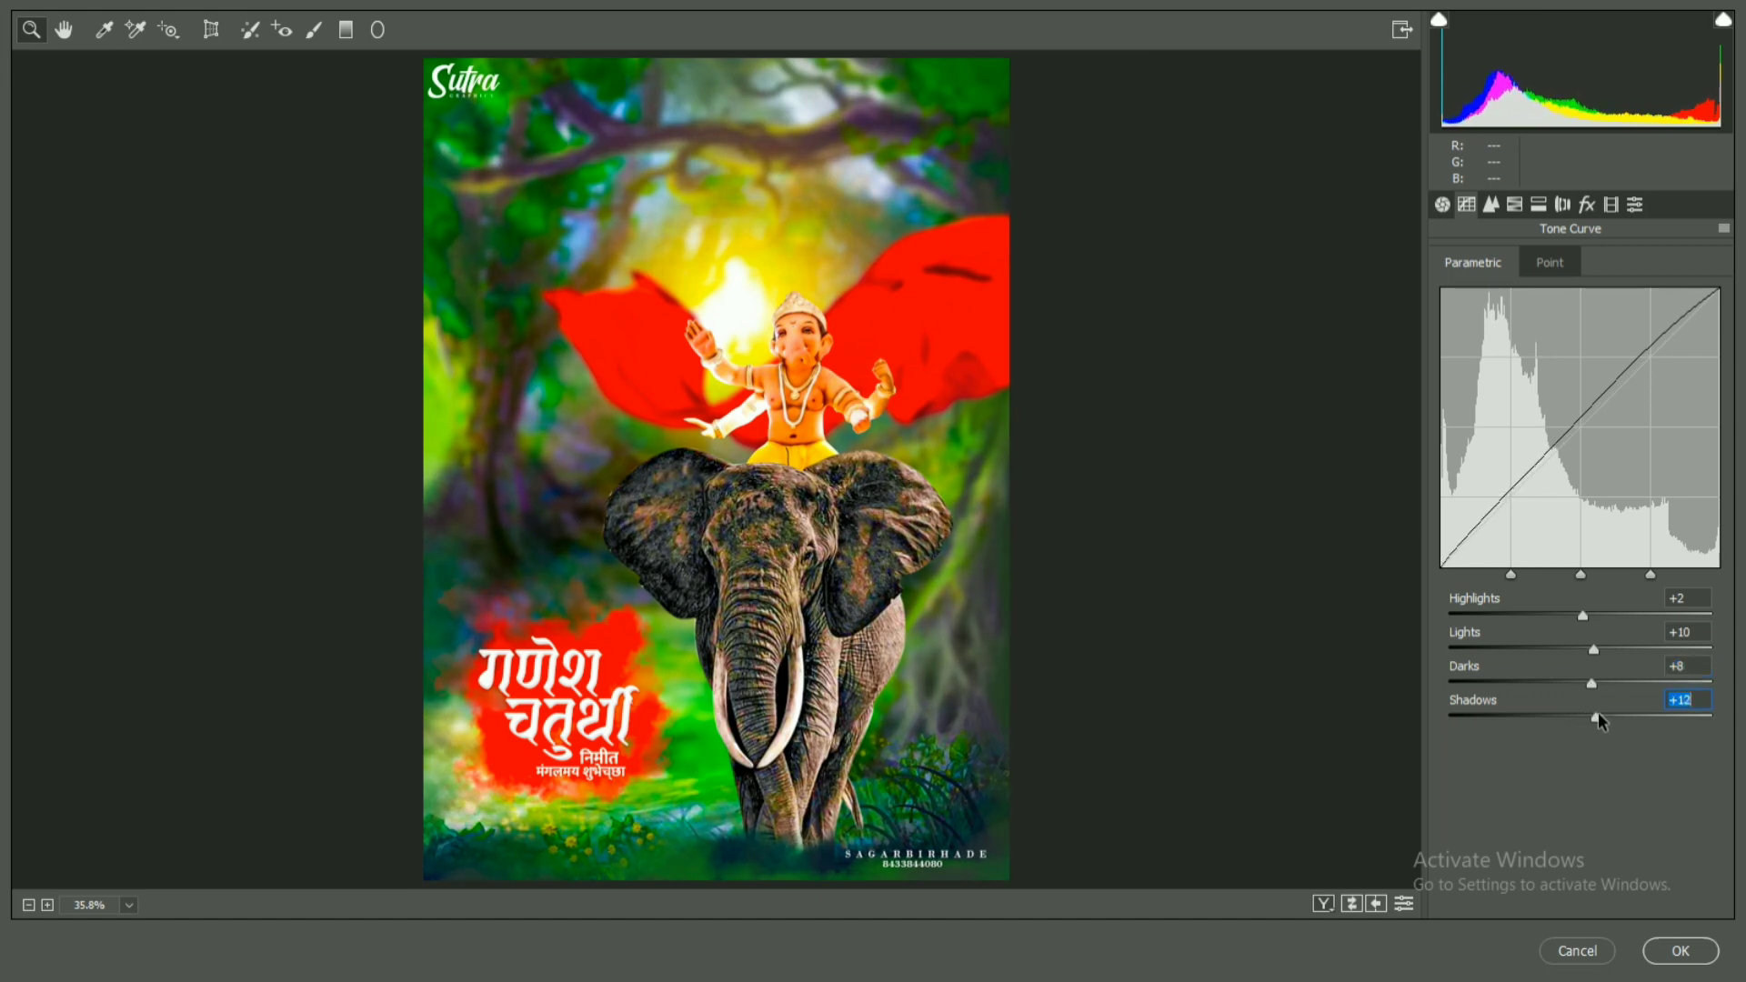
# Step: Set the HSL saturation to Greens +16 and Yellows -2, slightly raise the Reds, and brighten the Greens luminance a little
pyautogui.click(1515, 204)
pyautogui.click(1549, 265)
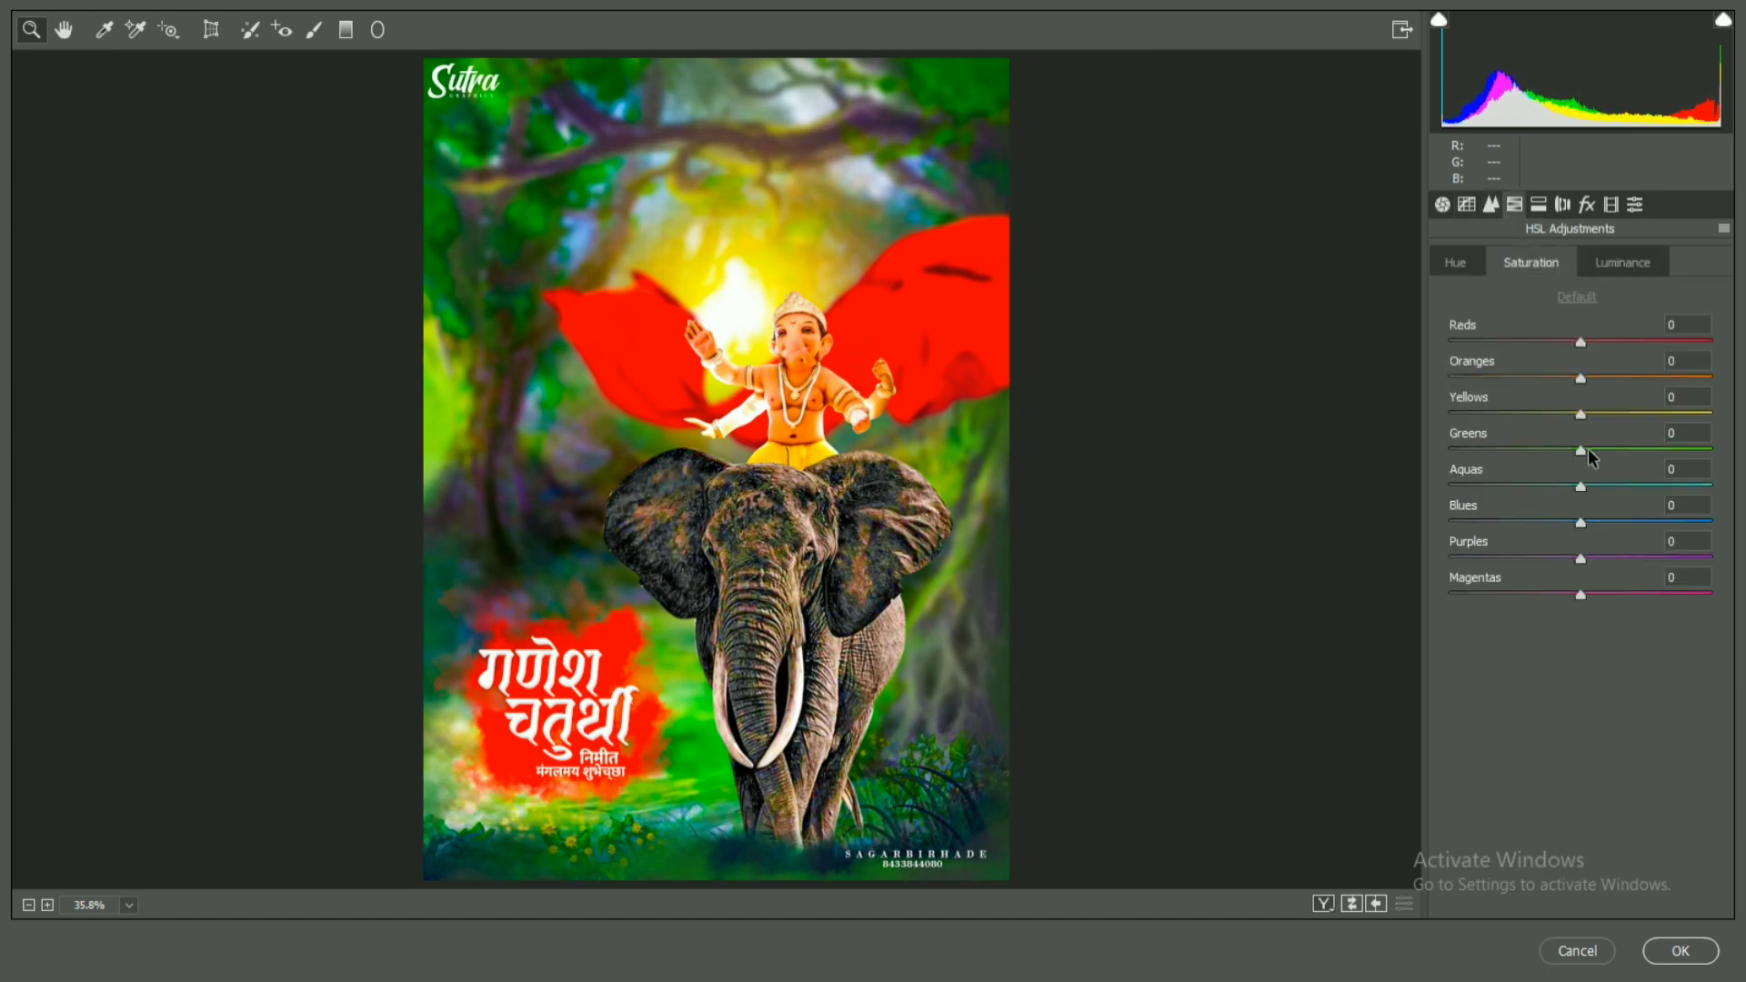
pyautogui.moveTo(1594, 415); pyautogui.dragTo(1578, 415)
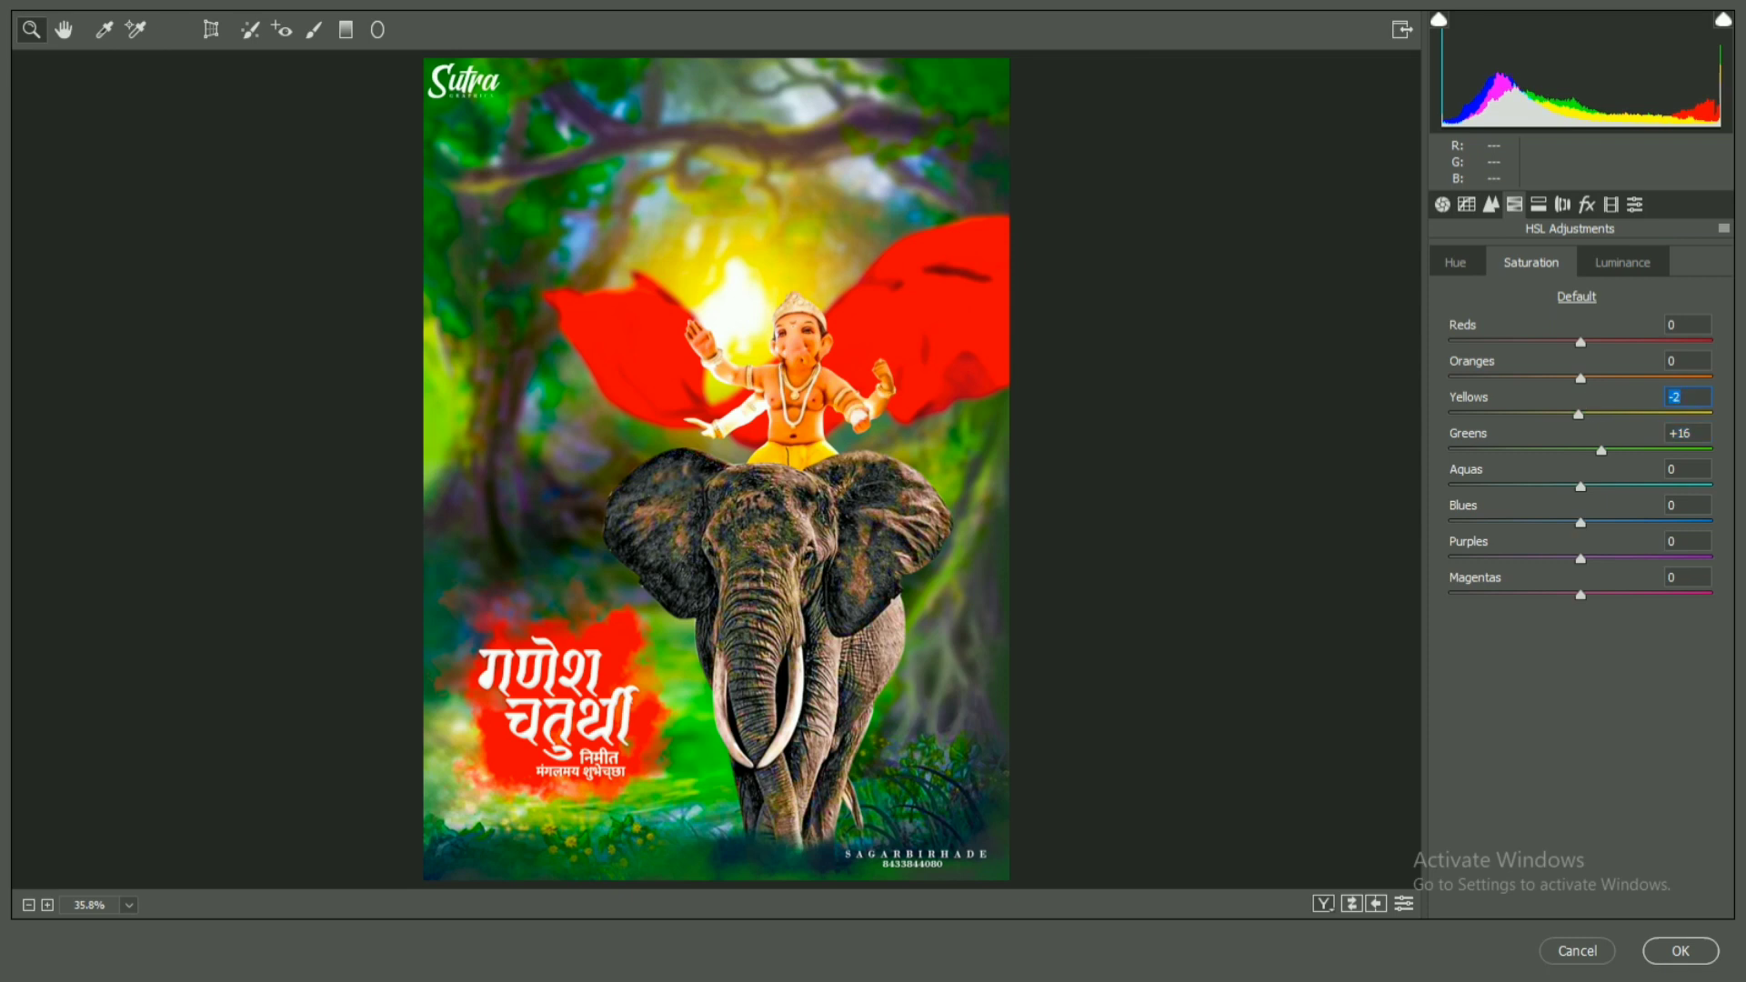
pyautogui.moveTo(1592, 344); pyautogui.dragTo(1586, 344)
pyautogui.click(1624, 263)
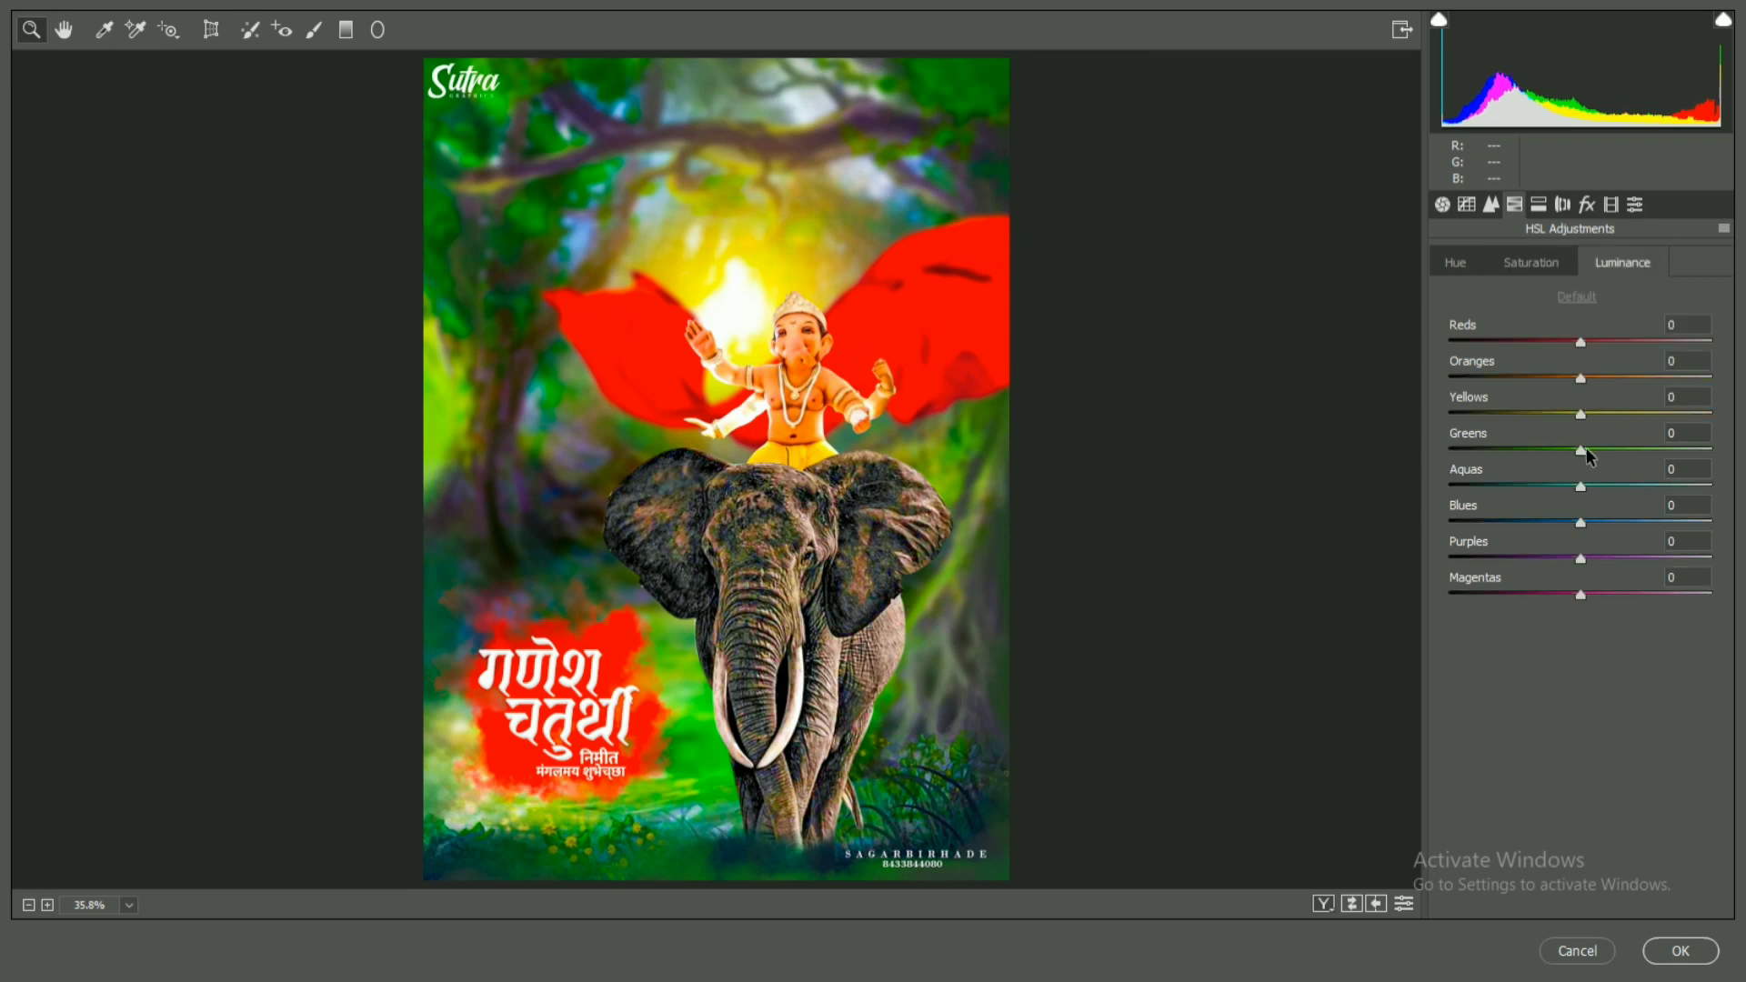
pyautogui.moveTo(1588, 452); pyautogui.dragTo(1596, 459)
# Step: Set the Split Toning highlights saturation to 5
pyautogui.click(1455, 263)
pyautogui.click(1539, 205)
pyautogui.click(1464, 331)
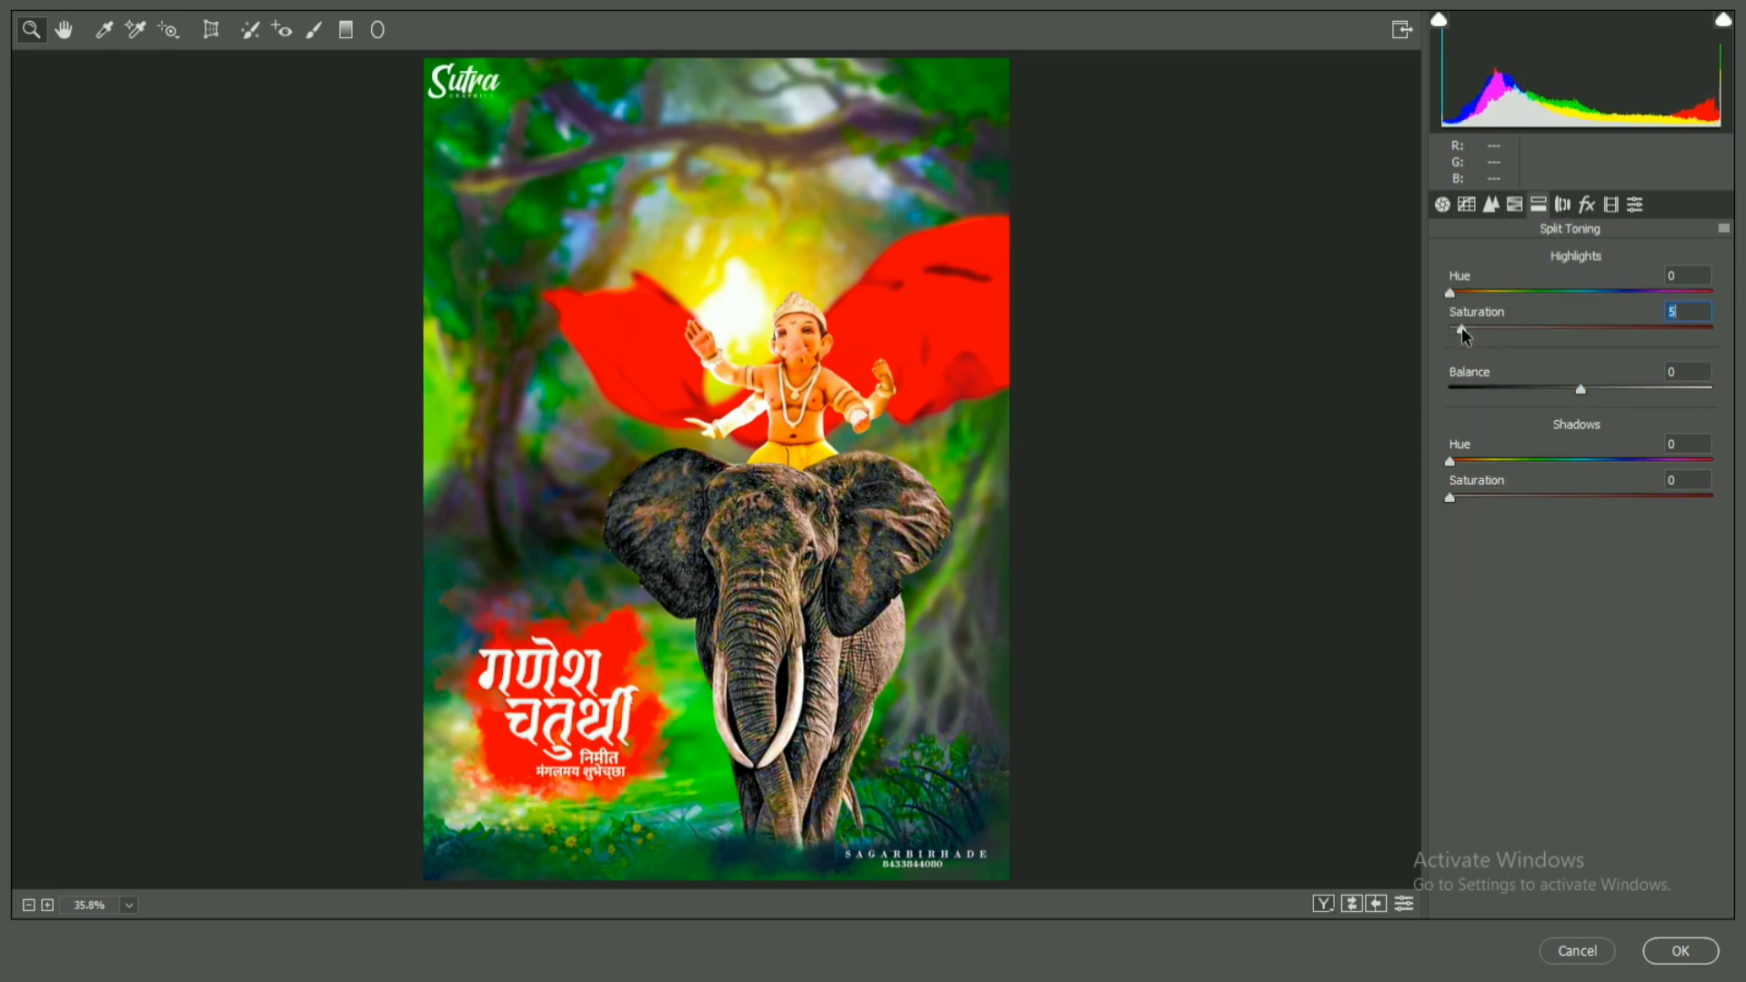
# Step: Set the Calibration saturation to Red Primary +9, Green Primary +15 and Blue Primary +3, and apply the Camera Raw filter
pyautogui.click(1587, 205)
pyautogui.click(1612, 204)
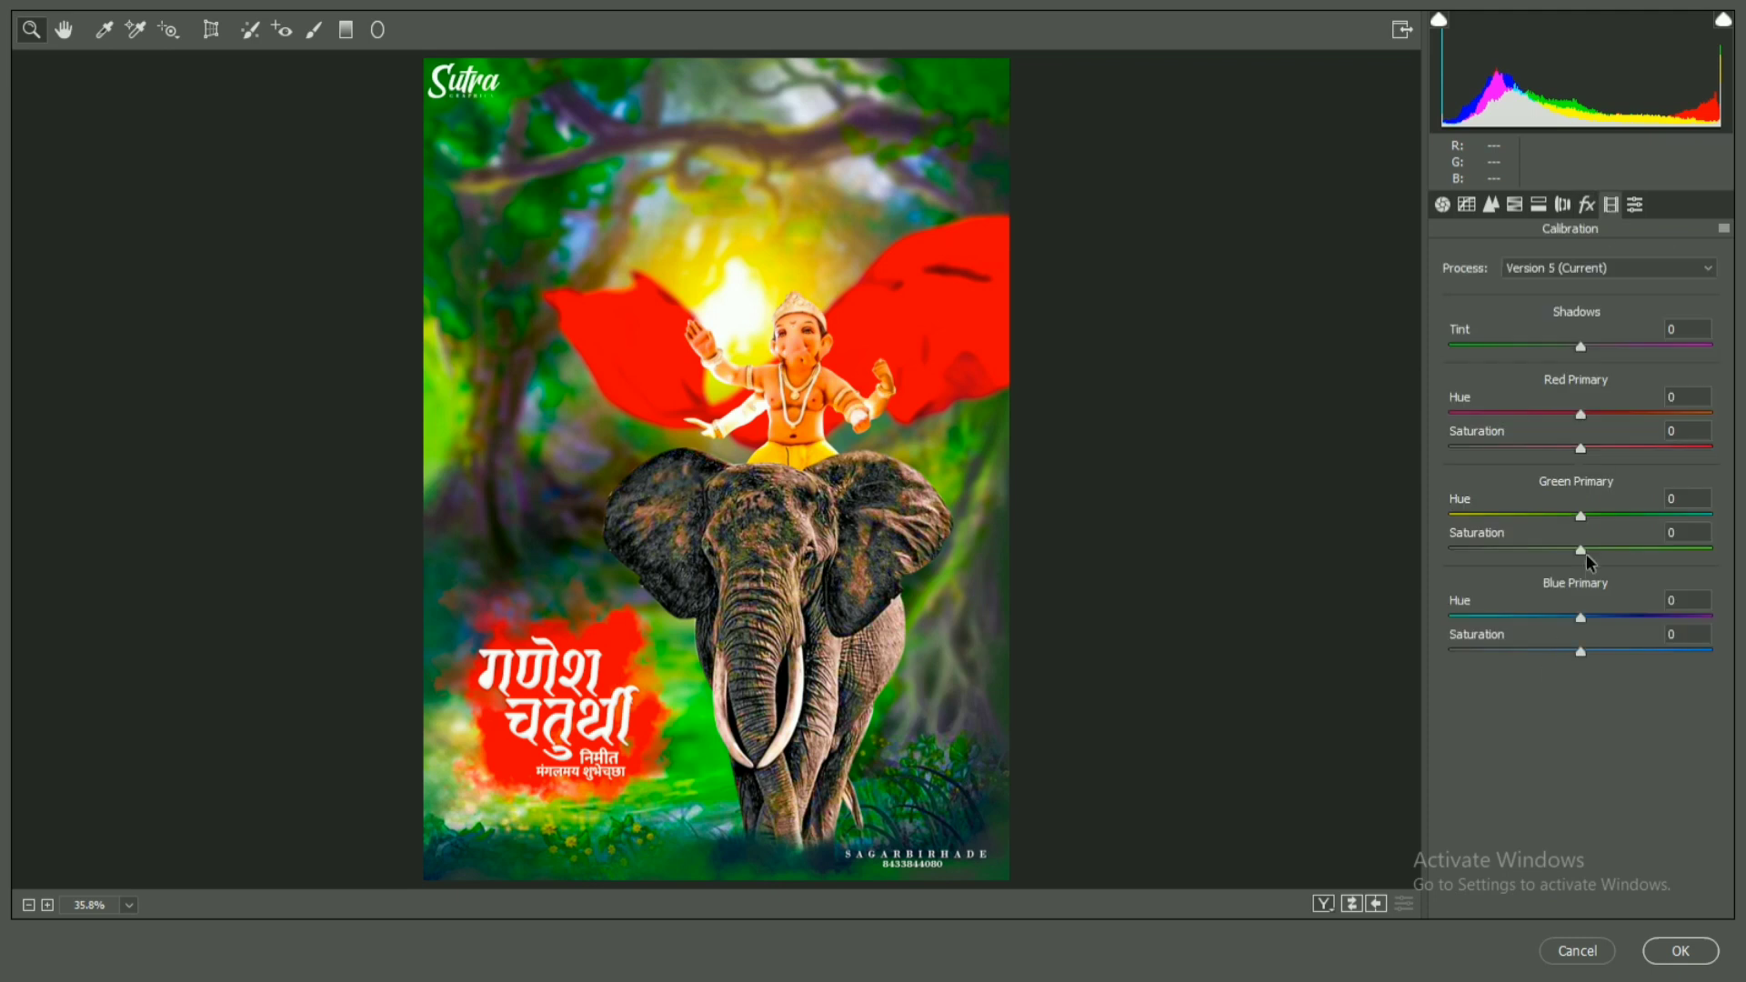
pyautogui.moveTo(1583, 551); pyautogui.dragTo(1600, 550)
pyautogui.click(1593, 447)
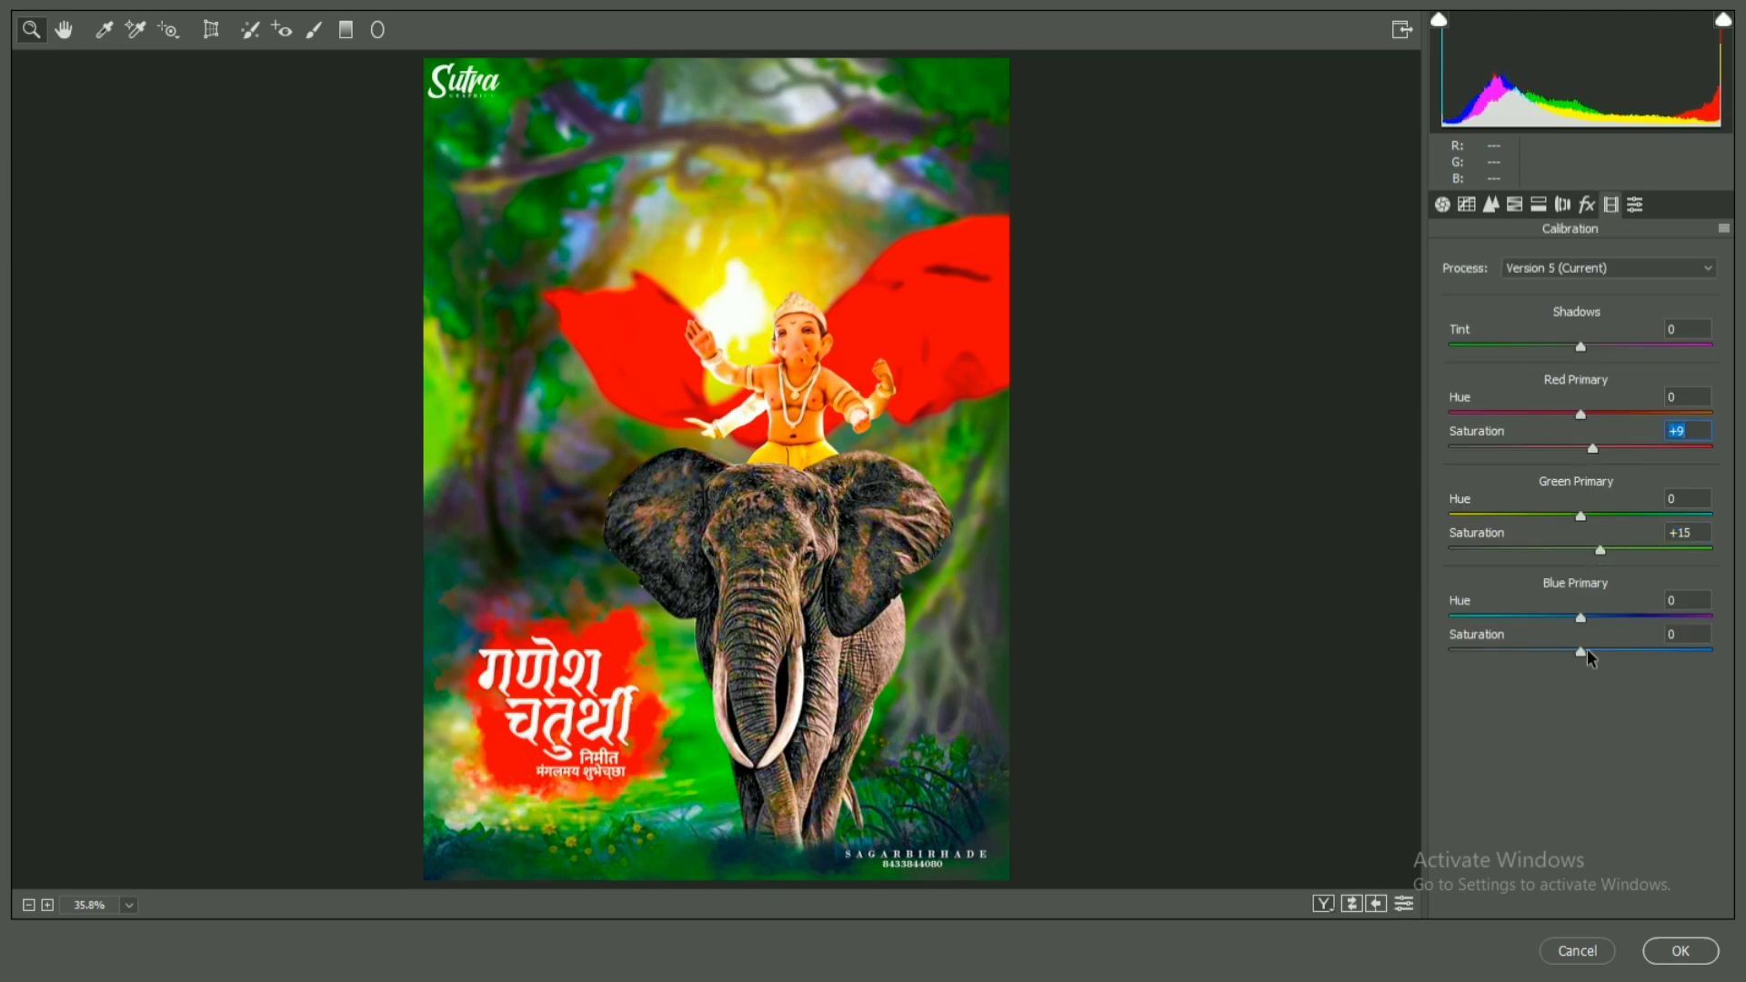
pyautogui.moveTo(1588, 651); pyautogui.dragTo(1584, 653)
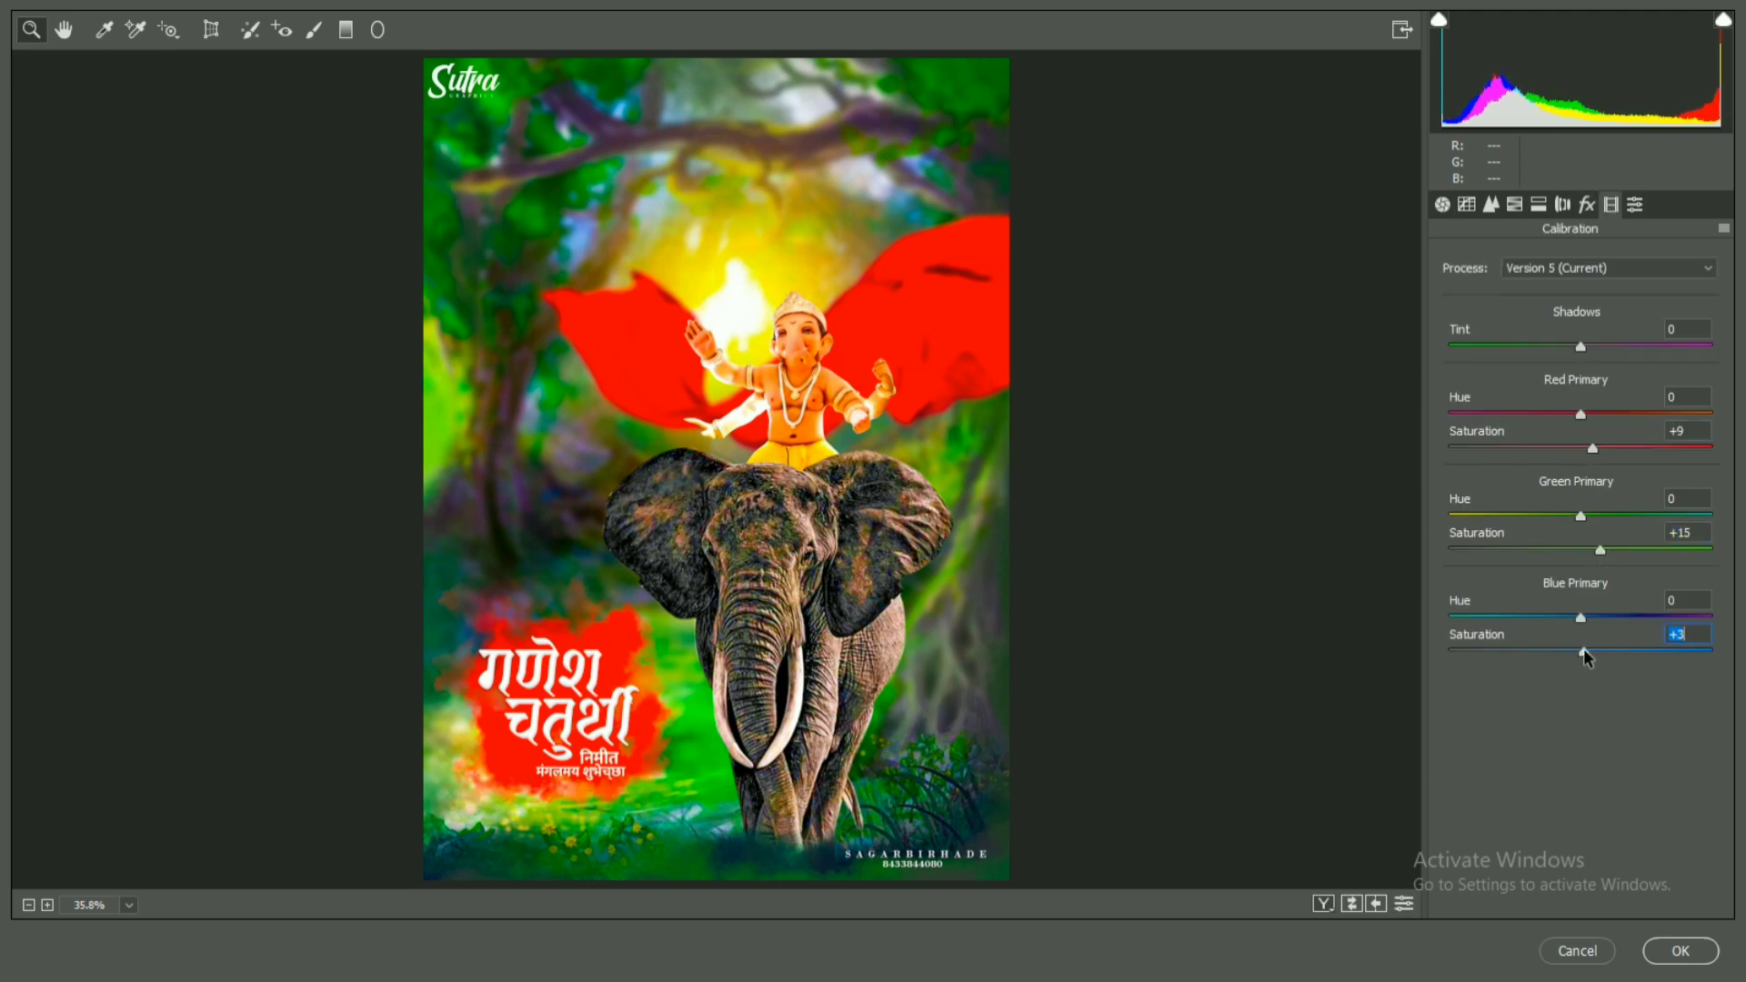
pyautogui.click(1679, 949)
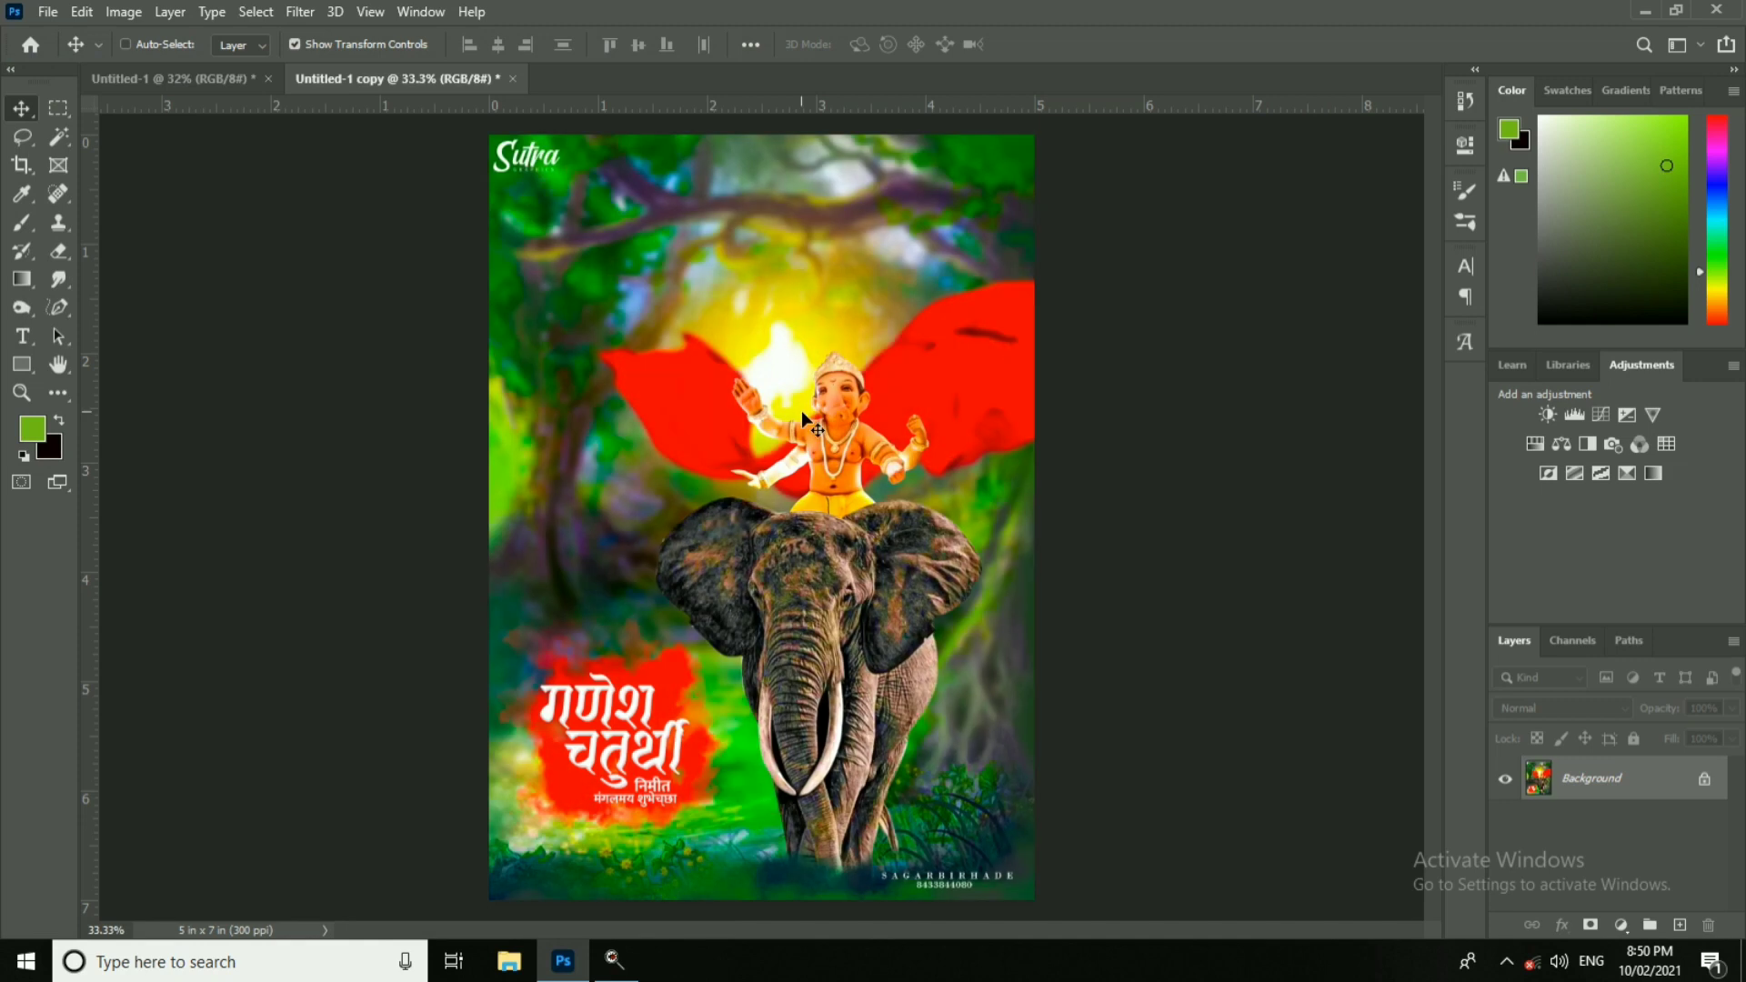